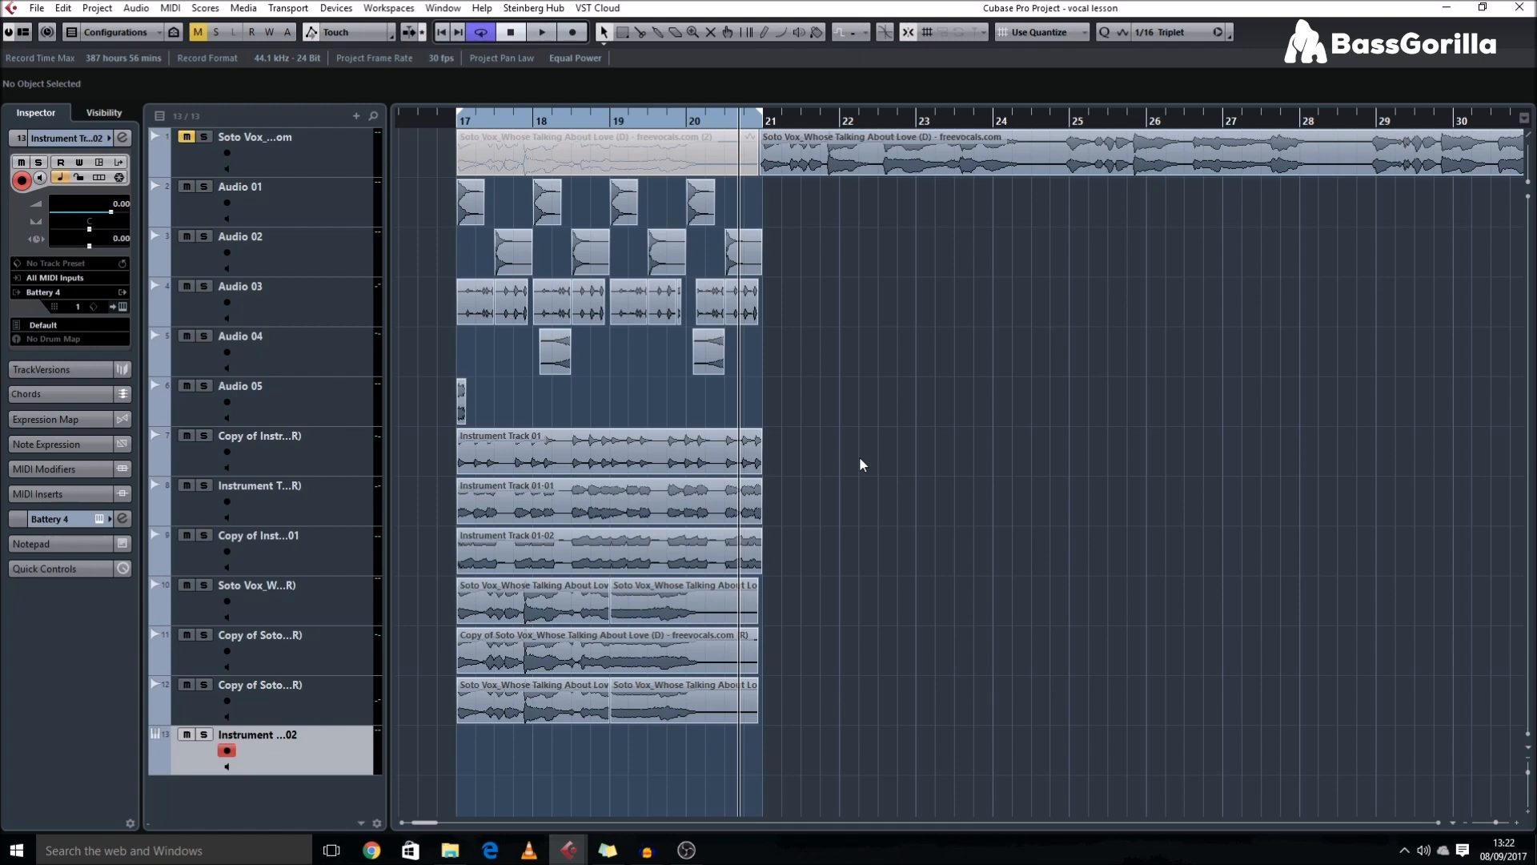
- Solo every track from Audio 01 through the last Copy of Soto vocal track and play the loop back
{"action": "left_click_drag", "start_coordinate": [1536, 153], "coordinate": [1067, 650]}
{"action": "left_click", "coordinate": [841, 512]}
{"action": "key", "text": "shift+g"}
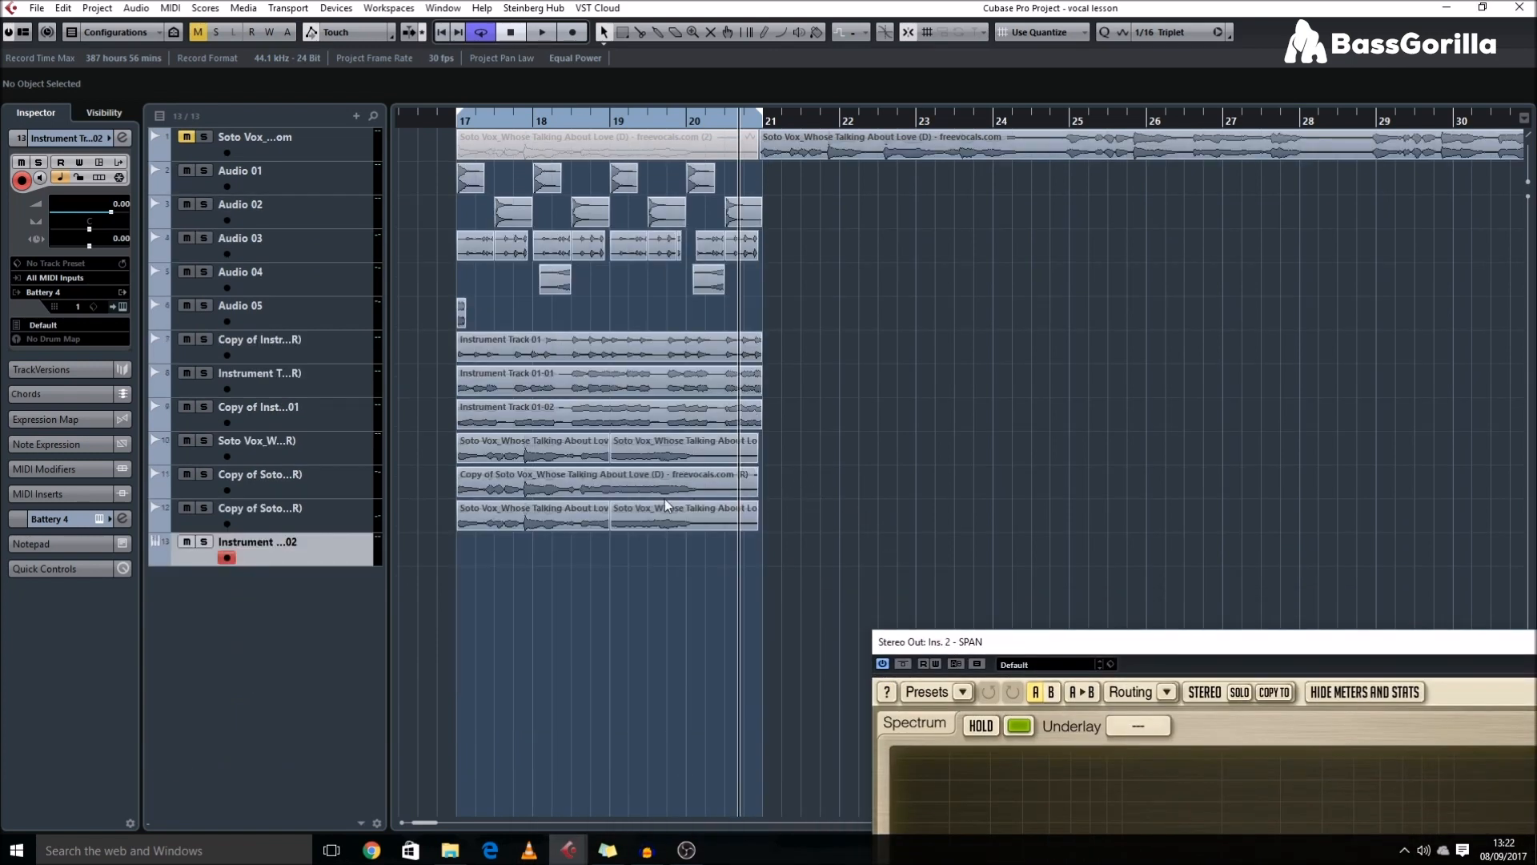
{"action": "key", "text": "shift+h"}
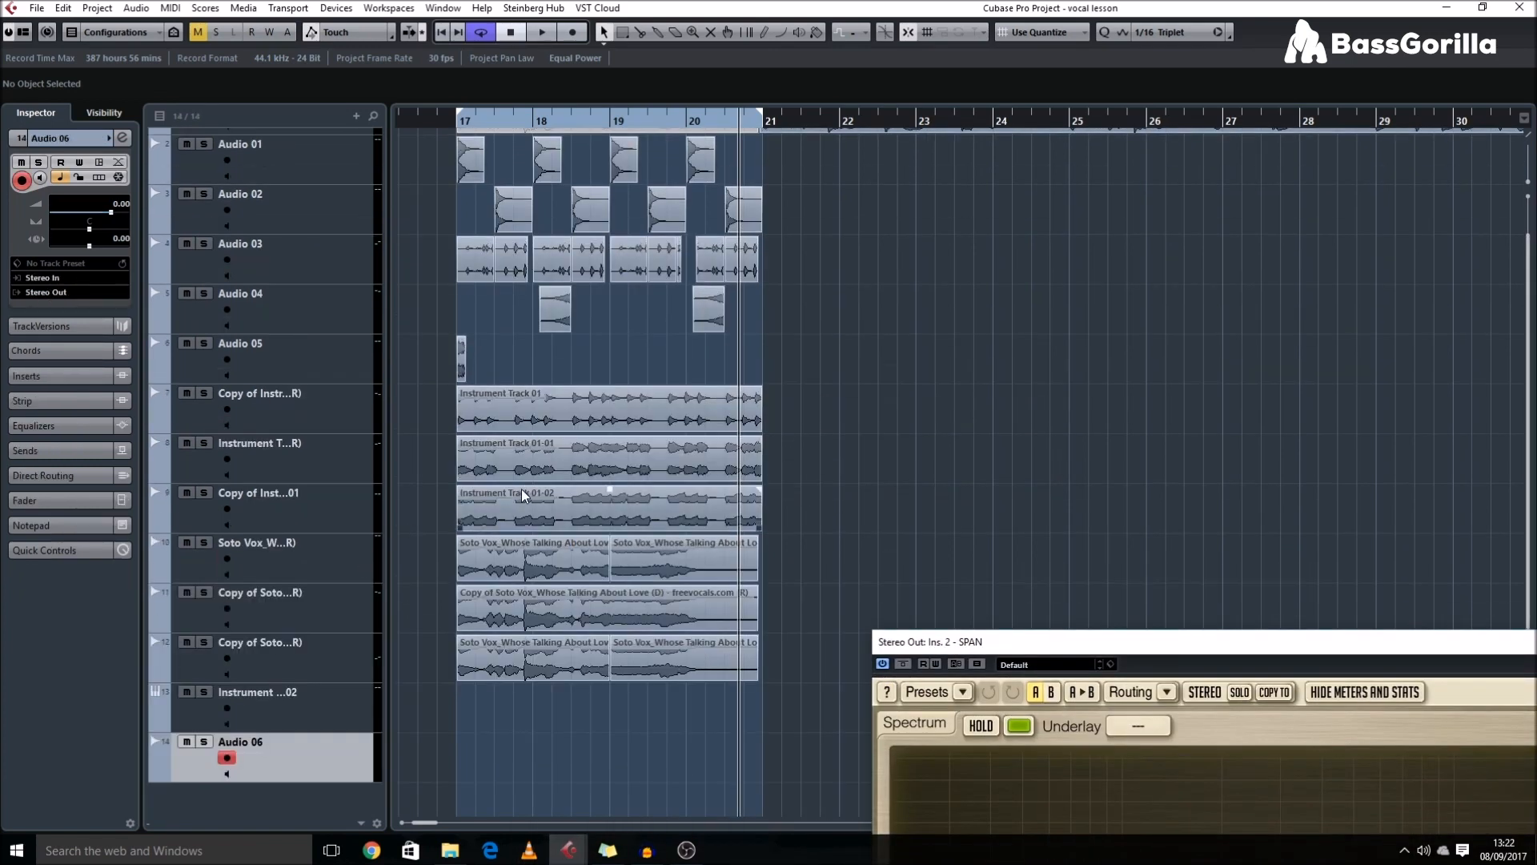
{"action": "key", "text": "shift+g"}
{"action": "left_click", "coordinate": [301, 516]}
{"action": "left_click", "coordinate": [291, 171], "text": "shift"}
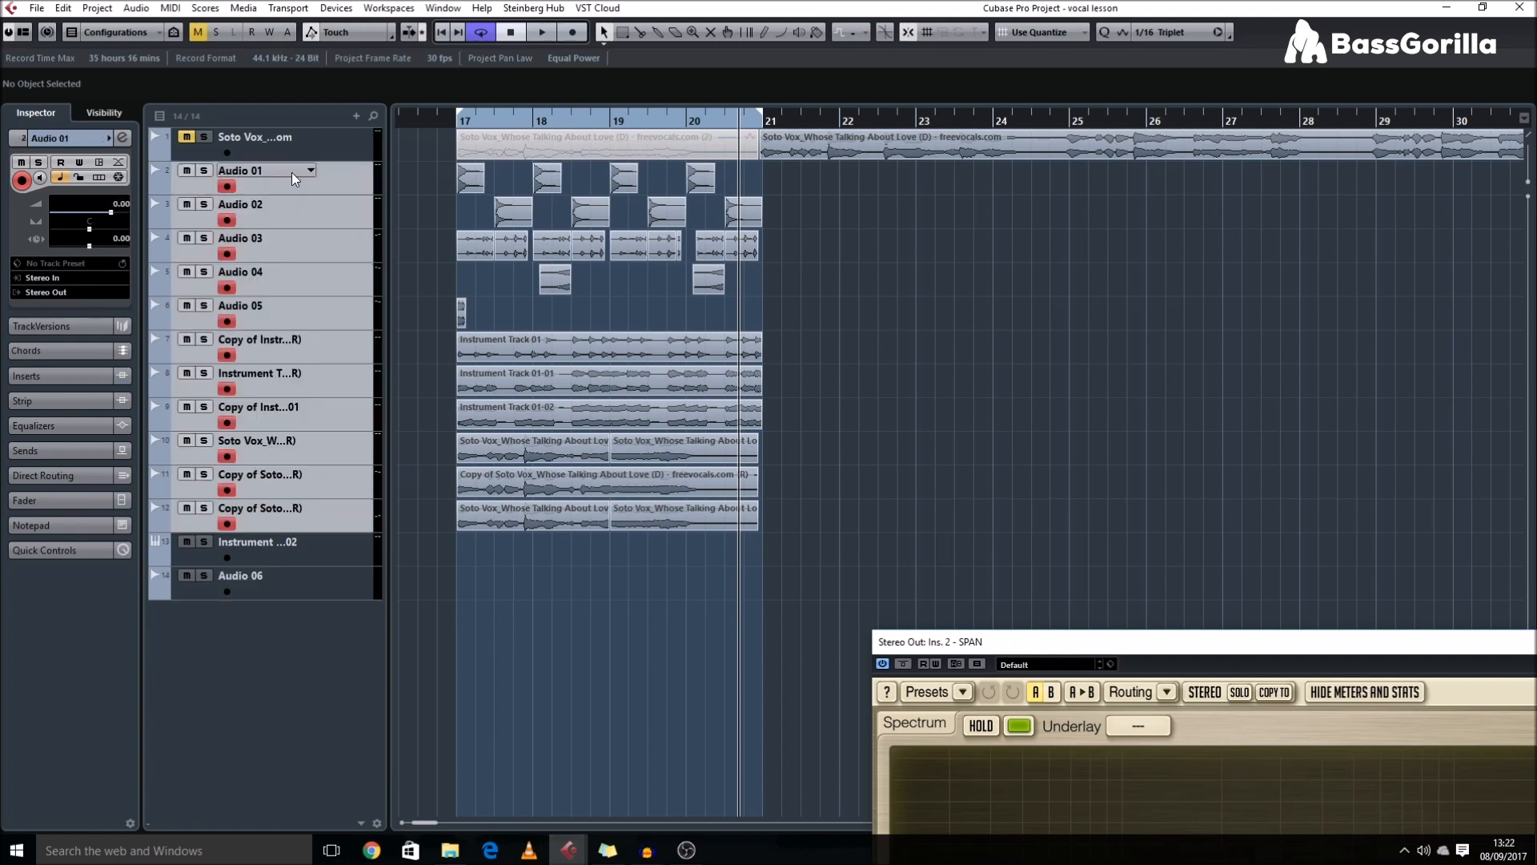
{"action": "key", "text": "s"}
{"action": "key", "text": "space"}
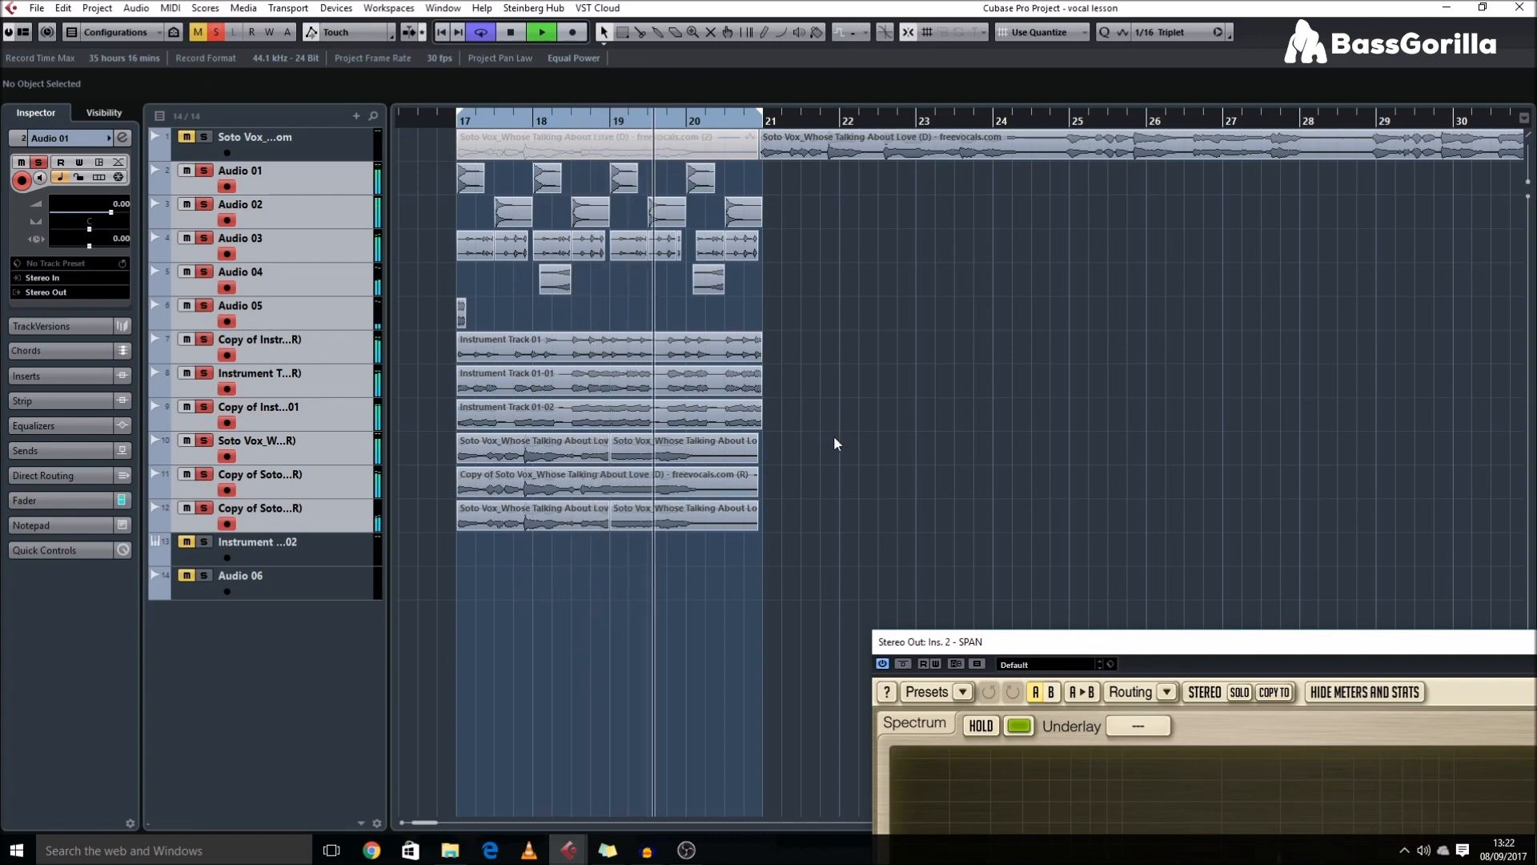
{"action": "left_click_drag", "start_coordinate": [924, 648], "coordinate": [433, 577]}
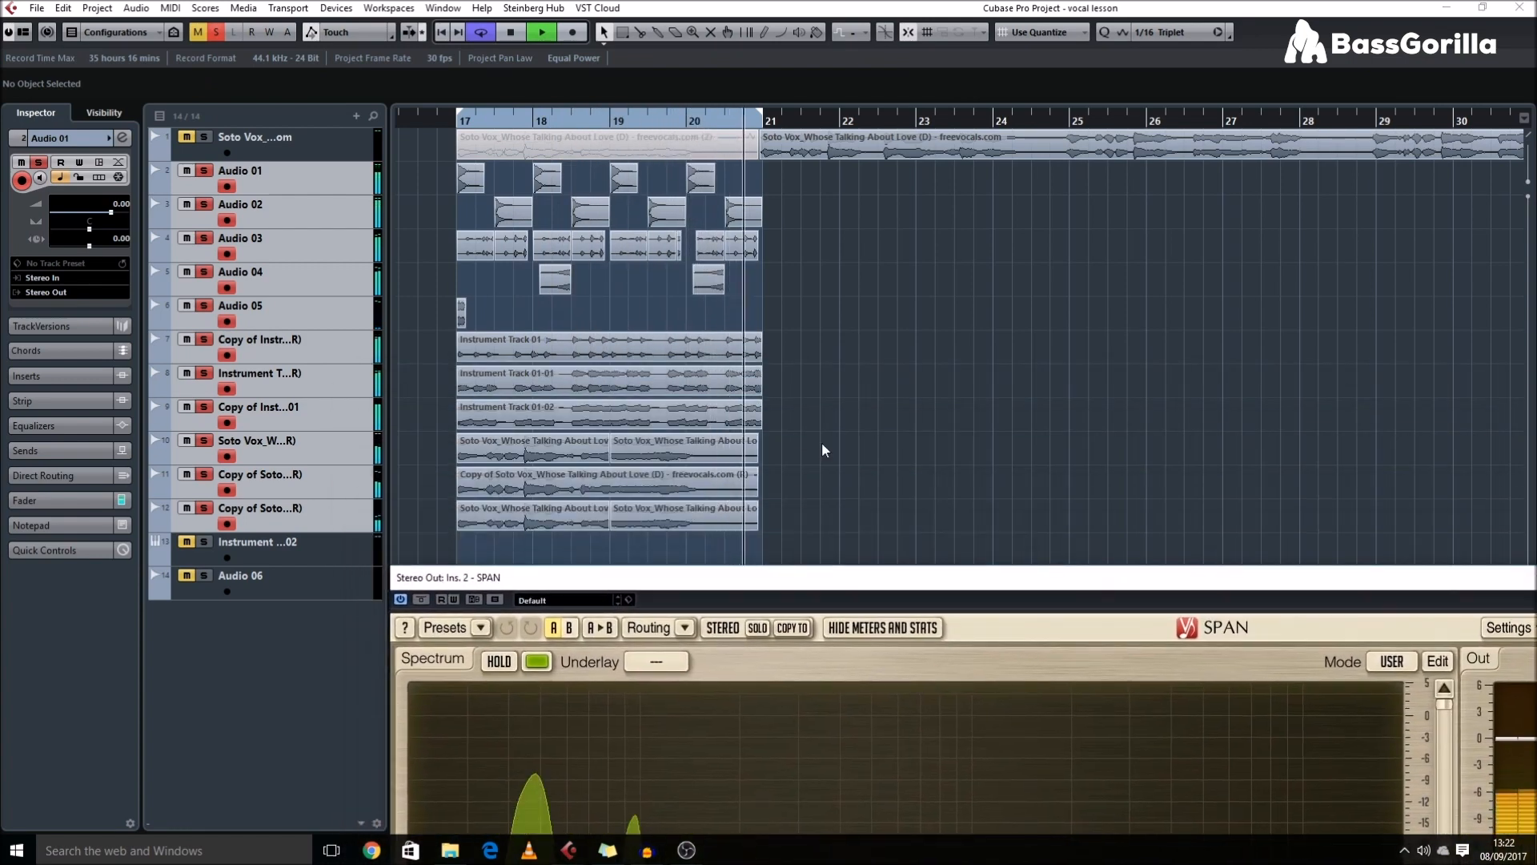
{"action": "key", "text": "space"}
{"action": "key", "text": "s"}
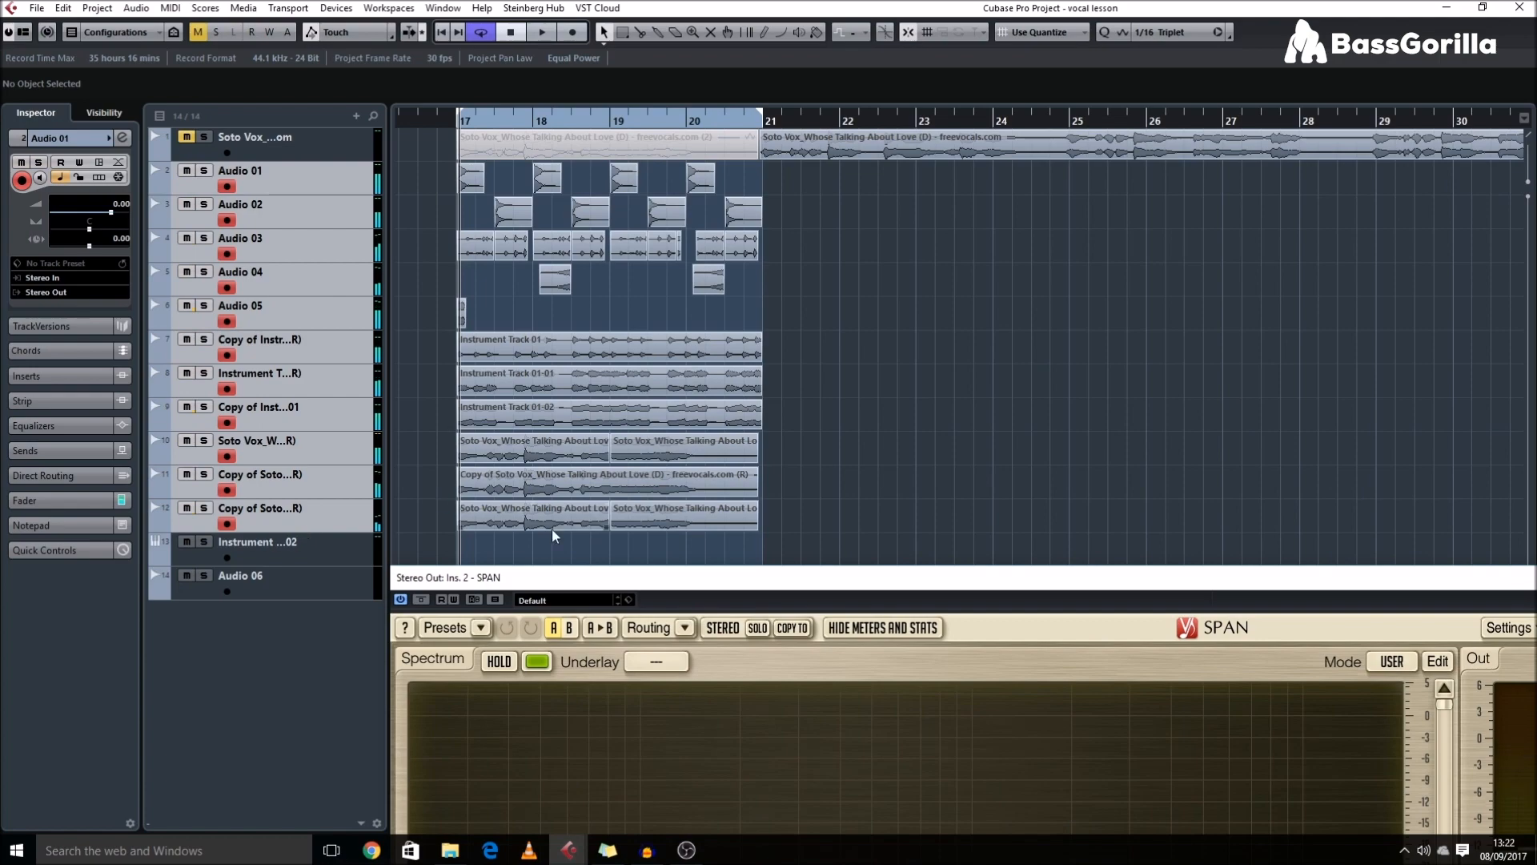
- Solo the three Soto vocal copy tracks, play them to check their spectrum in SPAN, and release the solo
{"action": "left_click", "coordinate": [323, 455]}
{"action": "left_click", "coordinate": [311, 511], "text": "shift"}
{"action": "key", "text": "s"}
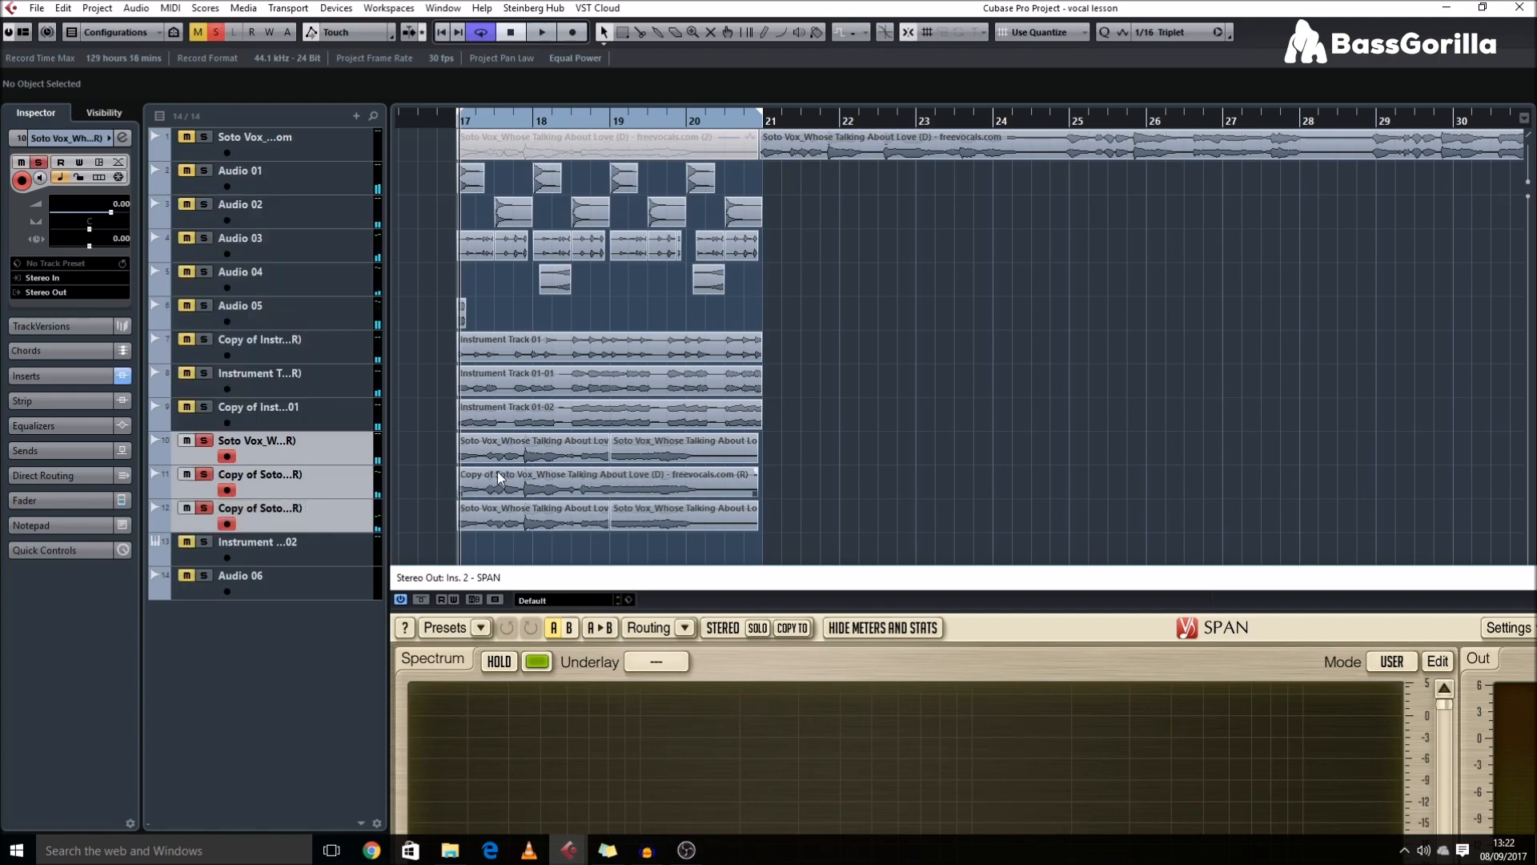
{"action": "key", "text": "space"}
{"action": "left_click_drag", "start_coordinate": [680, 577], "coordinate": [476, 158]}
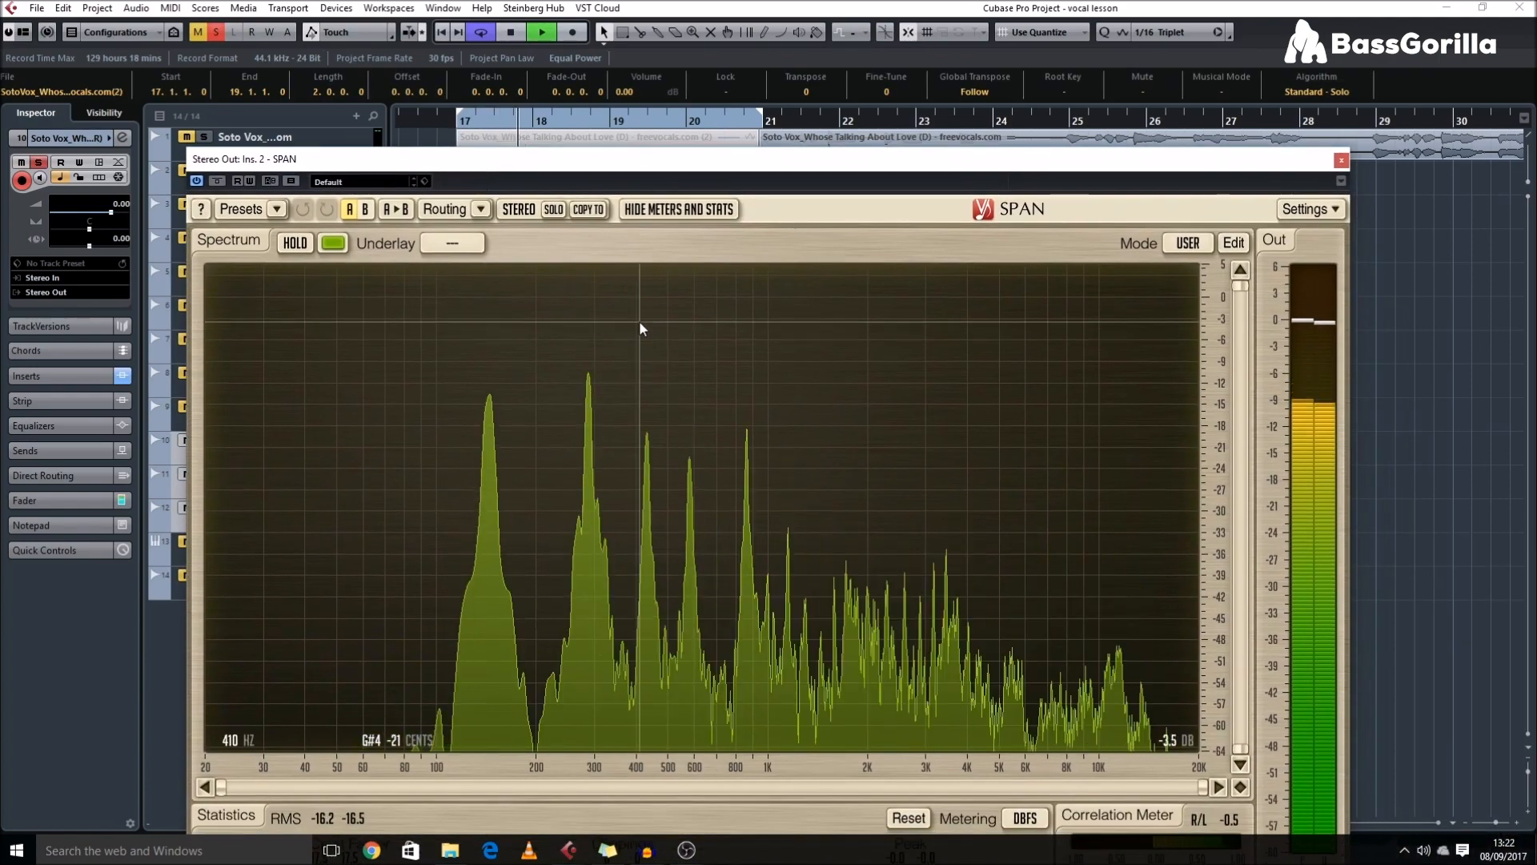
{"action": "left_click_drag", "start_coordinate": [572, 162], "coordinate": [802, 534]}
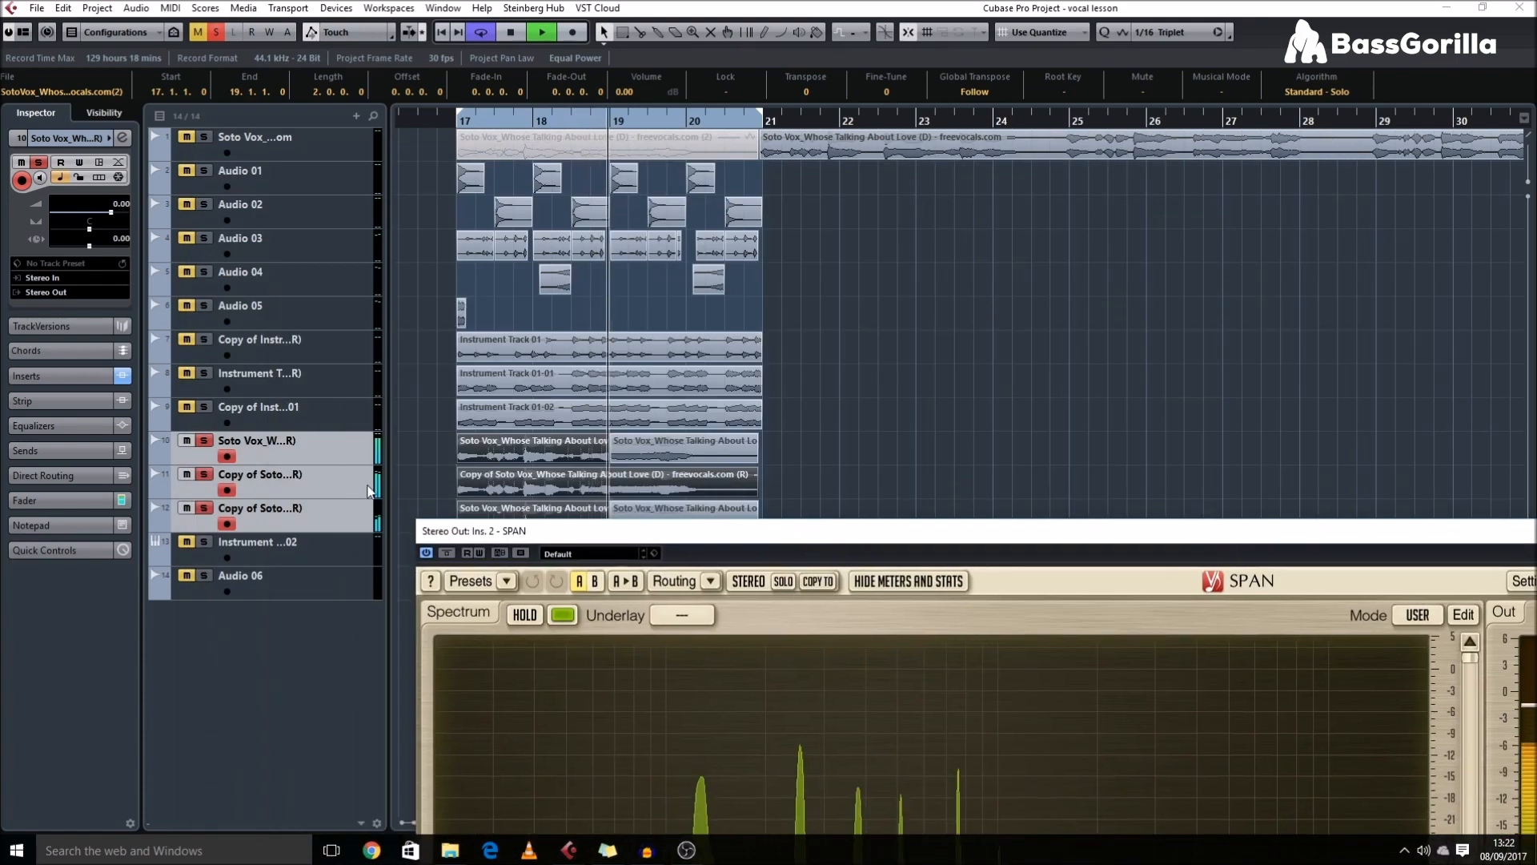
{"action": "key", "text": "space"}
{"action": "key", "text": "s"}
- Play the full mix with SPAN in view and audition the frequency band around 2 to 3 kHz in its spectrum
{"action": "left_click", "coordinate": [315, 423]}
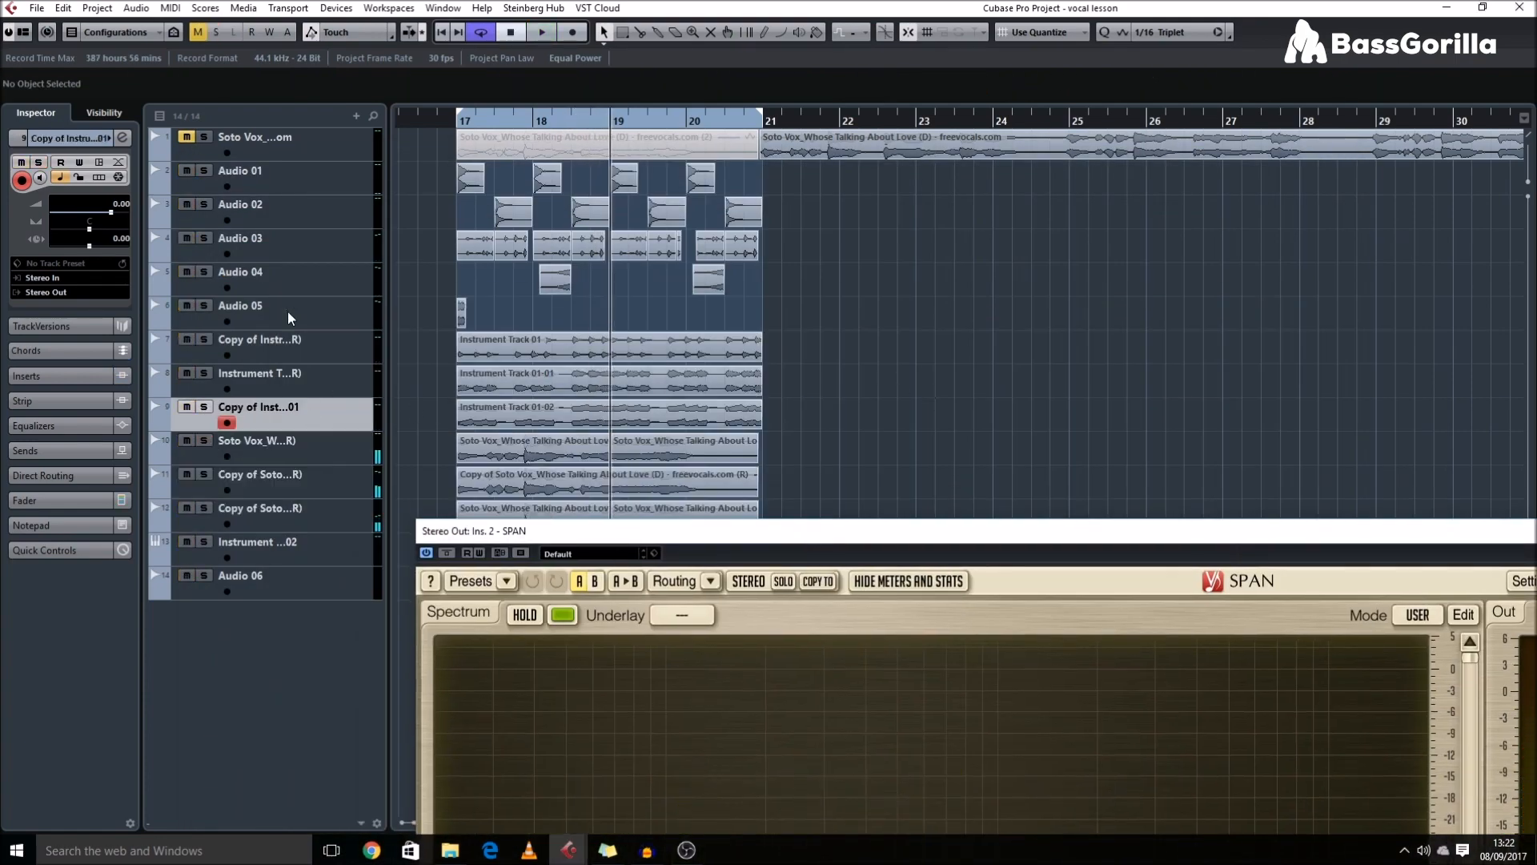
{"action": "left_click", "coordinate": [317, 180], "text": "shift"}
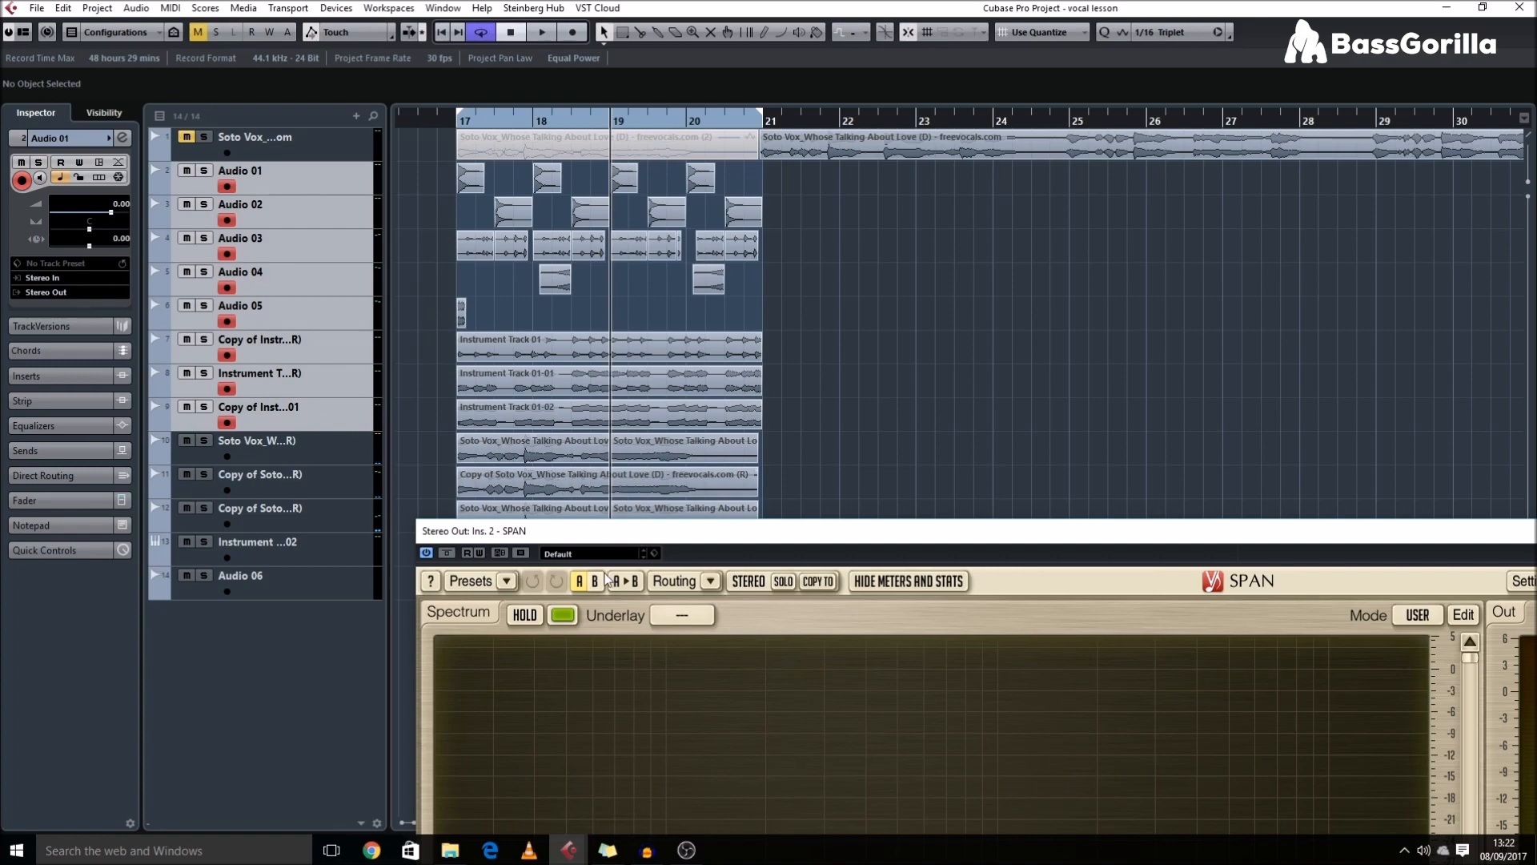
{"action": "left_click_drag", "start_coordinate": [608, 531], "coordinate": [426, 125]}
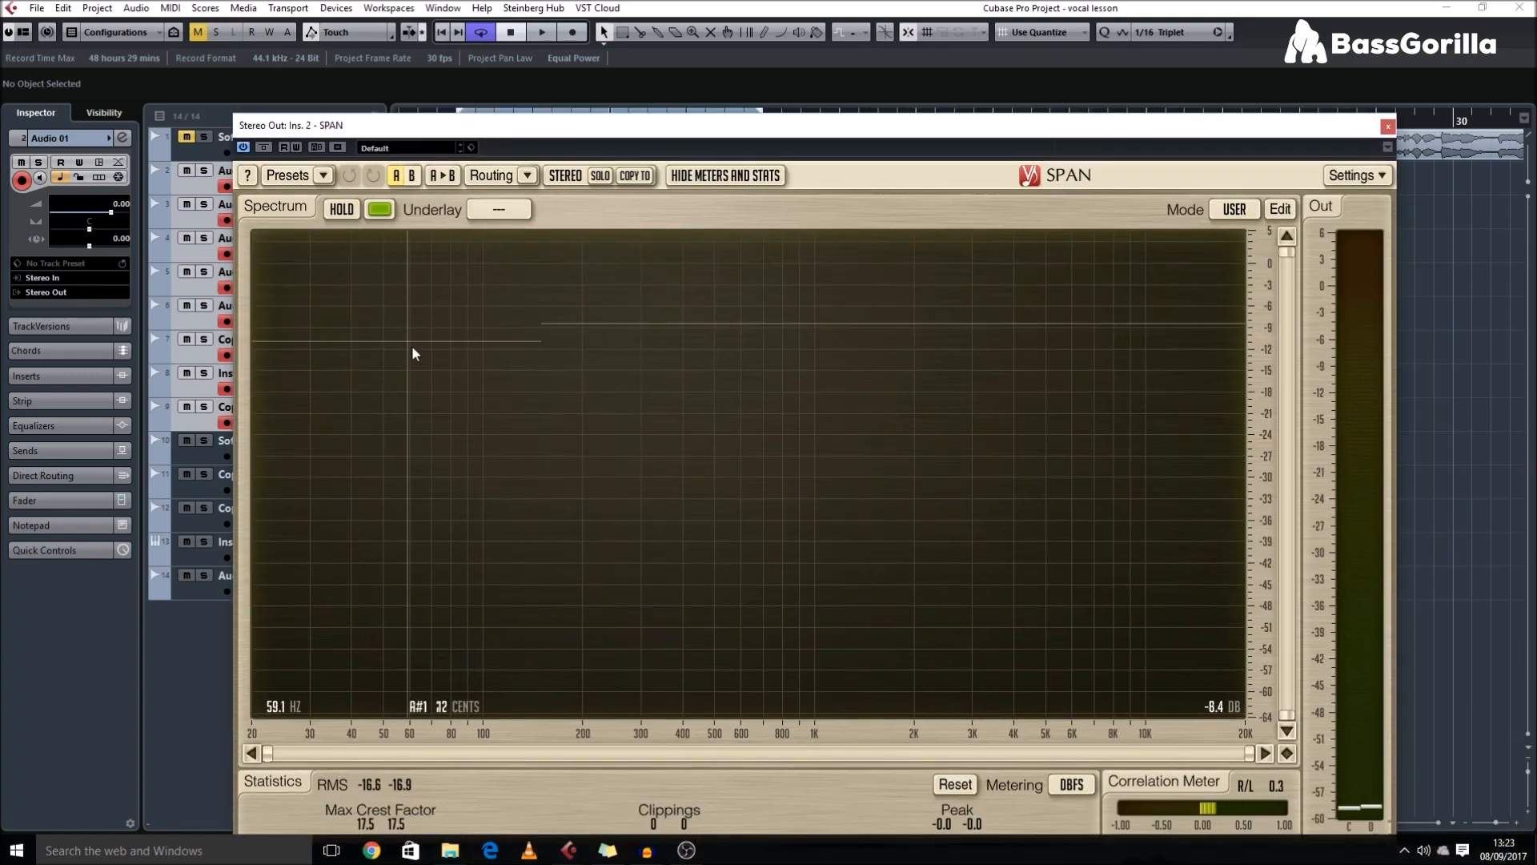
{"action": "key", "text": "space"}
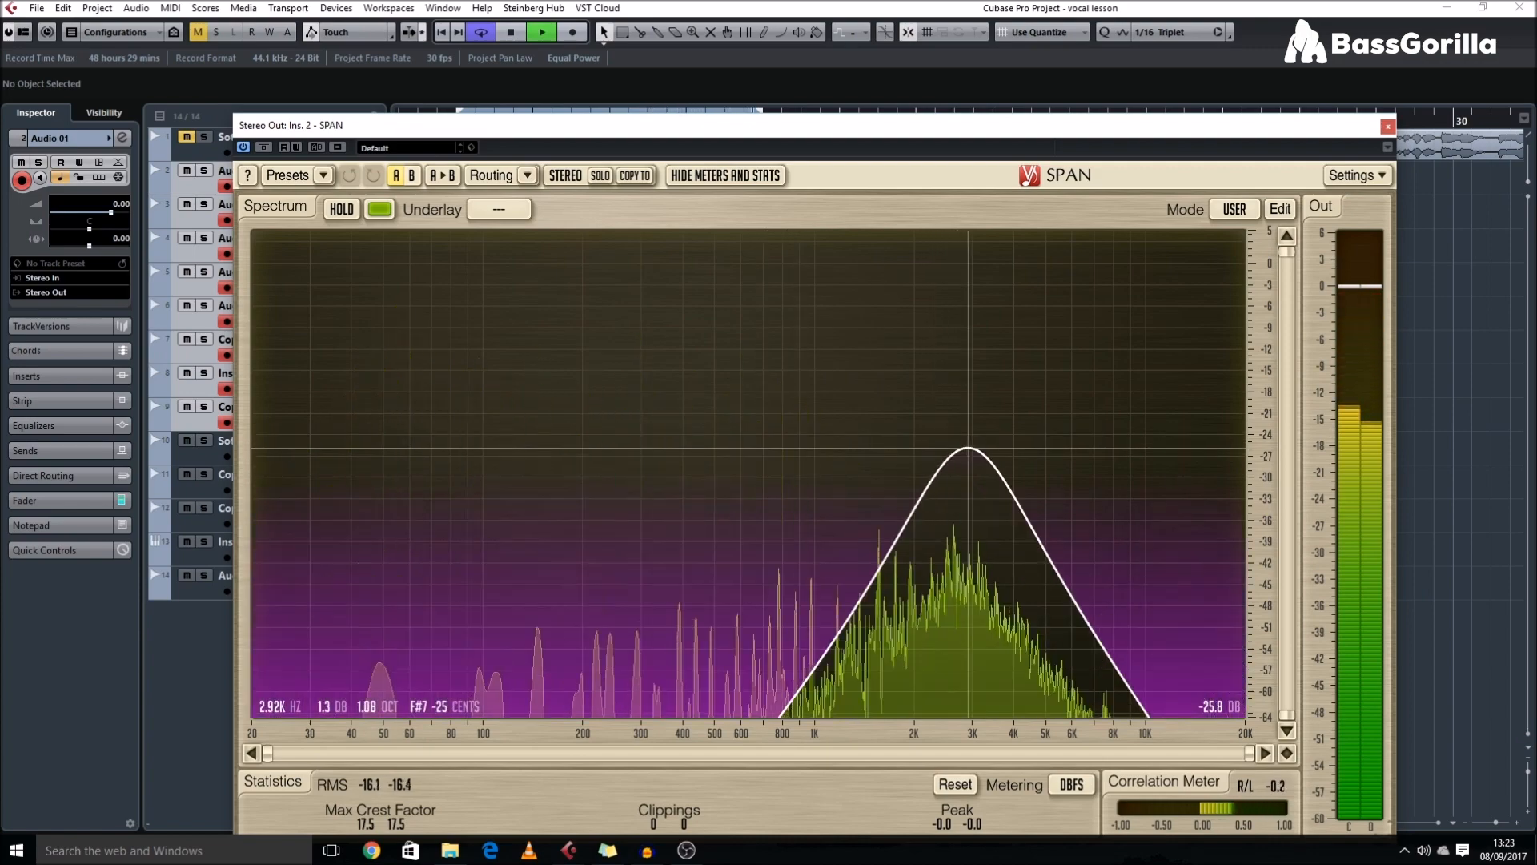
{"action": "key", "text": "space"}
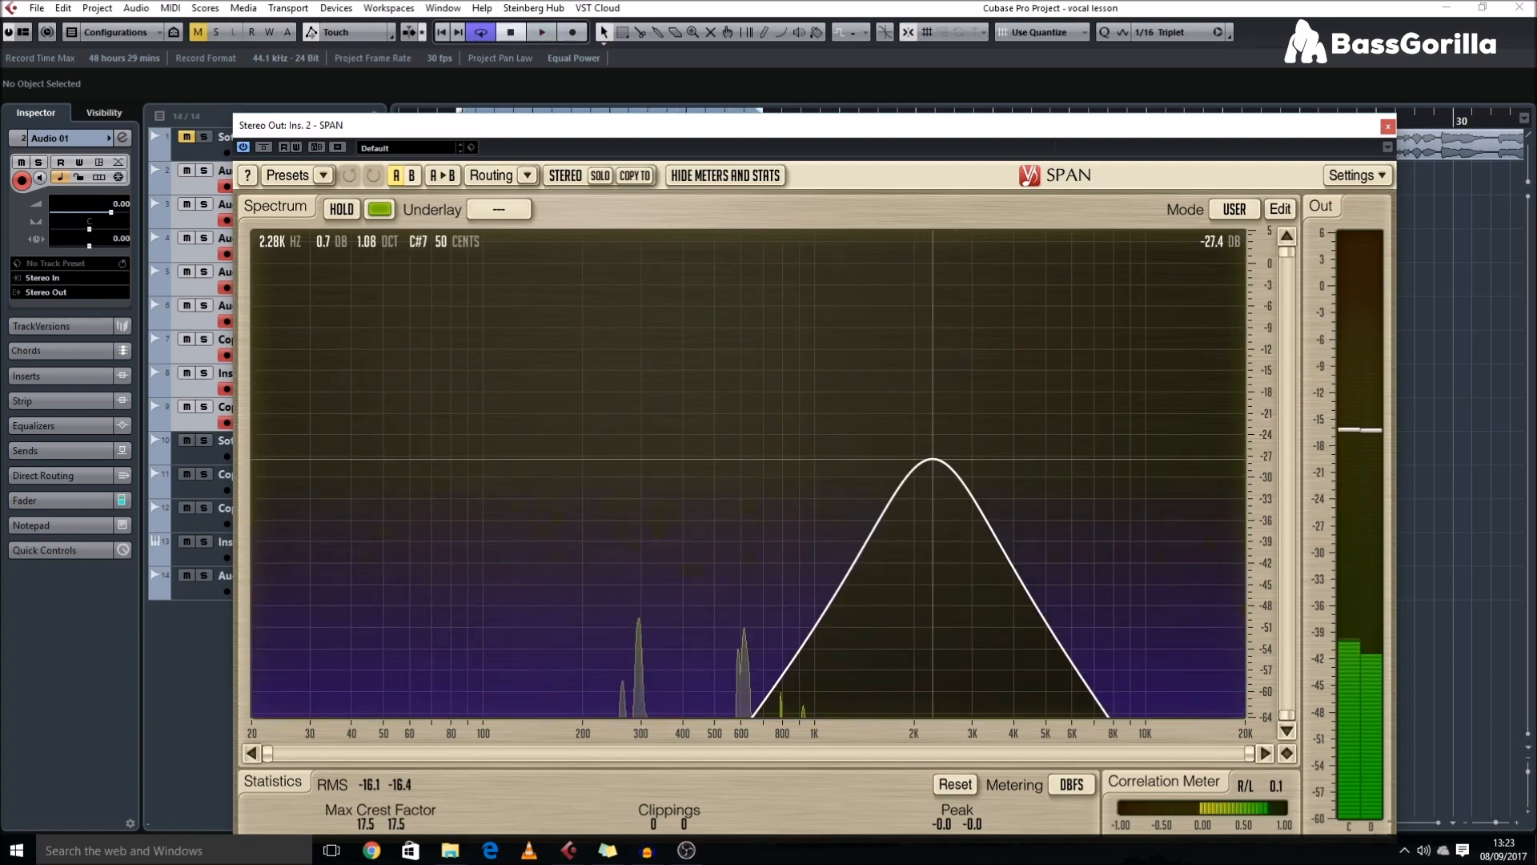
{"action": "key", "text": "space"}
{"action": "left_click_drag", "start_coordinate": [953, 470], "coordinate": [931, 455]}
{"action": "key", "text": "space"}
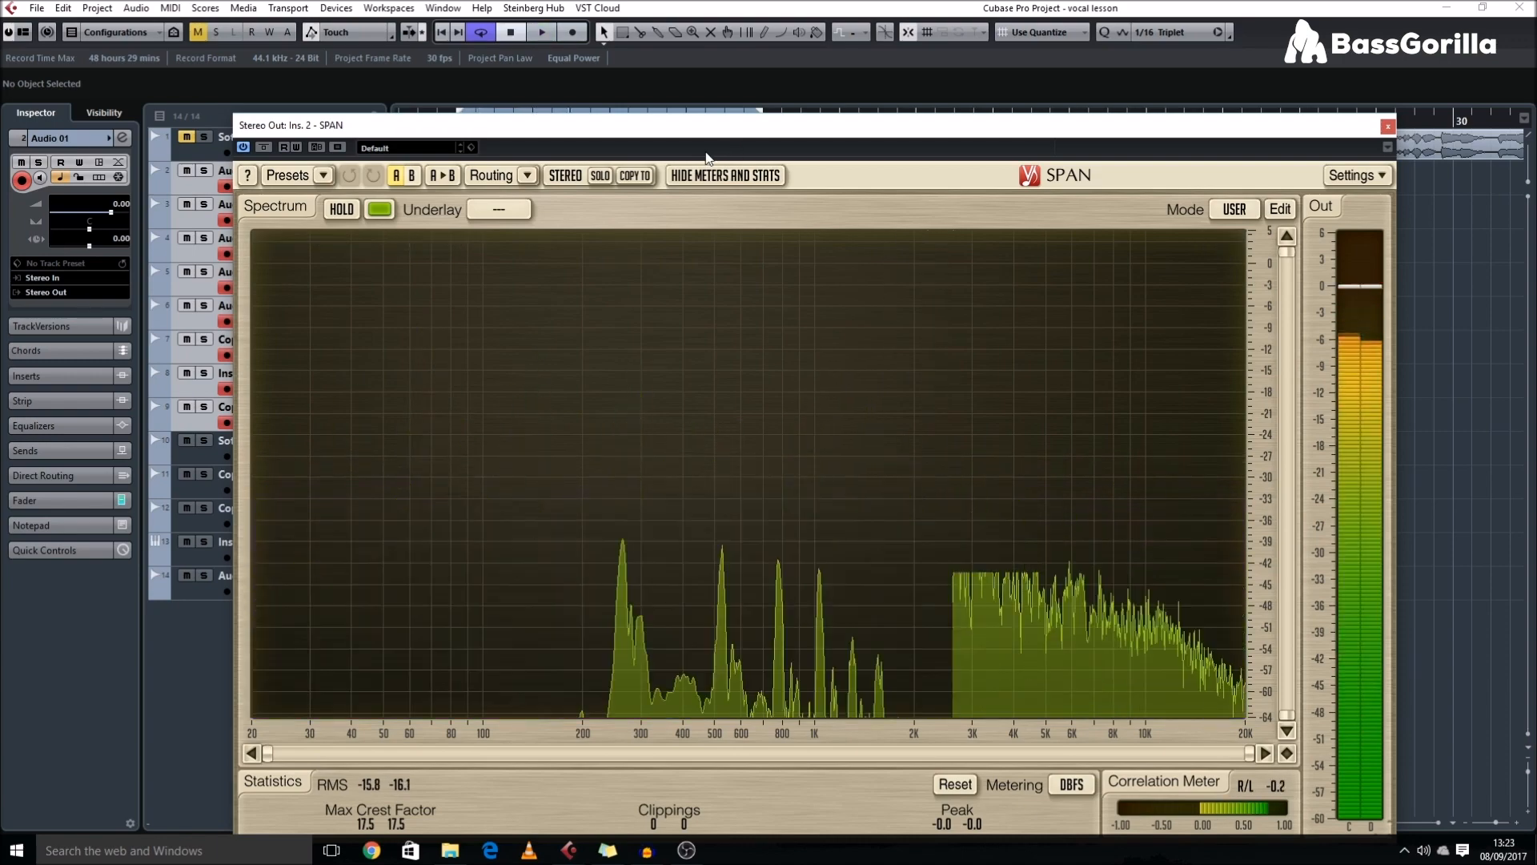
{"action": "left_click_drag", "start_coordinate": [681, 134], "coordinate": [932, 595]}
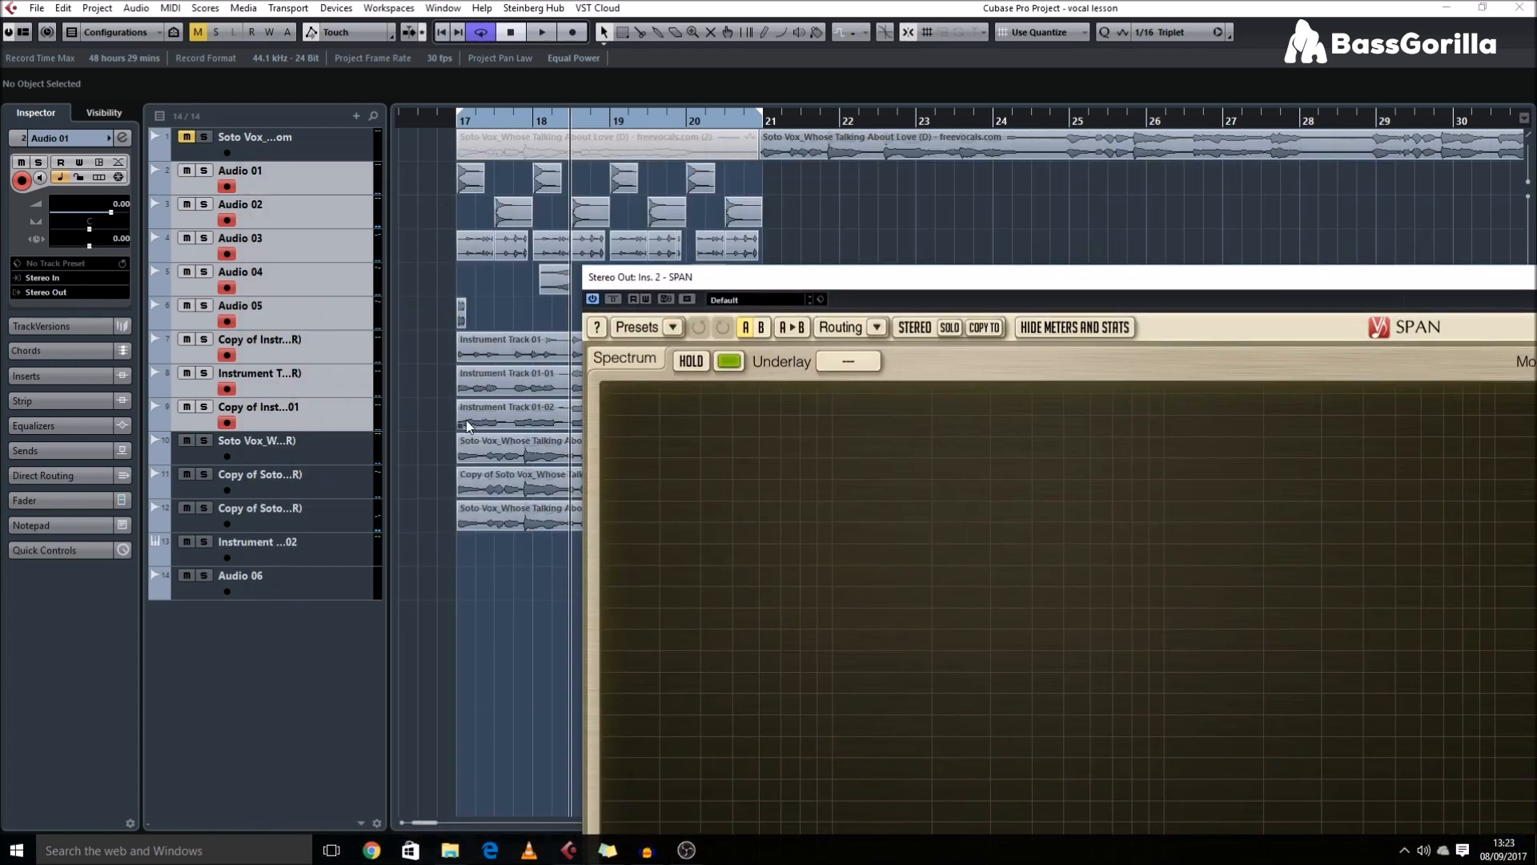
- Solo the Copy of Inst...01 track, play it to check its spectrum in SPAN, and release the solo
{"action": "left_click", "coordinate": [466, 420]}
{"action": "left_click", "coordinate": [203, 409]}
{"action": "key", "text": "space"}
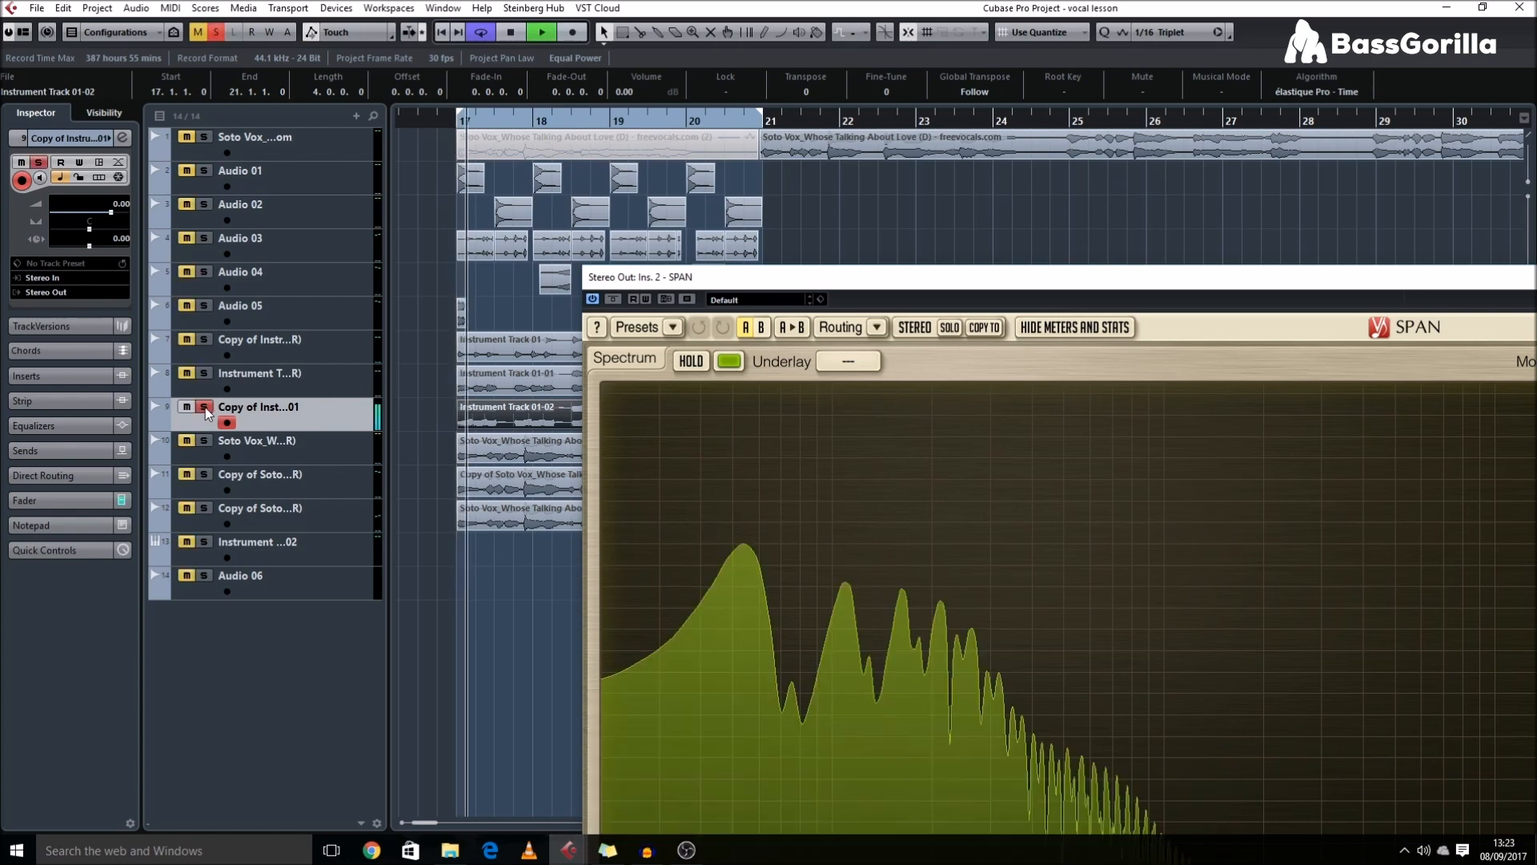
{"action": "key", "text": "space"}
{"action": "left_click", "coordinate": [208, 390]}
{"action": "left_click", "coordinate": [205, 406]}
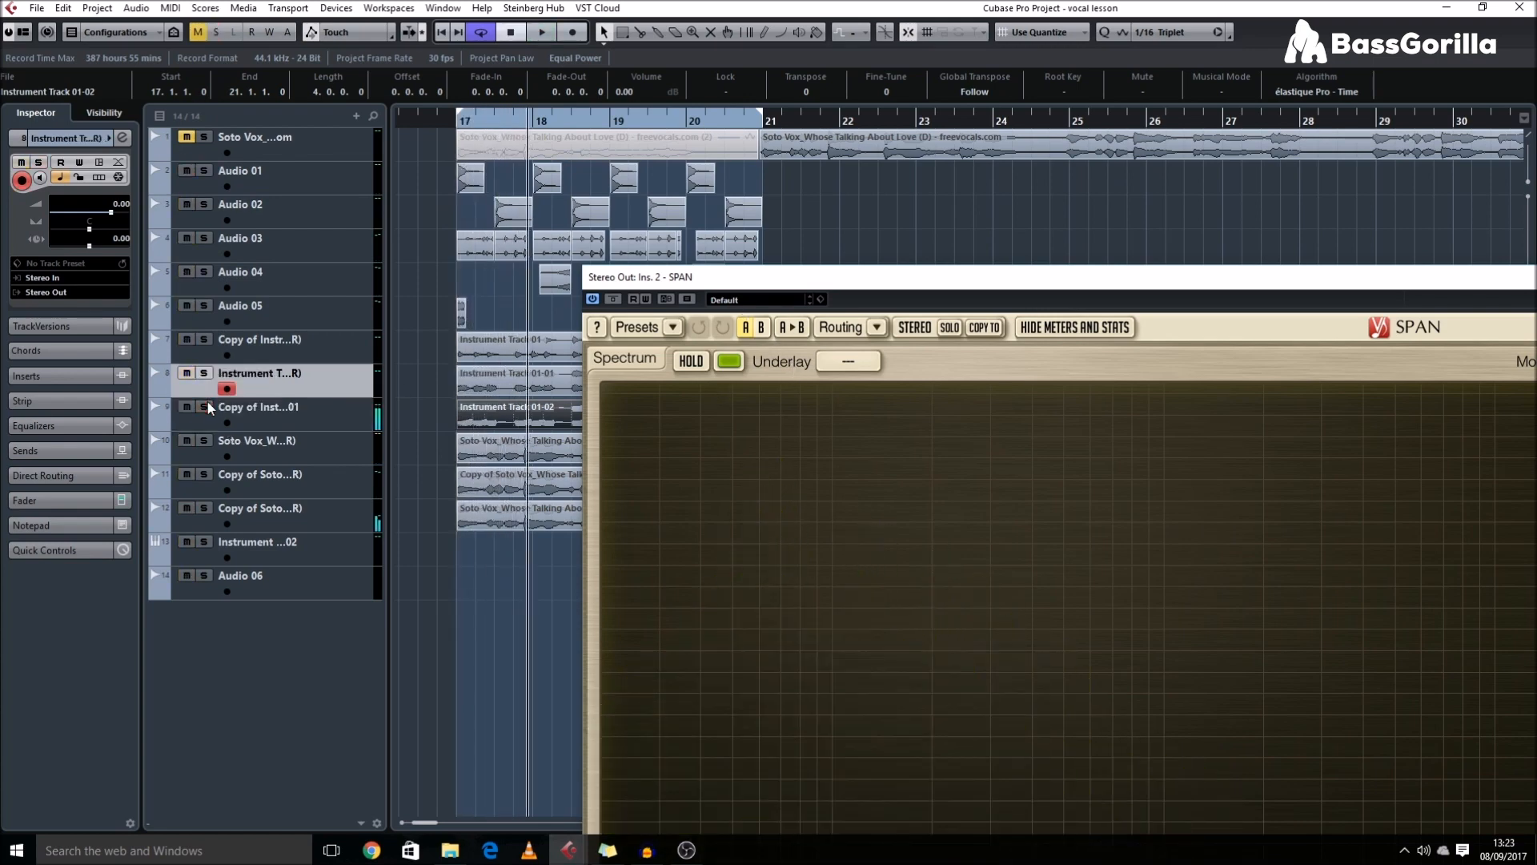
{"action": "left_click", "coordinate": [244, 407]}
{"action": "left_click_drag", "start_coordinate": [709, 288], "coordinate": [422, 324]}
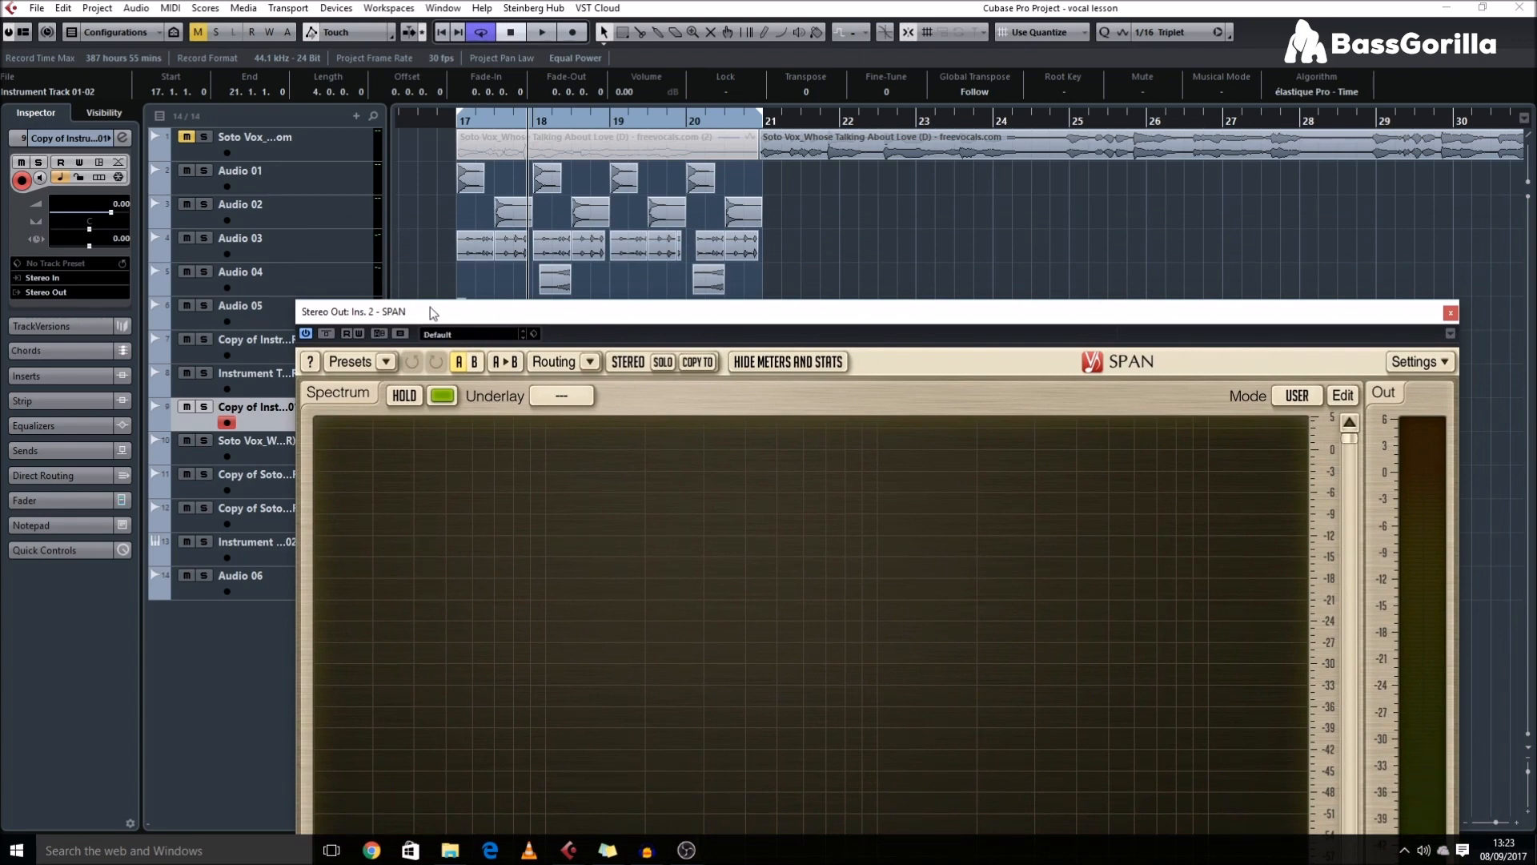
{"action": "left_click_drag", "start_coordinate": [369, 314], "coordinate": [1101, 652]}
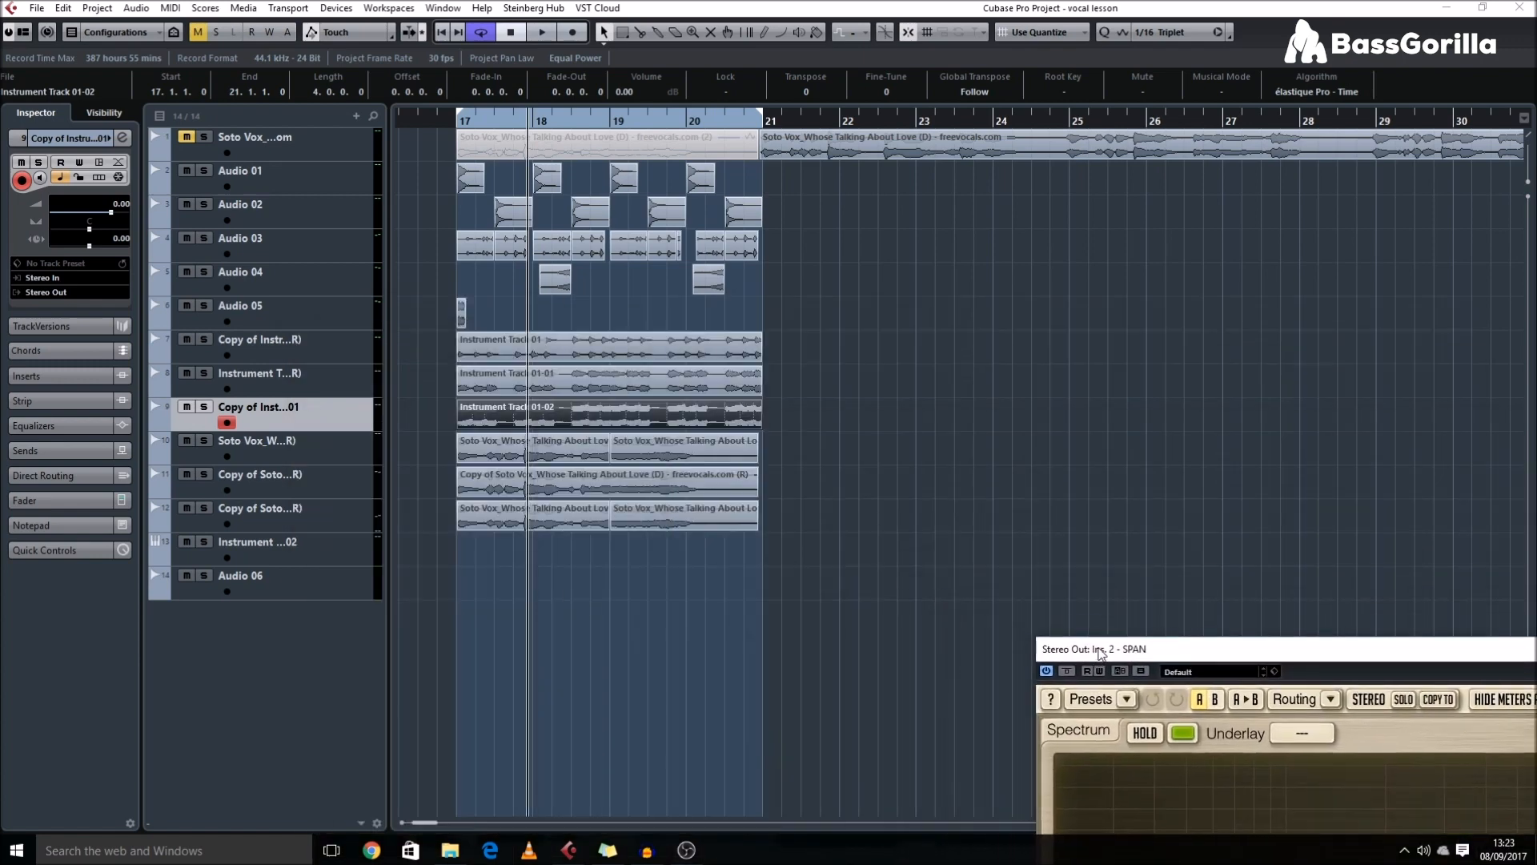
{"action": "left_click", "coordinate": [839, 539]}
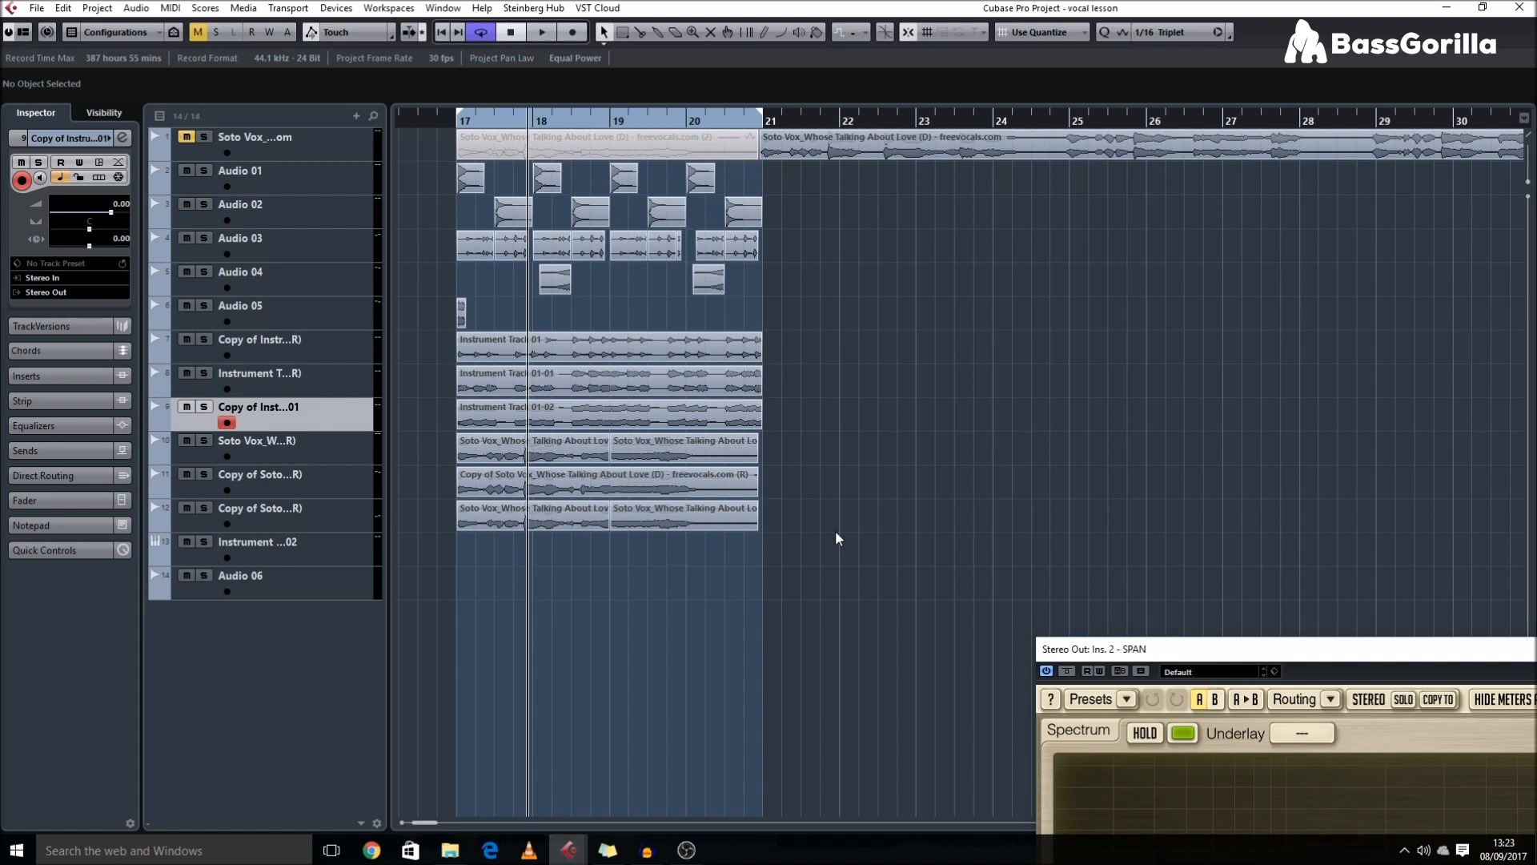
- Color the Audio 01 and Audio 02 tracks with Color 11 and rename them Kick and Snare
{"action": "key", "text": "shift+h"}
{"action": "key", "text": "shift+g"}
{"action": "key", "text": "shift+h"}
{"action": "scroll", "coordinate": [818, 482], "scroll_direction": "up", "scroll_amount": 1}
{"action": "left_click", "coordinate": [317, 212]}
{"action": "left_click", "coordinate": [346, 267], "text": "shift"}
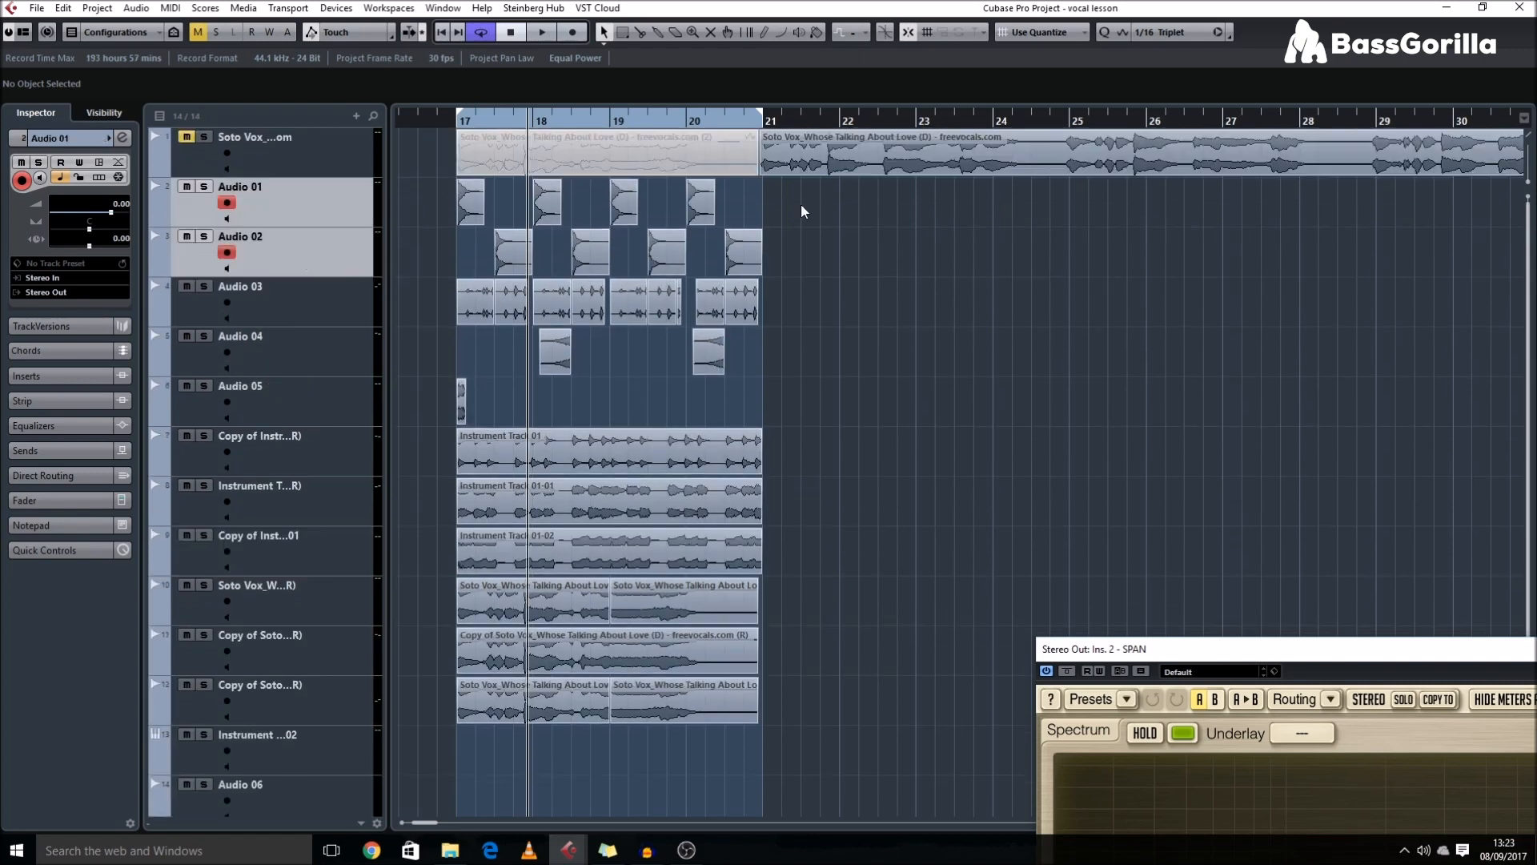
{"action": "left_click", "coordinate": [817, 32]}
{"action": "left_click", "coordinate": [855, 228]}
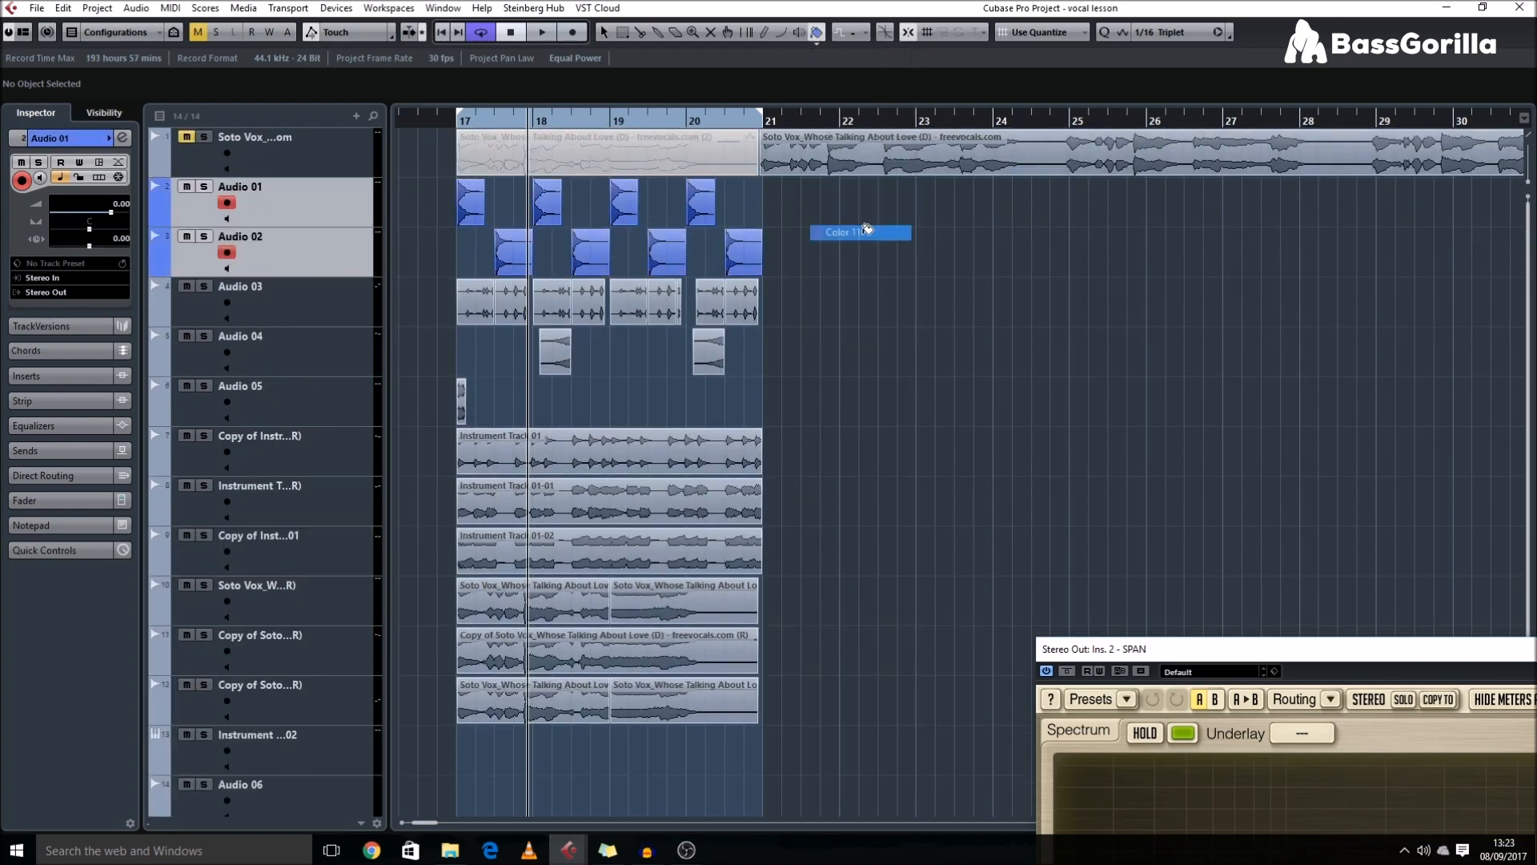
{"action": "double_click", "coordinate": [282, 199]}
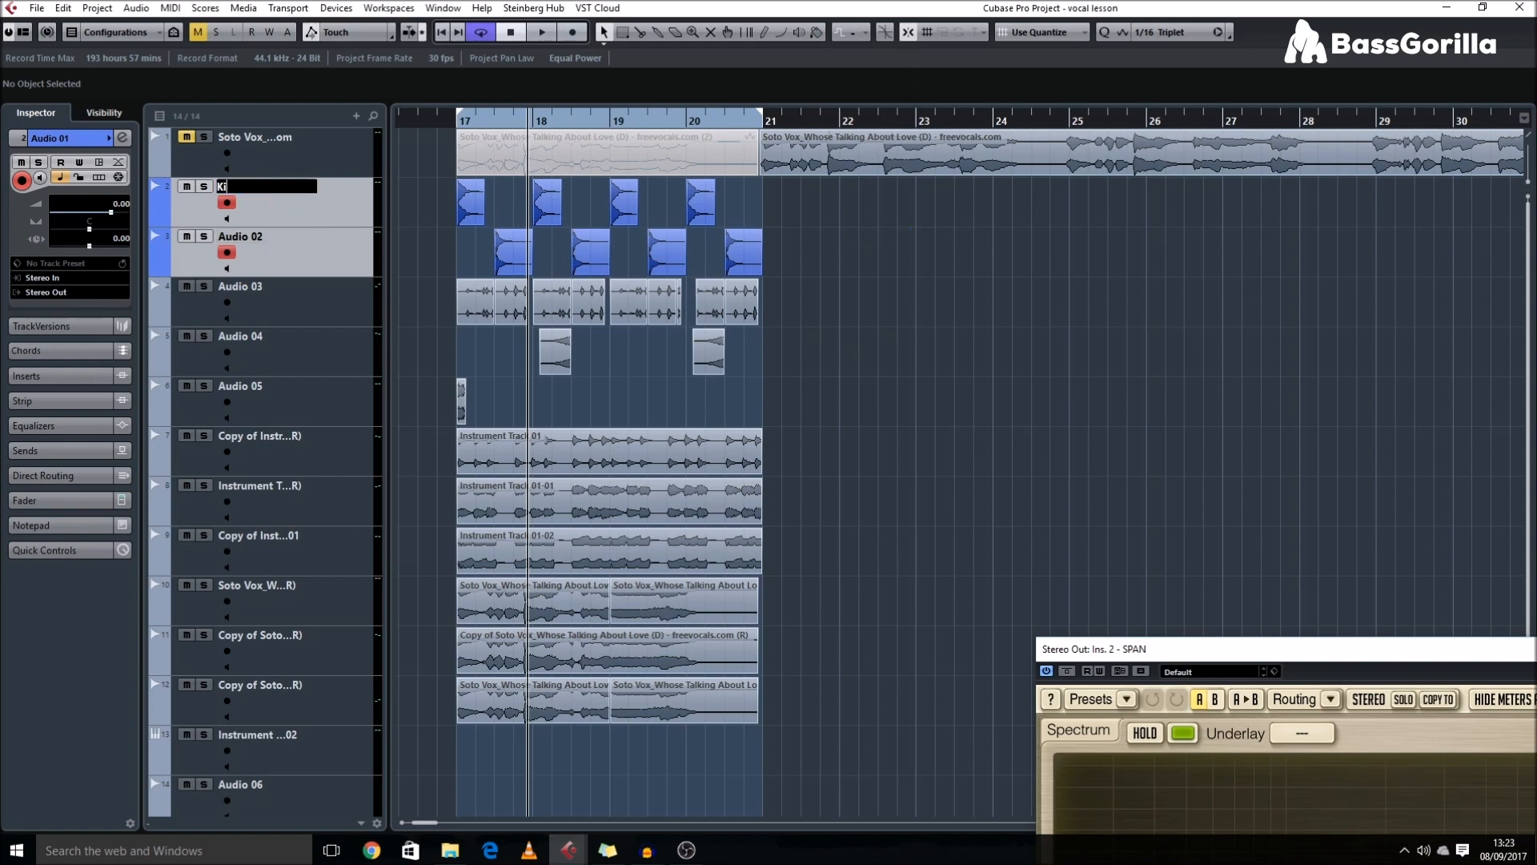
{"action": "key", "text": "Return"}
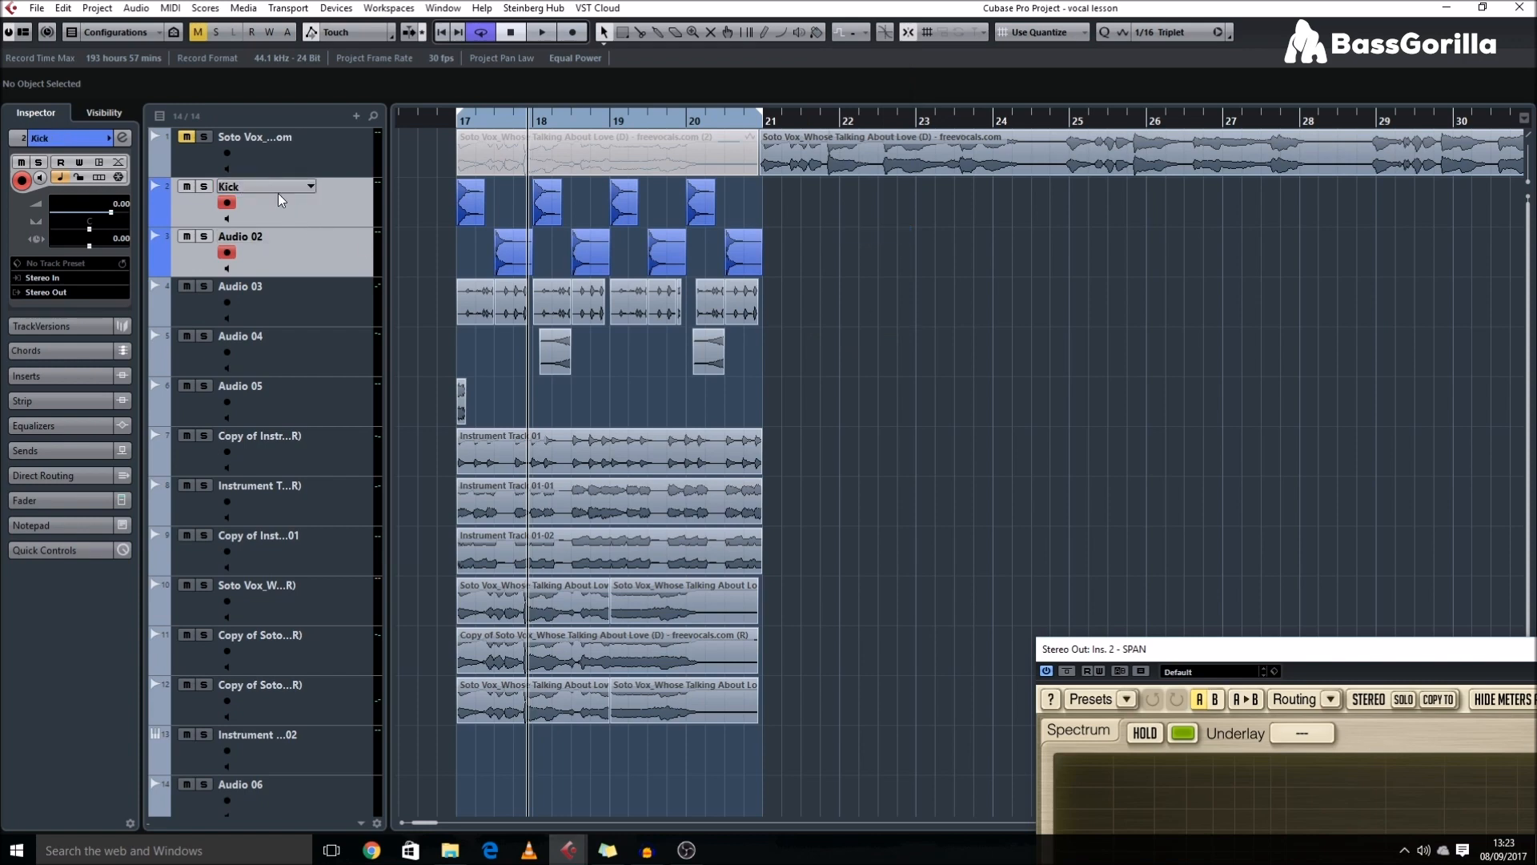
- Color the Audio 03, Audio 04 and Audio 05 tracks with Color 10
{"action": "left_click", "coordinate": [279, 311]}
{"action": "left_click", "coordinate": [297, 384], "text": "shift"}
{"action": "left_click", "coordinate": [817, 32]}
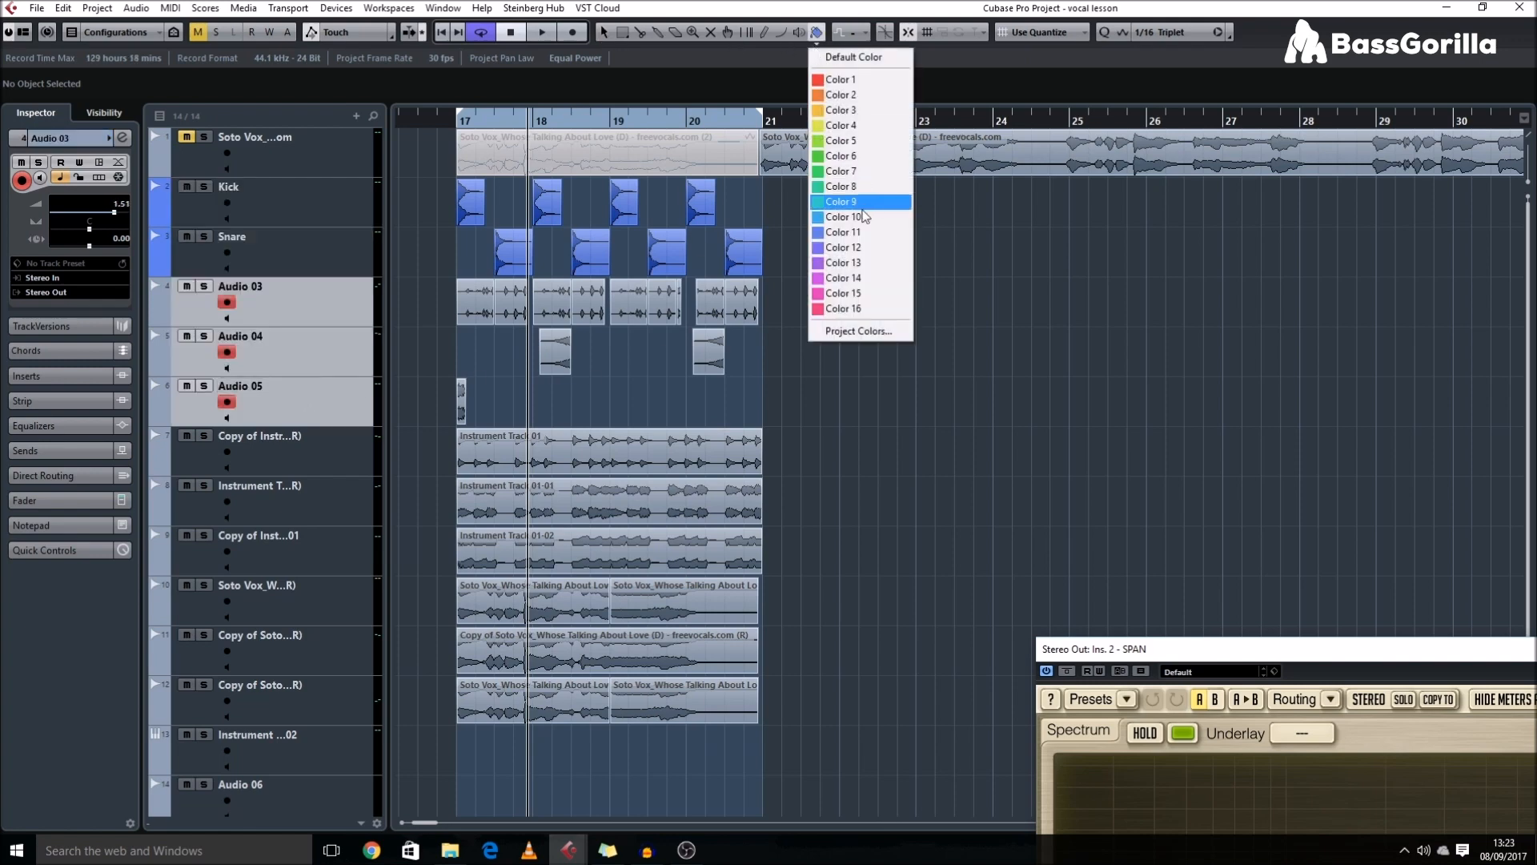
{"action": "left_click", "coordinate": [861, 215]}
- Solo the instrument tracks, narrow the solo to Instrument T...R), and play it while viewing its spectrum in SPAN
{"action": "left_click", "coordinate": [237, 451]}
{"action": "left_click", "coordinate": [204, 436]}
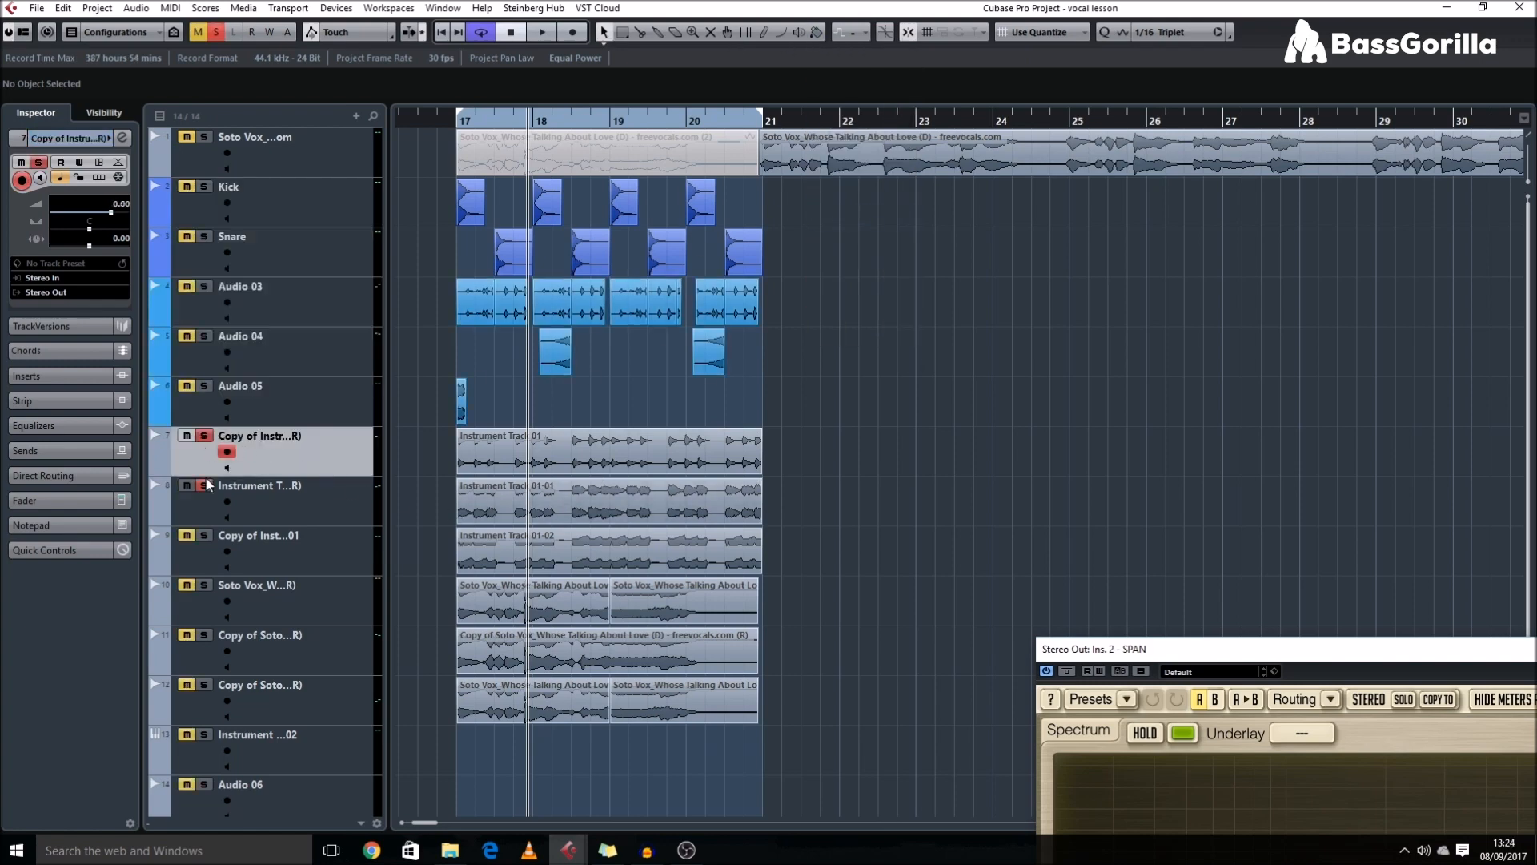
{"action": "left_click_drag", "start_coordinate": [423, 470], "coordinate": [547, 556]}
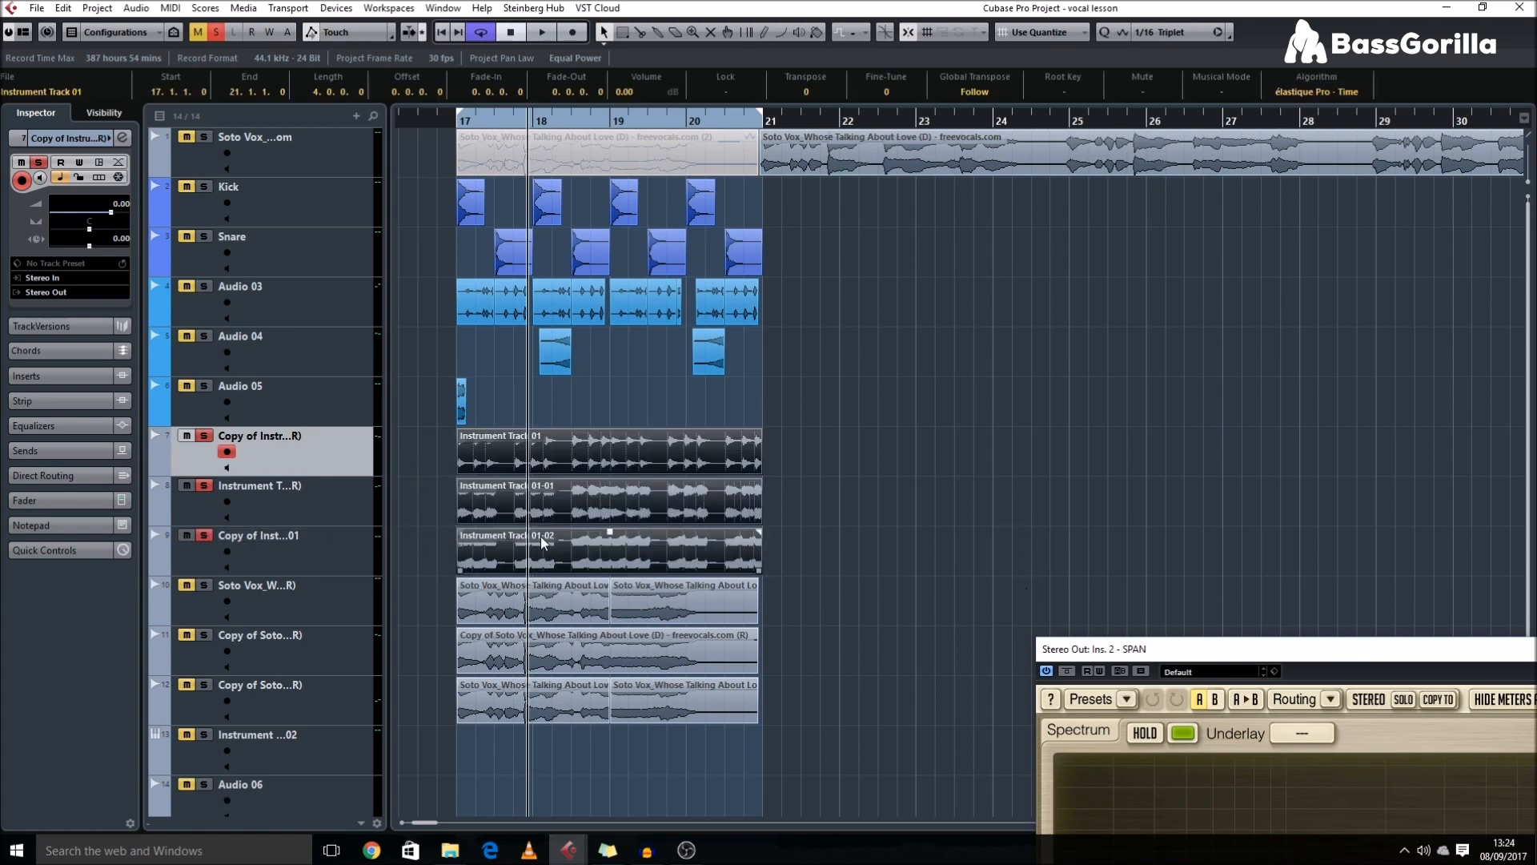
{"action": "left_click", "coordinate": [204, 487]}
{"action": "left_click", "coordinate": [204, 487], "text": "ctrl"}
{"action": "left_click", "coordinate": [320, 498]}
{"action": "key", "text": "space"}
{"action": "left_click", "coordinate": [615, 510]}
{"action": "left_click_drag", "start_coordinate": [1144, 640], "coordinate": [676, 604]}
{"action": "left_click", "coordinate": [852, 519]}
{"action": "key", "text": "space"}
- Color the Instrument Track 01-01 audio event red with Color 1
{"action": "left_click", "coordinate": [638, 508]}
{"action": "left_click", "coordinate": [816, 32]}
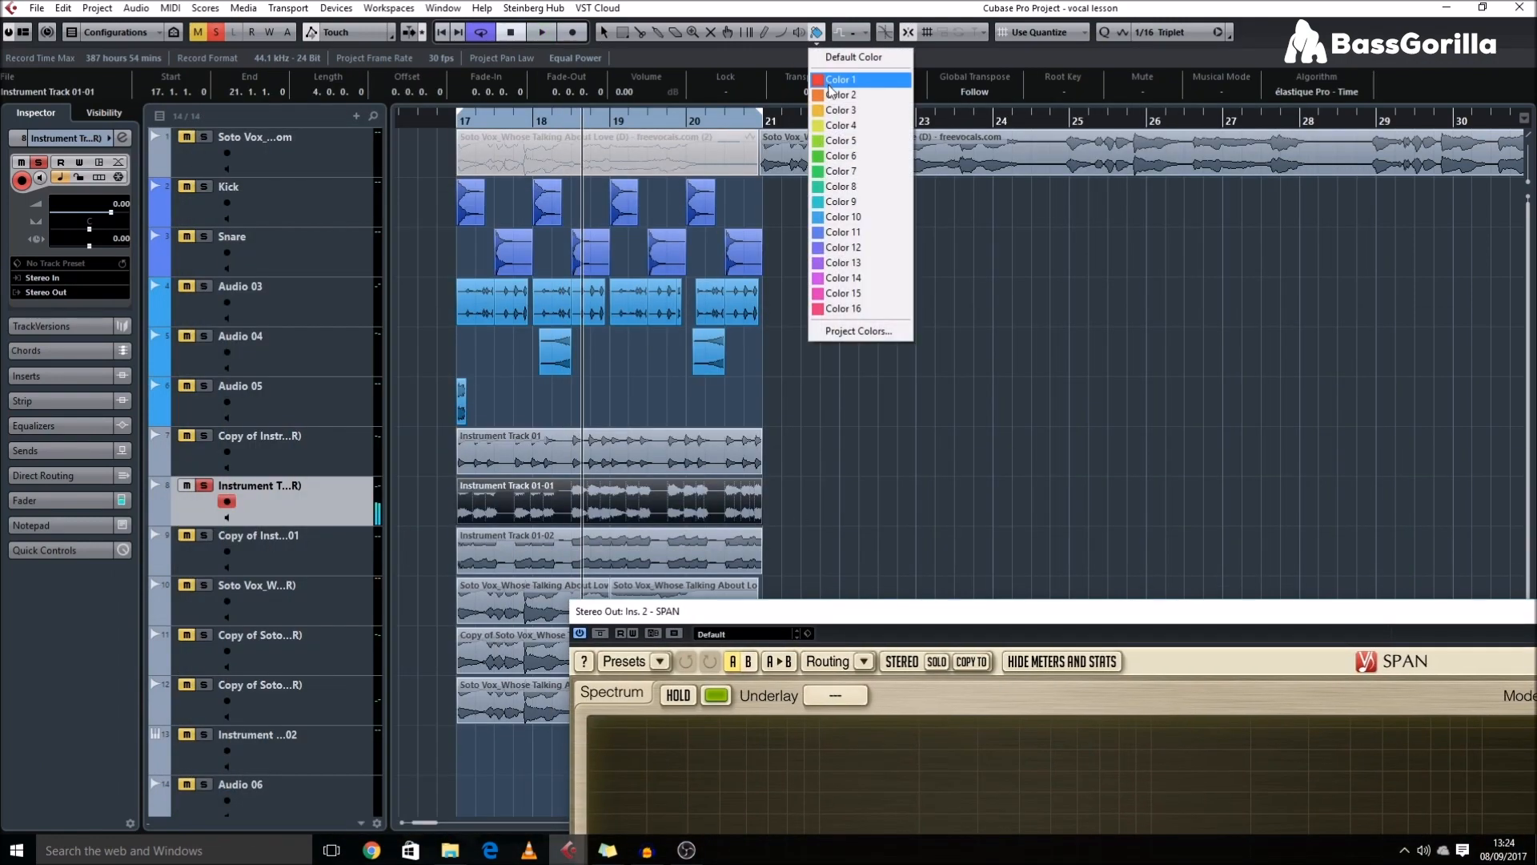
{"action": "left_click", "coordinate": [837, 95]}
- Color the Copy of Instr...R) track holding the Instrument Track 01 event with Color 15
{"action": "left_click", "coordinate": [288, 528]}
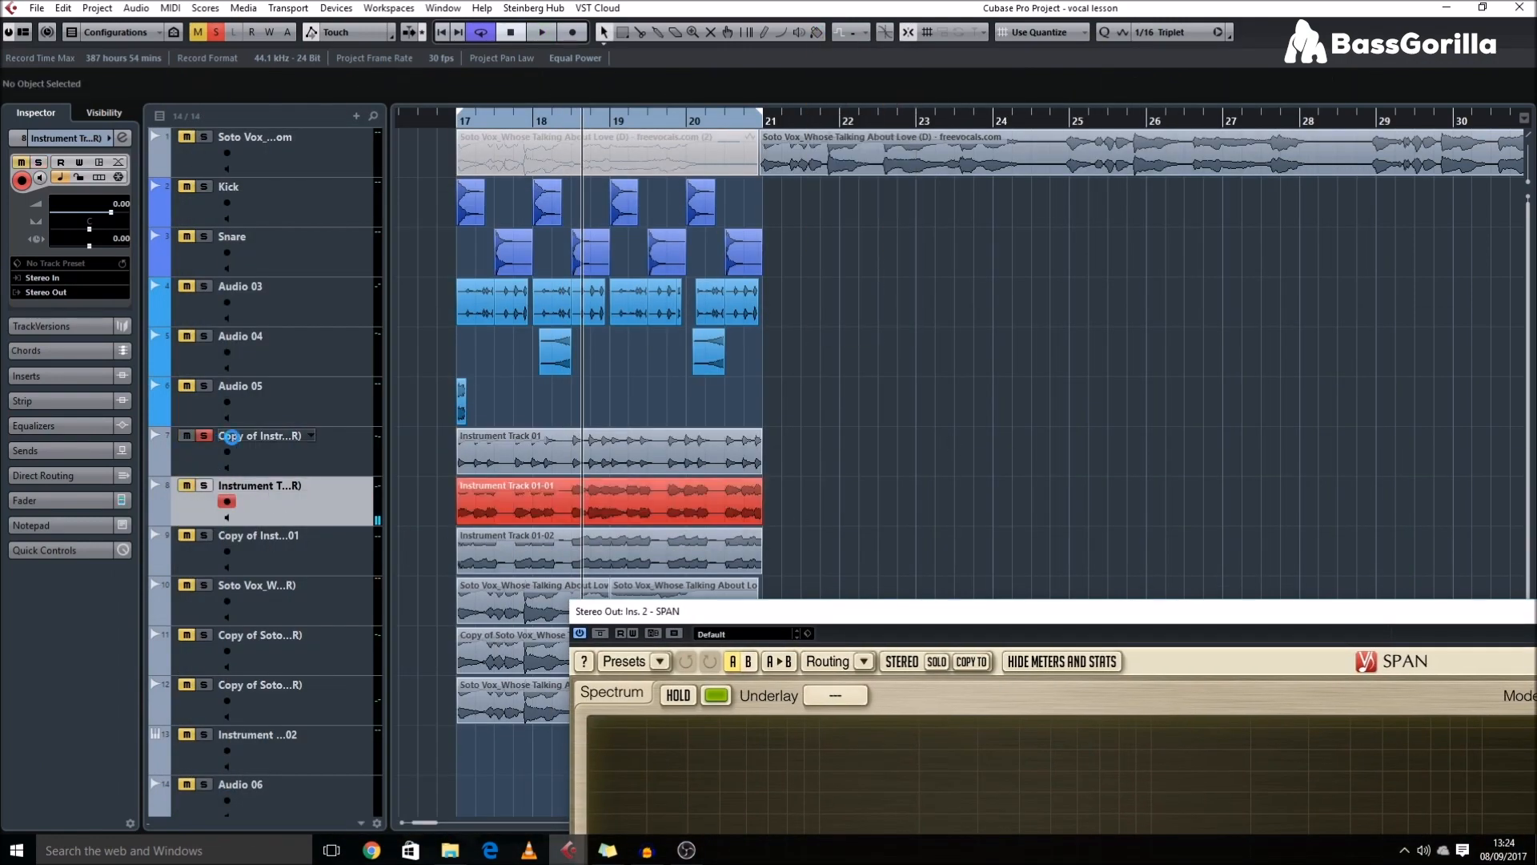
{"action": "left_click", "coordinate": [230, 436]}
{"action": "left_click", "coordinate": [816, 32]}
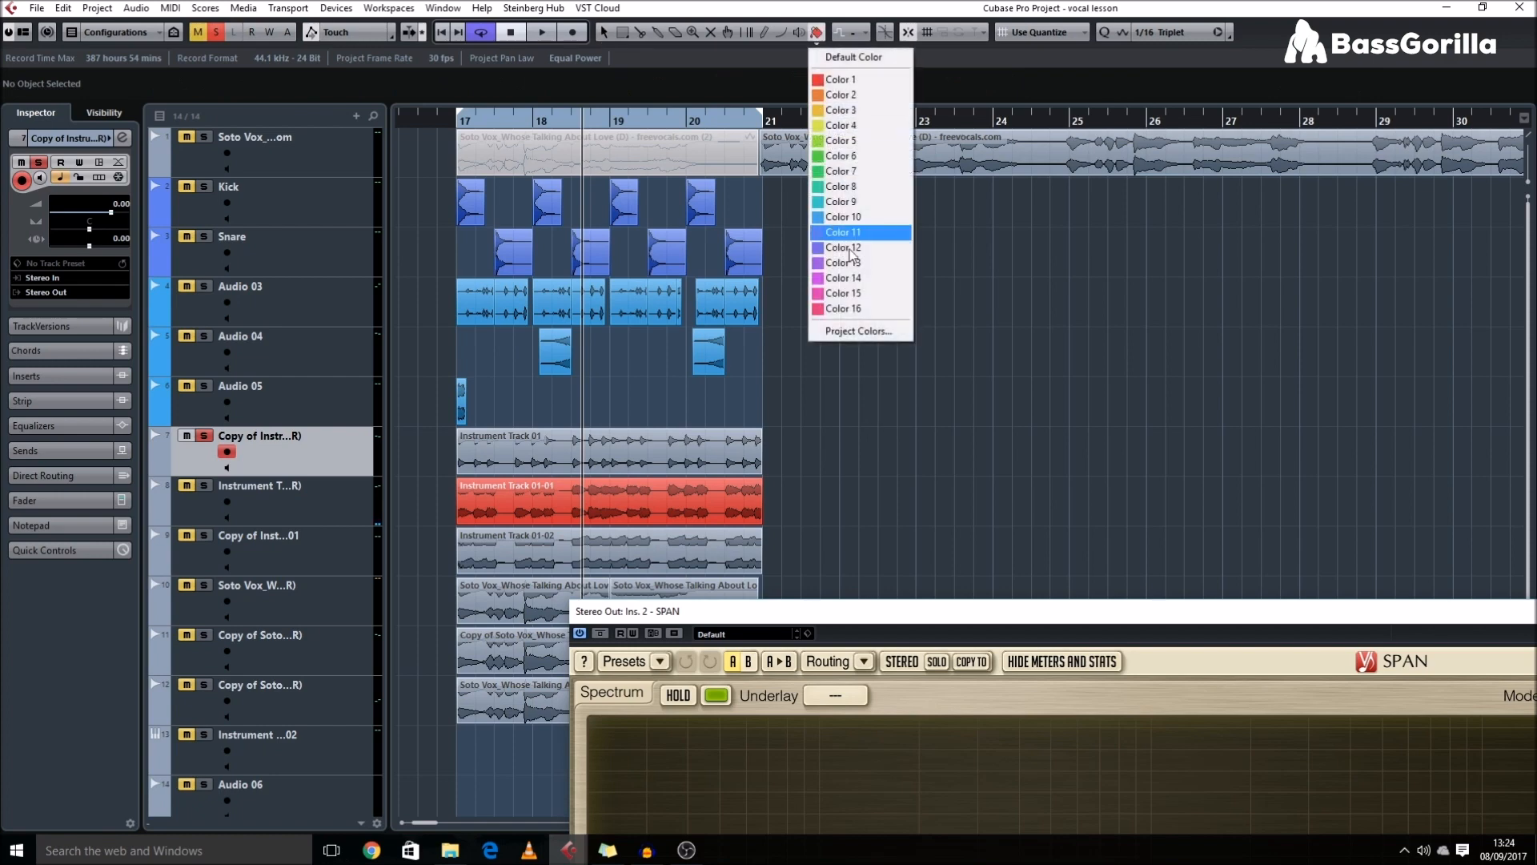
{"action": "left_click", "coordinate": [855, 298]}
- Color the Copy of Inst...01 track with Color 4 and turn off all soloing
{"action": "left_click", "coordinate": [231, 545]}
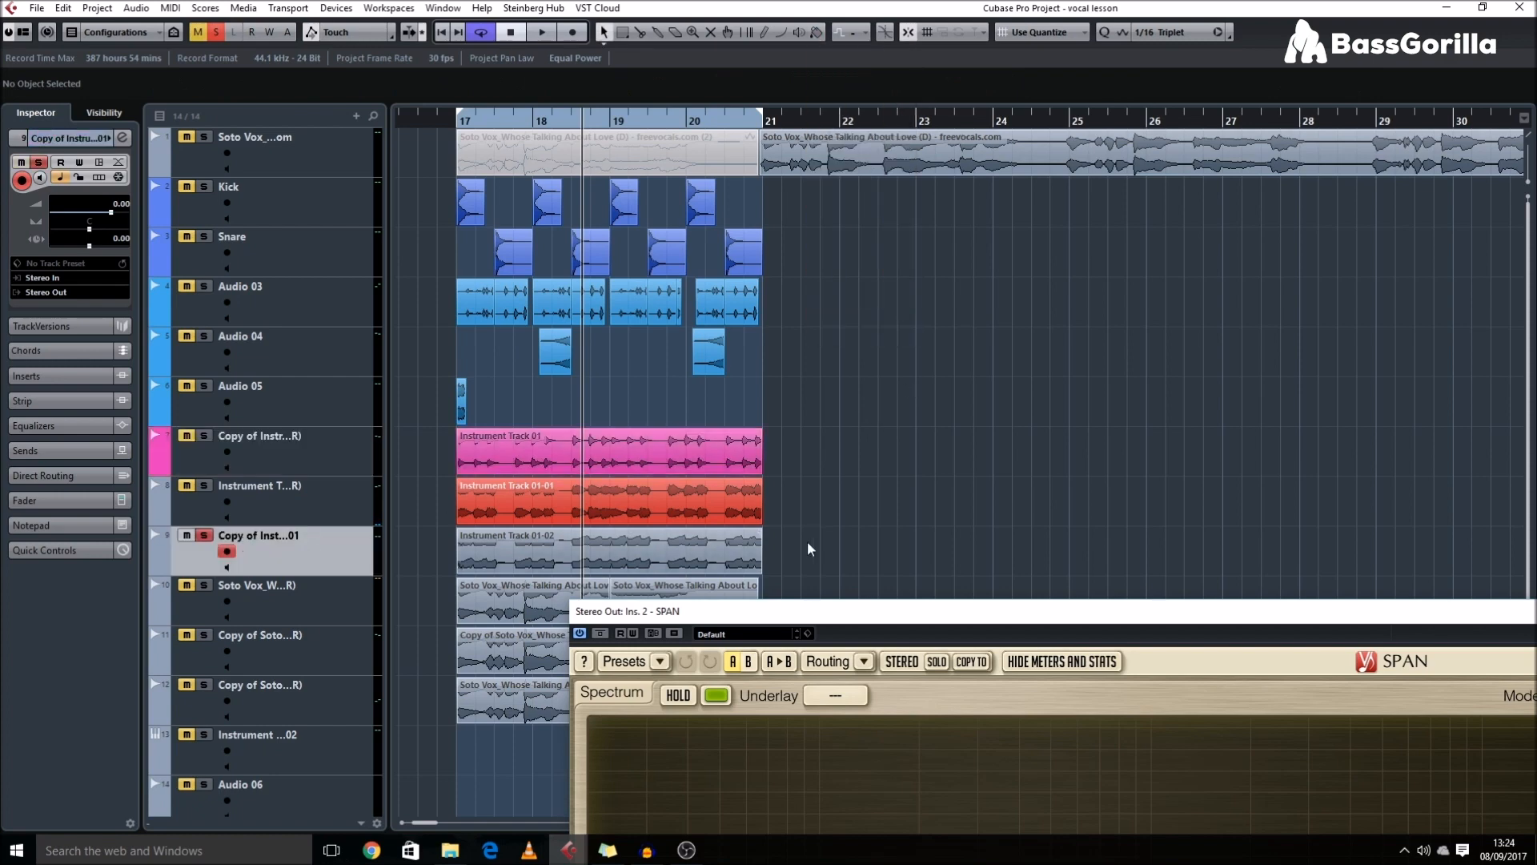
{"action": "left_click", "coordinate": [815, 33]}
{"action": "left_click", "coordinate": [860, 126]}
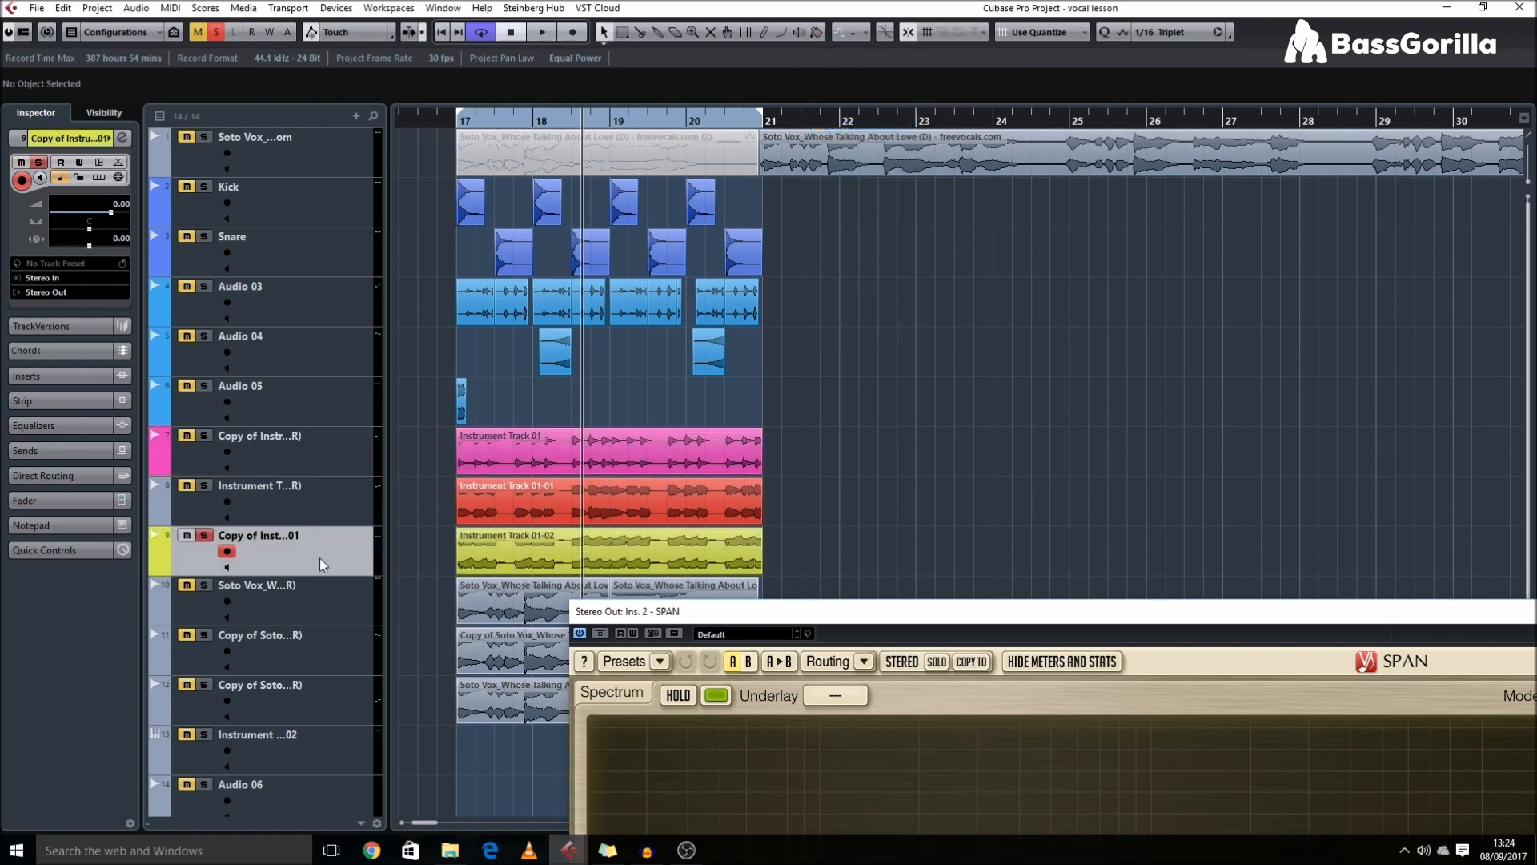
{"action": "left_click", "coordinate": [205, 585]}
- Color the Kick track with Color 4
{"action": "left_click", "coordinate": [320, 206]}
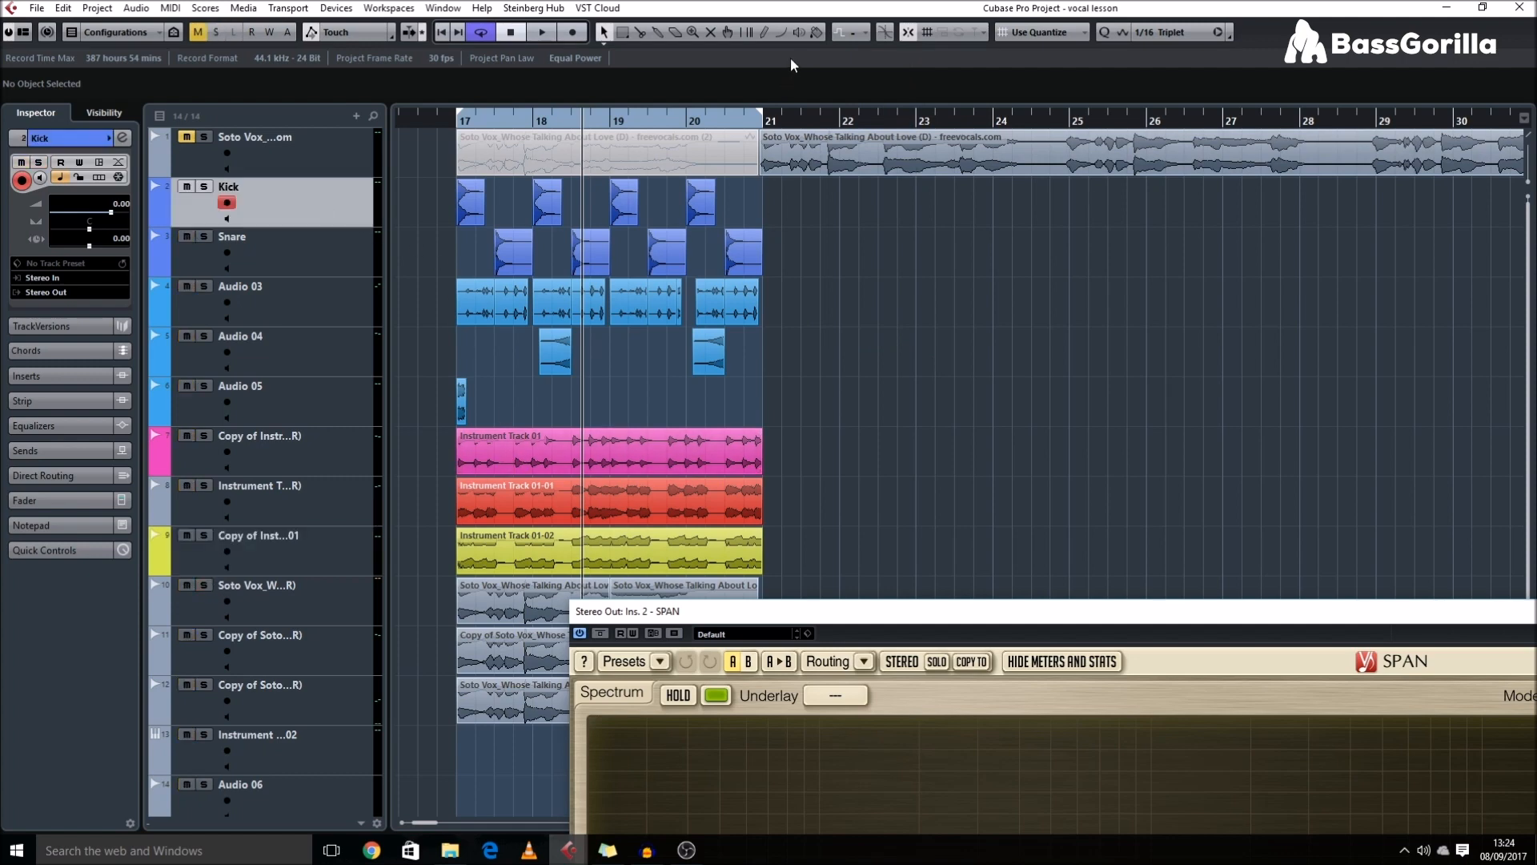
{"action": "left_click", "coordinate": [815, 32]}
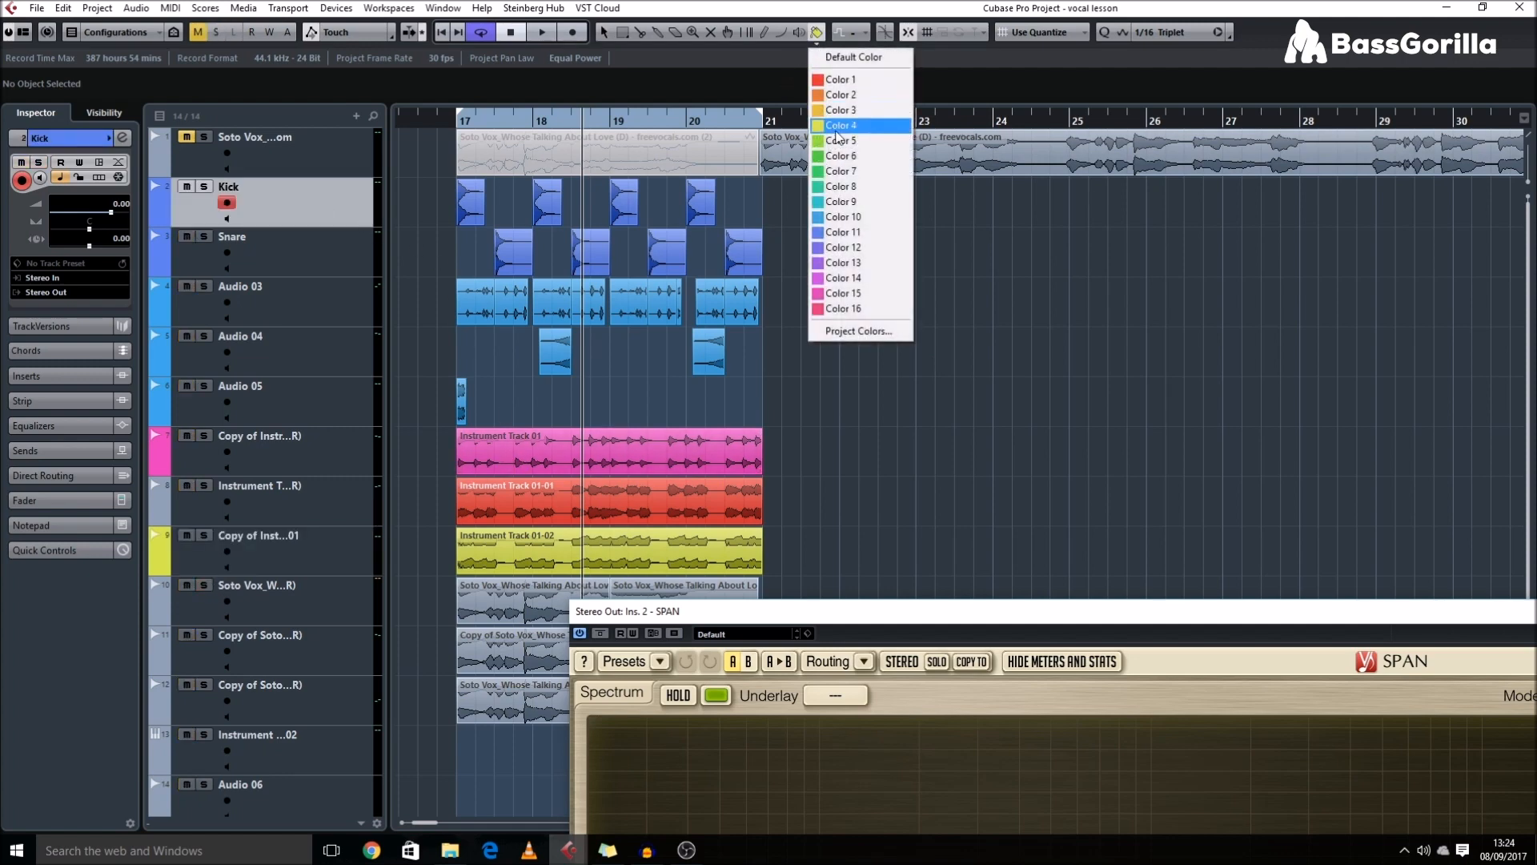
{"action": "left_click", "coordinate": [860, 126]}
- Audition the Kick track in solo from its first event and move the SPAN window clear of the vocal events
{"action": "left_click", "coordinate": [471, 202]}
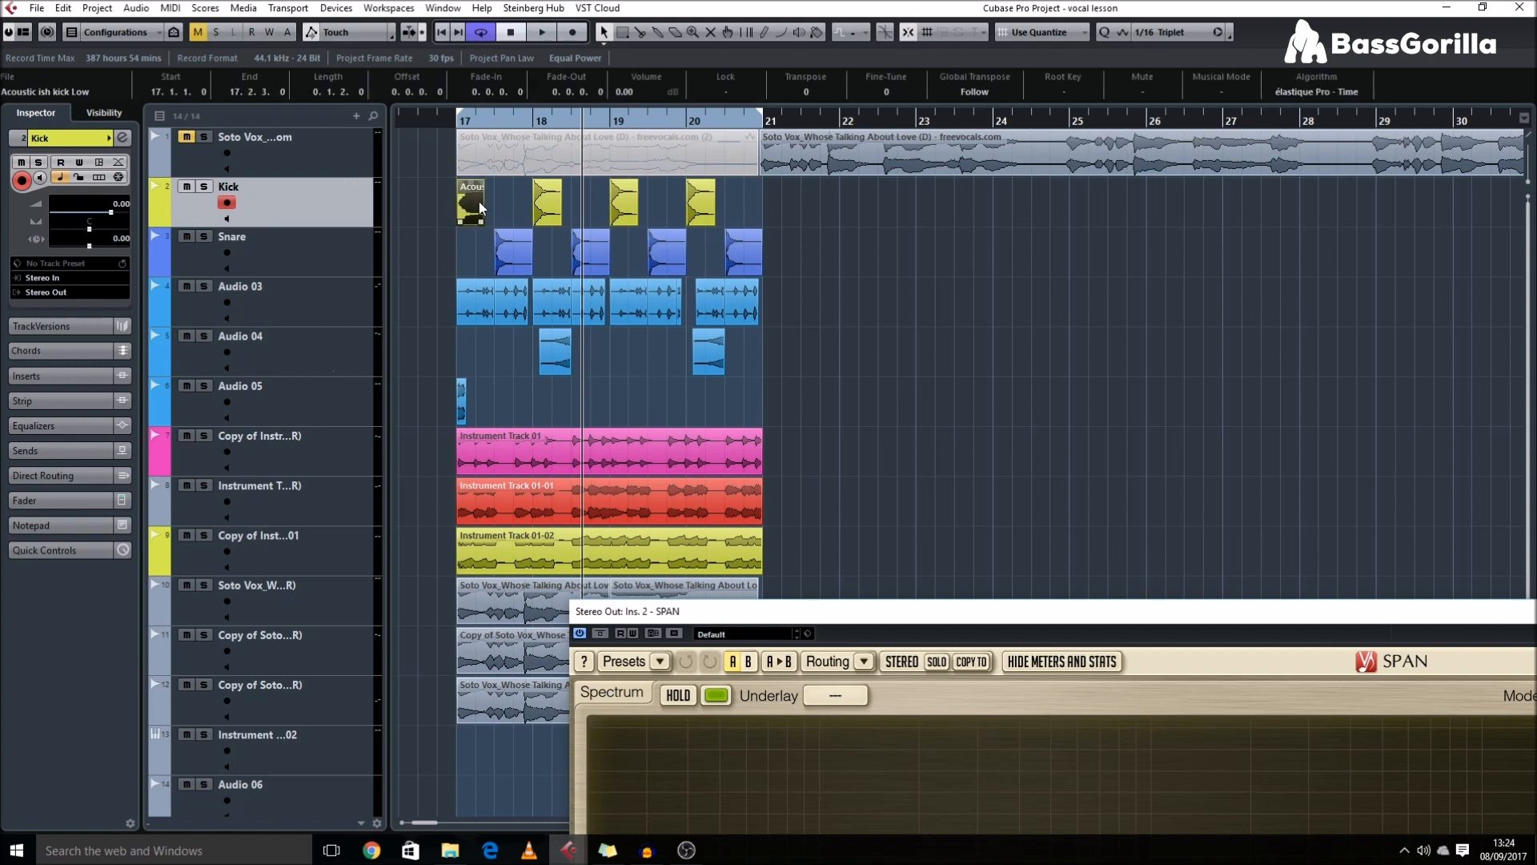
{"action": "left_click", "coordinate": [204, 185]}
{"action": "key", "text": "space"}
{"action": "left_click_drag", "start_coordinate": [599, 624], "coordinate": [254, 177]}
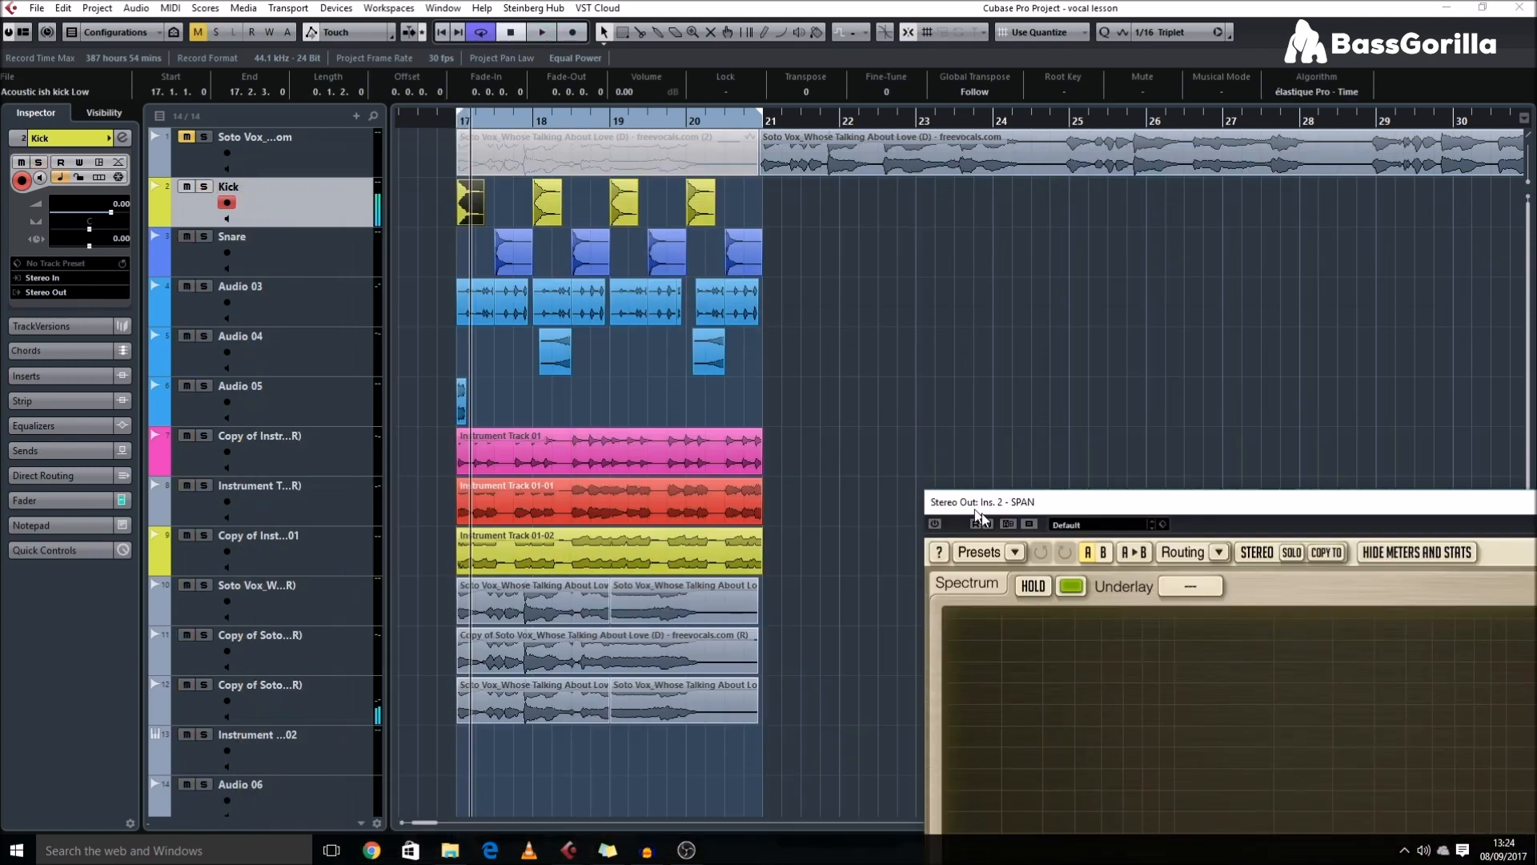
{"action": "left_click_drag", "start_coordinate": [980, 517], "coordinate": [1046, 537]}
{"action": "left_click", "coordinate": [810, 521]}
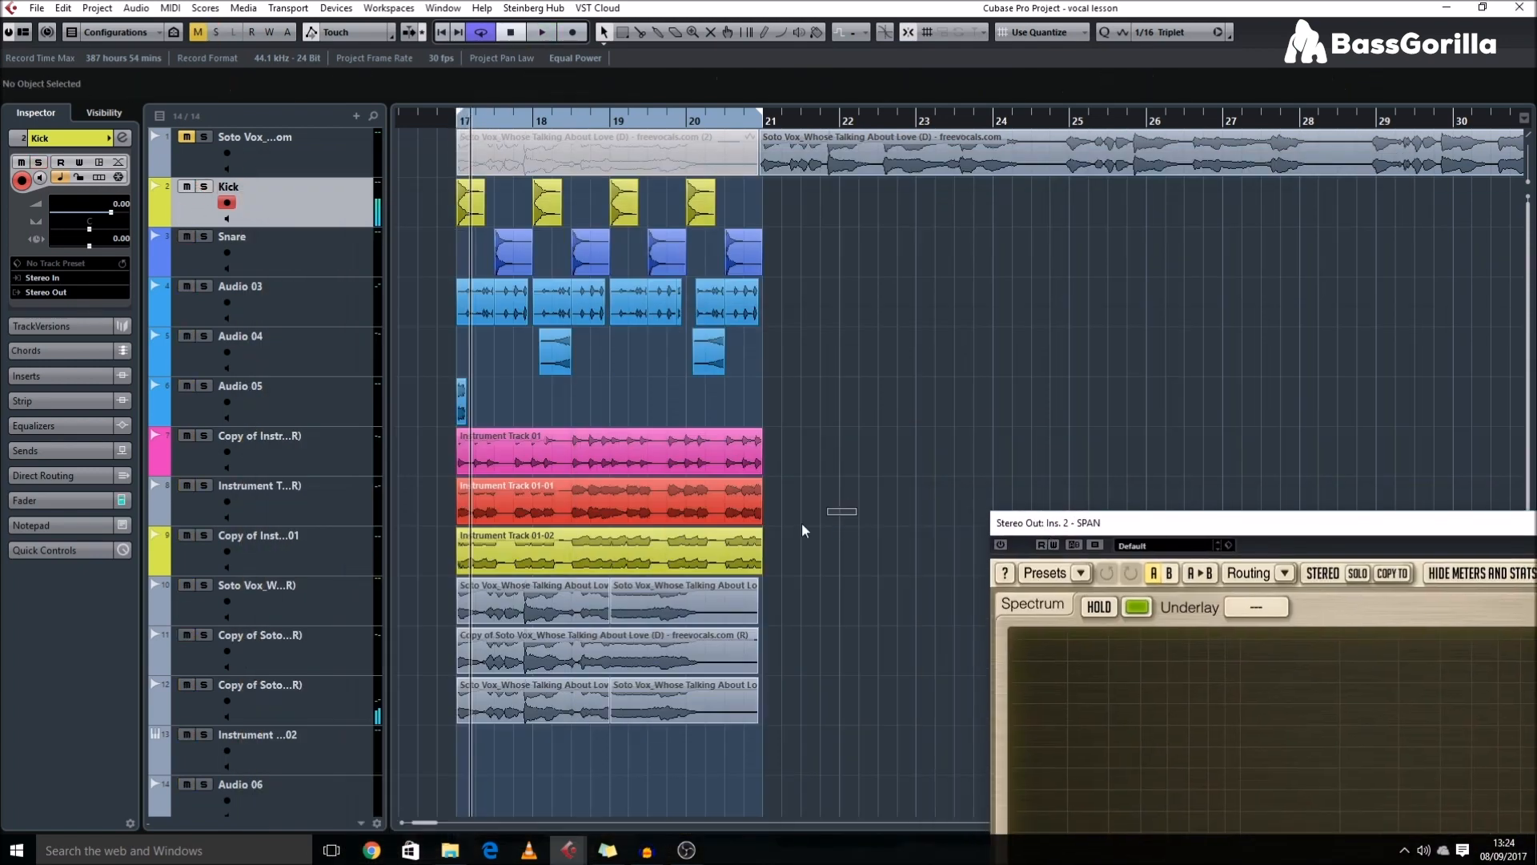
- Color the three Soto Vox tracks below the instrument tracks with Color 13
{"action": "left_click", "coordinate": [304, 600]}
{"action": "left_click", "coordinate": [309, 690], "text": "shift"}
{"action": "left_click", "coordinate": [817, 32]}
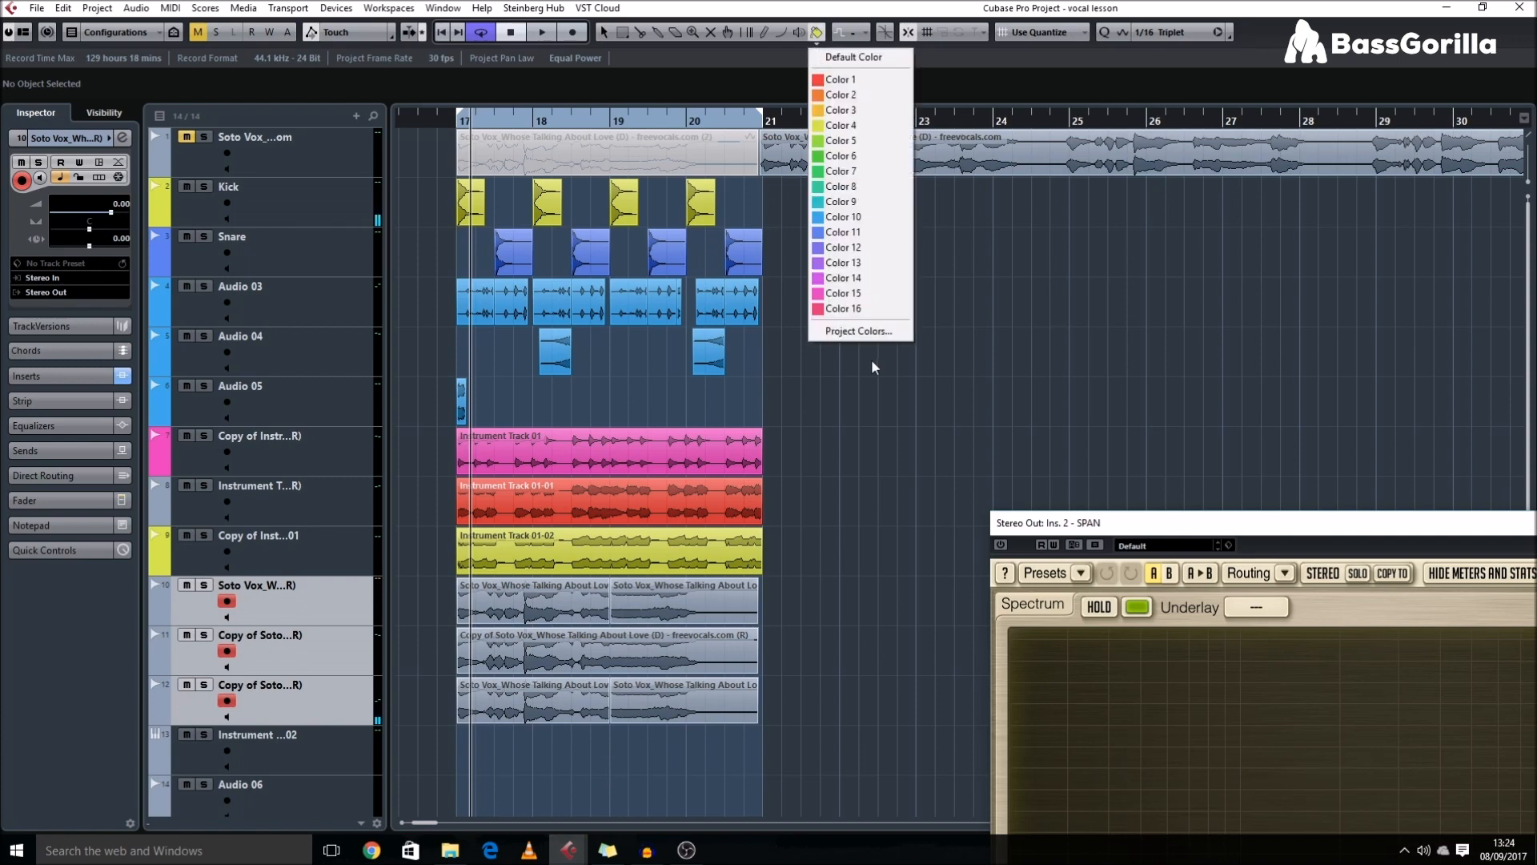
{"action": "left_click", "coordinate": [861, 265]}
{"action": "scroll", "coordinate": [800, 535], "scroll_direction": "down", "scroll_amount": 1}
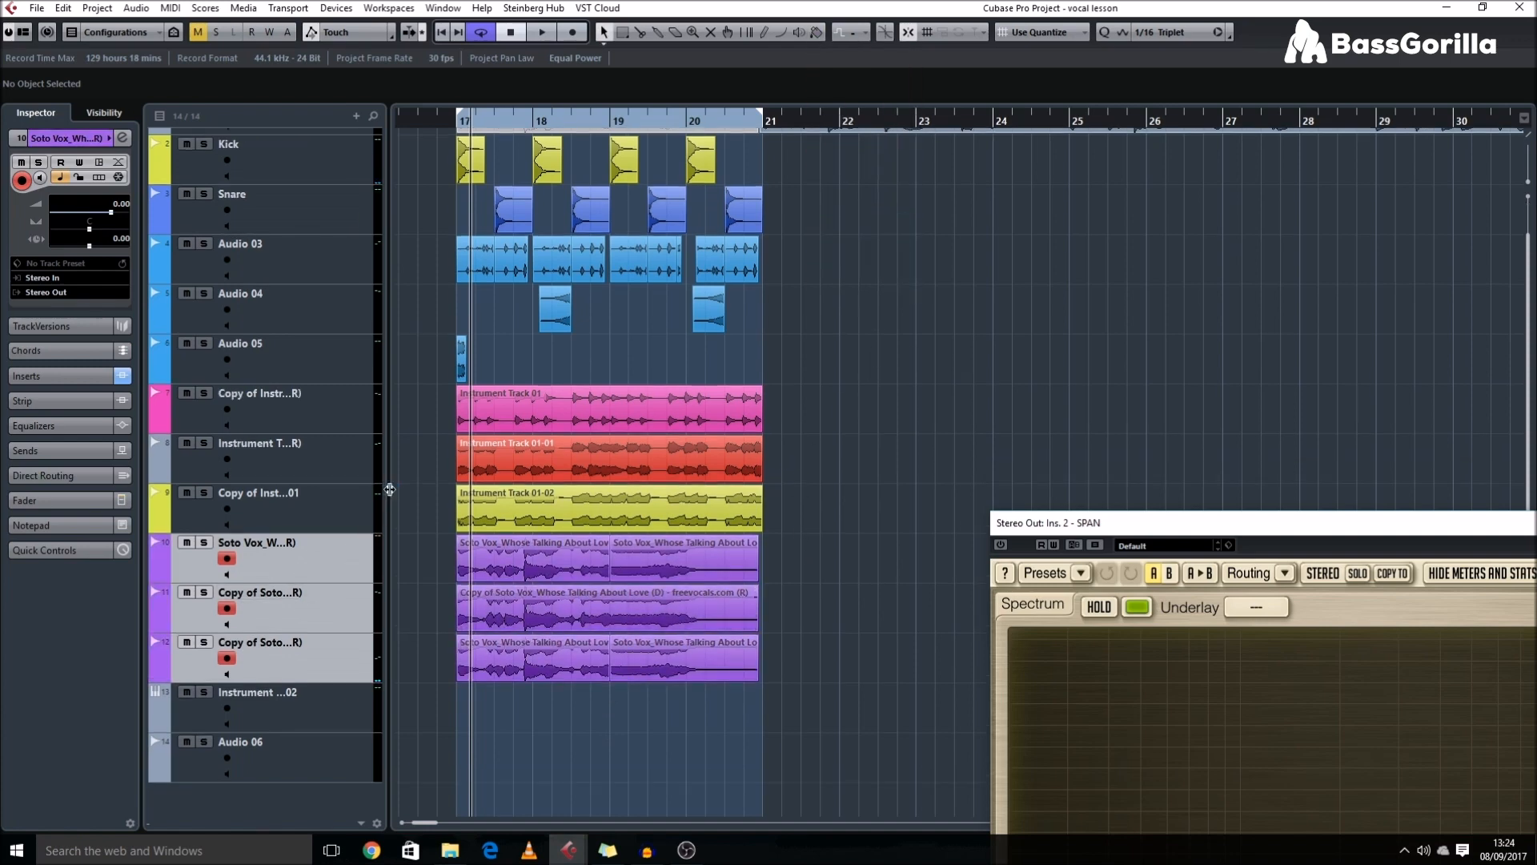
- Color the Instrument T...R) track with Color 1
{"action": "left_click", "coordinate": [298, 464]}
{"action": "left_click", "coordinate": [817, 32]}
{"action": "left_click", "coordinate": [829, 84]}
{"action": "left_click", "coordinate": [893, 303], "text": "alt"}
{"action": "key", "text": "alt+d"}
{"action": "key", "text": "ctrl+z"}
{"action": "left_click", "coordinate": [914, 313]}
{"action": "key", "text": "ctrl+z"}
- Solo the Copy of Instr...R) and Instrument T...R) tracks together
{"action": "left_click", "coordinate": [540, 439]}
{"action": "left_click", "coordinate": [307, 414]}
{"action": "left_click", "coordinate": [295, 497], "text": "shift"}
{"action": "left_click", "coordinate": [290, 450]}
{"action": "left_click", "coordinate": [295, 410], "text": "shift"}
{"action": "key", "text": "s"}
- Play the pink and red instrument events from their start and bring the SPAN spectrum into view
{"action": "left_click_drag", "start_coordinate": [434, 417], "coordinate": [541, 469]}
{"action": "key", "text": "l"}
{"action": "key", "text": "space"}
{"action": "left_click_drag", "start_coordinate": [1021, 517], "coordinate": [245, 208]}
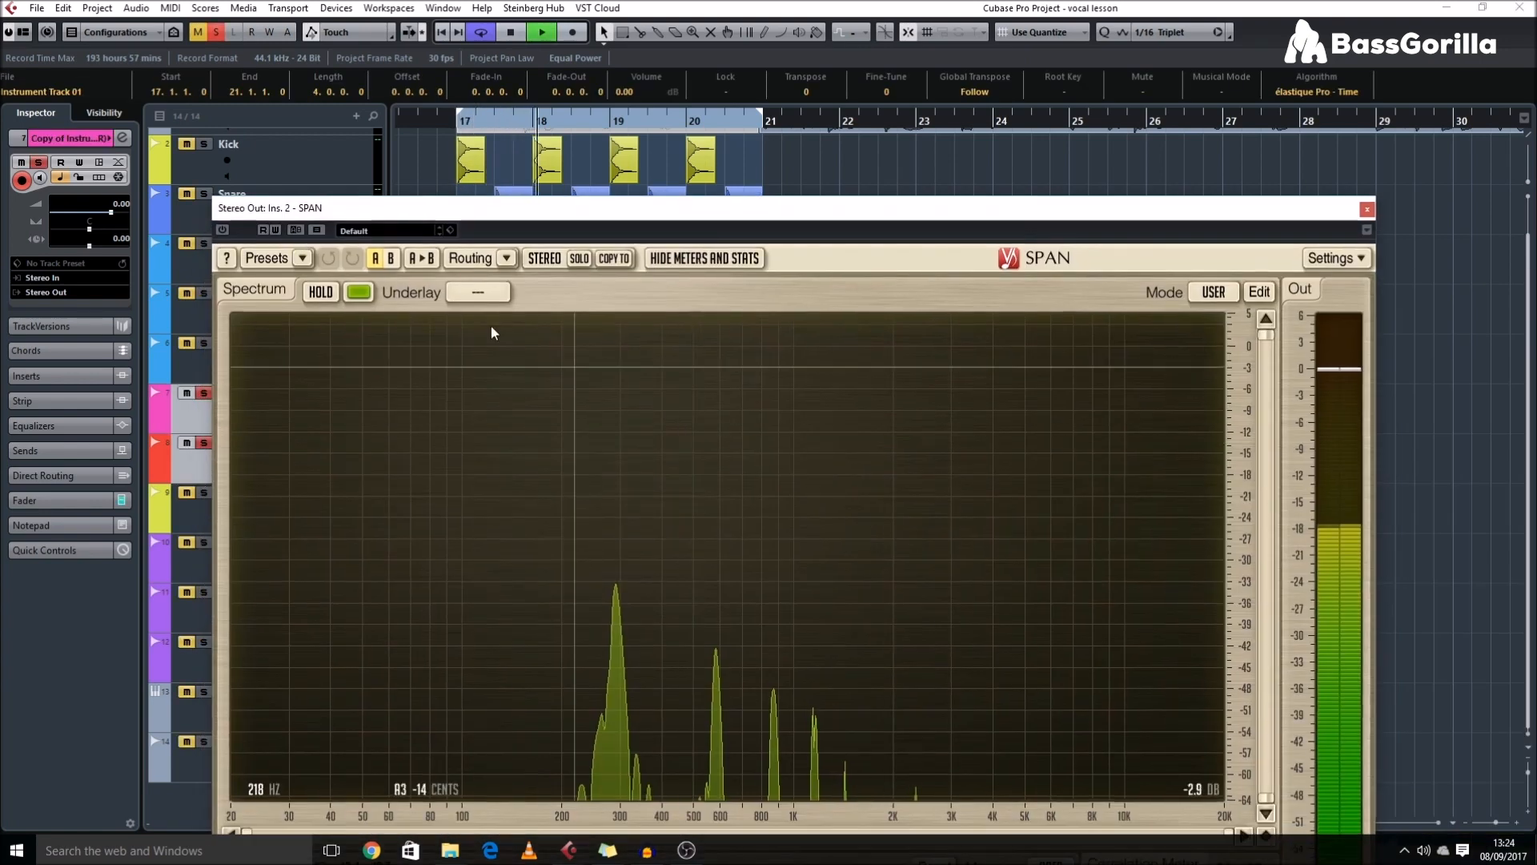
- Switch the SPAN insert back on and replay the instrument pair with the analyzer placed beside the track list
{"action": "key", "text": "space"}
{"action": "left_click", "coordinate": [226, 230]}
{"action": "key", "text": "l"}
{"action": "key", "text": "space"}
{"action": "left_click_drag", "start_coordinate": [275, 210], "coordinate": [241, 126]}
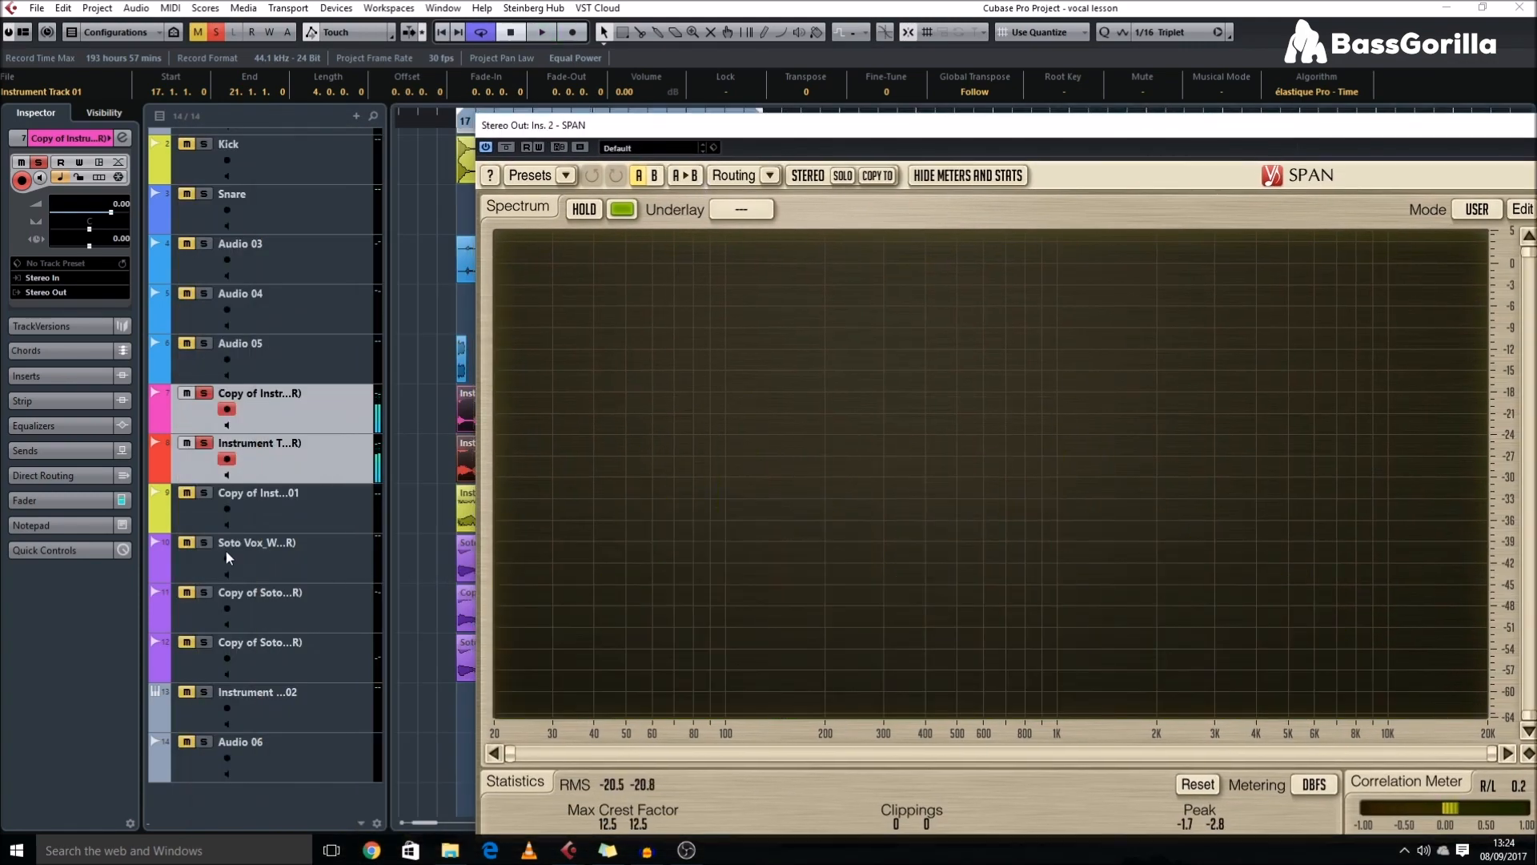
- Solo only the three purple Soto Vox tracks and play them from their start to examine their spectrum
{"action": "left_click", "coordinate": [205, 543], "text": "ctrl"}
{"action": "left_click", "coordinate": [205, 593]}
{"action": "left_click", "coordinate": [205, 642]}
{"action": "left_click_drag", "start_coordinate": [426, 558], "coordinate": [563, 661]}
{"action": "key", "text": "l"}
{"action": "key", "text": "space"}
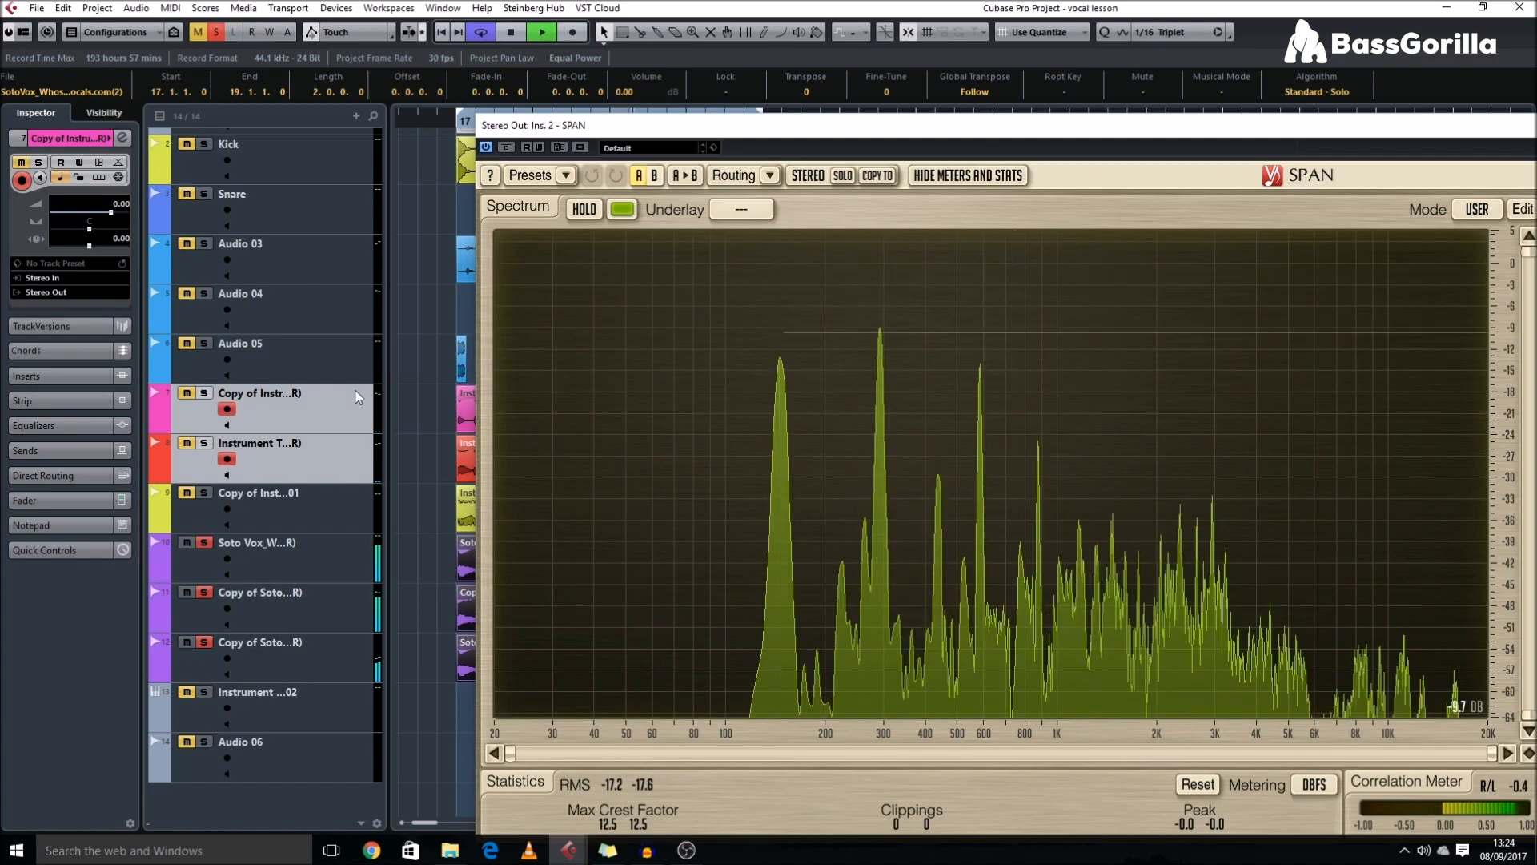
{"action": "key", "text": "space"}
- Switch the solo from the vocals back to the pink and red instrument tracks and play them in SPAN
{"action": "key", "text": "s"}
{"action": "left_click", "coordinate": [260, 554]}
{"action": "left_click", "coordinate": [275, 655], "text": "shift"}
{"action": "key", "text": "s"}
{"action": "left_click", "coordinate": [326, 463]}
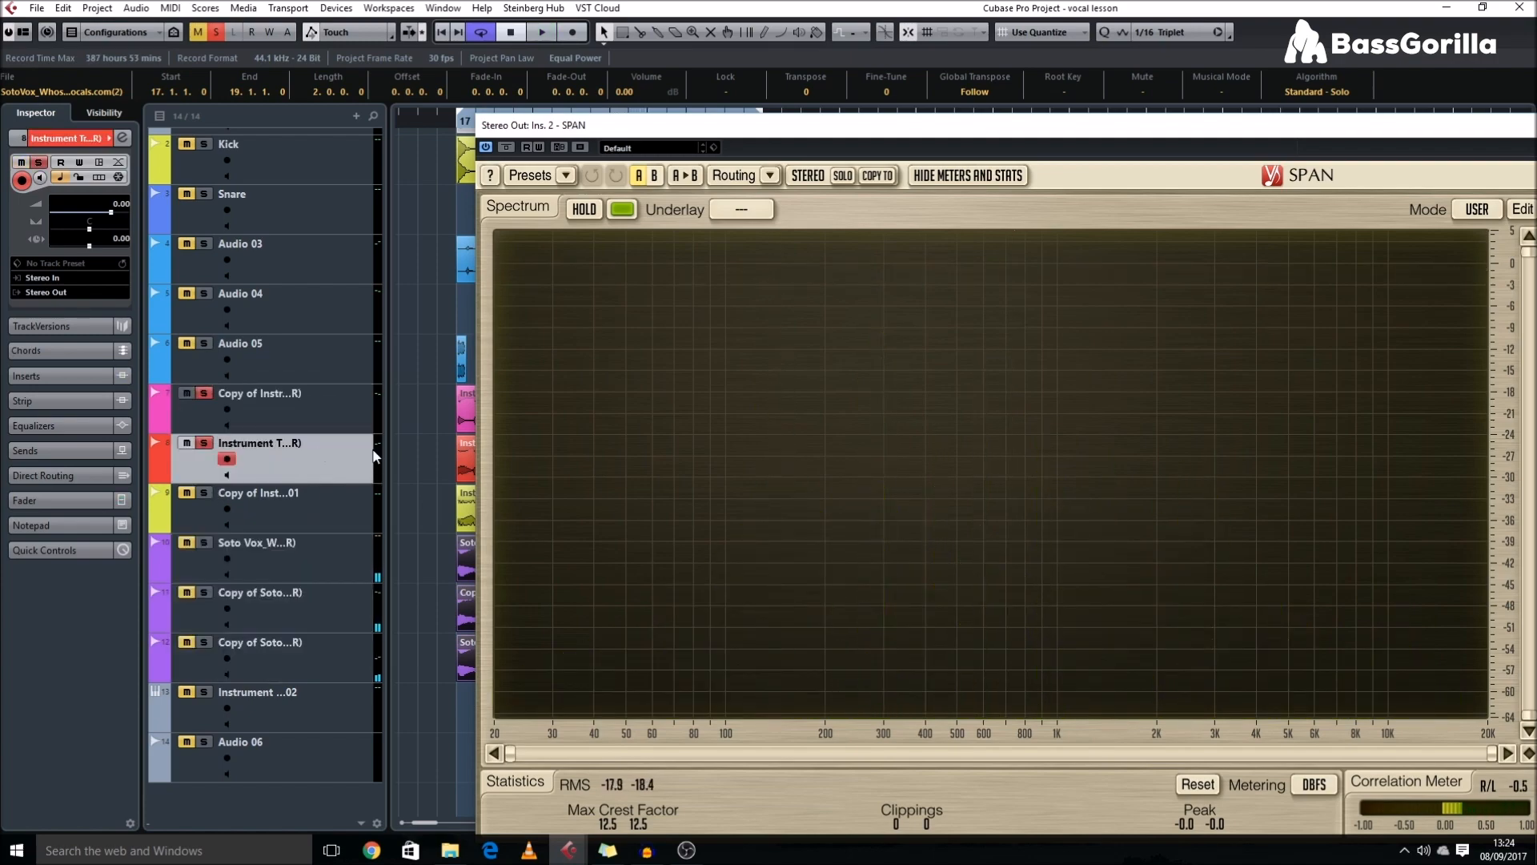
{"action": "key", "text": "space"}
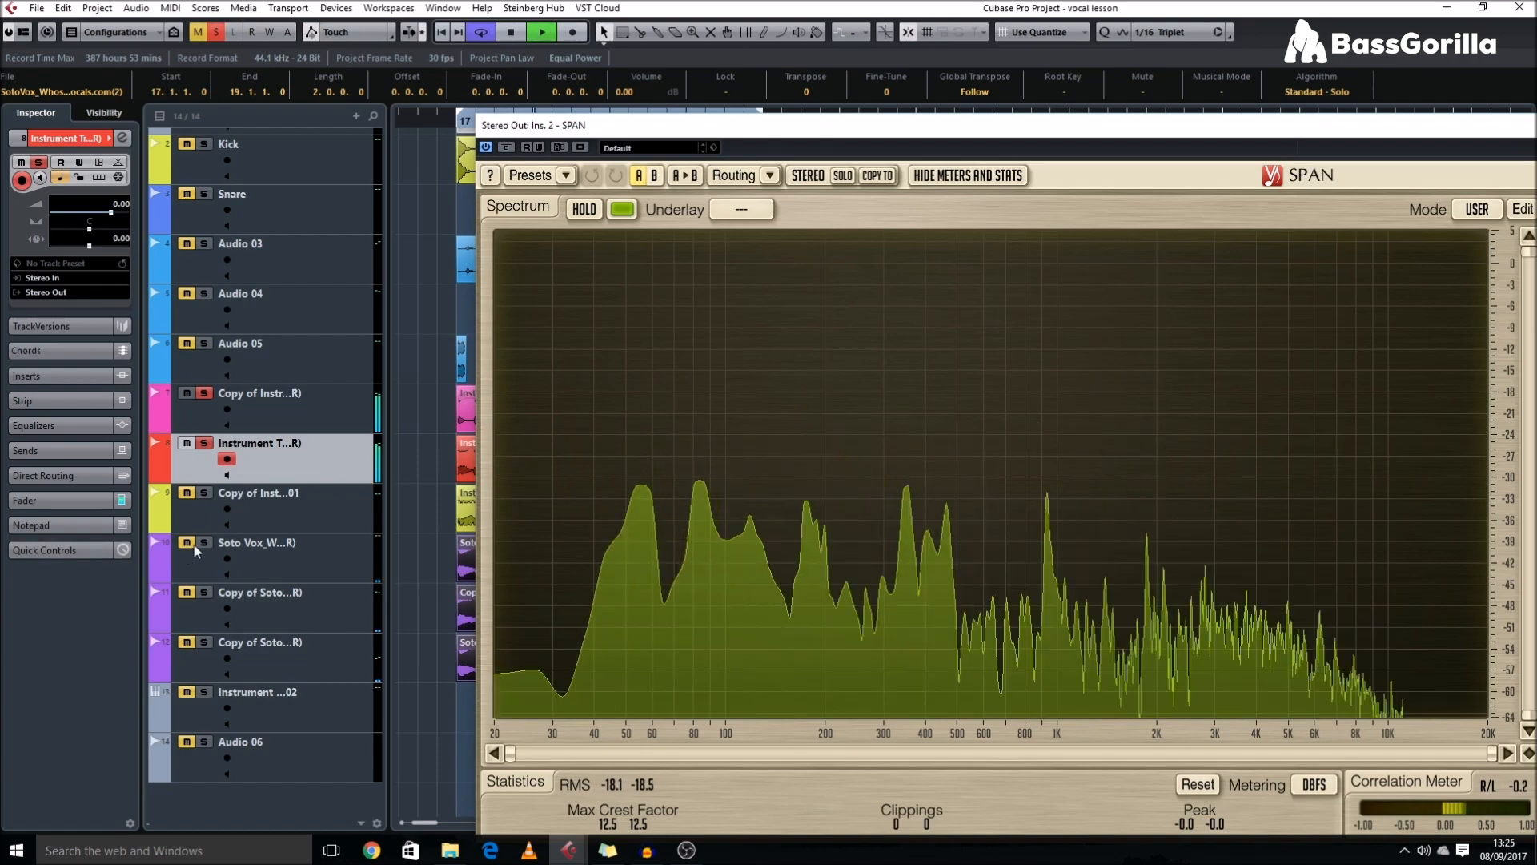
- Compare the spectra during playback by soloing the three vocal tracks, then the two instrument tracks again
{"action": "left_click", "coordinate": [203, 543], "text": "ctrl"}
{"action": "left_click", "coordinate": [204, 595]}
{"action": "left_click", "coordinate": [203, 643]}
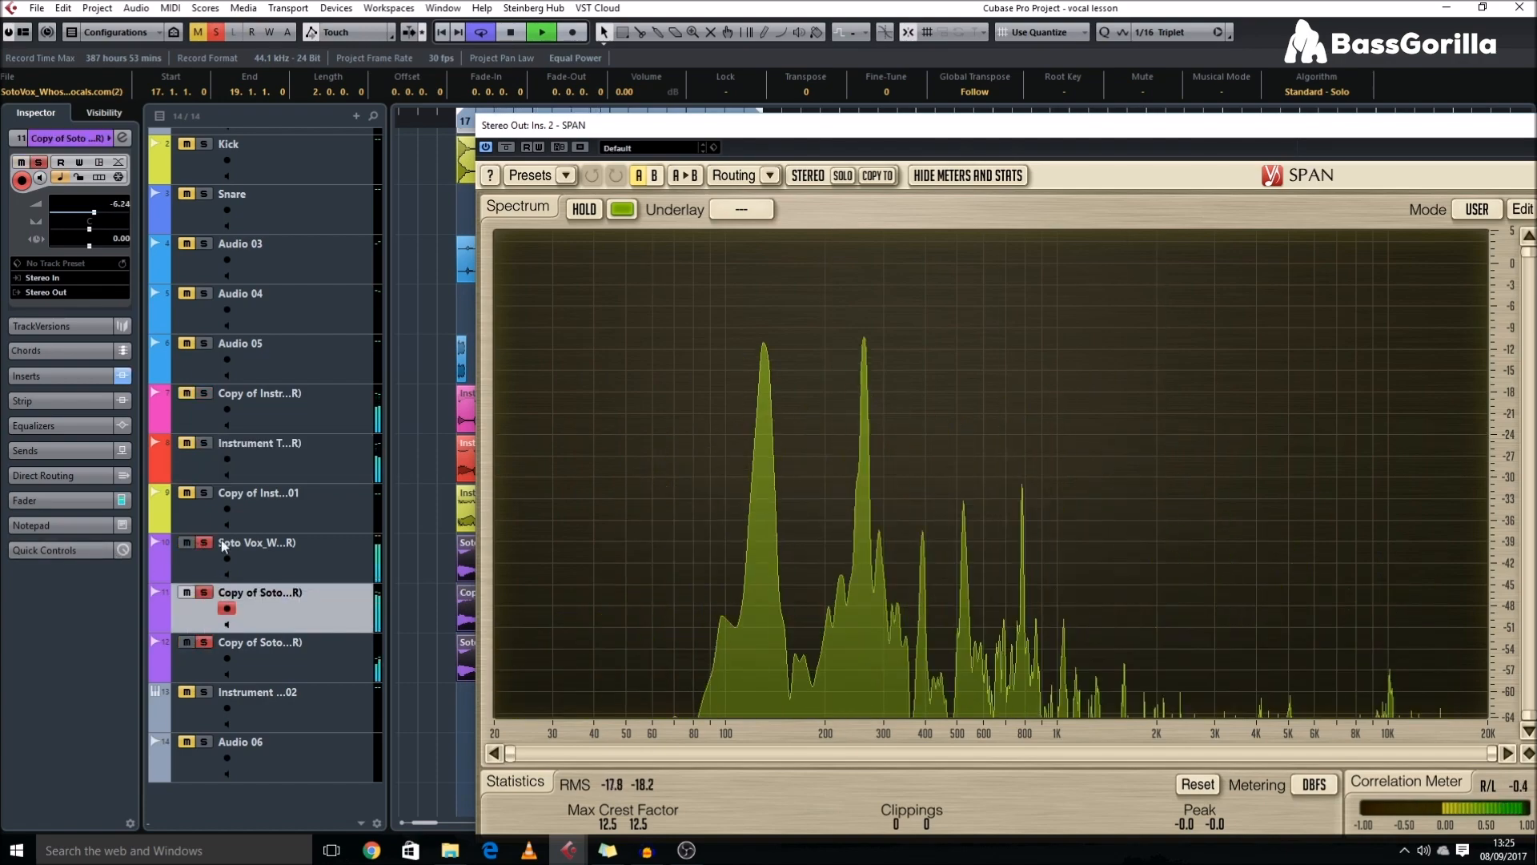
{"action": "left_click", "coordinate": [206, 443], "text": "ctrl"}
{"action": "left_click", "coordinate": [210, 400], "text": "ctrl"}
{"action": "left_click", "coordinate": [205, 394]}
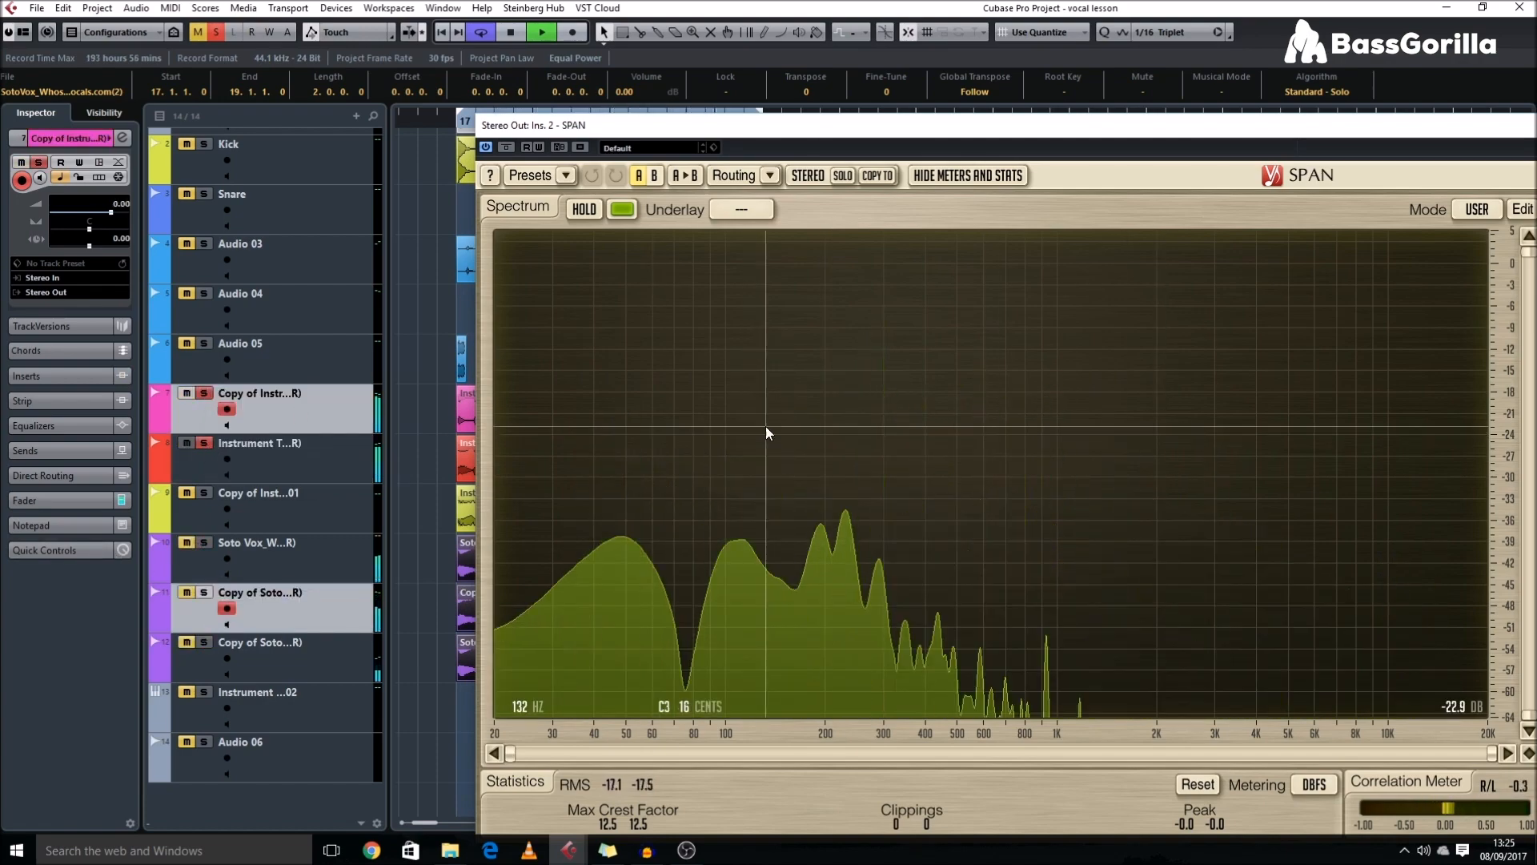
{"action": "key", "text": "space"}
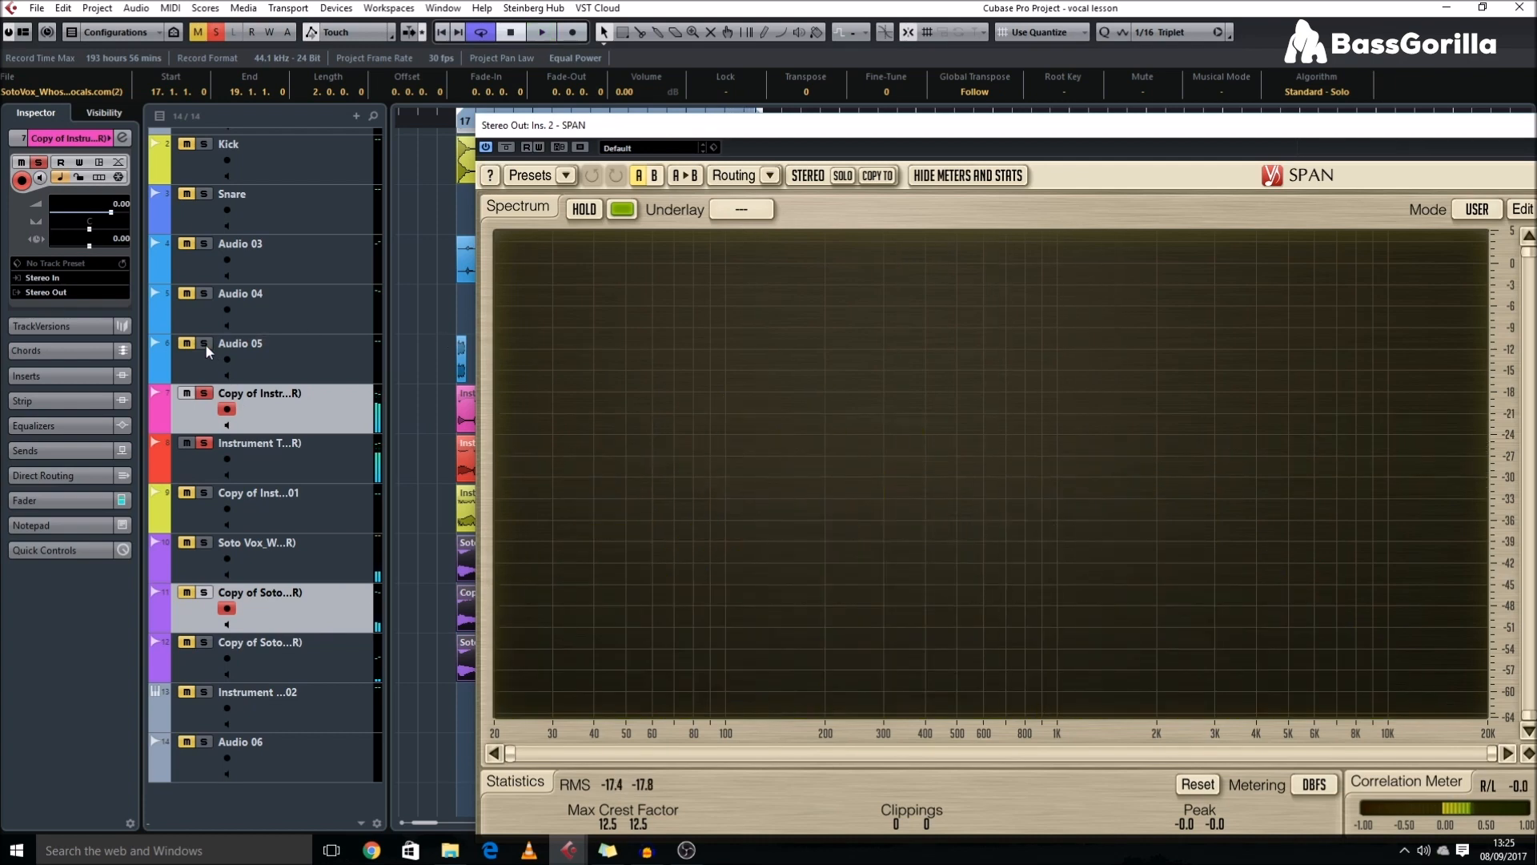
- Turn off all soloing and move the SPAN window off the arranged events
{"action": "left_click", "coordinate": [215, 33]}
{"action": "left_click", "coordinate": [454, 350]}
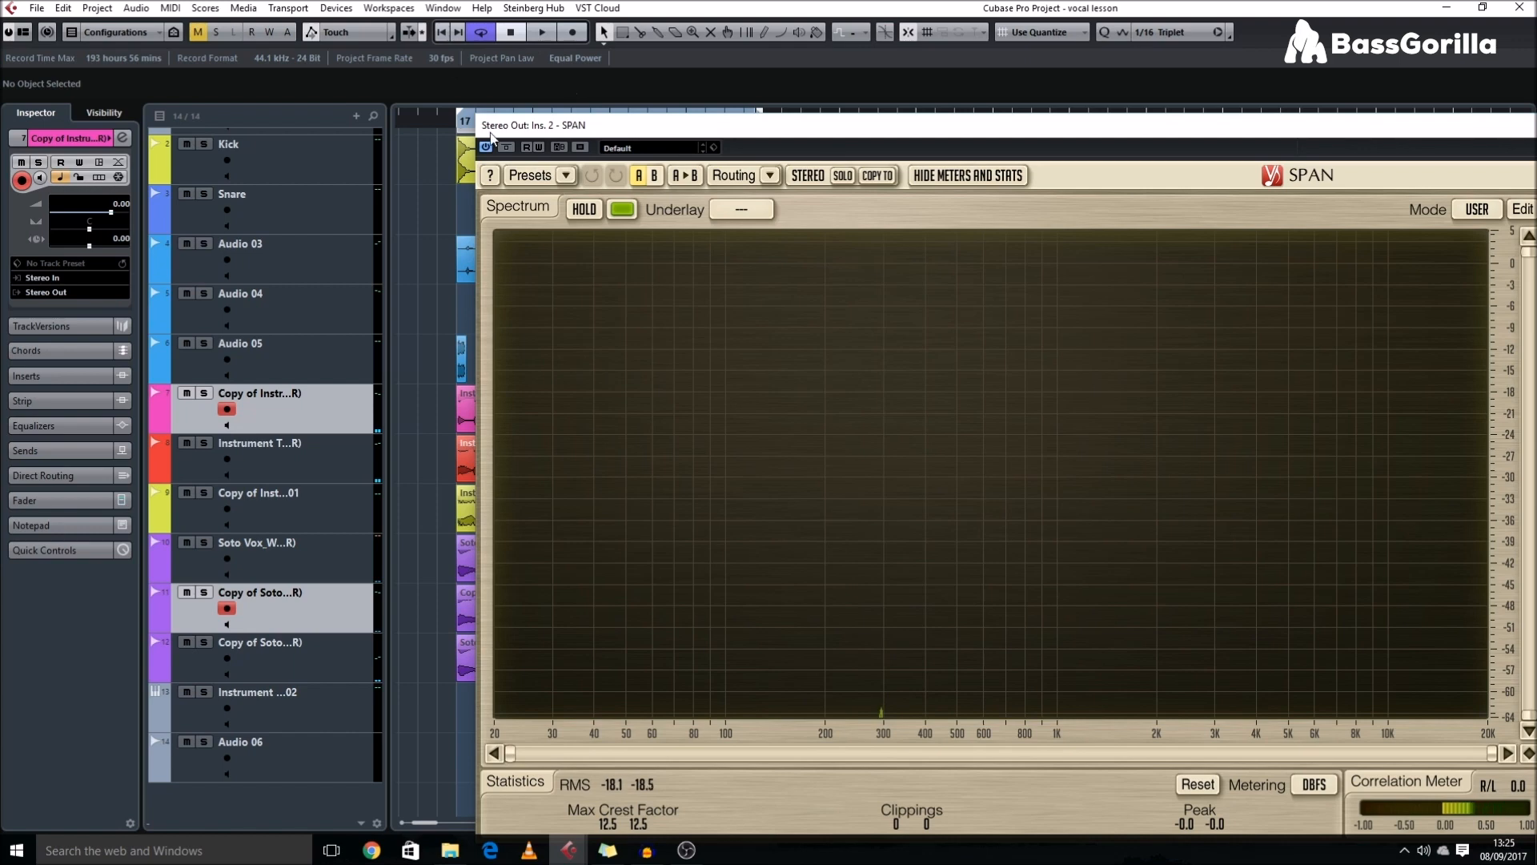
{"action": "left_click_drag", "start_coordinate": [489, 137], "coordinate": [1036, 200]}
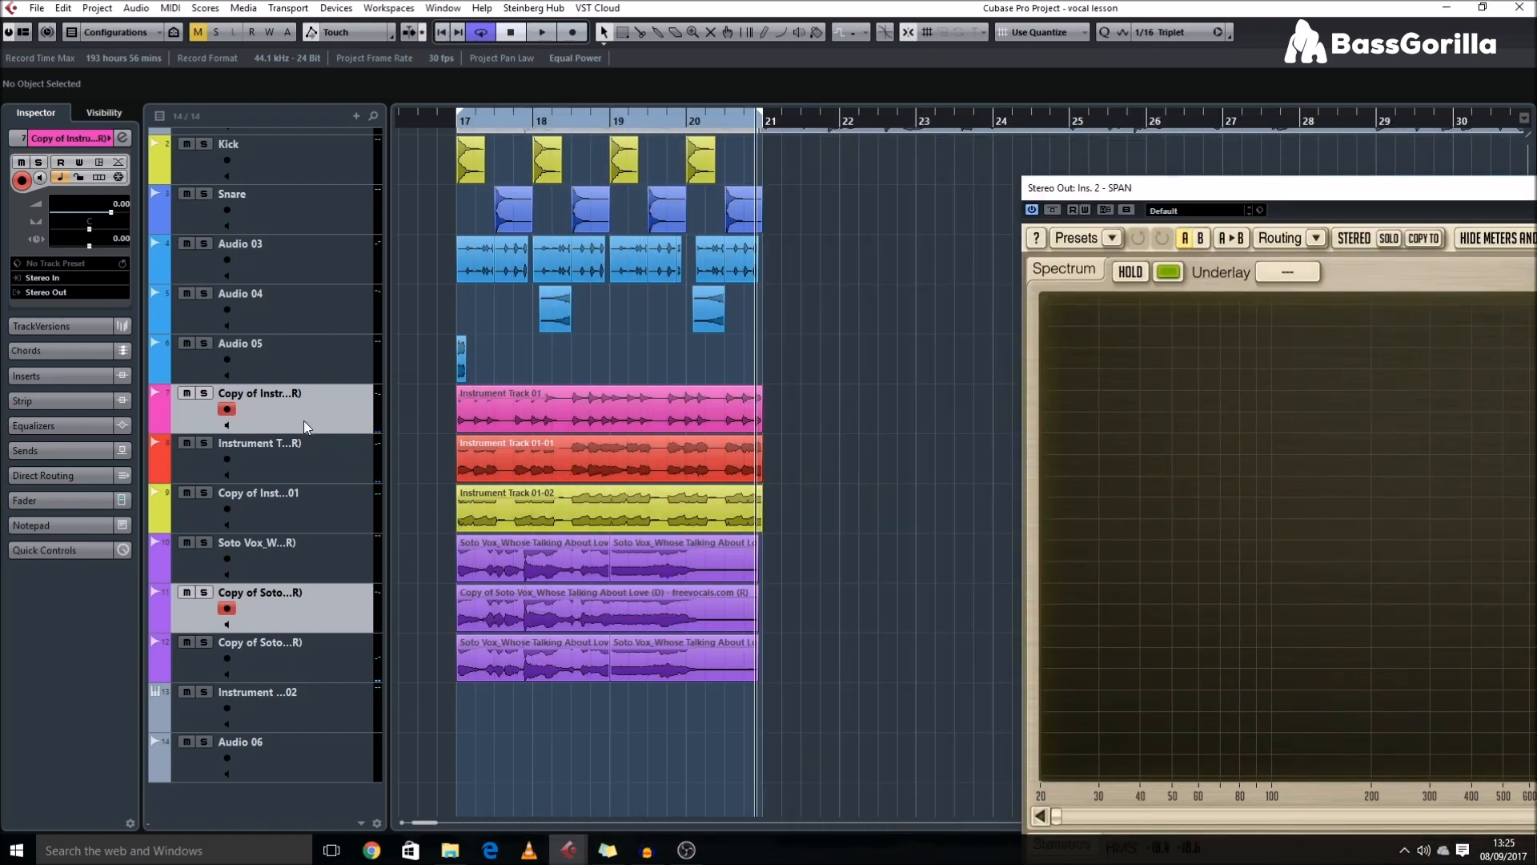
- Route the Copy of Instr...R) and Instrument T...R) tracks to a new stereo group channel and check the routing
{"action": "left_click", "coordinate": [299, 450], "text": "shift"}
{"action": "left_click_drag", "start_coordinate": [435, 411], "coordinate": [477, 458]}
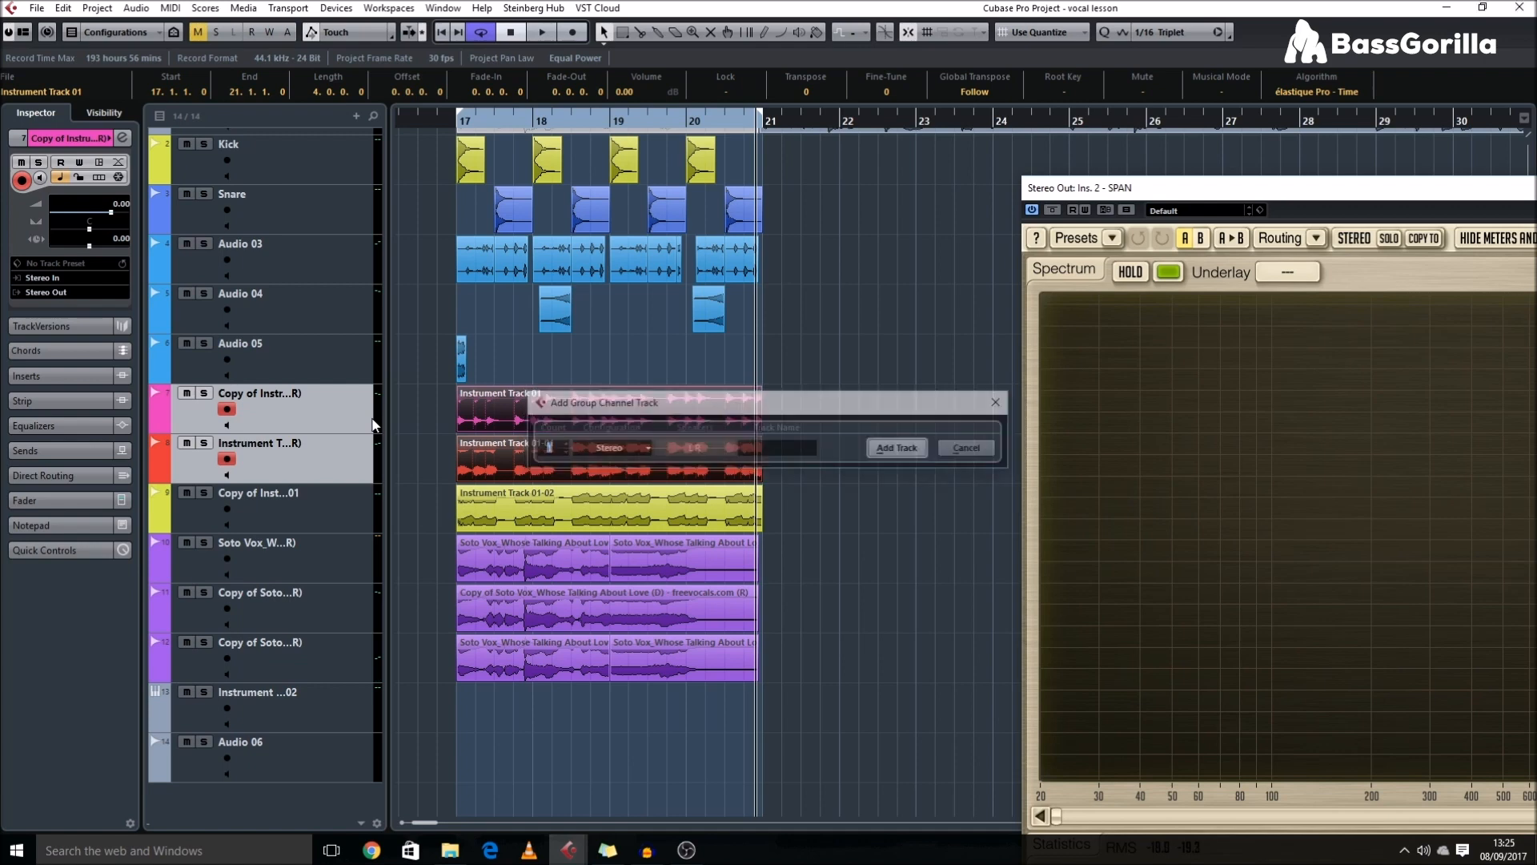
{"action": "left_click", "coordinate": [899, 446]}
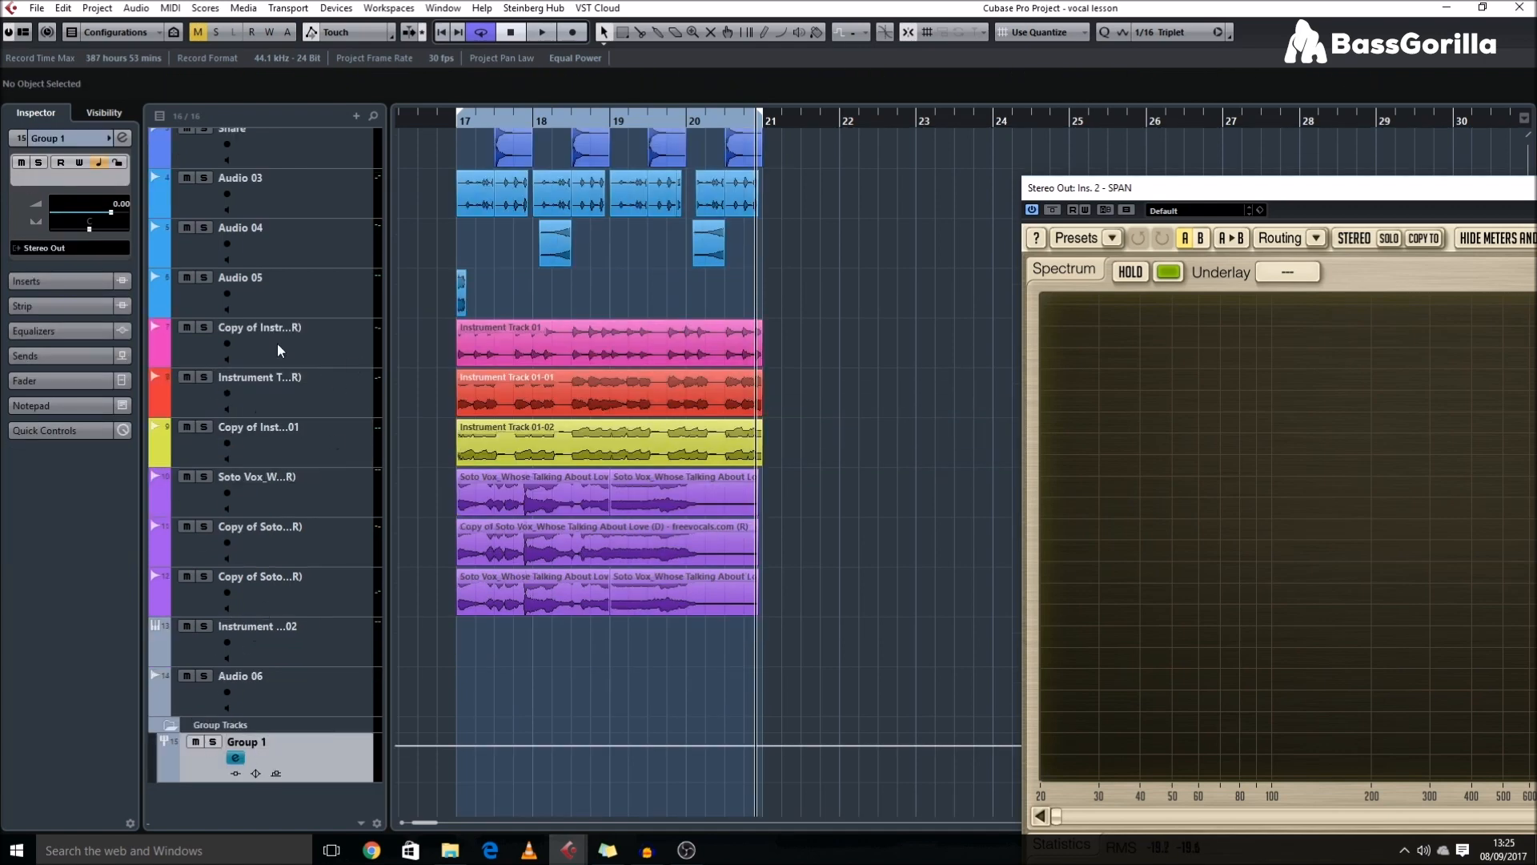
{"action": "right_click", "coordinate": [315, 330]}
{"action": "left_click", "coordinate": [264, 391]}
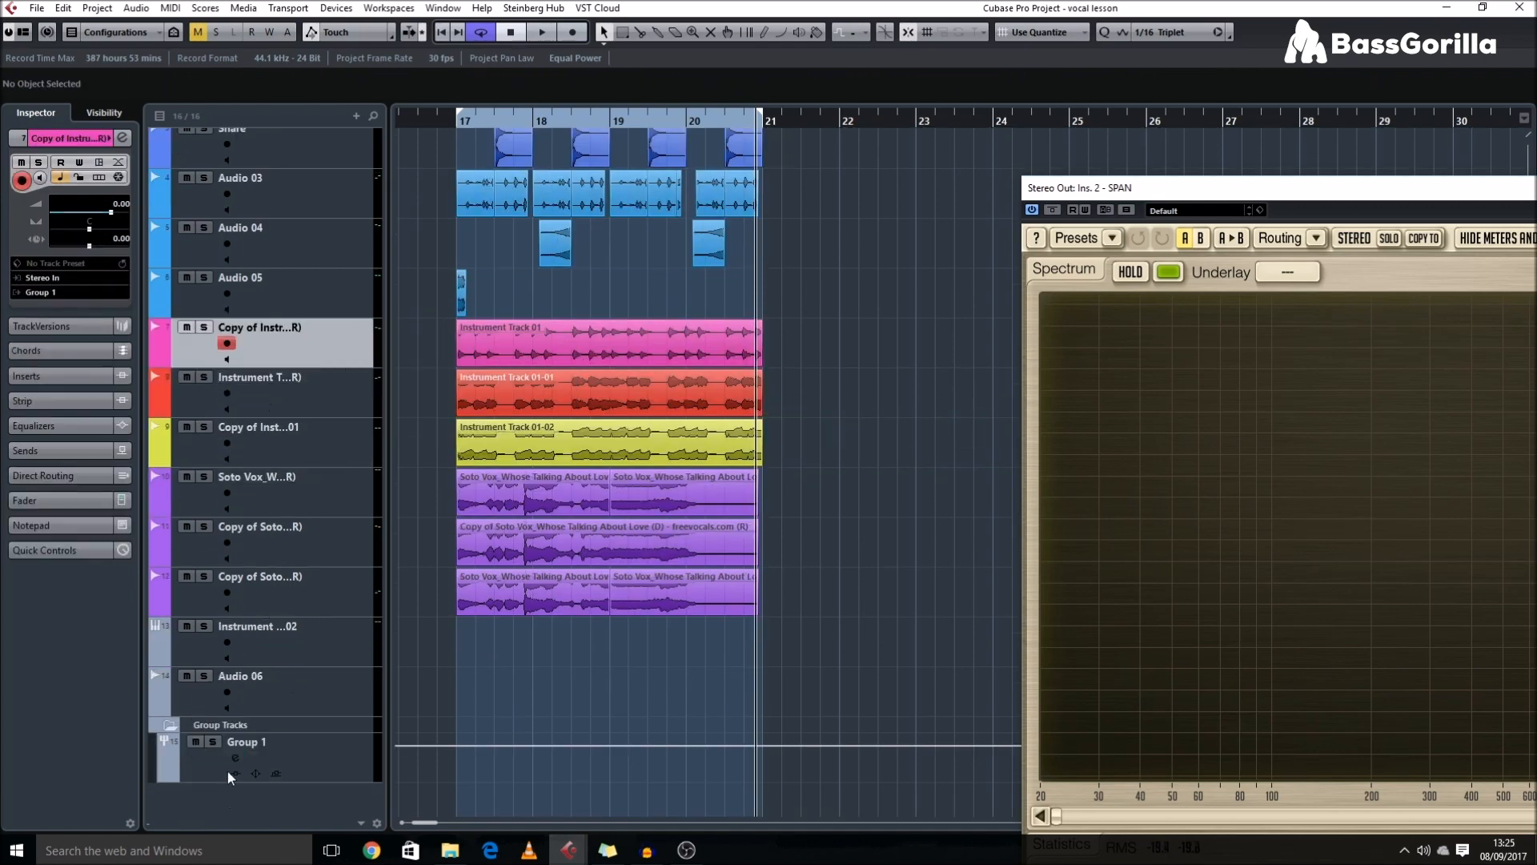
- Solo Group 1 and play it briefly while moving SPAN closer to the tracks
{"action": "left_click", "coordinate": [212, 741]}
{"action": "left_click", "coordinate": [272, 761]}
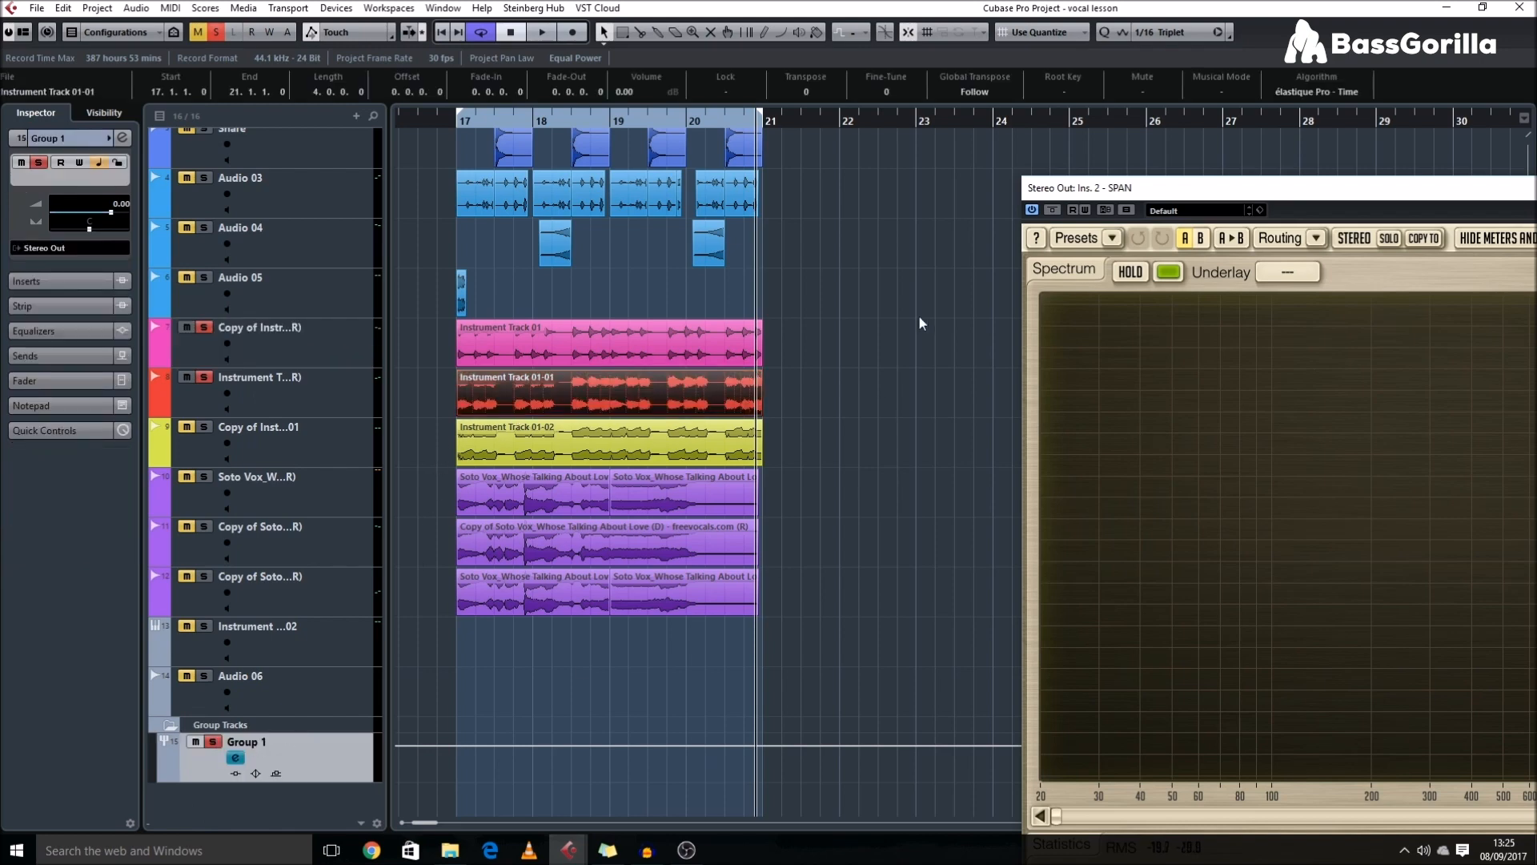
{"action": "key", "text": "space"}
{"action": "left_click_drag", "start_coordinate": [1114, 194], "coordinate": [741, 188]}
{"action": "key", "text": "space"}
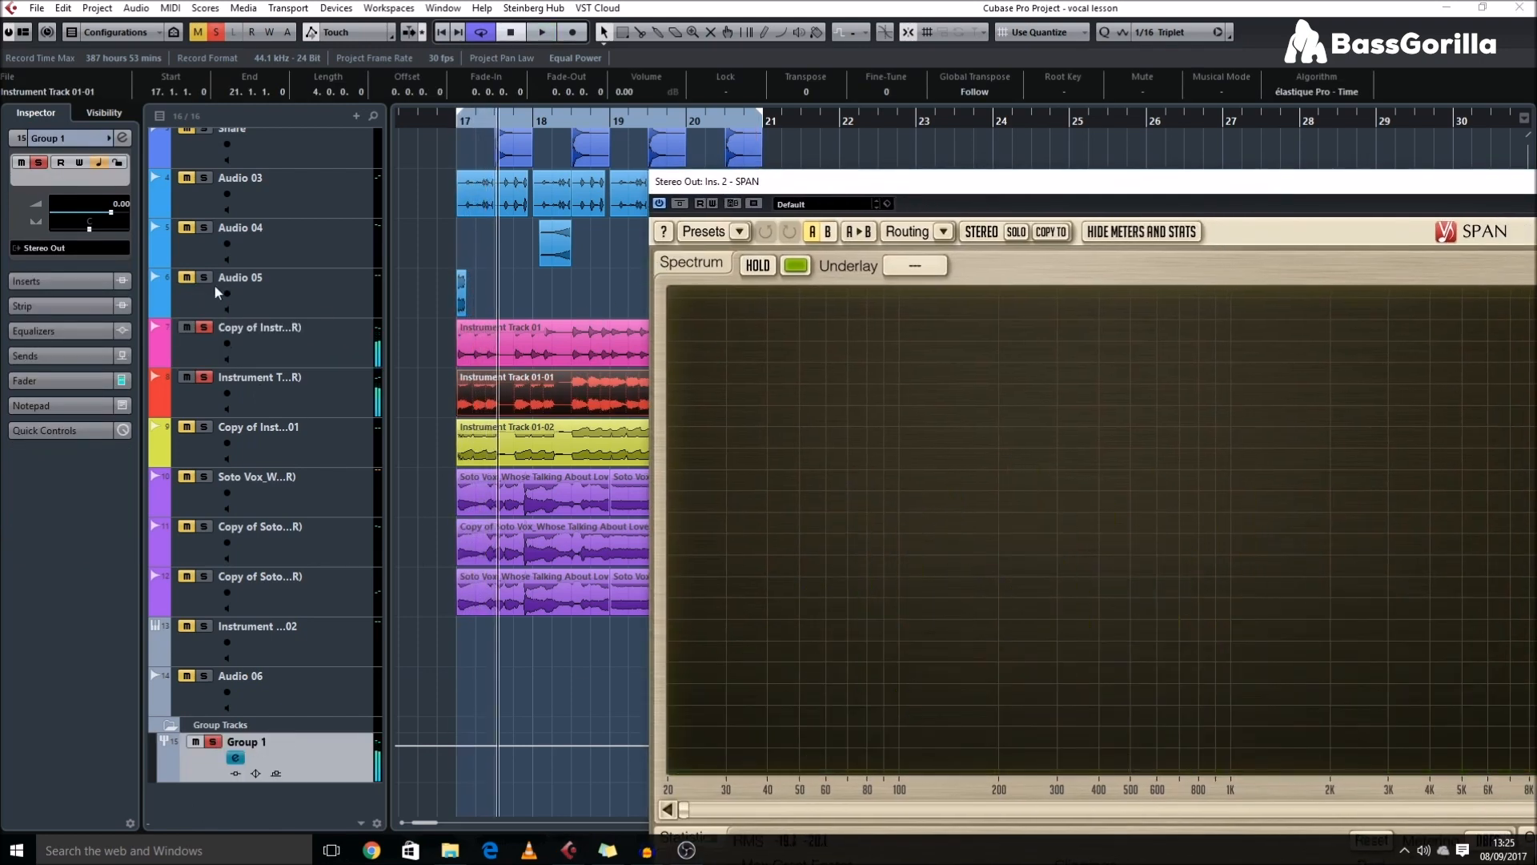
- Insert iZotope Trash 2 on the third insert slot of Group 1 and dismiss its preset manager
{"action": "left_click", "coordinate": [122, 139]}
{"action": "left_click", "coordinate": [268, 380]}
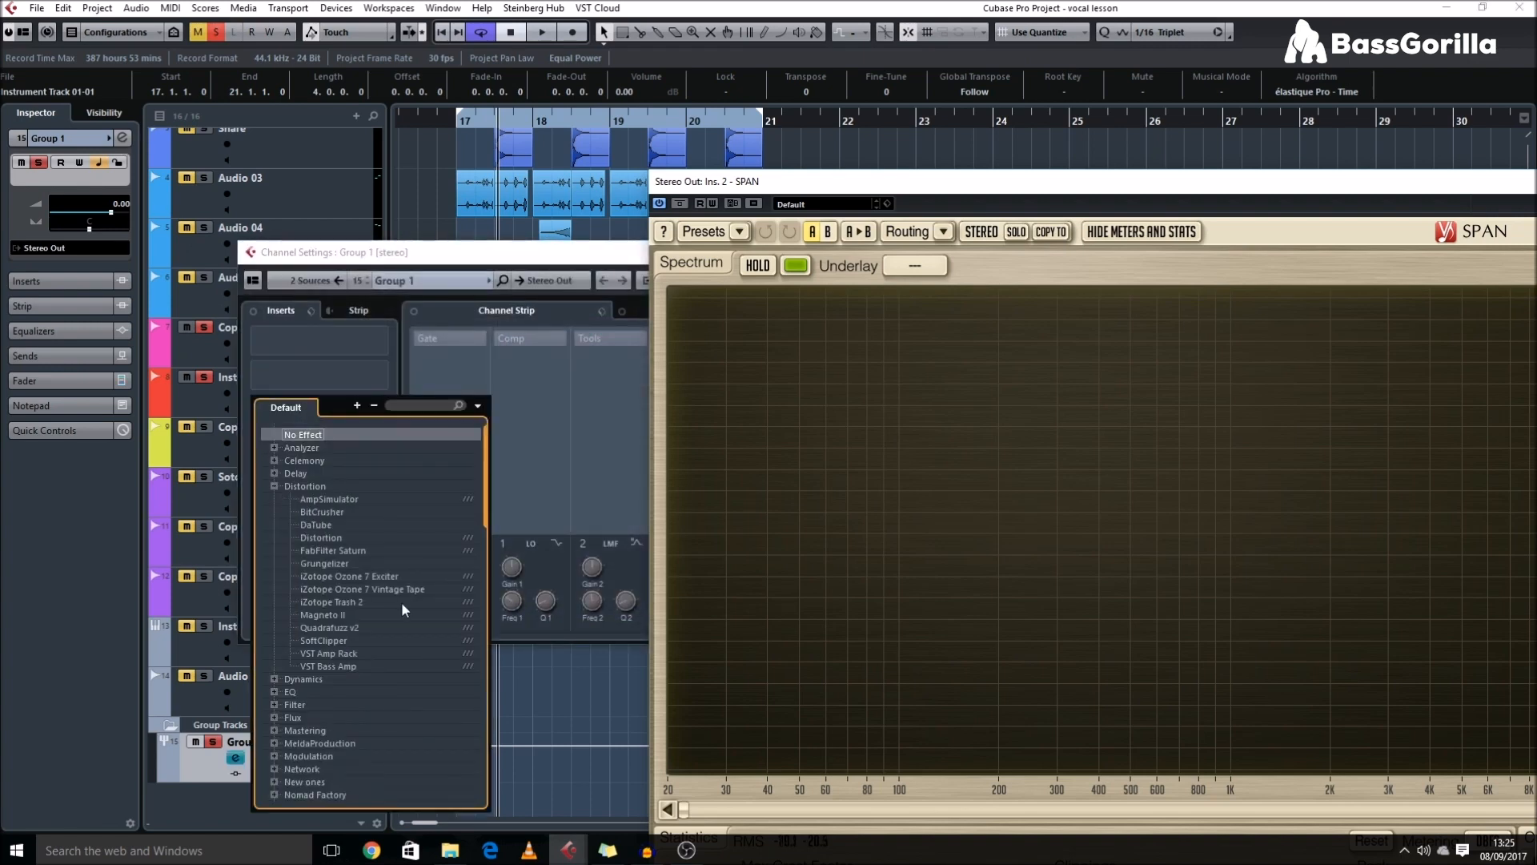
{"action": "left_click", "coordinate": [397, 601]}
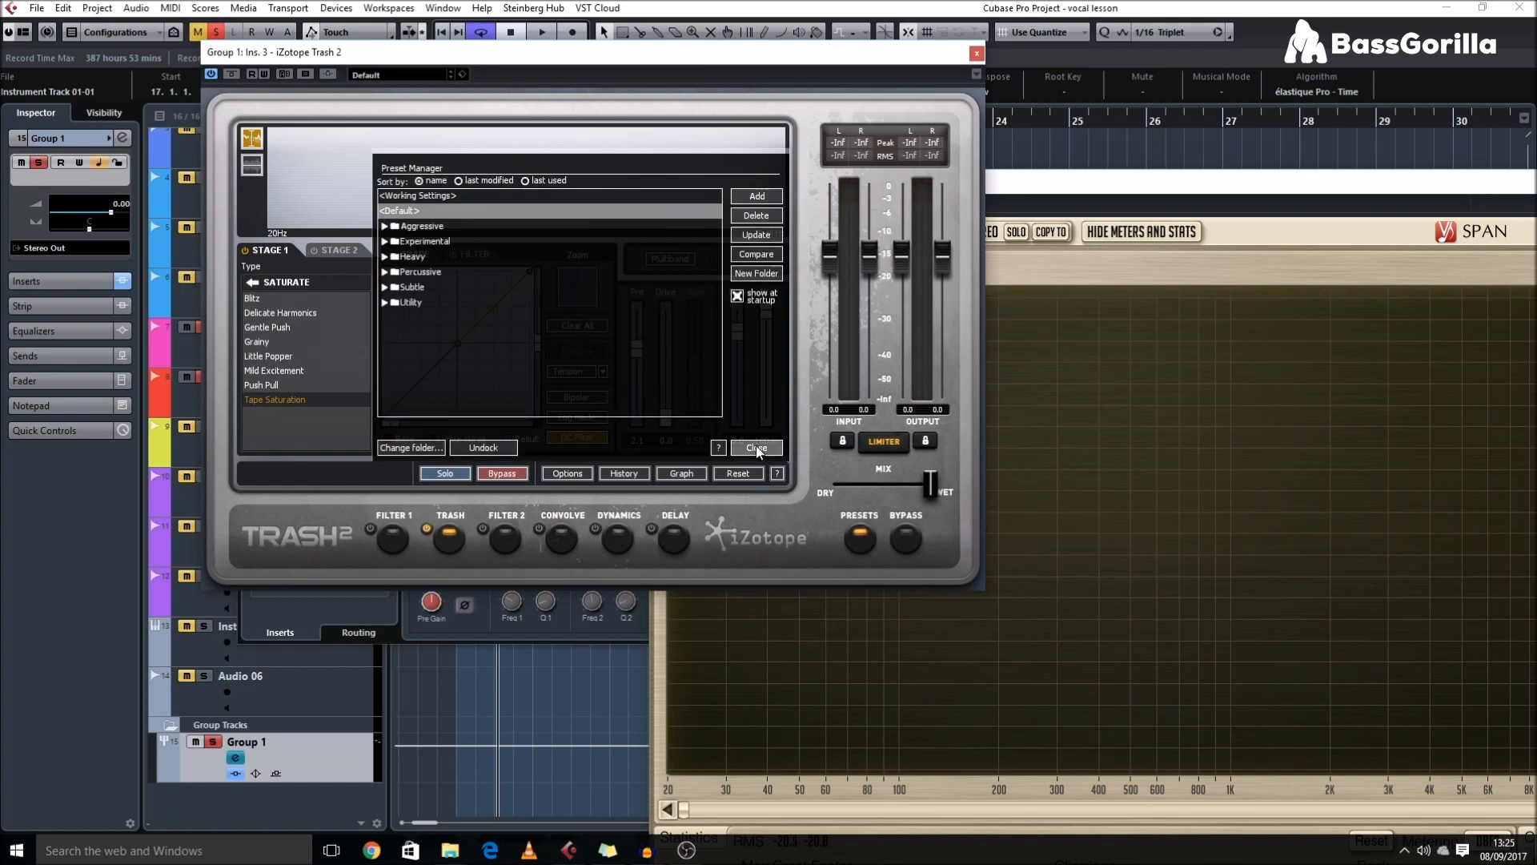
{"action": "left_click", "coordinate": [756, 447]}
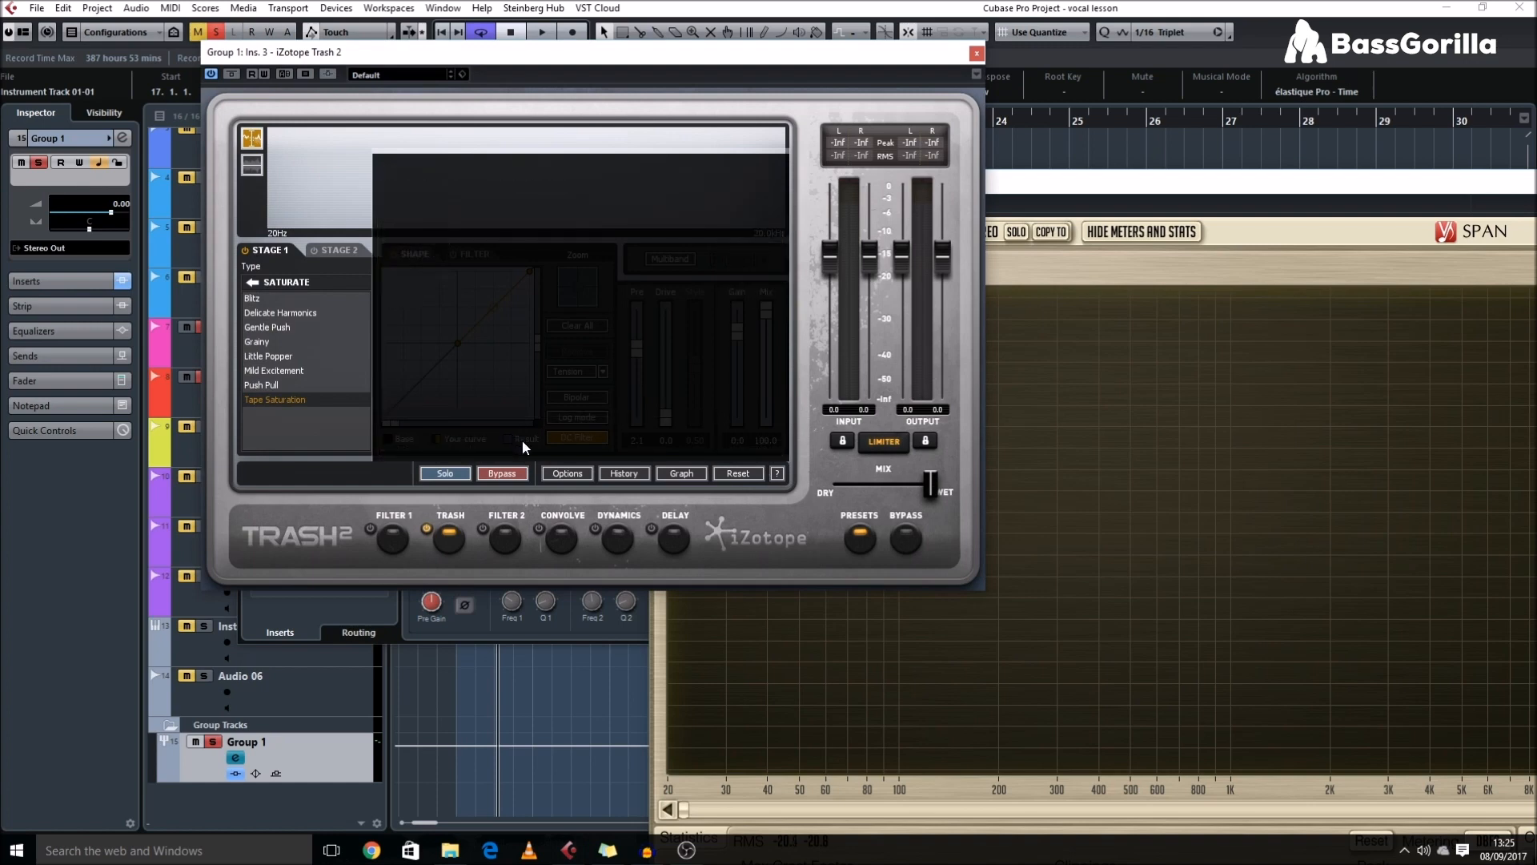
- Turn off the Trash module in Trash 2 and enable its Filter 1 module
{"action": "left_click", "coordinate": [428, 530]}
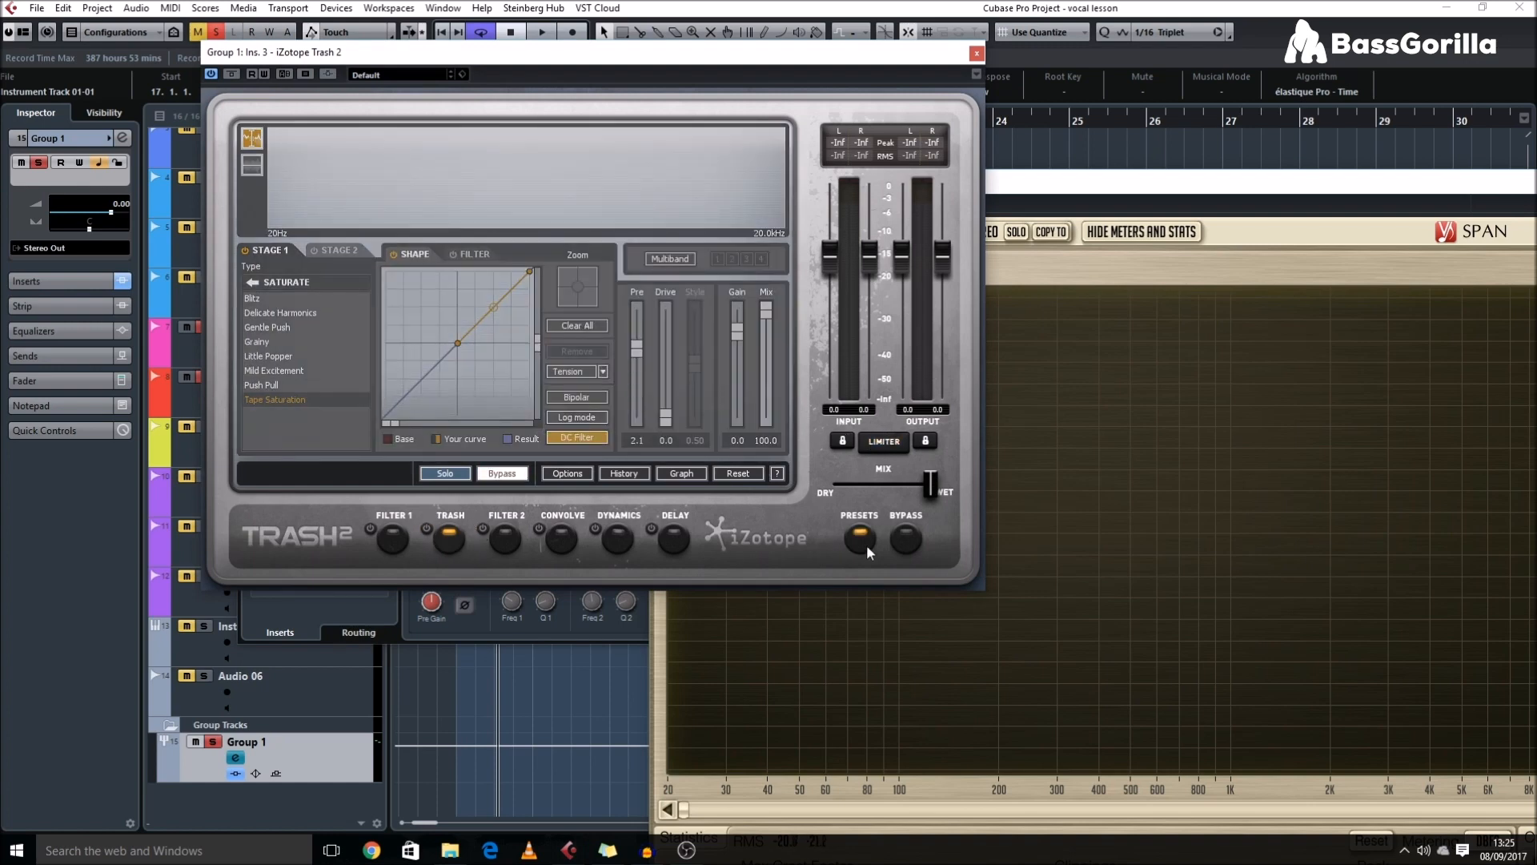
{"action": "left_click", "coordinate": [862, 543]}
{"action": "left_click", "coordinate": [853, 548]}
{"action": "left_click", "coordinate": [394, 541]}
{"action": "left_click", "coordinate": [520, 474]}
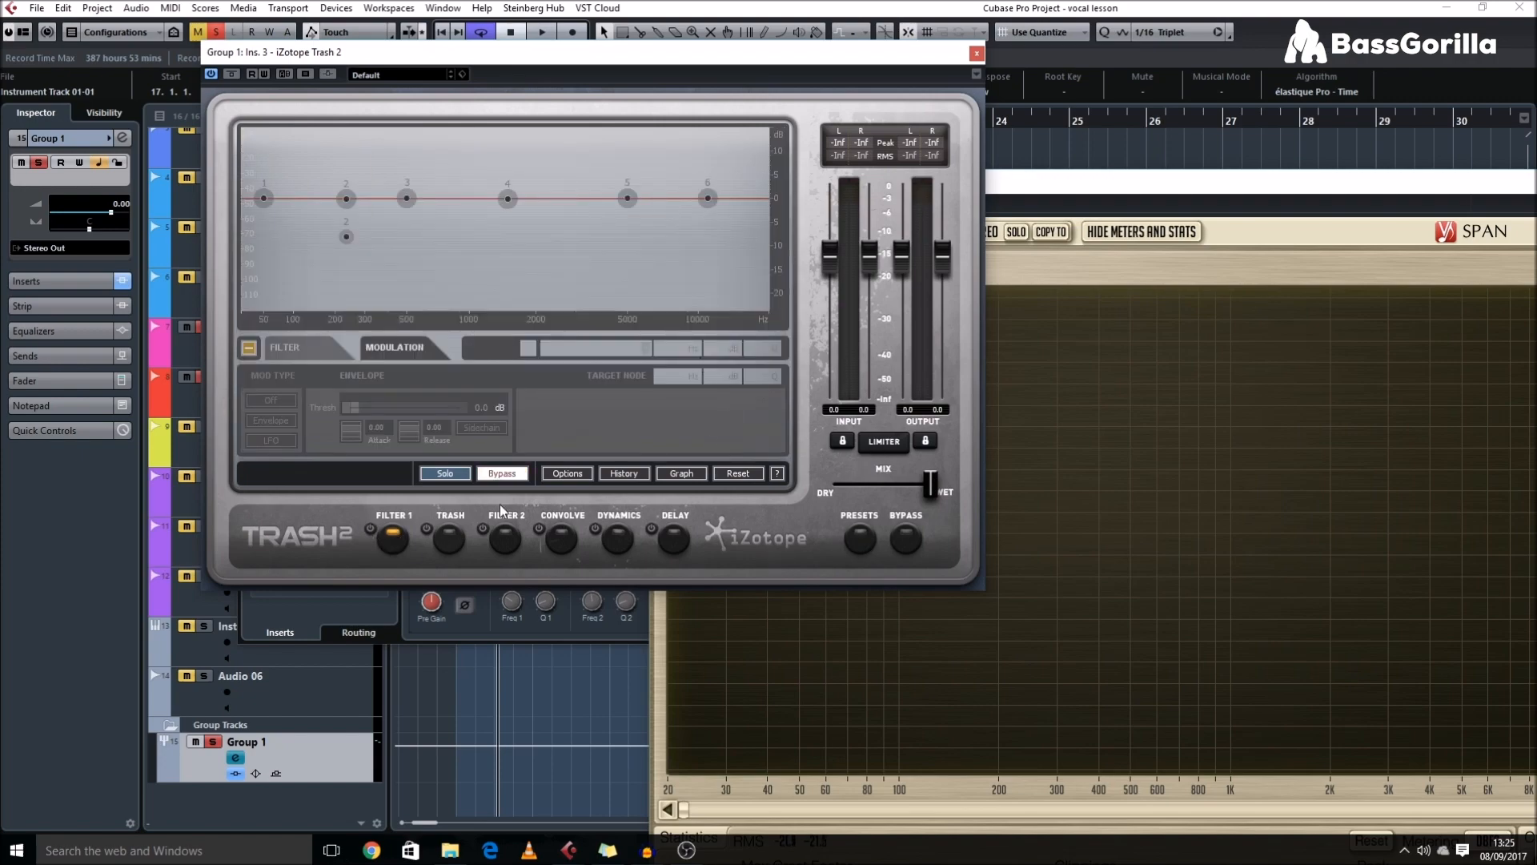
{"action": "left_click_drag", "start_coordinate": [282, 55], "coordinate": [314, 130]}
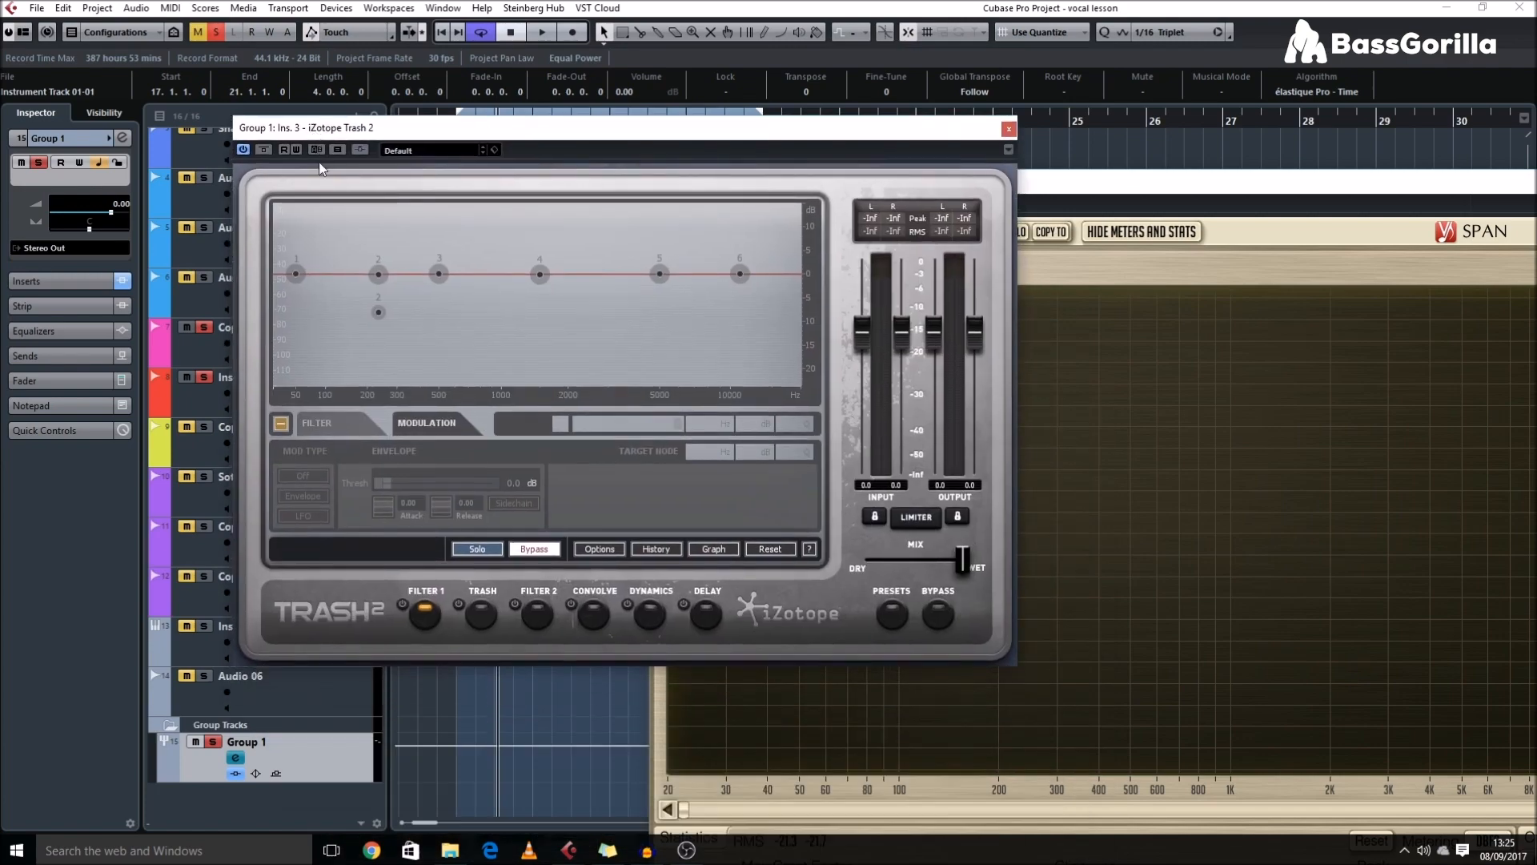
{"action": "left_click", "coordinate": [534, 550]}
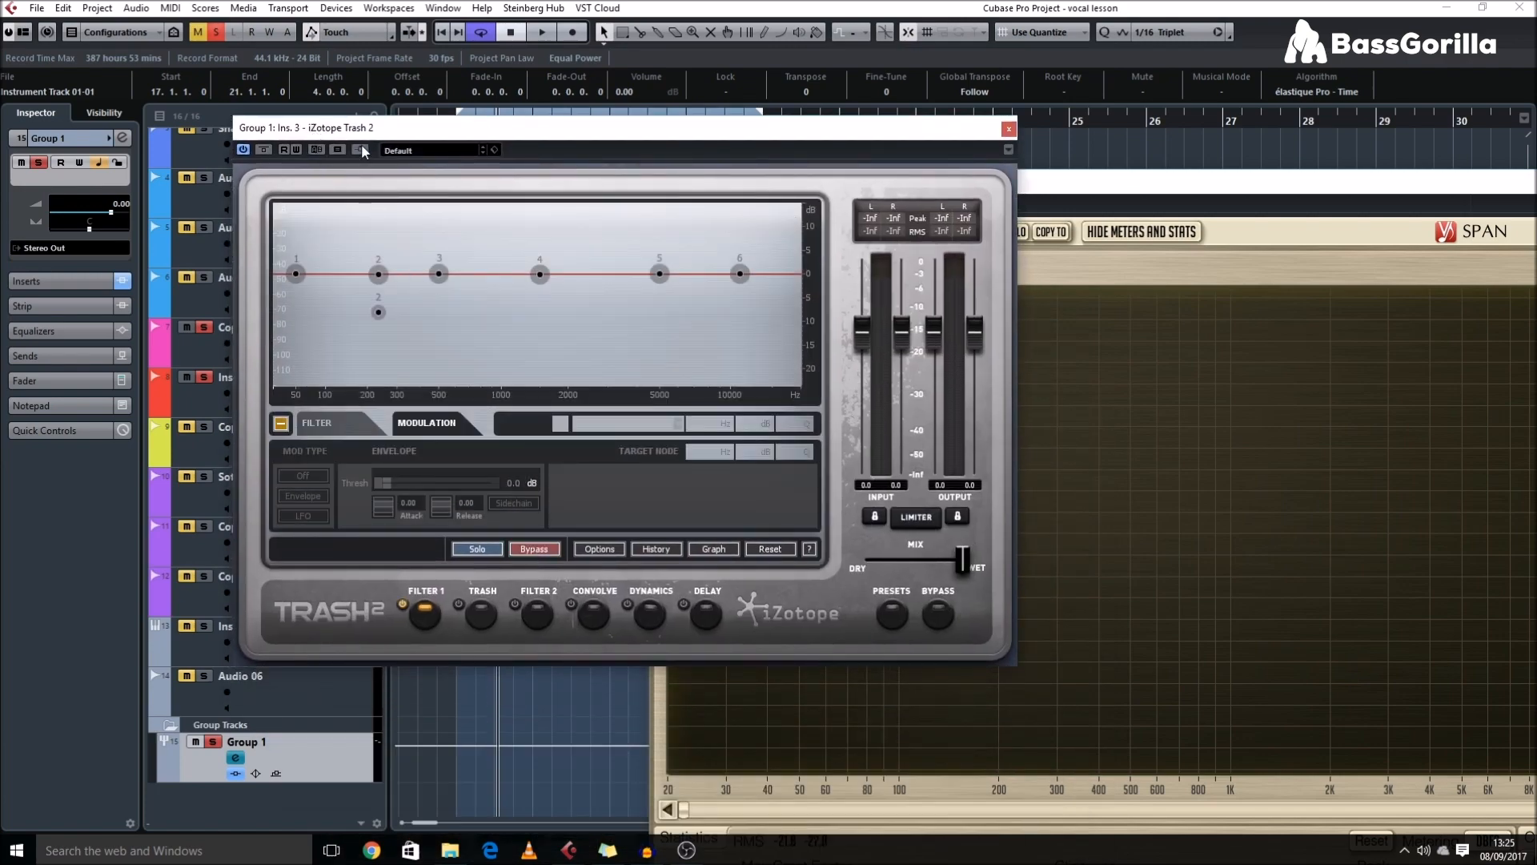
- Activate the side-chain input of Trash 2 and give Filter 1 node 2 Envelope modulation driven by the Sidechain
{"action": "left_click_drag", "start_coordinate": [364, 130], "coordinate": [529, 190]}
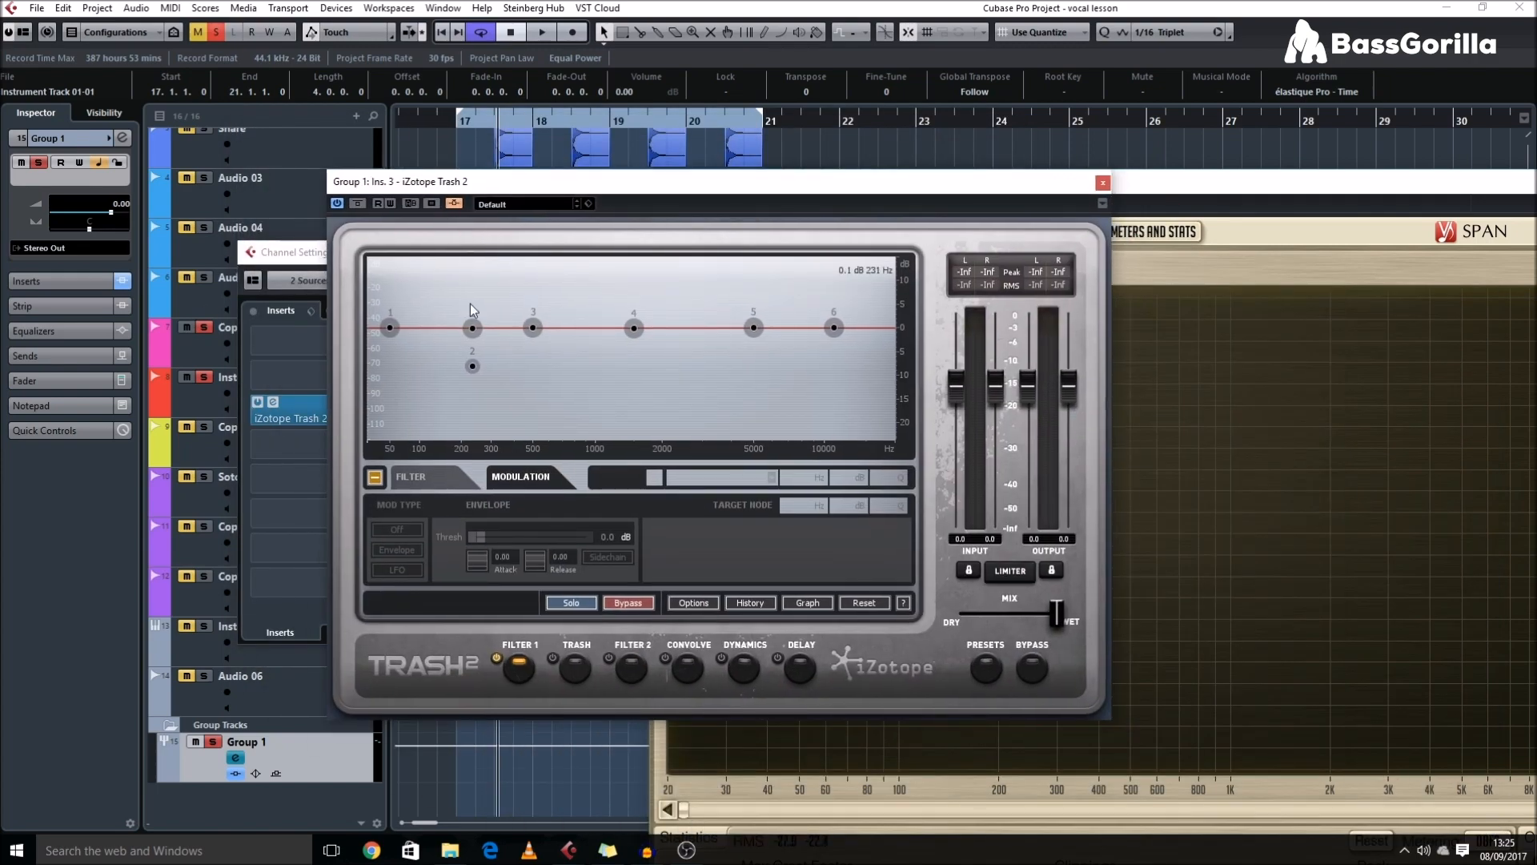
{"action": "left_click", "coordinate": [473, 327]}
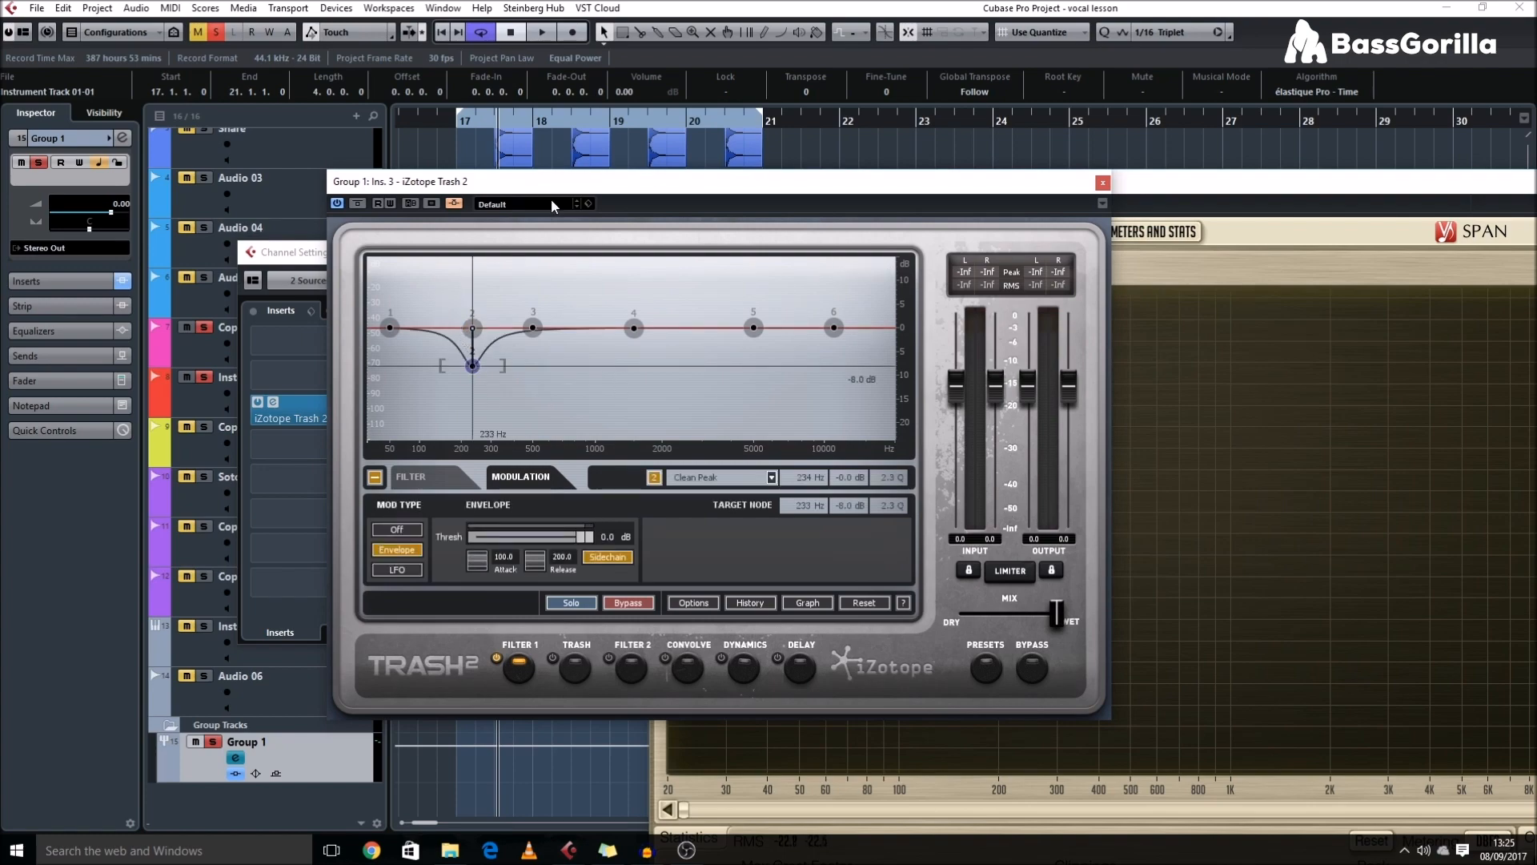
{"action": "left_click", "coordinate": [1102, 181]}
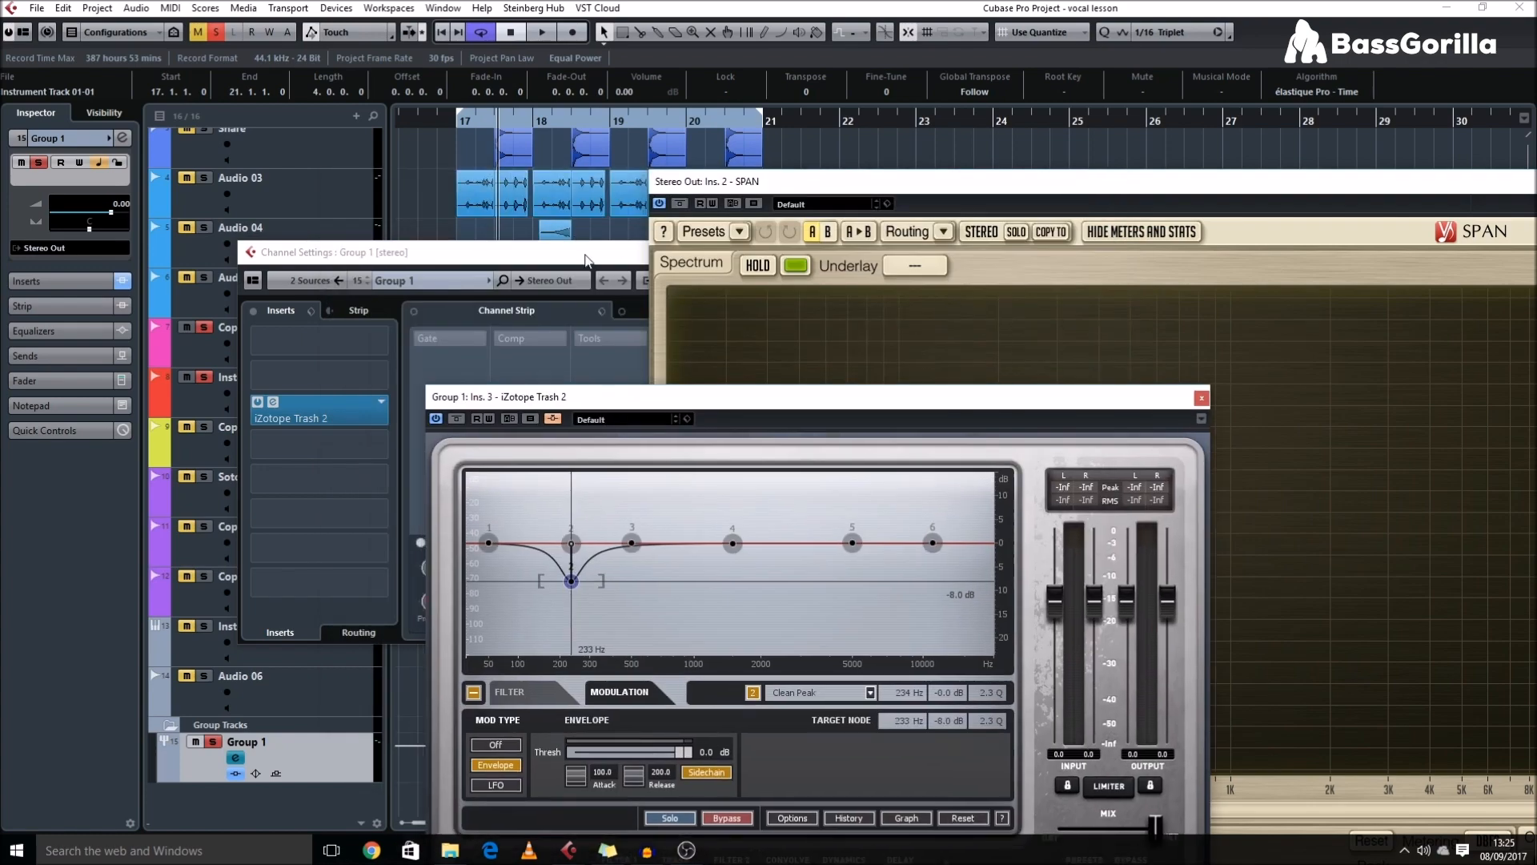
- Close the Group 1 channel settings and move Trash 2 away from the track list
{"action": "left_click_drag", "start_coordinate": [585, 255], "coordinate": [126, 209]}
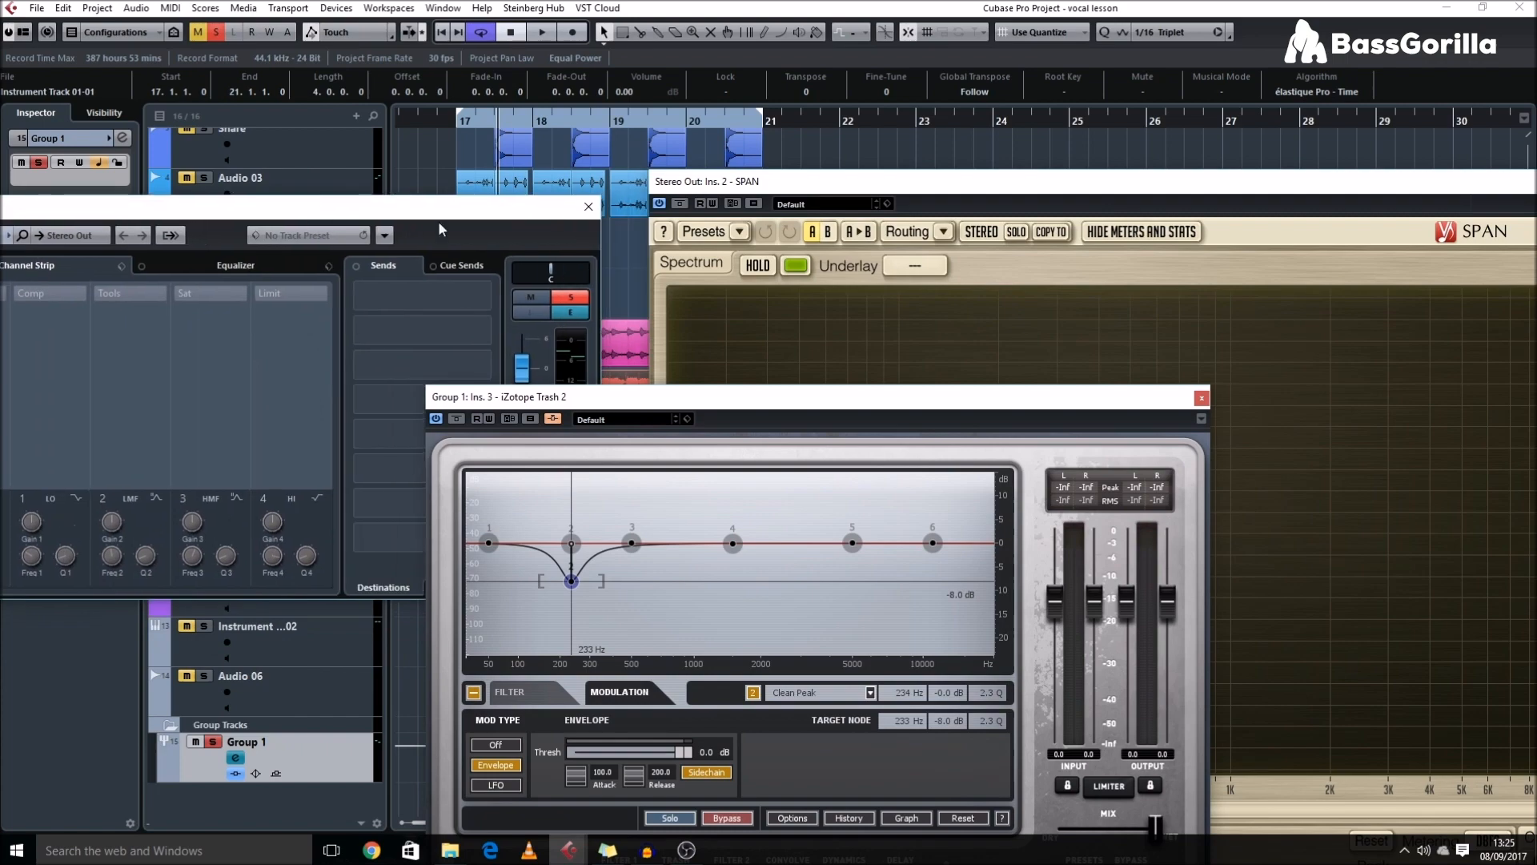
{"action": "left_click", "coordinate": [590, 209]}
{"action": "left_click_drag", "start_coordinate": [597, 394], "coordinate": [929, 359]}
- Solo the Soto Vox_W...R) track and play it
{"action": "left_click", "coordinate": [536, 636]}
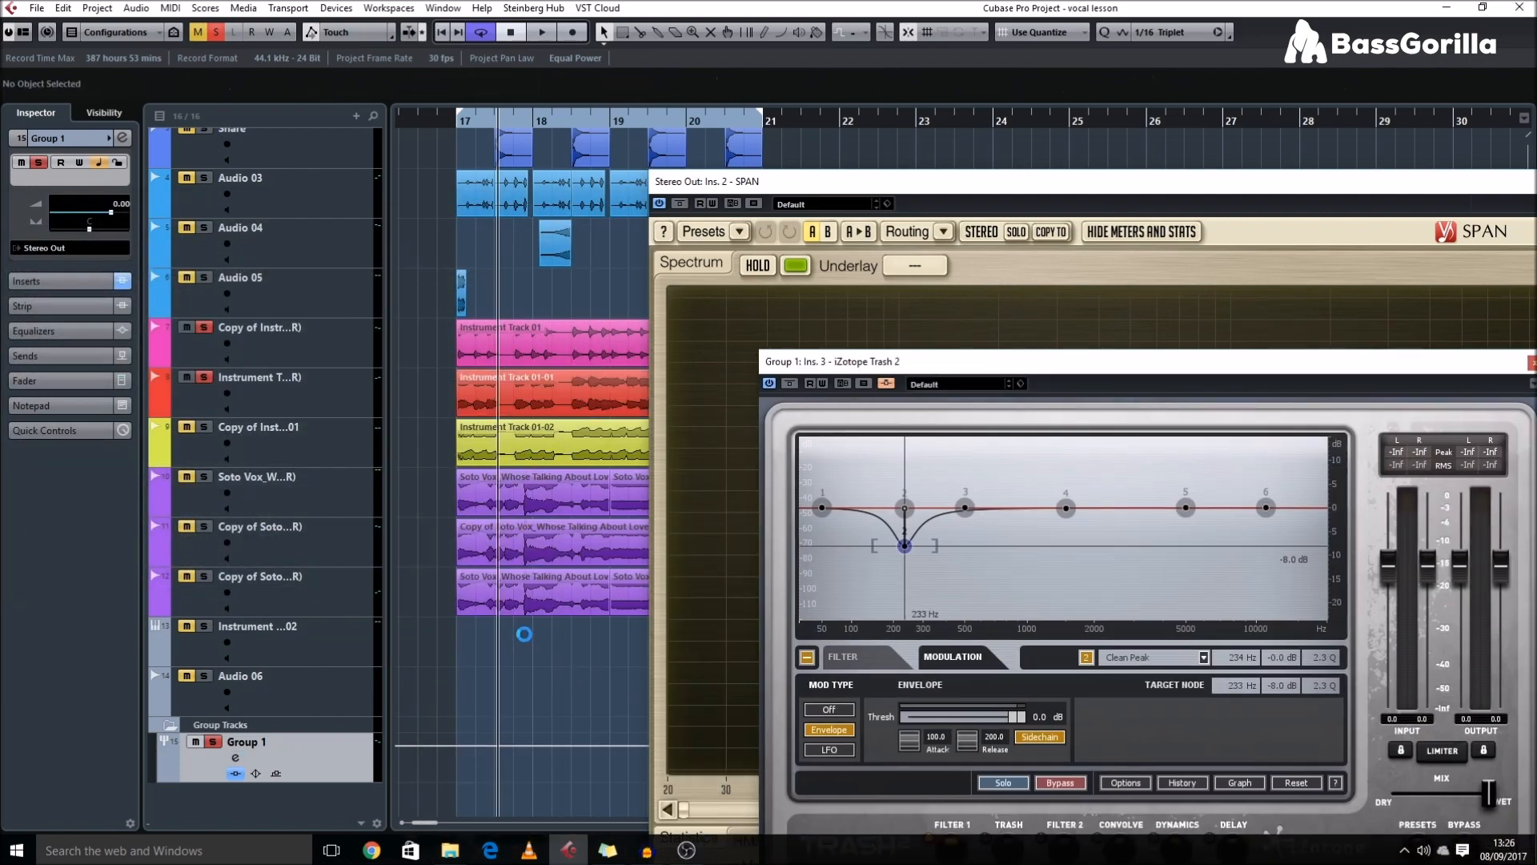
{"action": "left_click", "coordinate": [204, 478]}
{"action": "key", "text": "space"}
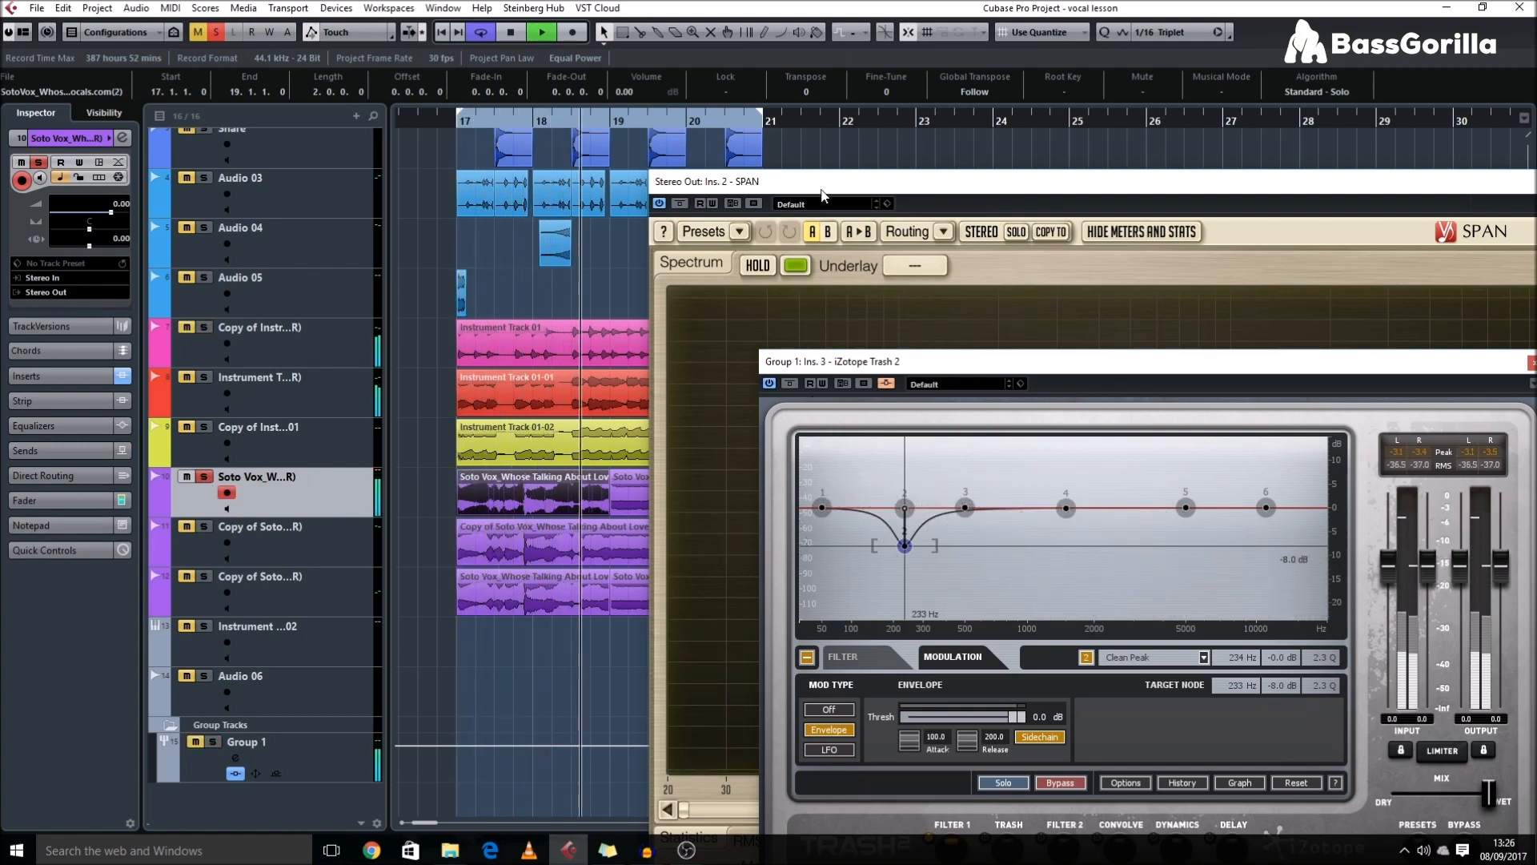
- Play the soloed Soto Vox track and examine its frequency peaks in the SPAN spectrum
{"action": "left_click_drag", "start_coordinate": [821, 191], "coordinate": [360, 106]}
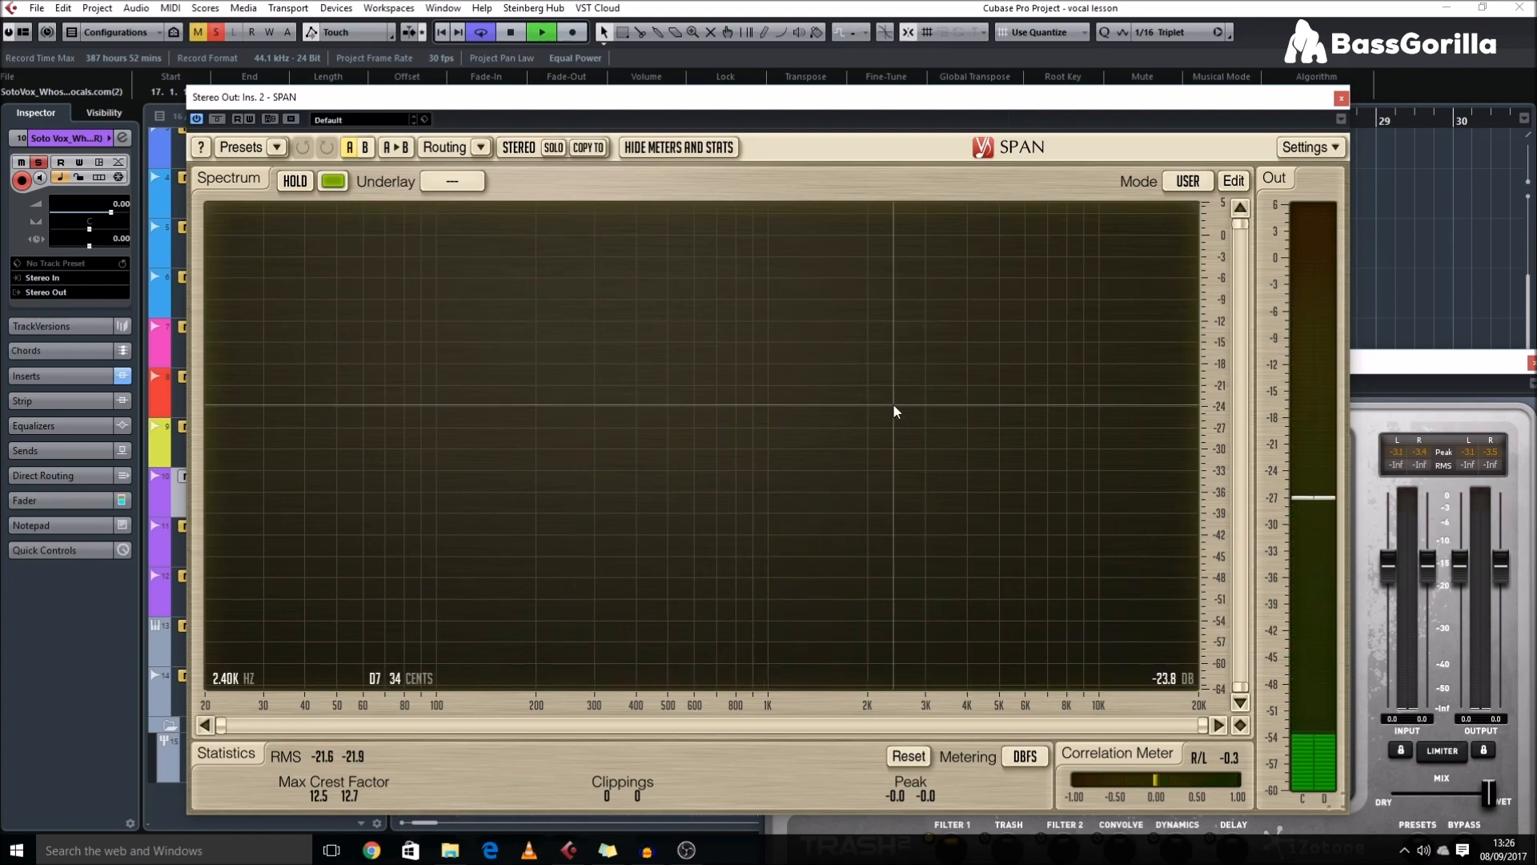
{"action": "left_click_drag", "start_coordinate": [876, 399], "coordinate": [612, 377]}
{"action": "left_click_drag", "start_coordinate": [303, 100], "coordinate": [792, 126]}
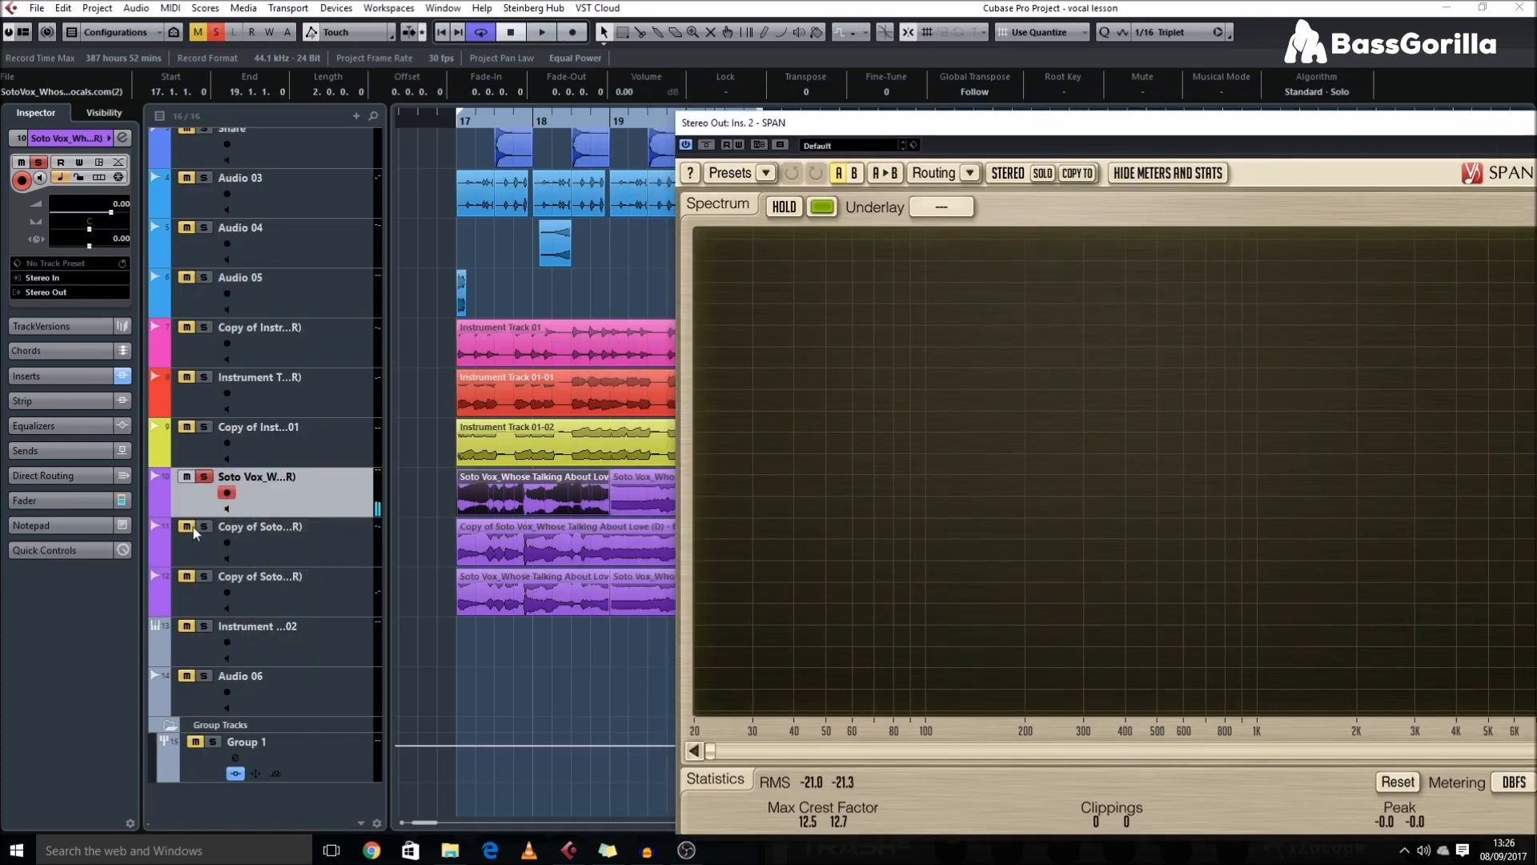
{"action": "left_click_drag", "start_coordinate": [832, 125], "coordinate": [348, 155]}
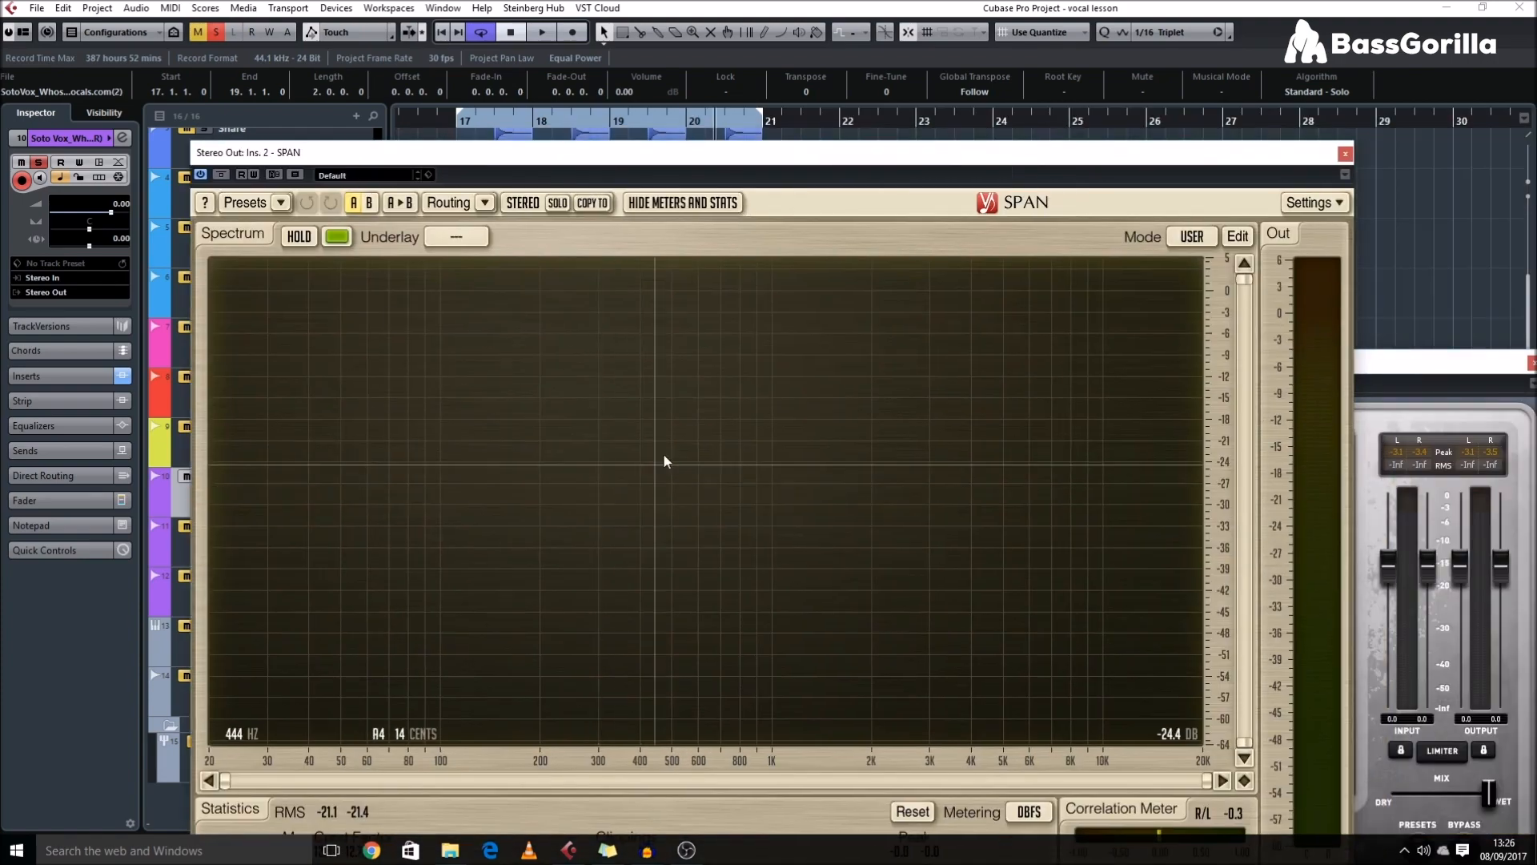
{"action": "key", "text": "space"}
{"action": "left_click_drag", "start_coordinate": [647, 453], "coordinate": [549, 695]}
{"action": "key", "text": "space"}
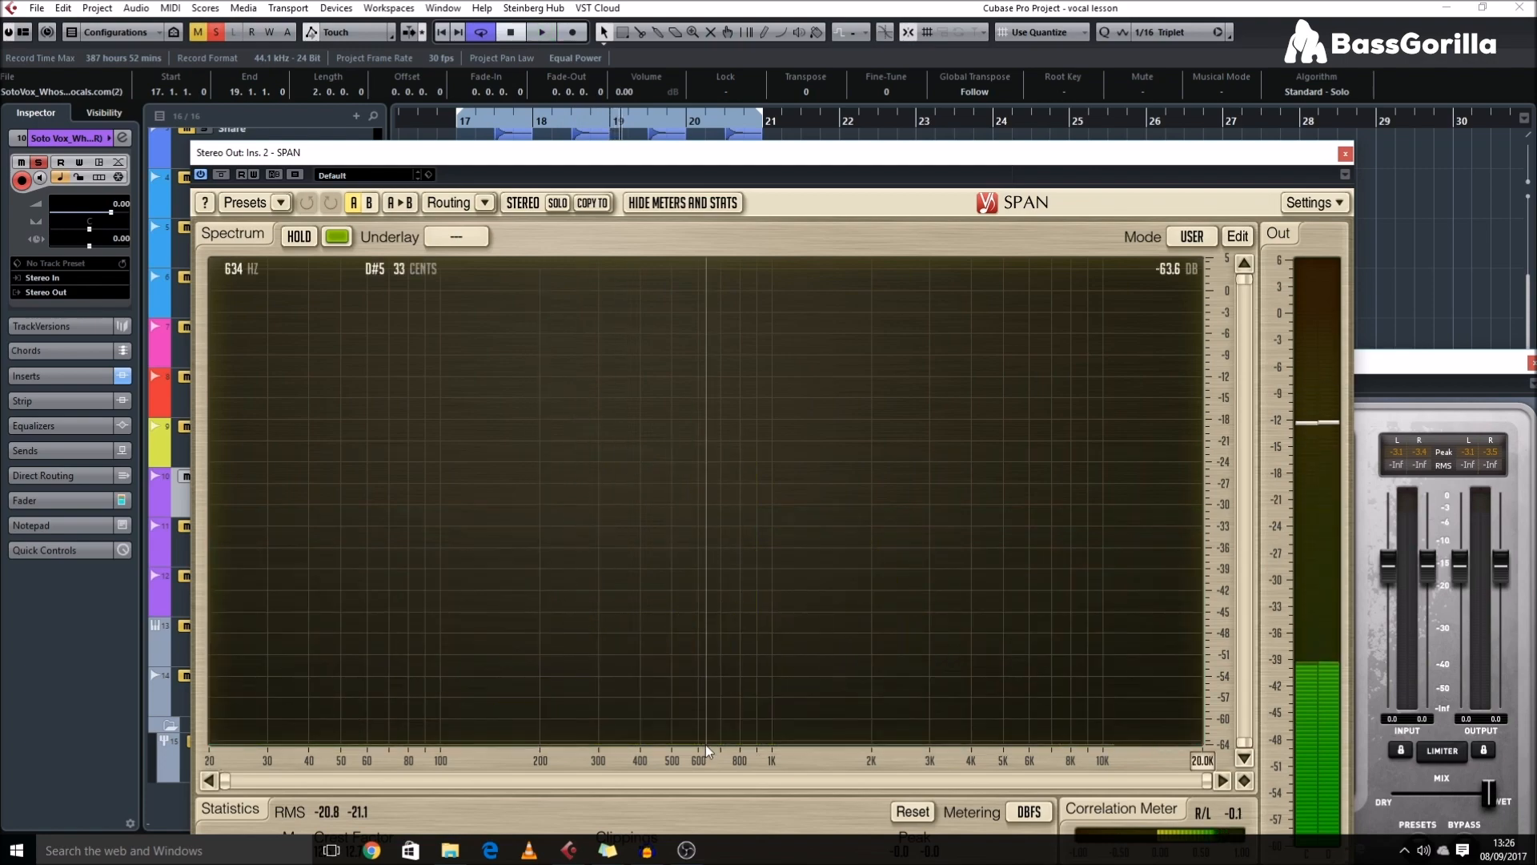
{"action": "key", "text": "space"}
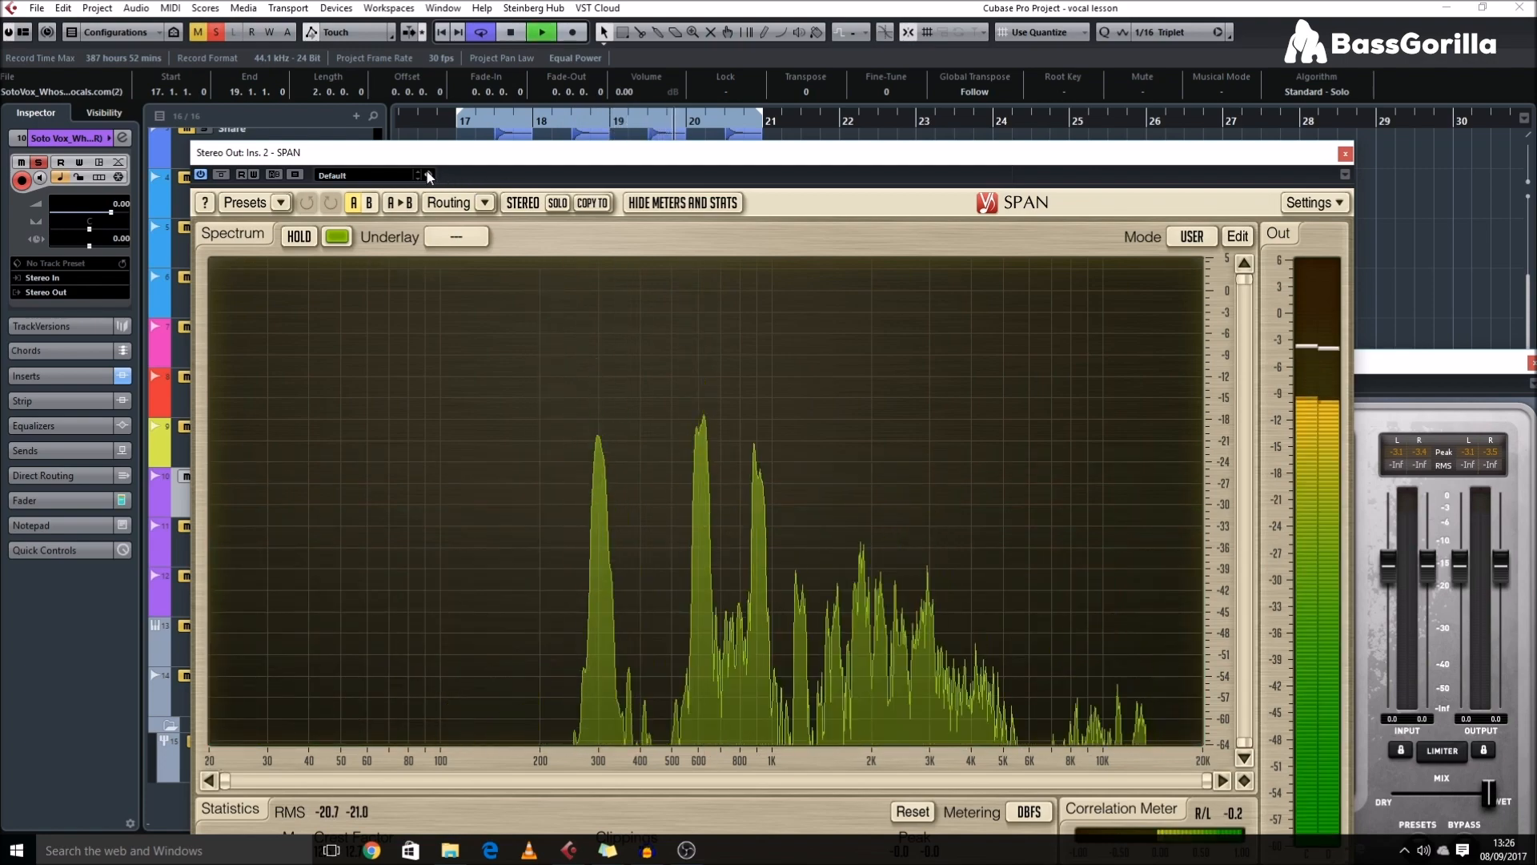
{"action": "key", "text": "space"}
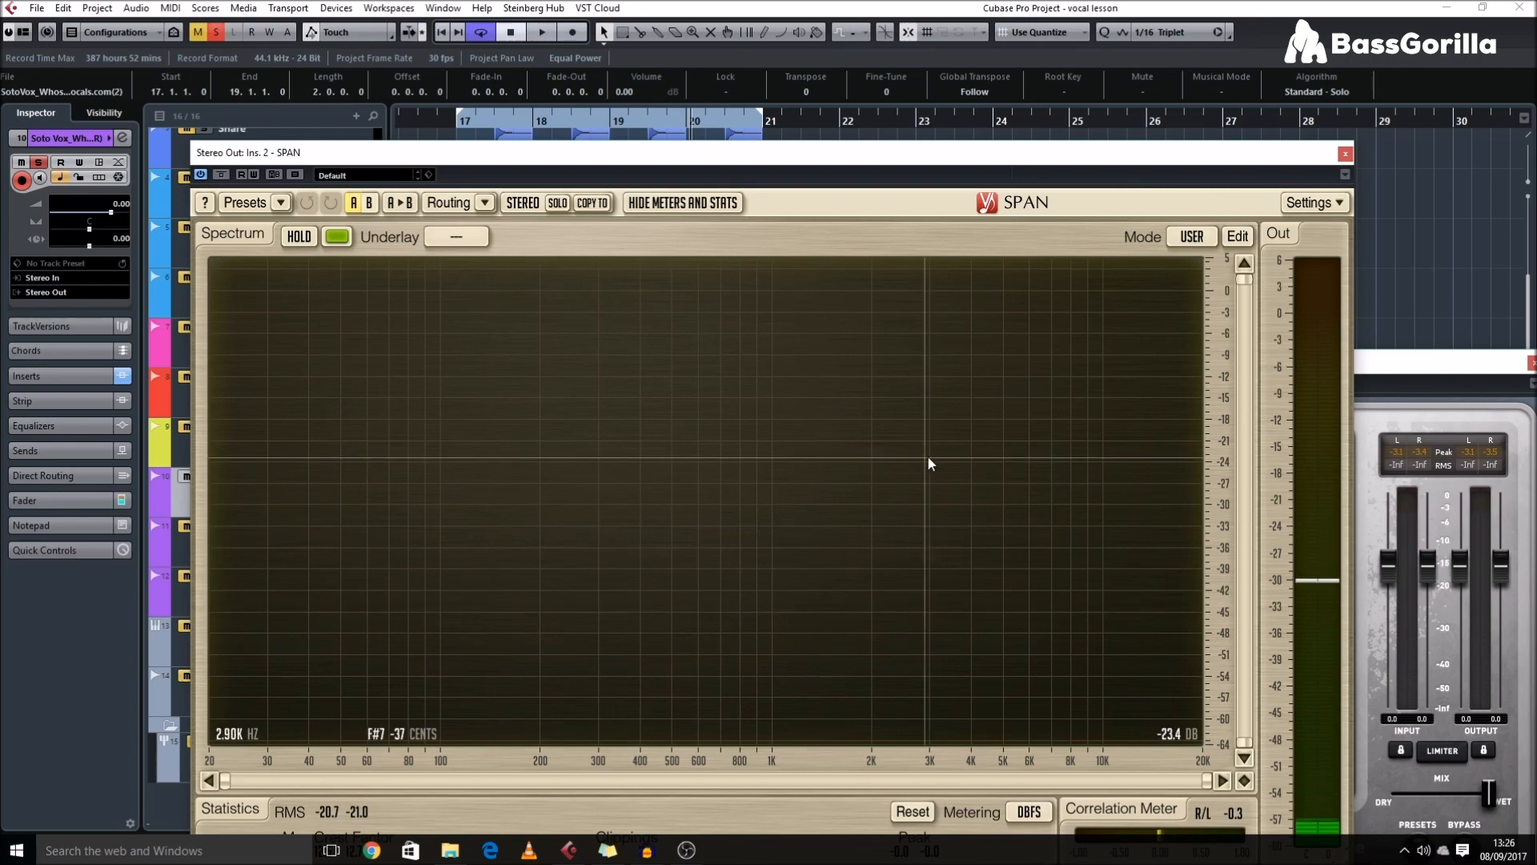
- Move SPAN out of the way, bring Trash 2 into view and inspect Filter 1 node 2 and its target node
{"action": "left_click_drag", "start_coordinate": [1113, 152], "coordinate": [405, 795]}
{"action": "left_click_drag", "start_coordinate": [835, 364], "coordinate": [491, 182]}
{"action": "left_click", "coordinate": [559, 327]}
{"action": "left_click", "coordinate": [558, 371]}
{"action": "left_click", "coordinate": [560, 365]}
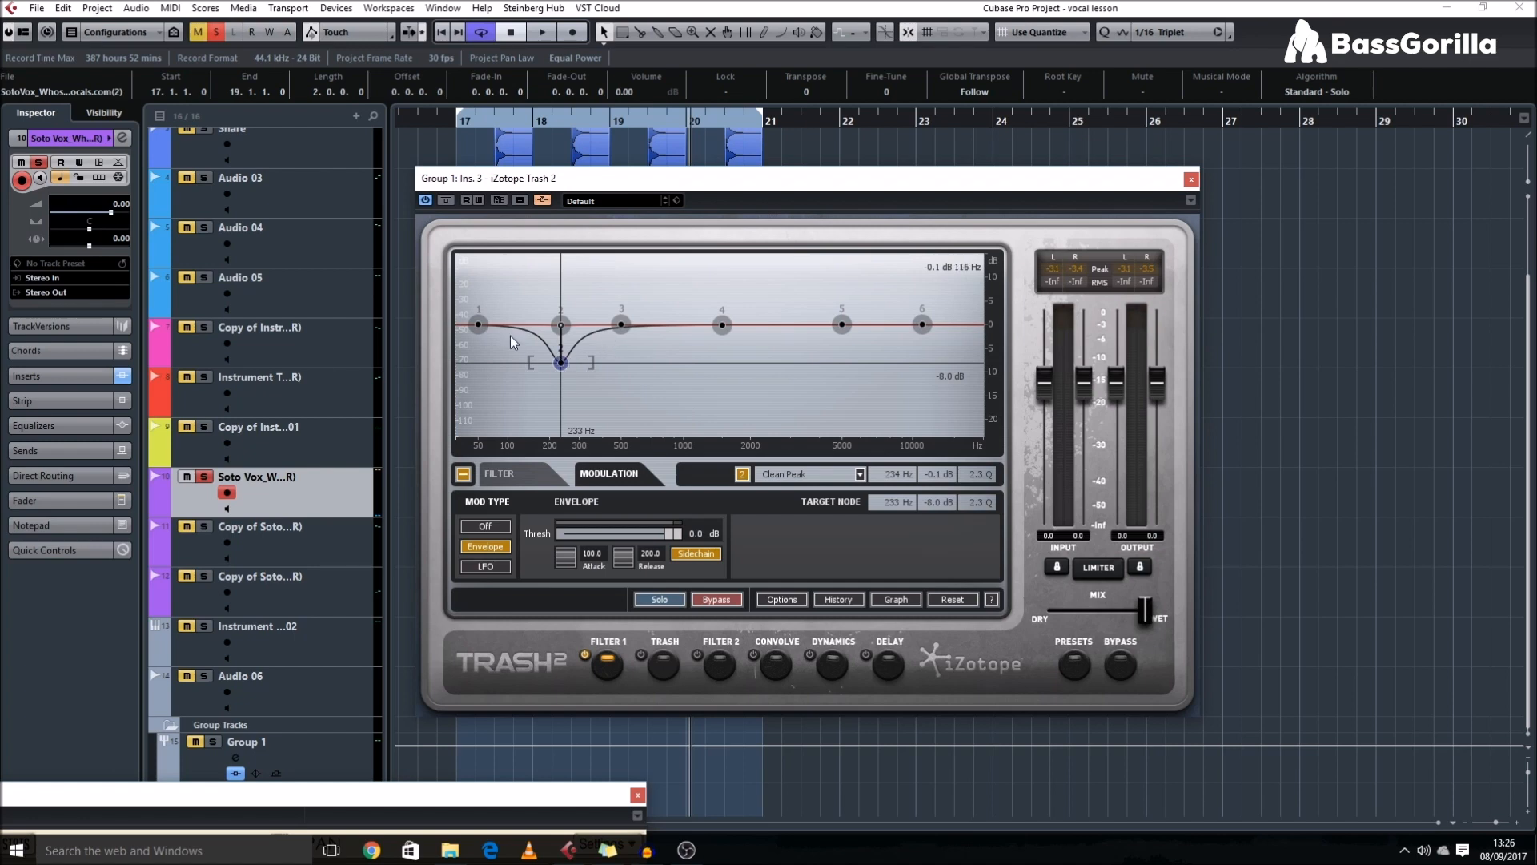
{"action": "left_click", "coordinate": [560, 327]}
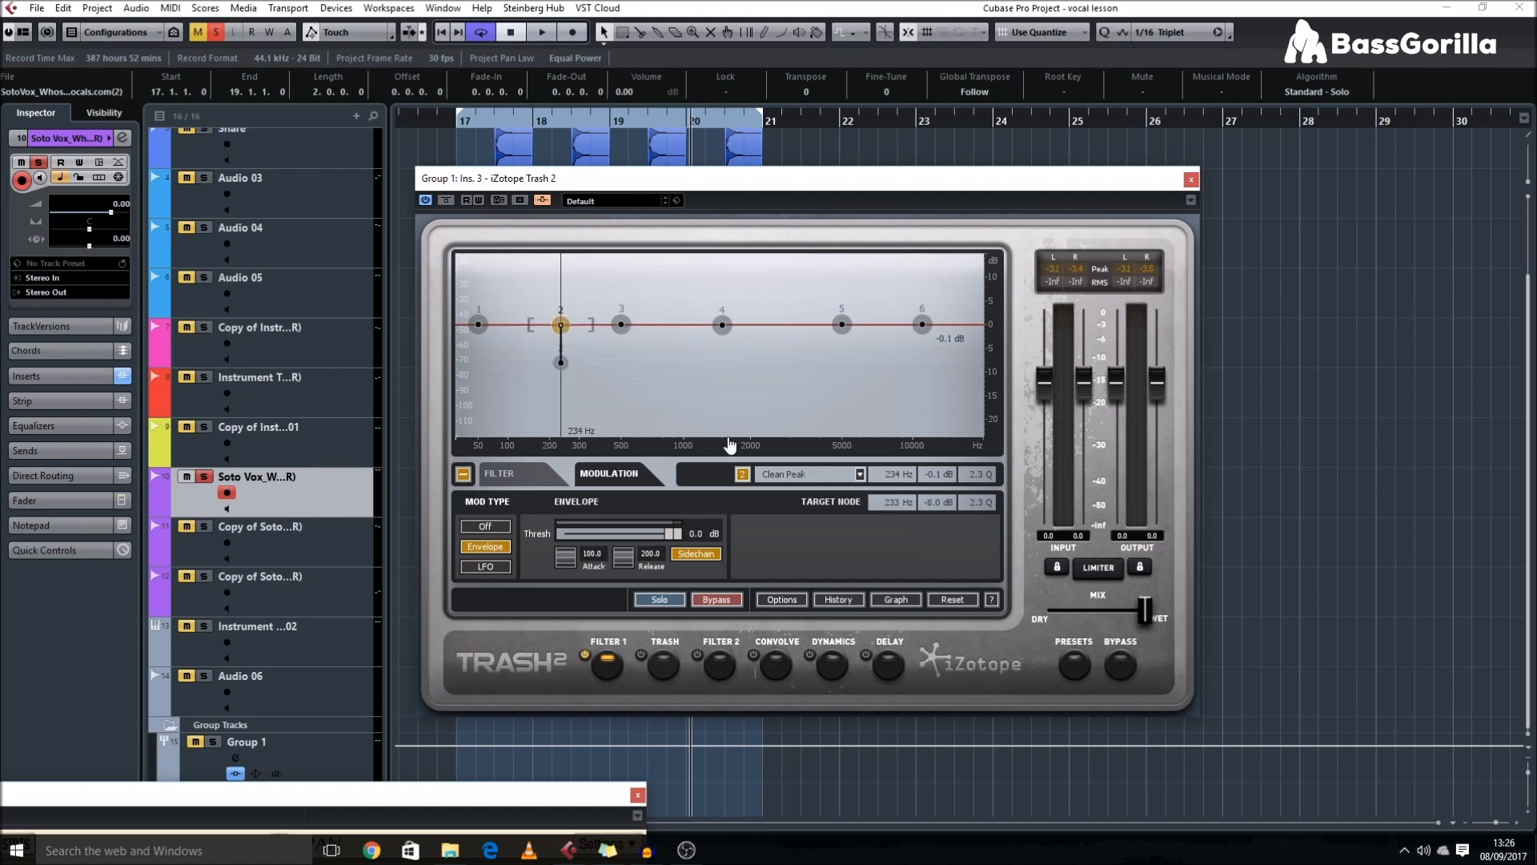
{"action": "left_click", "coordinate": [561, 364]}
{"action": "left_click_drag", "start_coordinate": [469, 190], "coordinate": [730, 205]}
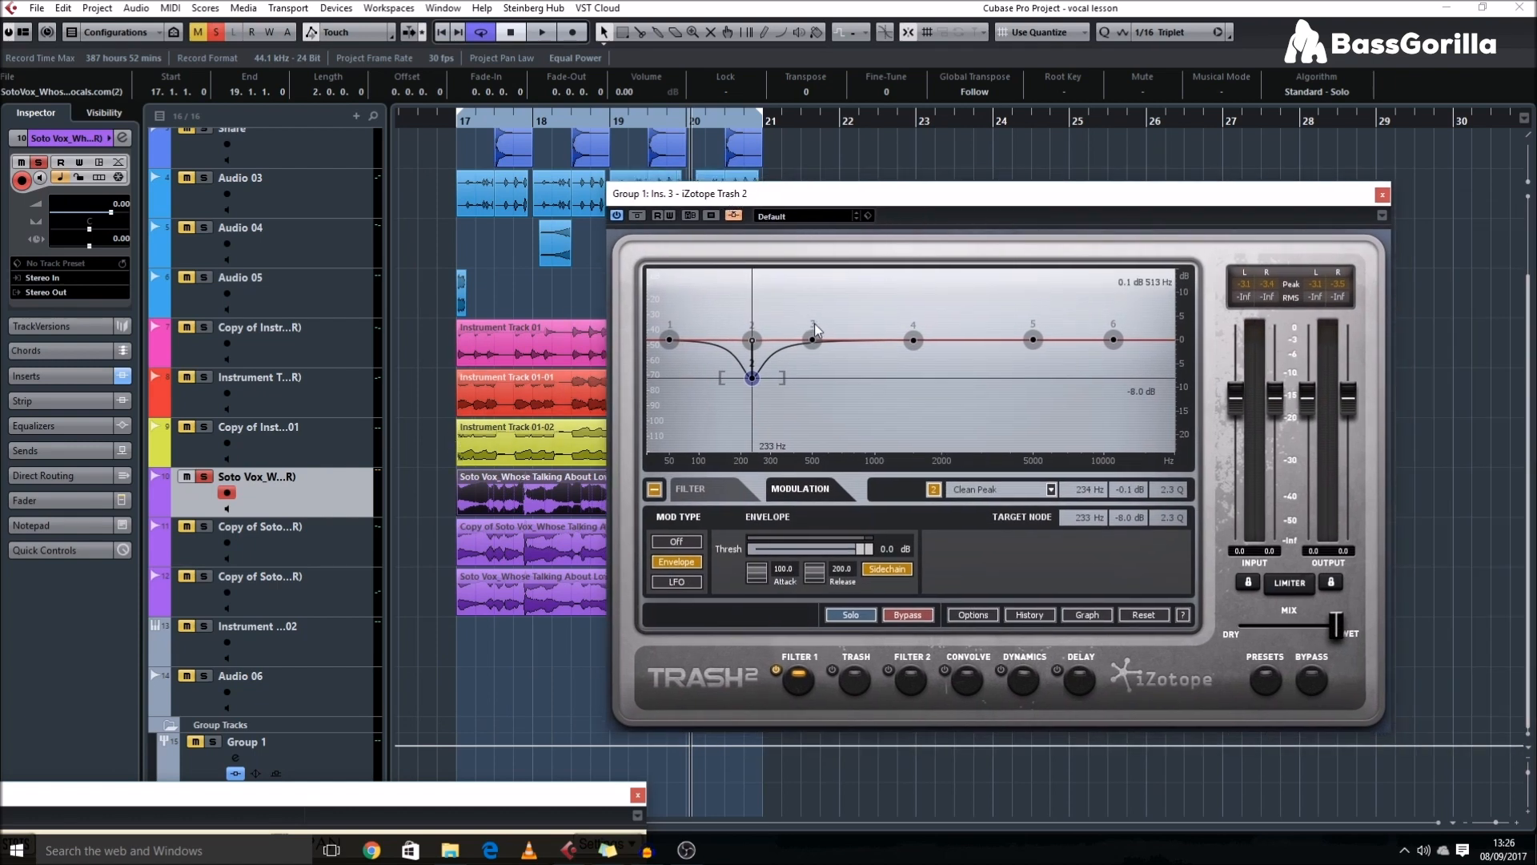
- Move Filter 1 node 2 to 330 Hz and set its target node to 335 Hz, -18.0 dB and 1.0 Q
{"action": "left_click", "coordinate": [753, 344]}
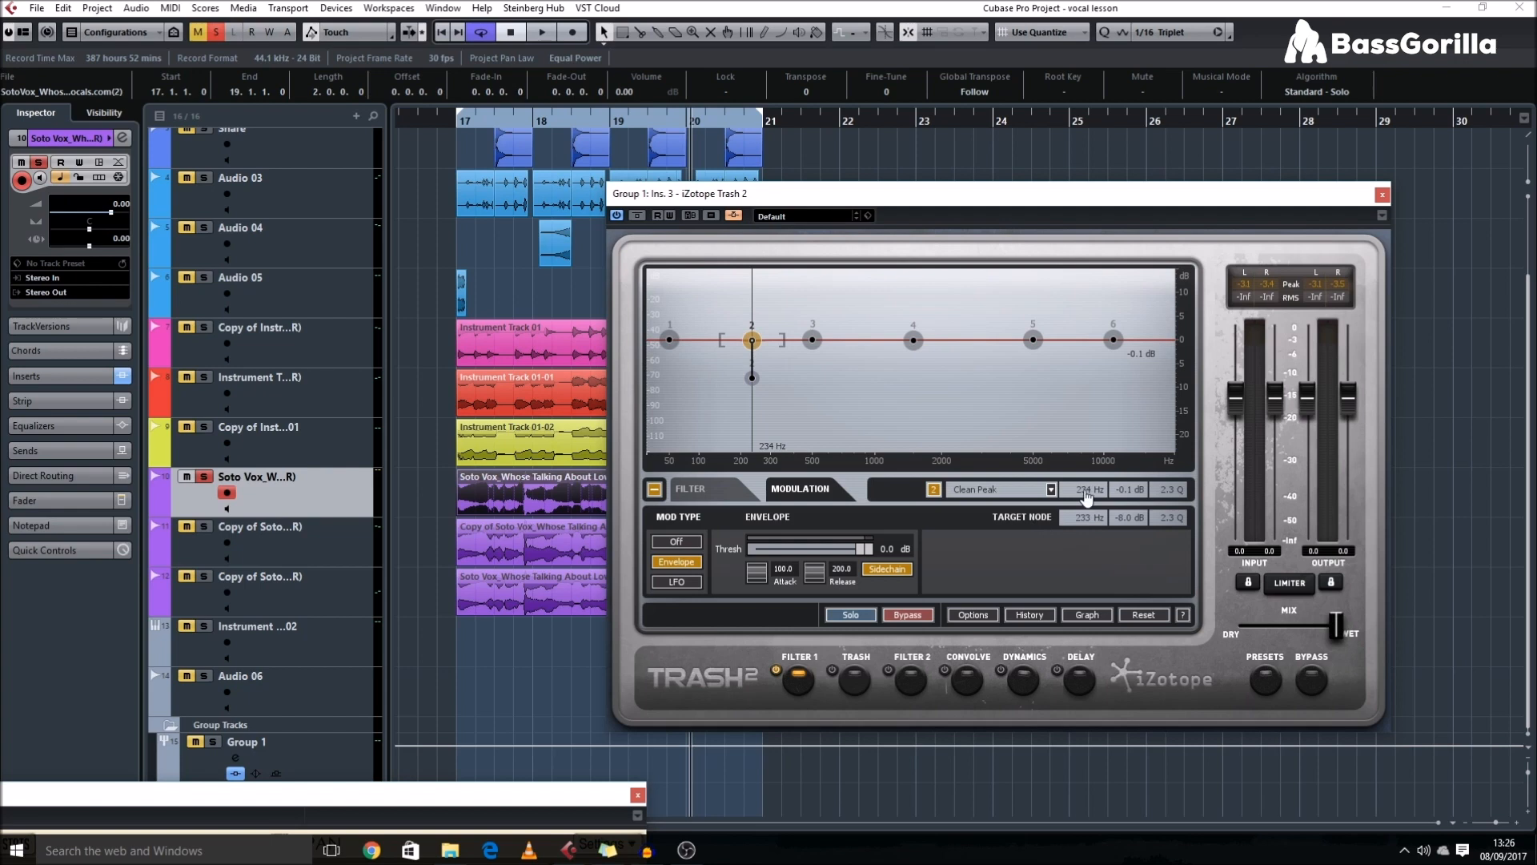
{"action": "mouse_move", "coordinate": [1093, 498]}
{"action": "left_mouse_down"}
{"action": "mouse_move", "coordinate": [1102, 473]}
{"action": "mouse_move", "coordinate": [1091, 511]}
{"action": "mouse_move", "coordinate": [1100, 498]}
{"action": "left_mouse_up"}
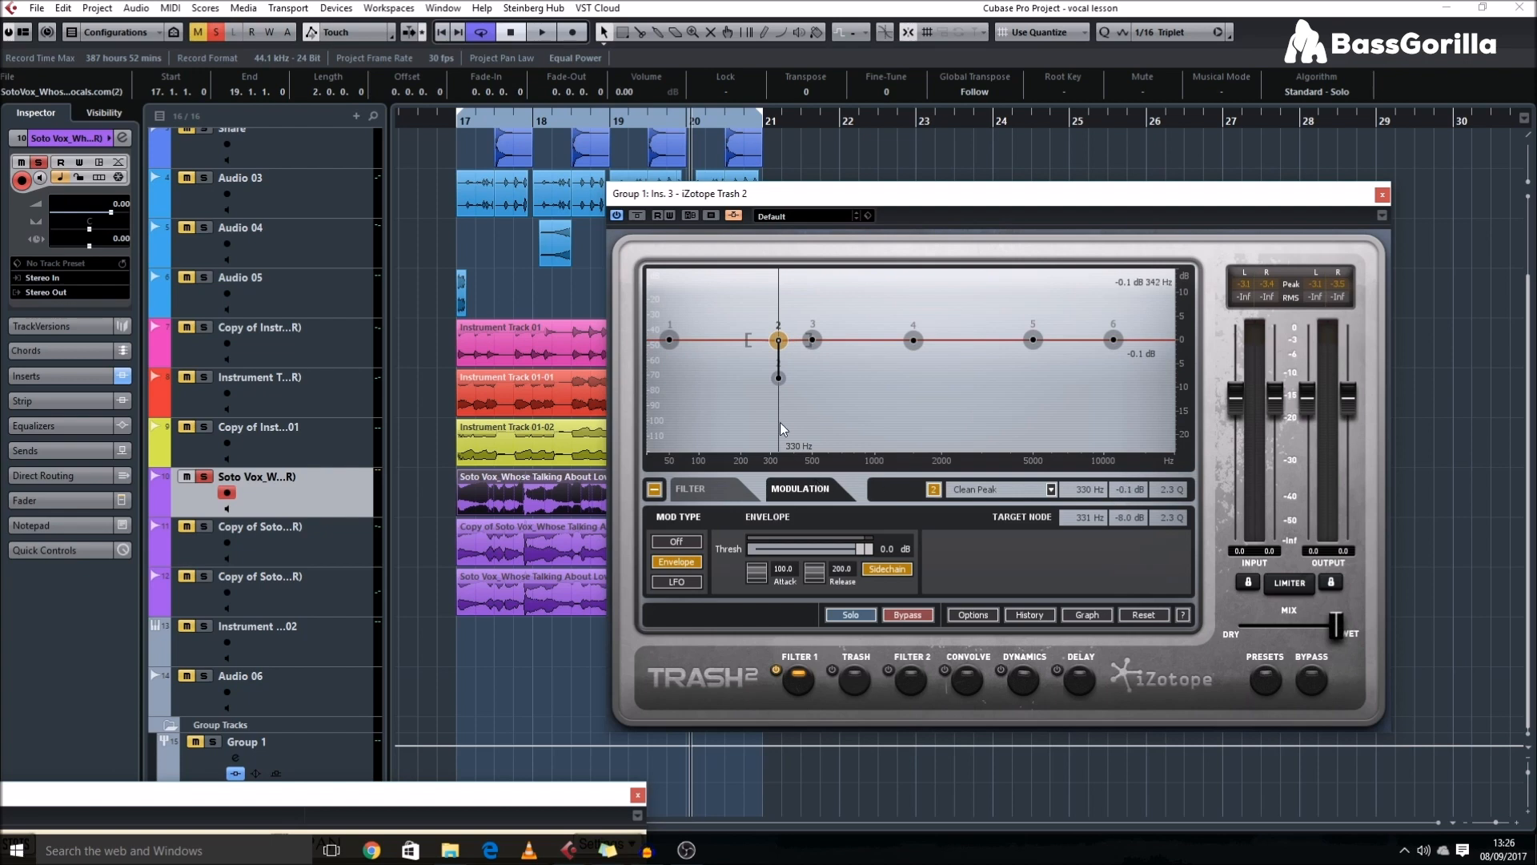
{"action": "left_click", "coordinate": [697, 489]}
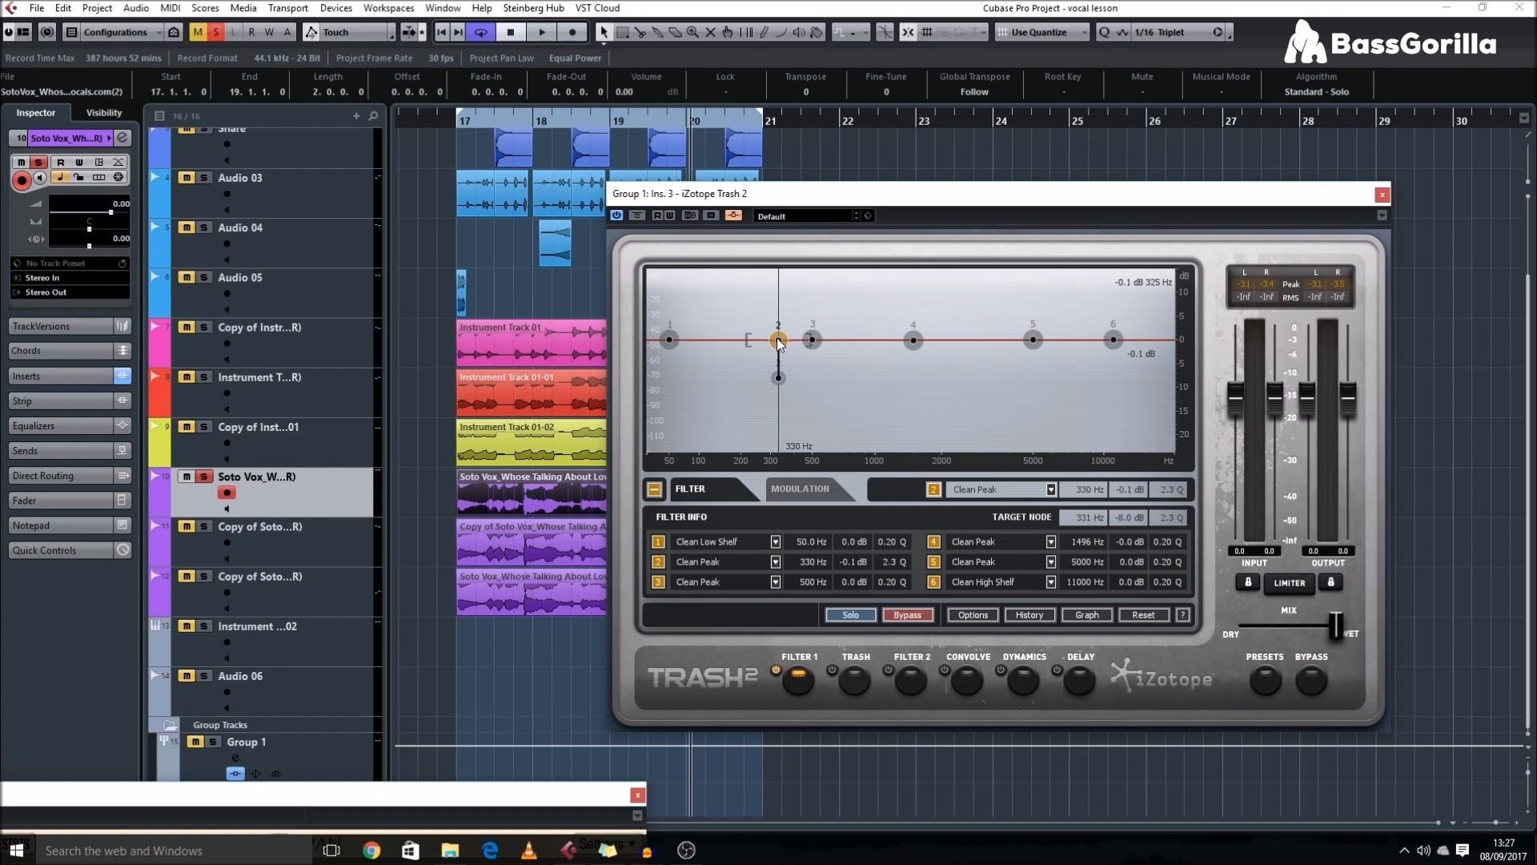
{"action": "left_click_drag", "start_coordinate": [777, 378], "coordinate": [783, 385]}
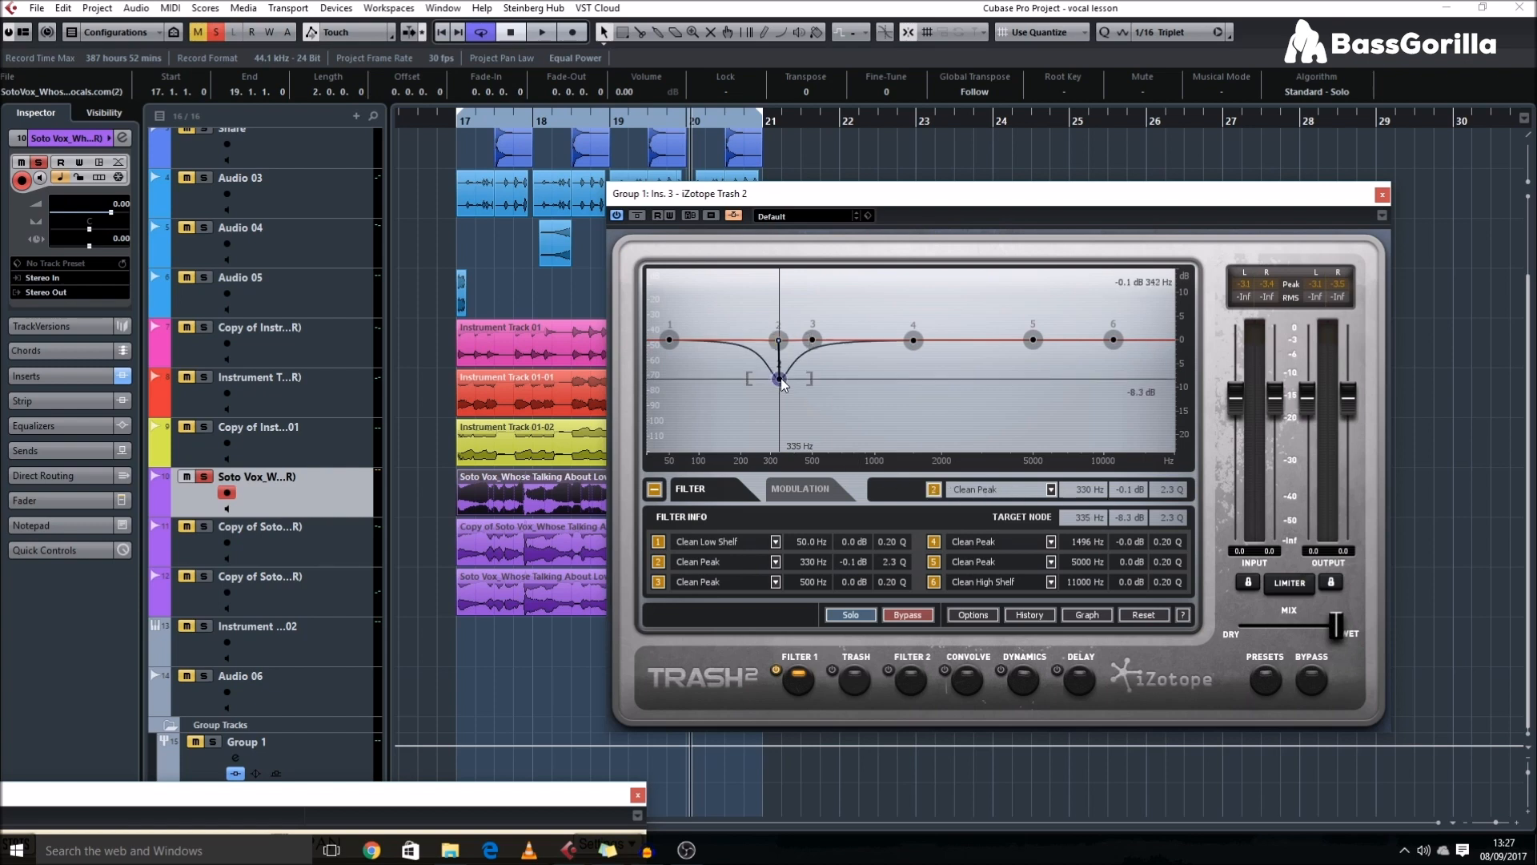
{"action": "left_click", "coordinate": [798, 495]}
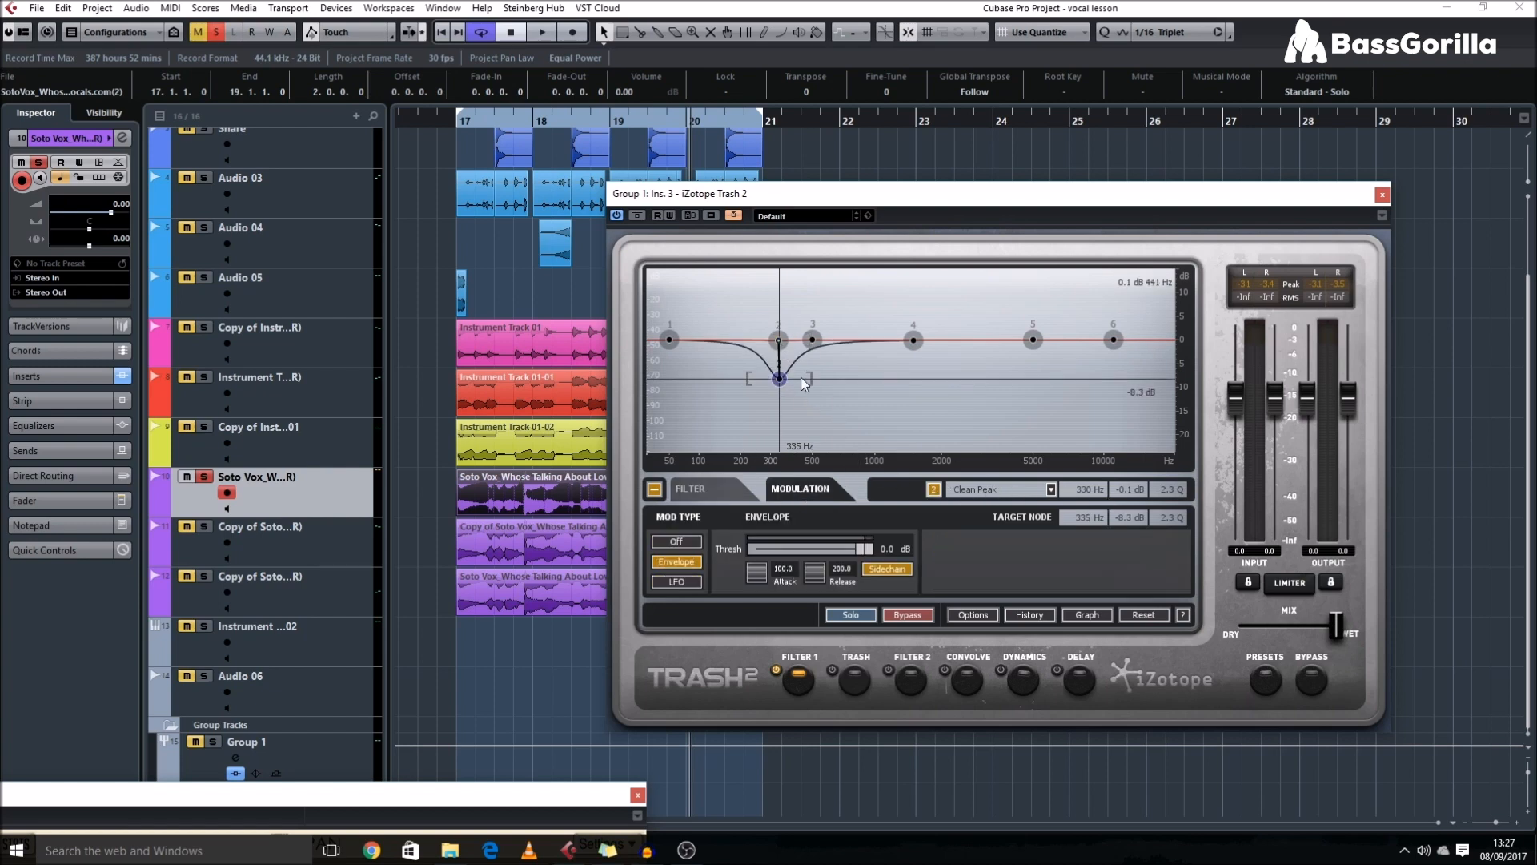
{"action": "left_click_drag", "start_coordinate": [1125, 521], "coordinate": [1171, 540]}
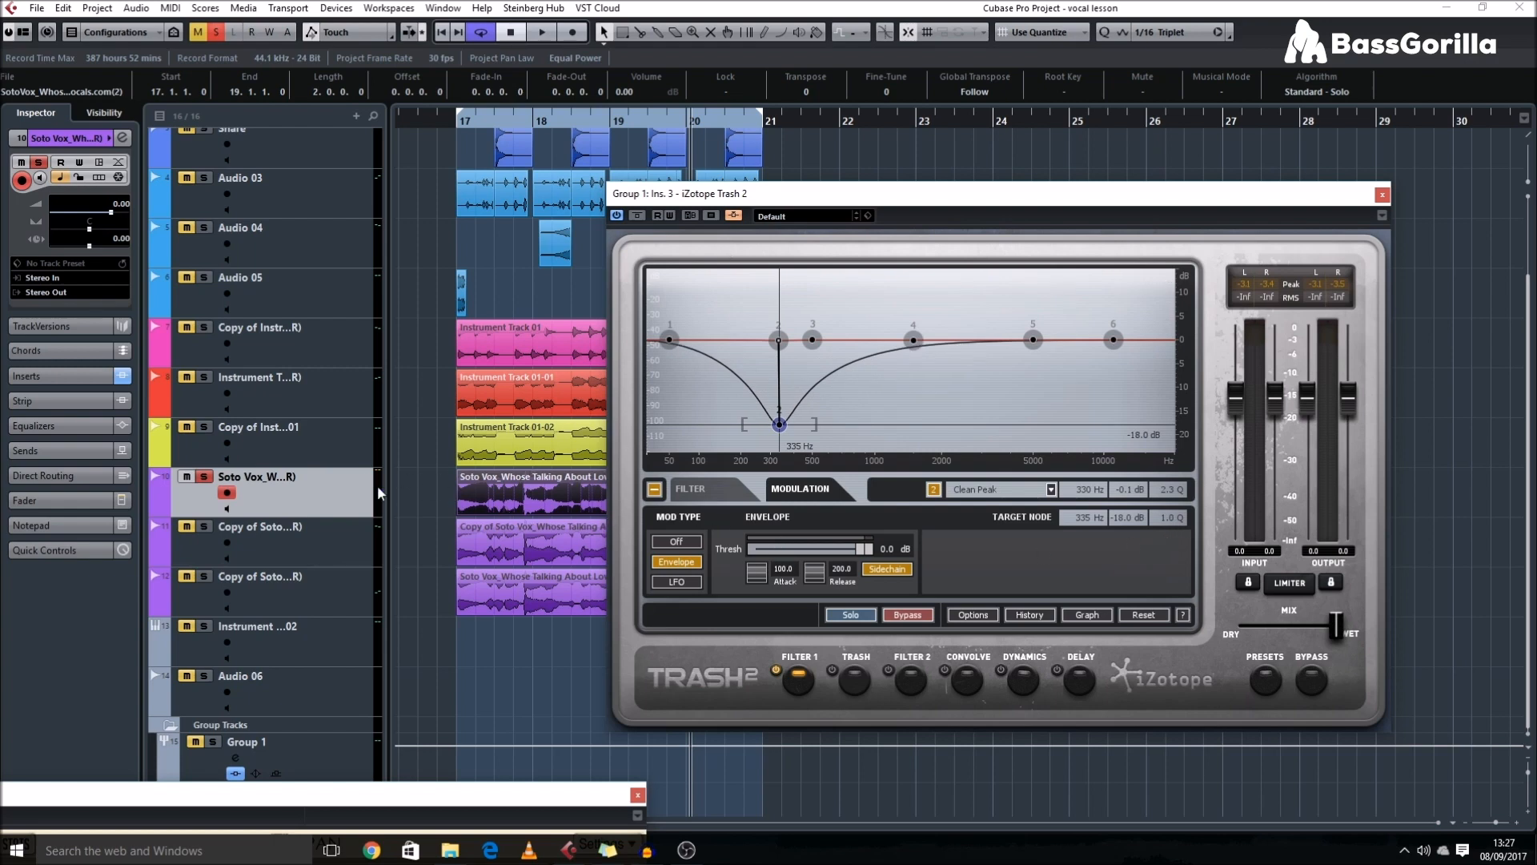
- Duplicate the Soto Vox track and move the two older vocal copies below Audio 06
{"action": "left_click", "coordinate": [514, 542]}
{"action": "left_click", "coordinate": [513, 498]}
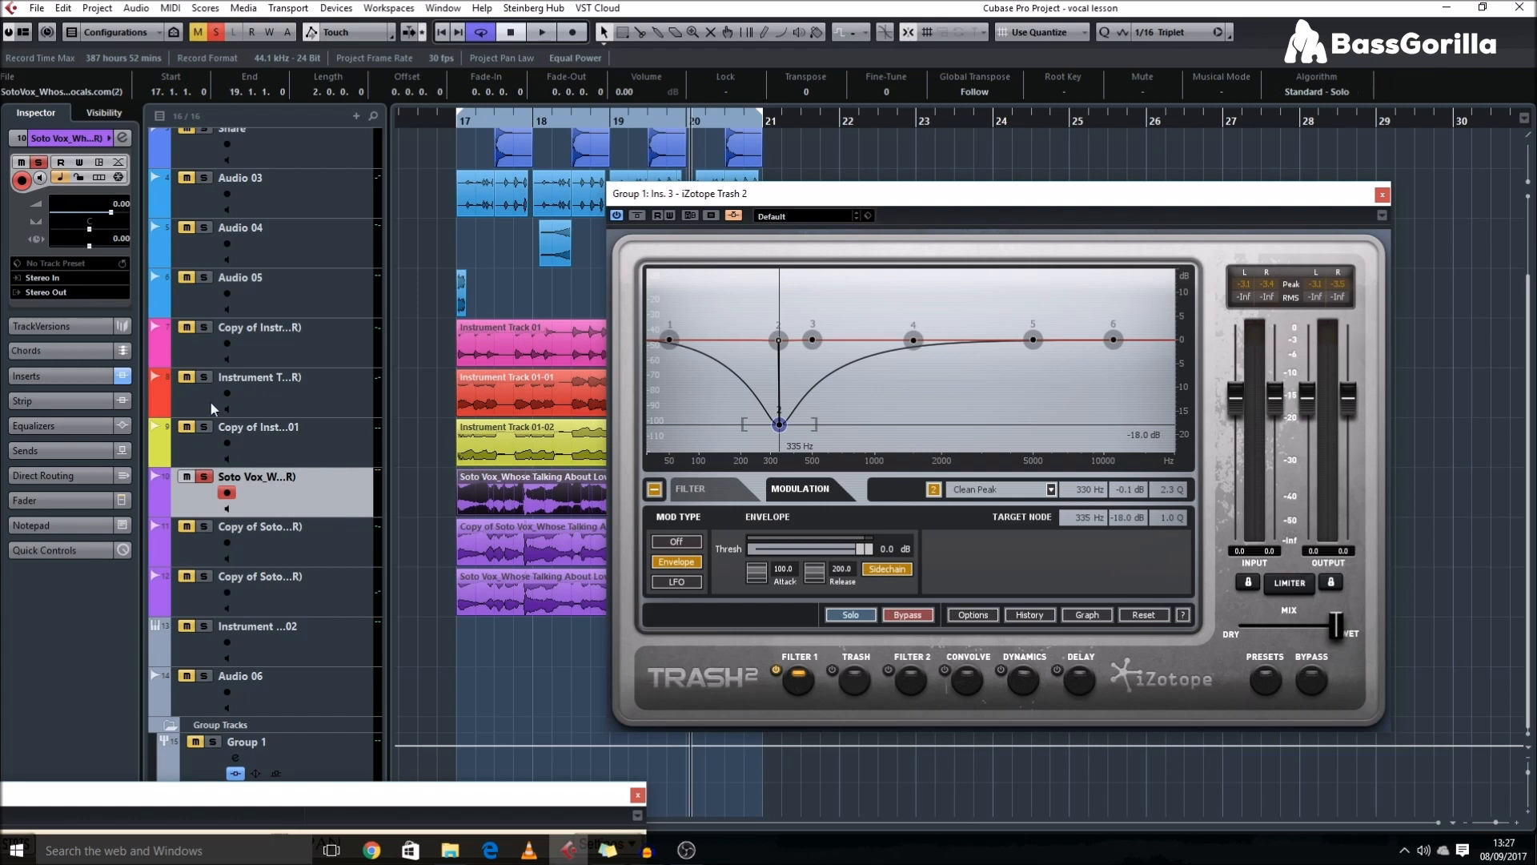
{"action": "key", "text": "ctrl+d"}
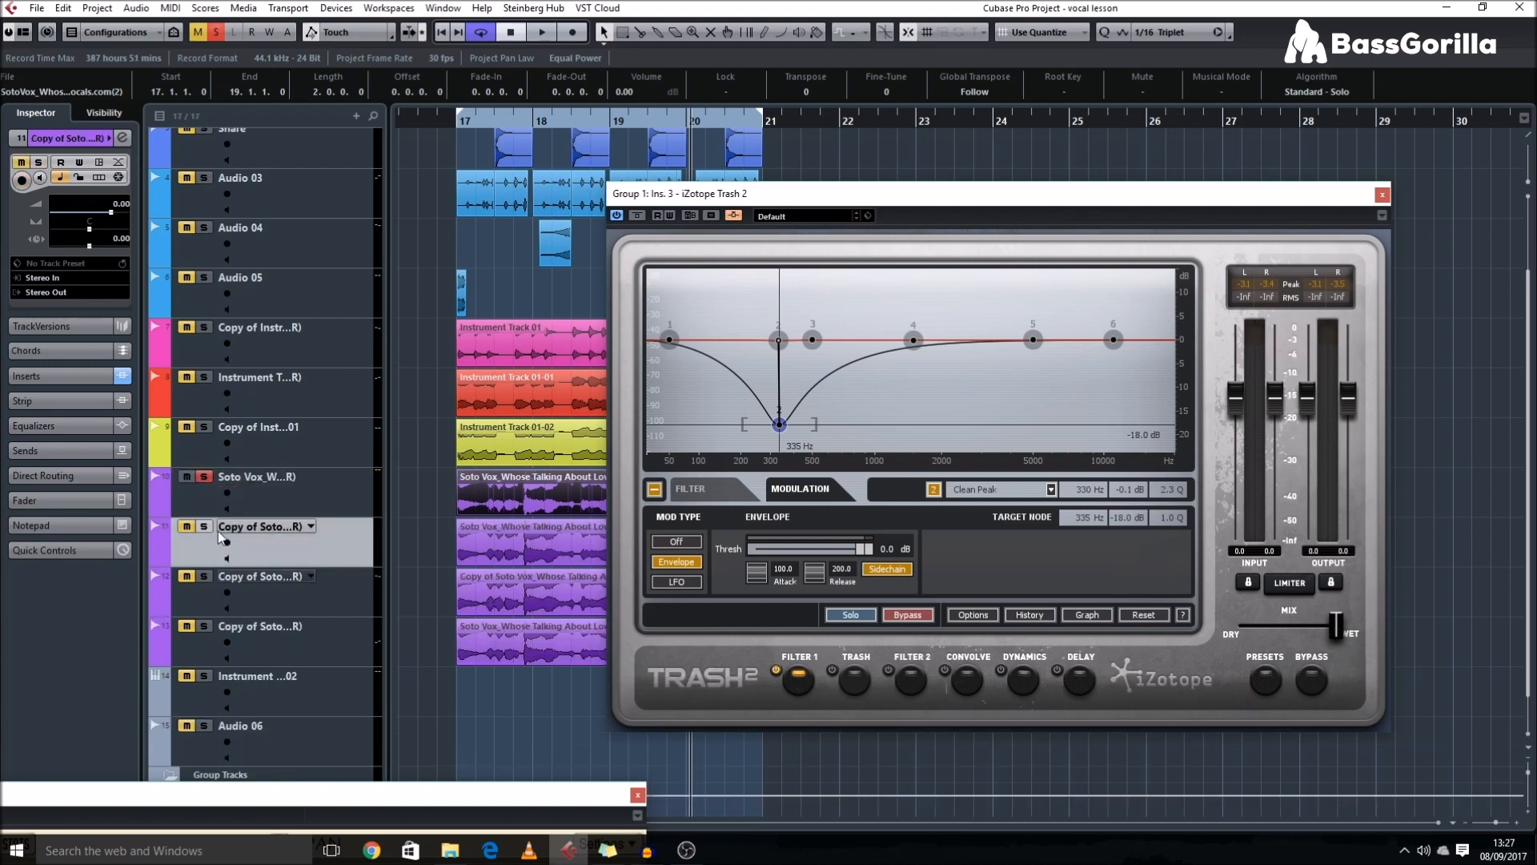
{"action": "left_click", "coordinate": [296, 583]}
{"action": "left_click", "coordinate": [300, 636], "text": "shift"}
{"action": "left_click_drag", "start_coordinate": [281, 590], "coordinate": [280, 762]}
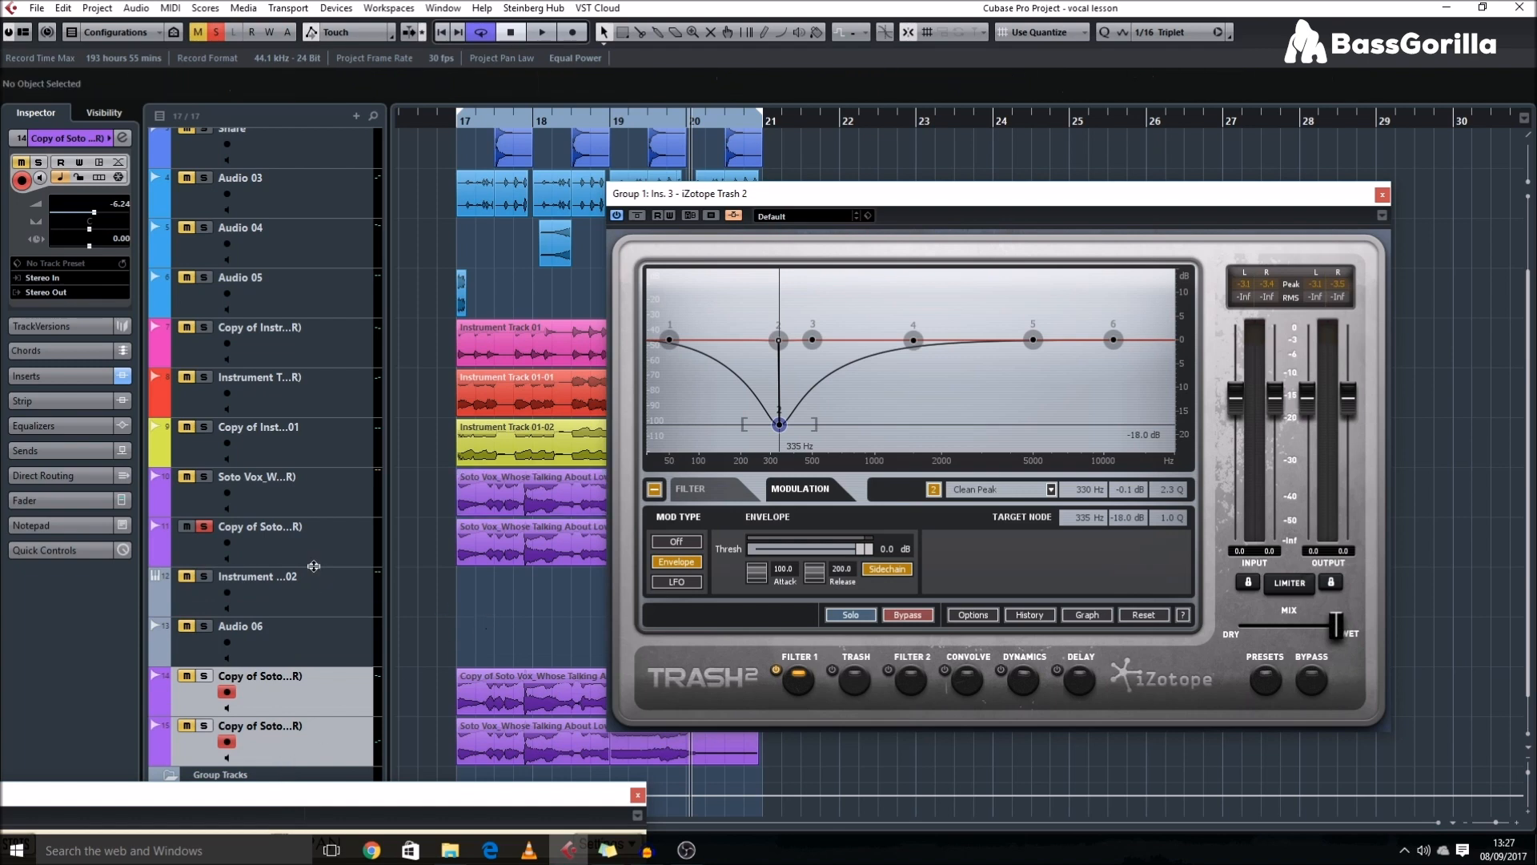
- Add 20 stereo audio tracks below the Instrument ...02 track
{"action": "left_click", "coordinate": [286, 582]}
{"action": "key", "text": "ctrl+t"}
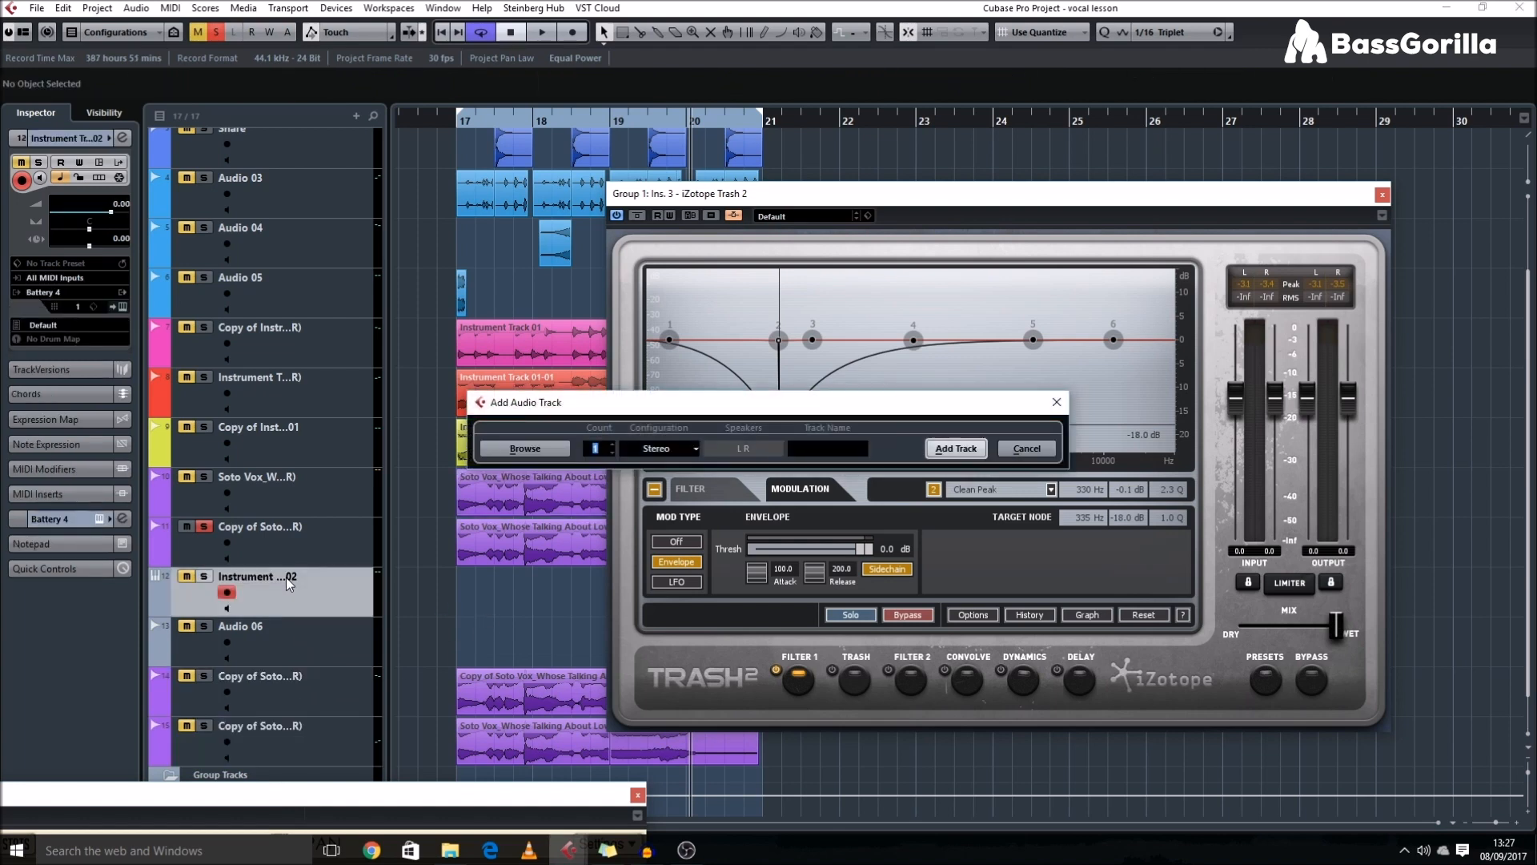
{"action": "type", "text": "20"}
{"action": "key", "text": "Return"}
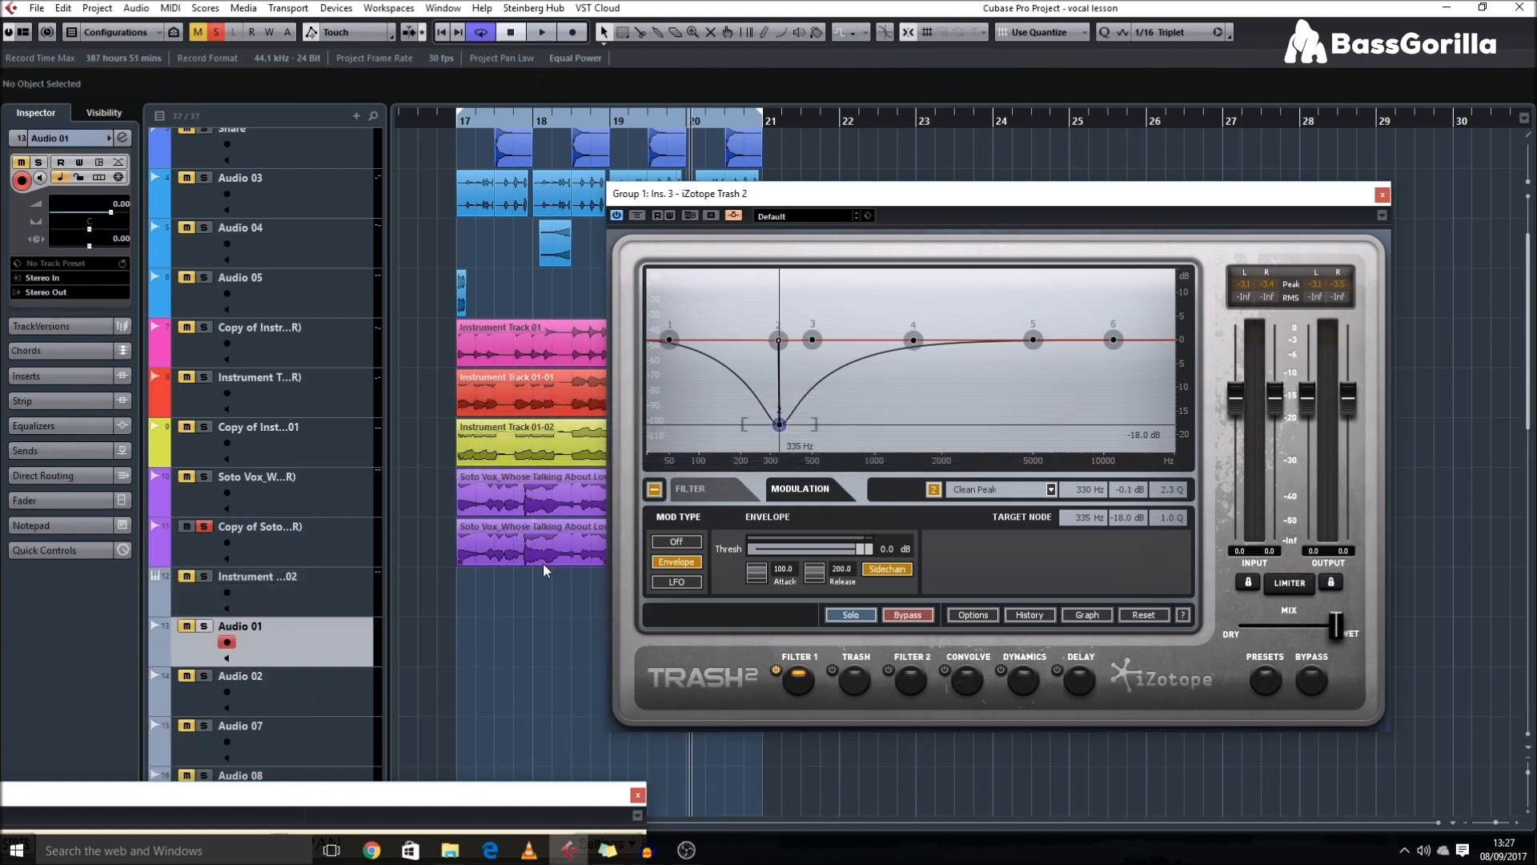
- Move Trash 2 away from the vocal clips, solo the original Soto Vox track and play it
{"action": "left_click_drag", "start_coordinate": [652, 200], "coordinate": [1001, 60]}
{"action": "key", "text": "shift+h"}
{"action": "scroll", "coordinate": [743, 607], "scroll_direction": "down", "scroll_amount": 2}
{"action": "key", "text": "h"}
{"action": "key", "text": "h"}
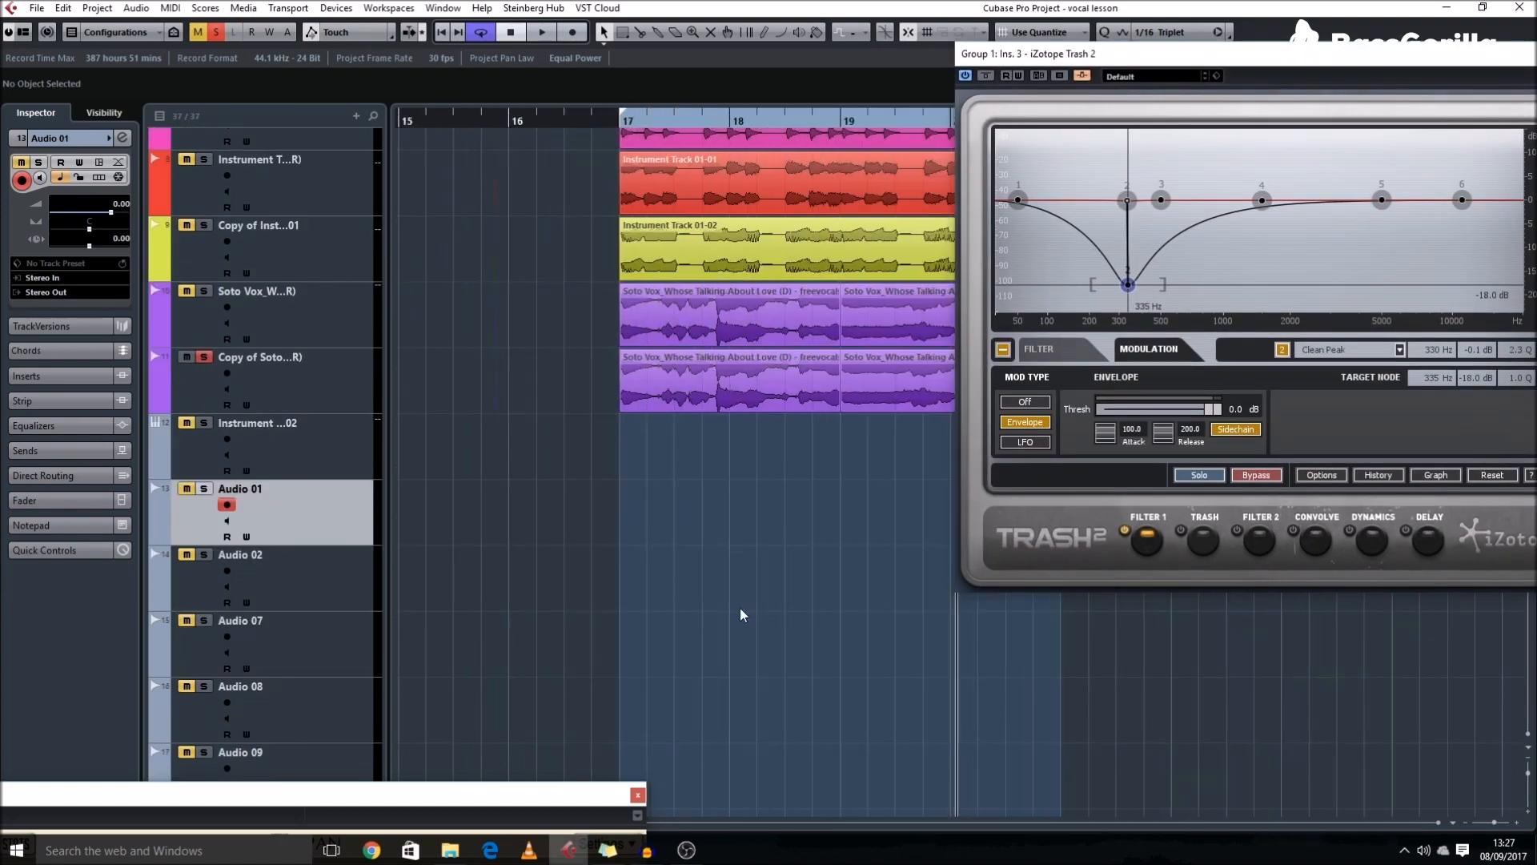
{"action": "key", "text": "h"}
{"action": "scroll", "coordinate": [753, 600], "scroll_direction": "right", "scroll_amount": 3}
{"action": "key", "text": "shift+h"}
{"action": "left_click", "coordinate": [319, 353]}
{"action": "scroll", "coordinate": [470, 408], "scroll_direction": "left", "scroll_amount": 2}
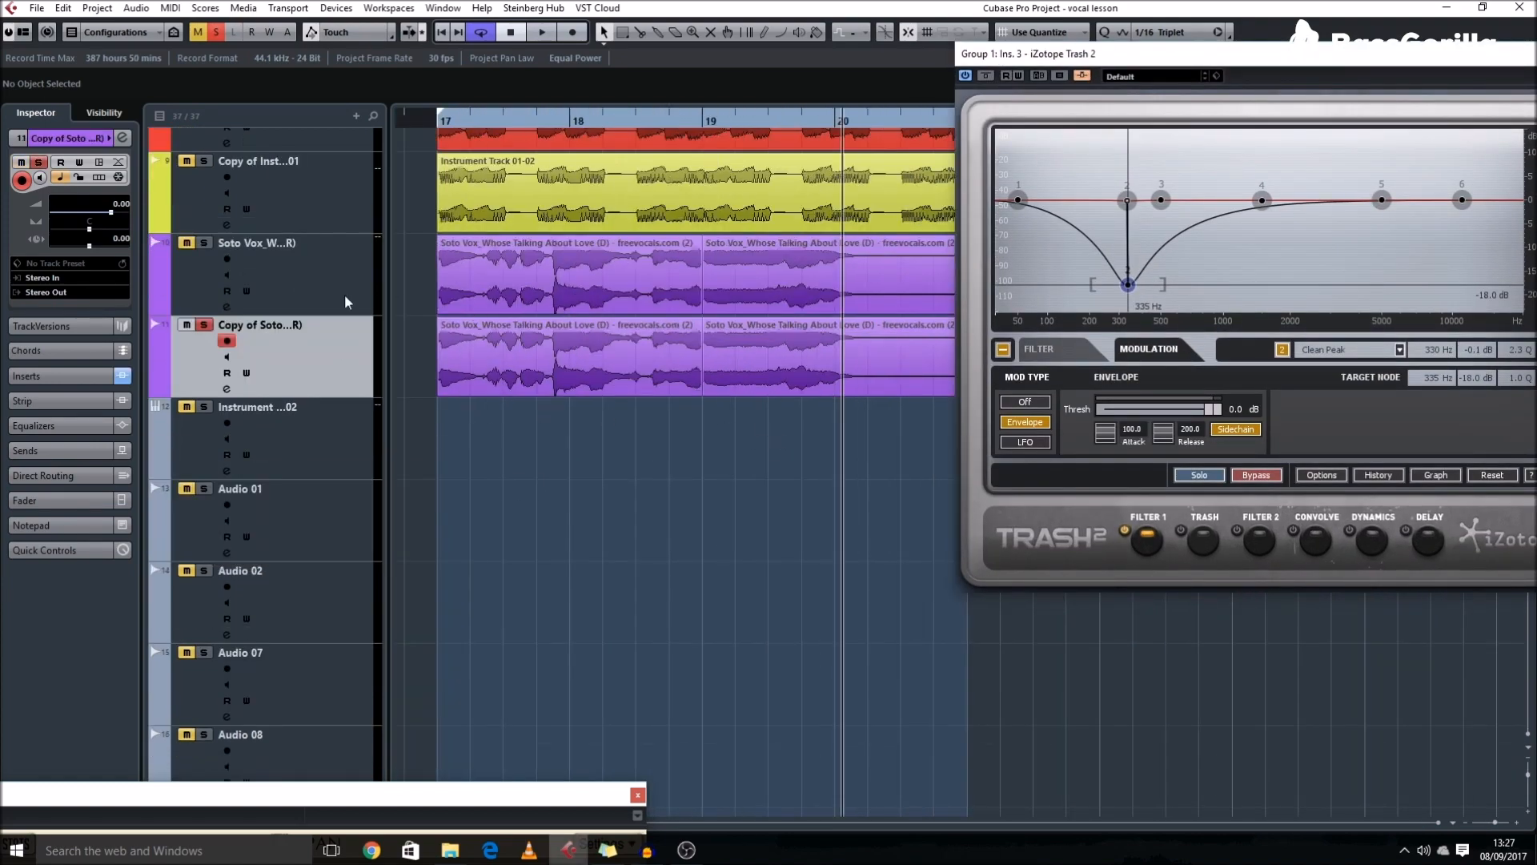
{"action": "left_click", "coordinate": [206, 243]}
{"action": "key", "text": "space"}
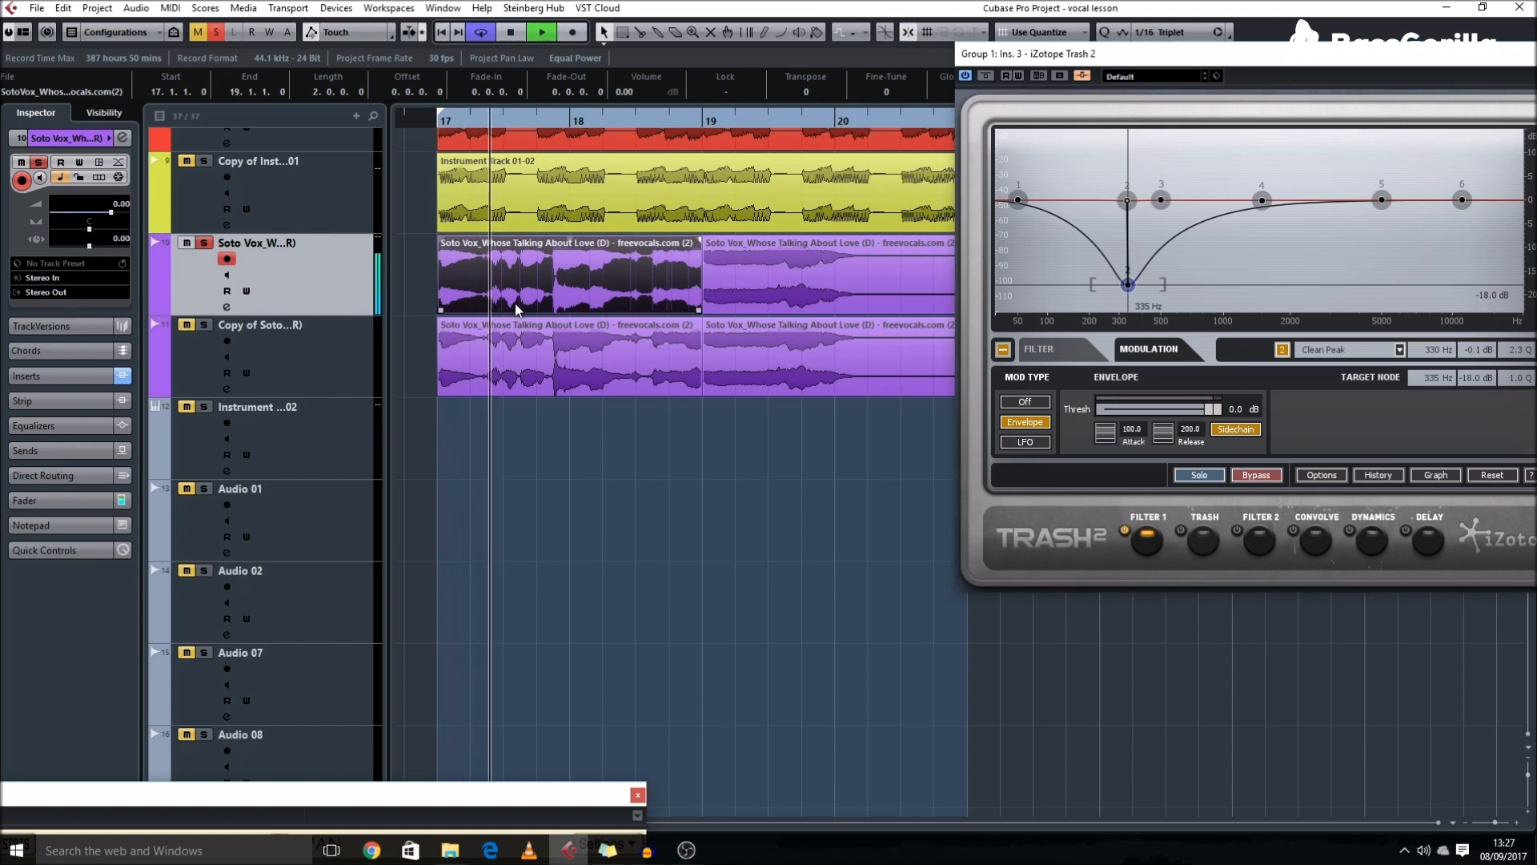
- Solo the duplicated Soto Vox track and color it green
{"action": "left_click", "coordinate": [204, 325]}
{"action": "left_click", "coordinate": [285, 340]}
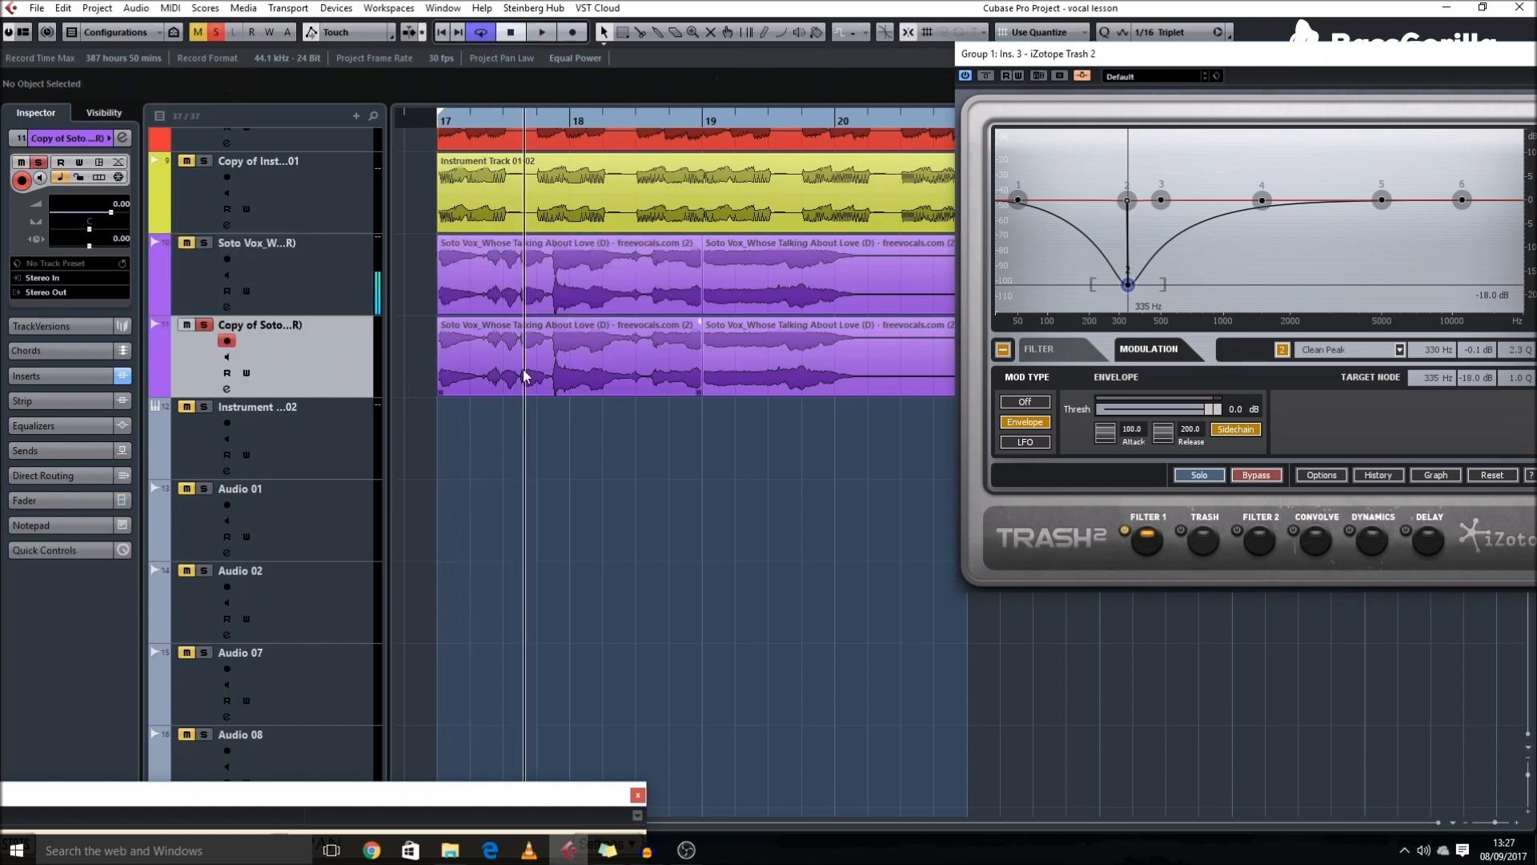
{"action": "left_click", "coordinate": [787, 476]}
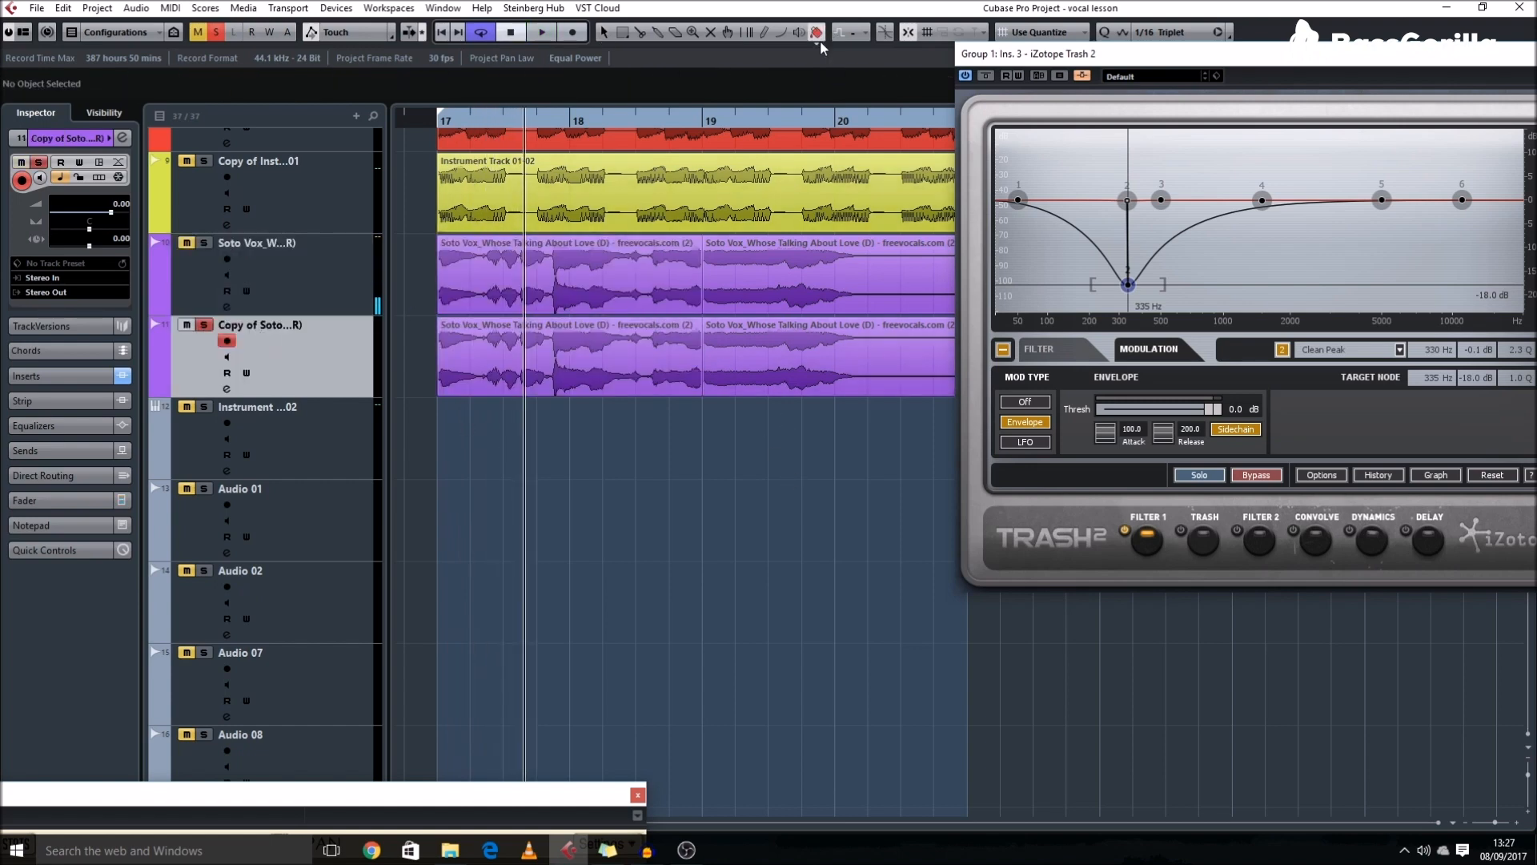
{"action": "left_click", "coordinate": [816, 32]}
{"action": "left_click", "coordinate": [854, 165]}
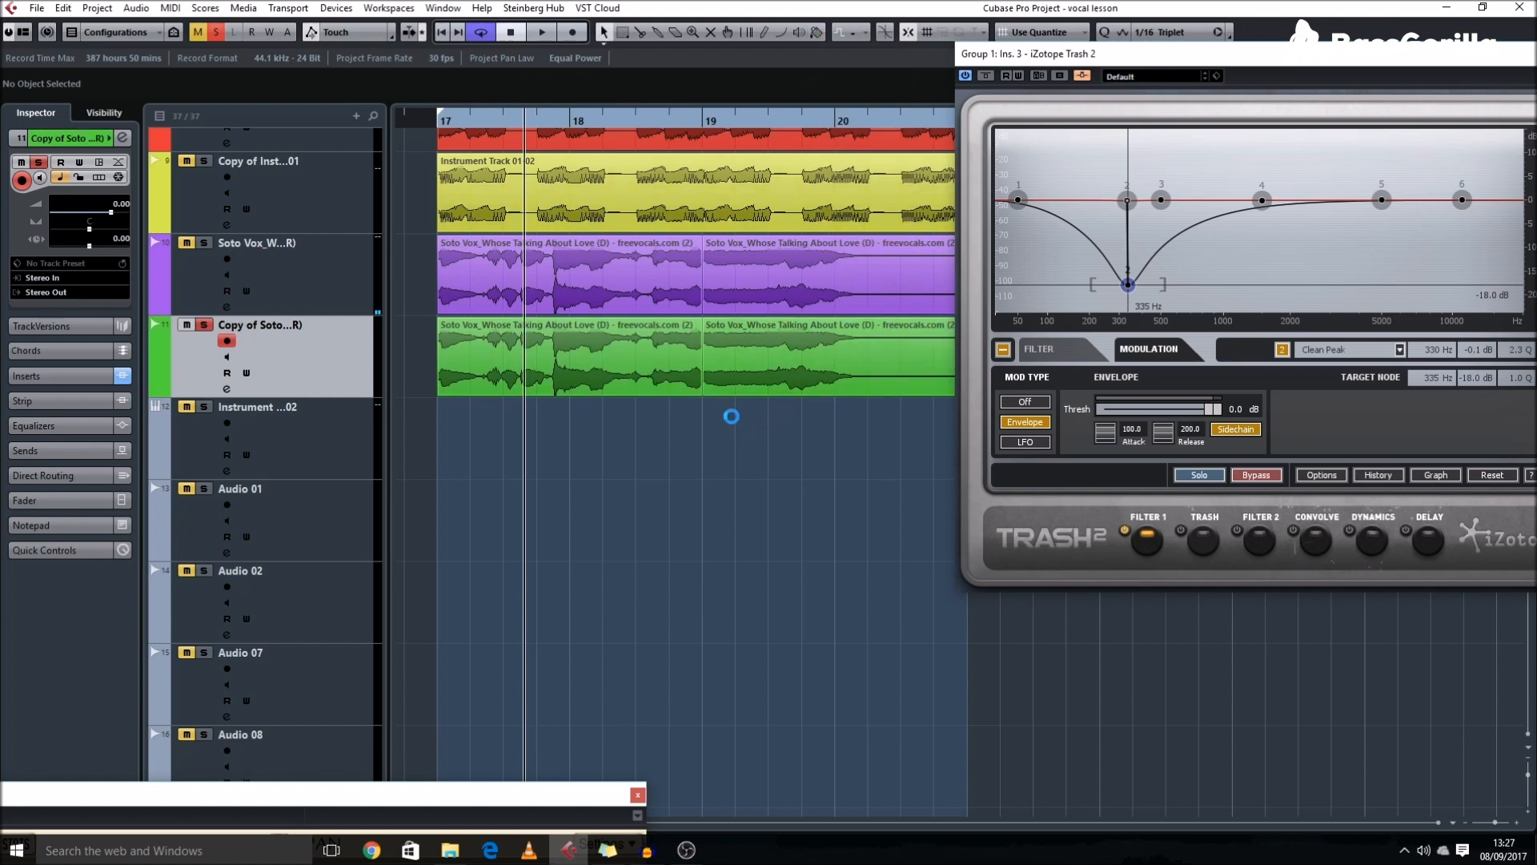
- Play the green vocal copy and set the loop range to its first clip, bars 17 to 19
{"action": "left_click", "coordinate": [598, 381]}
{"action": "key", "text": "space"}
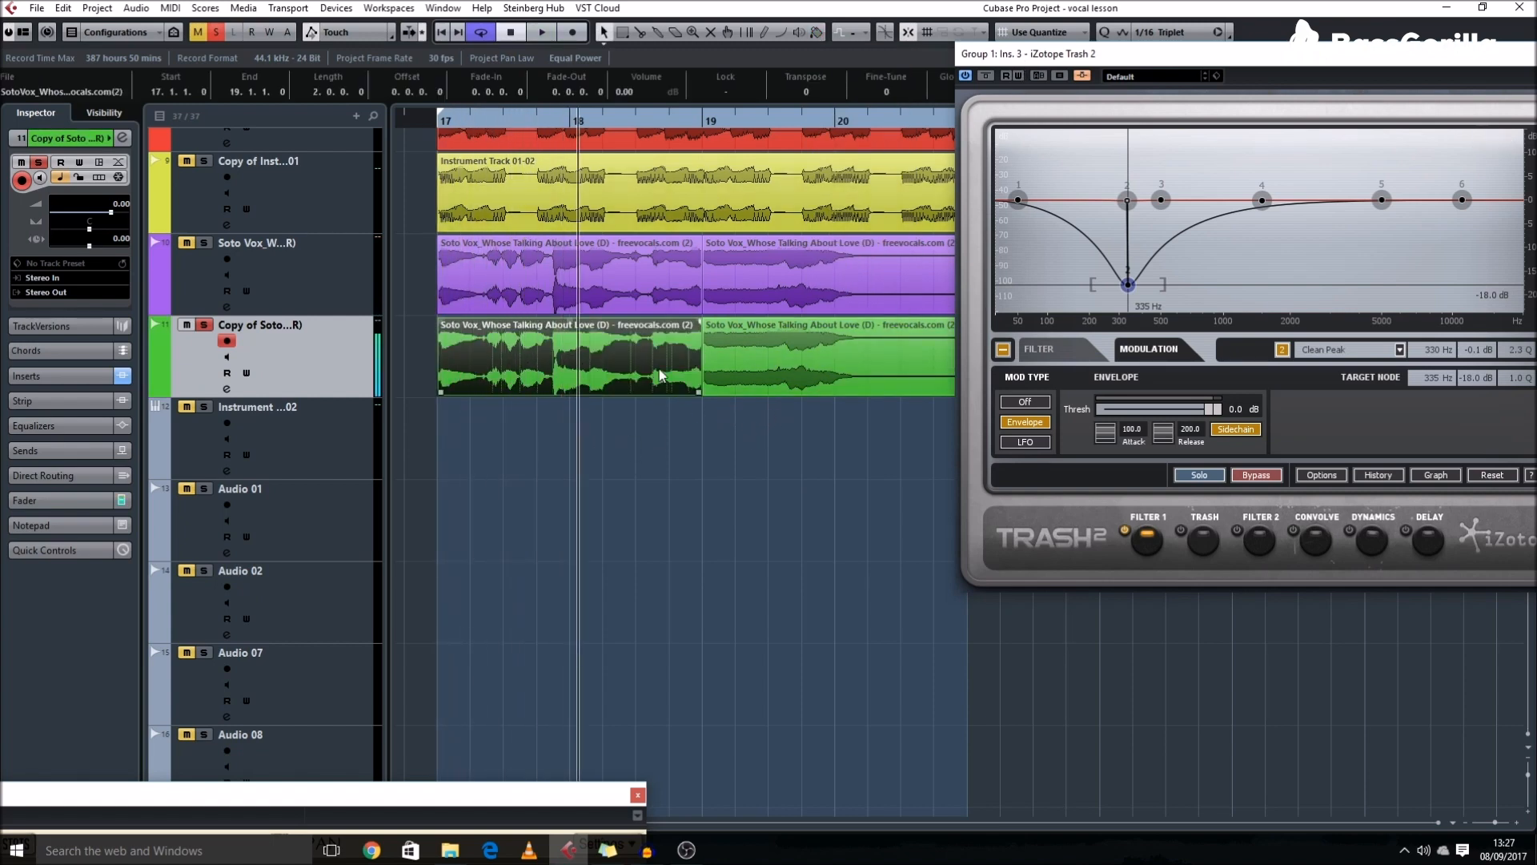
{"action": "key", "text": "p"}
{"action": "left_click", "coordinate": [643, 480]}
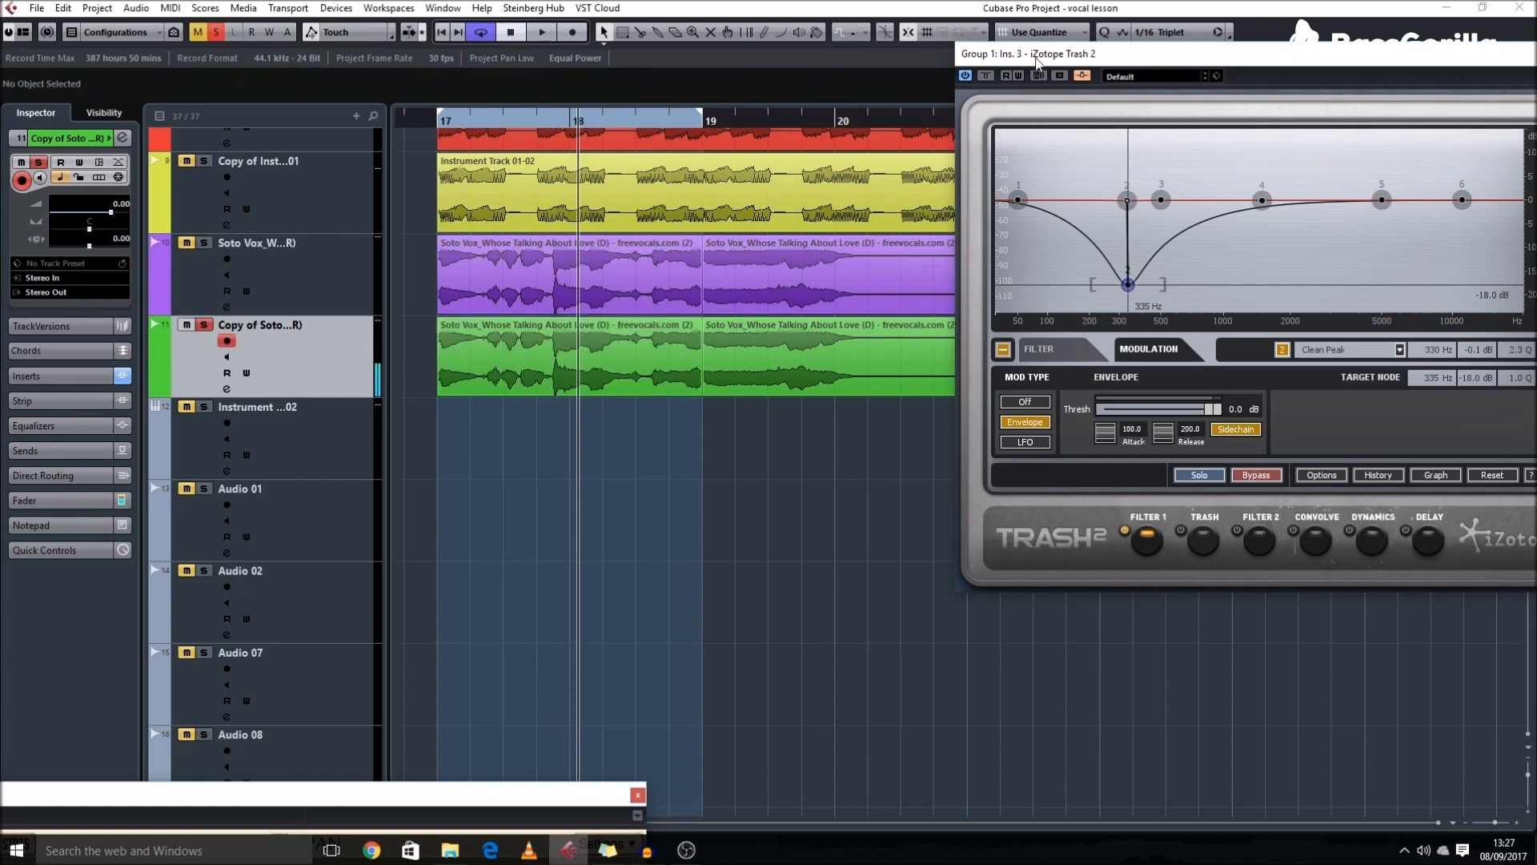
- Open the channel settings of the green vocal copy and arrange them beside Trash 2
{"action": "left_click_drag", "start_coordinate": [1037, 59], "coordinate": [965, 130]}
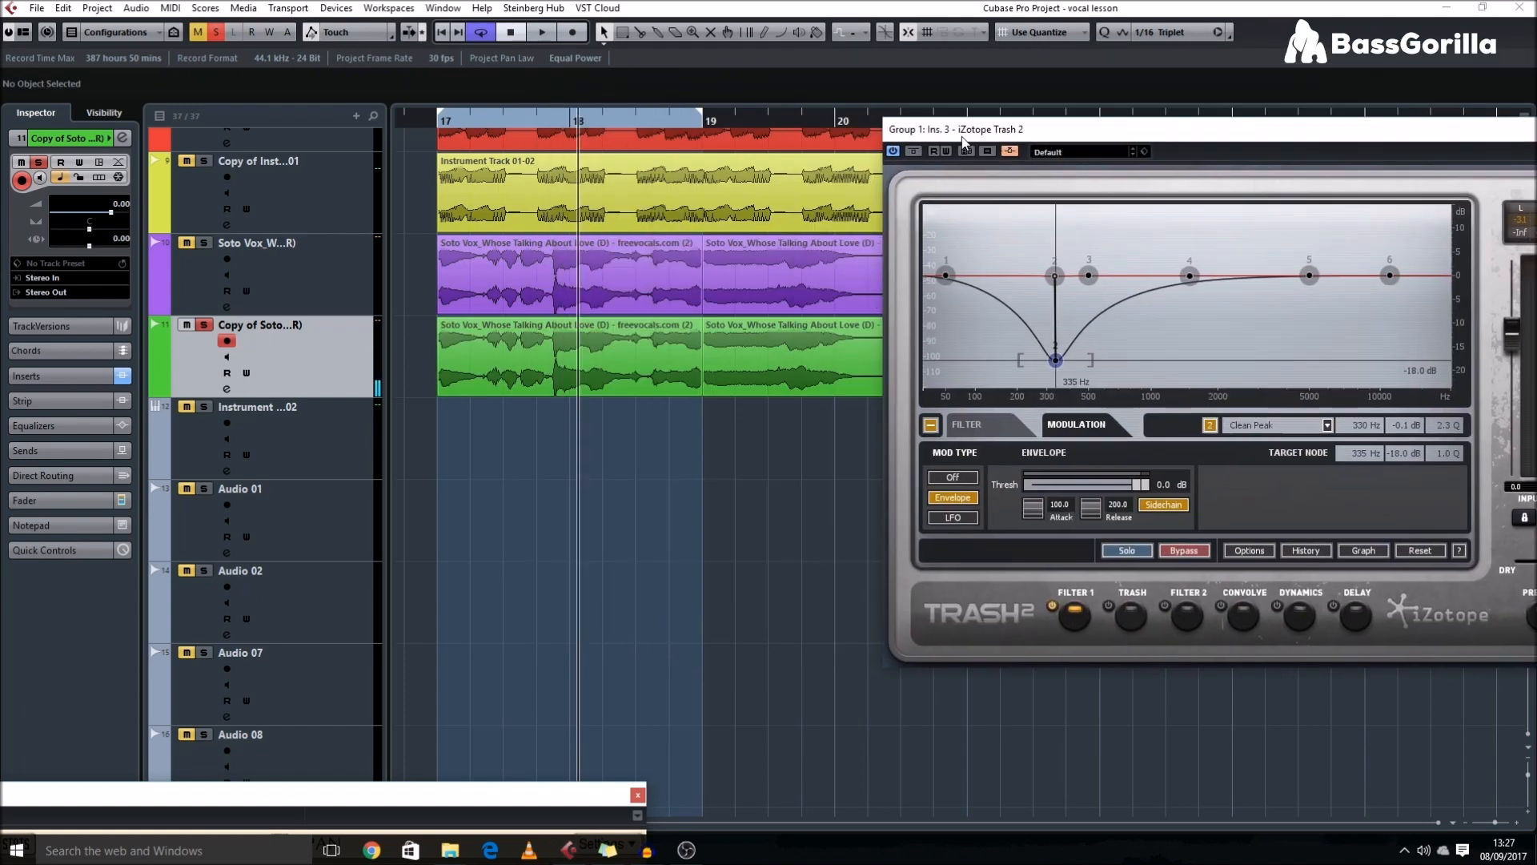
{"action": "left_click", "coordinate": [524, 371]}
{"action": "left_click", "coordinate": [124, 140]}
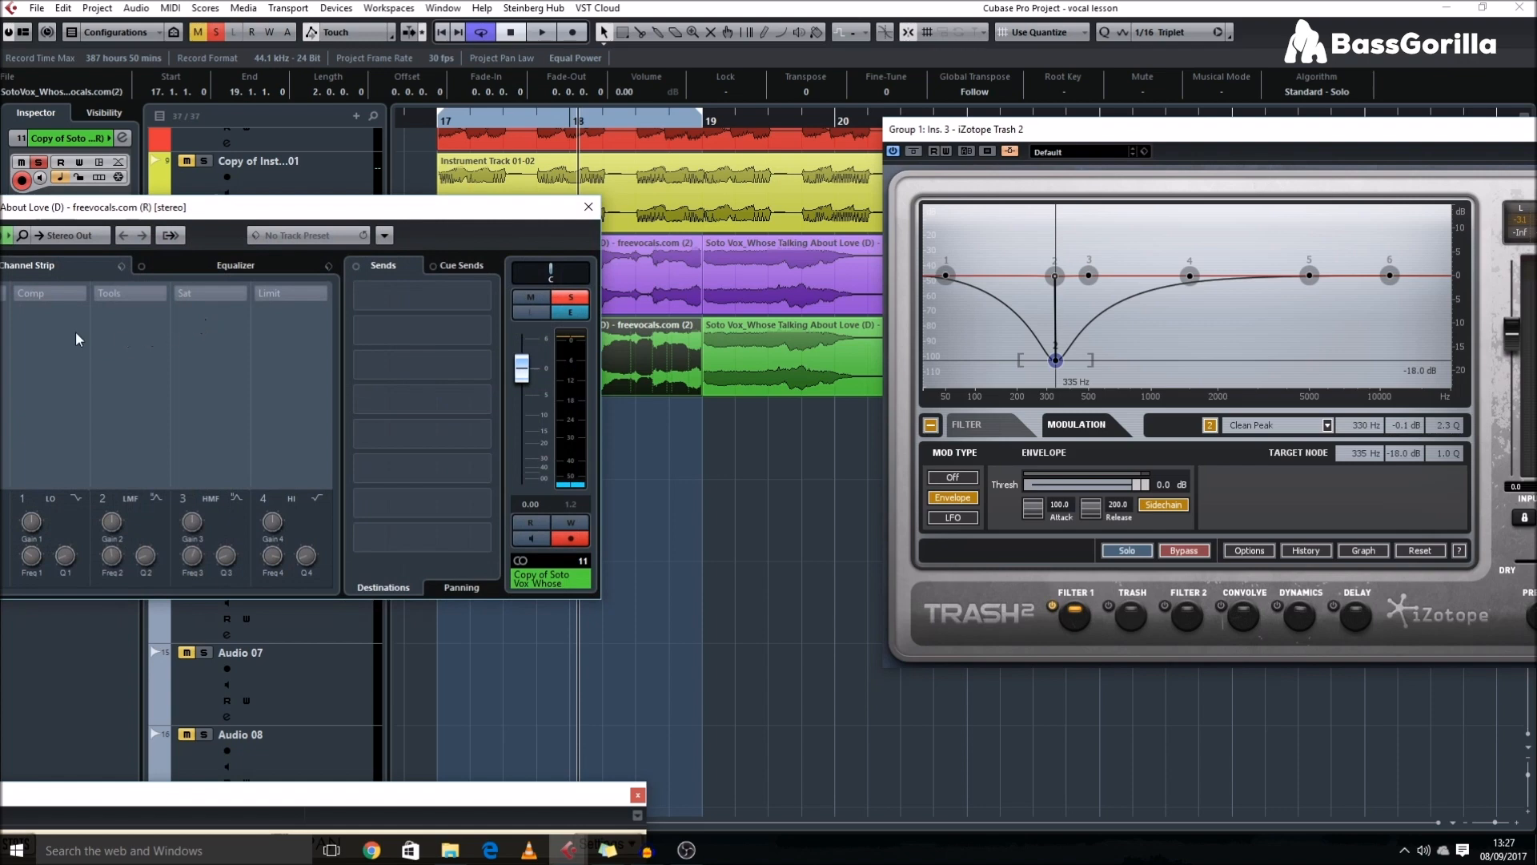
{"action": "left_click_drag", "start_coordinate": [353, 375], "coordinate": [338, 330]}
{"action": "left_click_drag", "start_coordinate": [334, 406], "coordinate": [336, 373]}
- Load FabFilter Pro-Q into insert slot 2 of the green vocal copy
{"action": "left_click", "coordinate": [391, 330]}
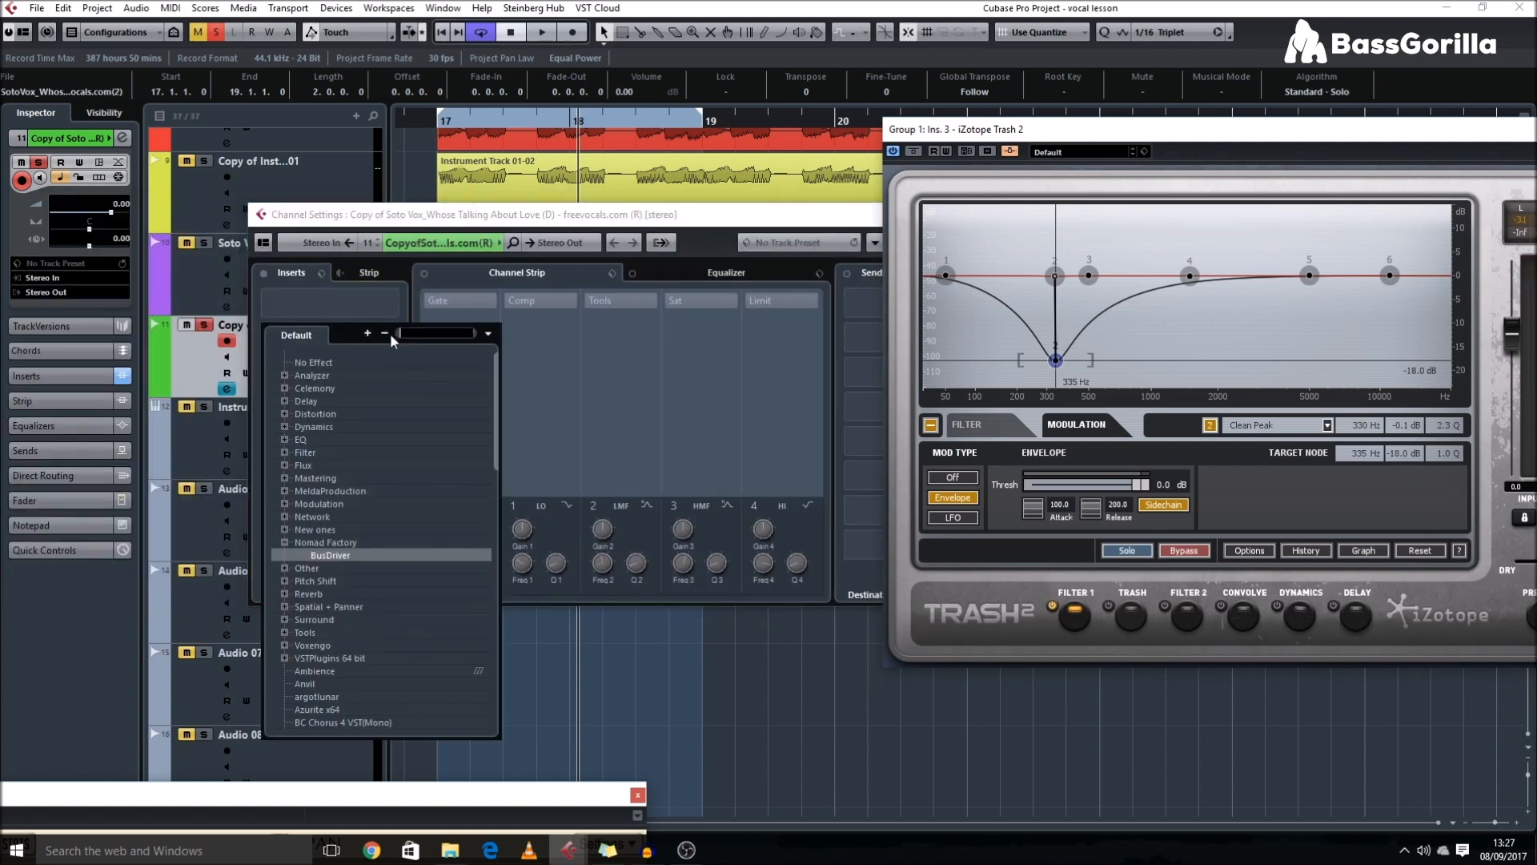
{"action": "left_click", "coordinate": [377, 367]}
{"action": "left_click", "coordinate": [392, 364]}
{"action": "left_click", "coordinate": [370, 391]}
{"action": "left_click", "coordinate": [316, 340]}
{"action": "left_click", "coordinate": [285, 440]}
{"action": "left_click", "coordinate": [362, 492]}
- Play the vocal copy and add a 48 dB/oct Low Cut band at about 204 Hz in Pro-Q
{"action": "left_click", "coordinate": [622, 395]}
{"action": "key", "text": "space"}
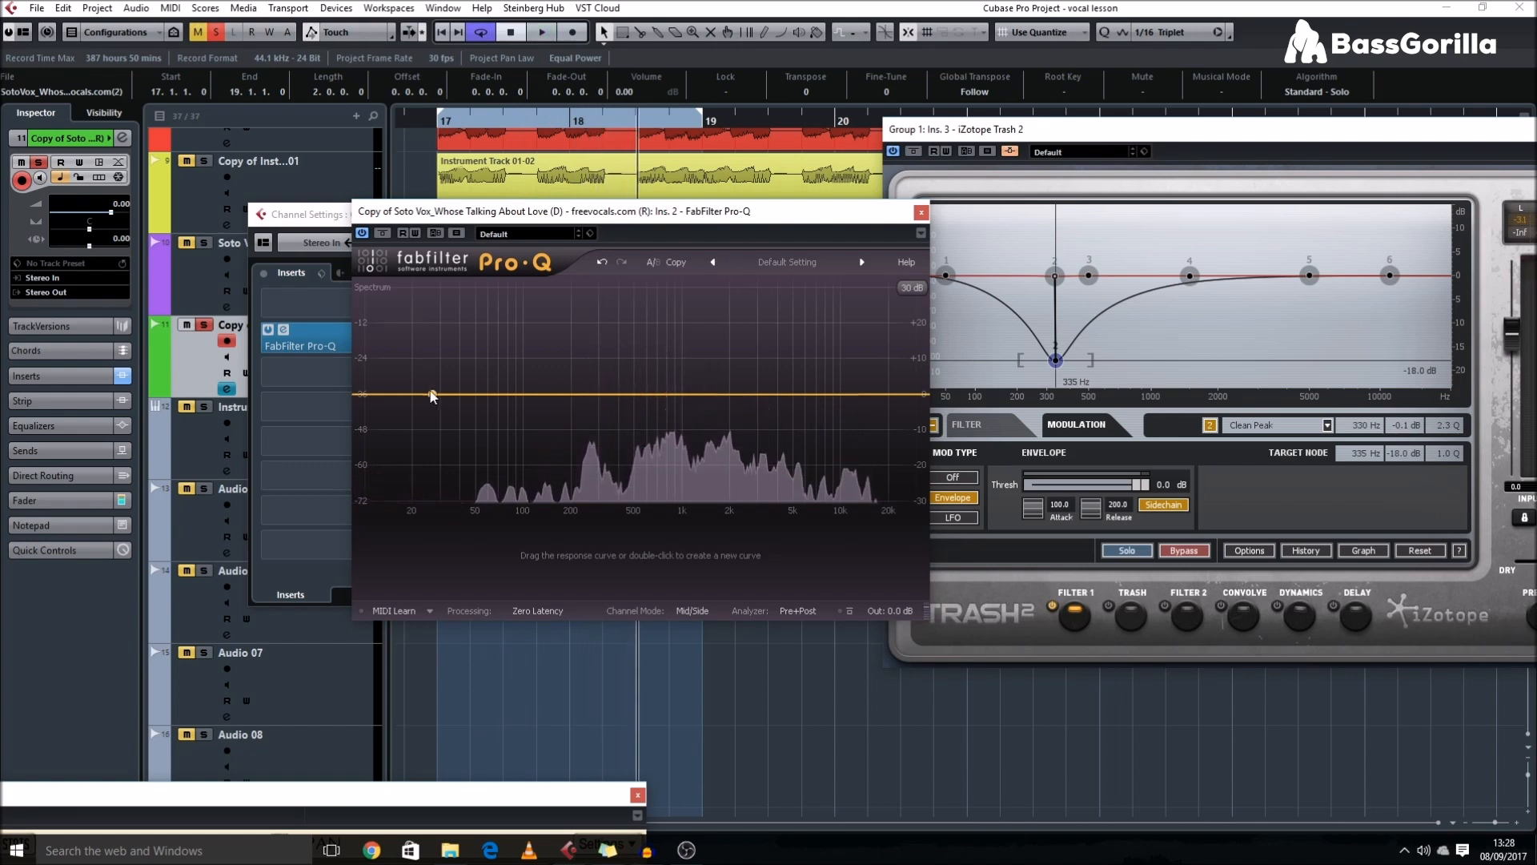
{"action": "left_click", "coordinate": [363, 394]}
{"action": "left_click", "coordinate": [494, 575]}
{"action": "left_click", "coordinate": [516, 647]}
{"action": "left_click_drag", "start_coordinate": [561, 570], "coordinate": [565, 541]}
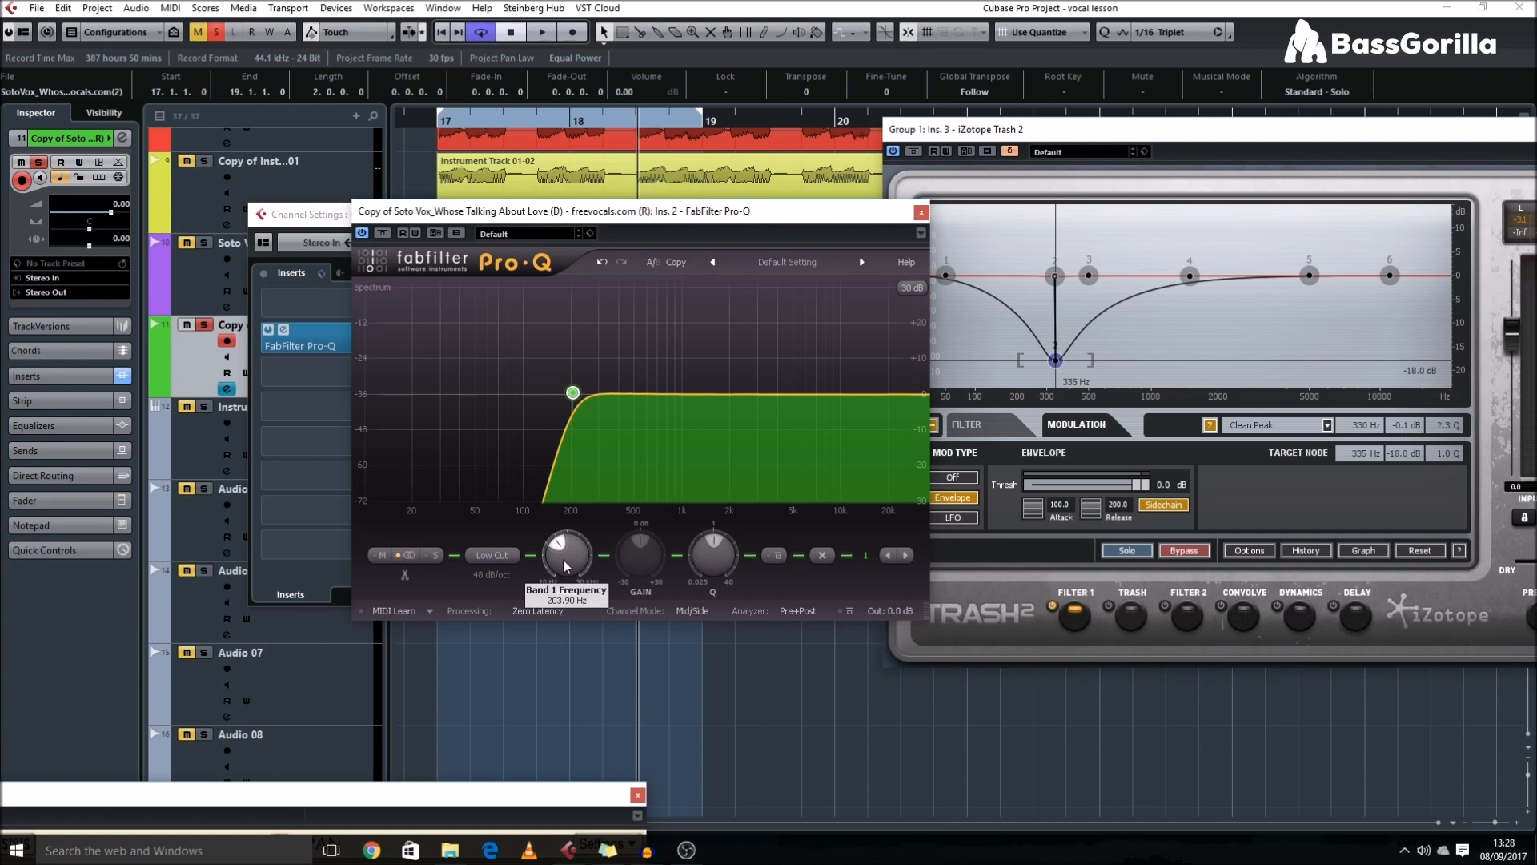
- Add a 48 dB/oct High Cut band in Pro-Q and set its frequency to 600 Hz
{"action": "left_click", "coordinate": [915, 393]}
{"action": "left_click_drag", "start_coordinate": [912, 394], "coordinate": [641, 396]}
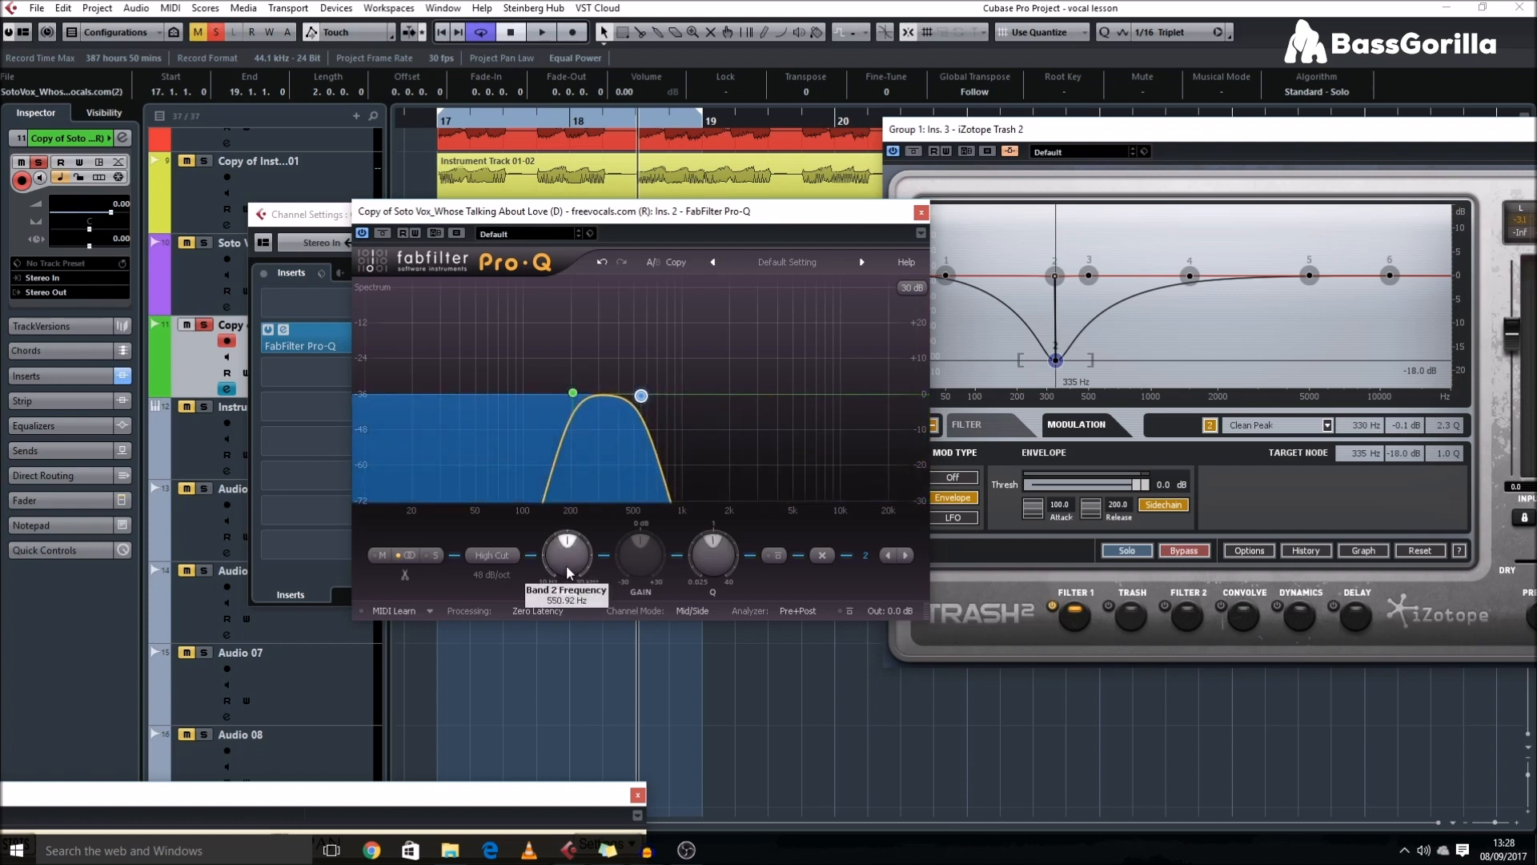
{"action": "type", "text": "600"}
{"action": "key", "text": "Return"}
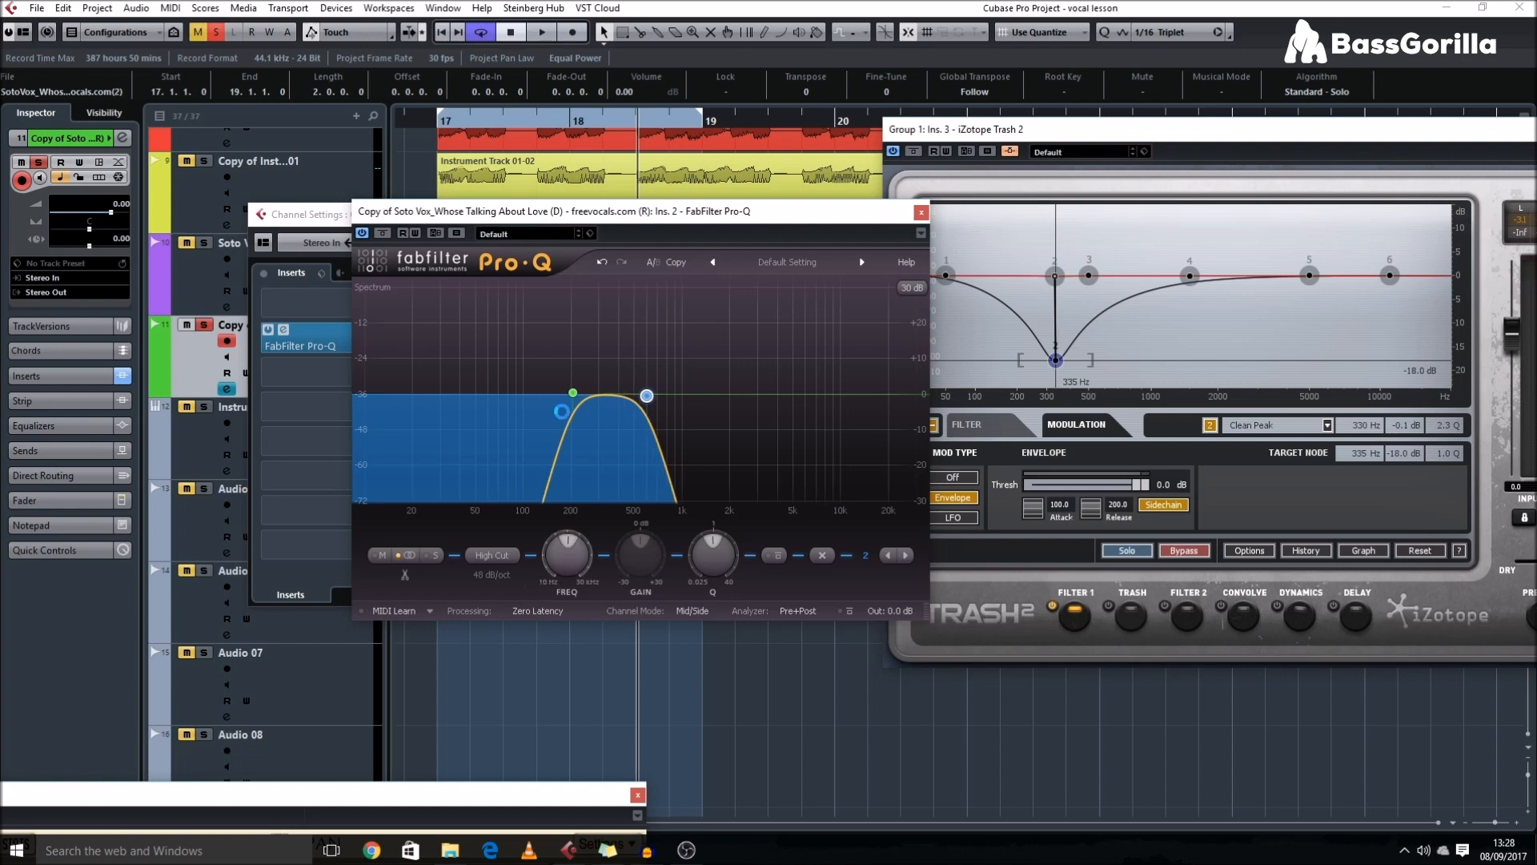
- Close Pro-Q, stop playback and route the green vocal copy's output to the side-chain of Trash 2 on Group 1
{"action": "left_click", "coordinate": [921, 212]}
{"action": "left_click_drag", "start_coordinate": [847, 225], "coordinate": [784, 468]}
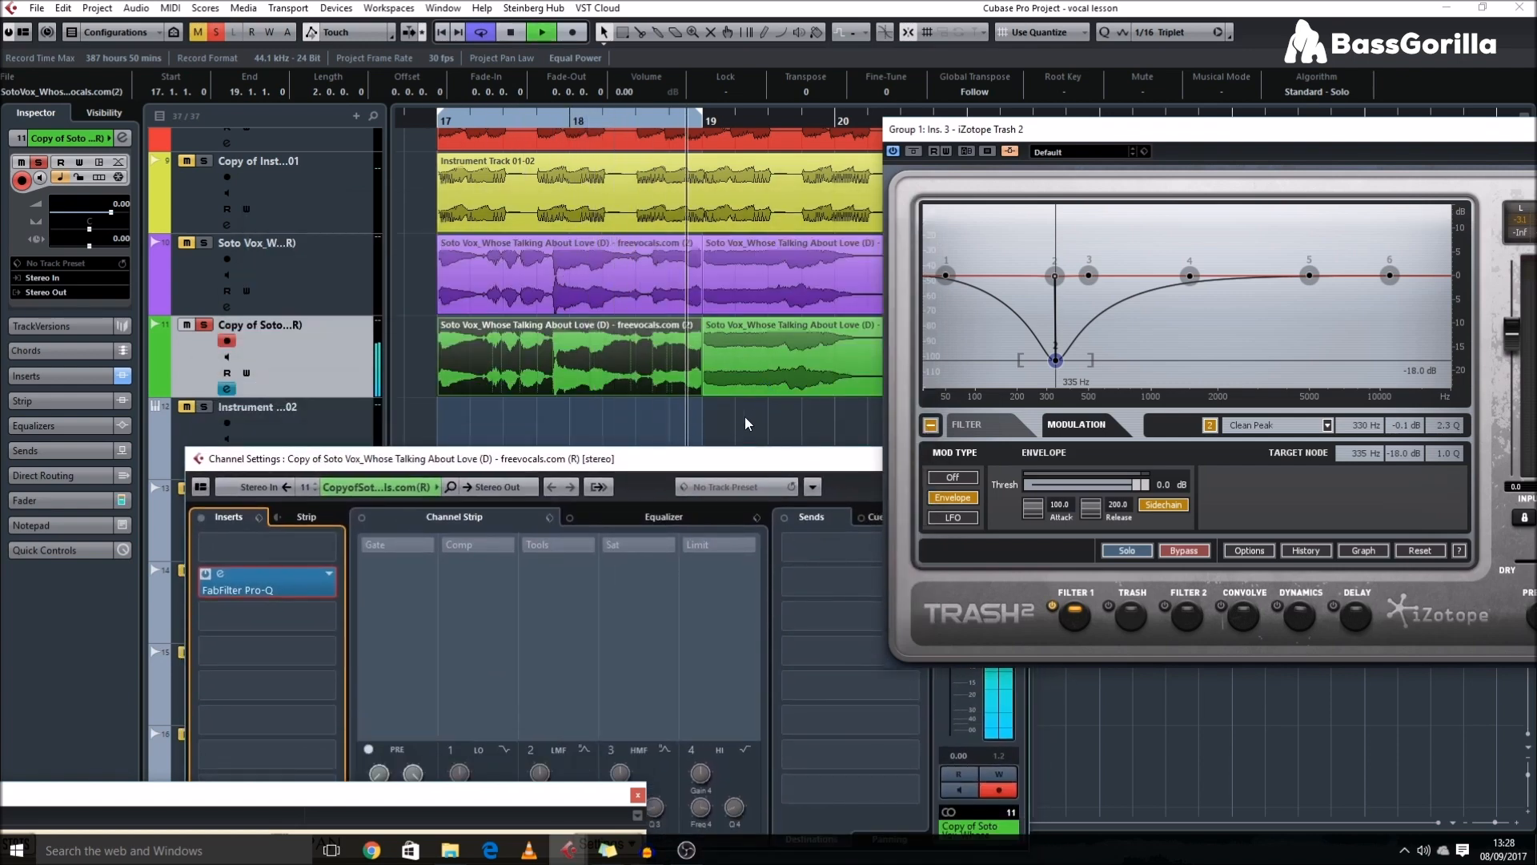
{"action": "key", "text": "space"}
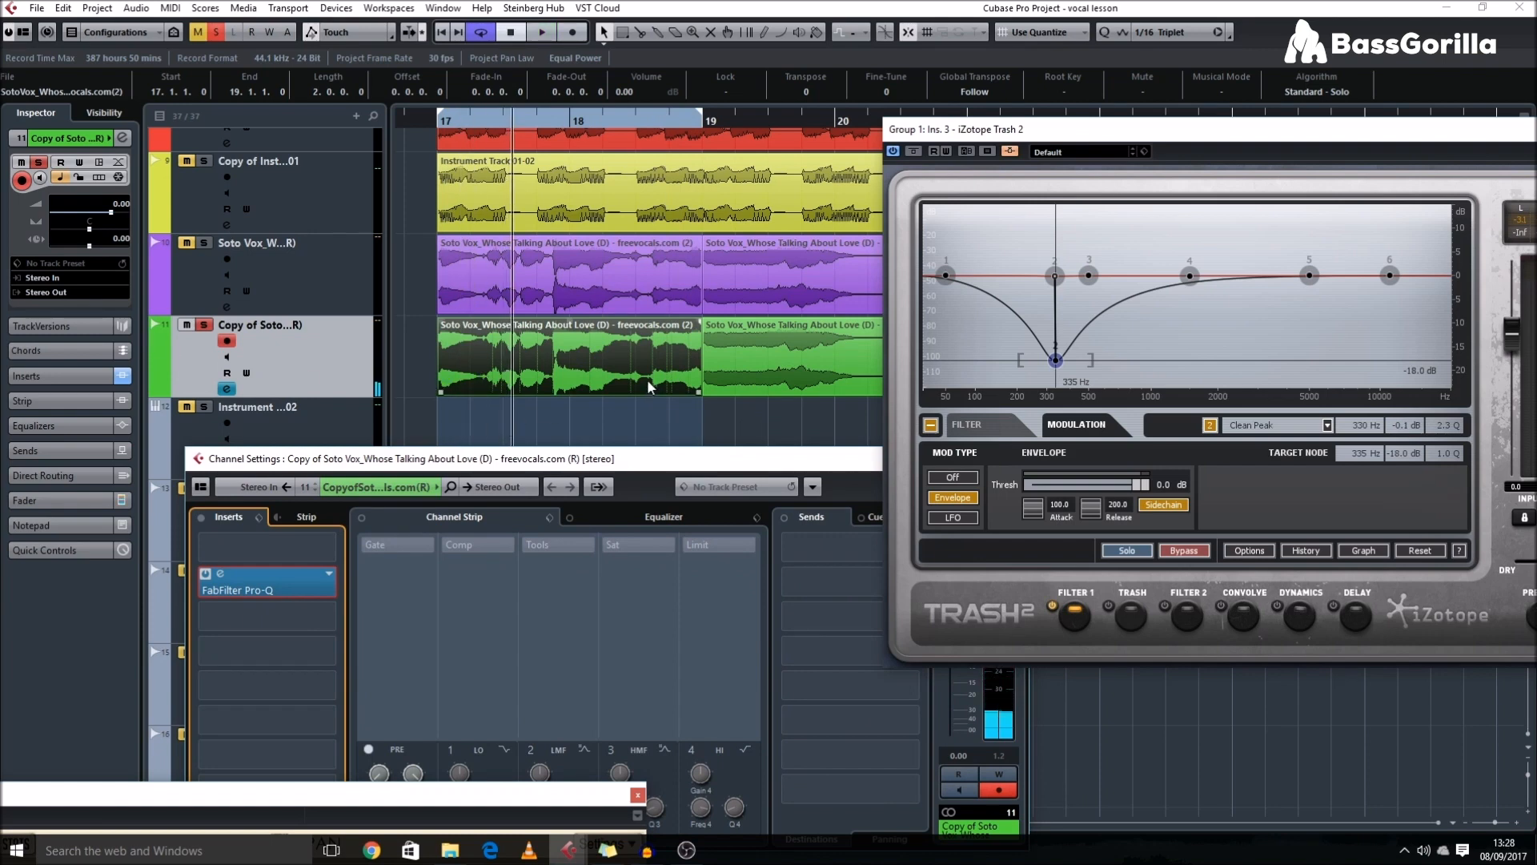
{"action": "left_click_drag", "start_coordinate": [959, 129], "coordinate": [753, 194]}
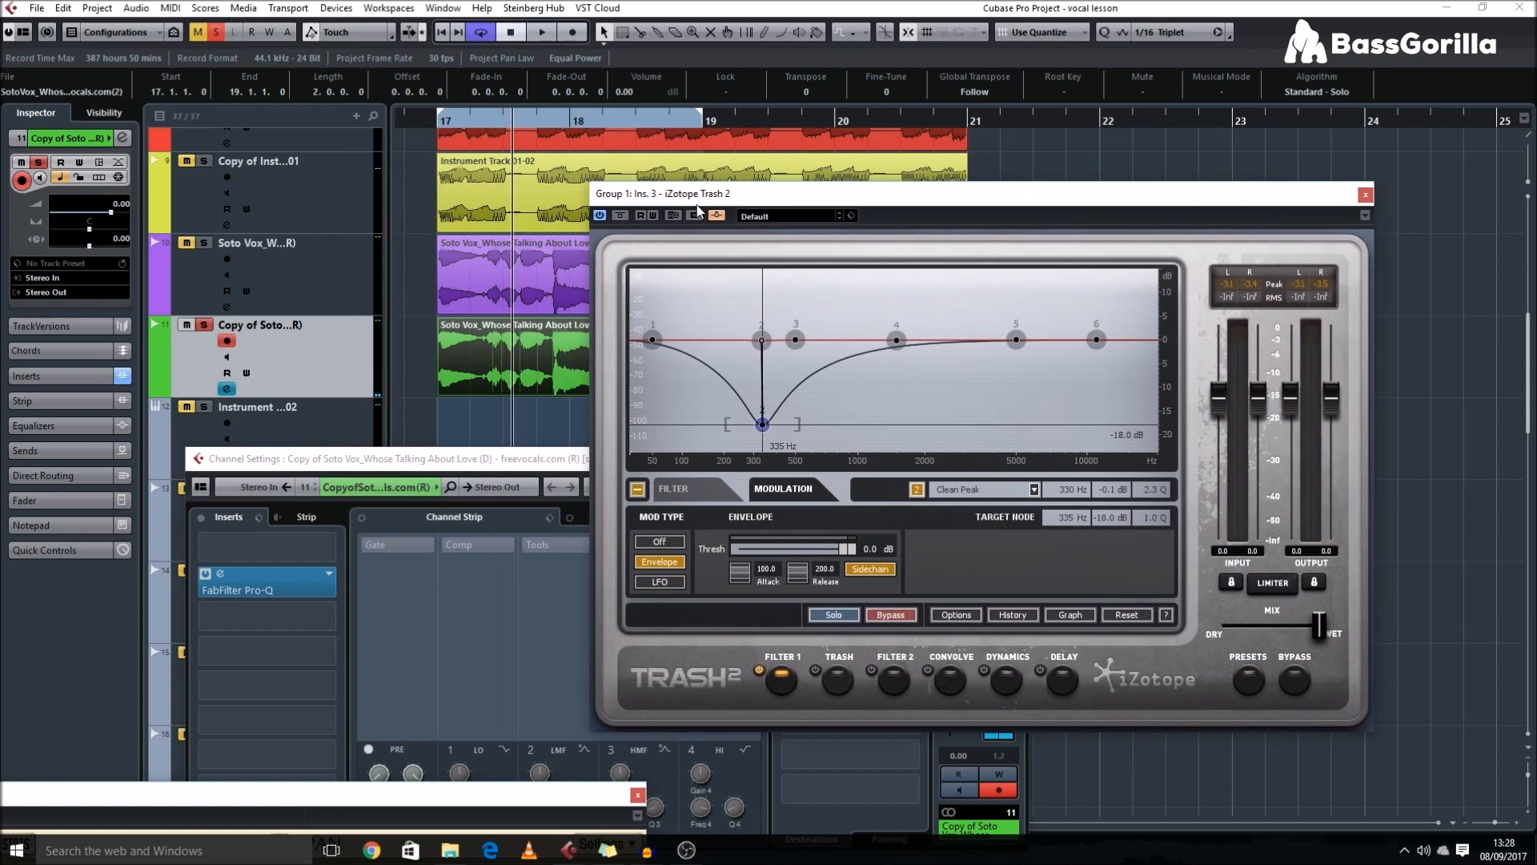
{"action": "left_click", "coordinate": [80, 293]}
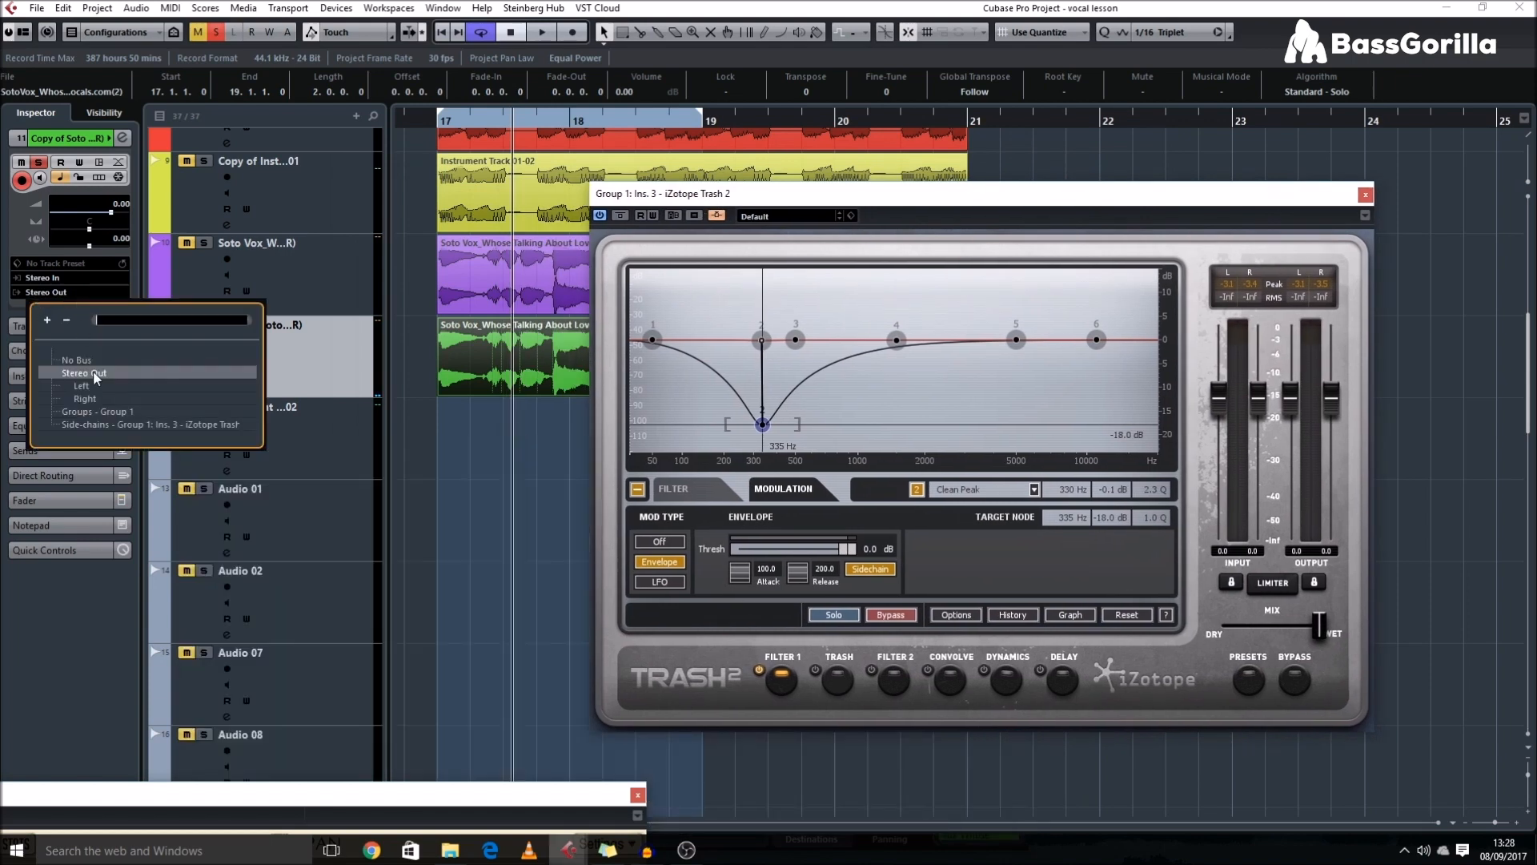
{"action": "left_click", "coordinate": [108, 423]}
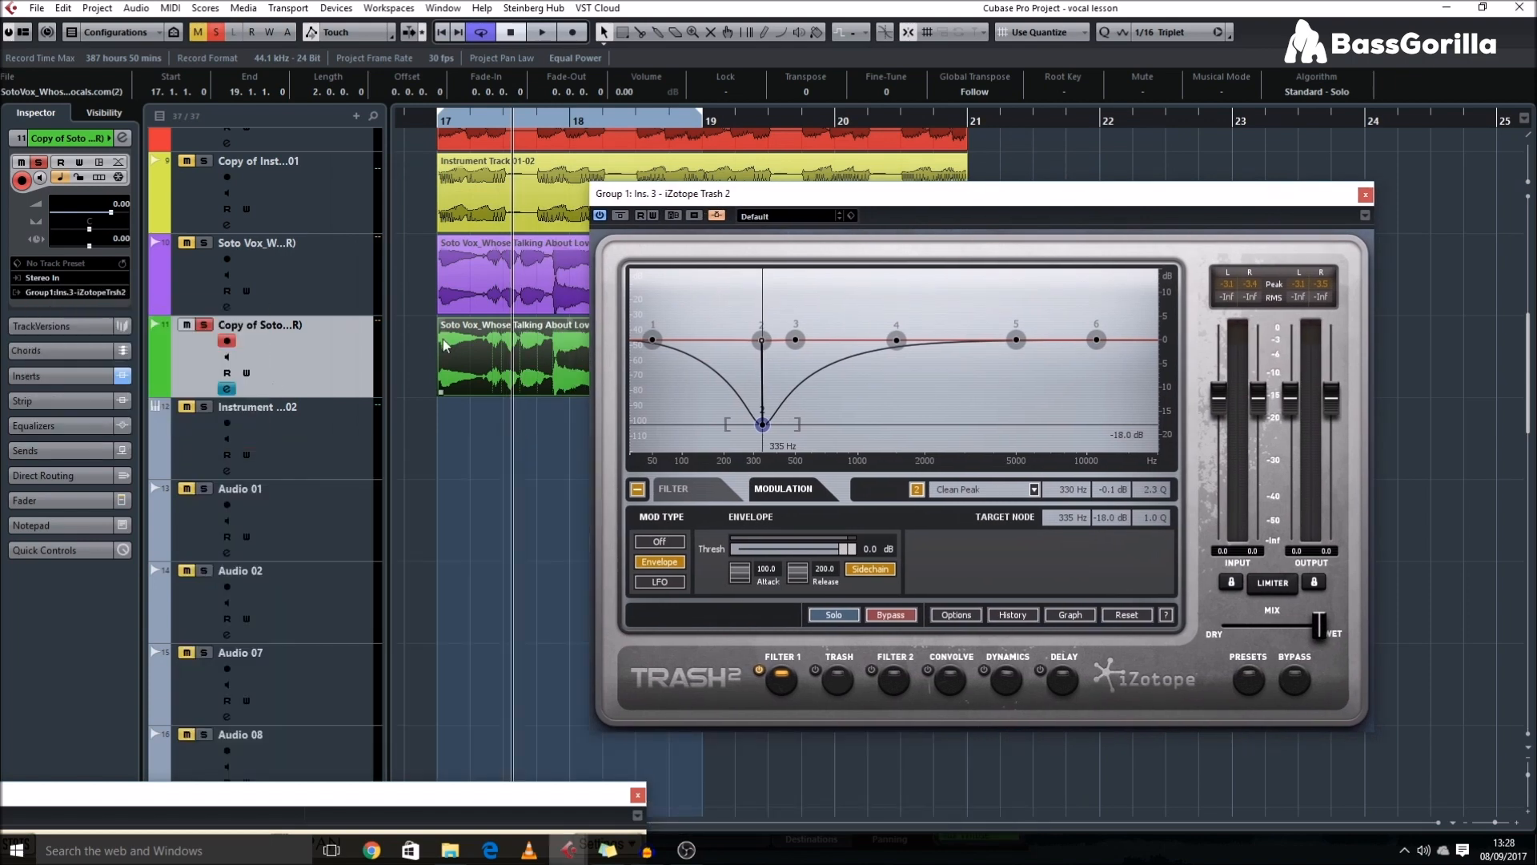
- Check node 2's start and target points in Trash 2 and lower the envelope threshold to -15.1 dB
{"action": "left_click_drag", "start_coordinate": [724, 199], "coordinate": [610, 173]}
{"action": "left_click_drag", "start_coordinate": [731, 165], "coordinate": [627, 251]}
{"action": "left_click", "coordinate": [543, 485]}
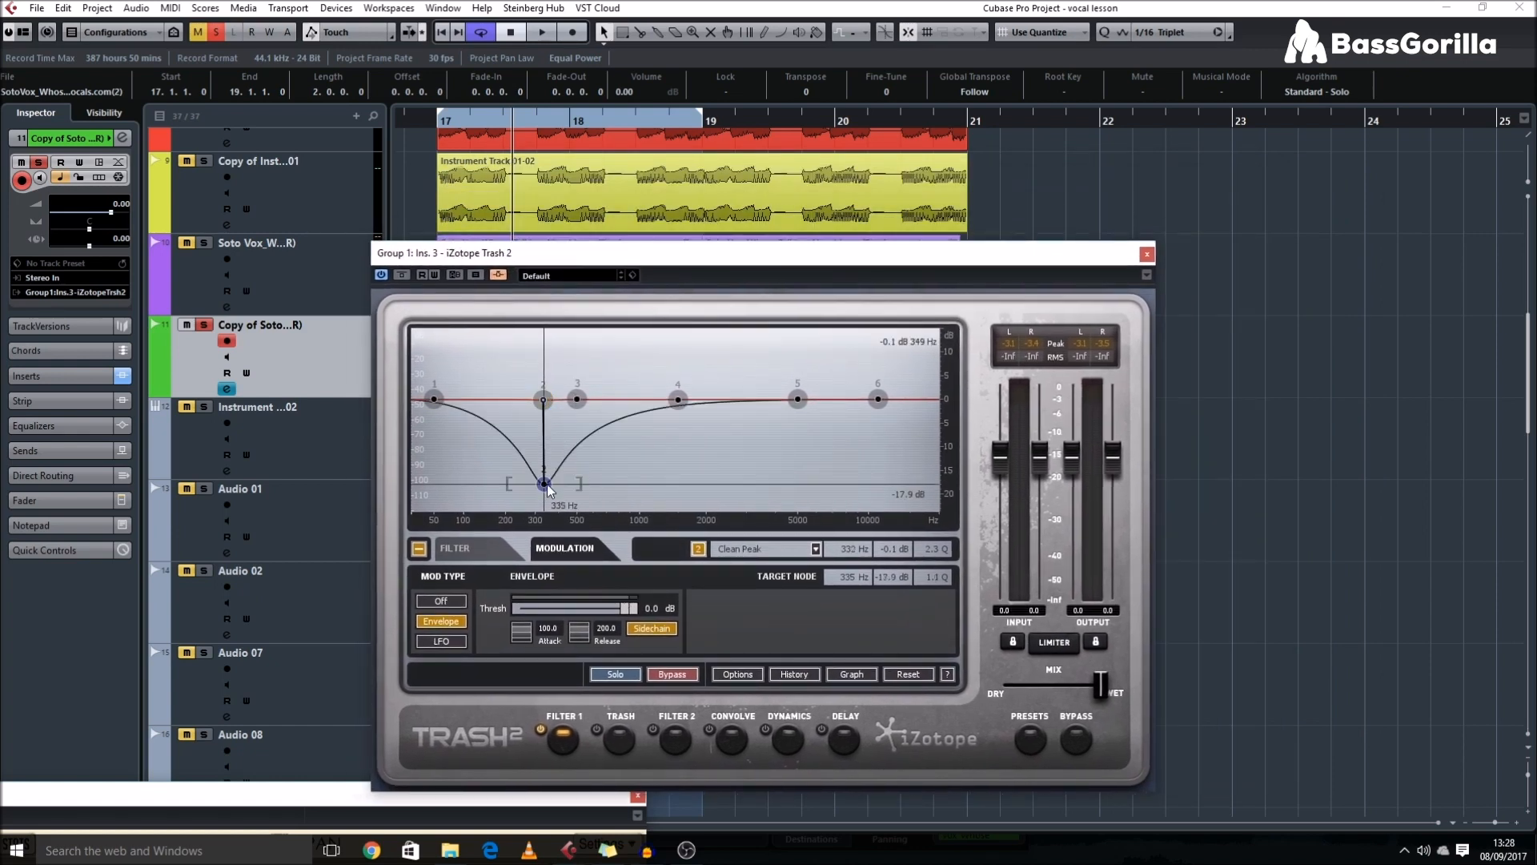
{"action": "left_click", "coordinate": [543, 400]}
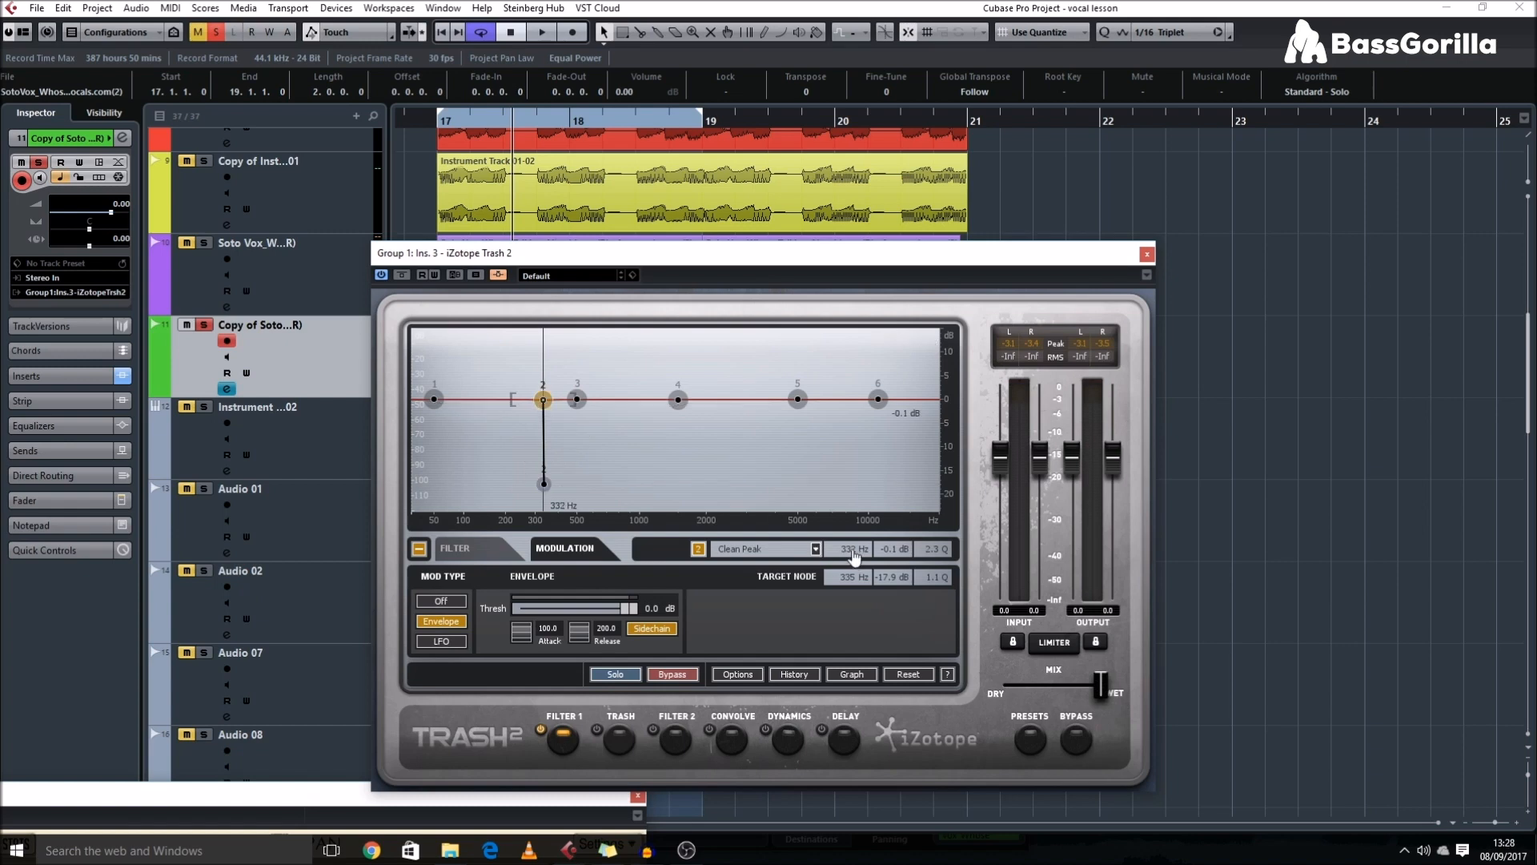
{"action": "left_click", "coordinate": [544, 483]}
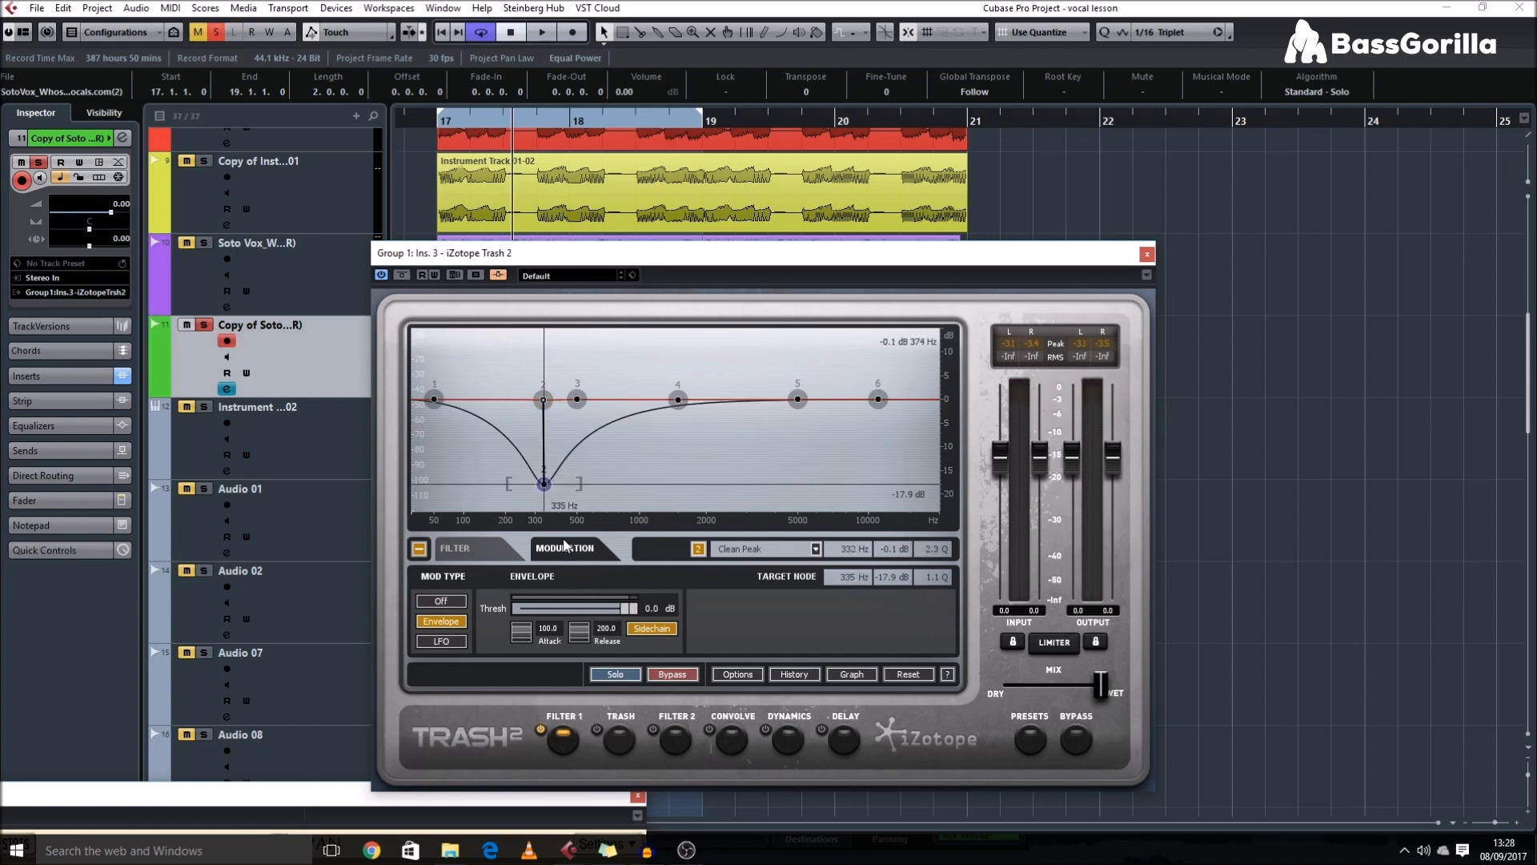
{"action": "left_click_drag", "start_coordinate": [631, 614], "coordinate": [587, 615]}
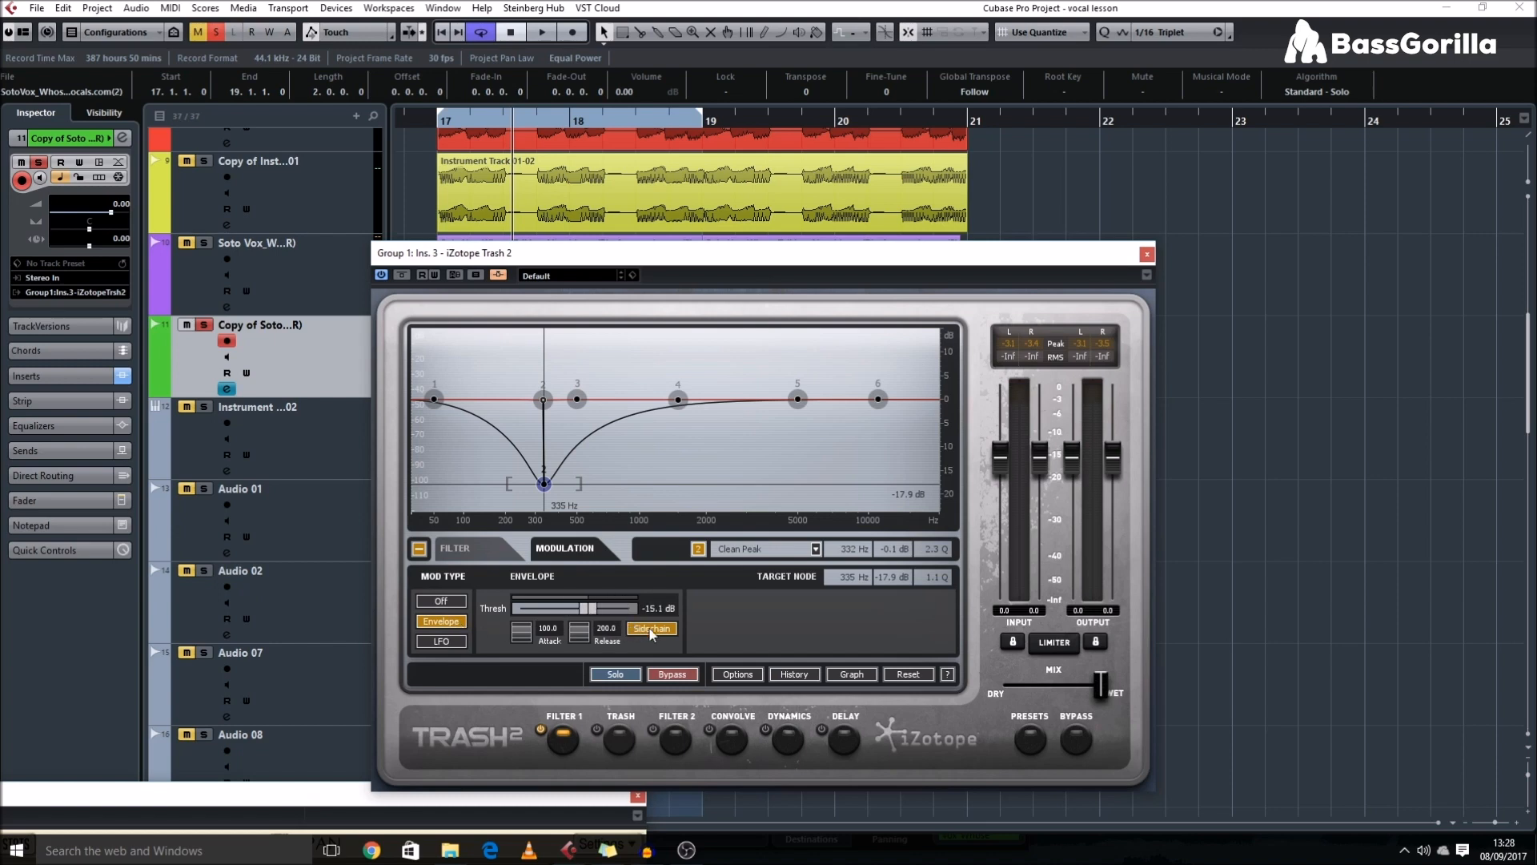
- Keep the envelope's Sidechain option enabled and set its attack to 10 and release to 67 while playing
{"action": "left_click", "coordinate": [657, 634]}
{"action": "left_click", "coordinate": [658, 634]}
{"action": "key", "text": "space"}
{"action": "left_click_drag", "start_coordinate": [554, 641], "coordinate": [583, 709]}
{"action": "left_click_drag", "start_coordinate": [606, 634], "coordinate": [606, 663]}
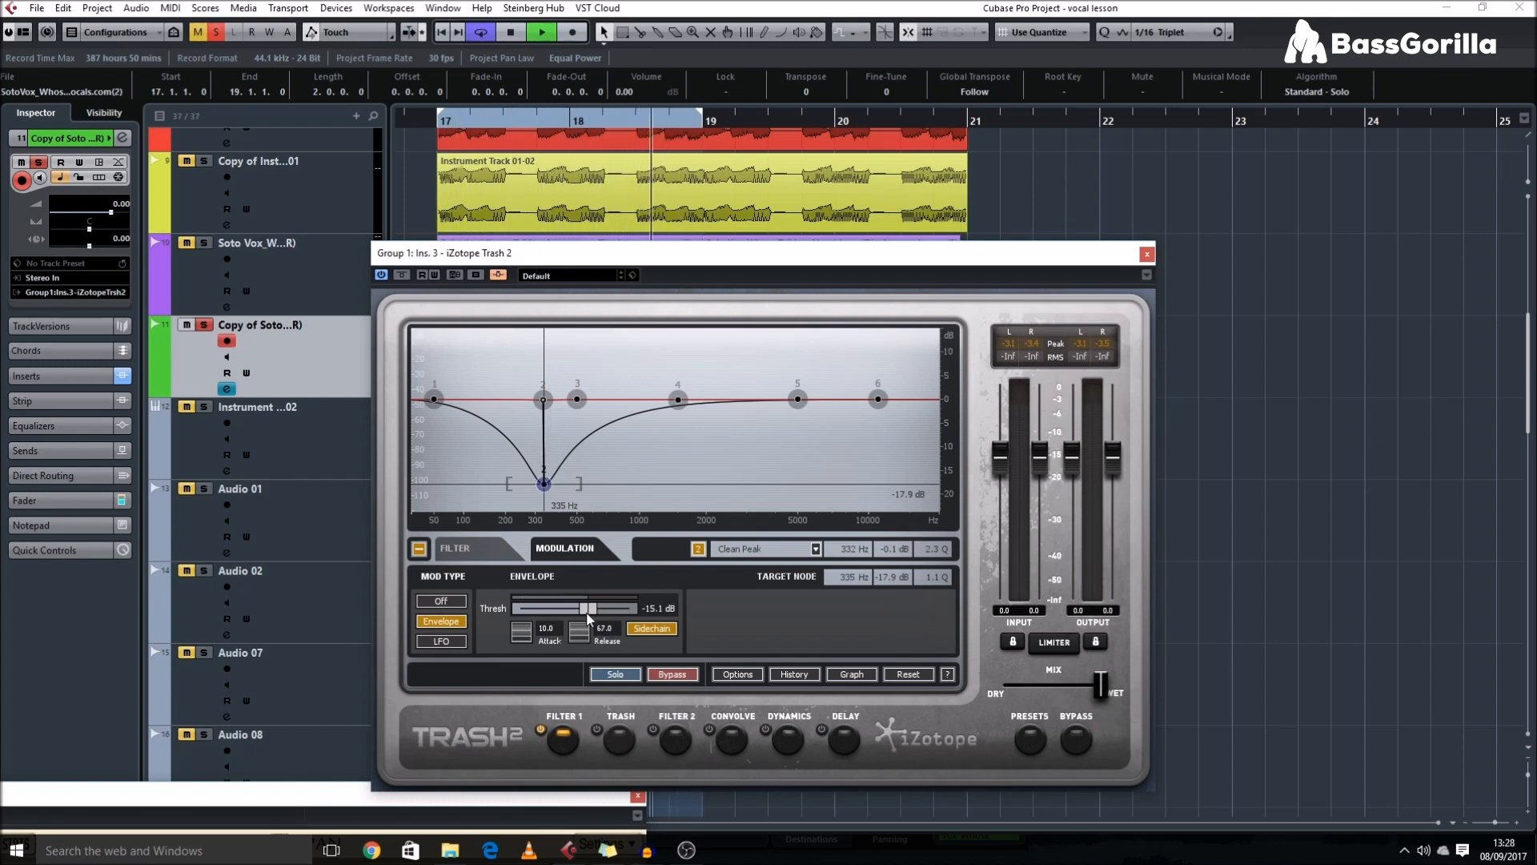
{"action": "key", "text": "space"}
{"action": "left_click_drag", "start_coordinate": [505, 254], "coordinate": [691, 293]}
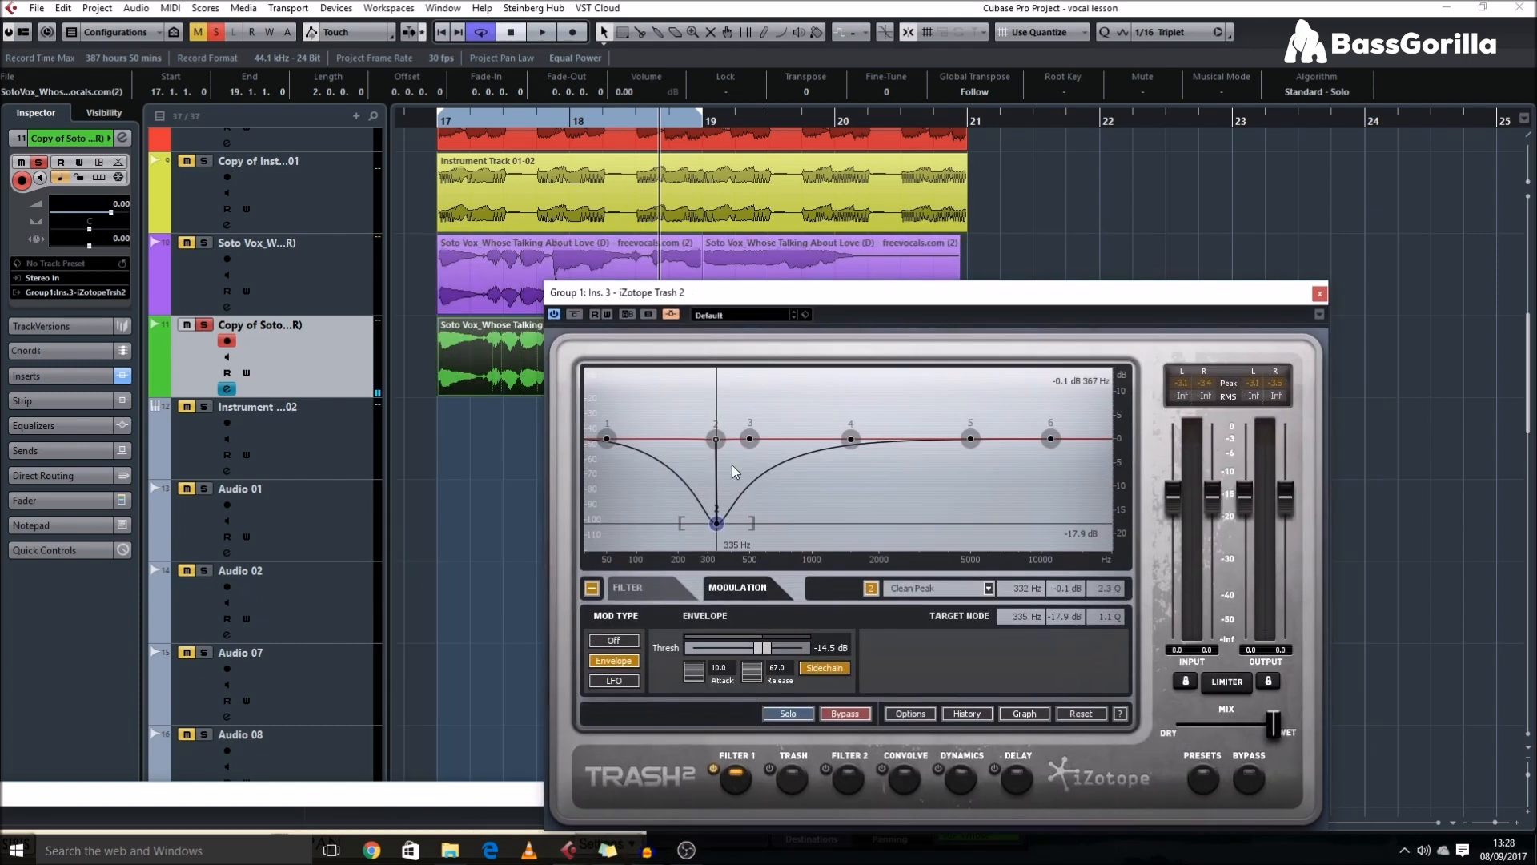
{"action": "left_click", "coordinate": [715, 440]}
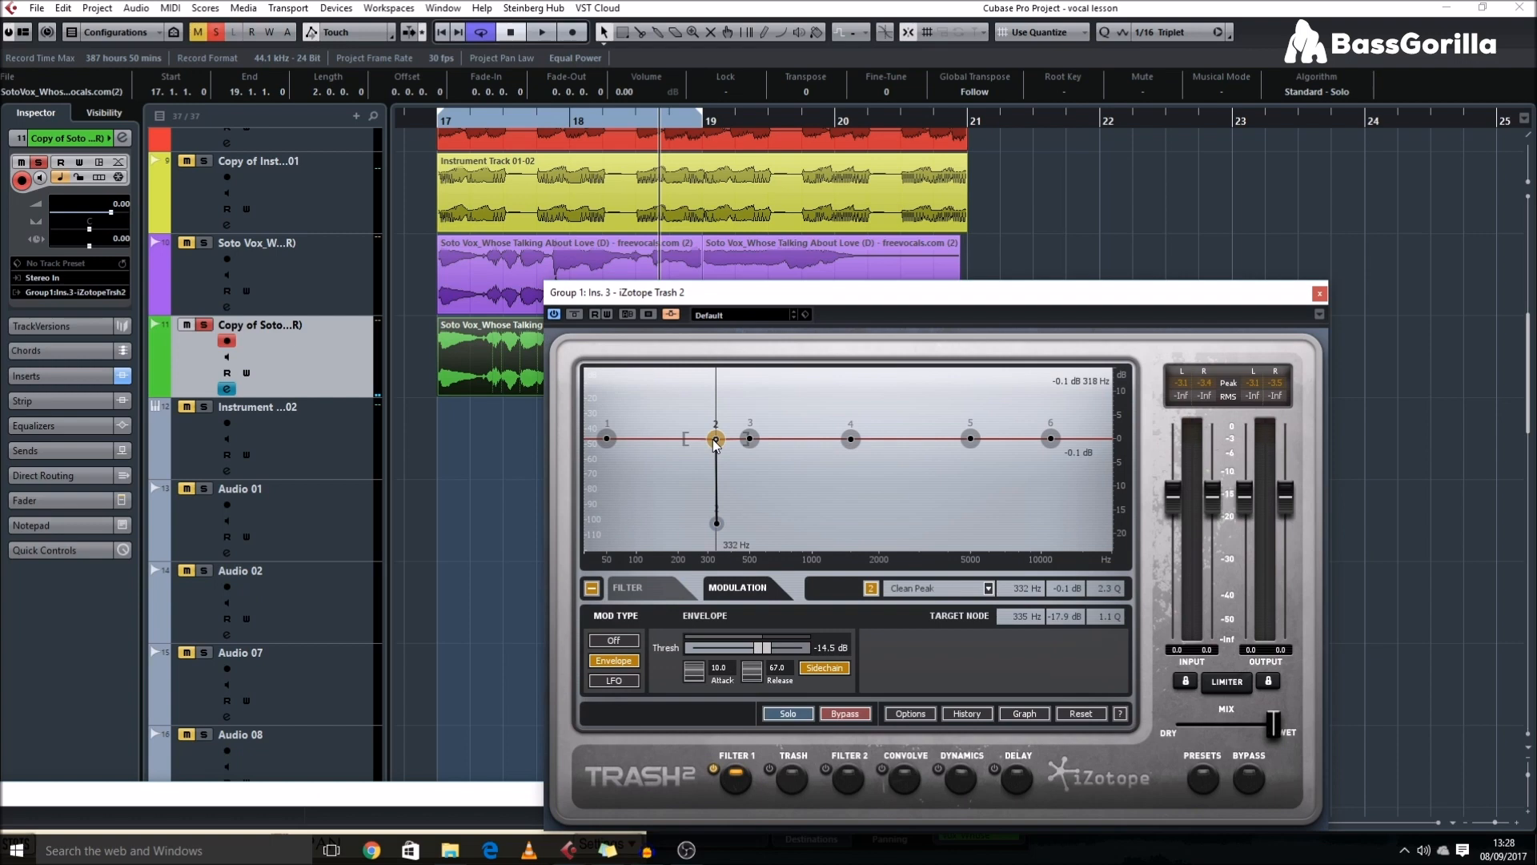
{"action": "left_click", "coordinate": [716, 524]}
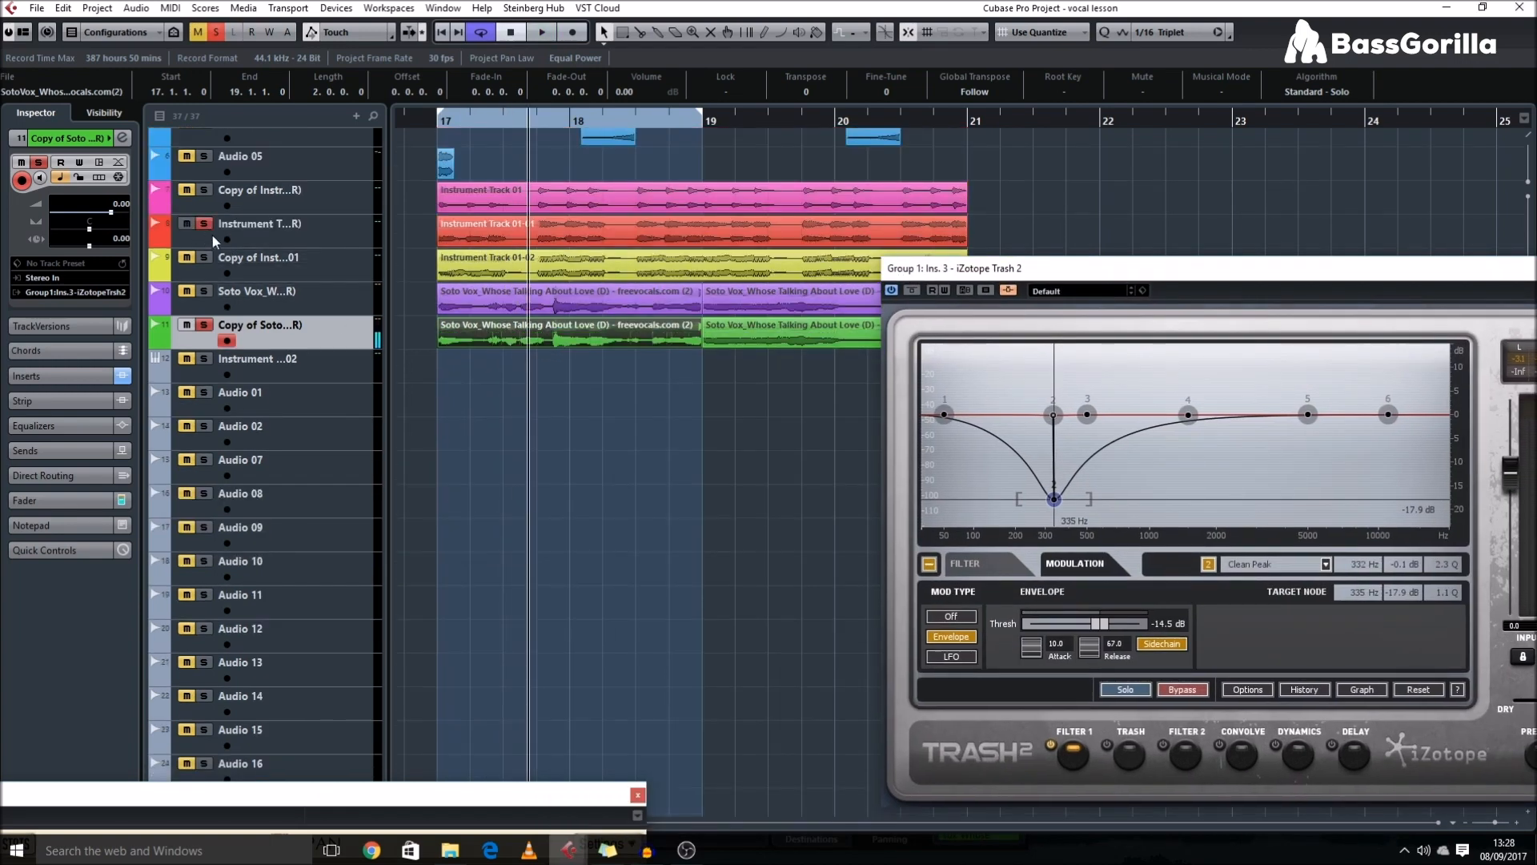
- Select the pink and red instrument clips and play them with Trash 2 in view
{"action": "left_click", "coordinate": [426, 199]}
{"action": "left_click_drag", "start_coordinate": [427, 206], "coordinate": [515, 249]}
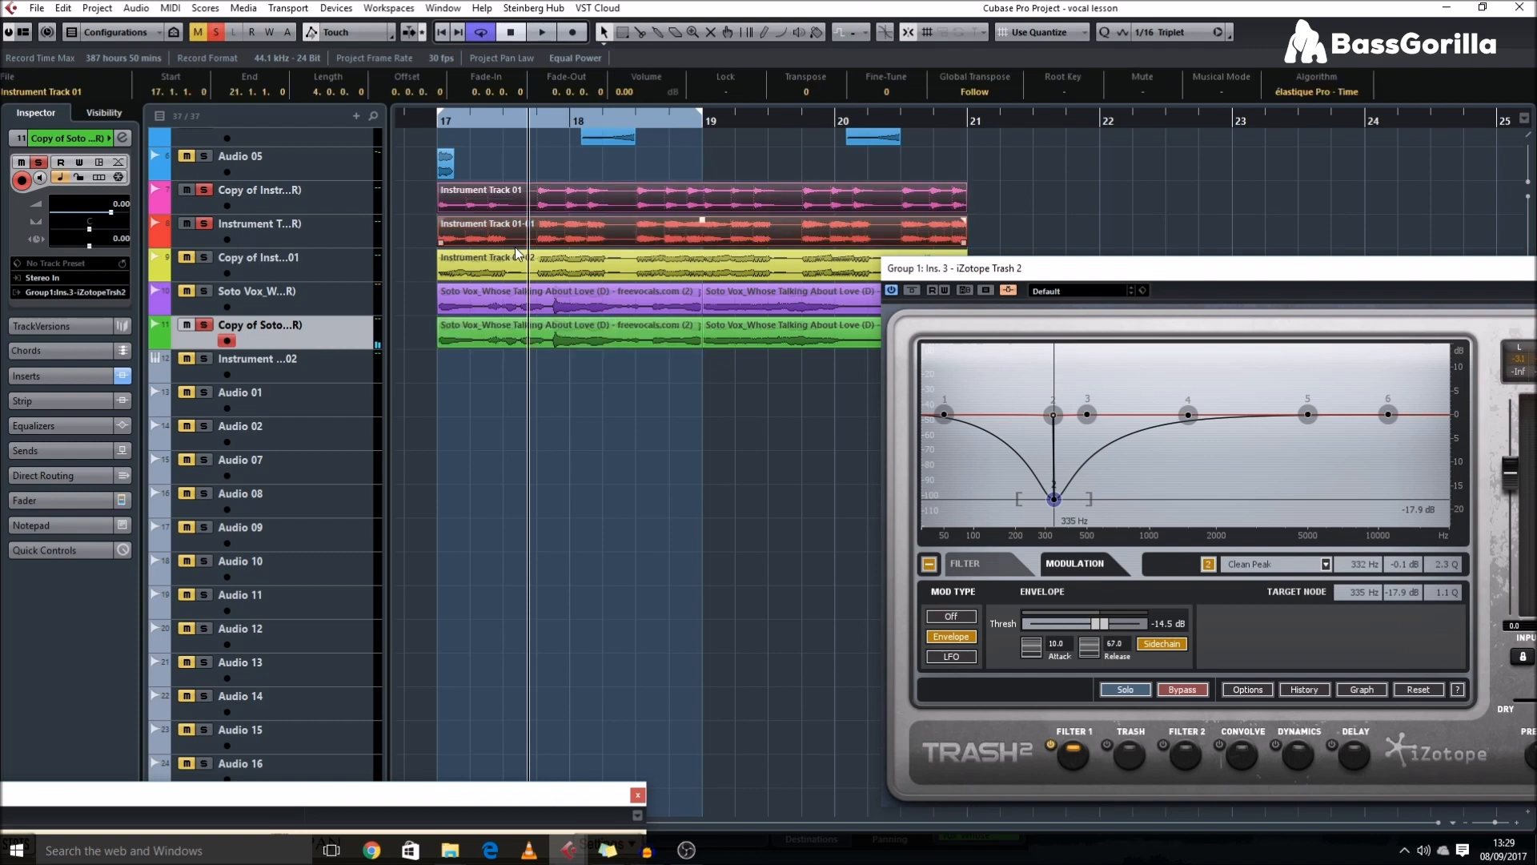
{"action": "left_click_drag", "start_coordinate": [979, 279], "coordinate": [581, 268]}
{"action": "key", "text": "space"}
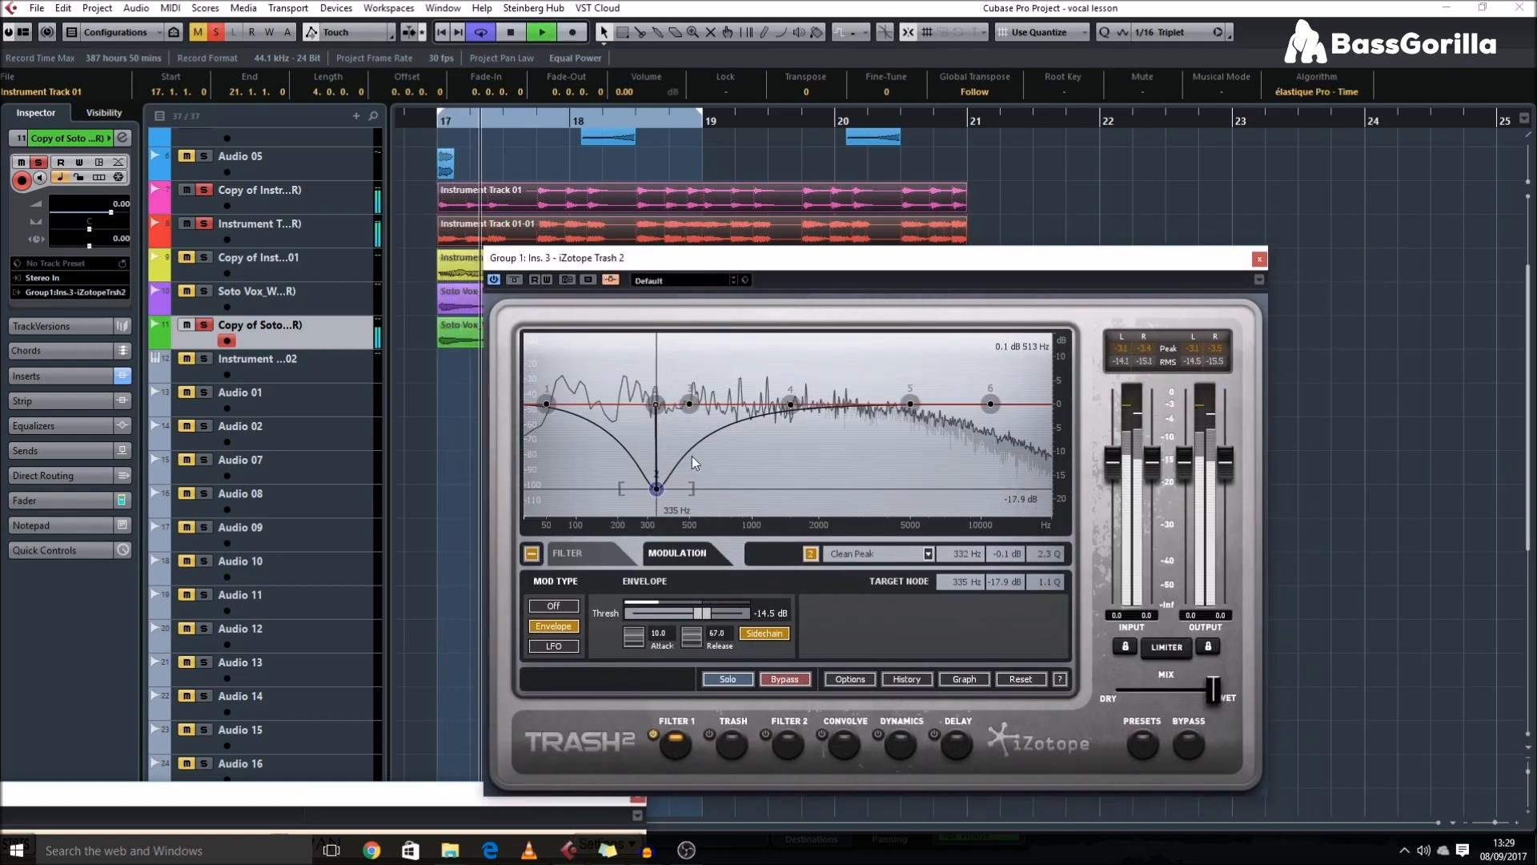
- Adjust the Trash 2 envelope during playback to a threshold of -17.8 dB and an attack of 52
{"action": "left_click_drag", "start_coordinate": [702, 614], "coordinate": [659, 614]}
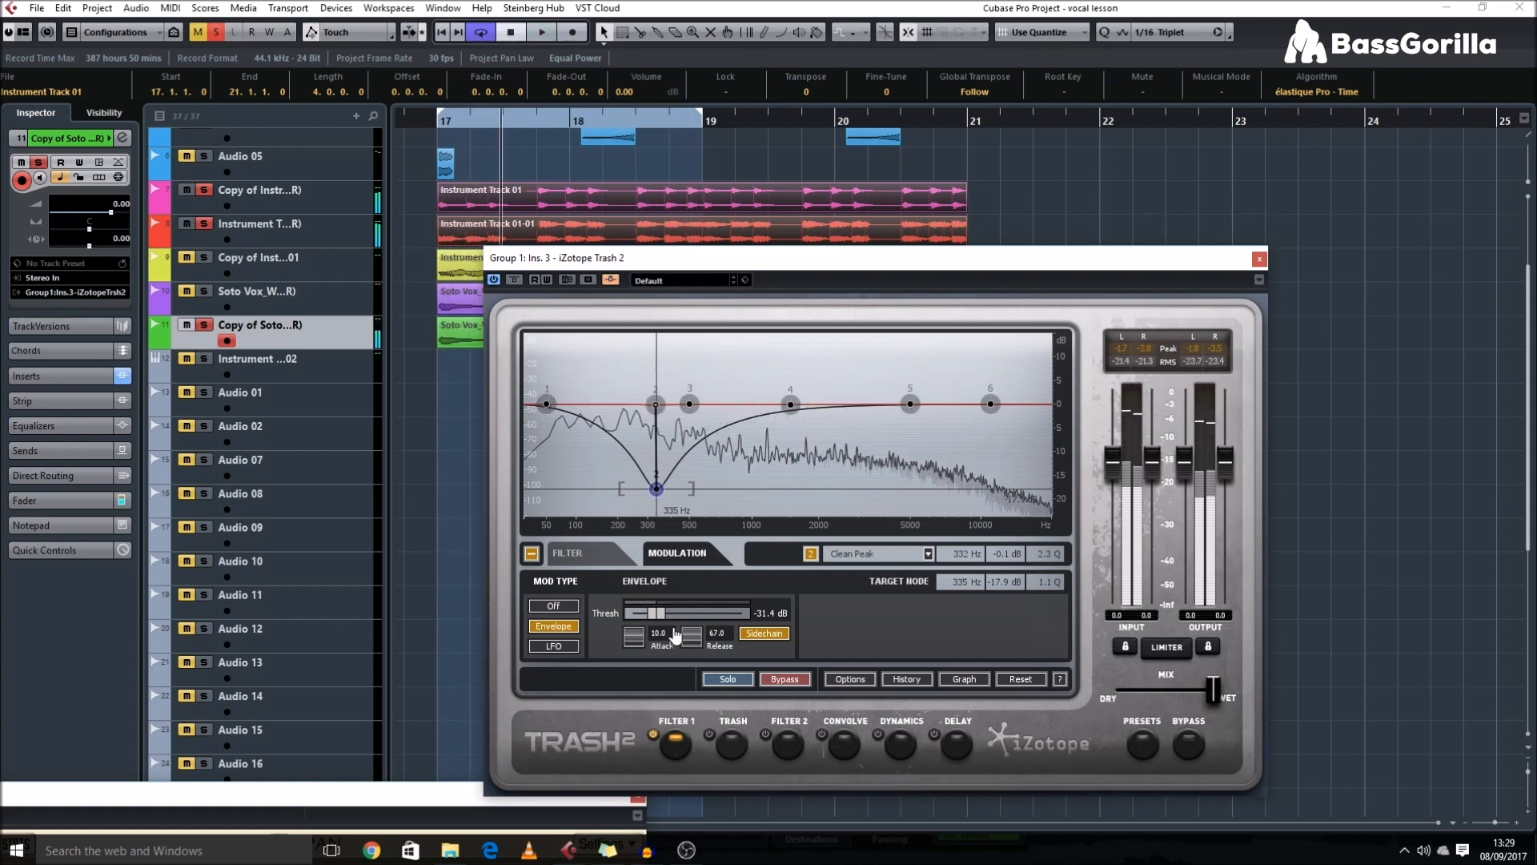
{"action": "key", "text": "space"}
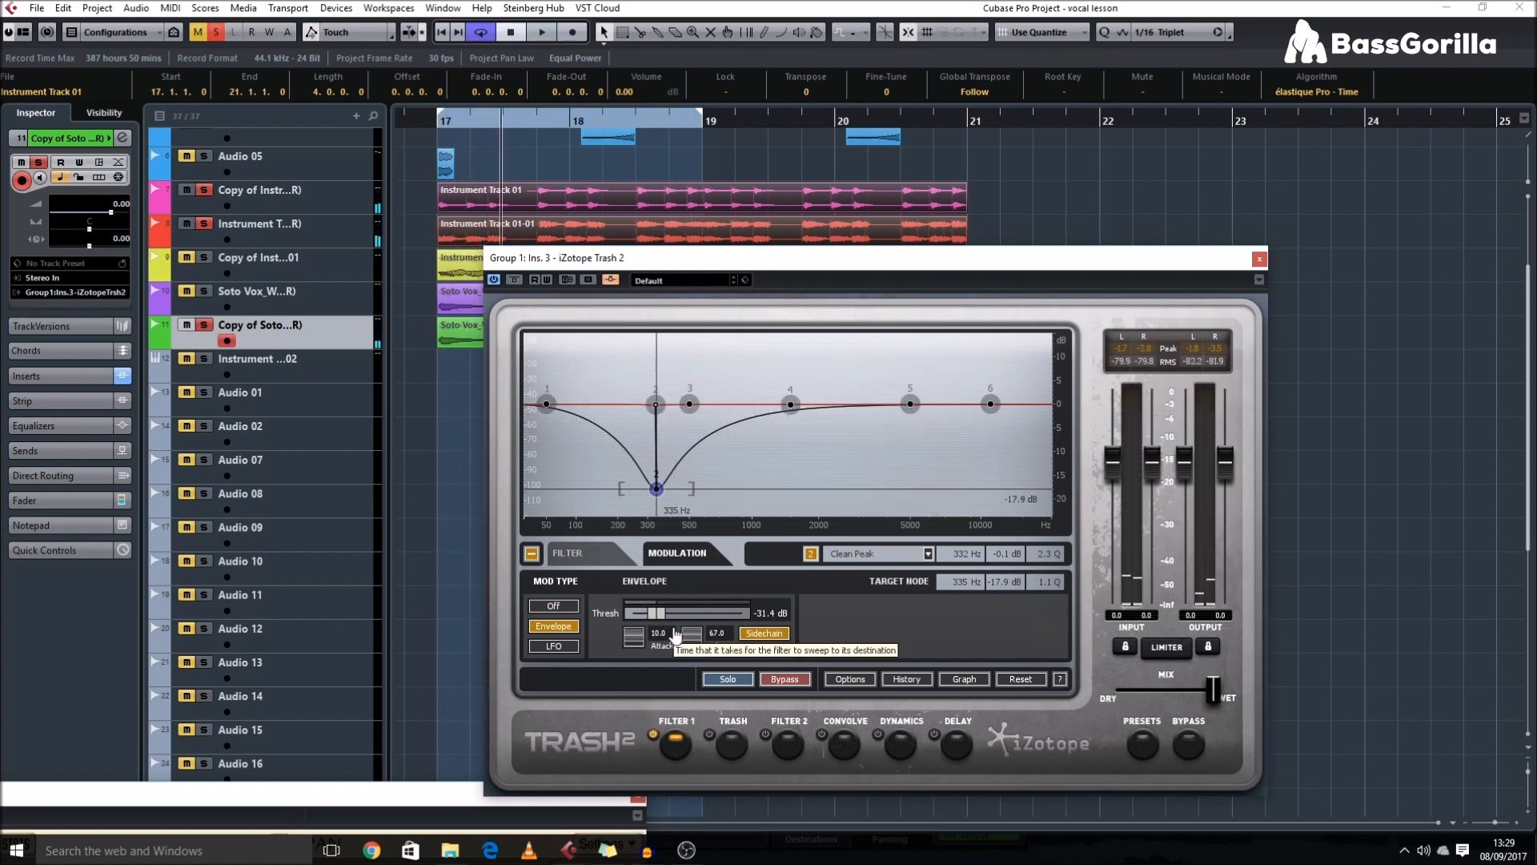
{"action": "key", "text": "space"}
{"action": "left_click_drag", "start_coordinate": [658, 615], "coordinate": [690, 619]}
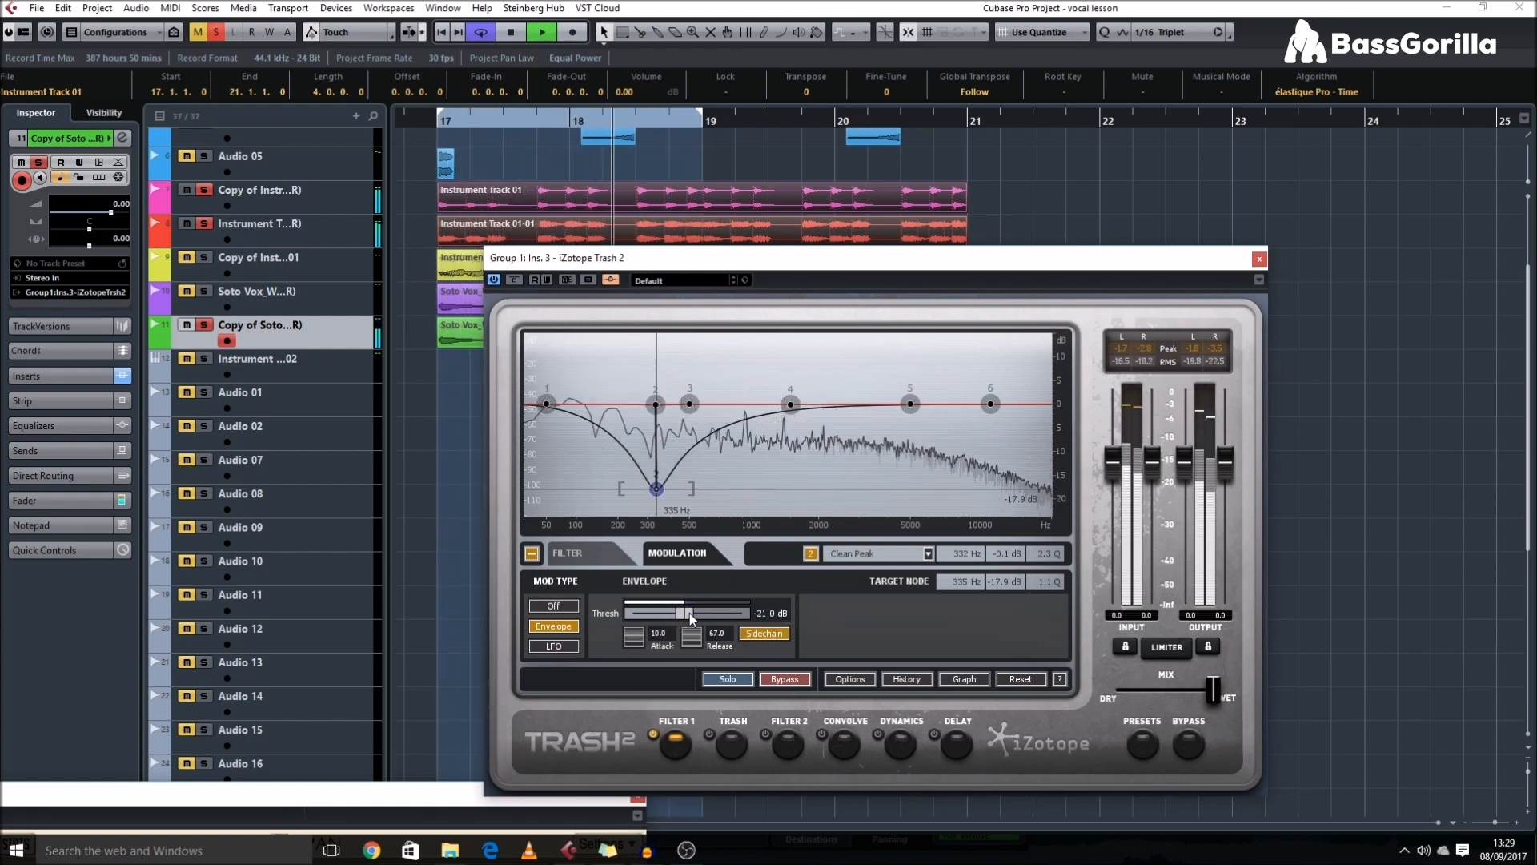
{"action": "left_click_drag", "start_coordinate": [690, 617], "coordinate": [700, 590]}
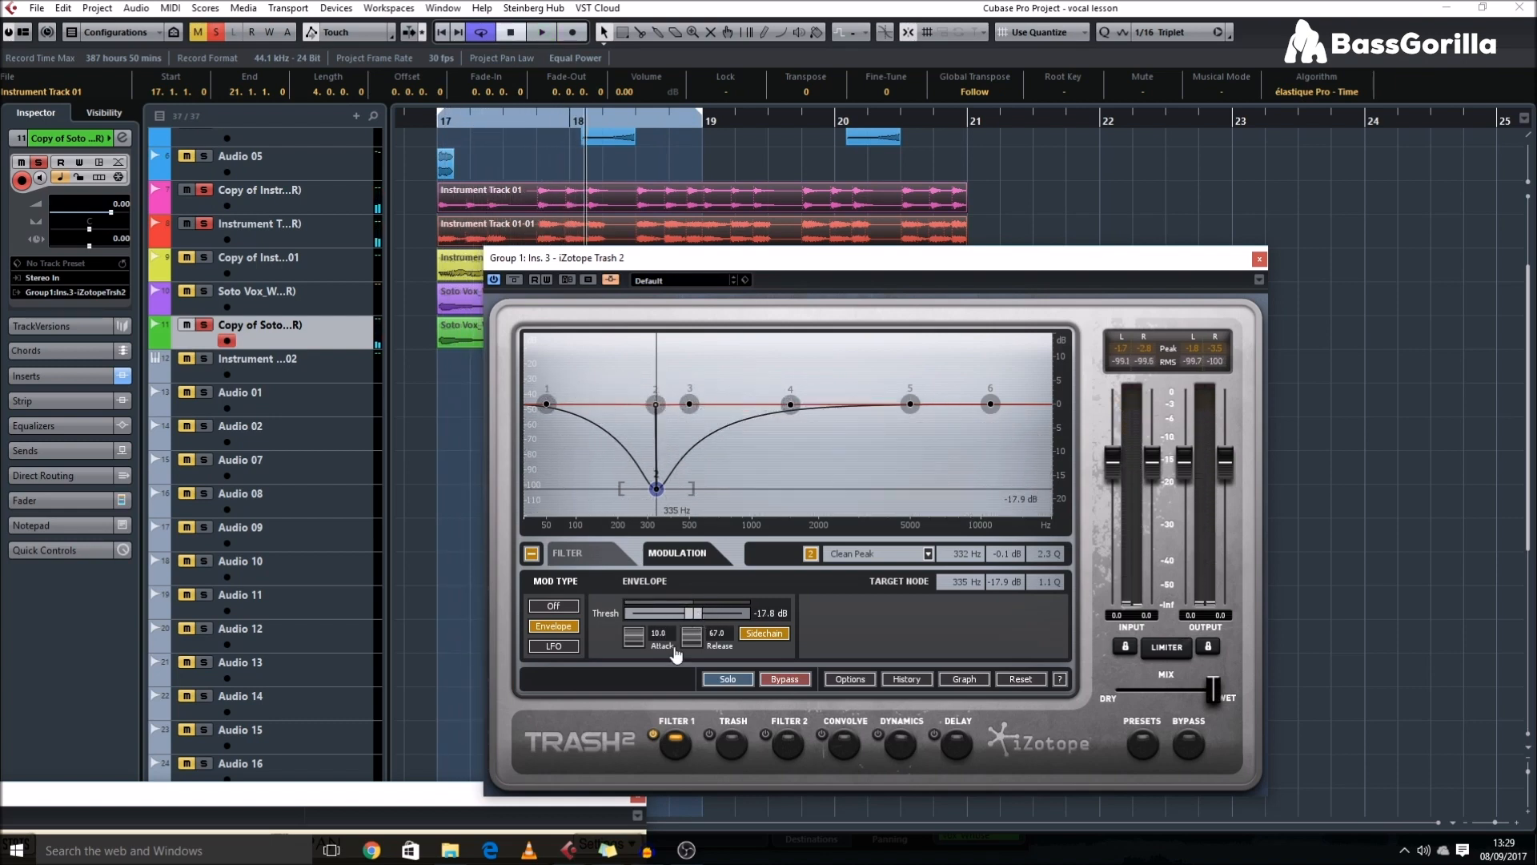
{"action": "key", "text": "KP_1"}
{"action": "key", "text": "space"}
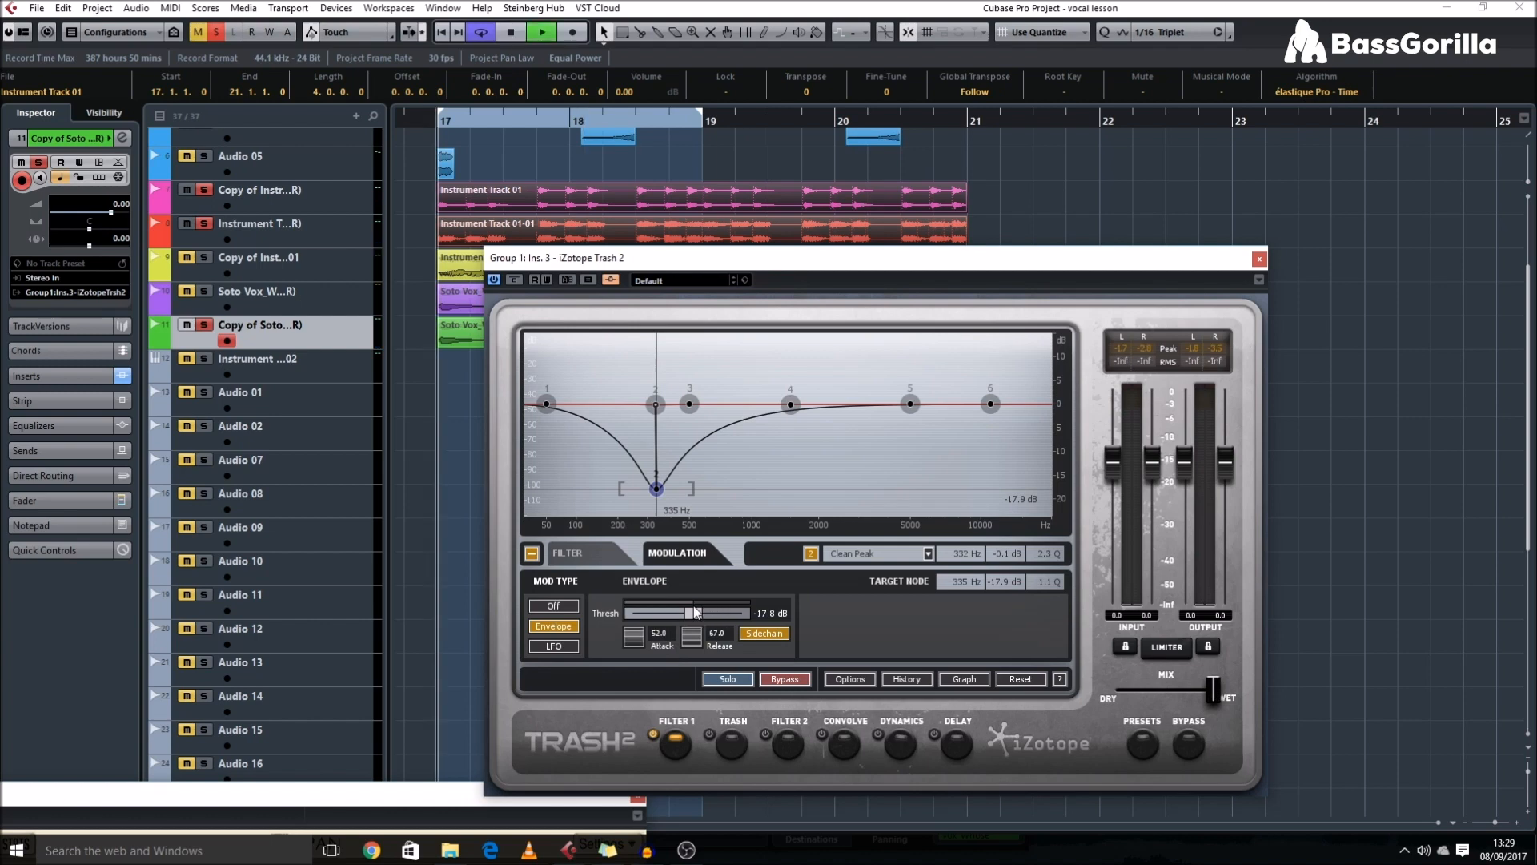
{"action": "key", "text": "space"}
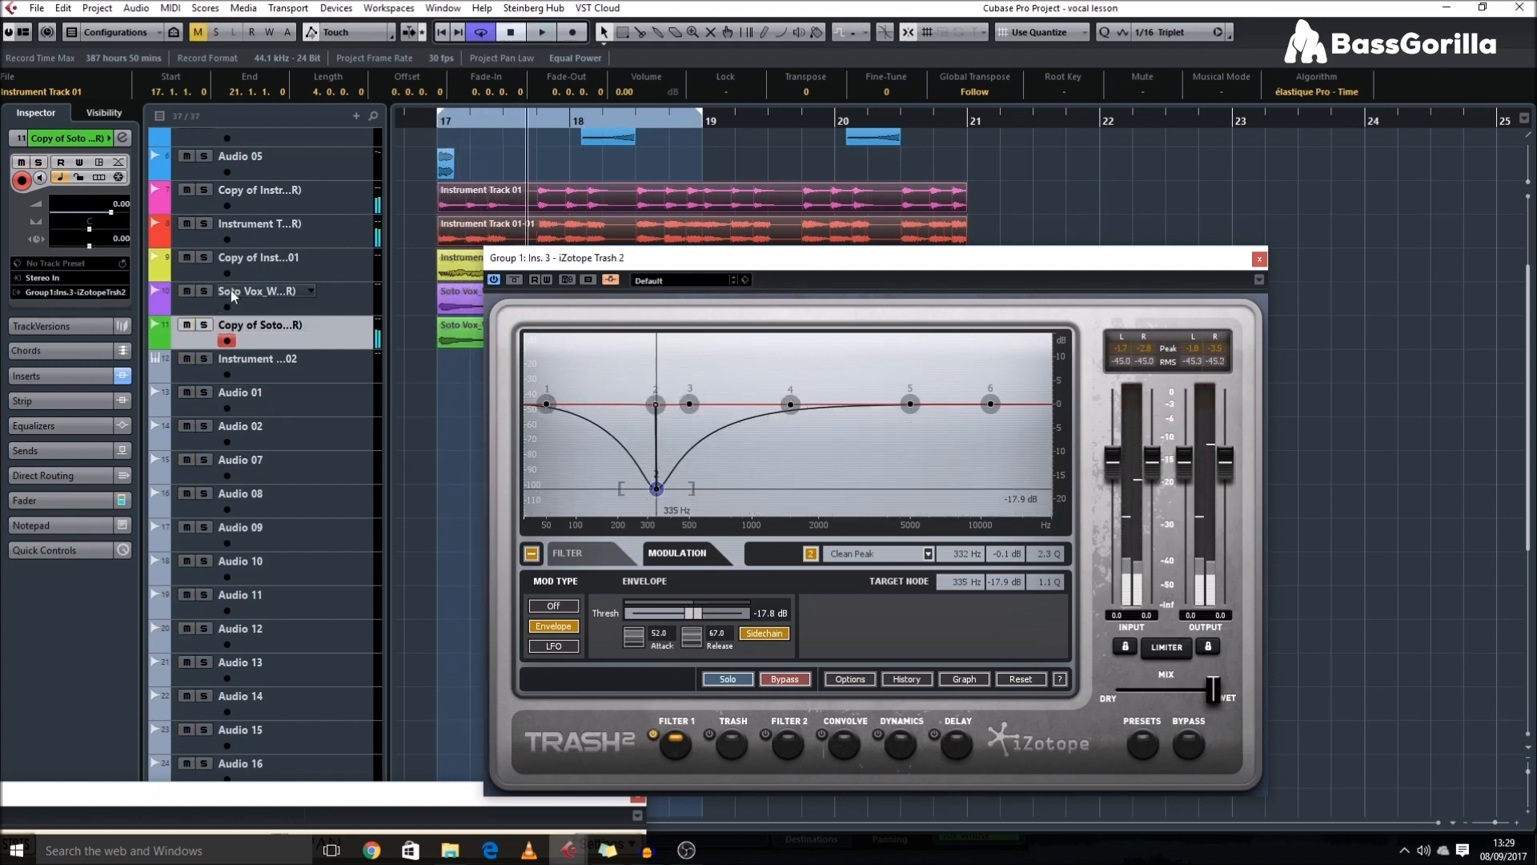
- Extend the loop range to bar 21, select the red, yellow and vocal clips, and play the full mix
{"action": "left_click_drag", "start_coordinate": [704, 119], "coordinate": [966, 119]}
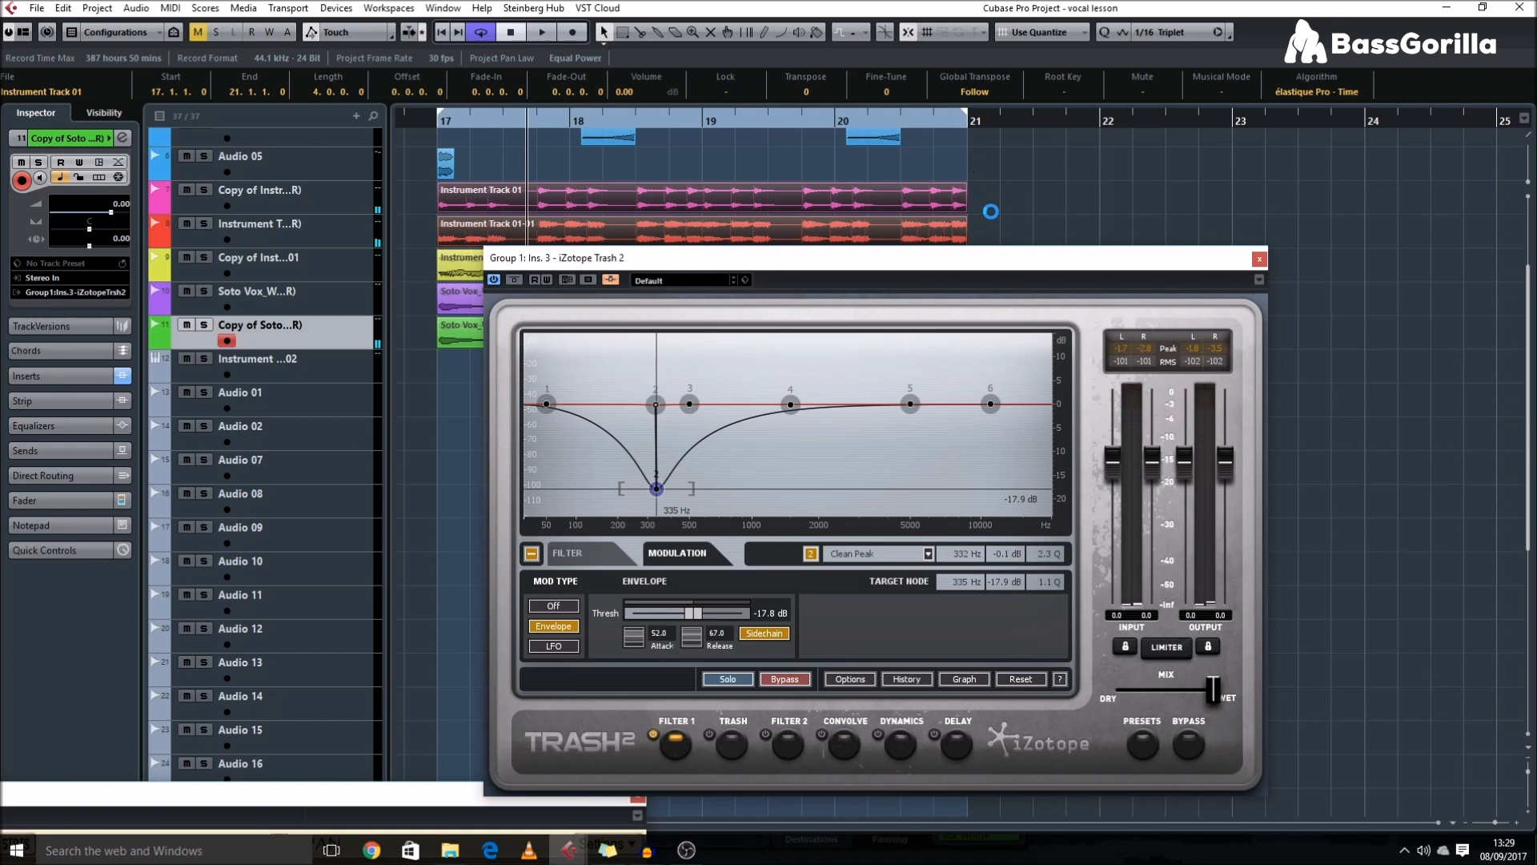
{"action": "left_click", "coordinate": [997, 221]}
{"action": "left_click_drag", "start_coordinate": [466, 338], "coordinate": [469, 364]}
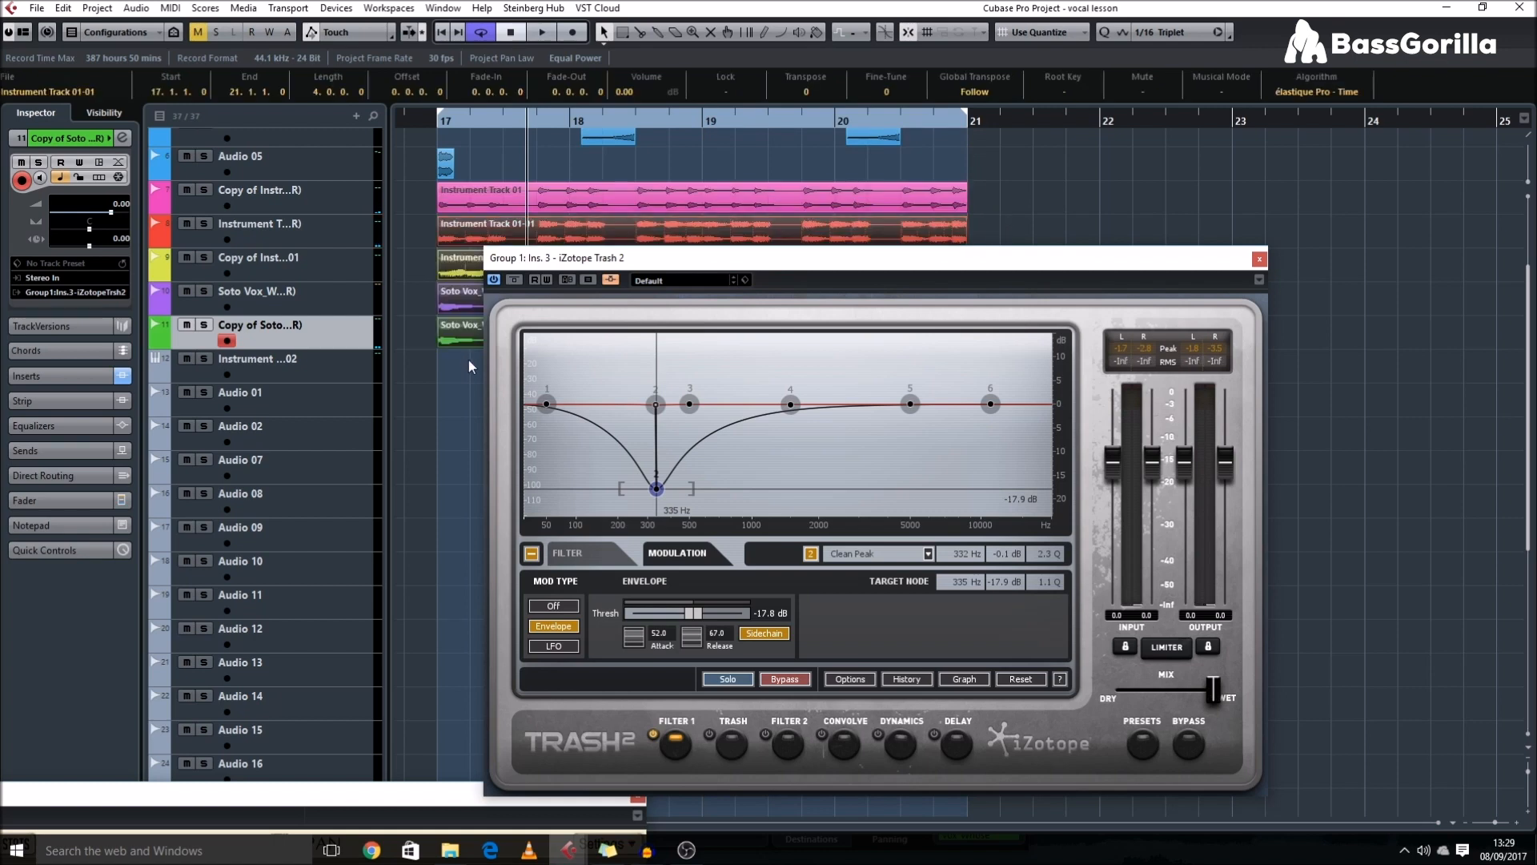
{"action": "key", "text": "space"}
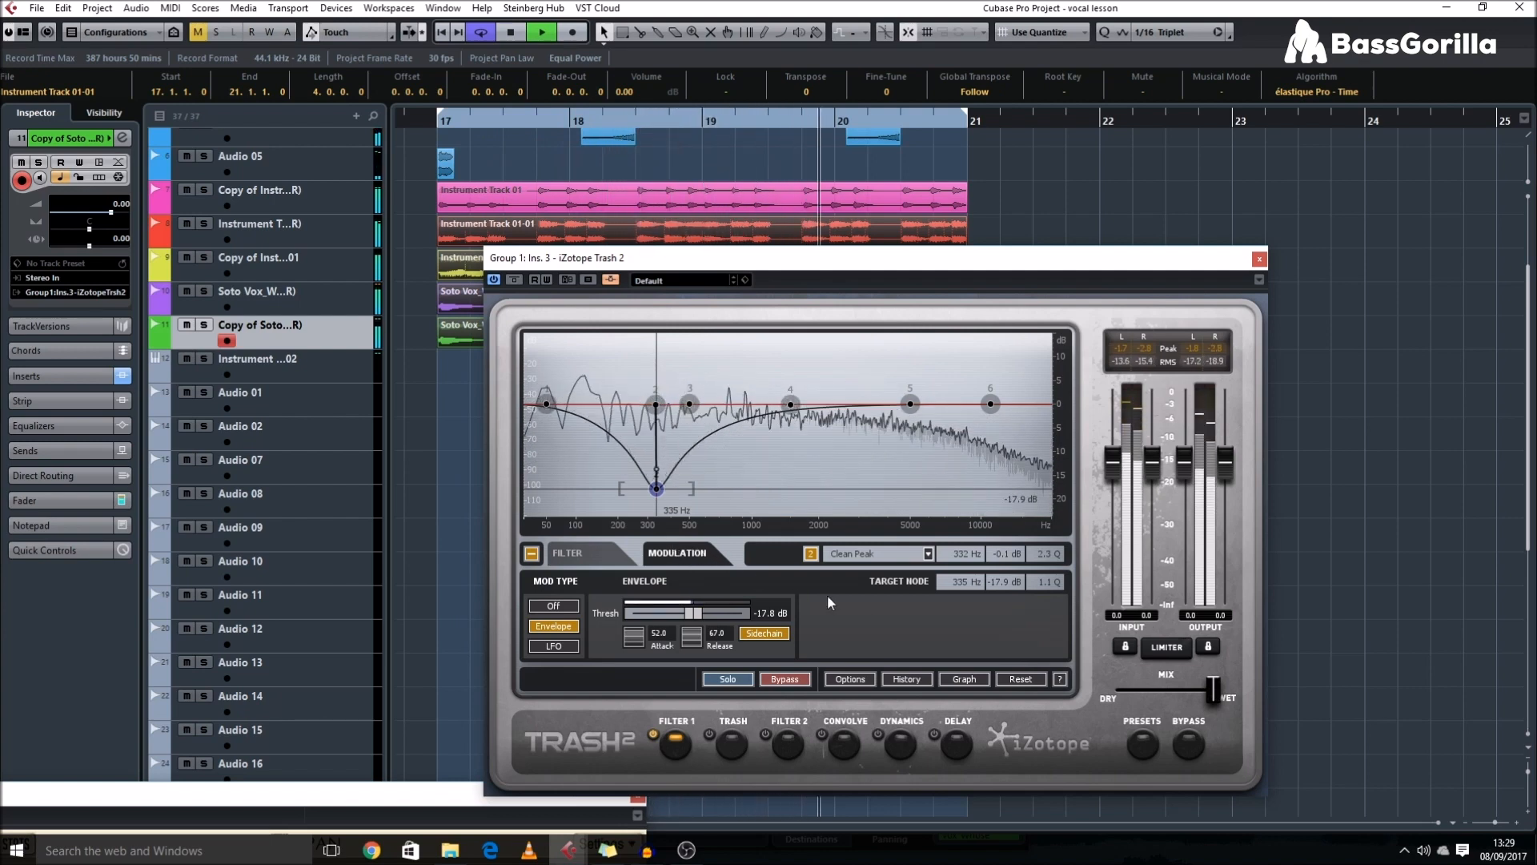
{"action": "key", "text": "space"}
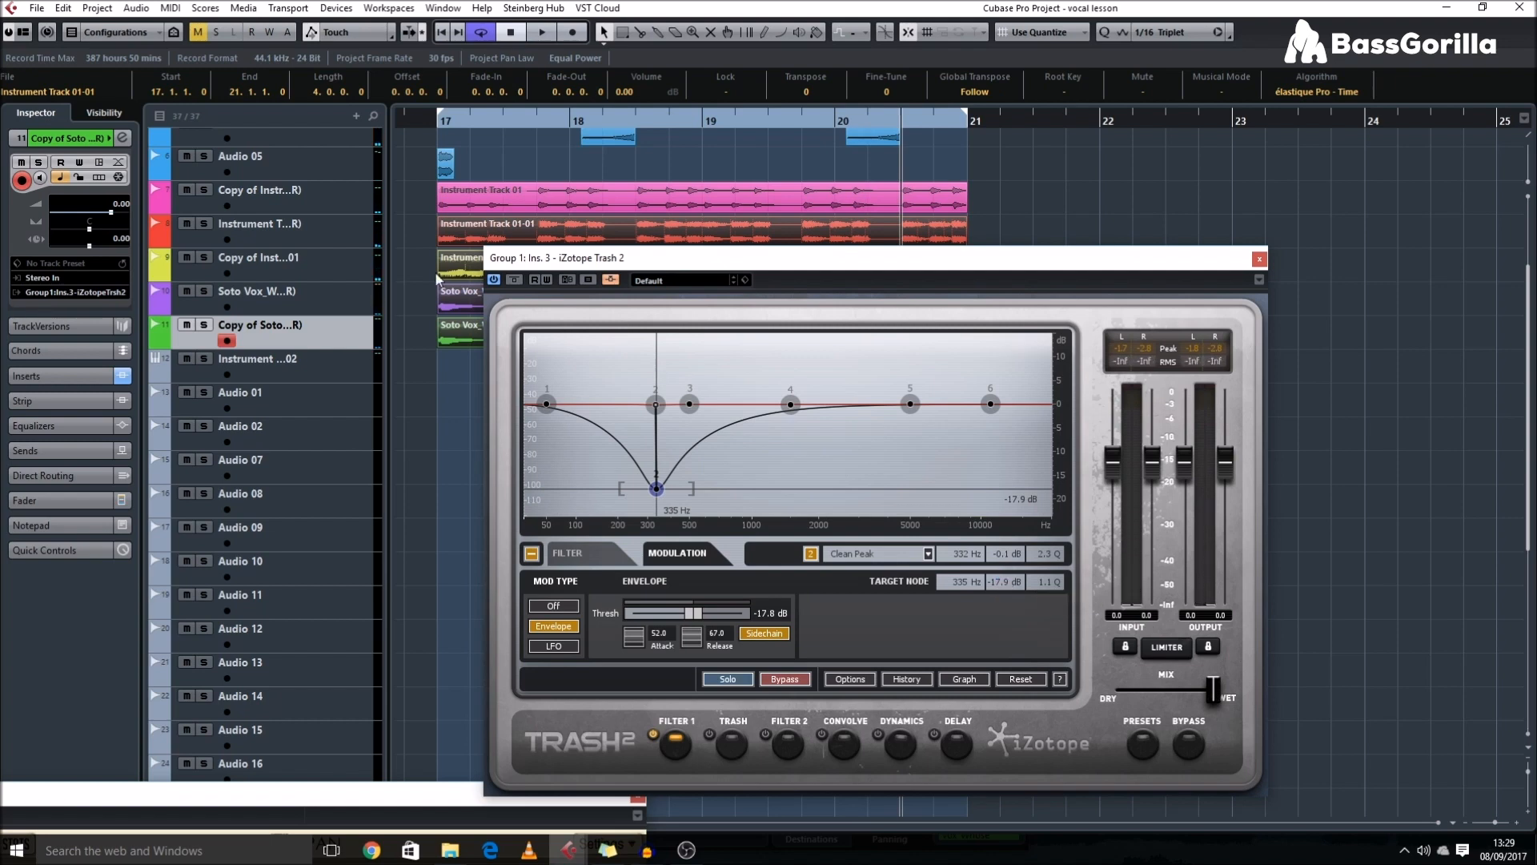
- Set the target node to -12.9 dB gain and 1.6 Q, and raise the envelope threshold to -15.7 dB during playback
{"action": "left_click", "coordinate": [434, 245]}
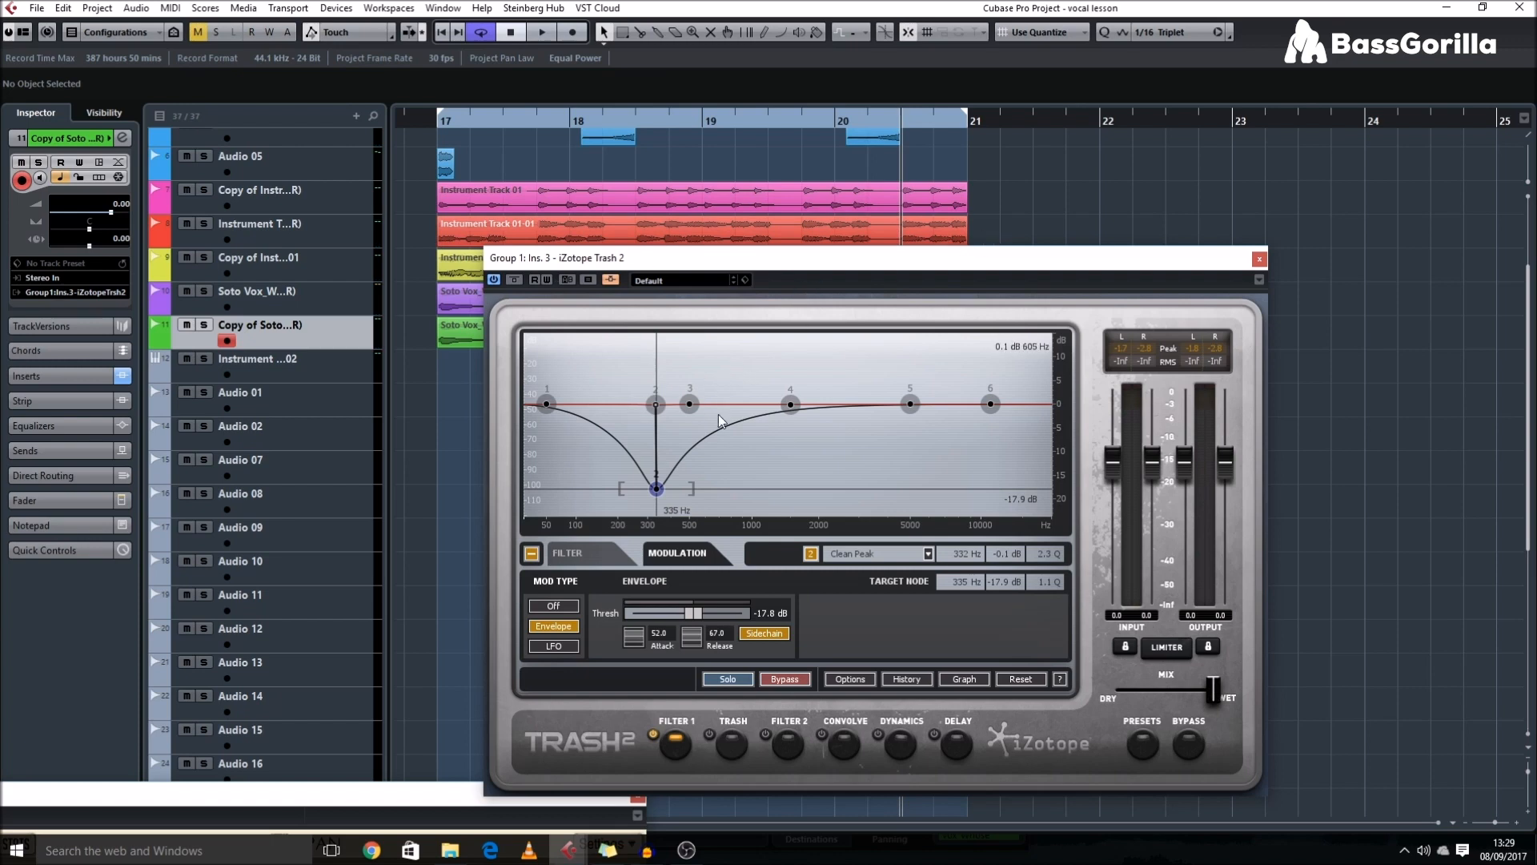
{"action": "left_click_drag", "start_coordinate": [1007, 582], "coordinate": [1047, 579]}
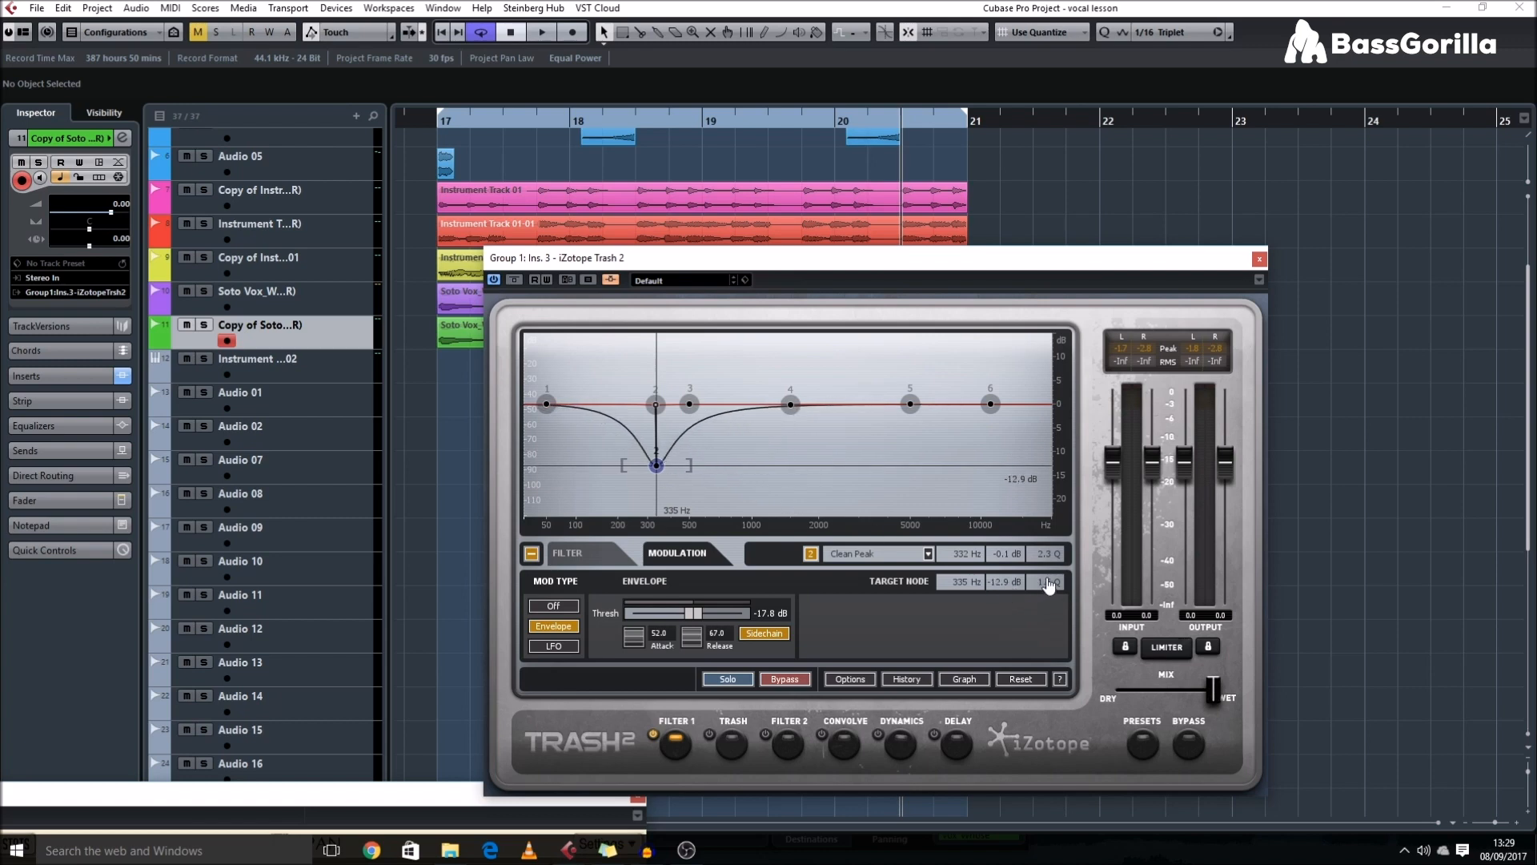
{"action": "left_click_drag", "start_coordinate": [430, 226], "coordinate": [429, 226]}
{"action": "key", "text": "shift+g"}
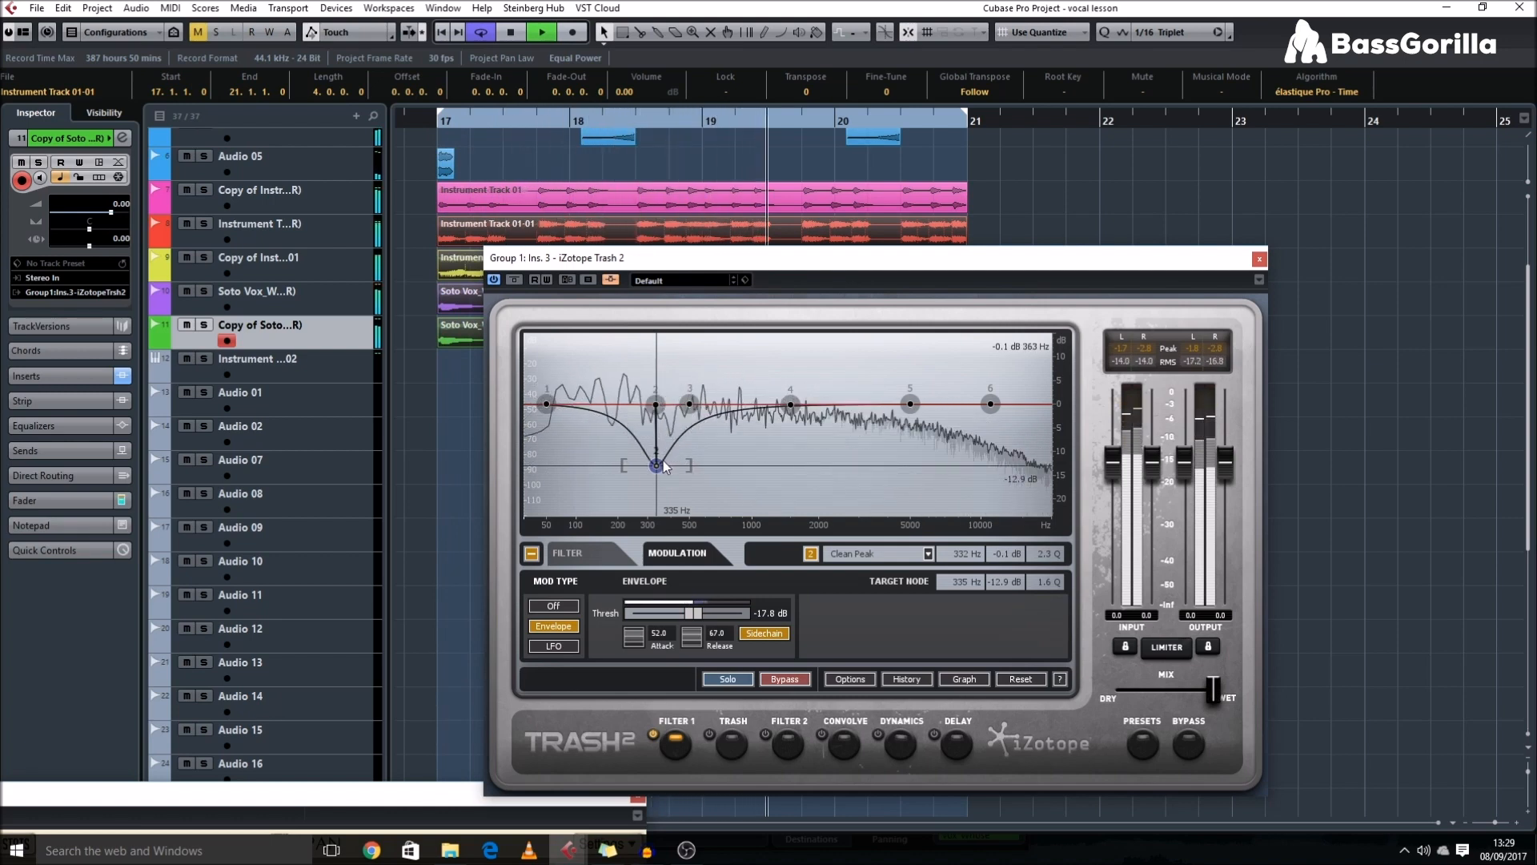
{"action": "left_click_drag", "start_coordinate": [699, 616], "coordinate": [705, 616]}
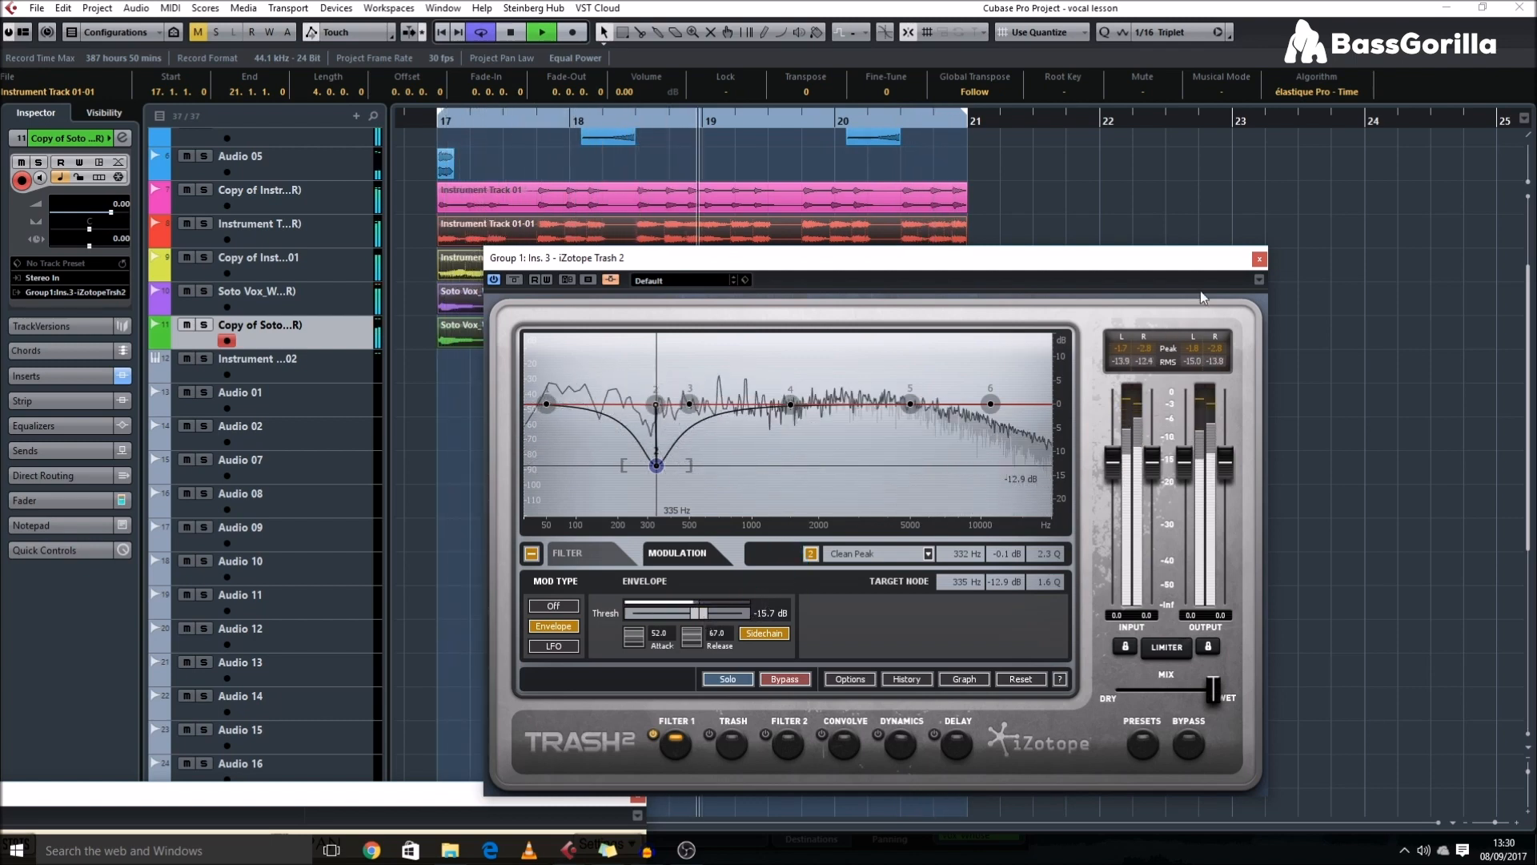
- Stop playback, move Trash 2 aside, solo the purple vocal track and open its FabFilter Pro-Q in insert slot 4
{"action": "key", "text": "space"}
{"action": "left_click_drag", "start_coordinate": [573, 259], "coordinate": [701, 456]}
{"action": "left_click", "coordinate": [570, 446]}
{"action": "key", "text": "shift+h"}
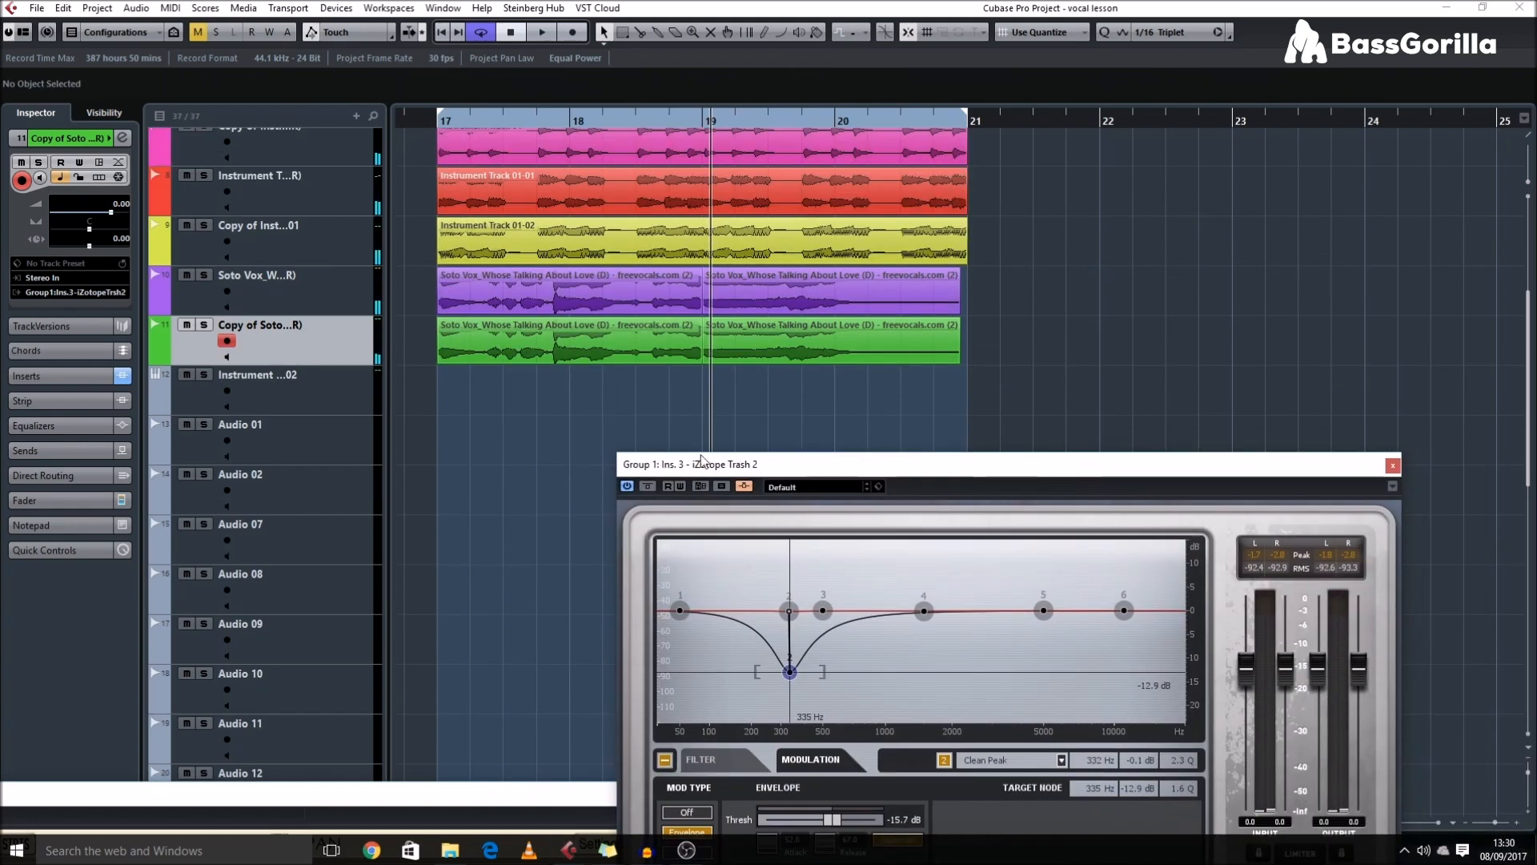
{"action": "left_click", "coordinate": [204, 275]}
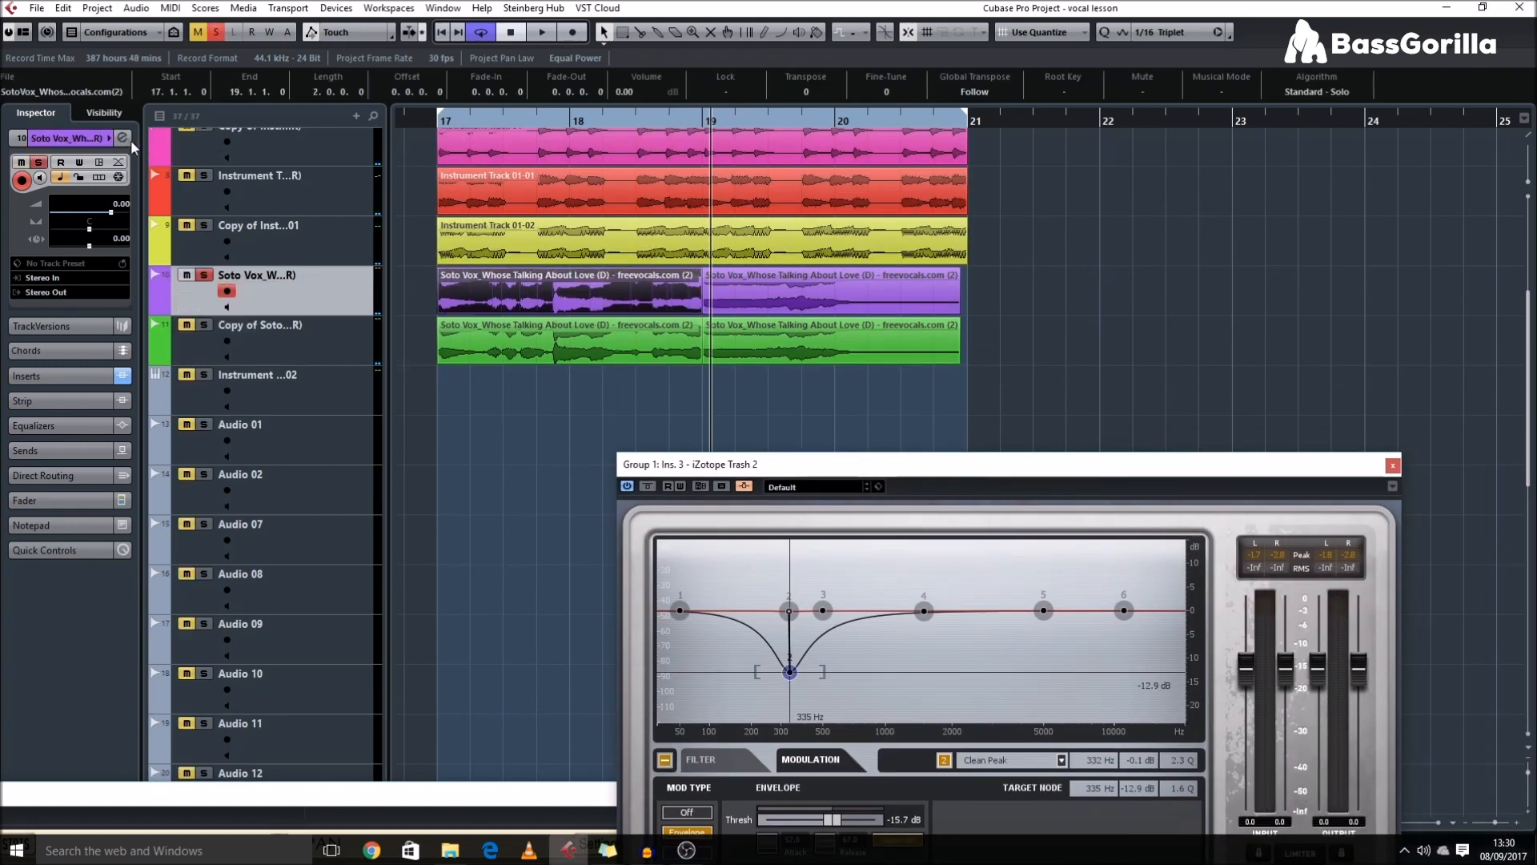
{"action": "left_click", "coordinate": [206, 270]}
{"action": "left_click", "coordinate": [270, 658]}
- Audition the purple vocal and add a Bell boost at about 4.5 kHz in its Pro-Q
{"action": "key", "text": "space"}
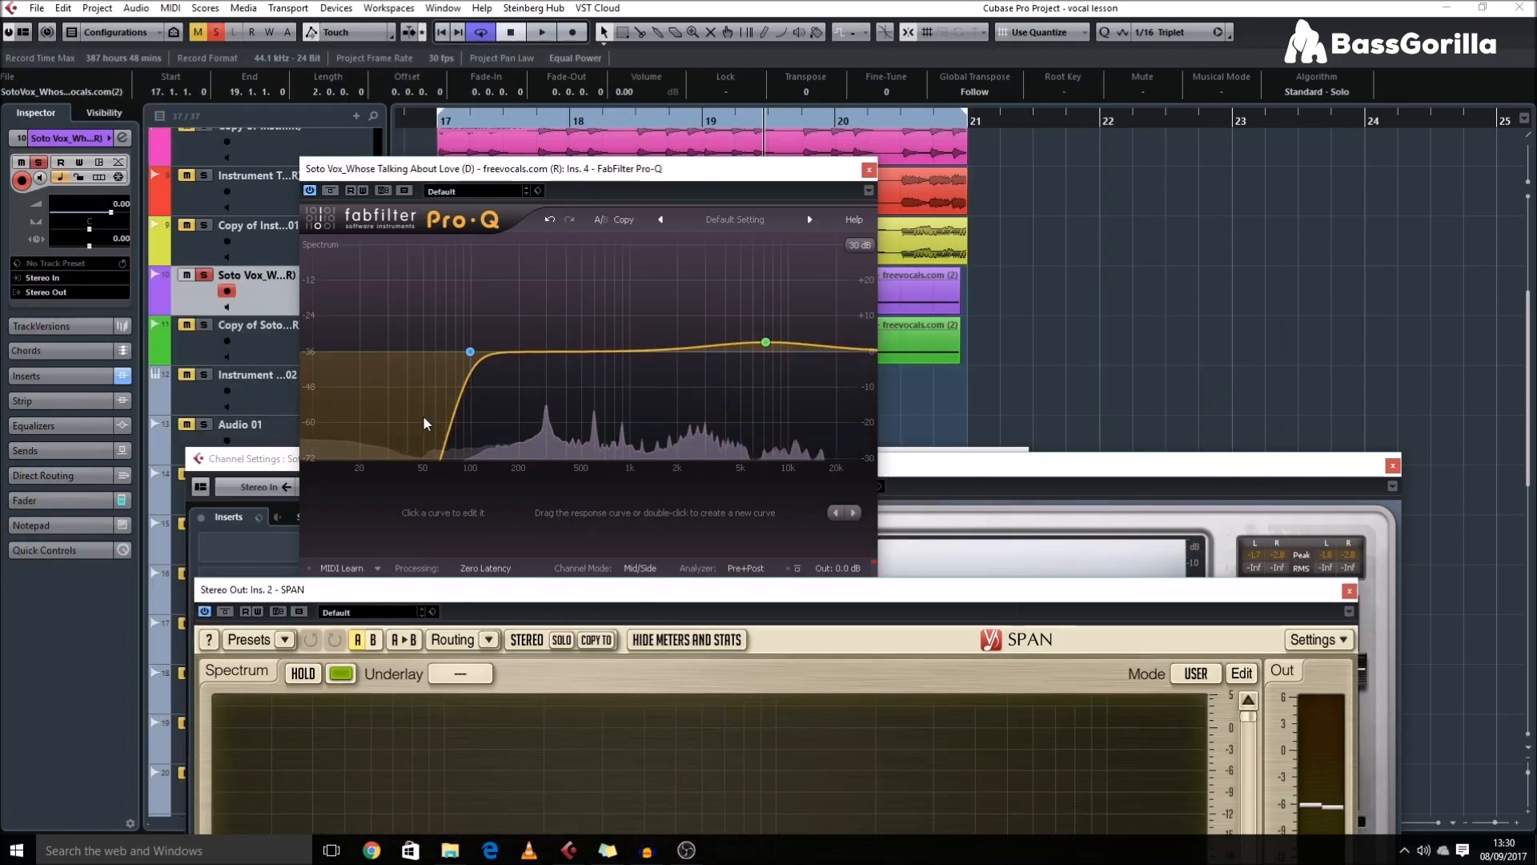
{"action": "left_click_drag", "start_coordinate": [704, 346], "coordinate": [735, 338]}
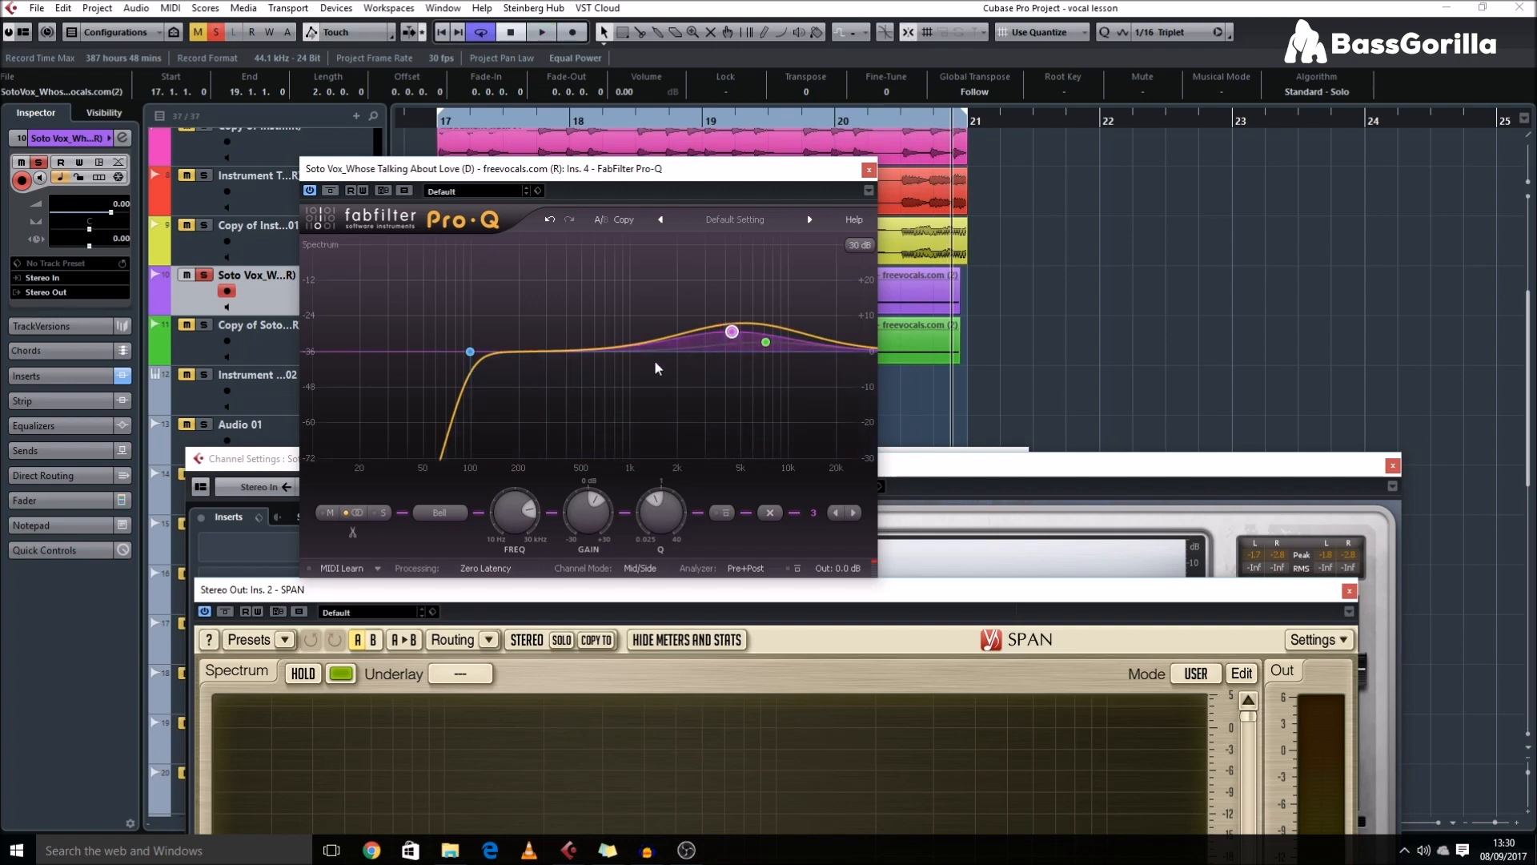
{"action": "left_click_drag", "start_coordinate": [766, 342], "coordinate": [770, 341]}
- Bring SPAN on the Stereo Out into full view and examine the soloed vocal's spectrum during playback
{"action": "key", "text": "space"}
{"action": "left_click_drag", "start_coordinate": [730, 625], "coordinate": [667, 257]}
{"action": "left_click_drag", "start_coordinate": [838, 487], "coordinate": [823, 544]}
{"action": "left_click_drag", "start_coordinate": [679, 235], "coordinate": [654, 97]}
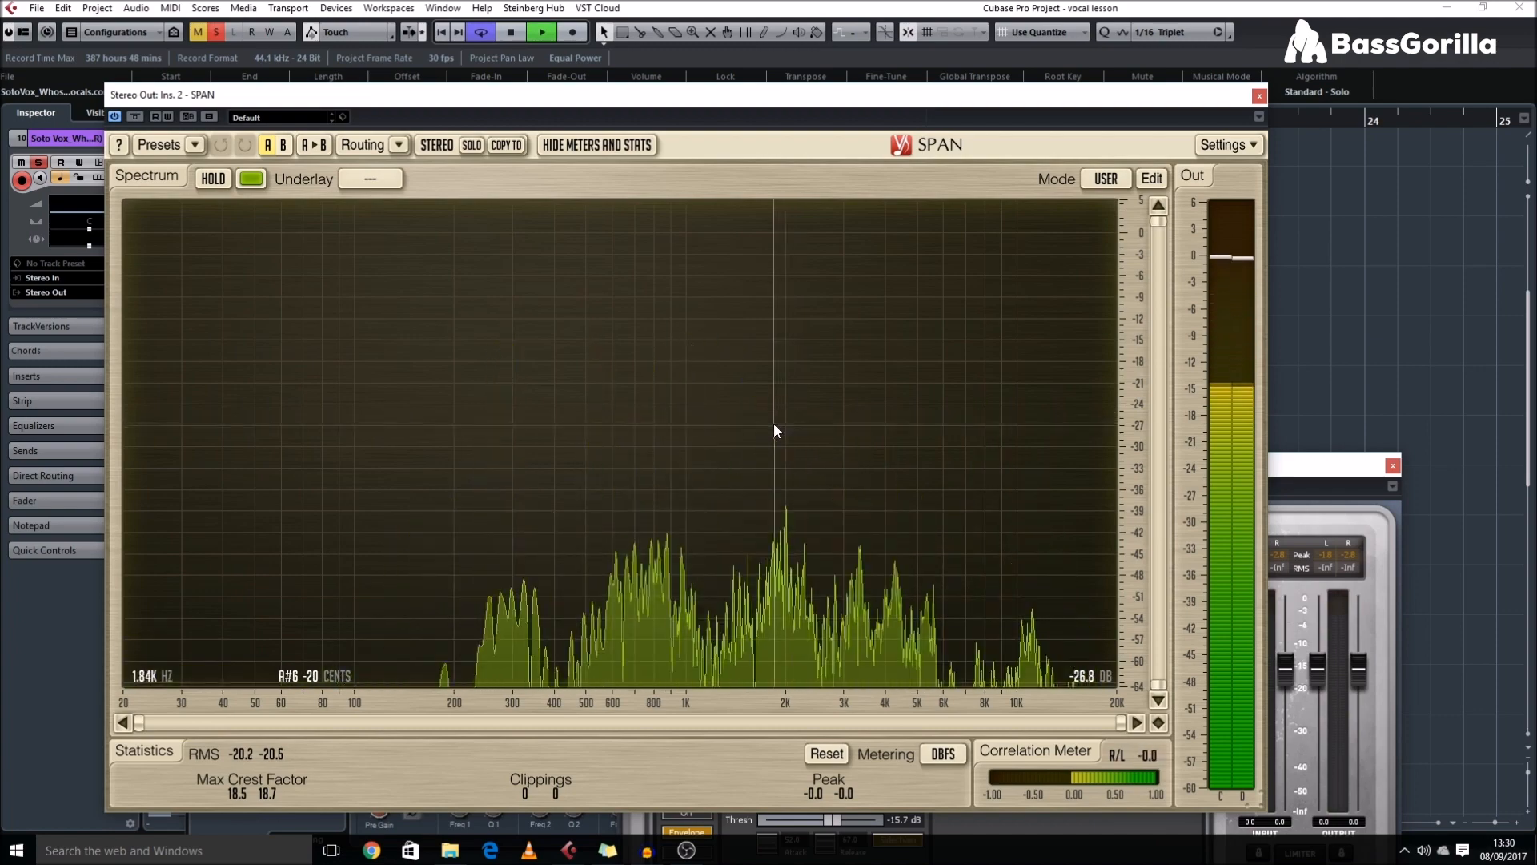
{"action": "key", "text": "space"}
{"action": "left_click_drag", "start_coordinate": [359, 92], "coordinate": [427, 126]}
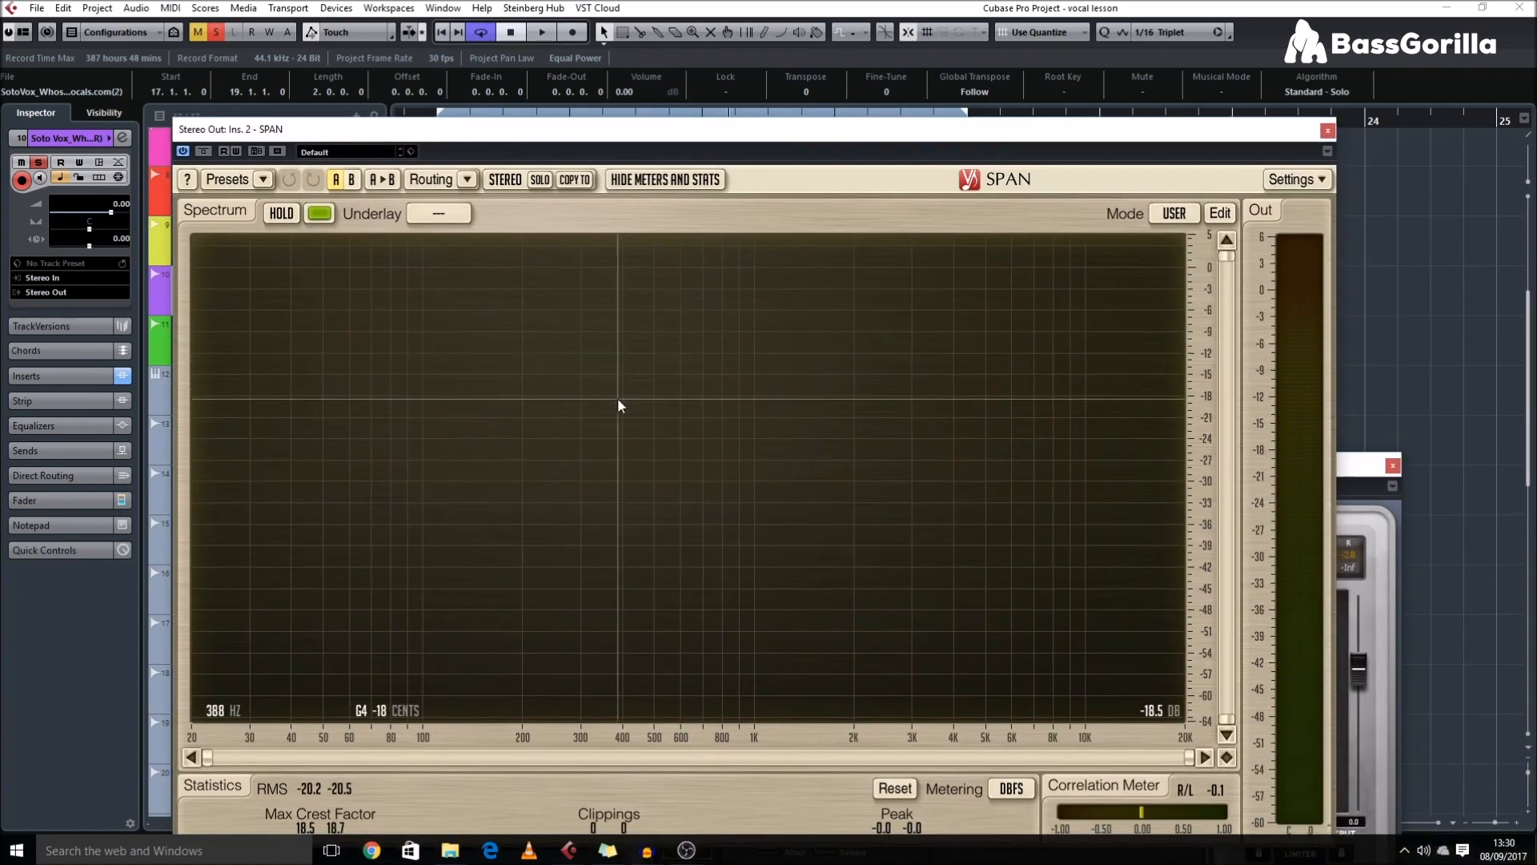
- Play the soloed vocal and examine its upper-mid and high-frequency peaks in SPAN, up to about 5 kHz
{"action": "key", "text": "space"}
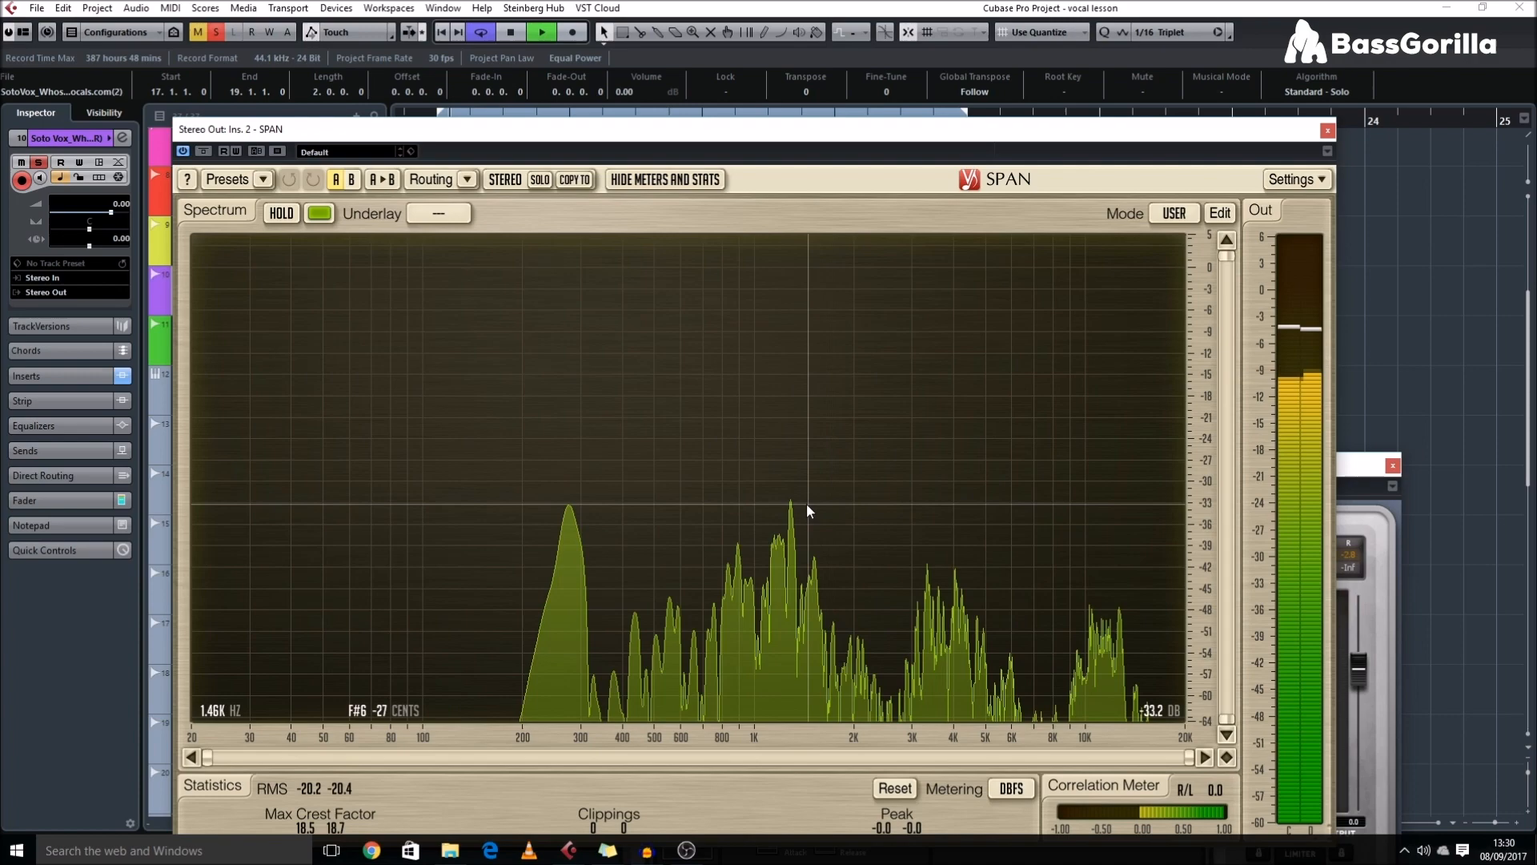
{"action": "left_click_drag", "start_coordinate": [817, 508], "coordinate": [967, 517]}
{"action": "key", "text": "space"}
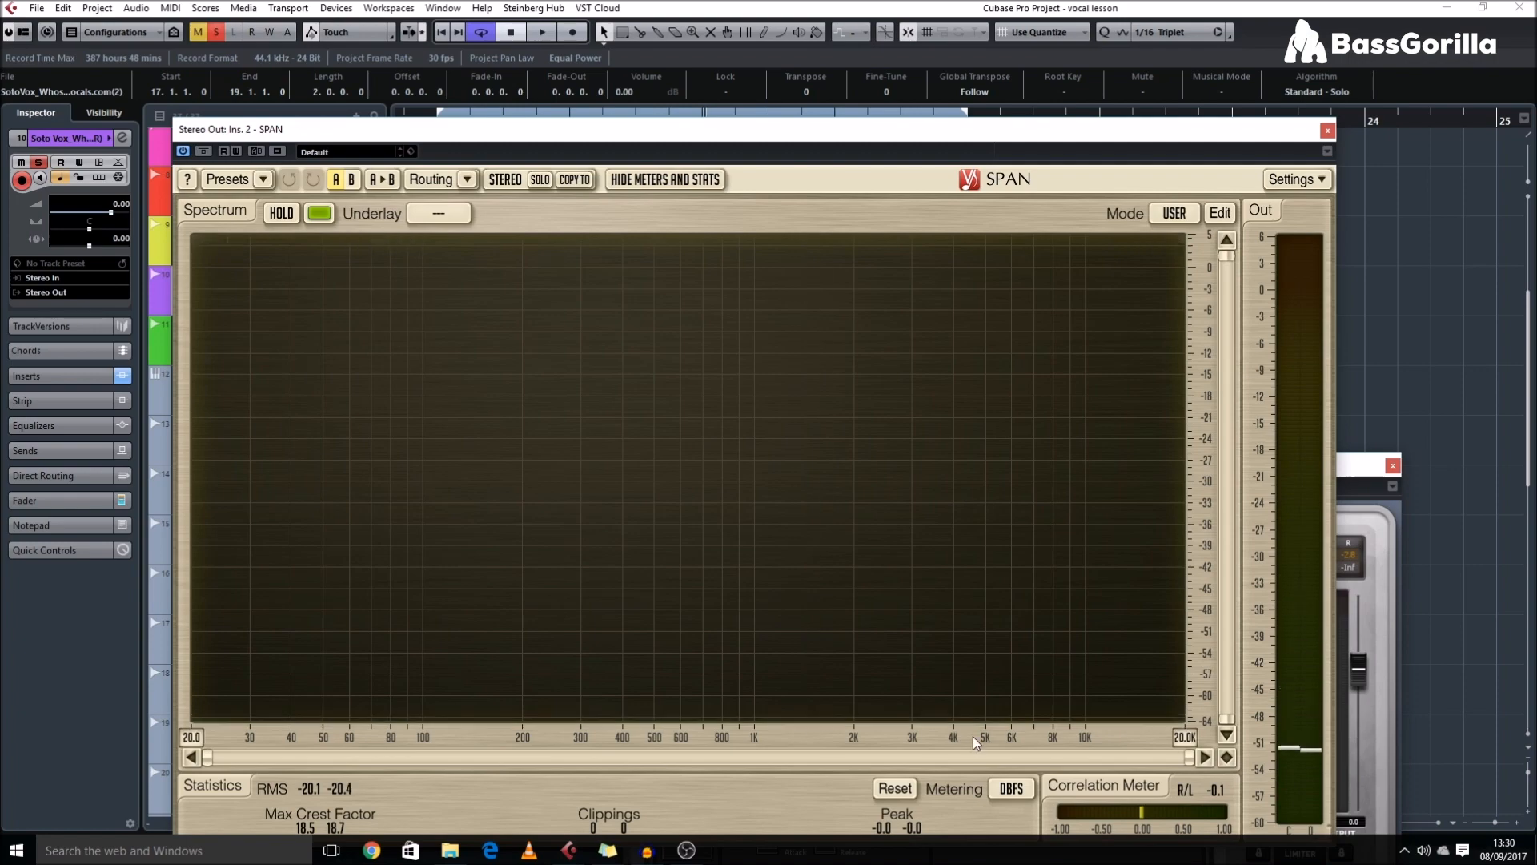
- Move SPAN aside, unsolo the purple vocal and rename the green vocal copy as a side chain trigger track
{"action": "left_click_drag", "start_coordinate": [1315, 137], "coordinate": [248, 701]}
{"action": "left_click", "coordinate": [869, 169]}
{"action": "left_click", "coordinate": [237, 345]}
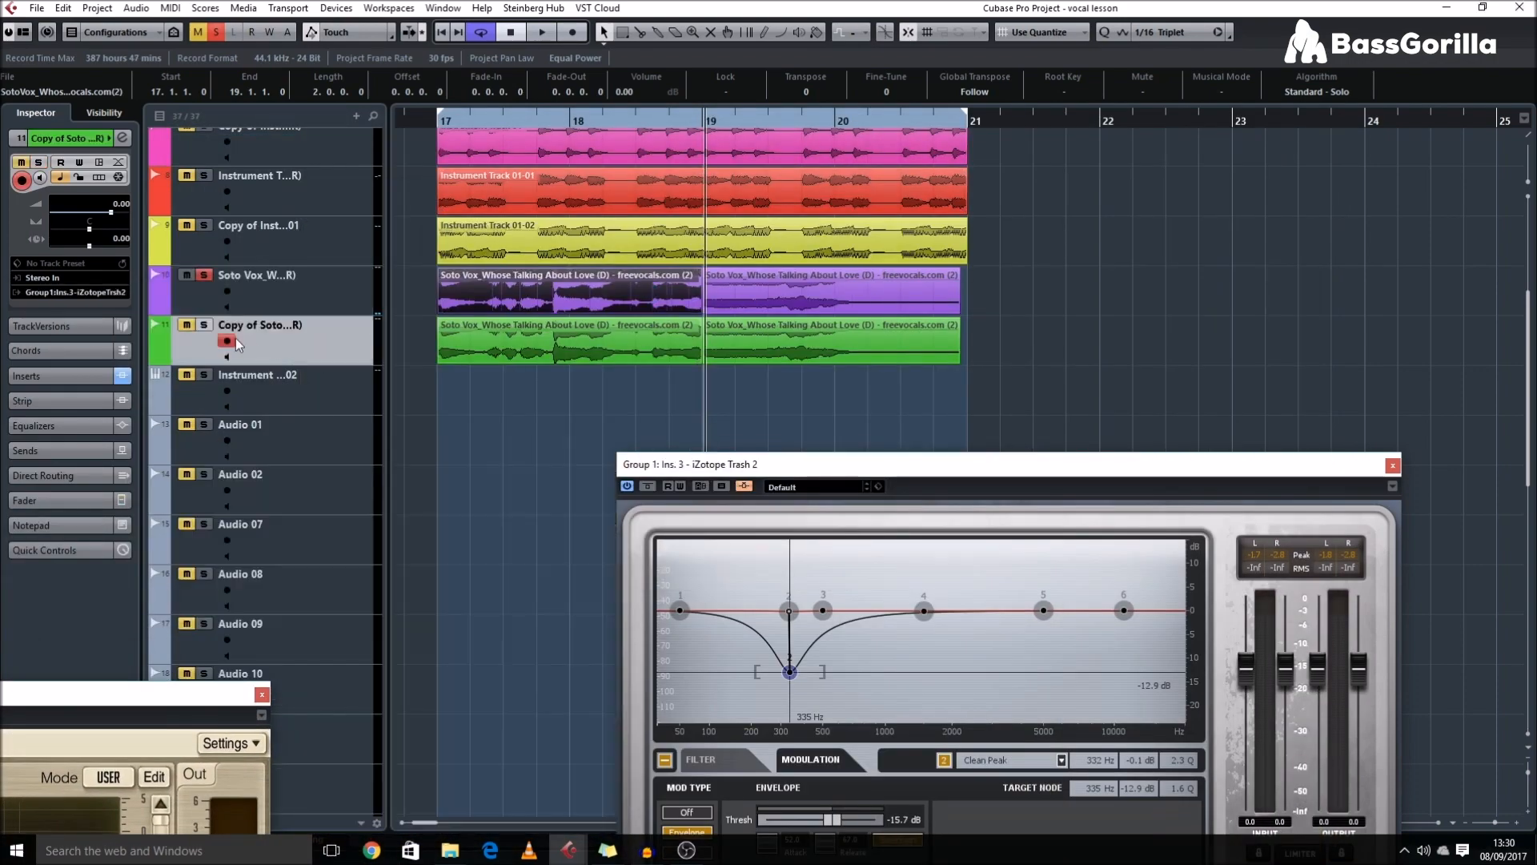
{"action": "left_click", "coordinate": [205, 275]}
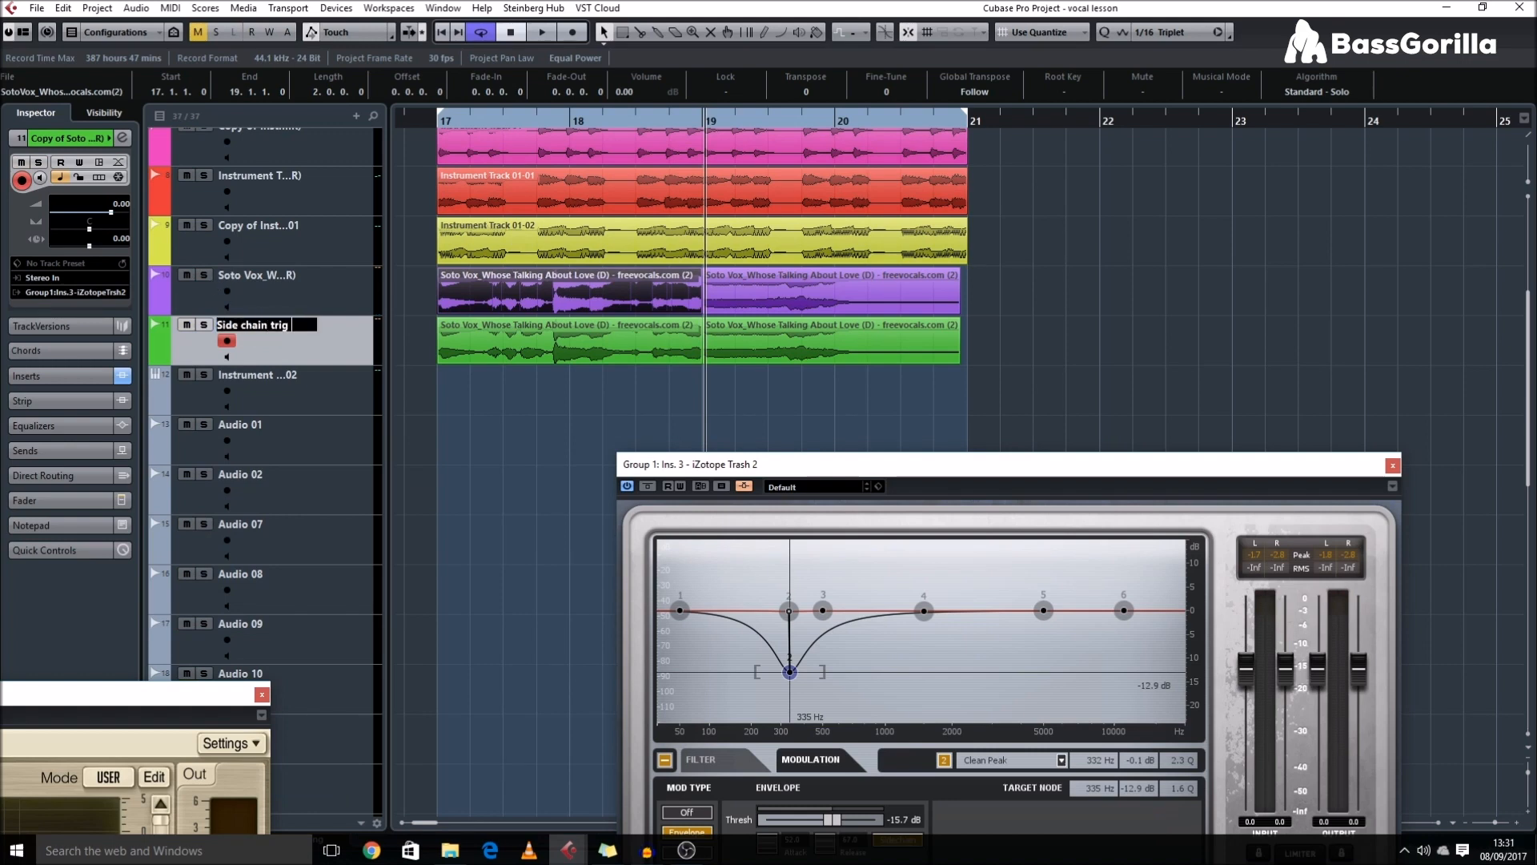
{"action": "type", "text": "y"}
{"action": "key", "text": "Return"}
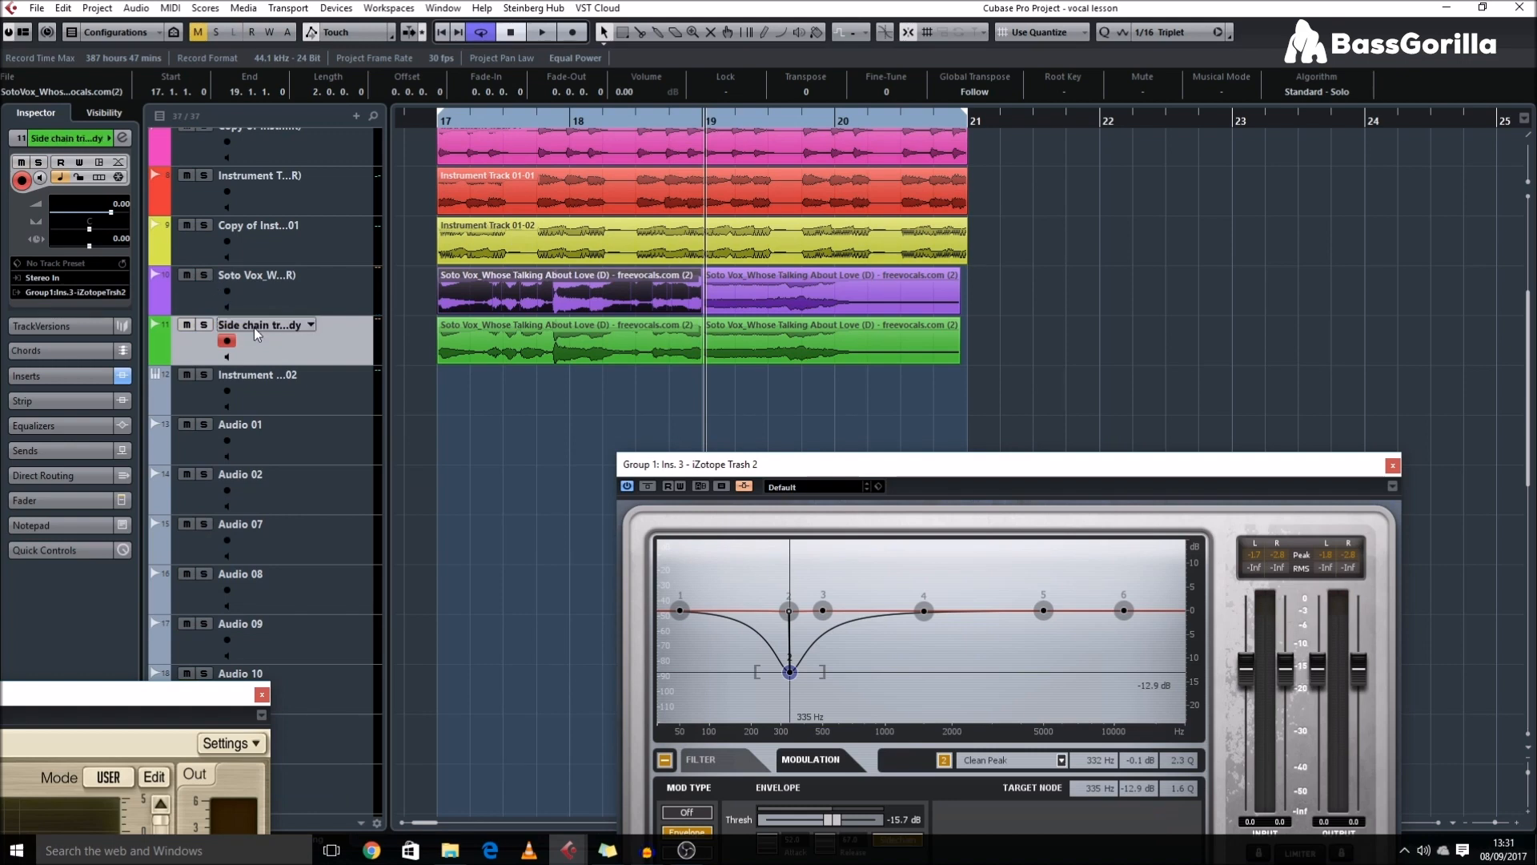
- Duplicate the green side chain track, naming the duplicate Tops and the original Lows
{"action": "key", "text": "shift+ctrl+d"}
{"action": "double_click", "coordinate": [254, 377]}
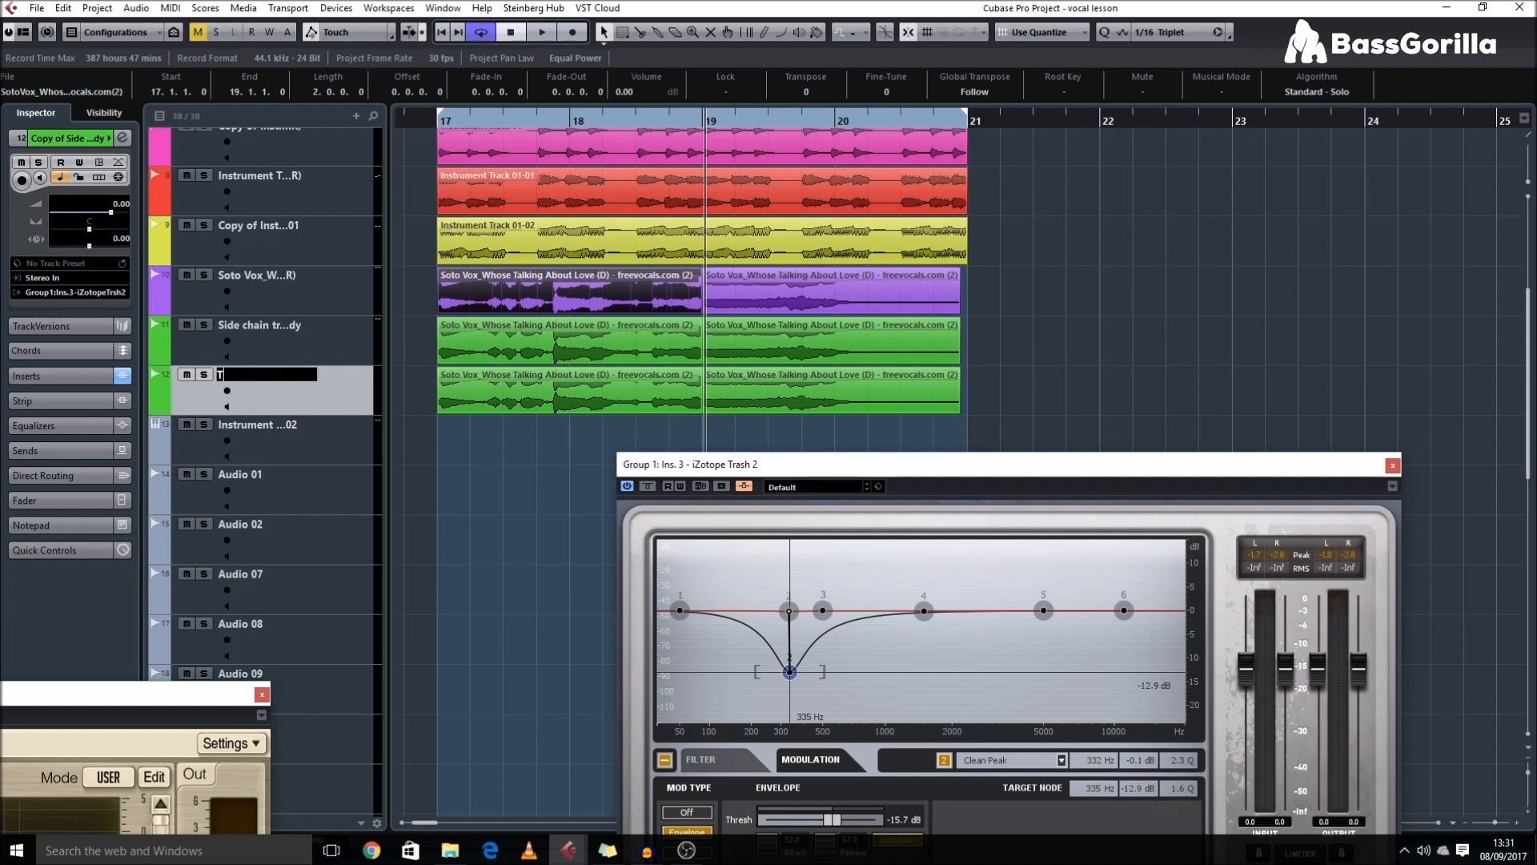
{"action": "double_click", "coordinate": [261, 329]}
{"action": "type", "text": "Losd"}
{"action": "double_click", "coordinate": [256, 327]}
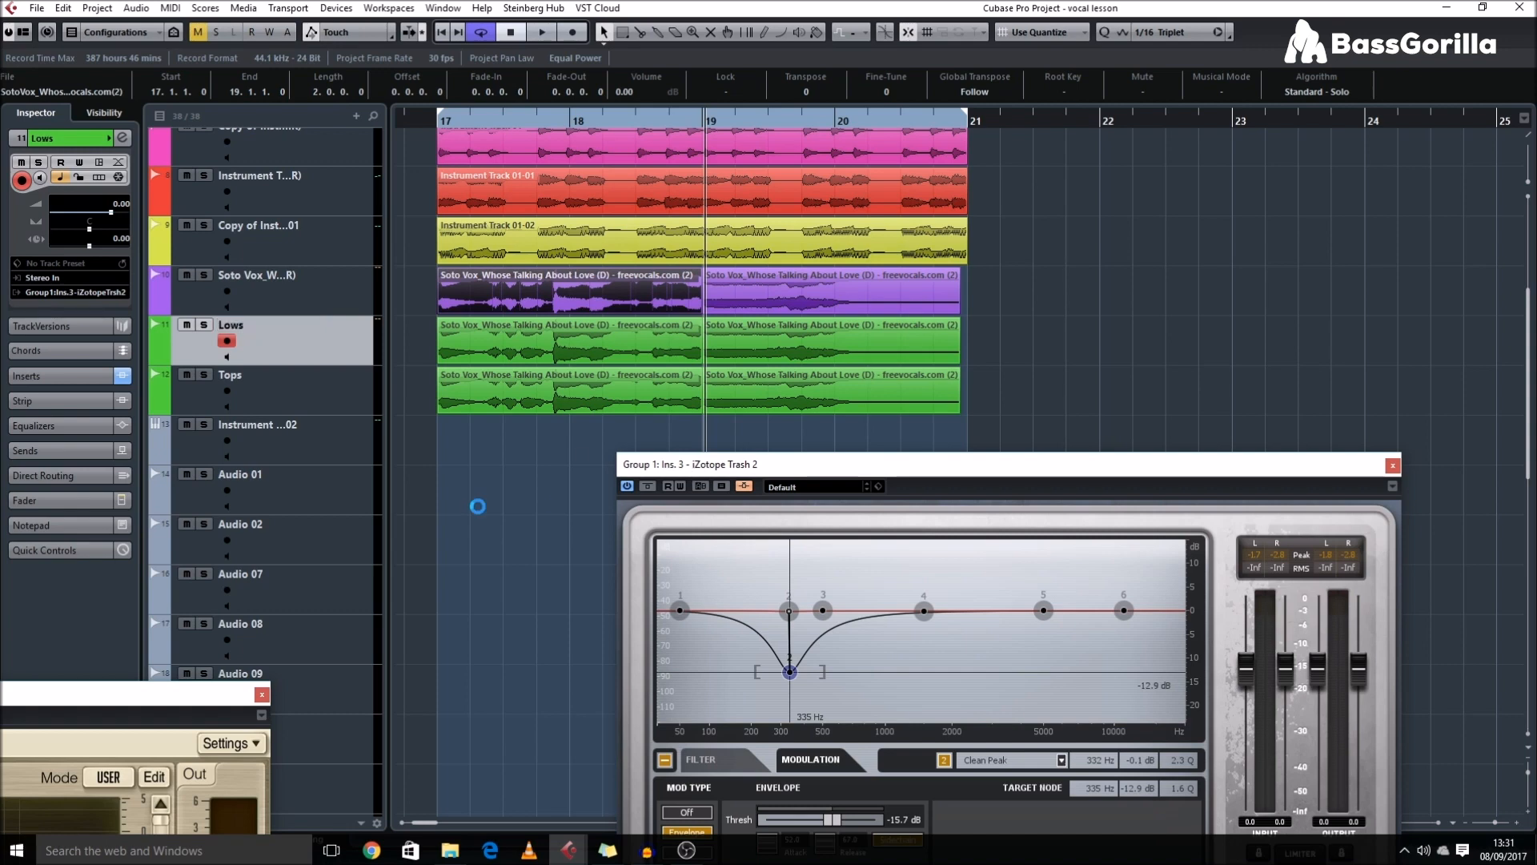
- Recolour the Tops track with Color 5 to distinguish it from the Lows track
{"action": "left_click", "coordinate": [558, 503]}
{"action": "left_click", "coordinate": [338, 391]}
{"action": "left_click", "coordinate": [816, 45]}
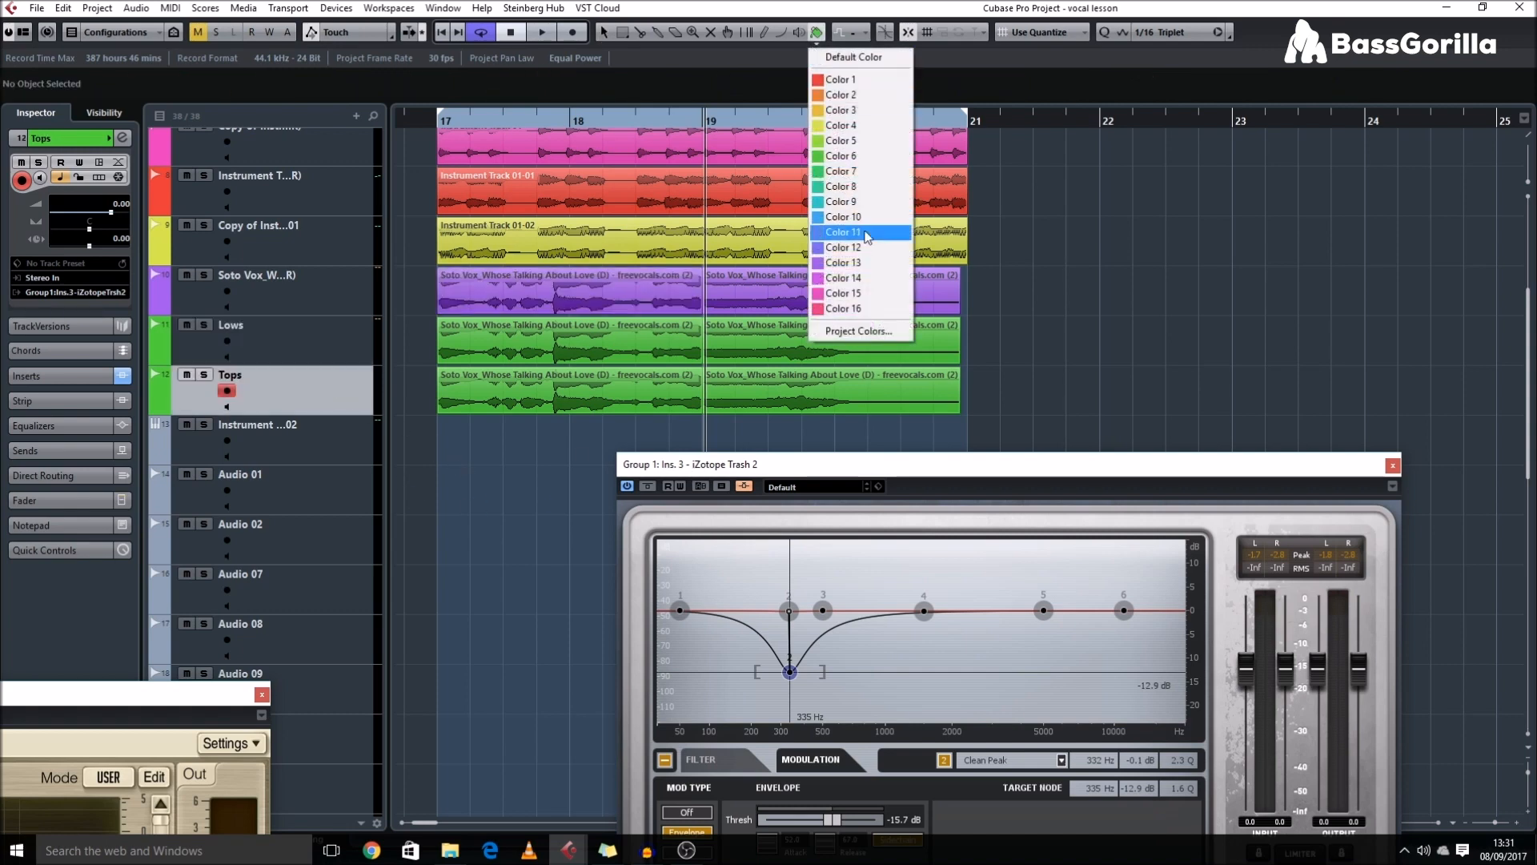
{"action": "left_click", "coordinate": [863, 154]}
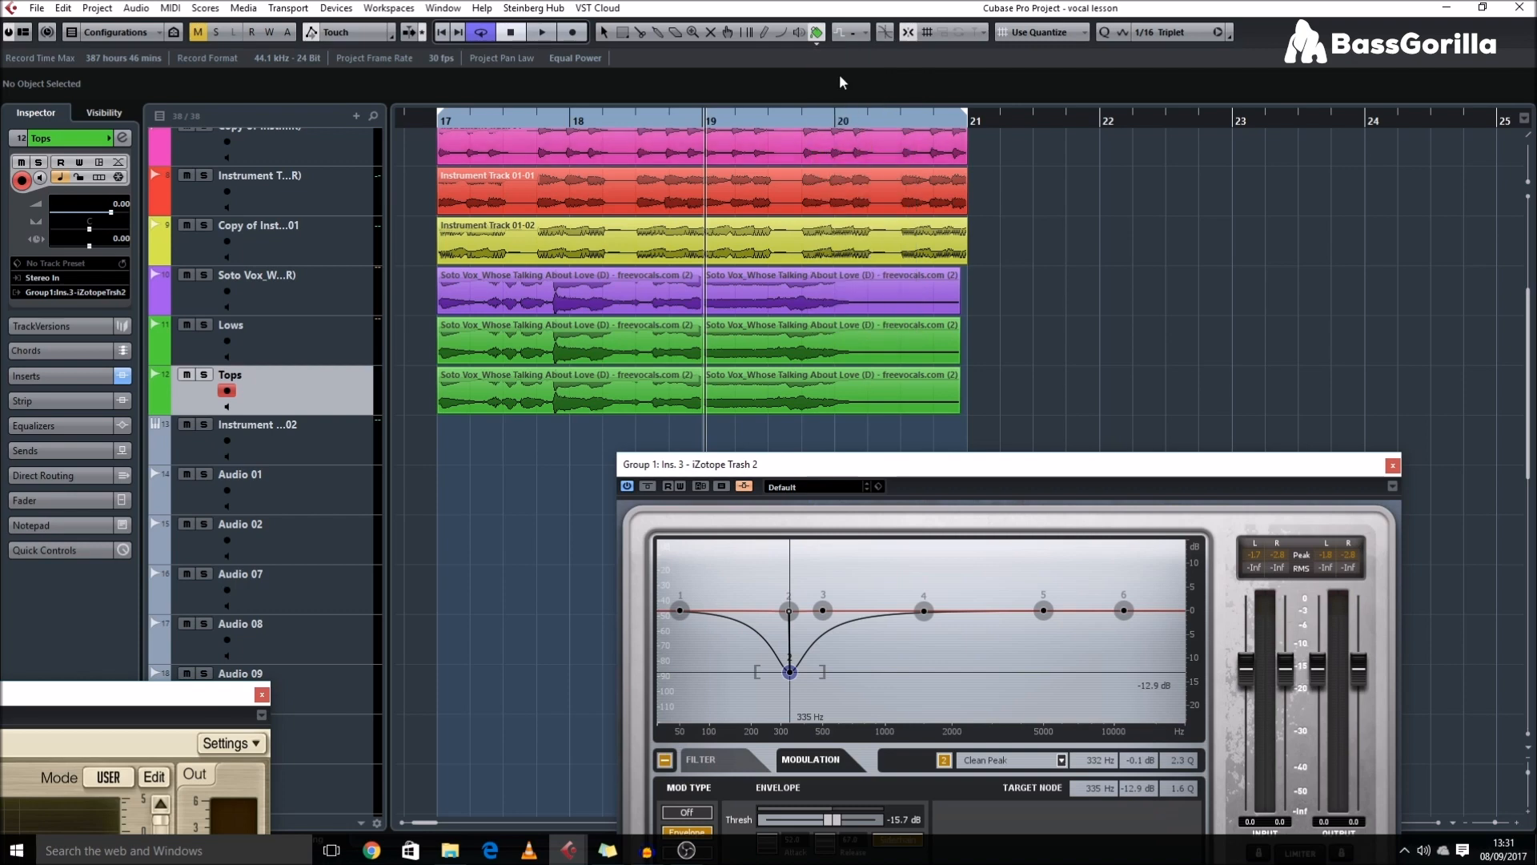
{"action": "left_click", "coordinate": [816, 45]}
{"action": "left_click", "coordinate": [861, 156]}
{"action": "left_click", "coordinate": [832, 194]}
{"action": "left_click", "coordinate": [816, 45]}
{"action": "left_click", "coordinate": [849, 142]}
{"action": "key", "text": "1"}
{"action": "key", "text": "shift+h"}
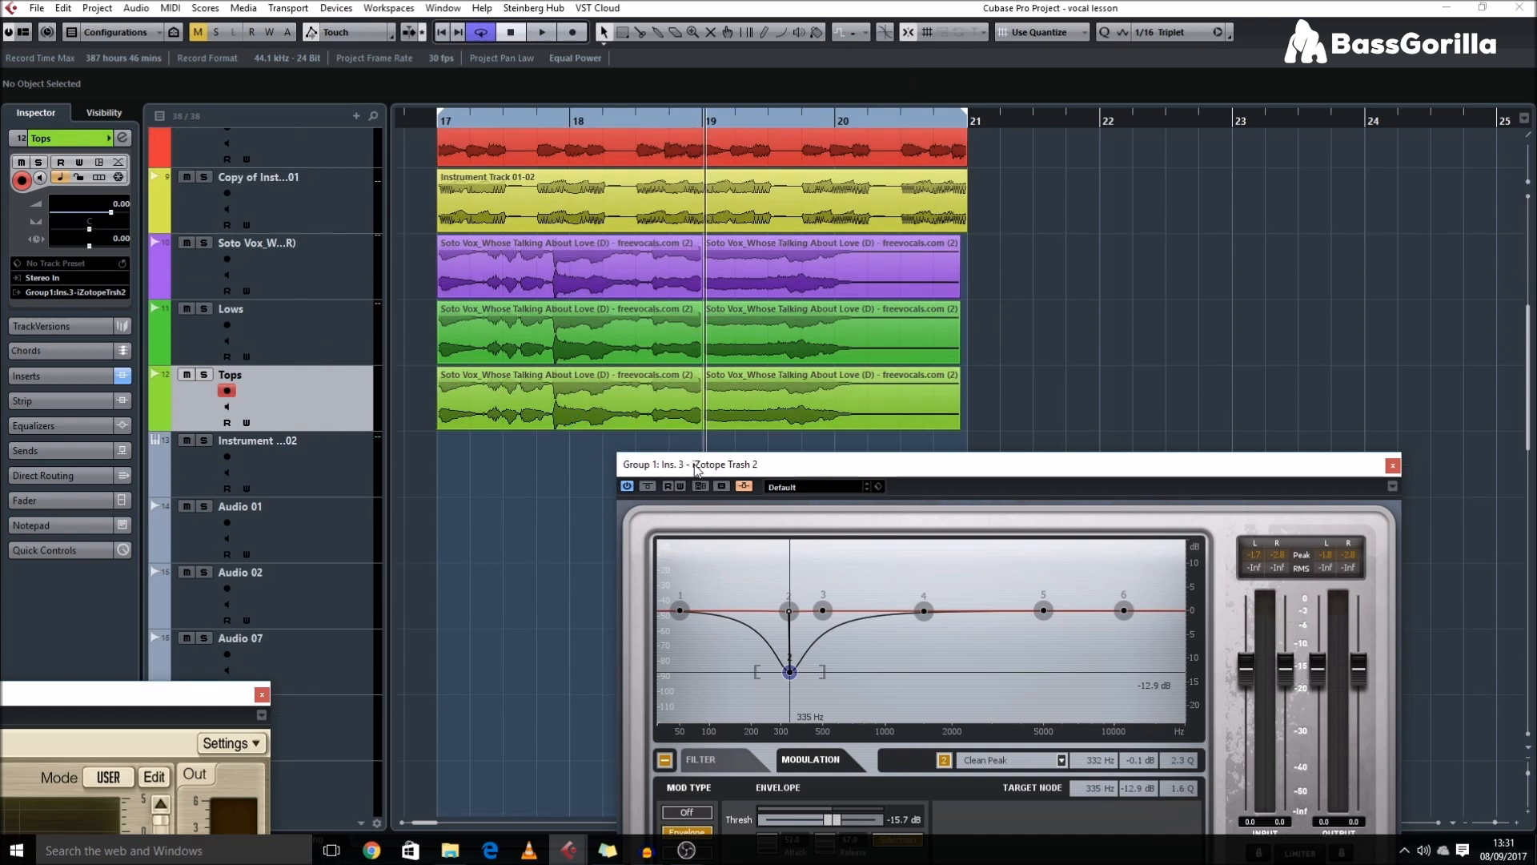
- Close the Trash 2 and SPAN plug-in windows to clear the arrangement view
{"action": "left_click_drag", "start_coordinate": [696, 468], "coordinate": [493, 458]}
{"action": "left_click", "coordinate": [497, 391]}
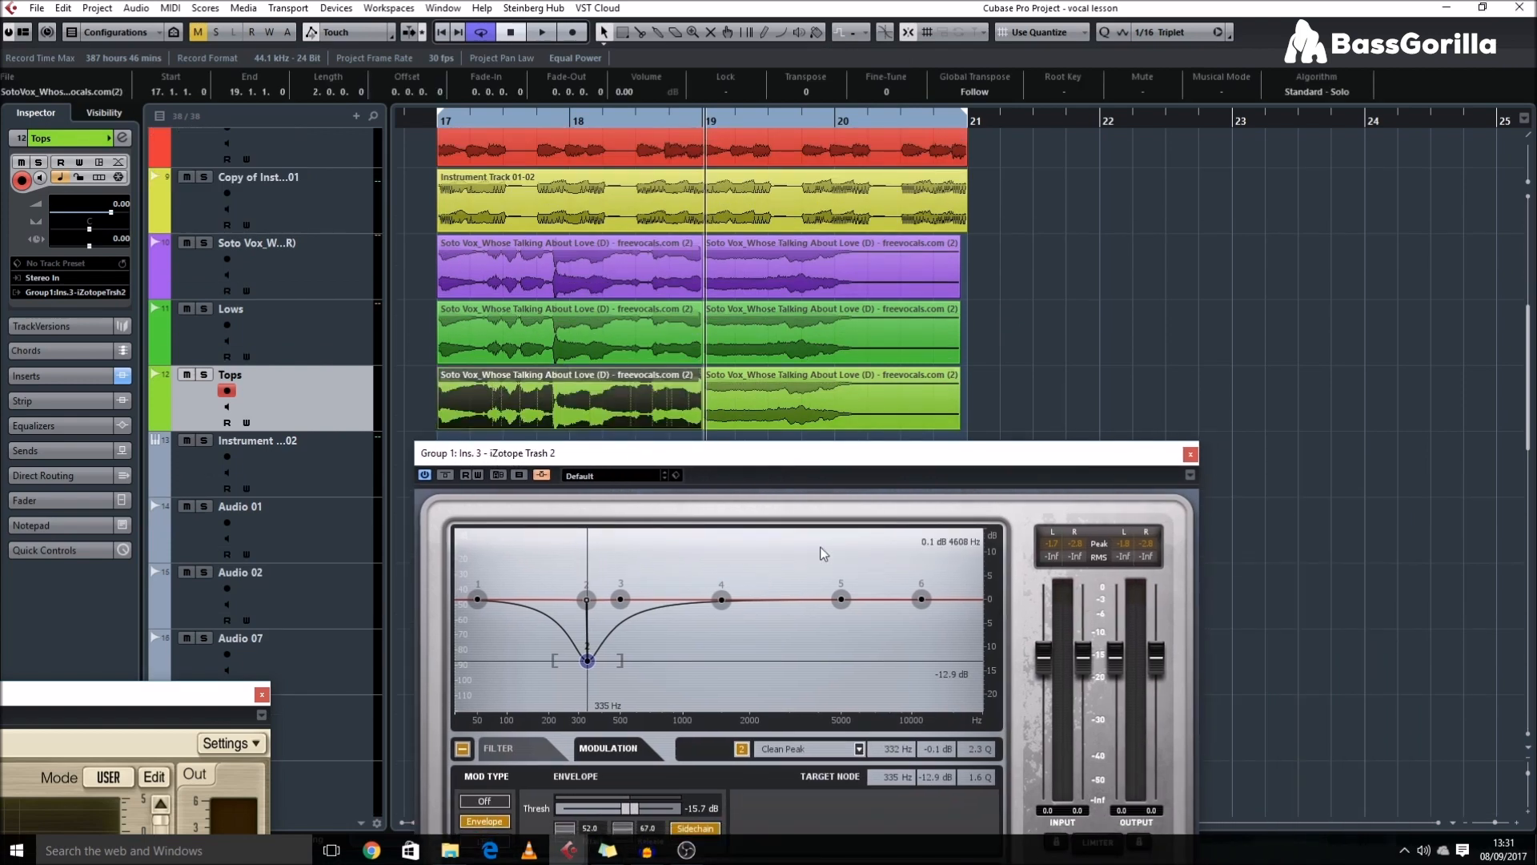
{"action": "left_click", "coordinate": [1191, 454]}
{"action": "left_click", "coordinate": [260, 697]}
{"action": "left_click", "coordinate": [547, 586]}
- Rename Group 1 as Chord group and move it up the track list to sit below Audio 01
{"action": "key", "text": "shift+g"}
{"action": "key", "text": "shift+g"}
{"action": "scroll", "coordinate": [552, 621], "scroll_direction": "down", "scroll_amount": 10}
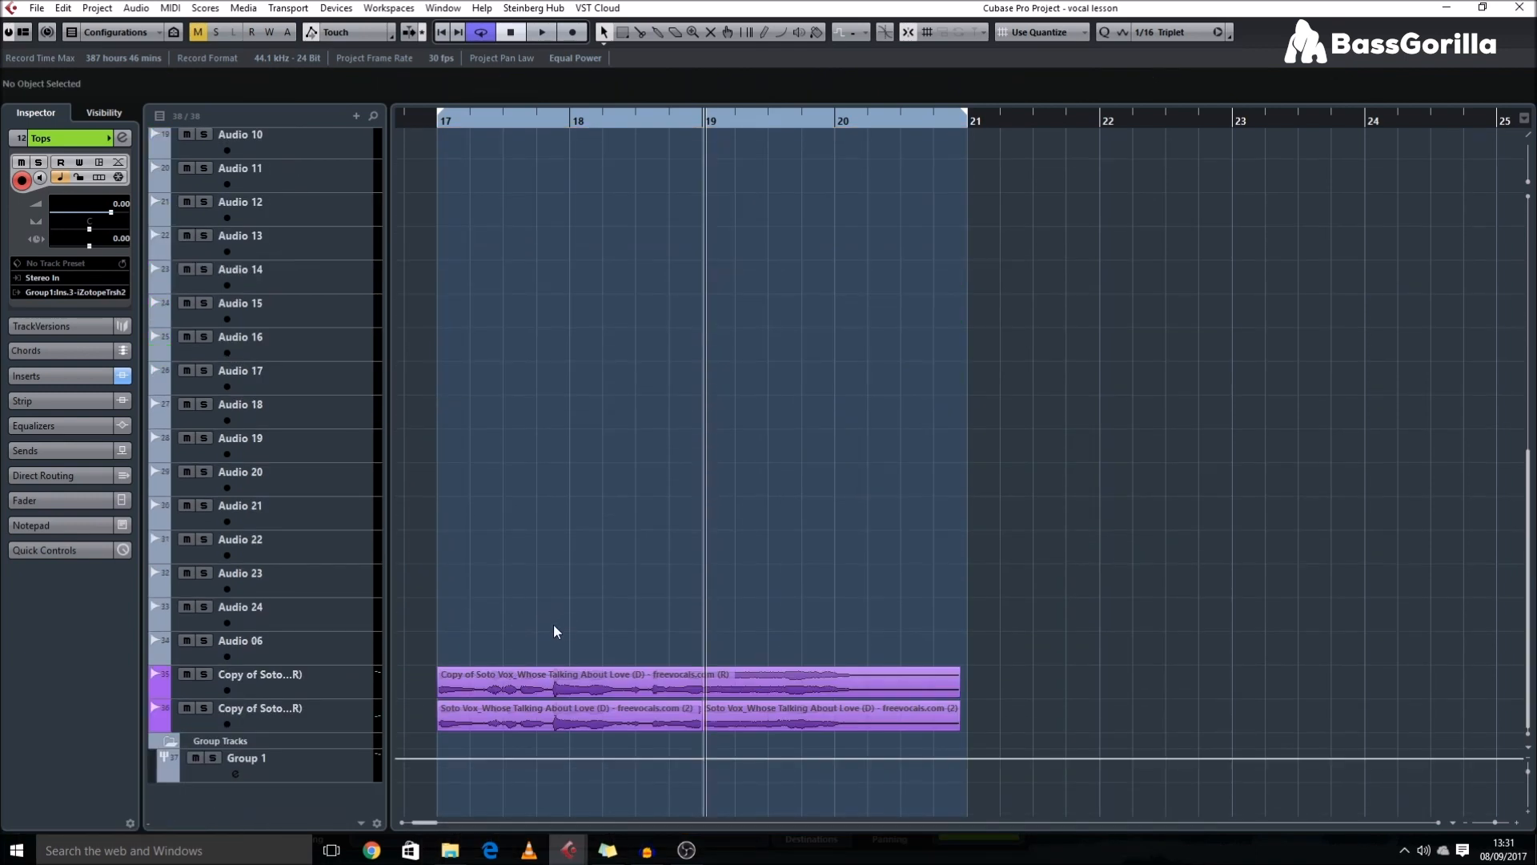
{"action": "left_click", "coordinate": [274, 684]}
{"action": "left_click", "coordinate": [275, 765]}
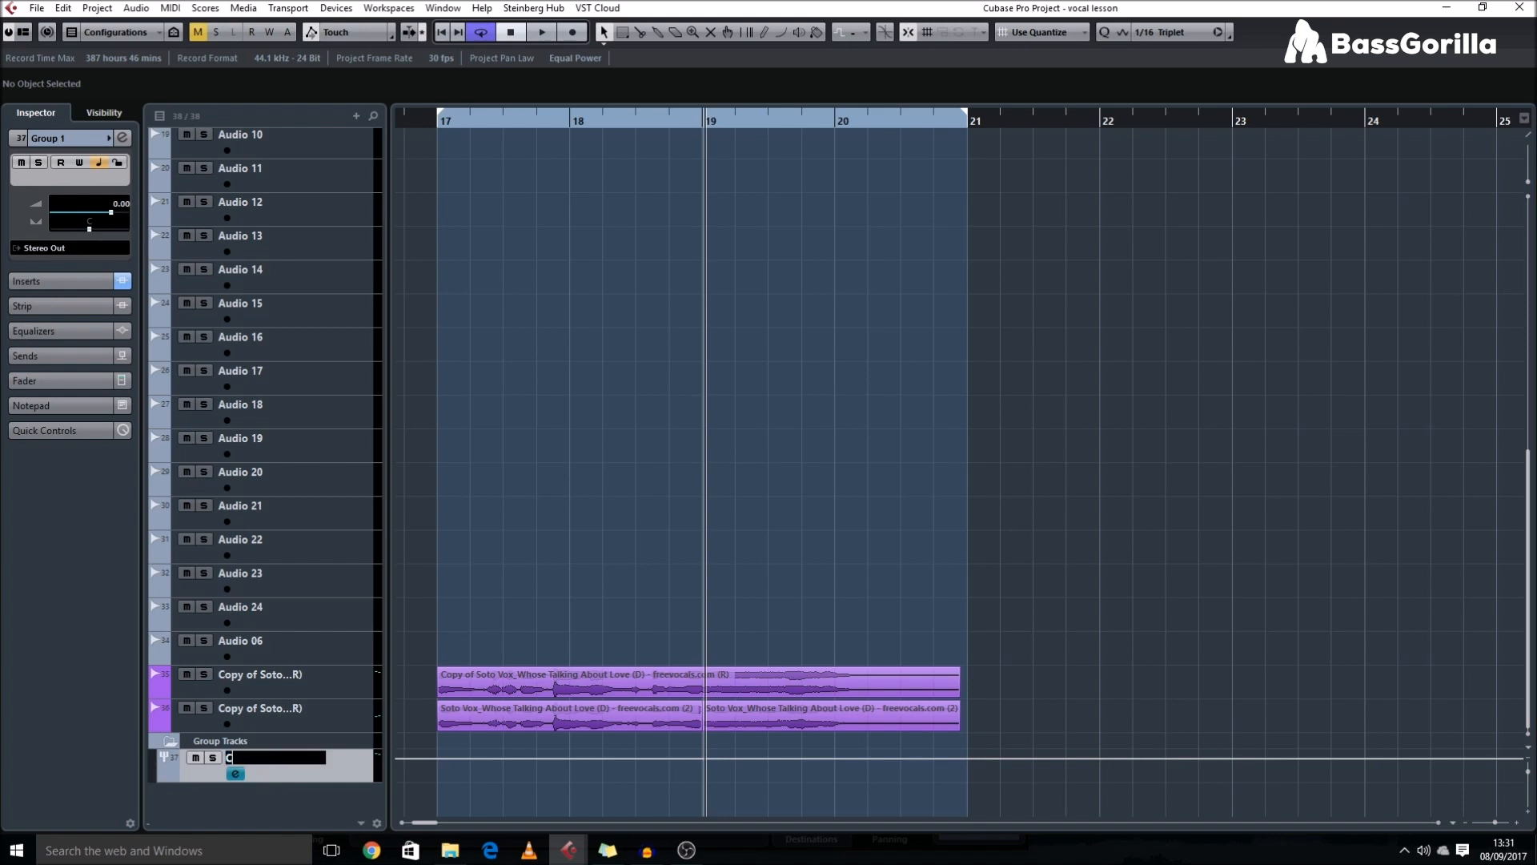
{"action": "left_click_drag", "start_coordinate": [244, 151], "coordinate": [314, 433]}
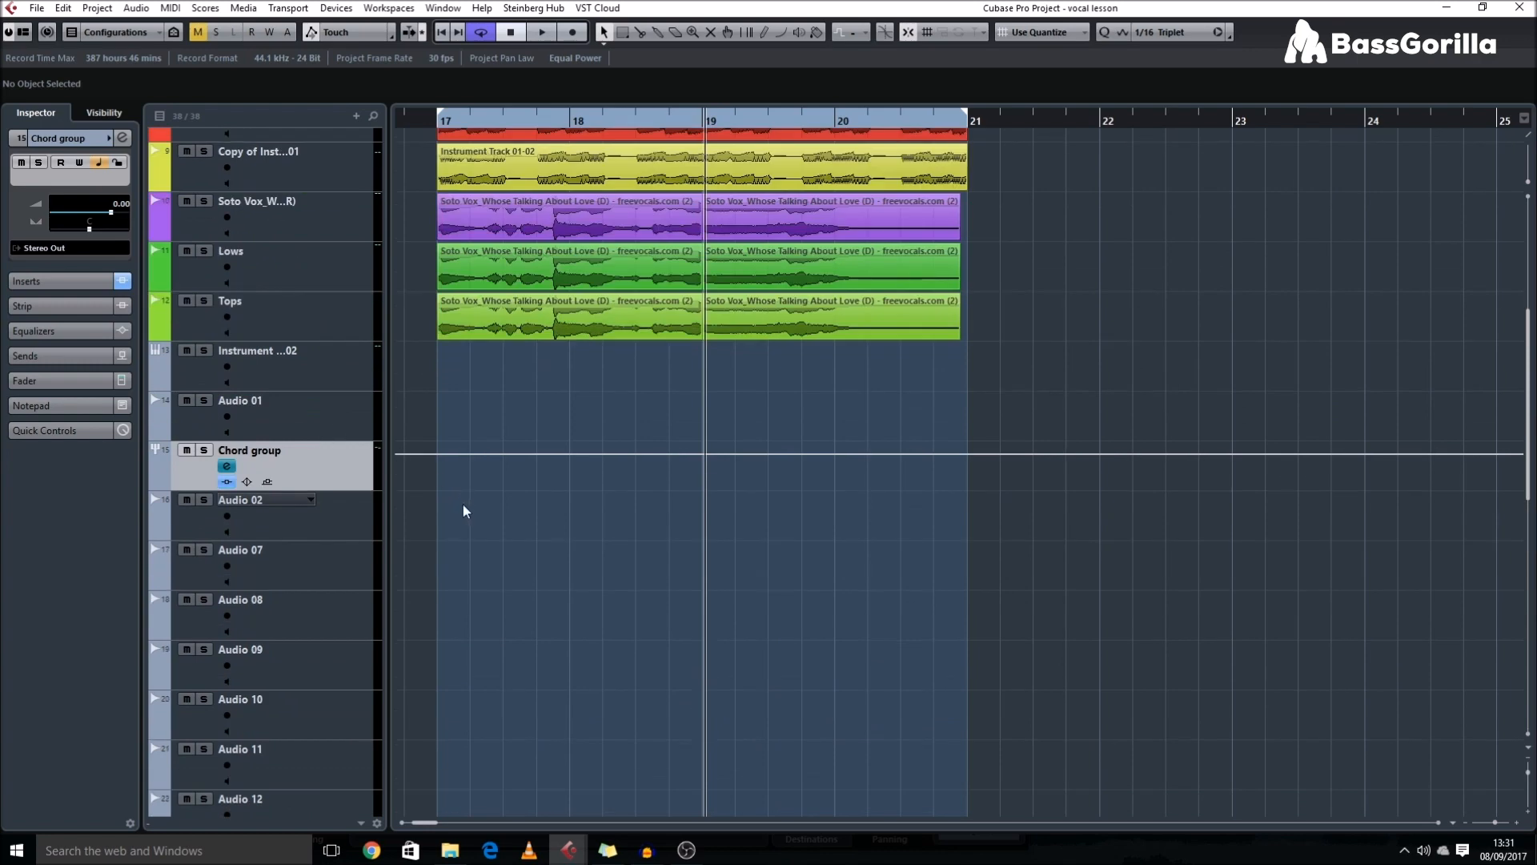
- Copy Trash 2 from insert slot 3 to slot 4 of the Chord group, open the copy and dismiss its preset manager
{"action": "left_click", "coordinate": [228, 467]}
{"action": "left_click_drag", "start_coordinate": [275, 620], "coordinate": [277, 651]}
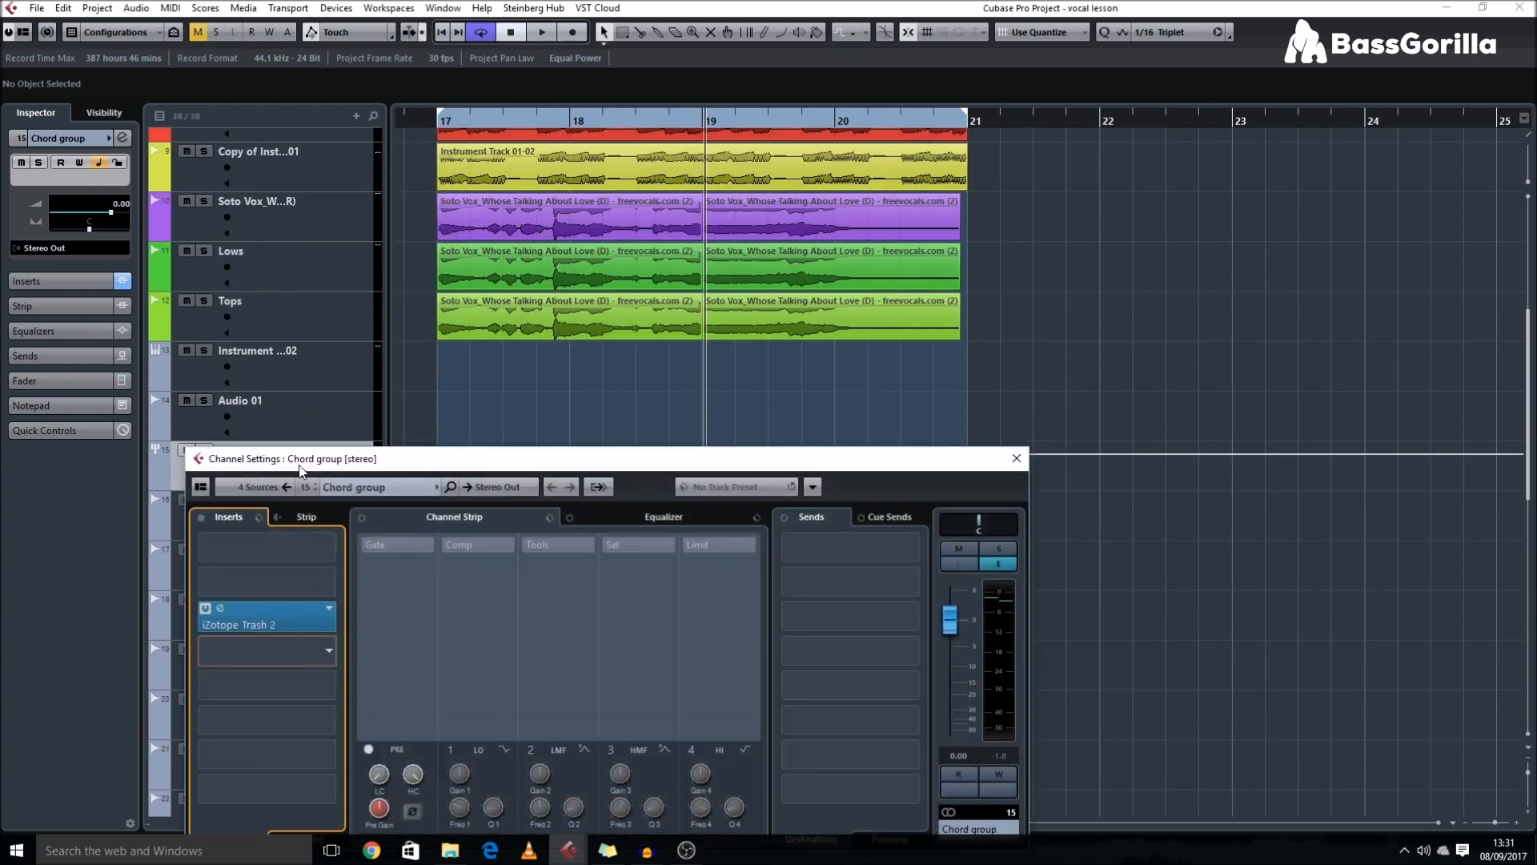
{"action": "left_click", "coordinate": [277, 652]}
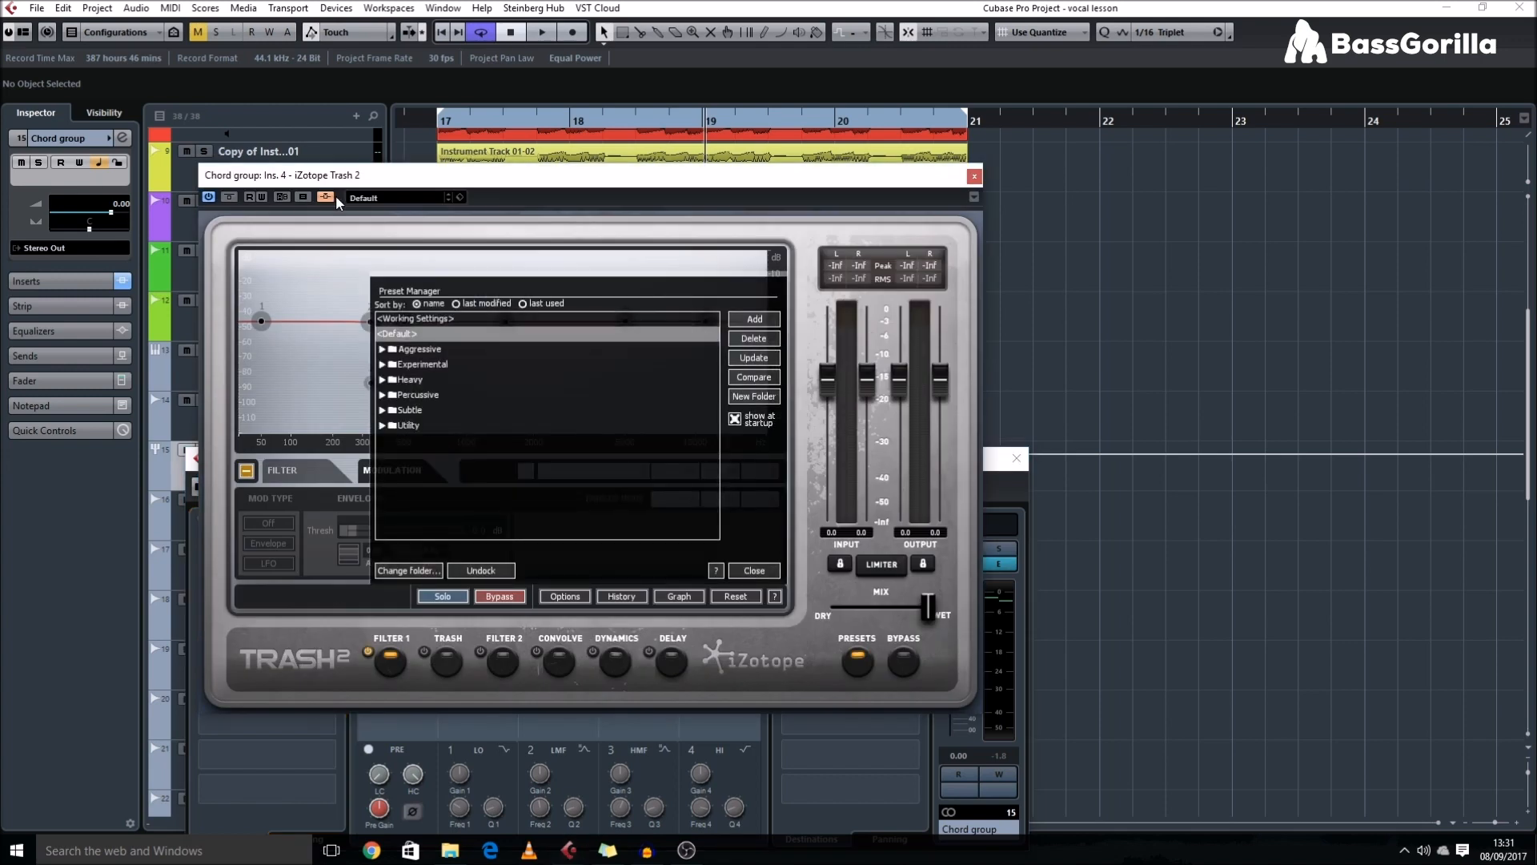
{"action": "left_click", "coordinate": [744, 571]}
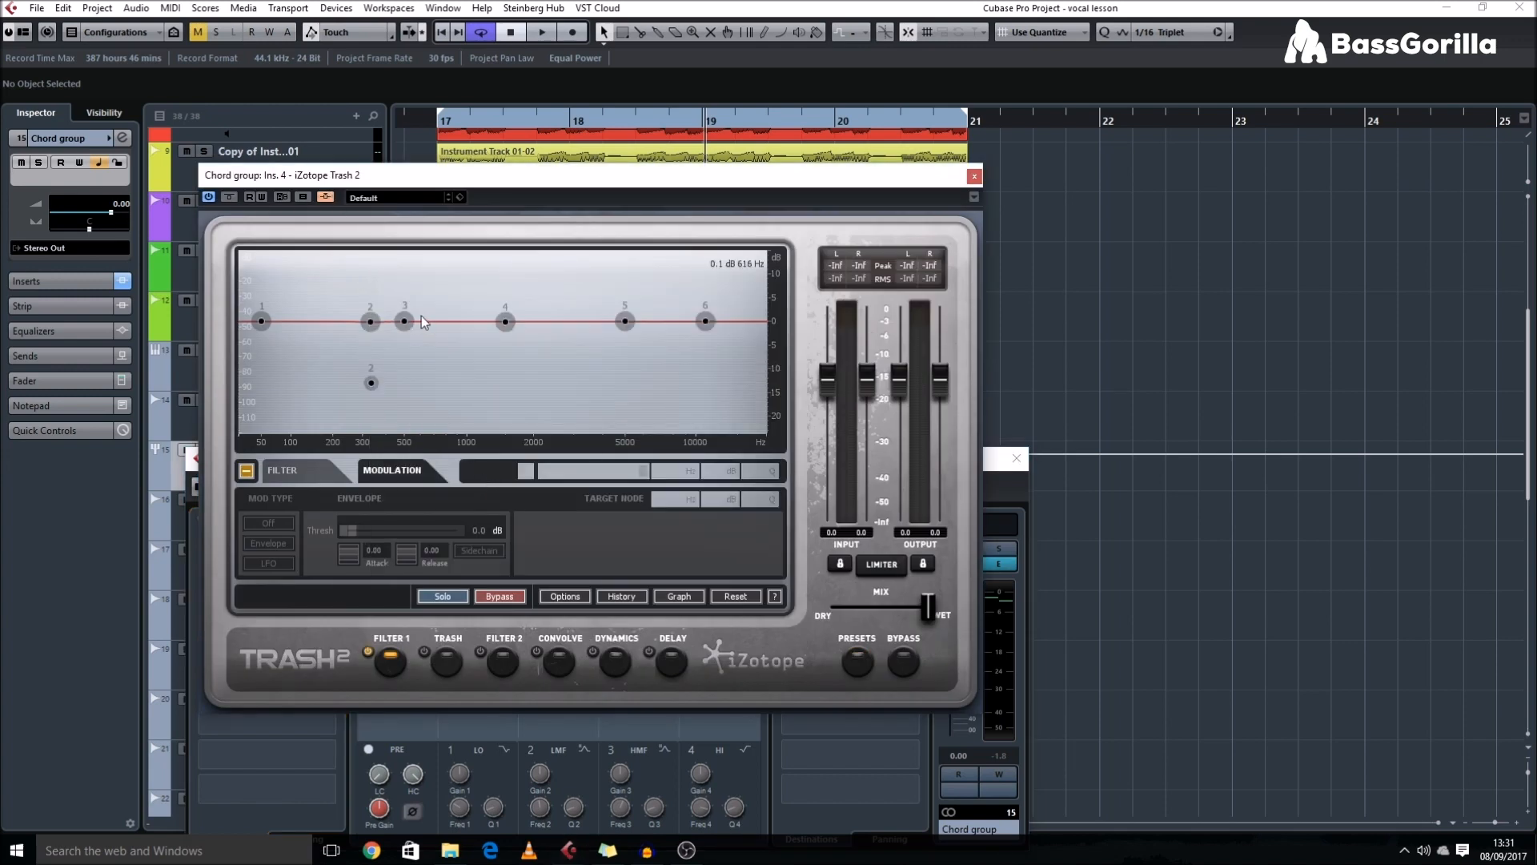
- Set both the frequency of filter node 2 and its target node to 3300 Hz in the copied Trash 2
{"action": "left_click", "coordinate": [371, 322]}
{"action": "left_click_drag", "start_coordinate": [682, 479], "coordinate": [696, 225]}
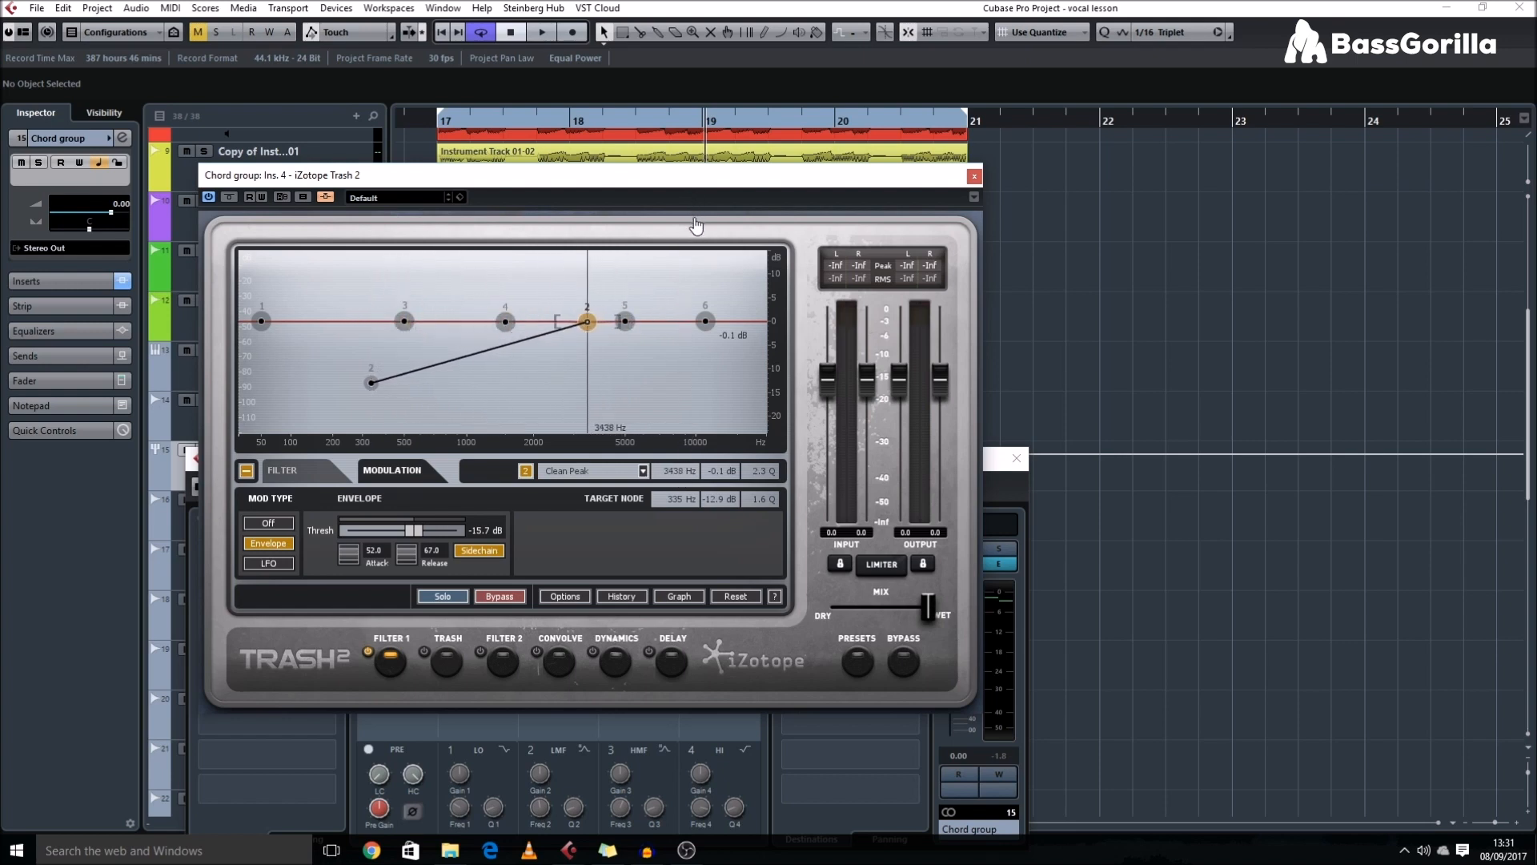
{"action": "left_click_drag", "start_coordinate": [675, 474], "coordinate": [680, 474]}
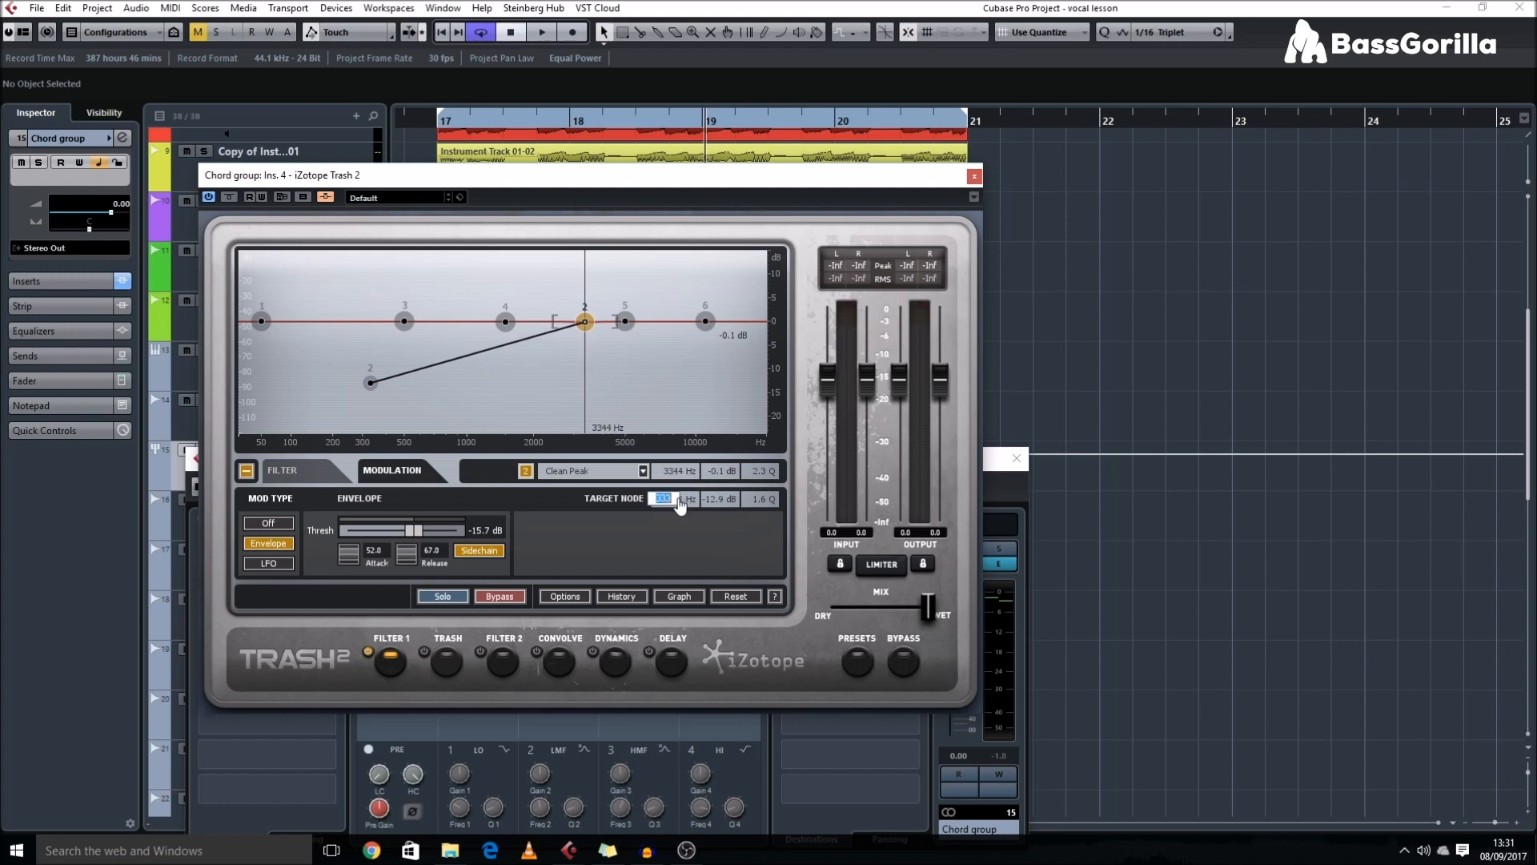
{"action": "type", "text": "0"}
{"action": "key", "text": "Return"}
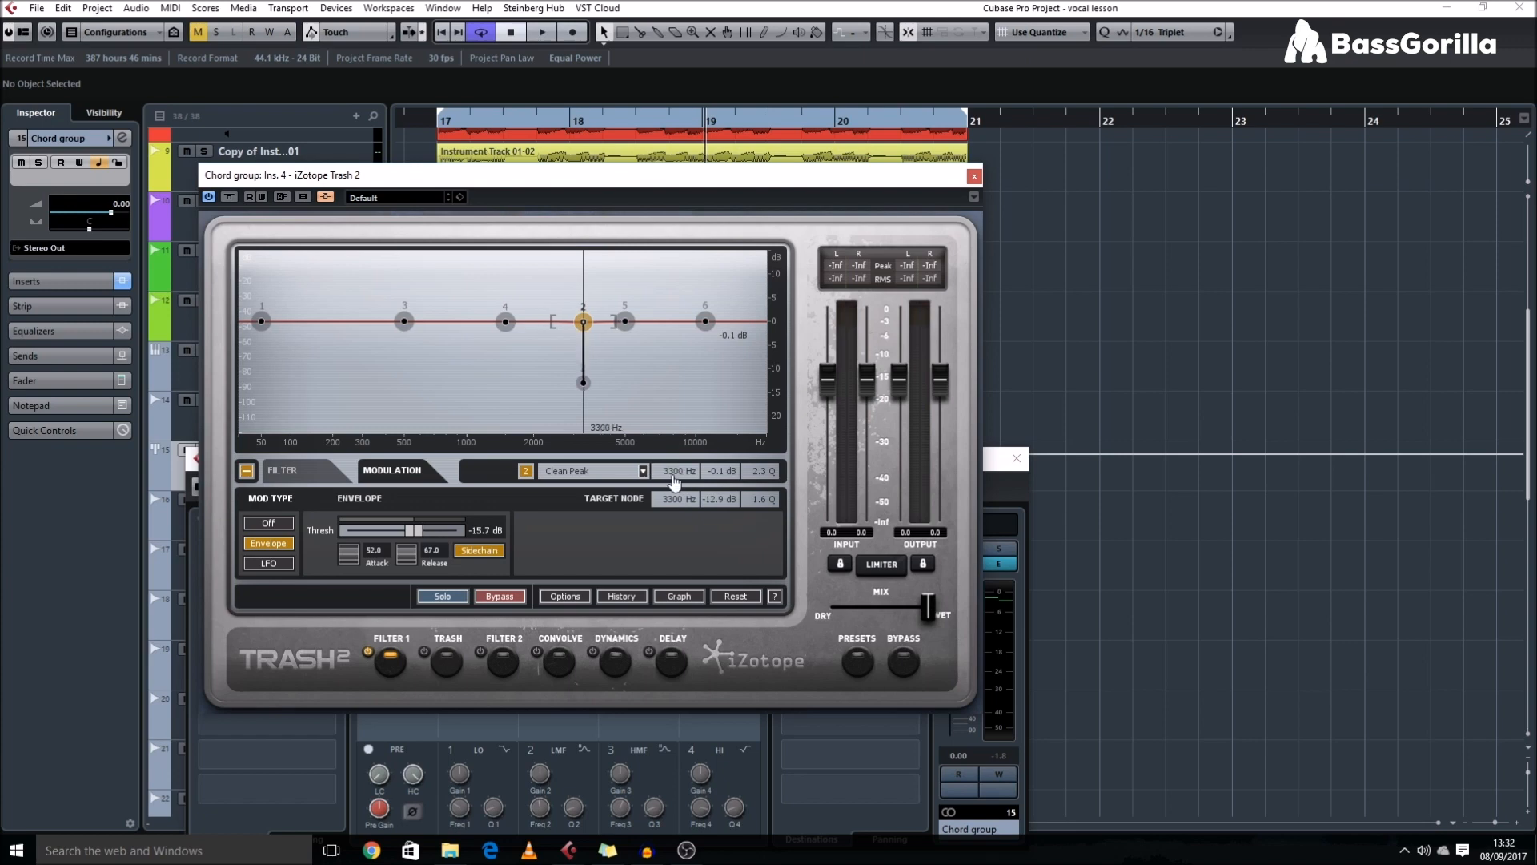
- Move Trash 2 aside, close the channel settings and adjust the target node to 3295 Hz, -13.0 dB and 1.3 Q
{"action": "left_click_drag", "start_coordinate": [608, 172], "coordinate": [1217, 281]}
{"action": "left_click_drag", "start_coordinate": [787, 465], "coordinate": [450, 433]}
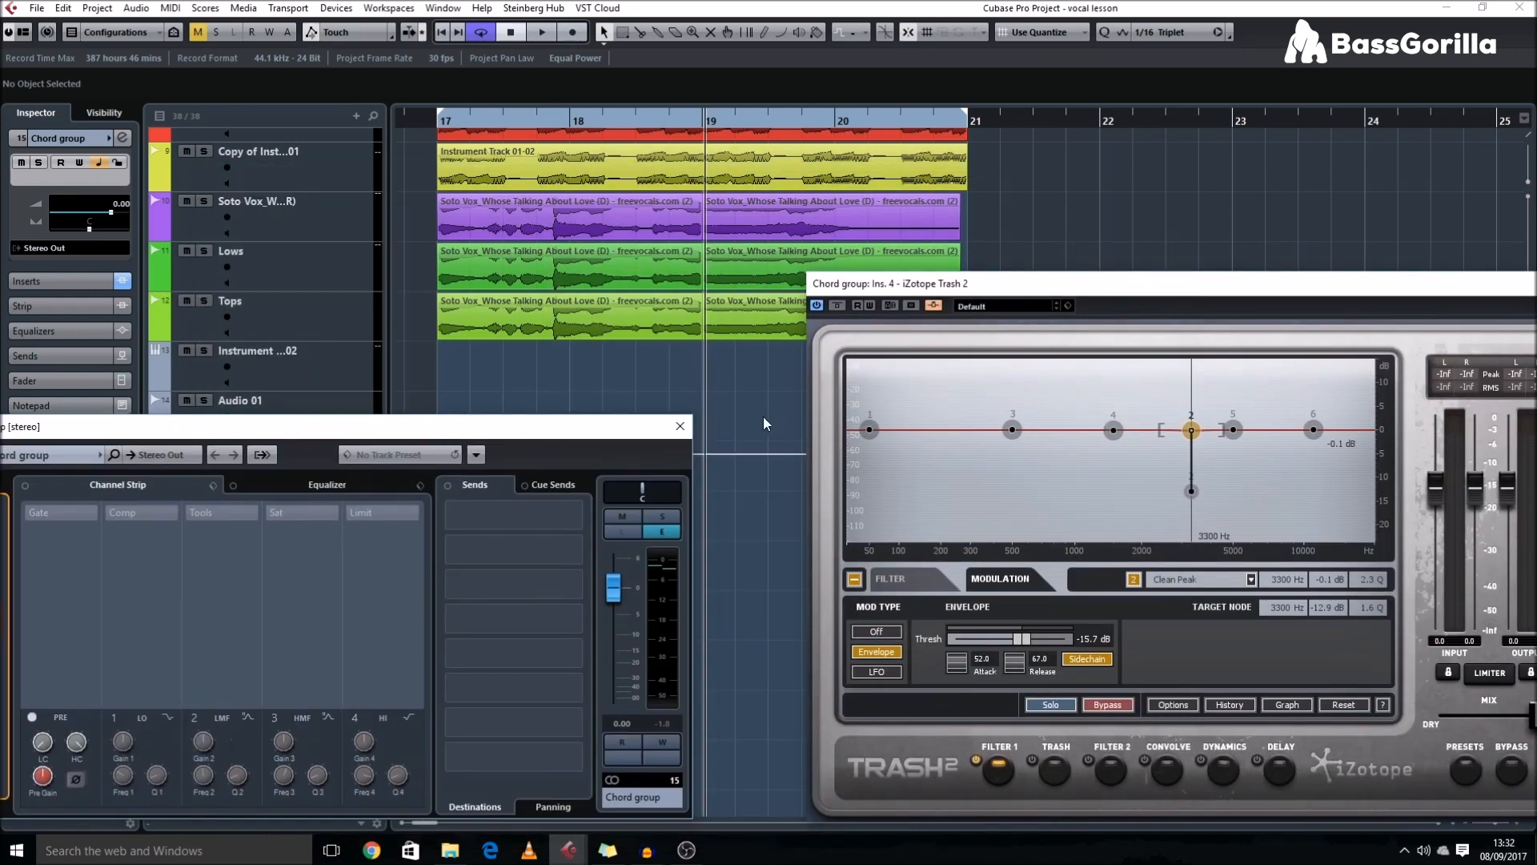
{"action": "left_click", "coordinate": [681, 425]}
{"action": "left_click", "coordinate": [1204, 486]}
{"action": "left_click_drag", "start_coordinate": [1367, 611], "coordinate": [1345, 593]}
- Route the Tops track's output to the side-chain of Trash 2 in insert 4 of the Chord group
{"action": "key", "text": "shift+g"}
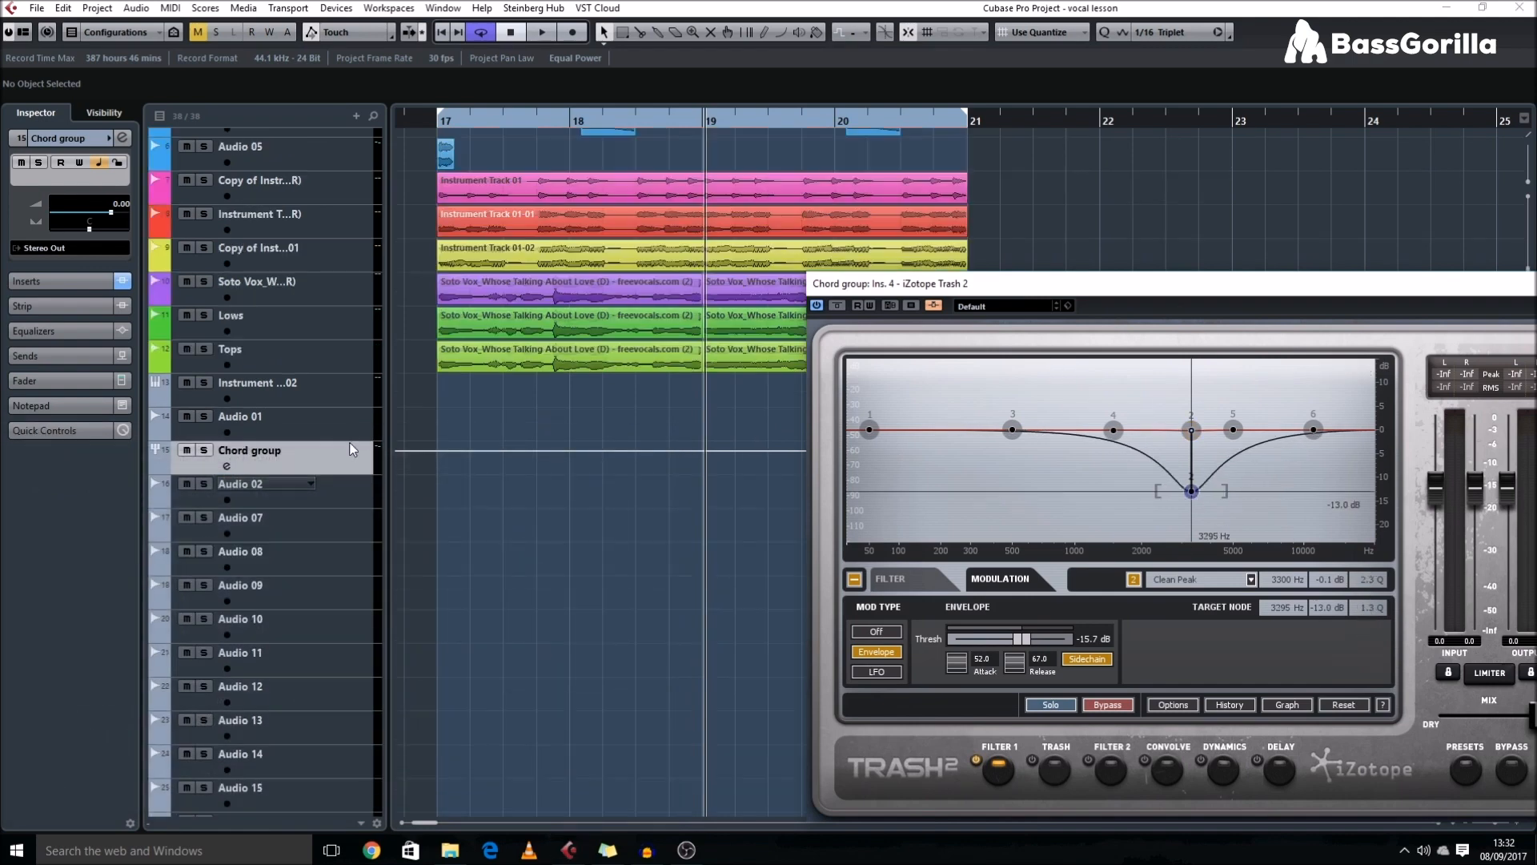
{"action": "left_click", "coordinate": [305, 357]}
{"action": "left_click", "coordinate": [72, 293]}
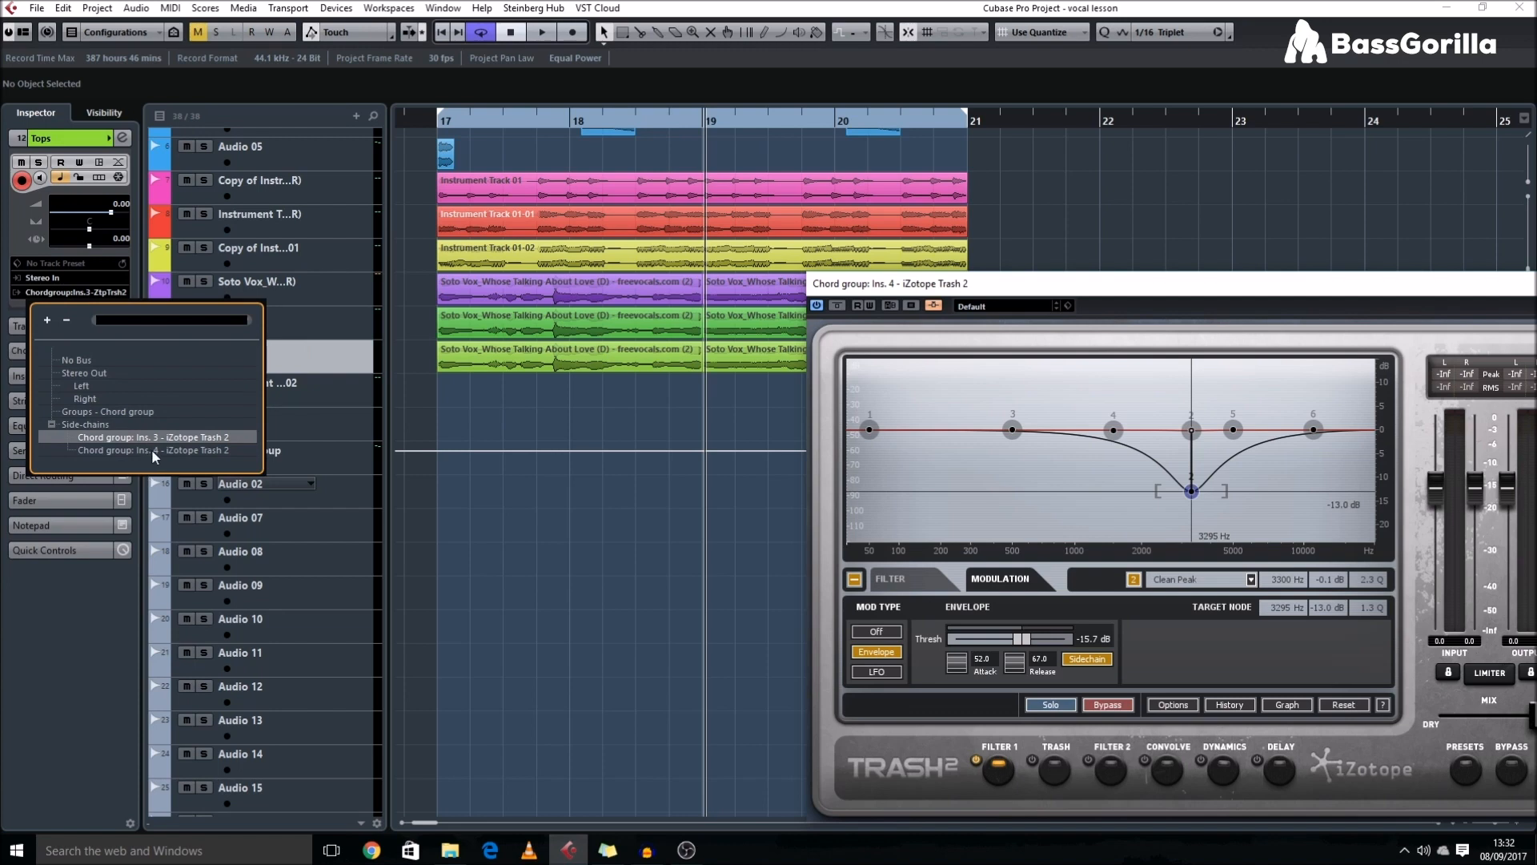
{"action": "left_click", "coordinate": [213, 450]}
- Play the mix and lower the Trash 2 envelope threshold to -26.4 dB
{"action": "left_click", "coordinate": [489, 352]}
{"action": "key", "text": "space"}
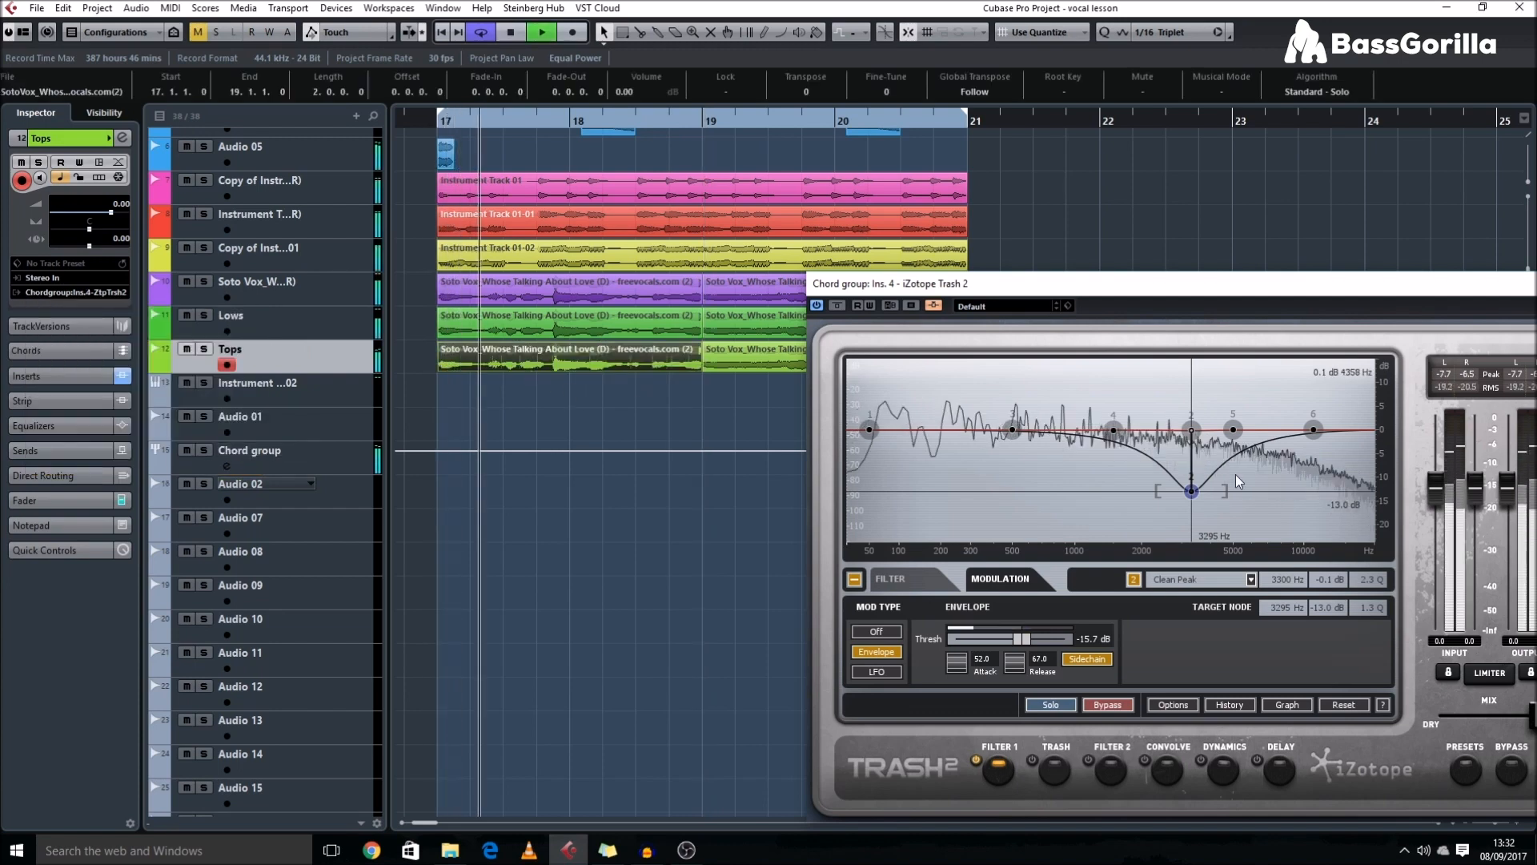
{"action": "left_click_drag", "start_coordinate": [1022, 638], "coordinate": [995, 641]}
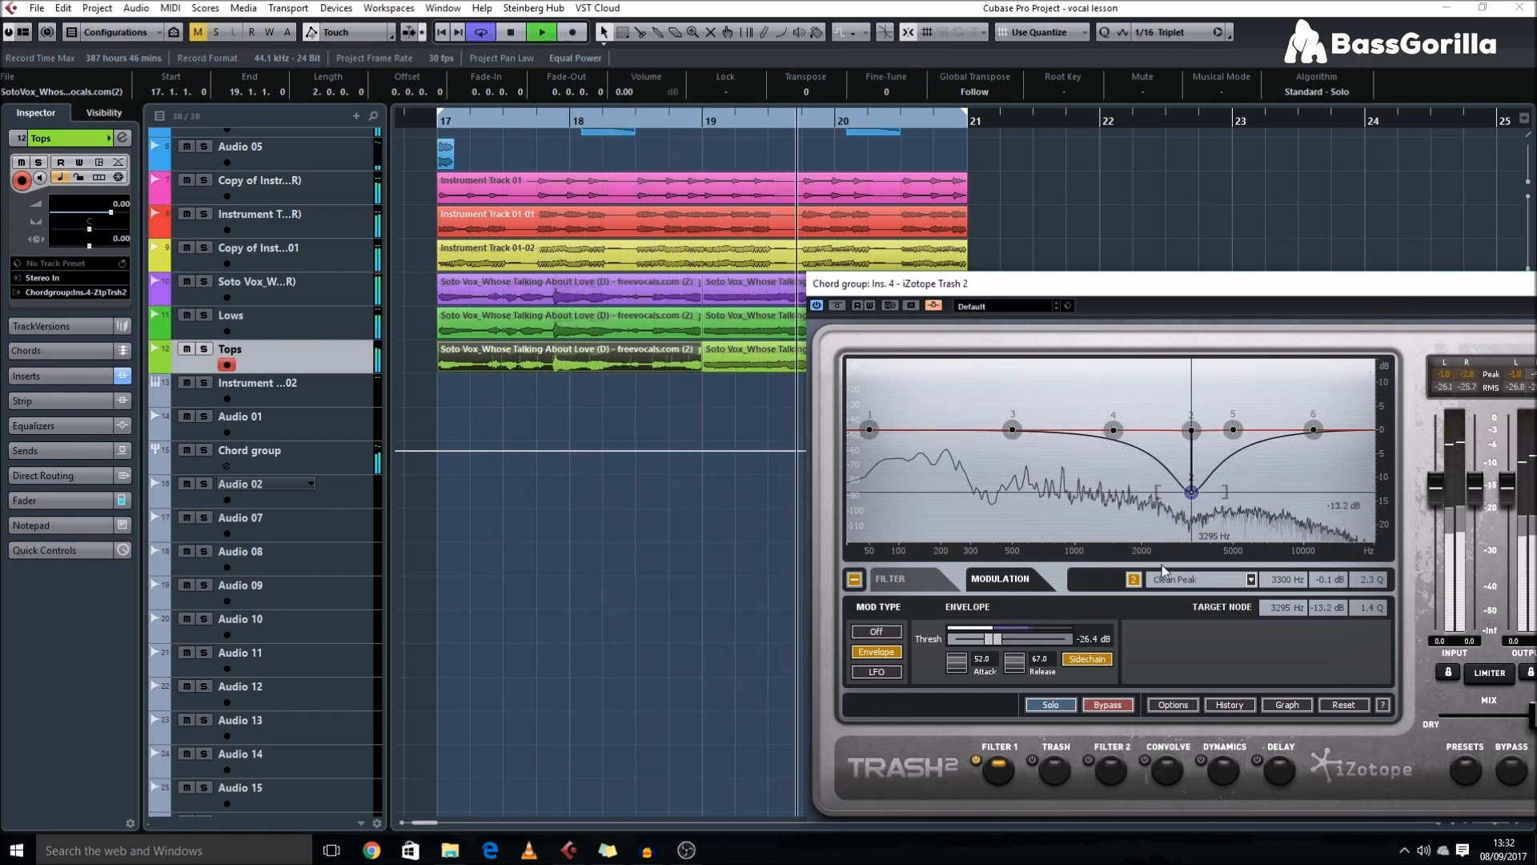
- Set the target node to 0.80 Q and -11.0 dB gain while auditioning the mix
{"action": "key", "text": "space"}
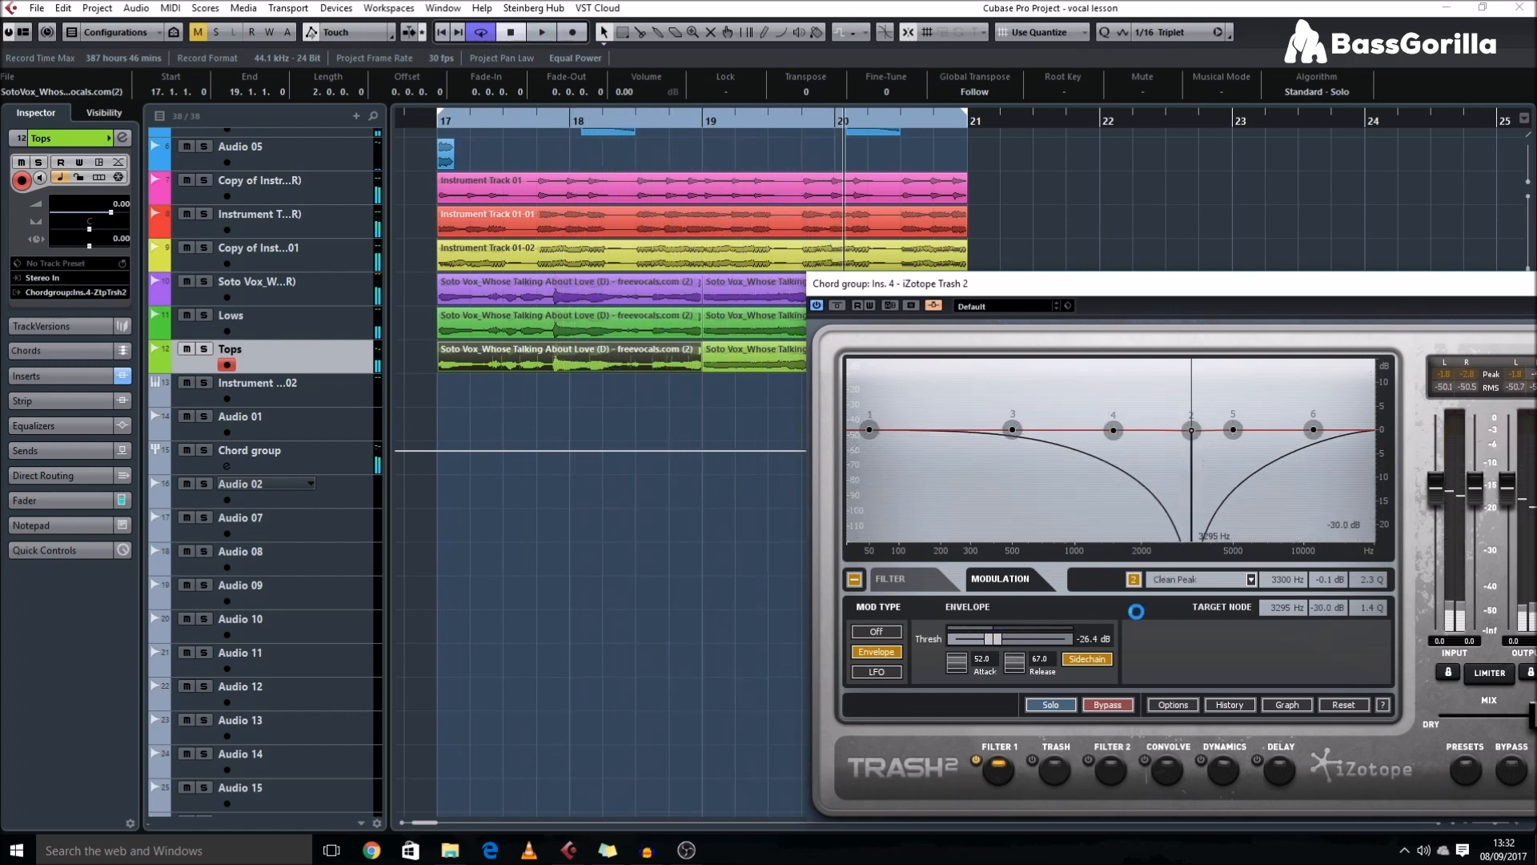
{"action": "left_click_drag", "start_coordinate": [1368, 607], "coordinate": [1368, 626]}
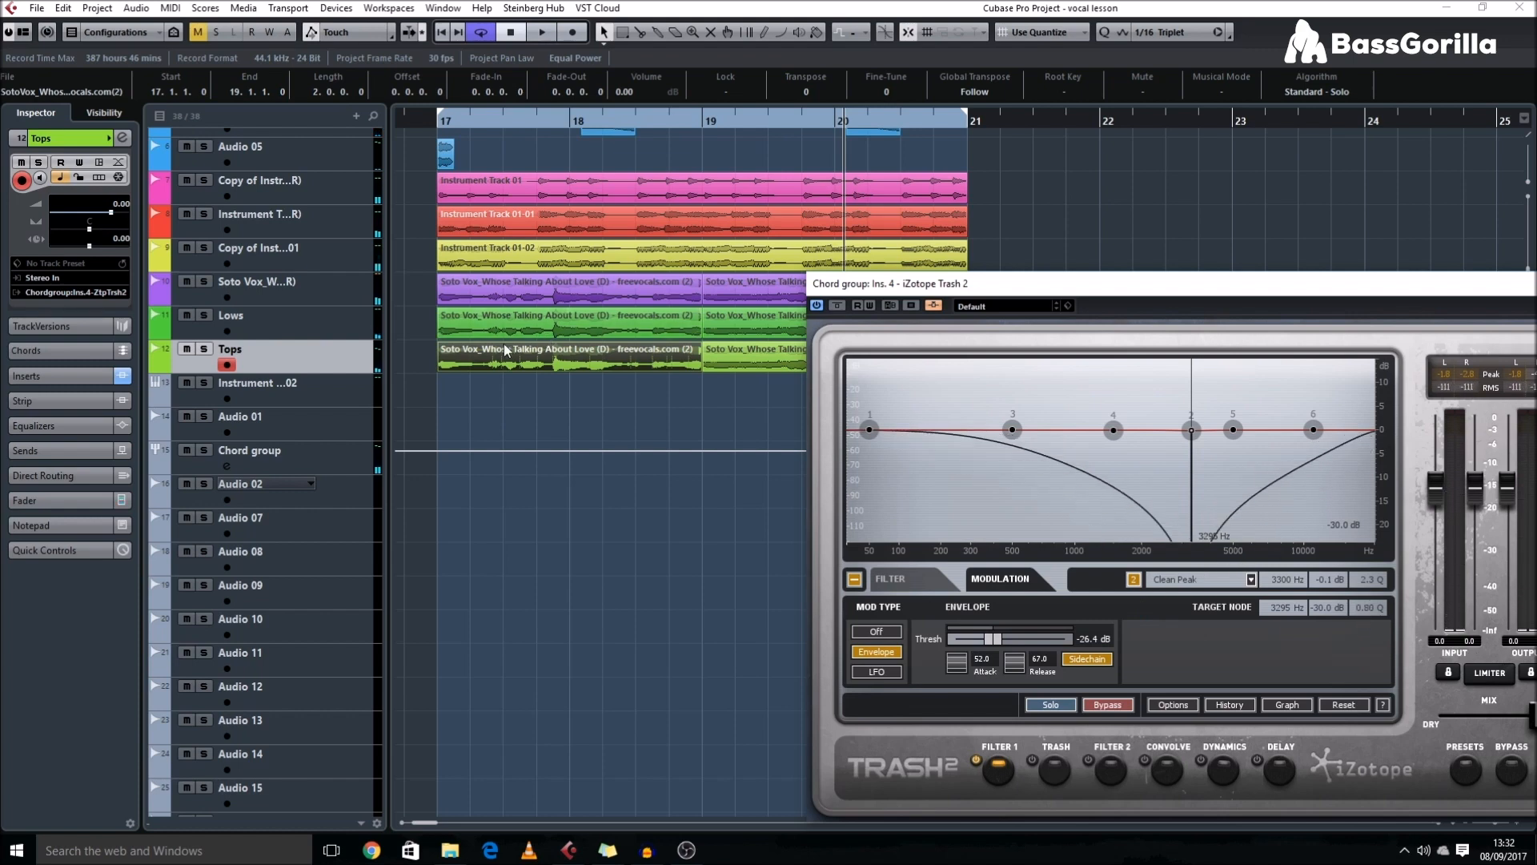
{"action": "key", "text": "space"}
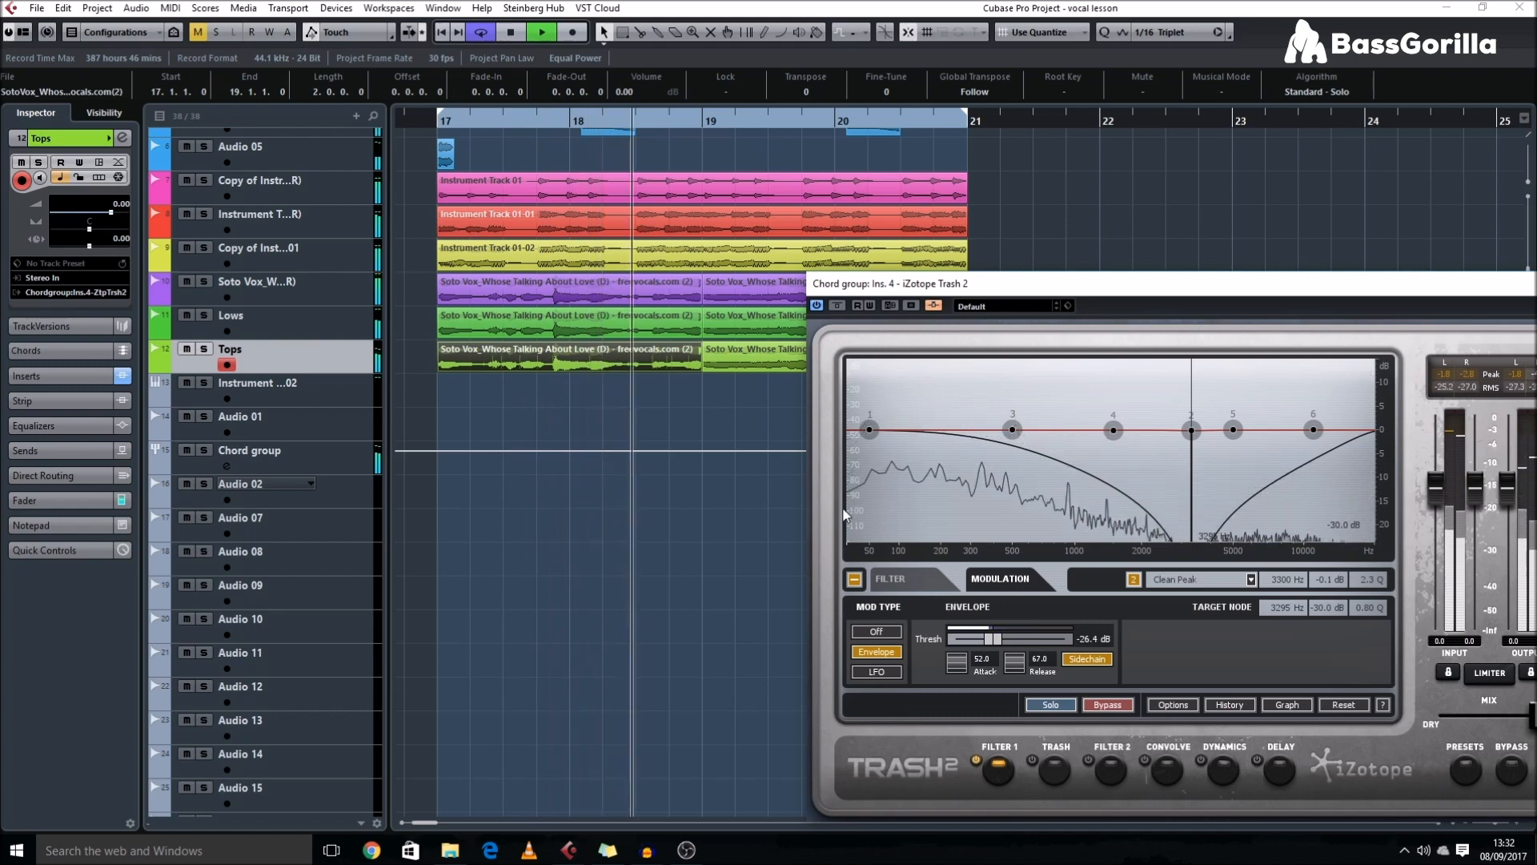
{"action": "left_click_drag", "start_coordinate": [1321, 610], "coordinate": [1331, 611]}
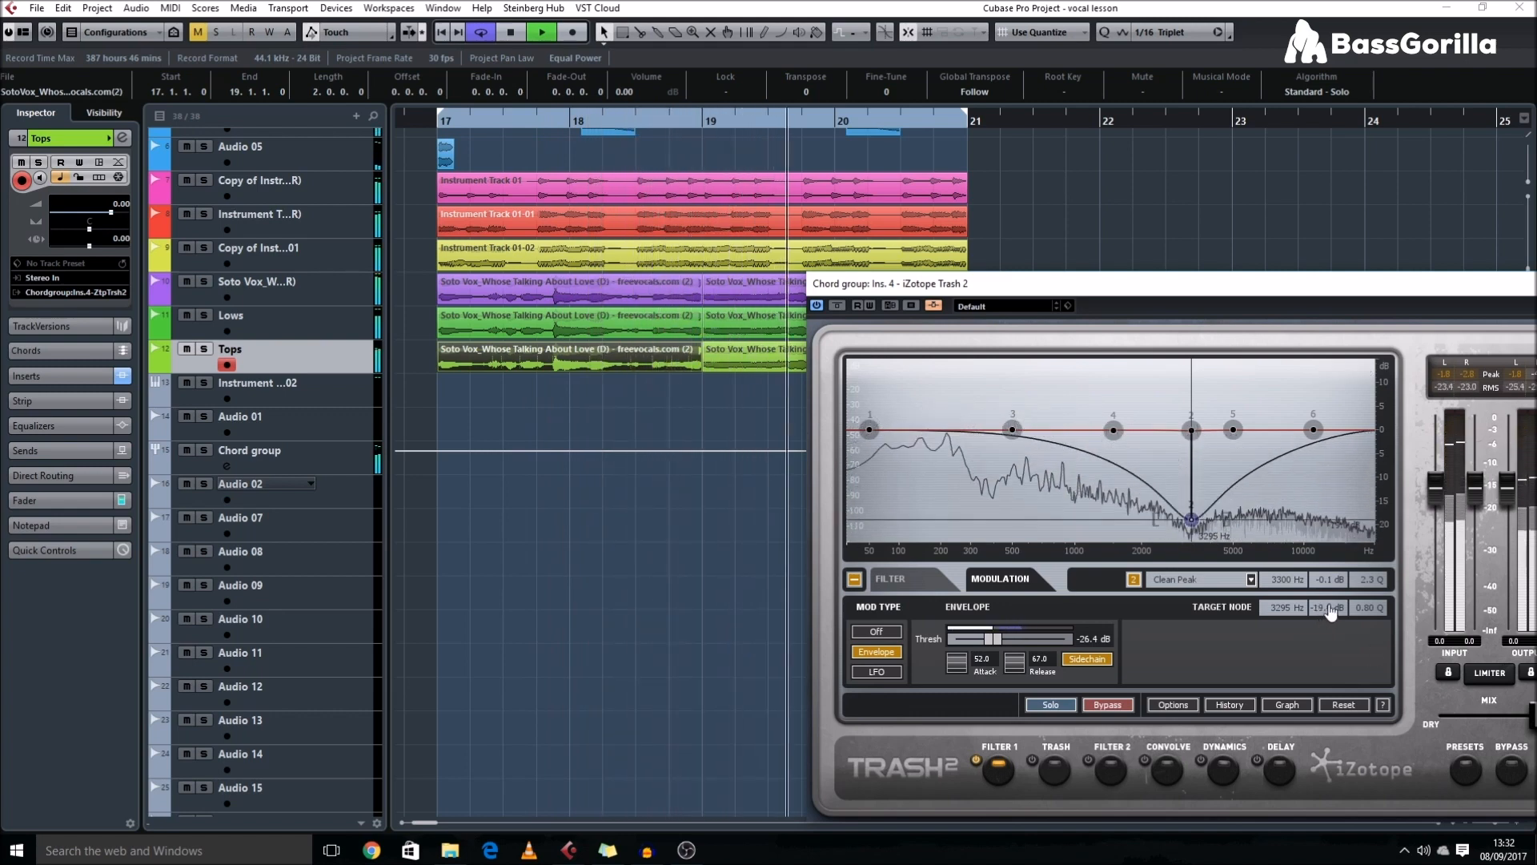
{"action": "scroll", "coordinate": [1330, 610], "scroll_direction": "down", "scroll_amount": 5}
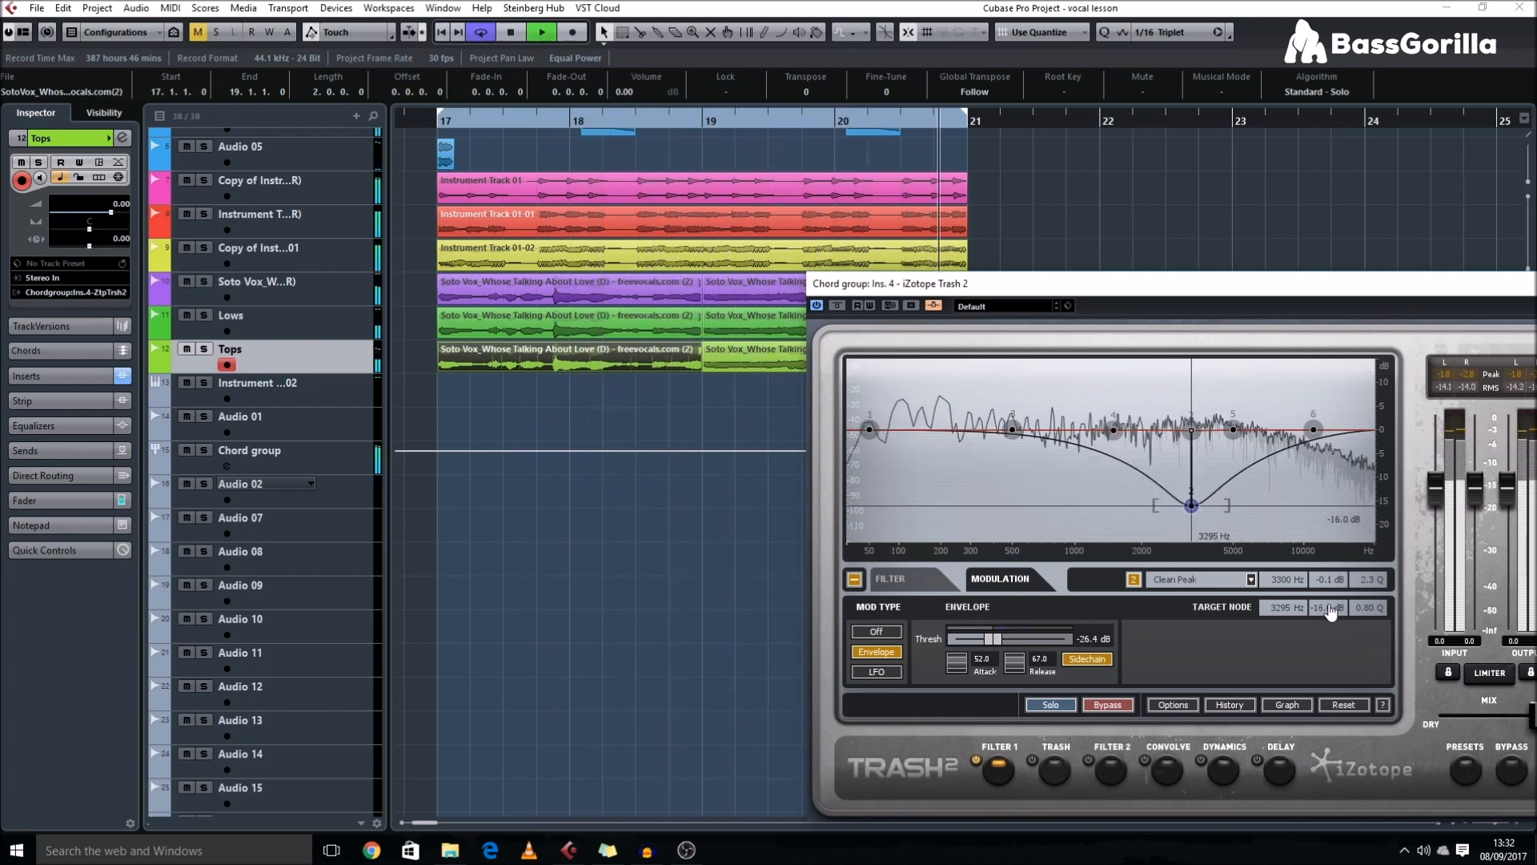
{"action": "scroll", "coordinate": [1331, 610], "scroll_direction": "up", "scroll_amount": 5}
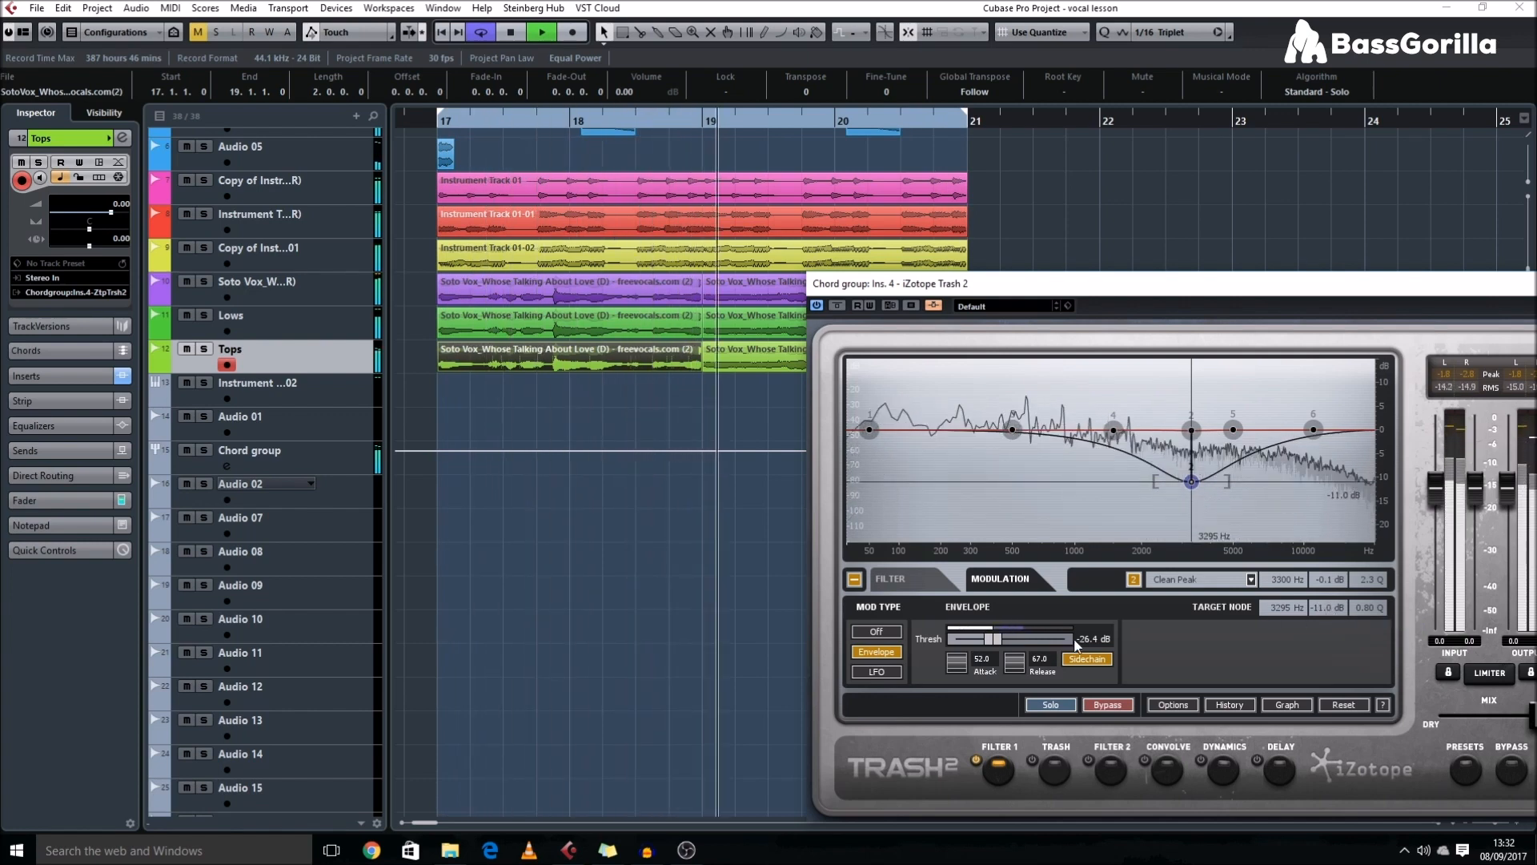
- Stop playback and examine the vocal, Lows and Tops clips alongside the chord clips from bar 17 to 21
{"action": "left_click", "coordinate": [672, 522]}
{"action": "key", "text": "g"}
{"action": "key", "text": "g"}
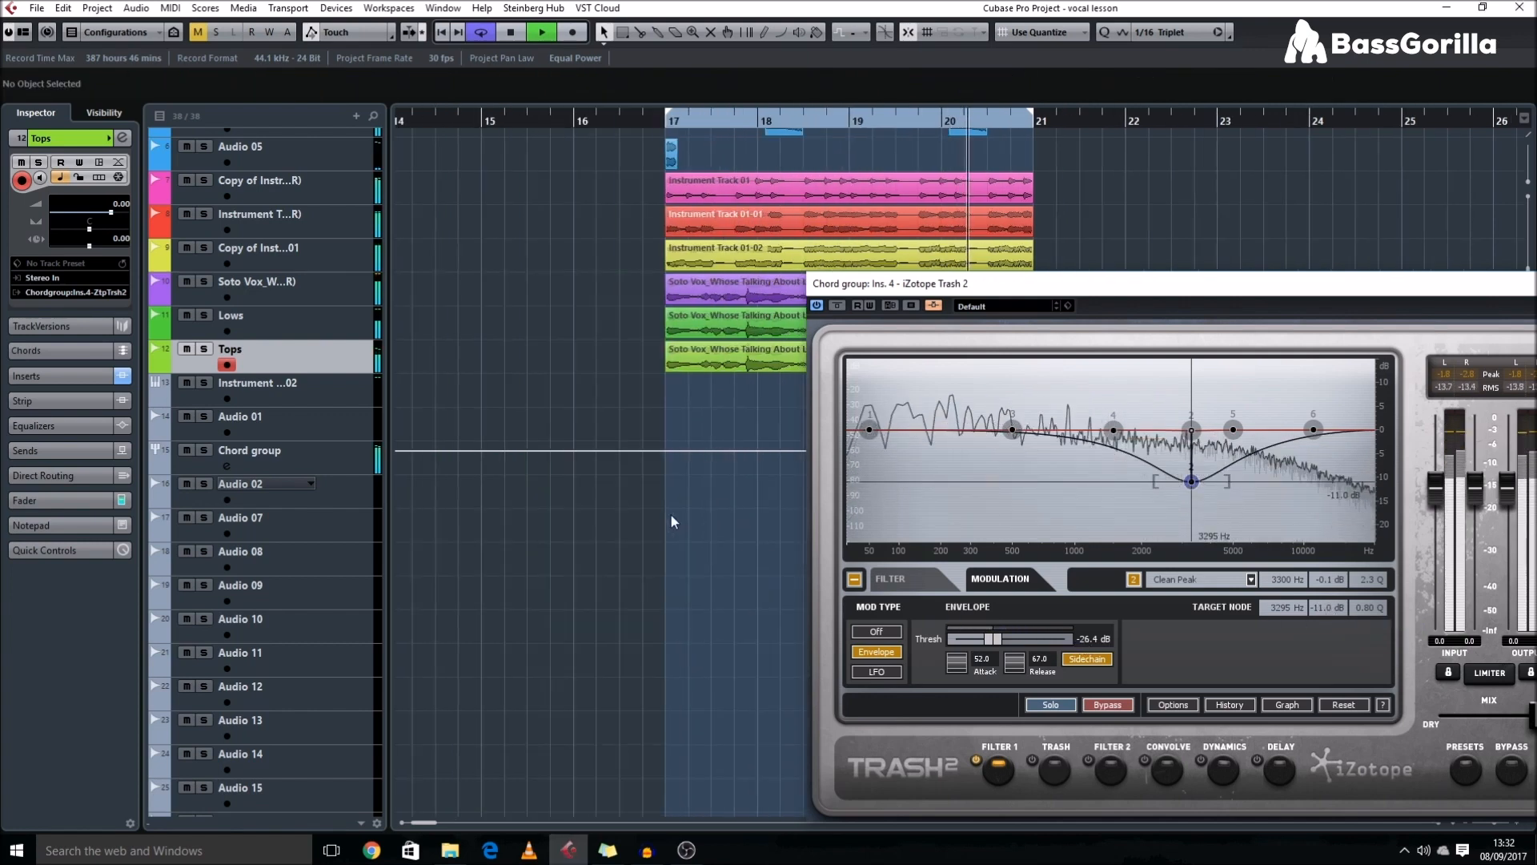
{"action": "key", "text": "space"}
{"action": "key", "text": "g"}
{"action": "key", "text": "g"}
{"action": "key", "text": "g"}
{"action": "scroll", "coordinate": [676, 527], "scroll_direction": "right", "scroll_amount": 3}
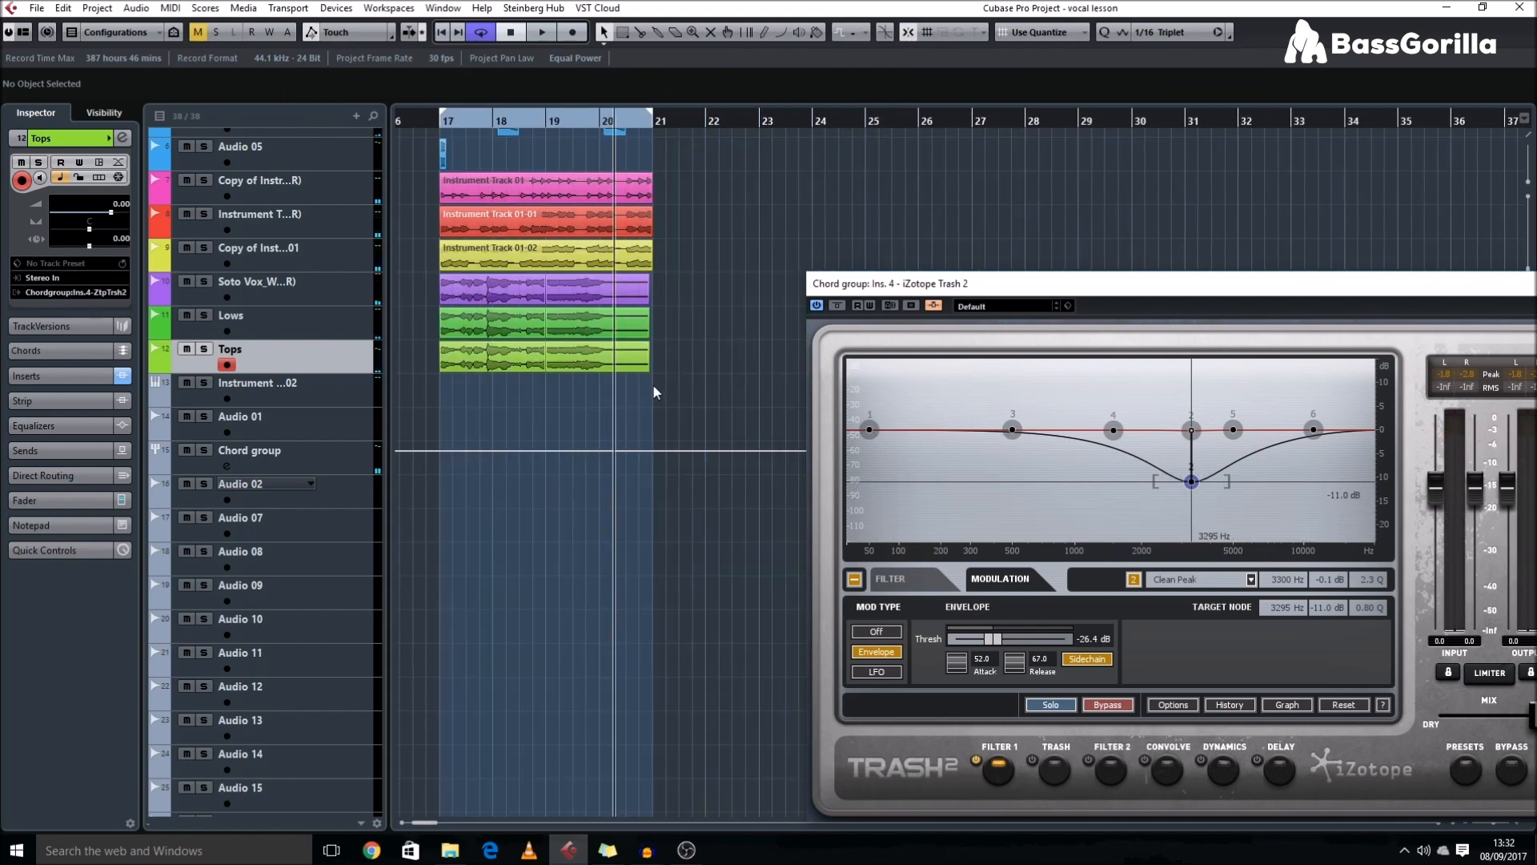
{"action": "left_click_drag", "start_coordinate": [693, 378], "coordinate": [465, 302]}
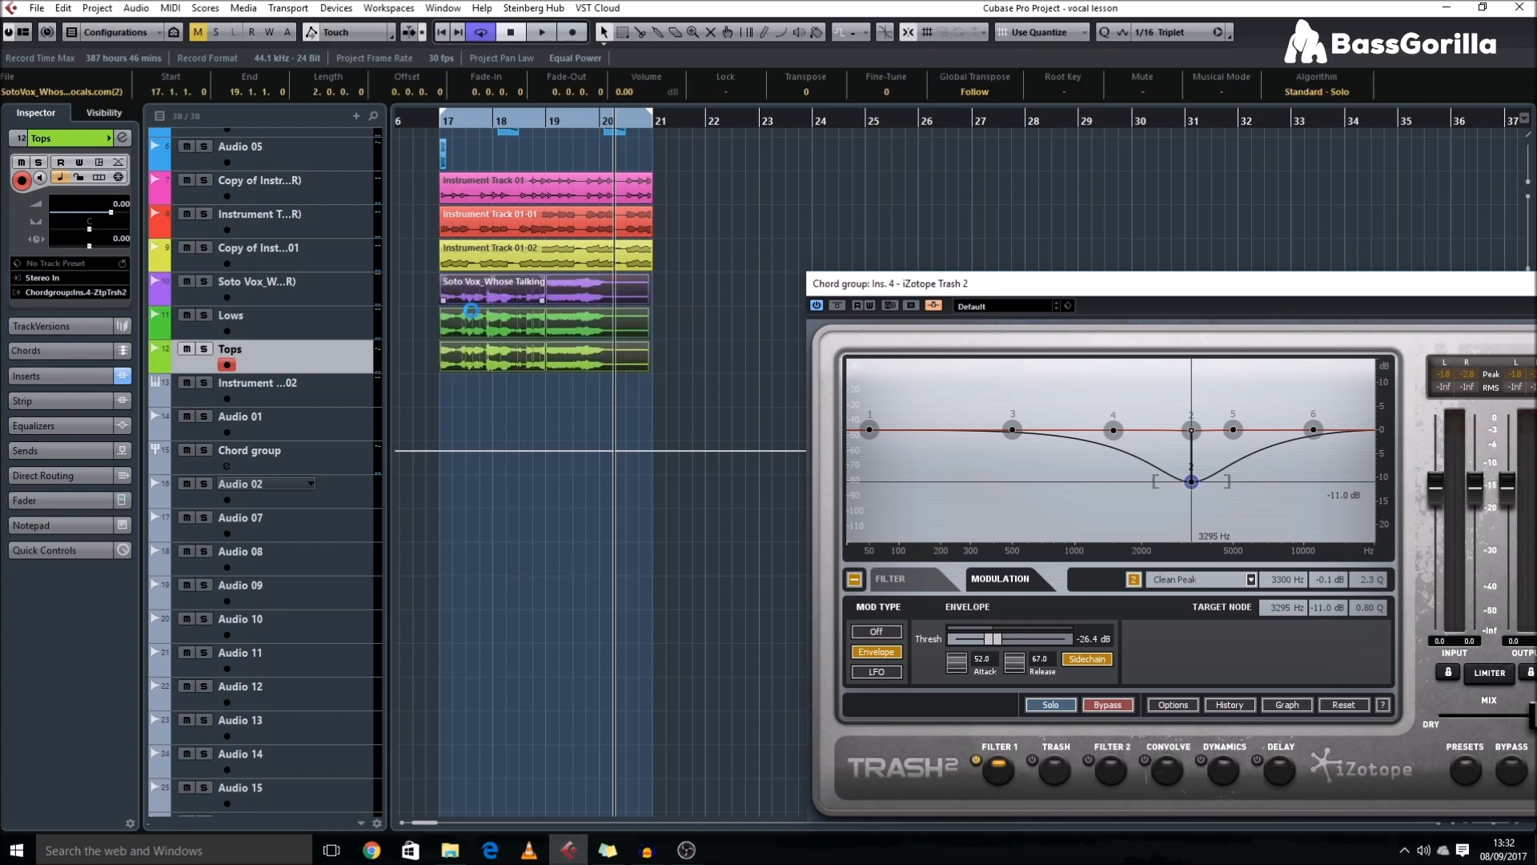
{"action": "left_click_drag", "start_coordinate": [701, 385], "coordinate": [462, 251]}
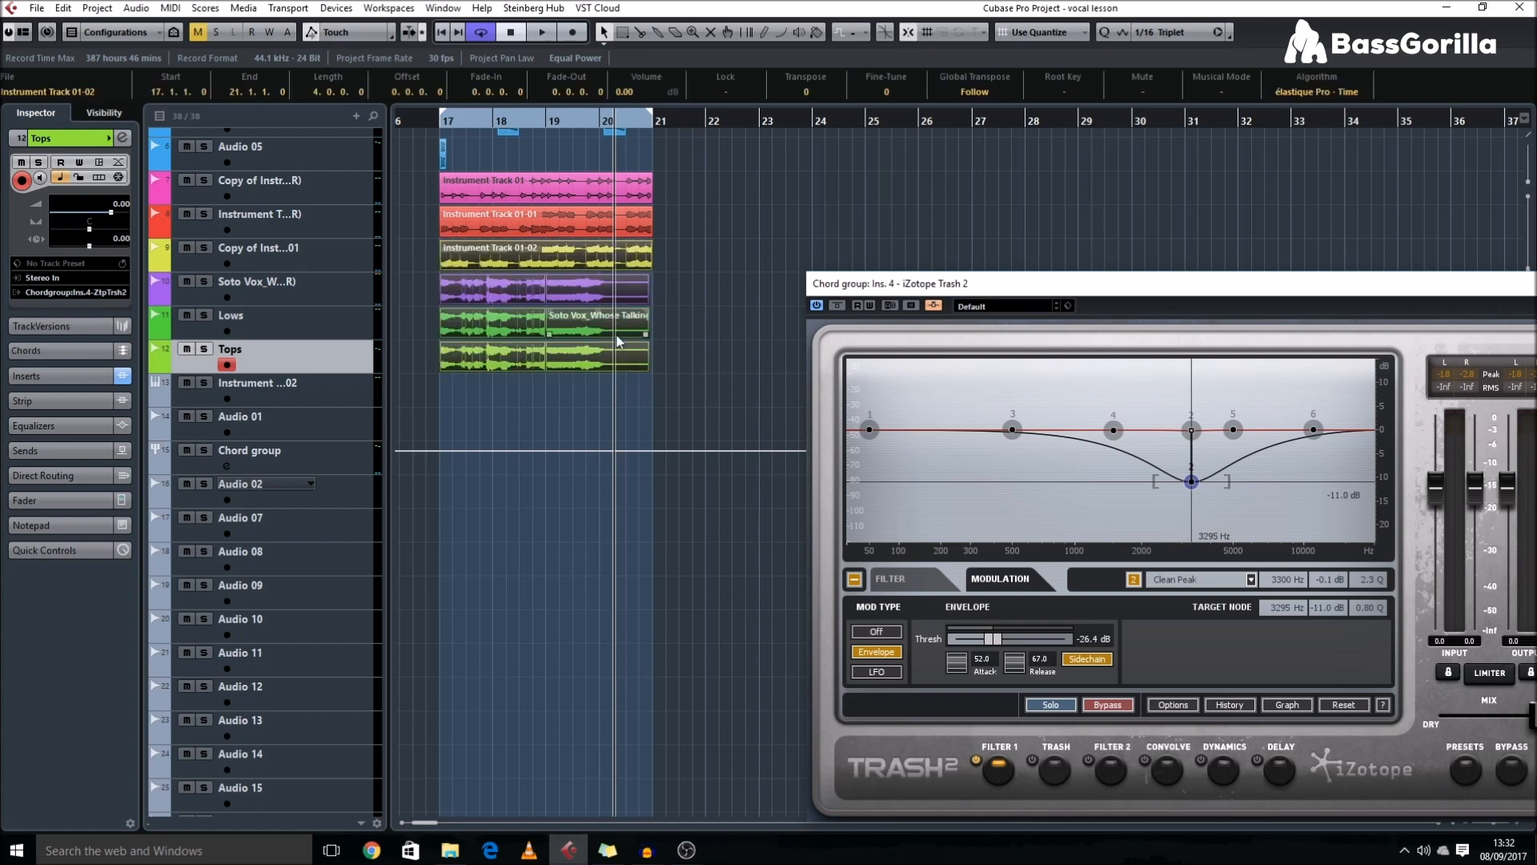
{"action": "left_click_drag", "start_coordinate": [689, 362], "coordinate": [432, 253]}
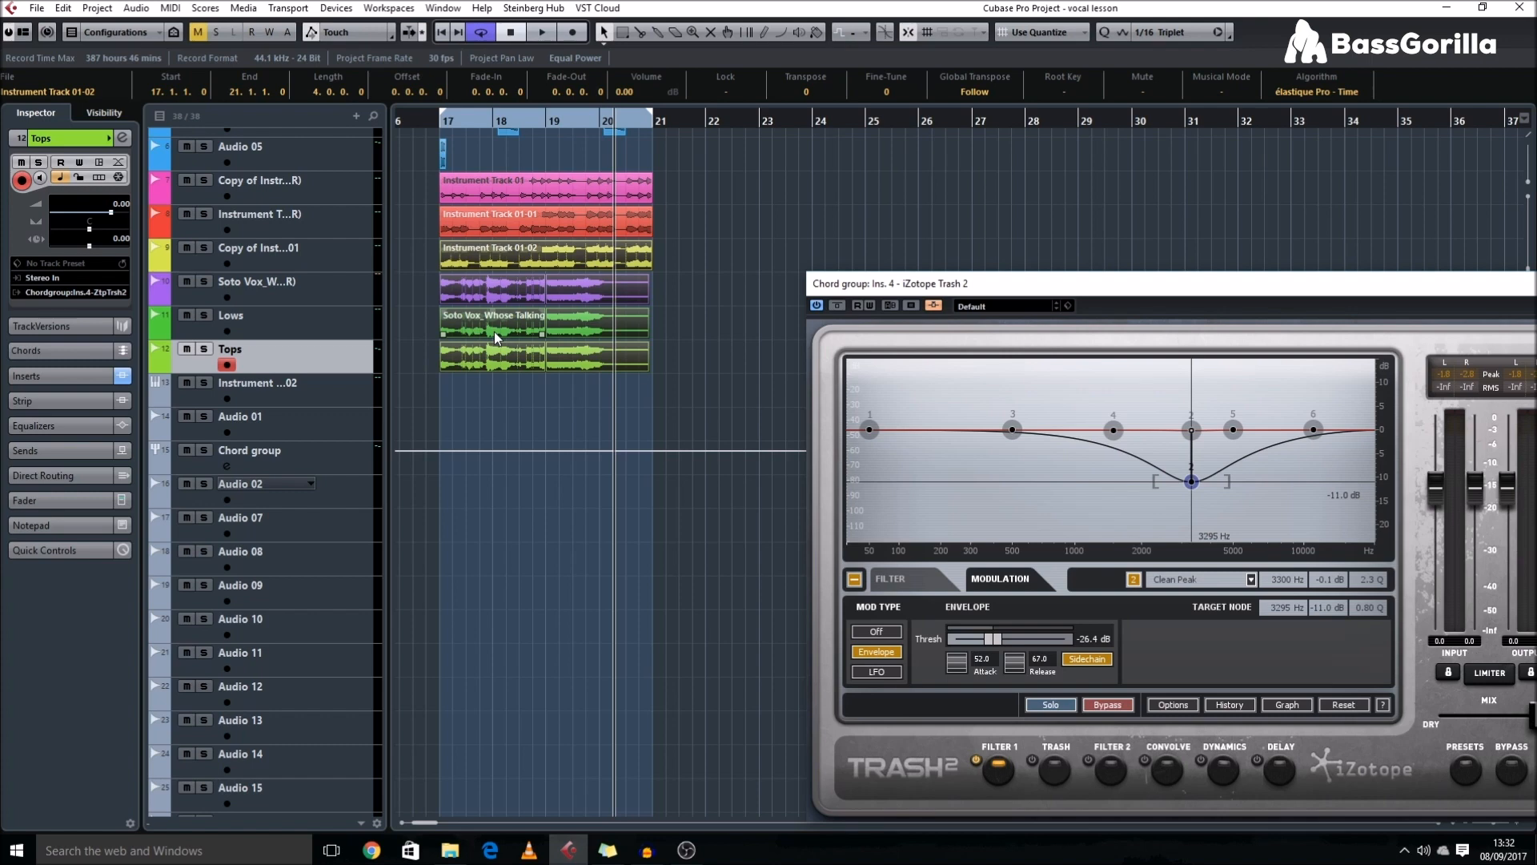
- Set the target node's gain to -6.0 dB and the envelope threshold to -16.6 dB while auditioning the mix
{"action": "key", "text": "space"}
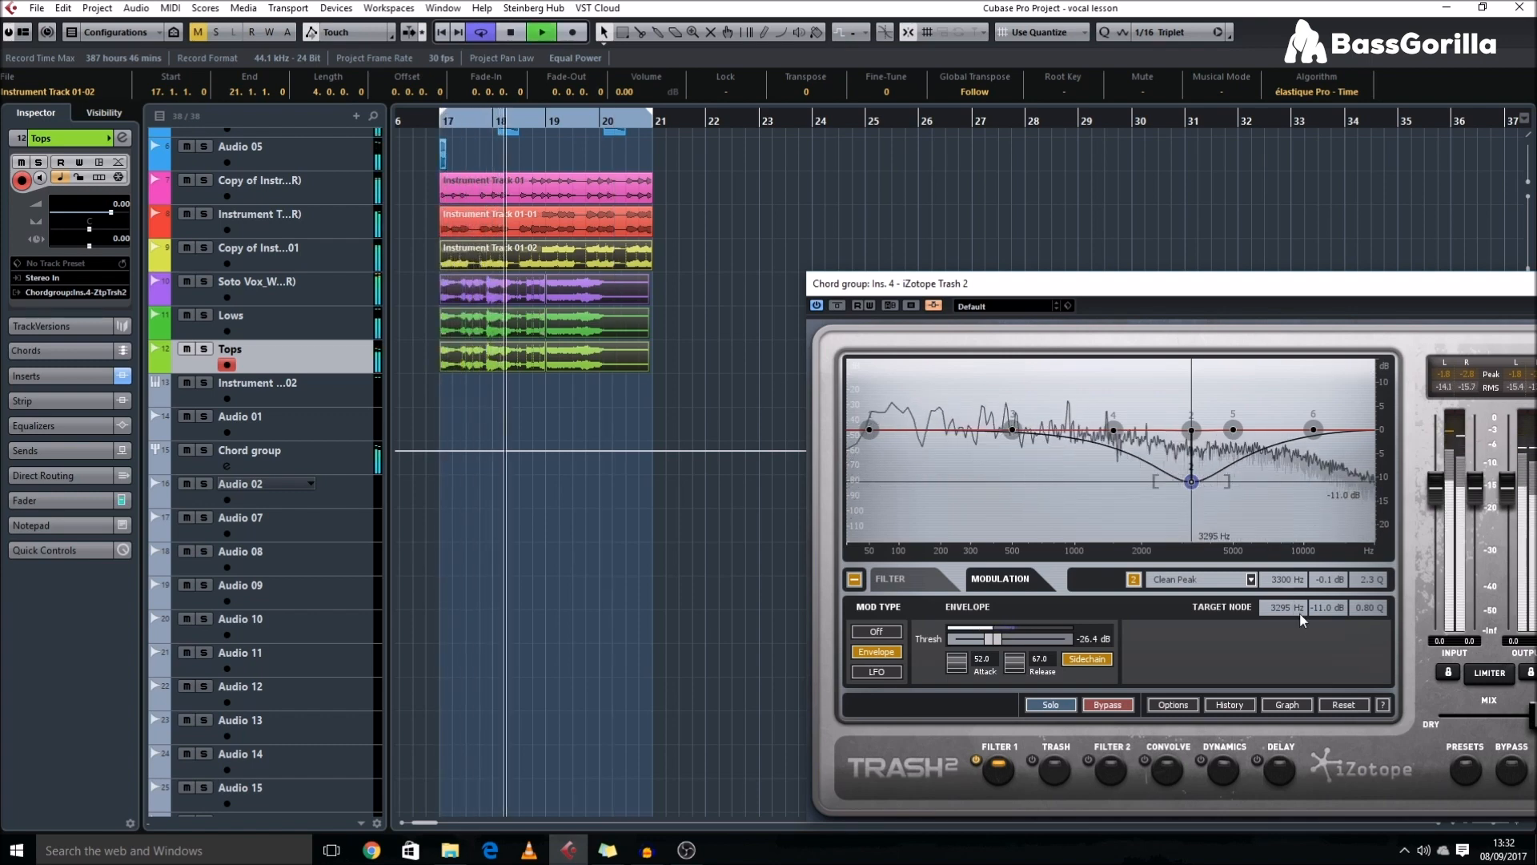
{"action": "scroll", "coordinate": [1332, 615], "scroll_direction": "up", "scroll_amount": 5}
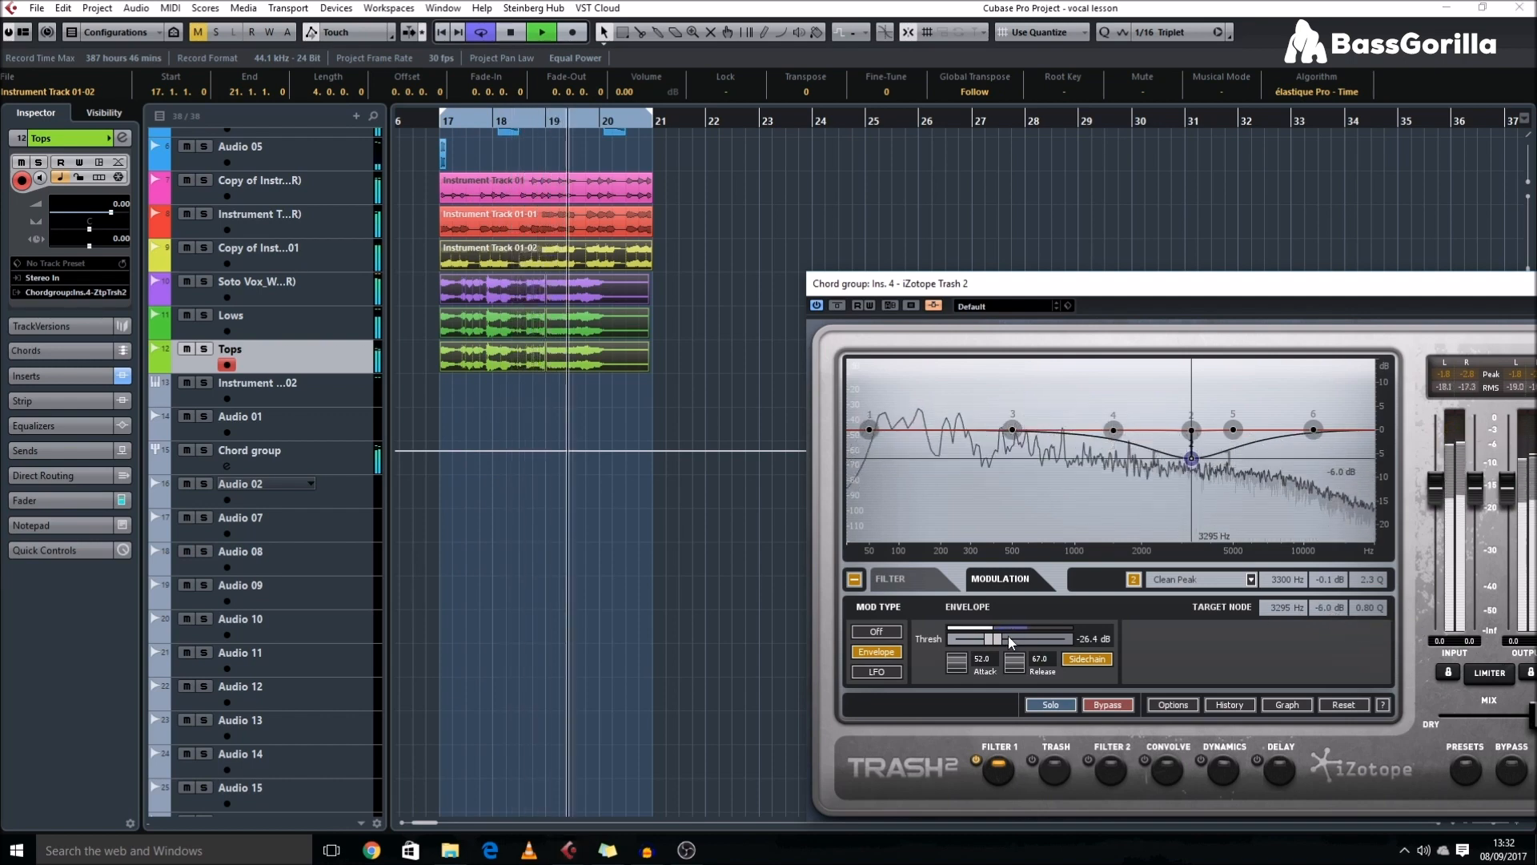
{"action": "left_click_drag", "start_coordinate": [994, 638], "coordinate": [1014, 638]}
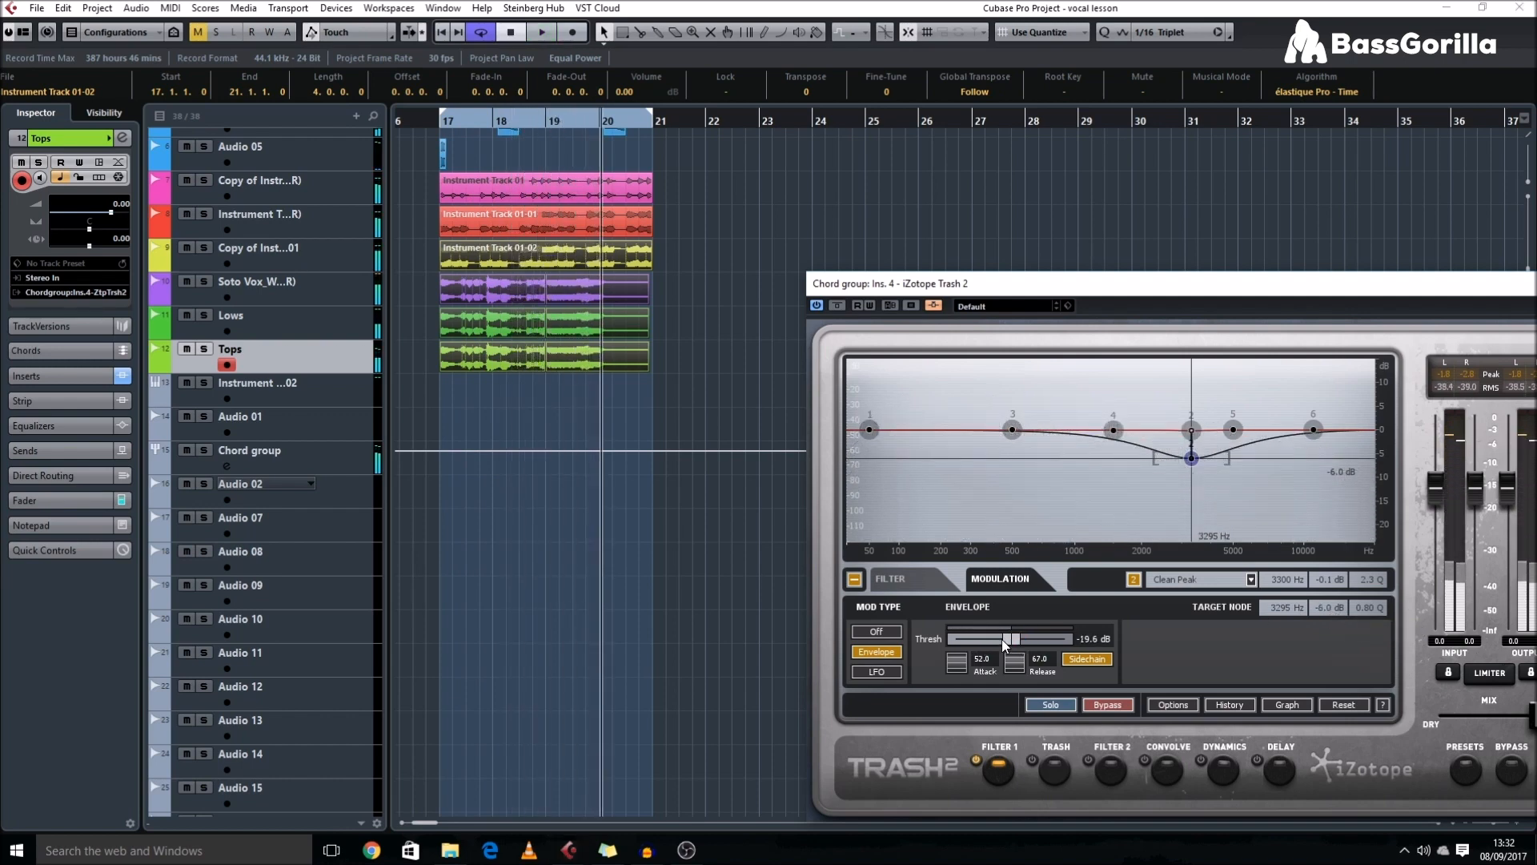
{"action": "key", "text": "KP_1"}
{"action": "key", "text": "space"}
{"action": "key", "text": "space"}
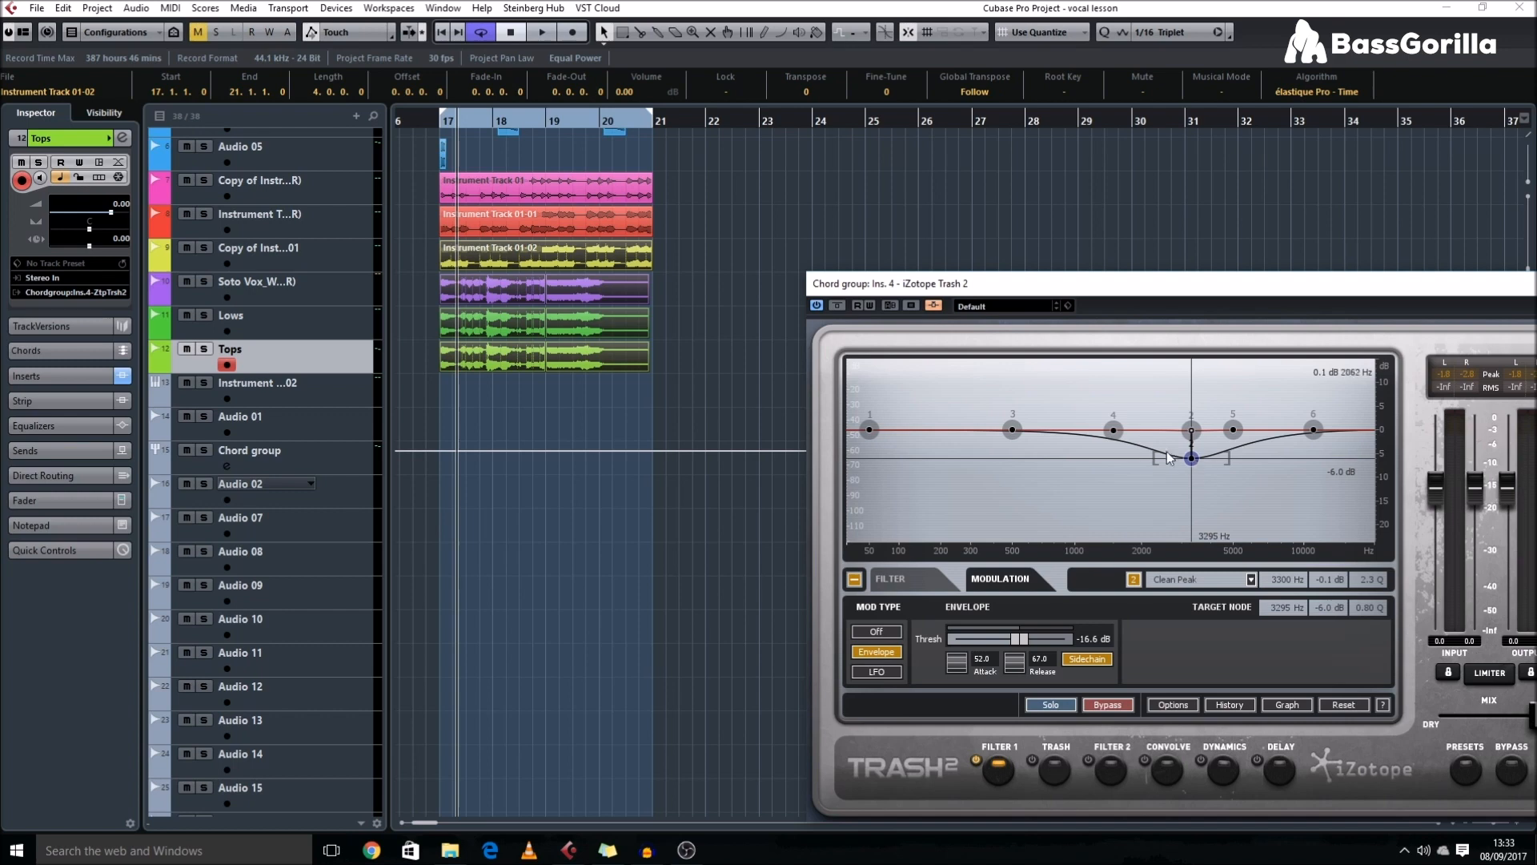
- Play the mix and adjust the target node to 3435 Hz and -5.0 dB
{"action": "key", "text": "space"}
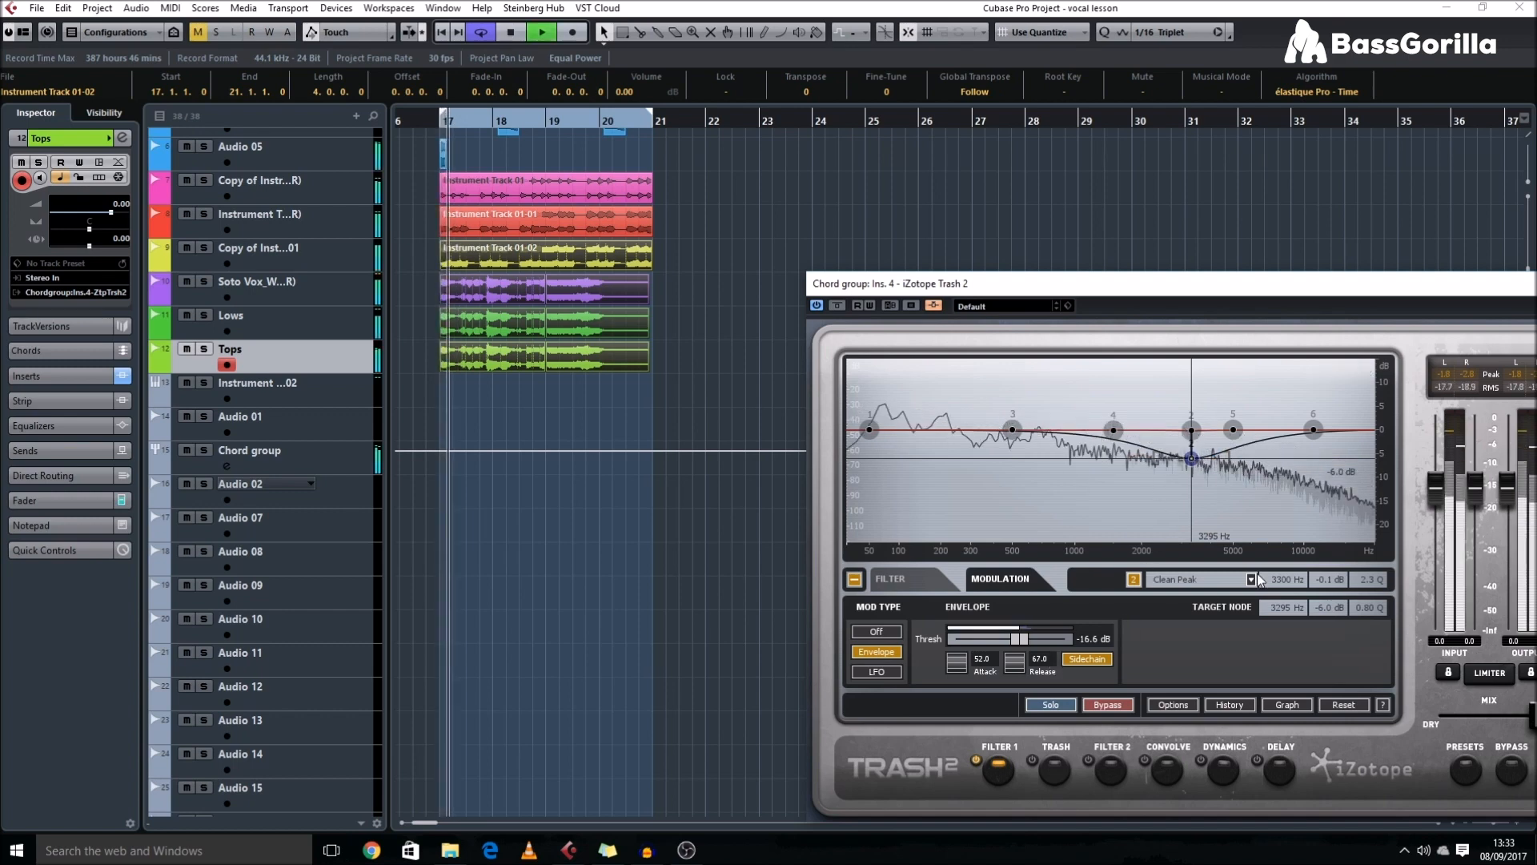
{"action": "scroll", "coordinate": [1326, 614], "scroll_direction": "down", "scroll_amount": 3}
{"action": "scroll", "coordinate": [1329, 621], "scroll_direction": "up", "scroll_amount": 4}
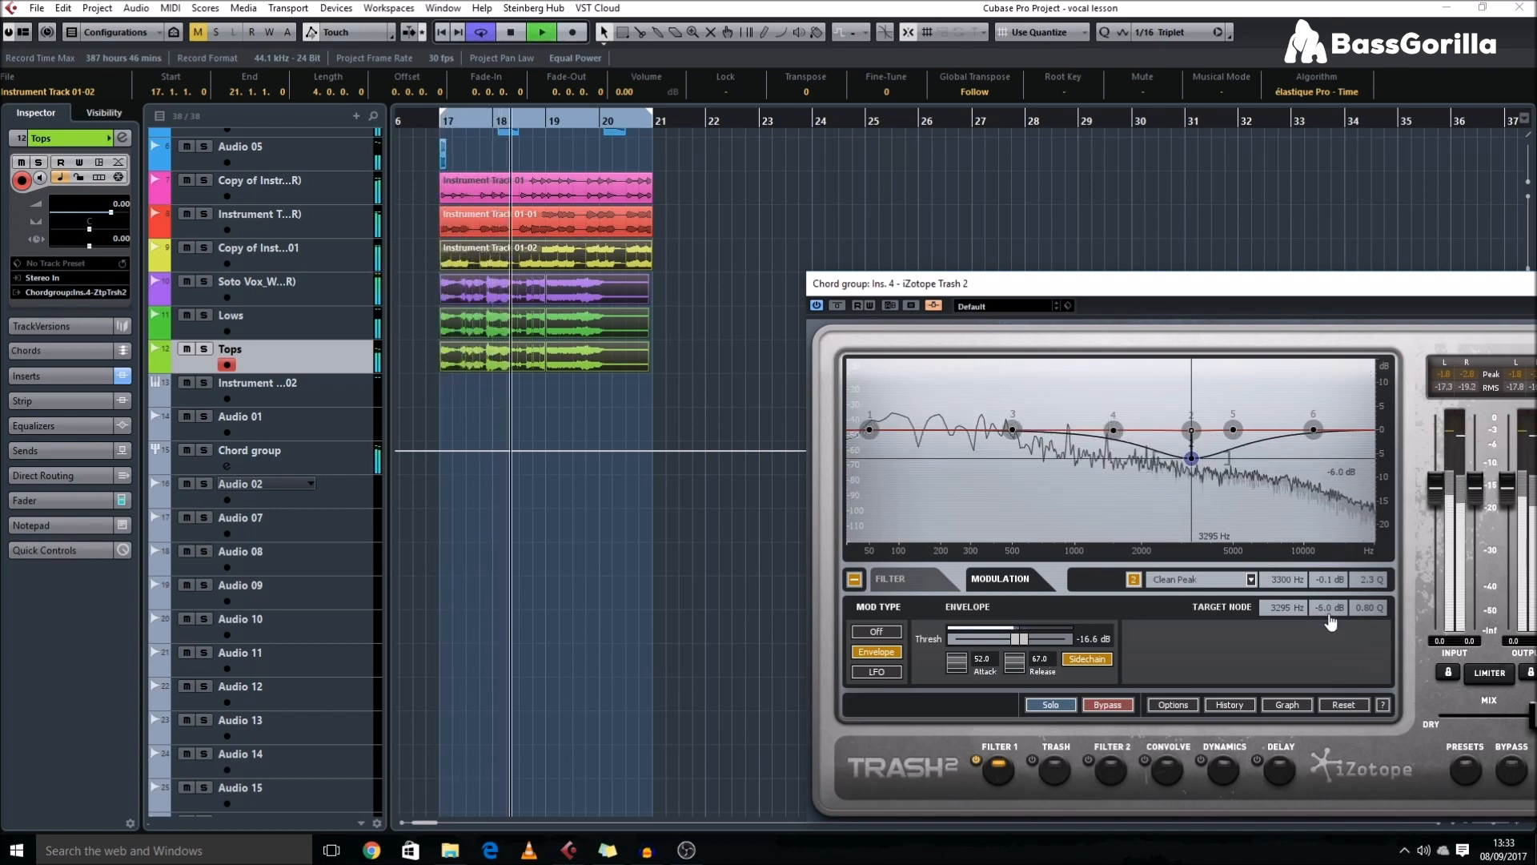
{"action": "key", "text": "space"}
{"action": "scroll", "coordinate": [1291, 622], "scroll_direction": "up", "scroll_amount": 1}
{"action": "key", "text": "space"}
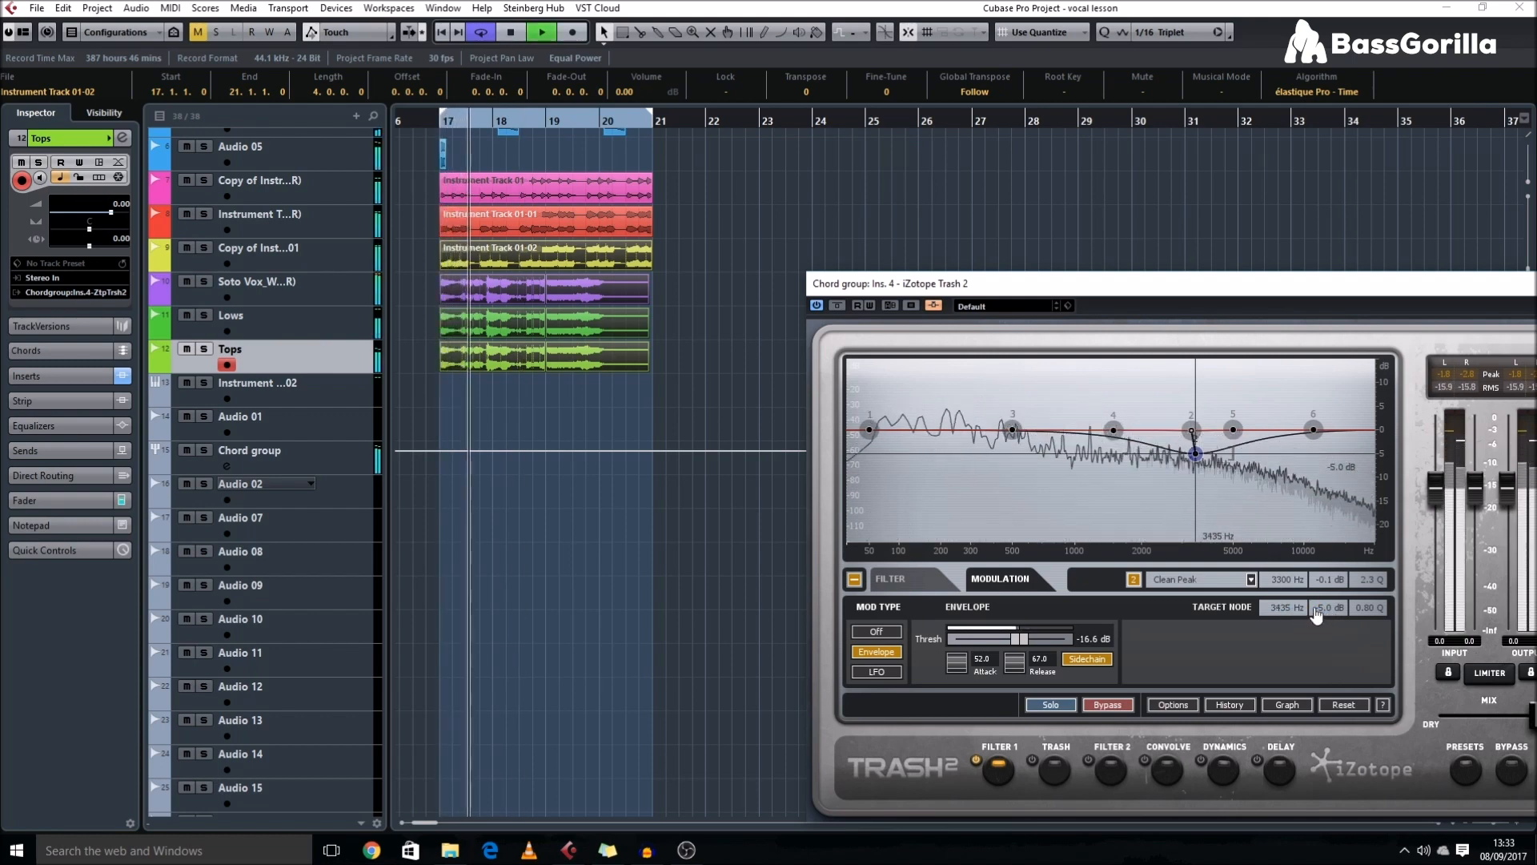
{"action": "left_click", "coordinate": [685, 397]}
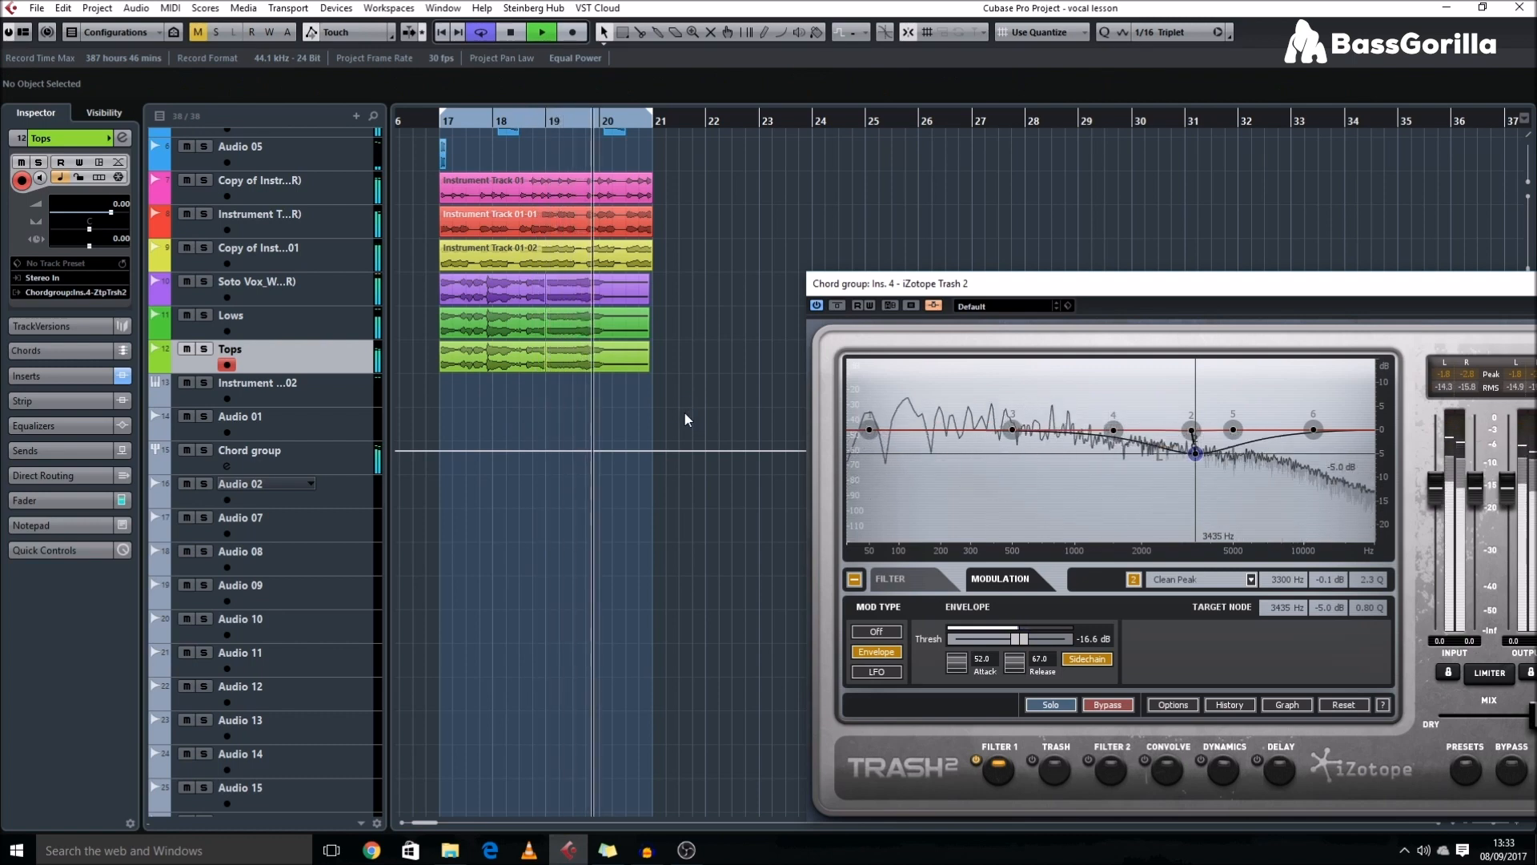
- Bypass both Trash 2 inserts on the Chord group and play the loop from its start to hear the mix without them
{"action": "left_click", "coordinate": [311, 450]}
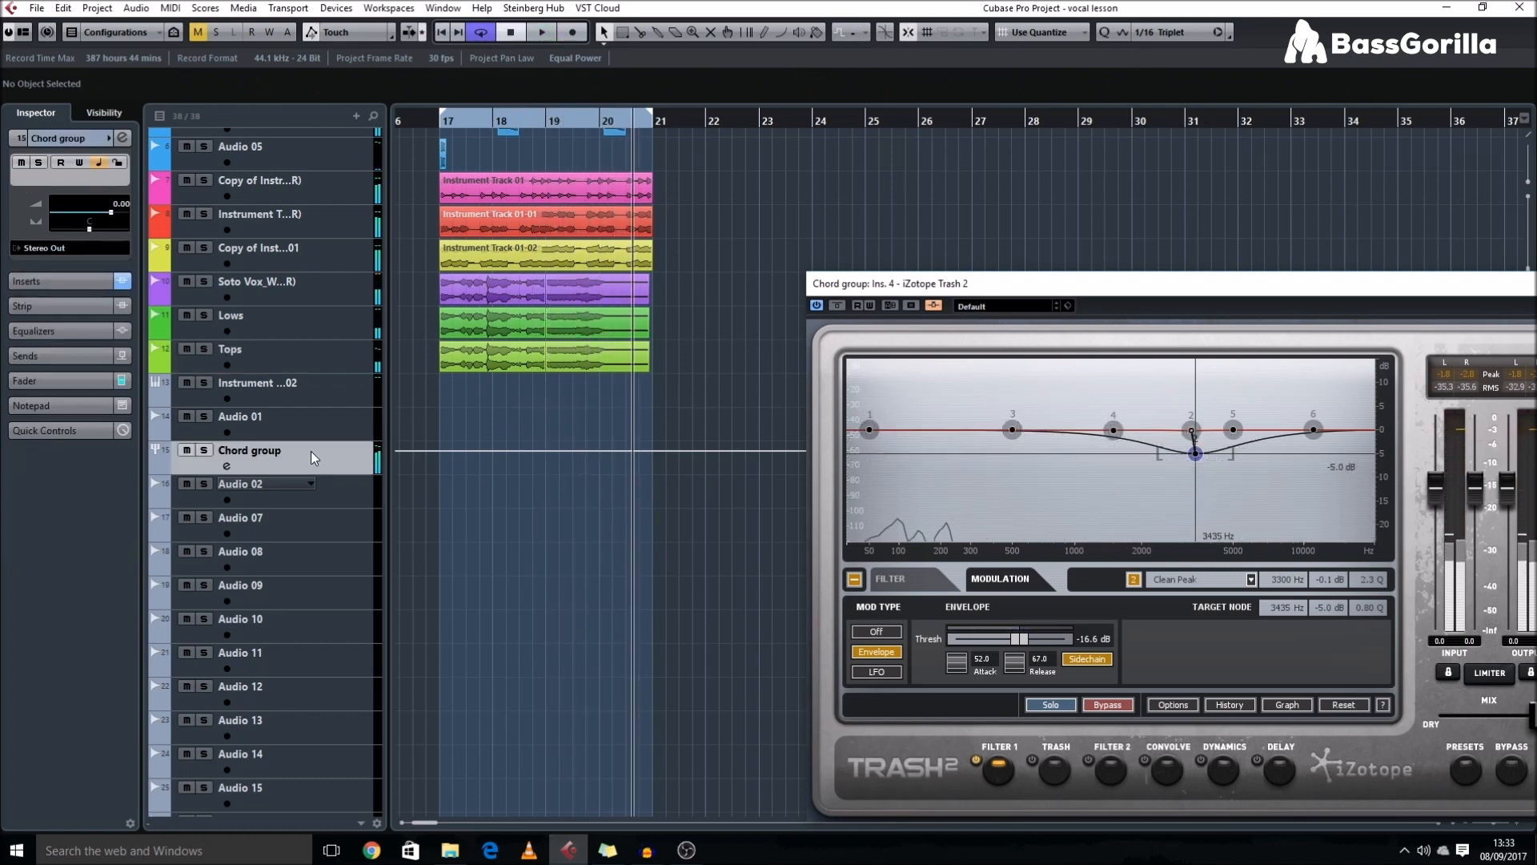
{"action": "left_click", "coordinate": [227, 465]}
{"action": "left_click_drag", "start_coordinate": [294, 418], "coordinate": [488, 370]}
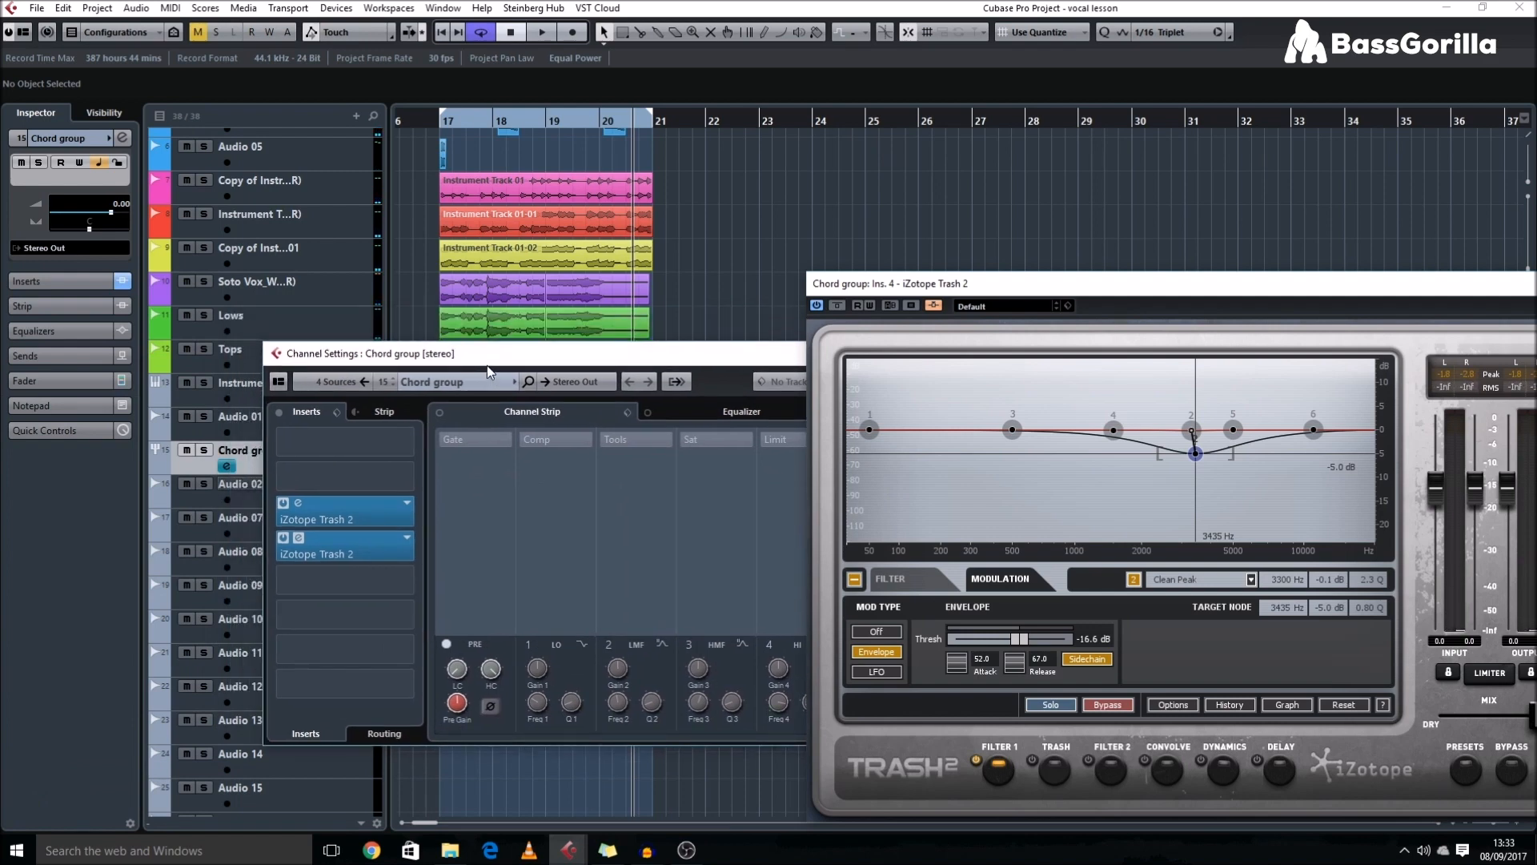
{"action": "left_click", "coordinate": [285, 504]}
{"action": "left_click", "coordinate": [283, 538]}
{"action": "left_click", "coordinate": [464, 291]}
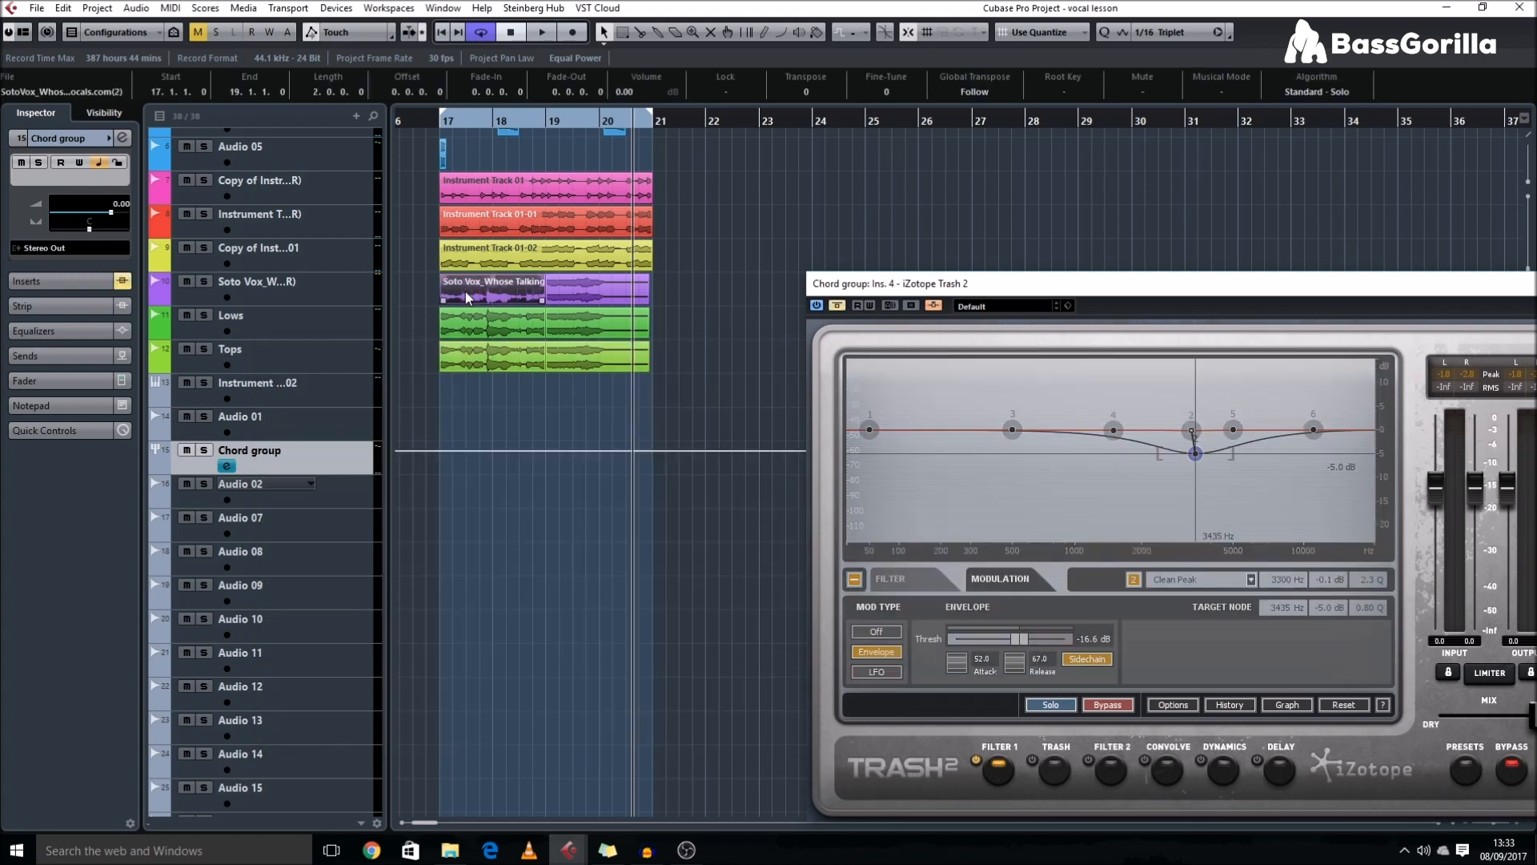
{"action": "key", "text": "KP_1"}
{"action": "key", "text": "space"}
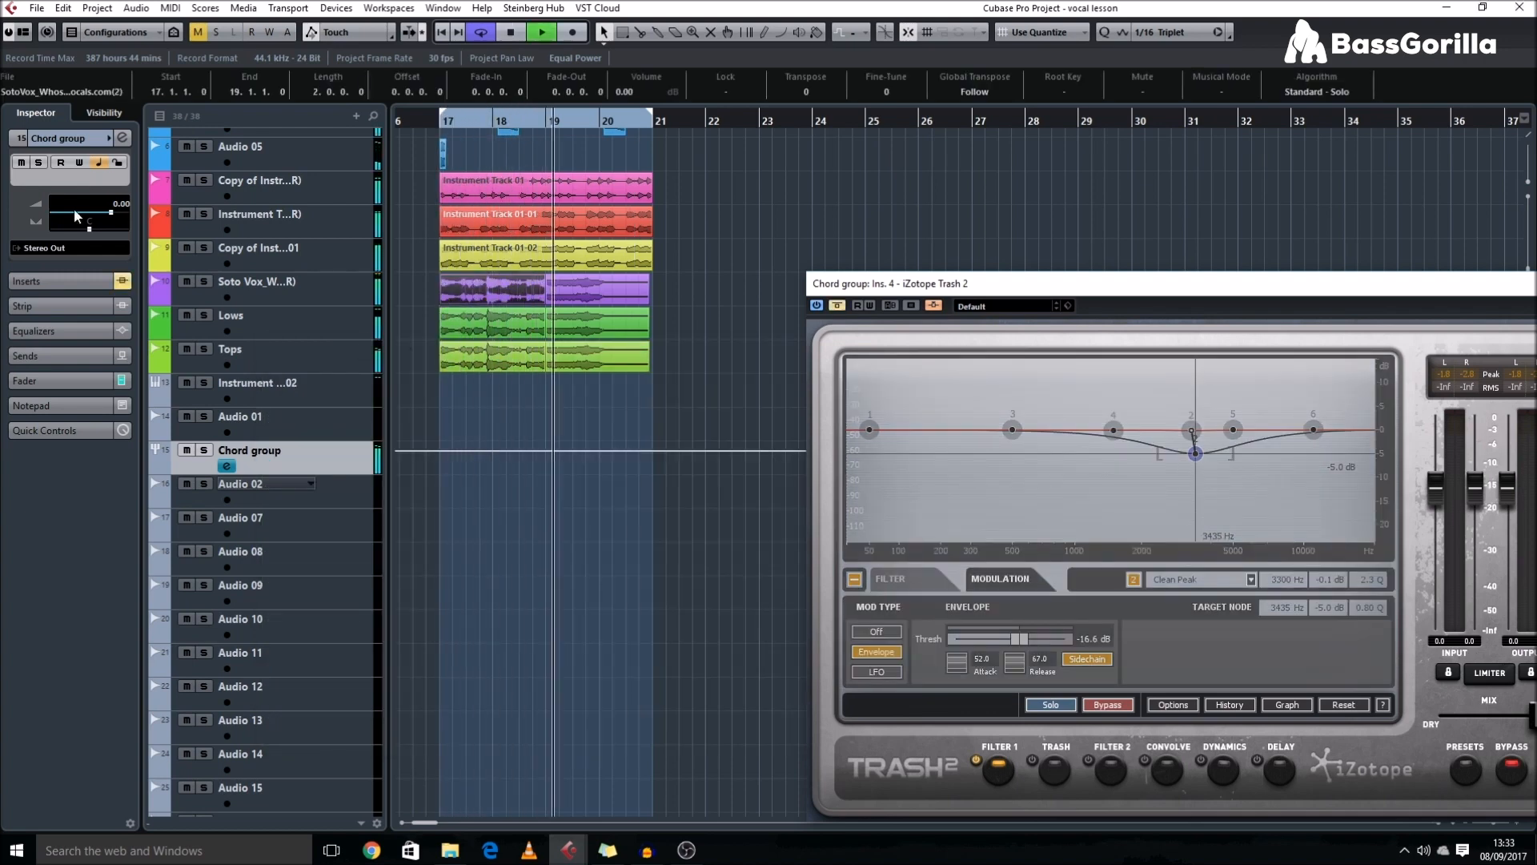
- Reactivate both Trash 2 inserts on the Chord group and audition the loop with the filters on
{"action": "left_click", "coordinate": [128, 138]}
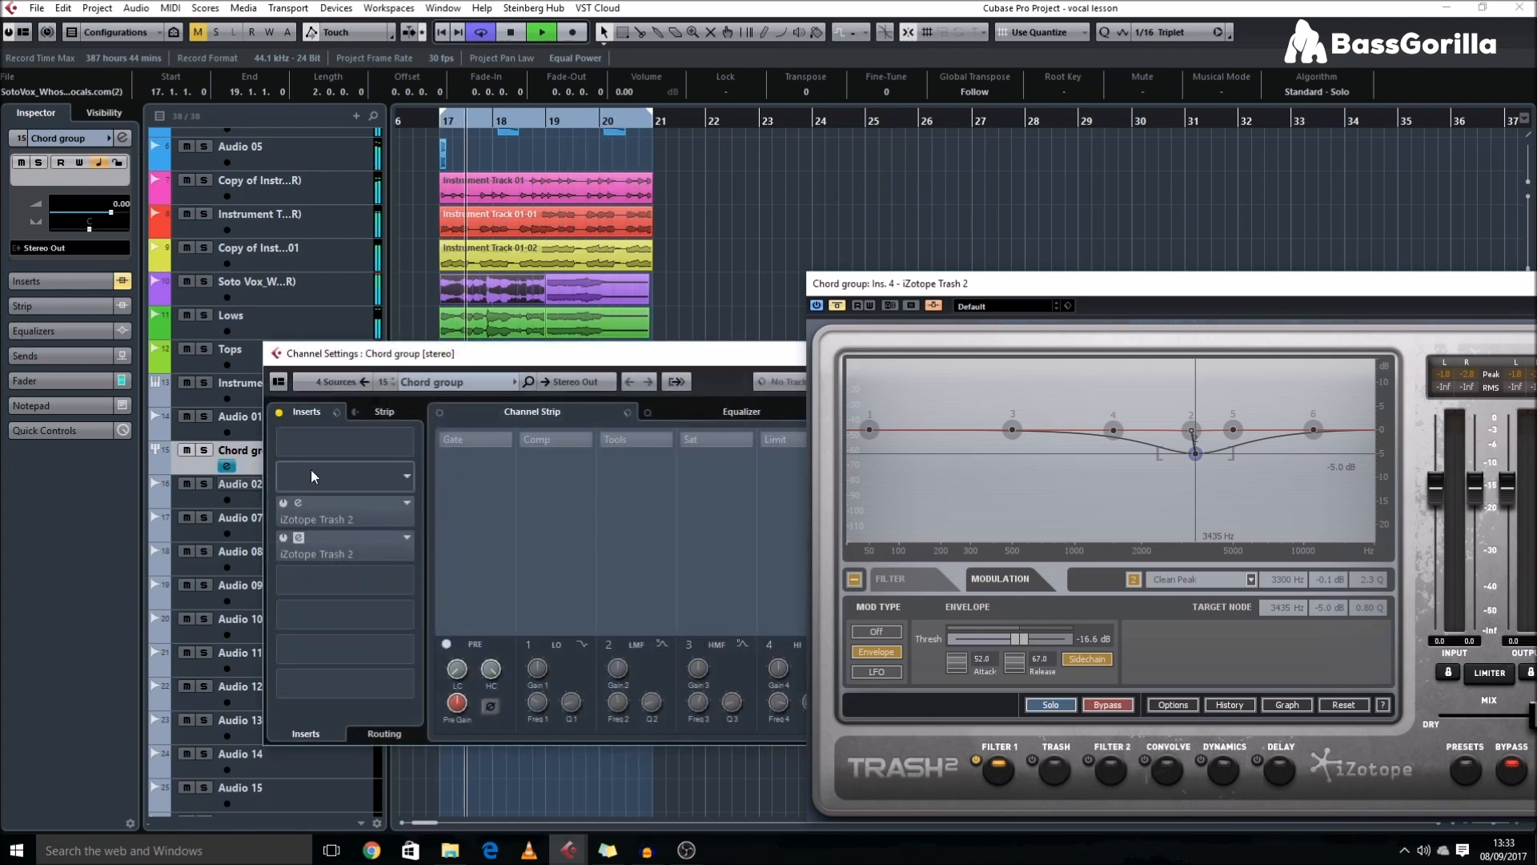
{"action": "left_click", "coordinate": [283, 504]}
{"action": "left_click", "coordinate": [284, 539]}
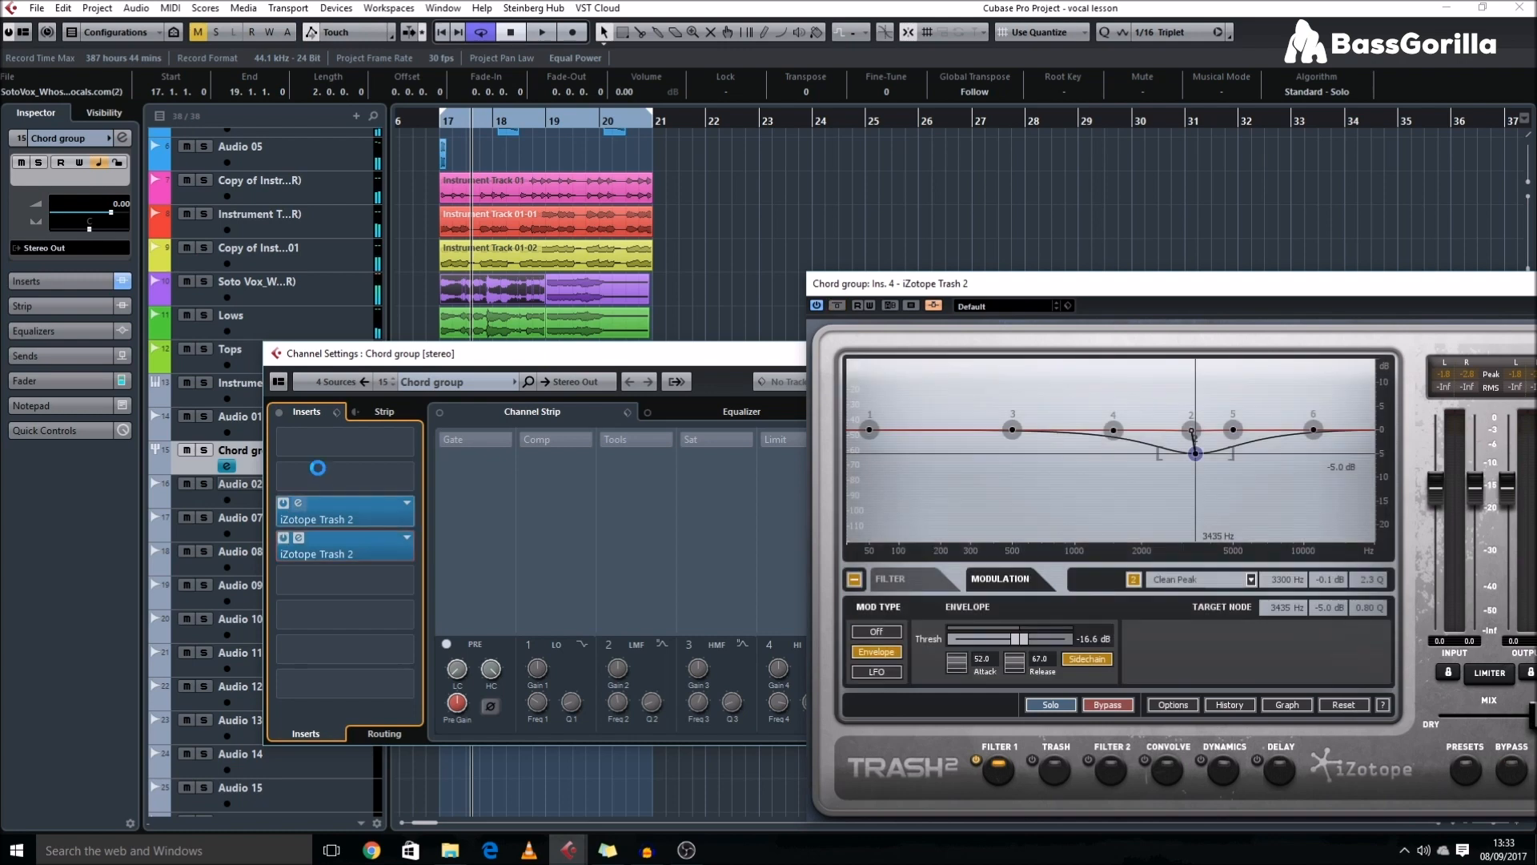
{"action": "left_click_drag", "start_coordinate": [434, 282], "coordinate": [487, 331]}
{"action": "key", "text": "space"}
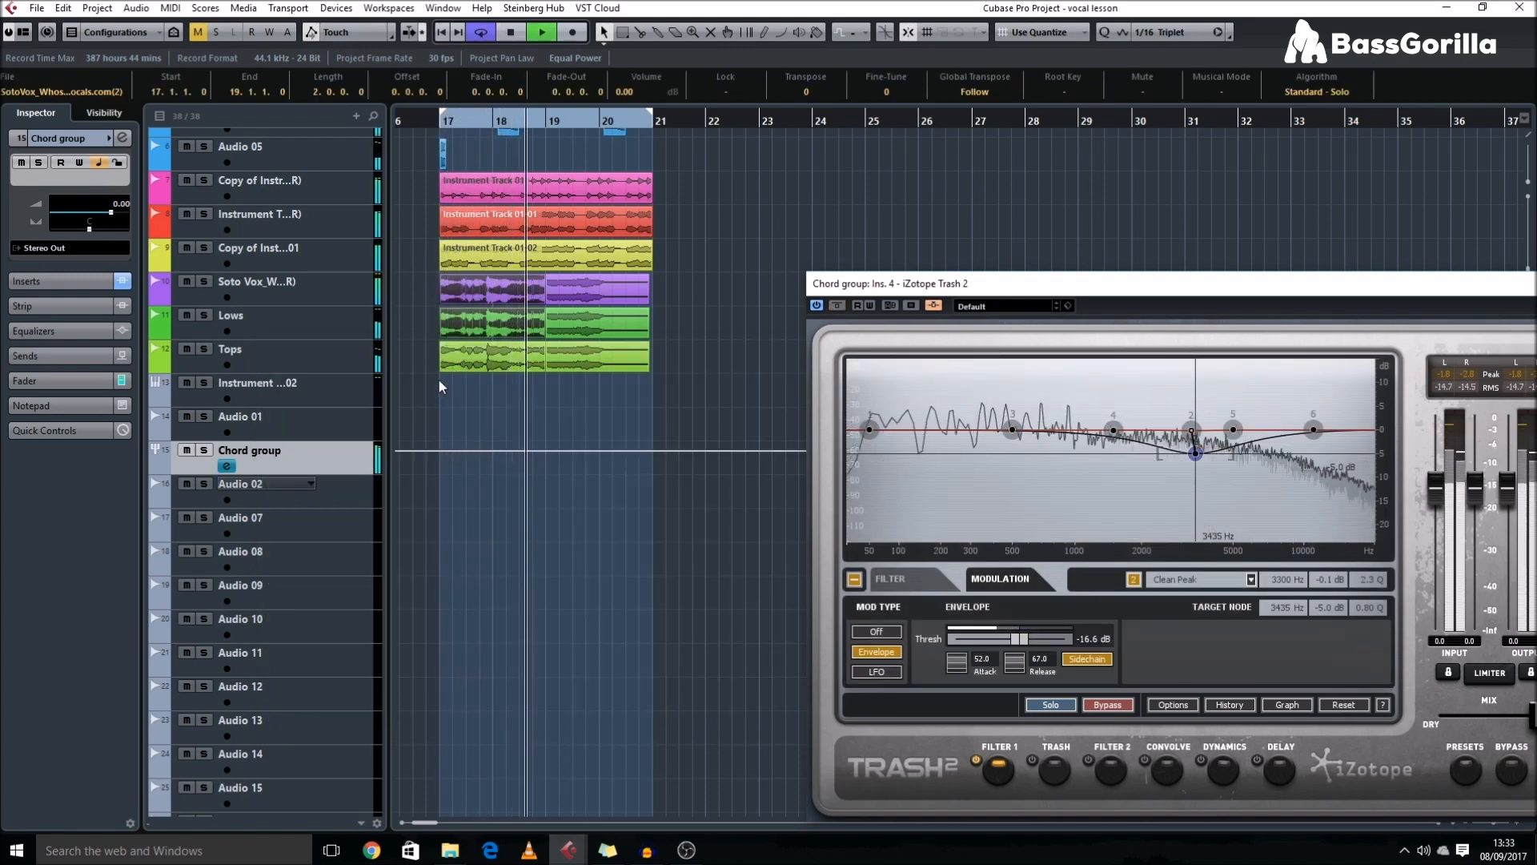
{"action": "left_click", "coordinate": [522, 396]}
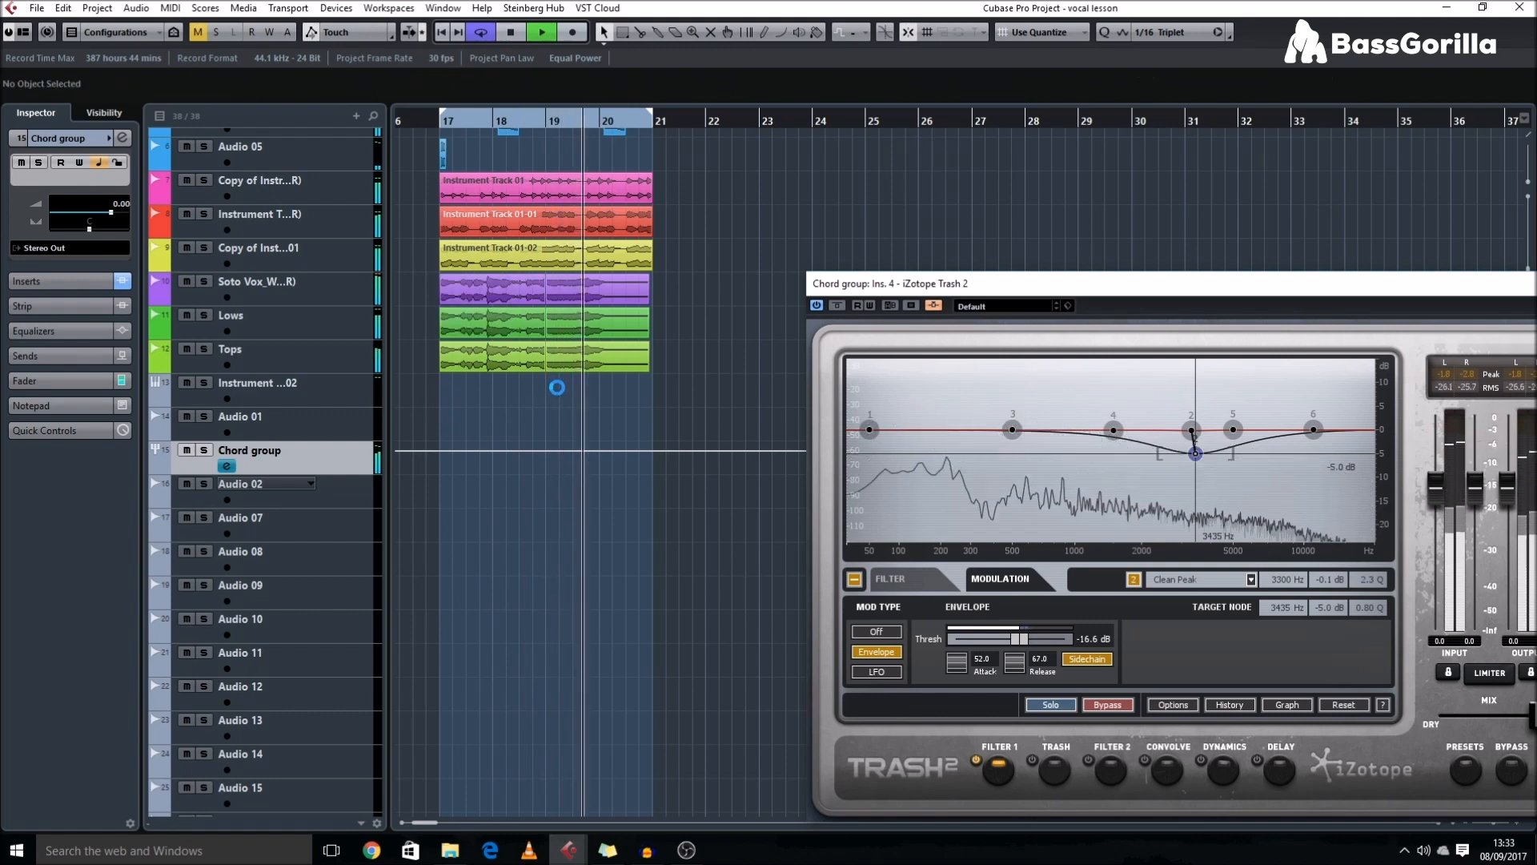
{"action": "key", "text": "shift+g"}
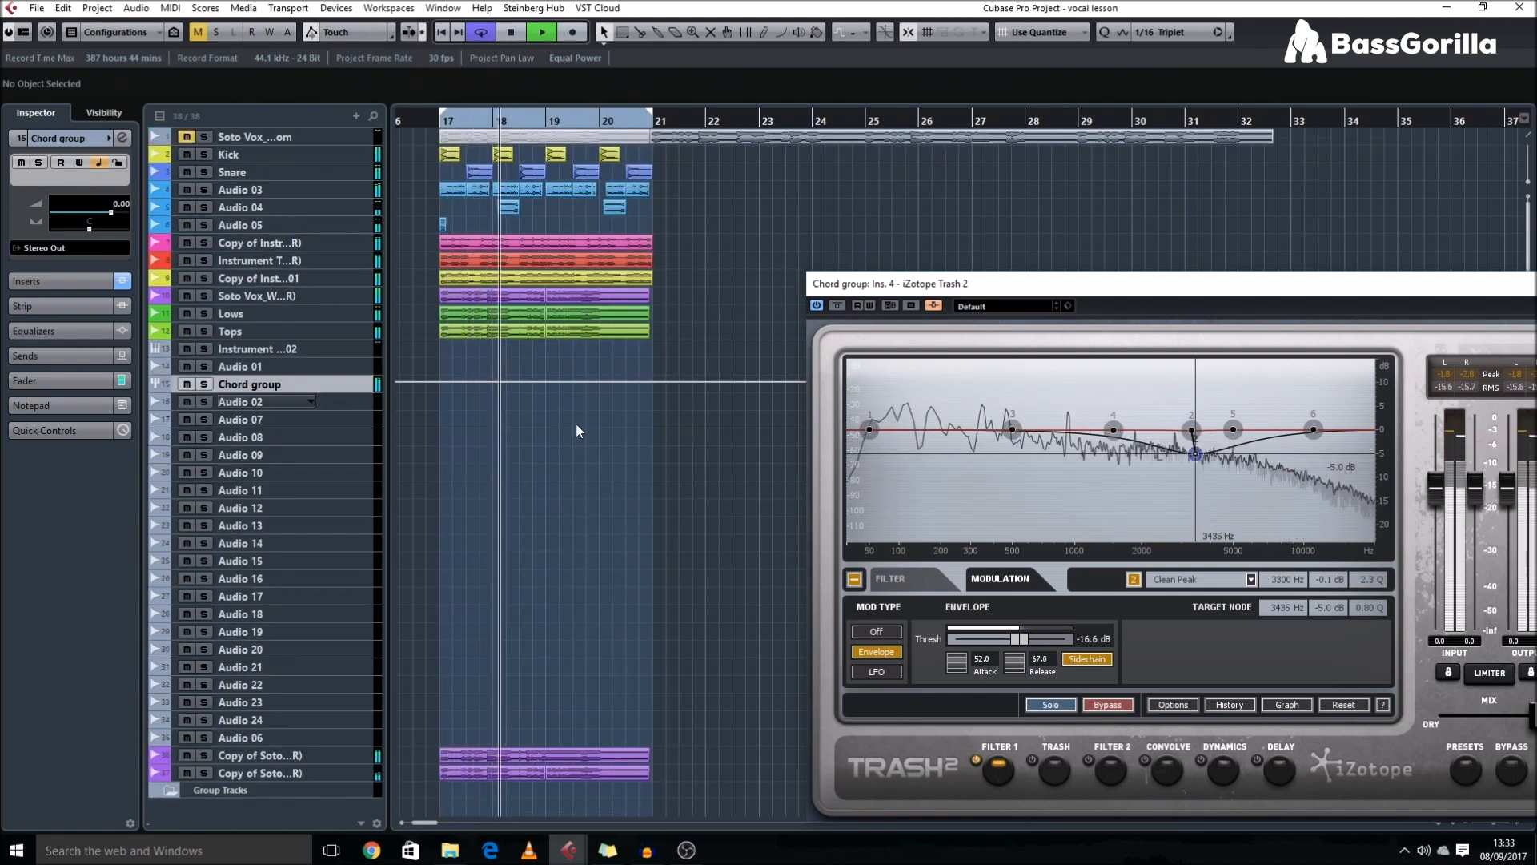
{"action": "key", "text": "space"}
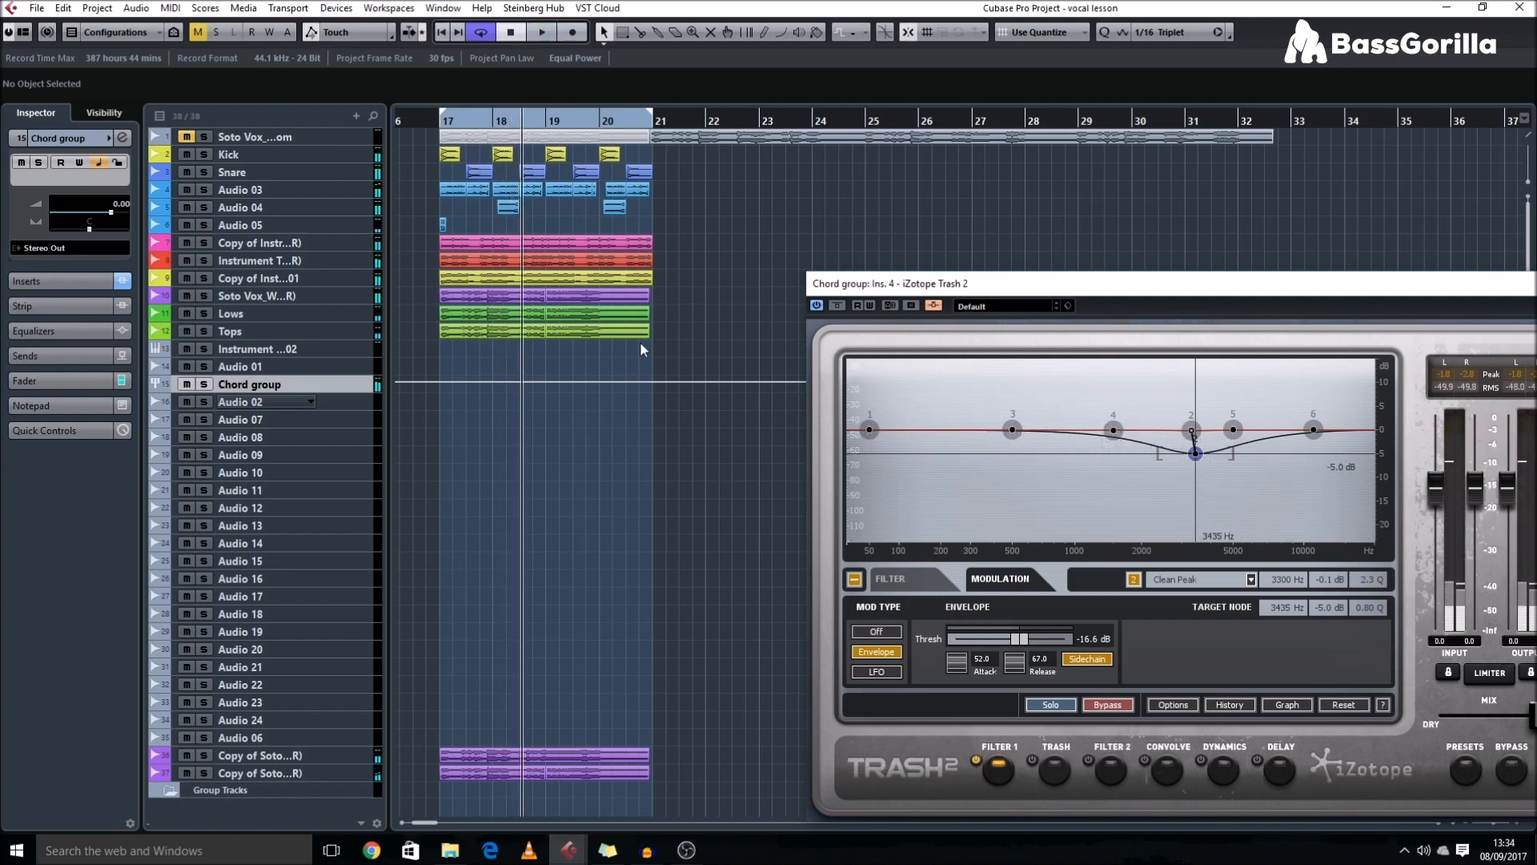
- Select the first vocal, Lows and Tops clips and examine them at a larger size
{"action": "left_click_drag", "start_coordinate": [435, 302], "coordinate": [528, 339]}
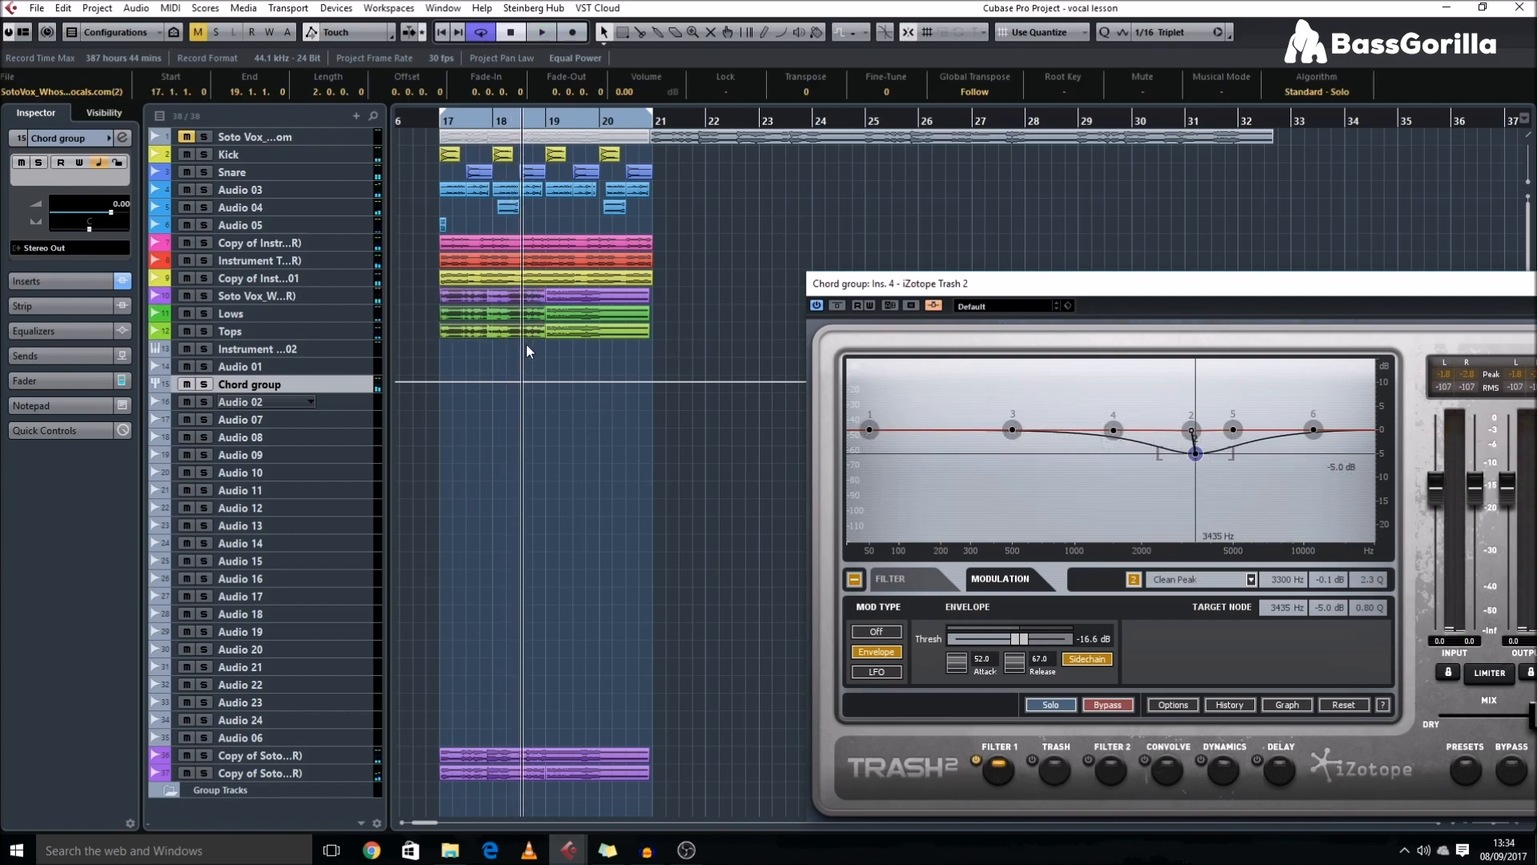
{"action": "key", "text": "h"}
{"action": "key", "text": "shift+h"}
{"action": "key", "text": "shift+h"}
{"action": "scroll", "coordinate": [703, 358], "scroll_direction": "right", "scroll_amount": 4}
{"action": "key", "text": "shift+g"}
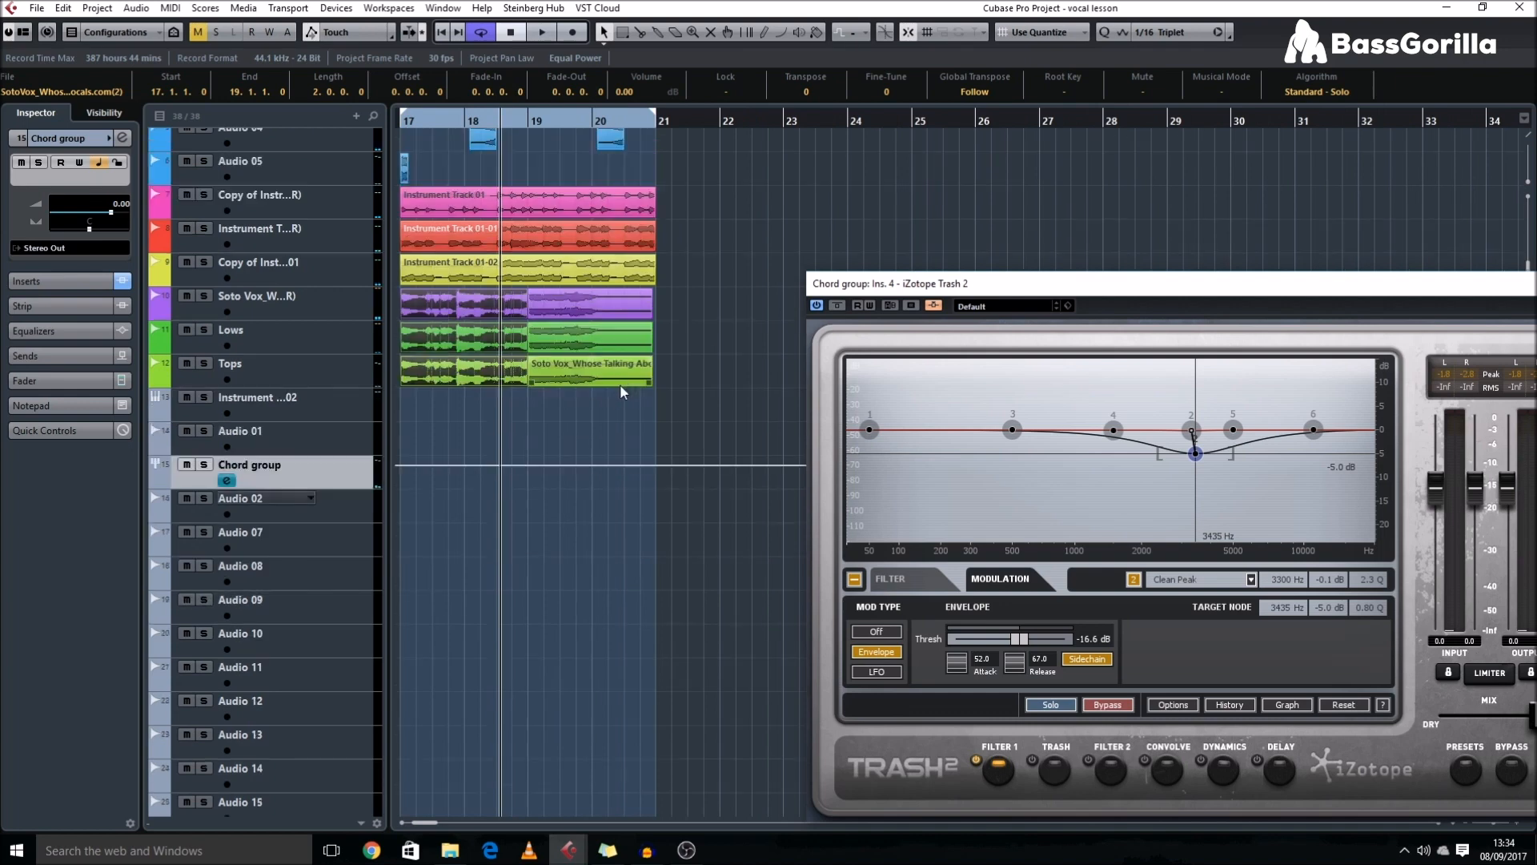
{"action": "scroll", "coordinate": [621, 384], "scroll_direction": "left", "scroll_amount": 1}
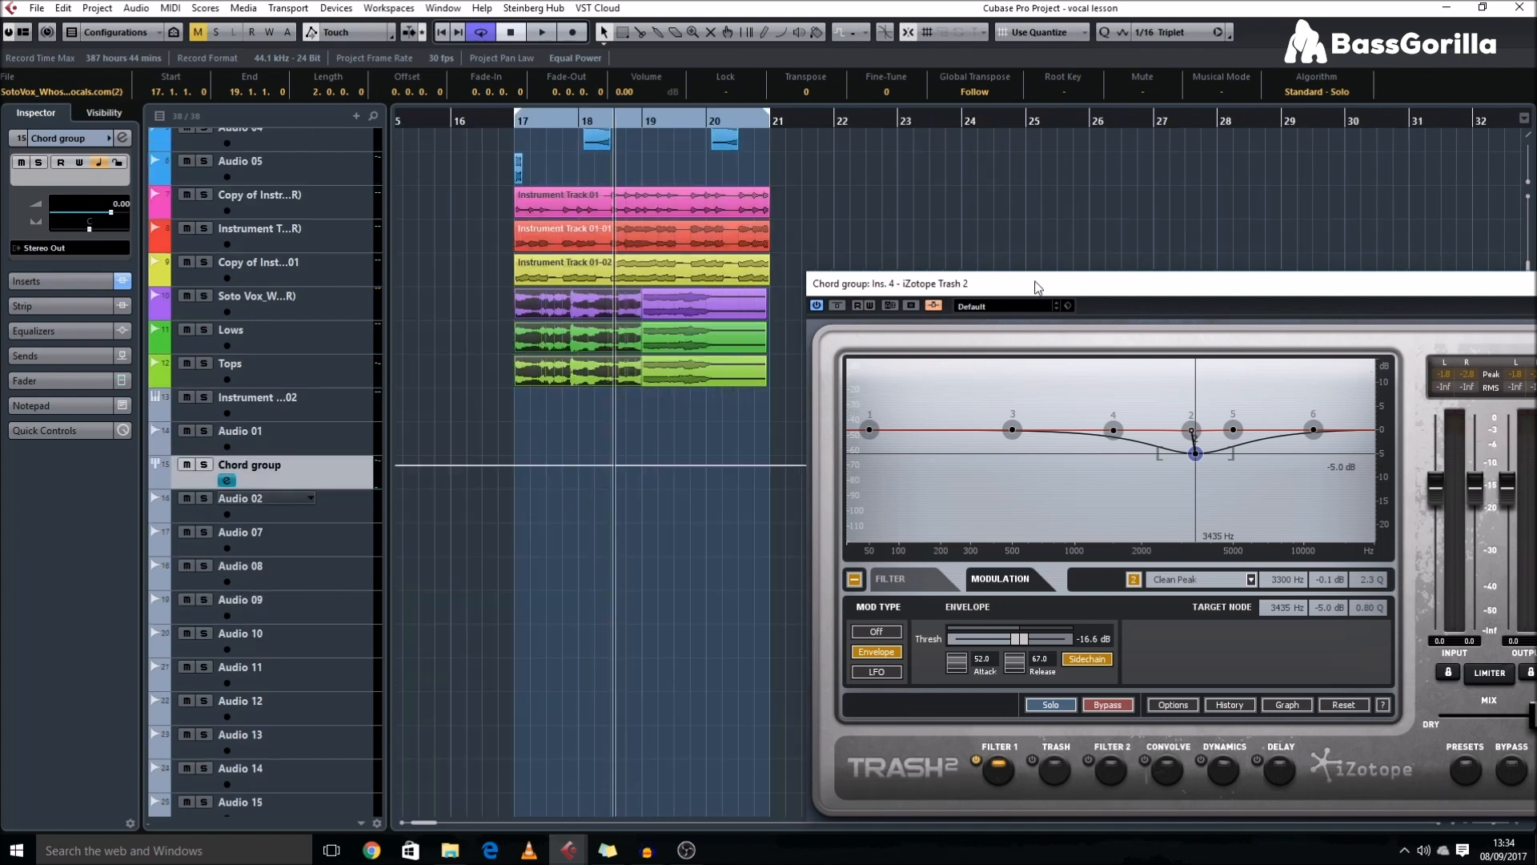
- Check the Chord group's channel settings beside Trash 2, close them and move the plugin clear of the tracks
{"action": "left_click_drag", "start_coordinate": [1041, 301], "coordinate": [812, 287]}
{"action": "left_click", "coordinate": [225, 480]}
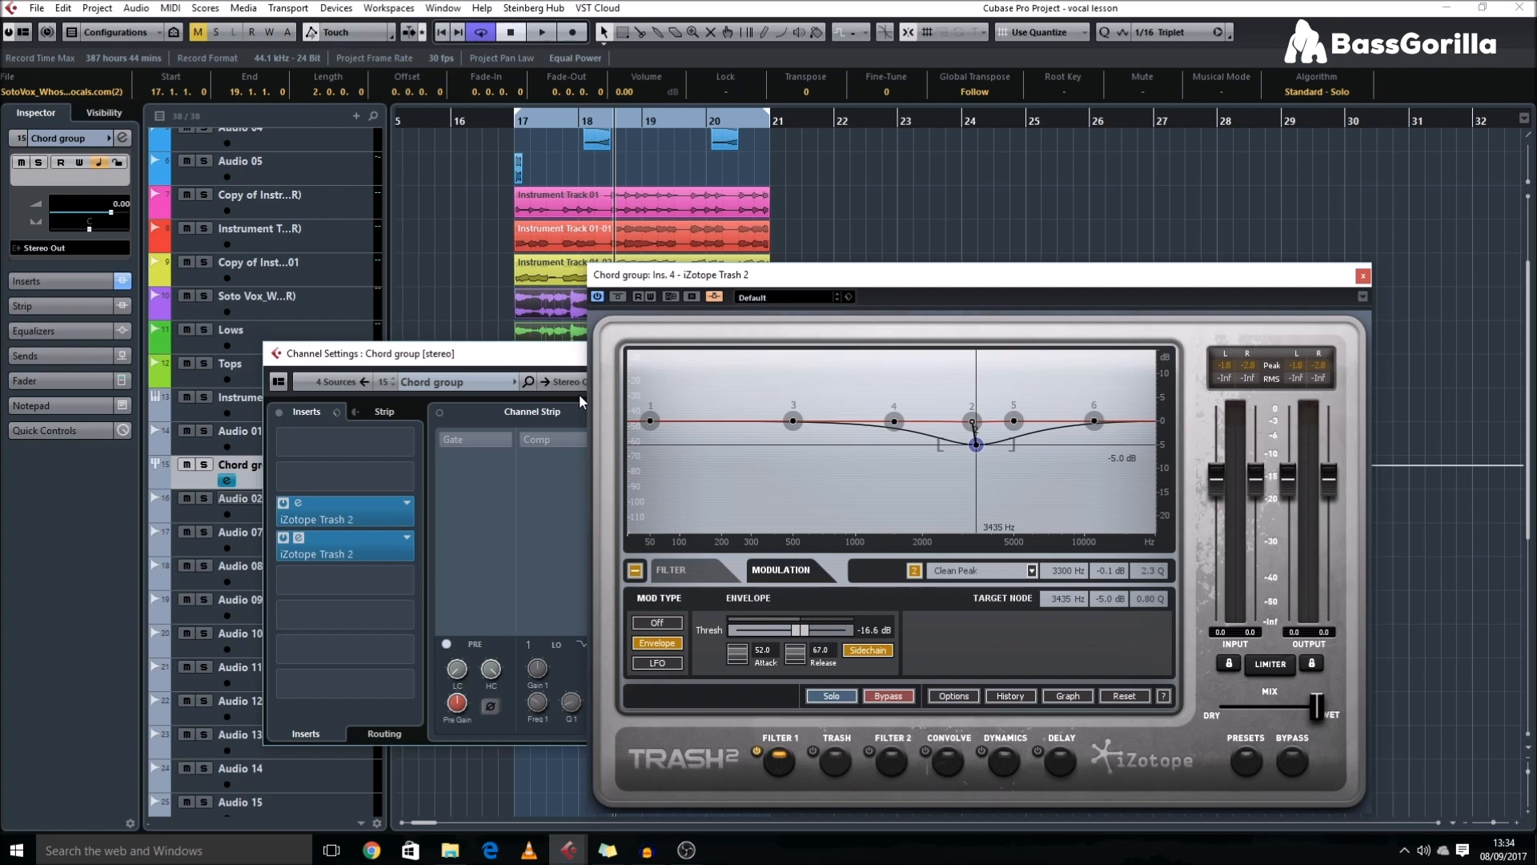
{"action": "left_click_drag", "start_coordinate": [538, 357], "coordinate": [0, 301]}
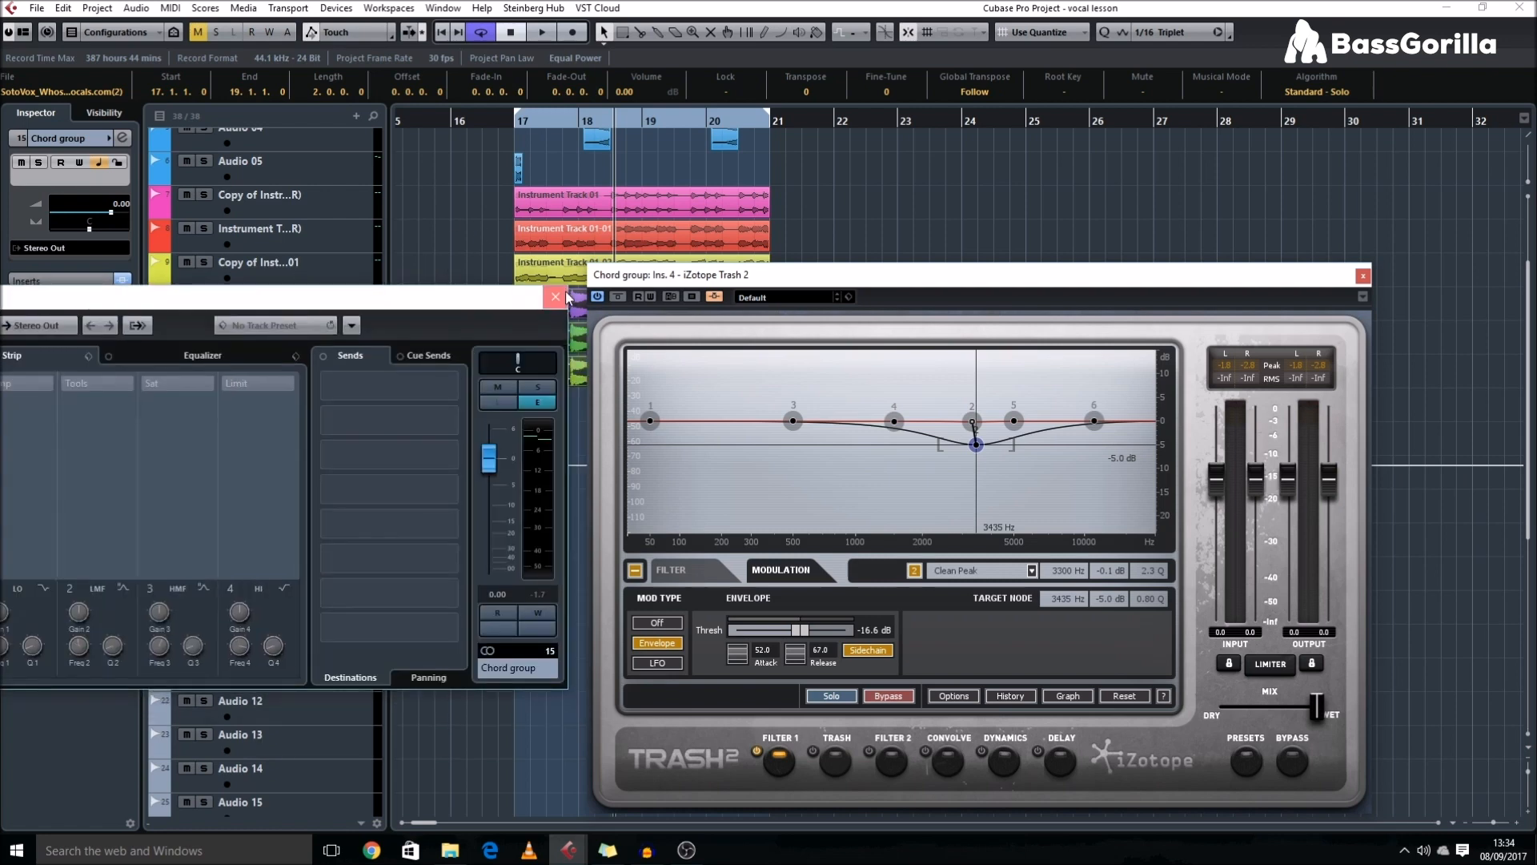
{"action": "left_click", "coordinate": [565, 296]}
{"action": "left_click", "coordinate": [625, 263]}
{"action": "left_click_drag", "start_coordinate": [625, 279], "coordinate": [993, 510]}
{"action": "scroll", "coordinate": [679, 335], "scroll_direction": "up", "scroll_amount": 4}
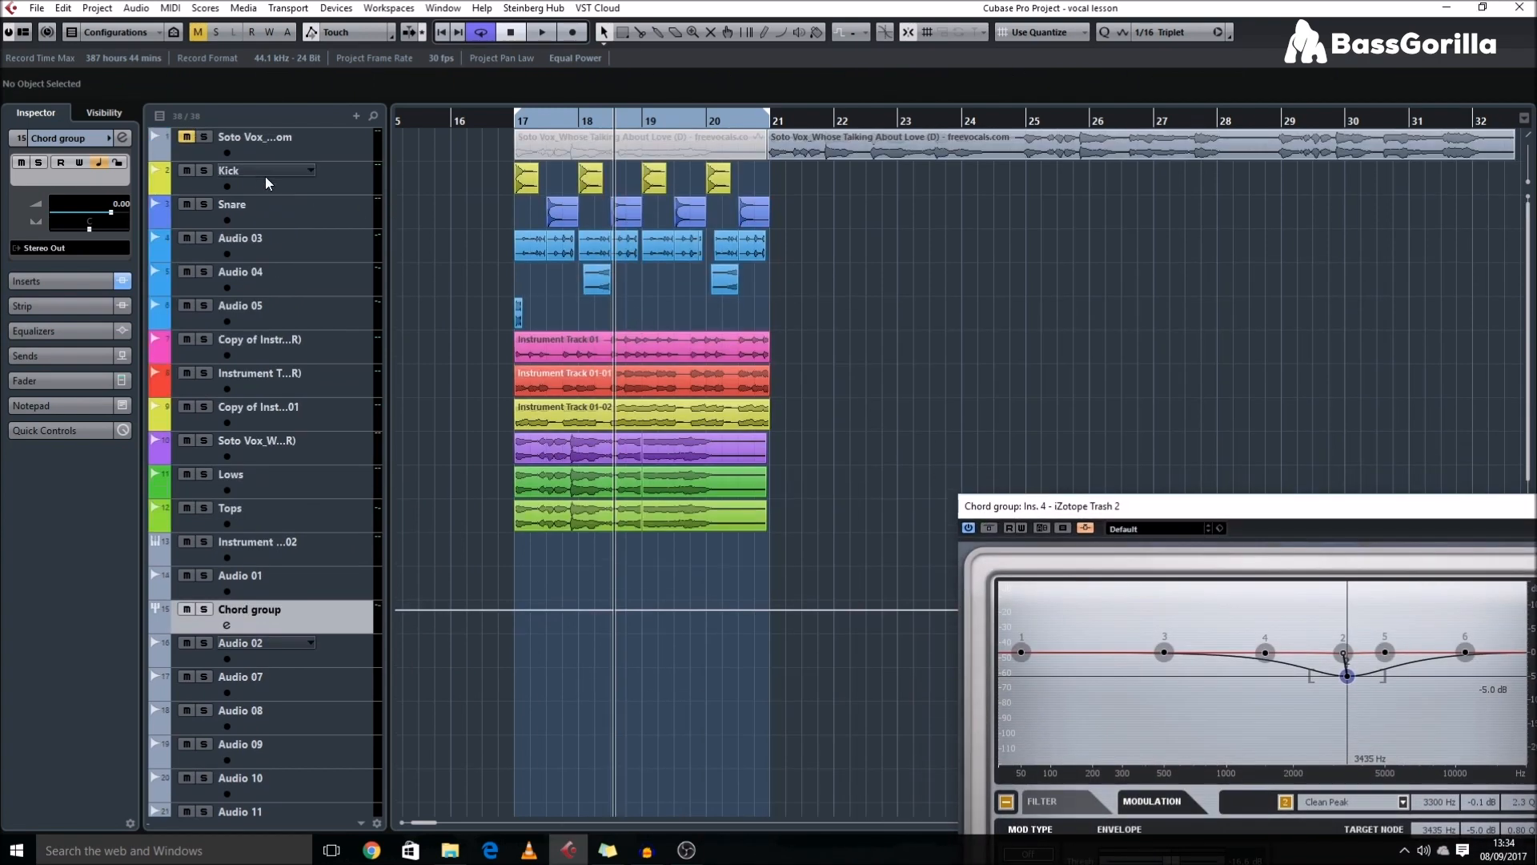
- Solo the yellow chord track and play its clip from the start on its own
{"action": "left_click", "coordinate": [207, 174]}
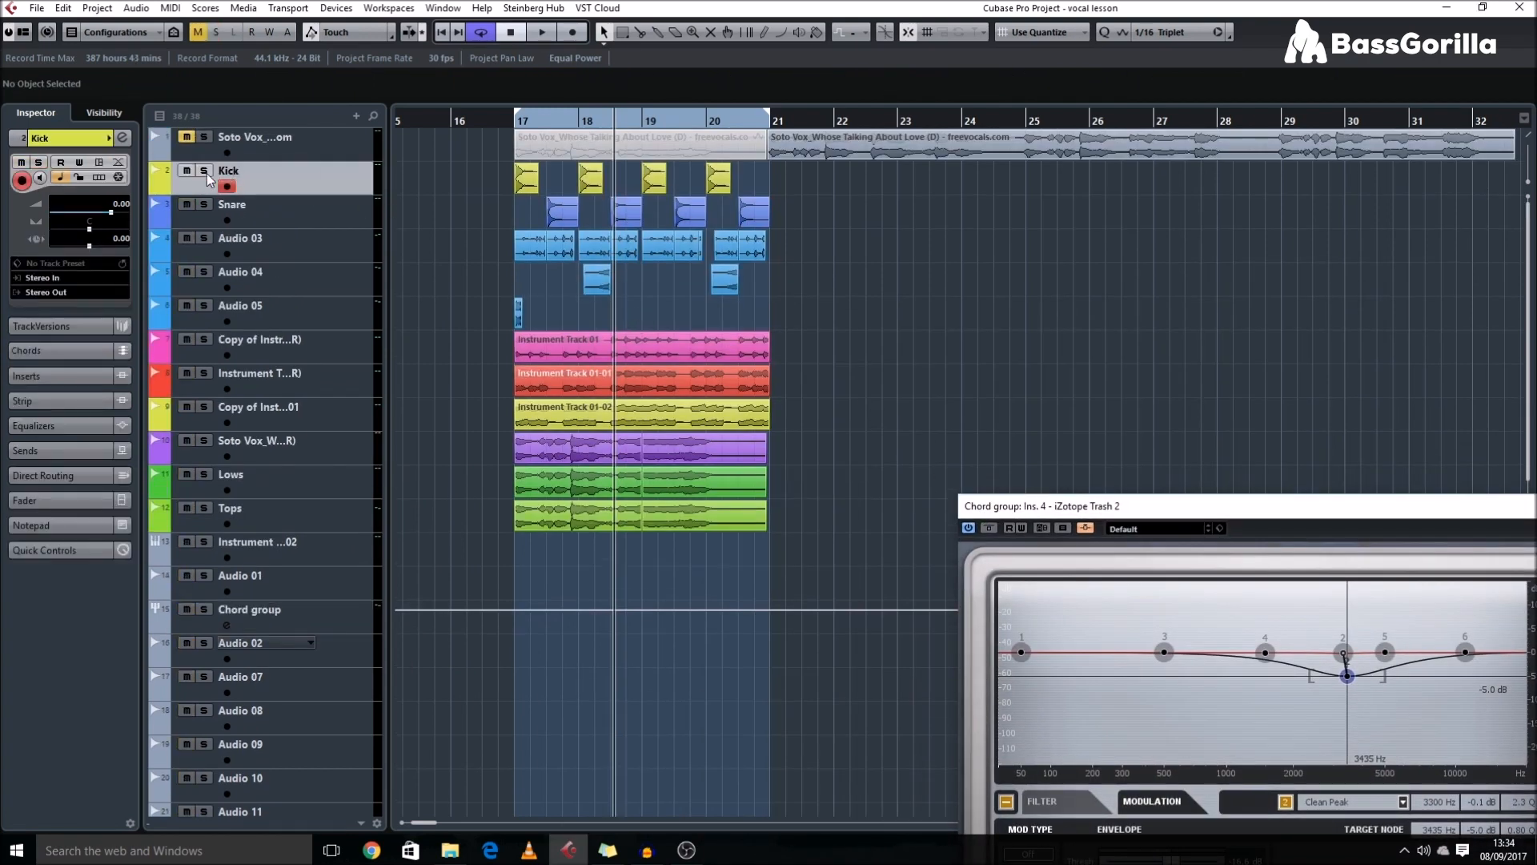
{"action": "left_click", "coordinate": [206, 375]}
{"action": "left_click", "coordinate": [206, 408]}
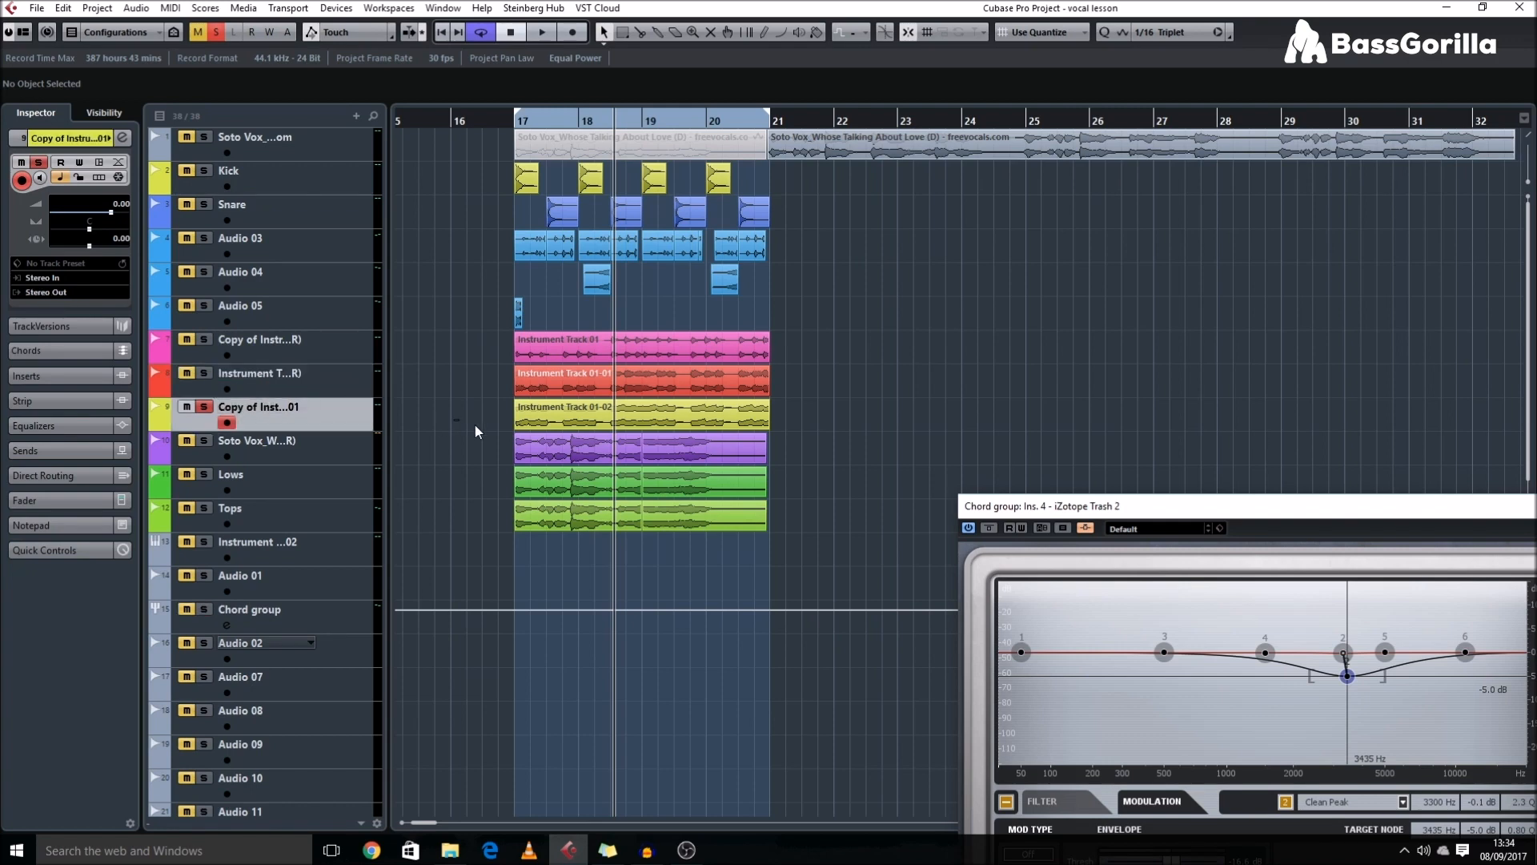
{"action": "left_click", "coordinate": [637, 408]}
{"action": "key", "text": "l"}
{"action": "key", "text": "space"}
{"action": "key", "text": "space"}
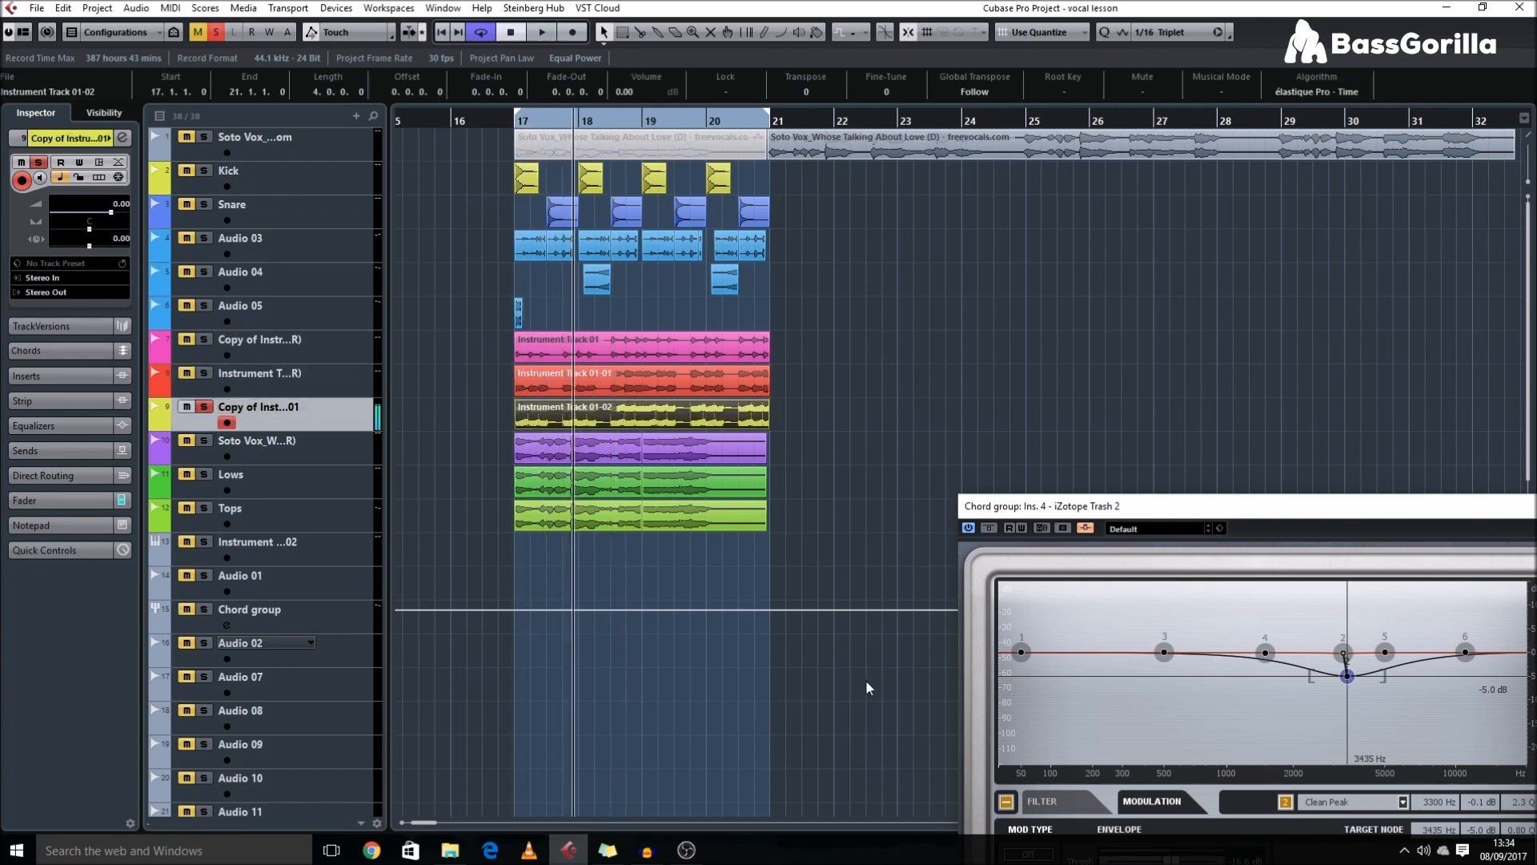
- Close the Trash 2 window and turn off the yellow chord track's solo in the MixConsole
{"action": "left_click_drag", "start_coordinate": [1020, 512], "coordinate": [176, 195]}
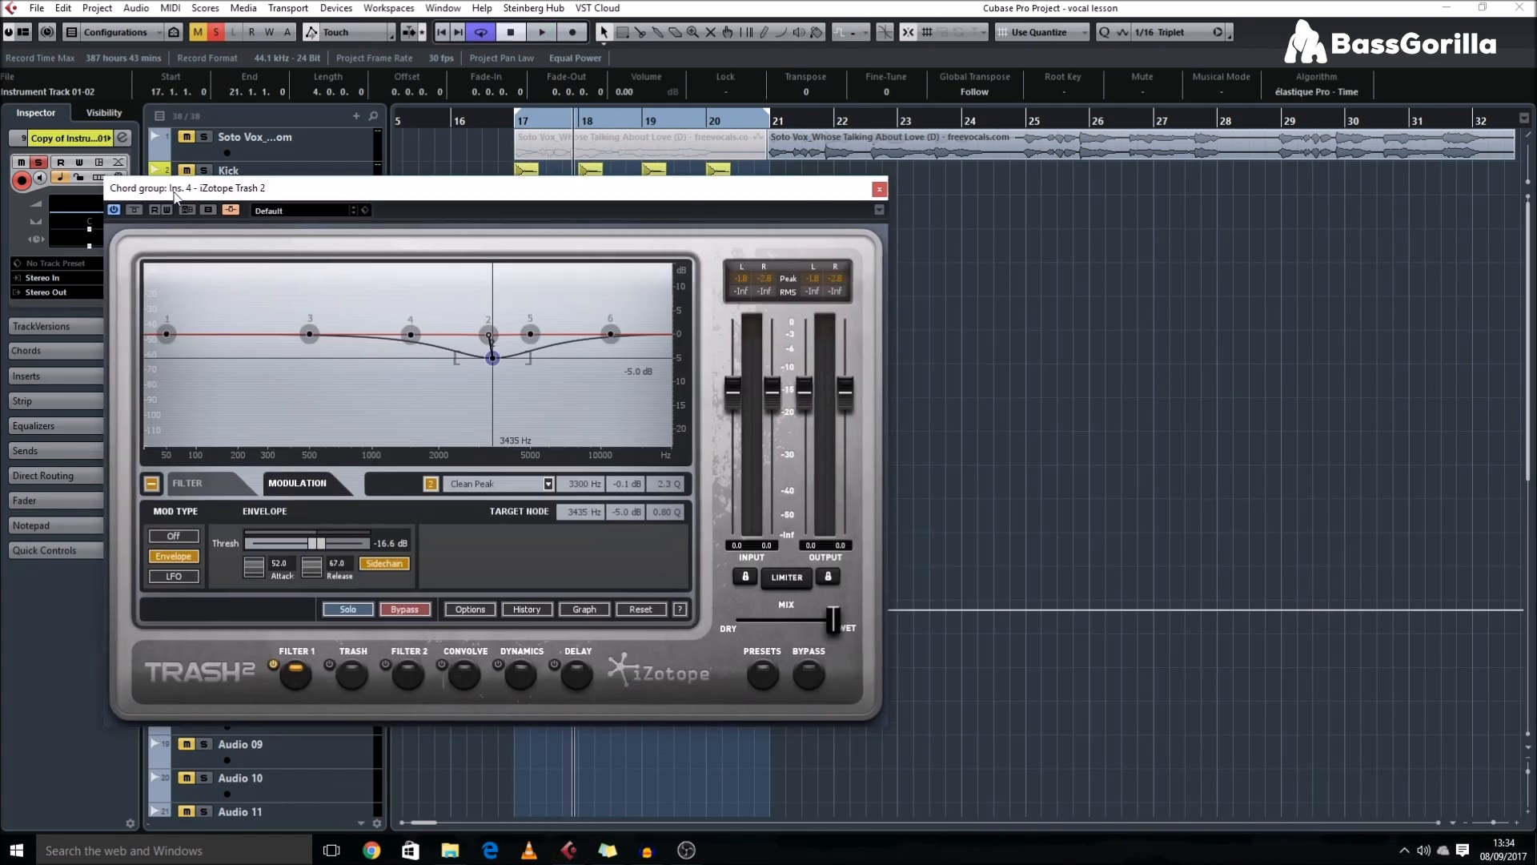
{"action": "left_click", "coordinate": [879, 190]}
{"action": "key", "text": "F3"}
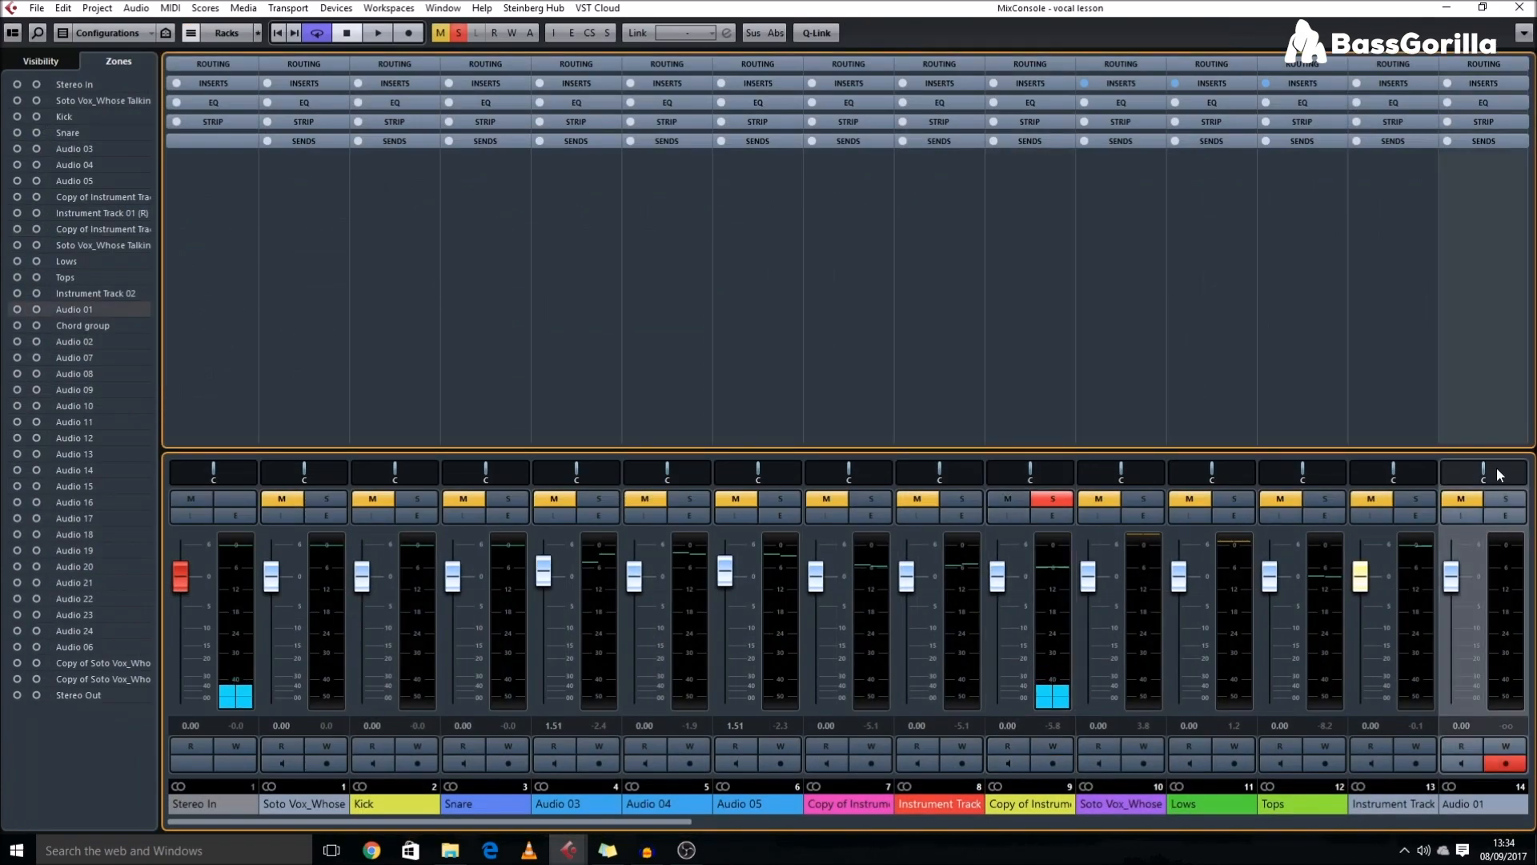
{"action": "left_click", "coordinate": [1061, 501]}
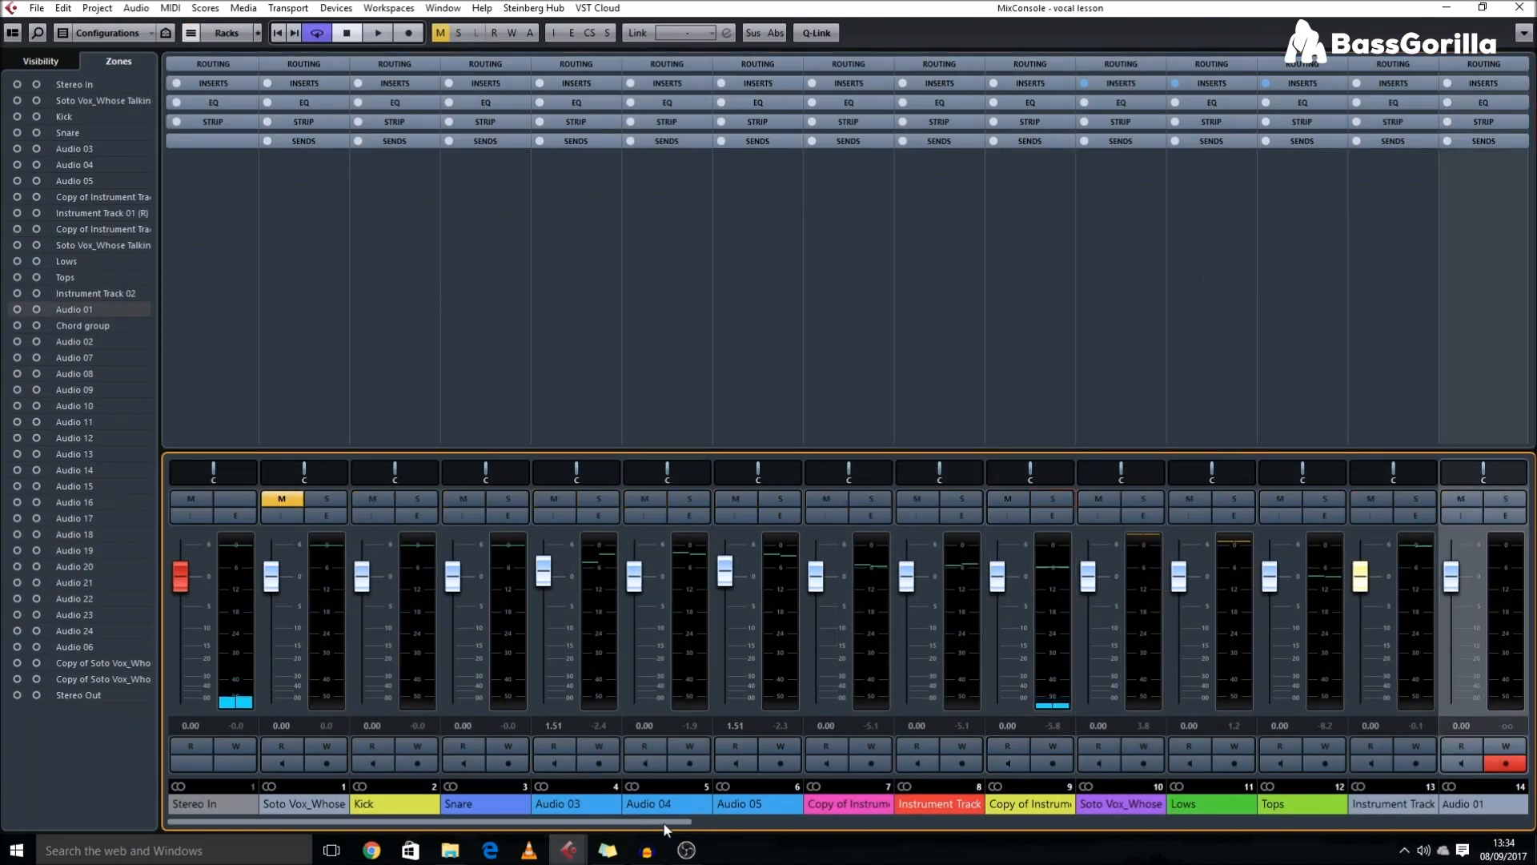
- Open the SPAN analyser inserted on Stereo Out and close that channel's settings window back in the project
{"action": "left_click_drag", "start_coordinate": [664, 823], "coordinate": [1510, 815]}
{"action": "left_click", "coordinate": [1509, 517]}
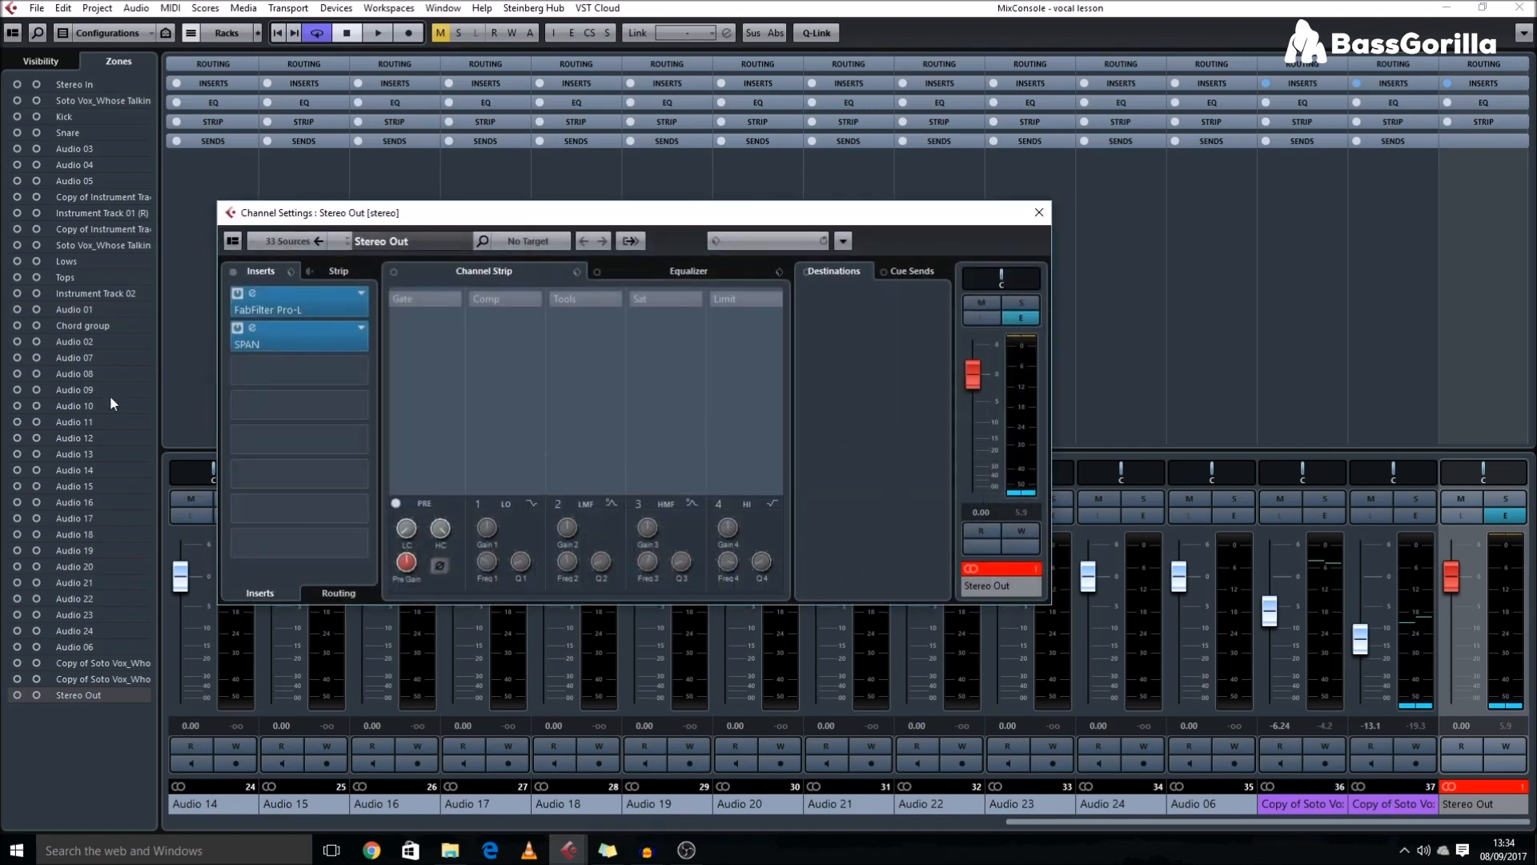
{"action": "left_click", "coordinate": [36, 695]}
{"action": "left_click", "coordinate": [1509, 517]}
{"action": "left_click", "coordinate": [253, 328]}
{"action": "key", "text": "F3"}
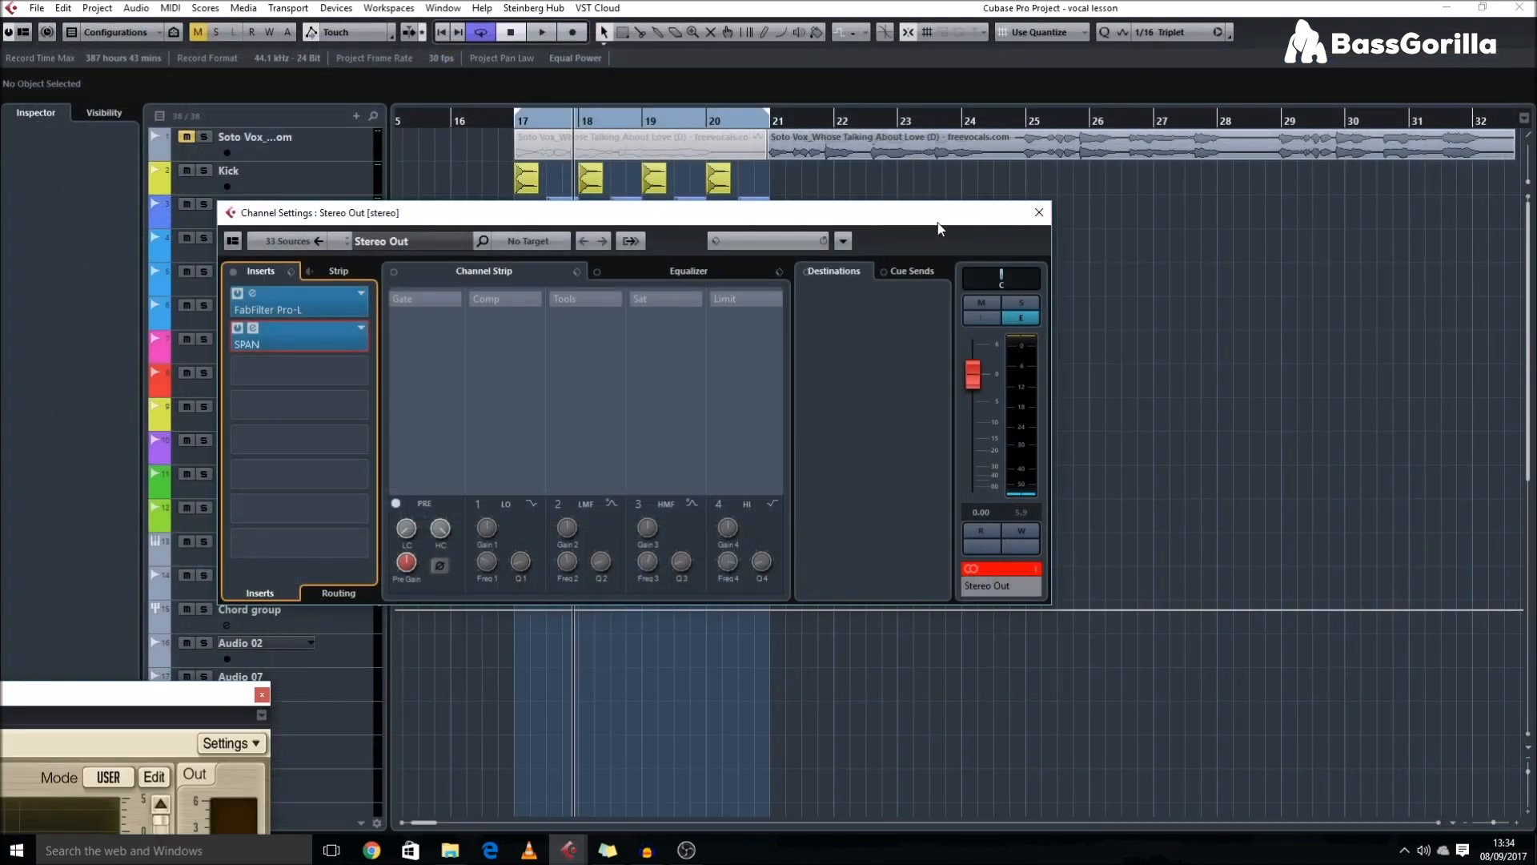
{"action": "left_click", "coordinate": [1040, 214]}
- Start playback from the beginning of the loop and position the SPAN analyser clear of the track list
{"action": "left_click", "coordinate": [641, 407]}
{"action": "key", "text": "KP_1"}
{"action": "key", "text": "space"}
{"action": "left_click_drag", "start_coordinate": [157, 701], "coordinate": [1465, 406]}
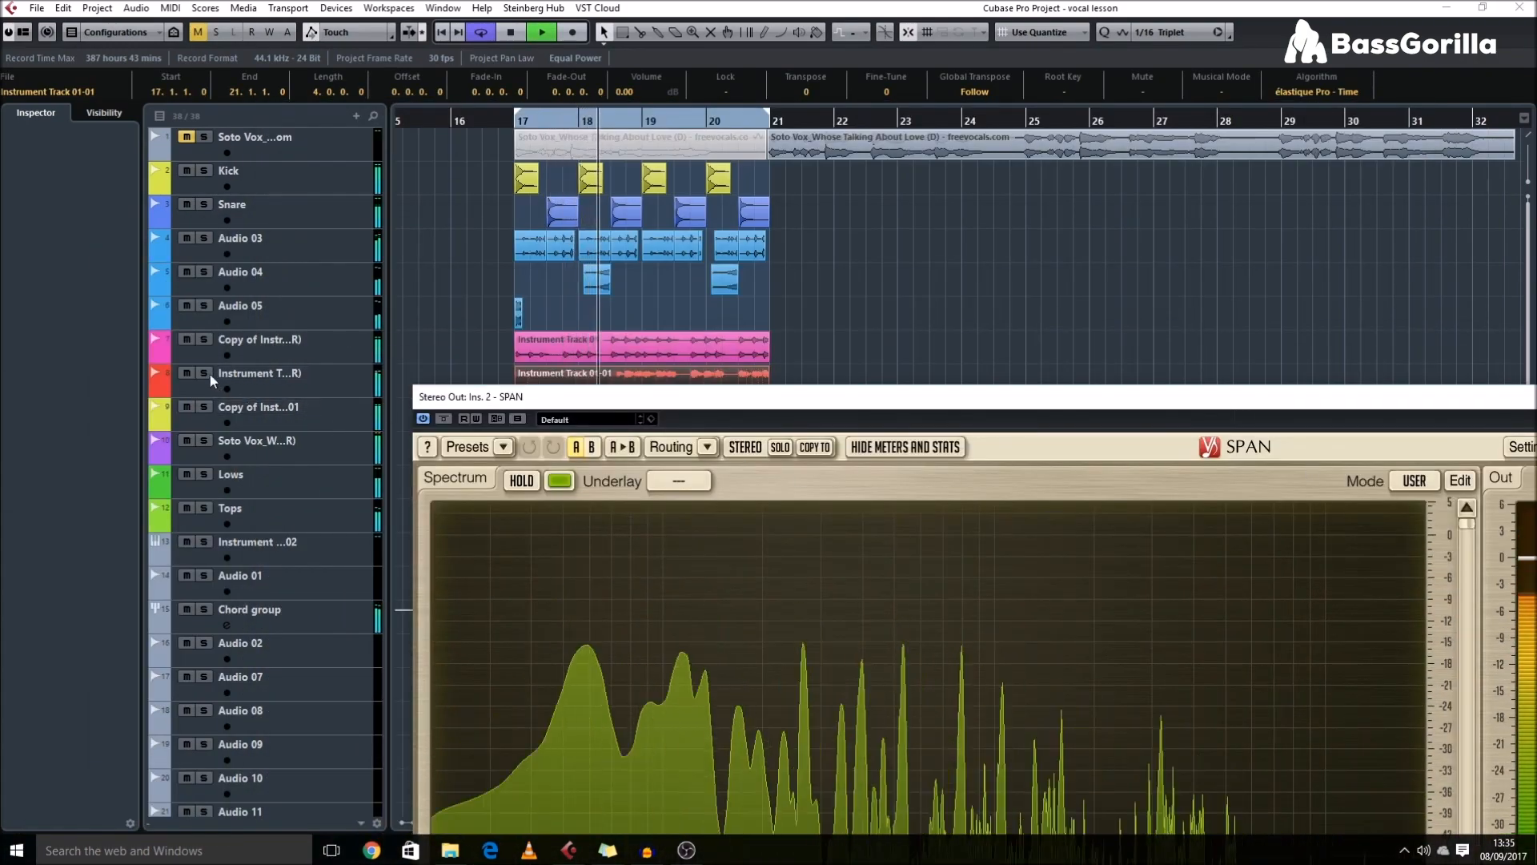
- Identify the bass part by soloing the instrument tracks and rename the yellow one Bassline
{"action": "double_click", "coordinate": [243, 375]}
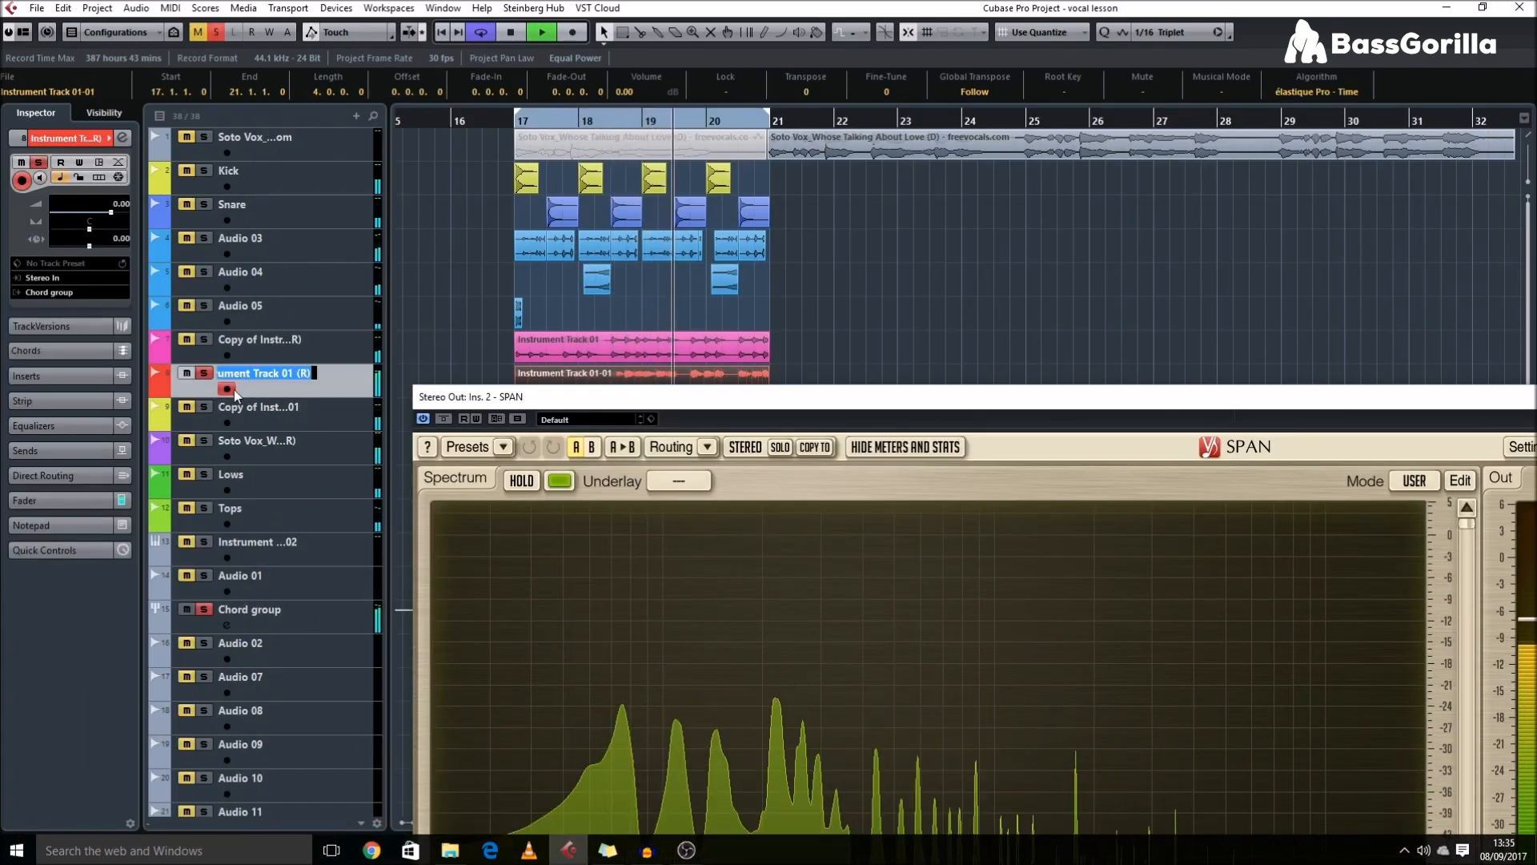
{"action": "key", "text": "Tab"}
{"action": "type", "text": "Bas"}
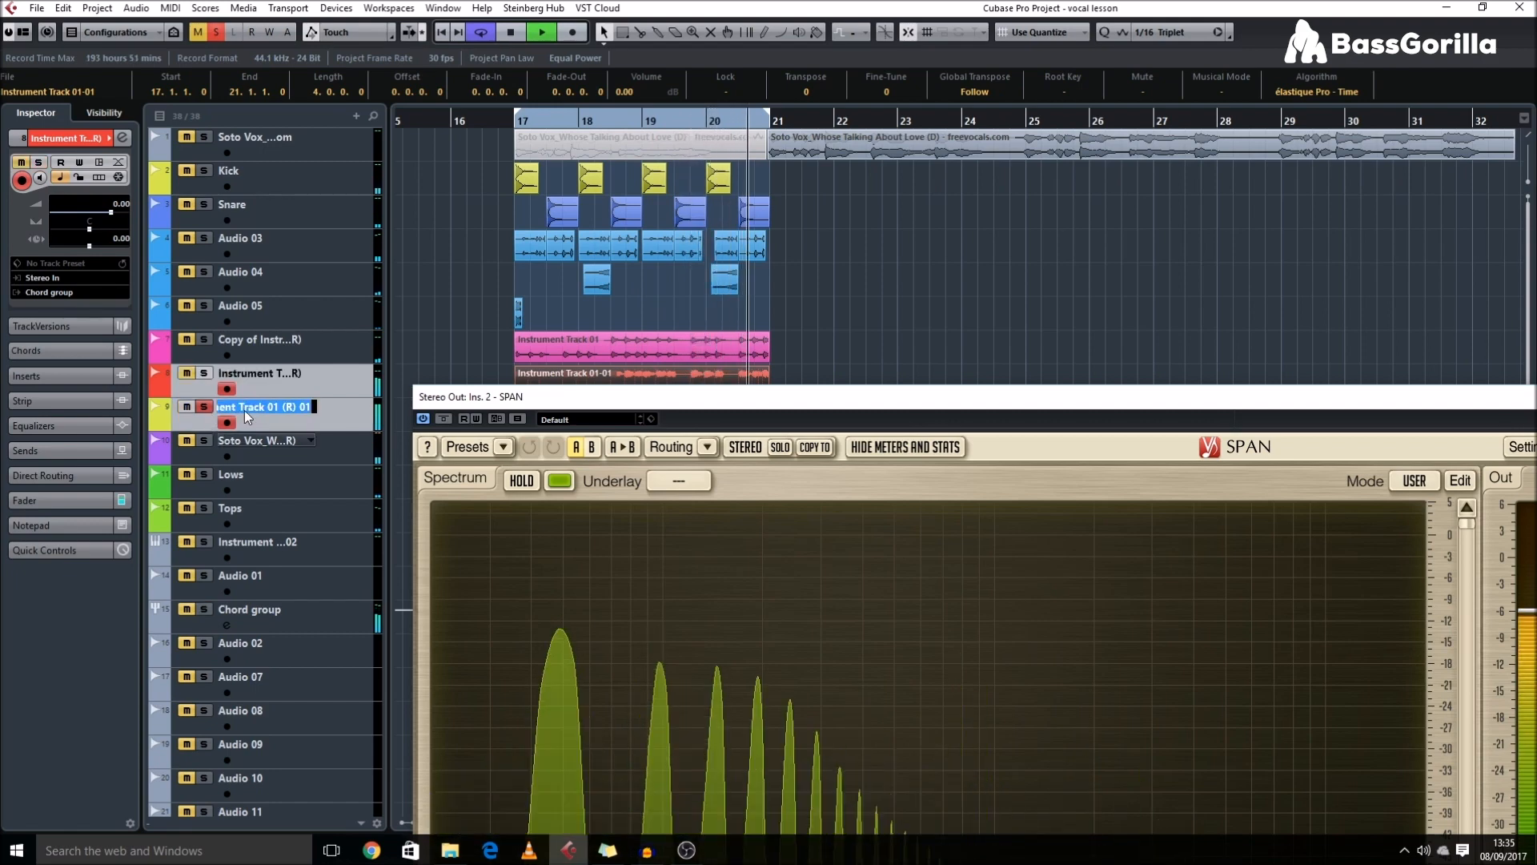
{"action": "type", "text": "sline"}
{"action": "key", "text": "Return"}
- Solo the Kick and Bassline tracks together and play them while watching their low frequencies in SPAN
{"action": "left_click_drag", "start_coordinate": [554, 402], "coordinate": [411, 215]}
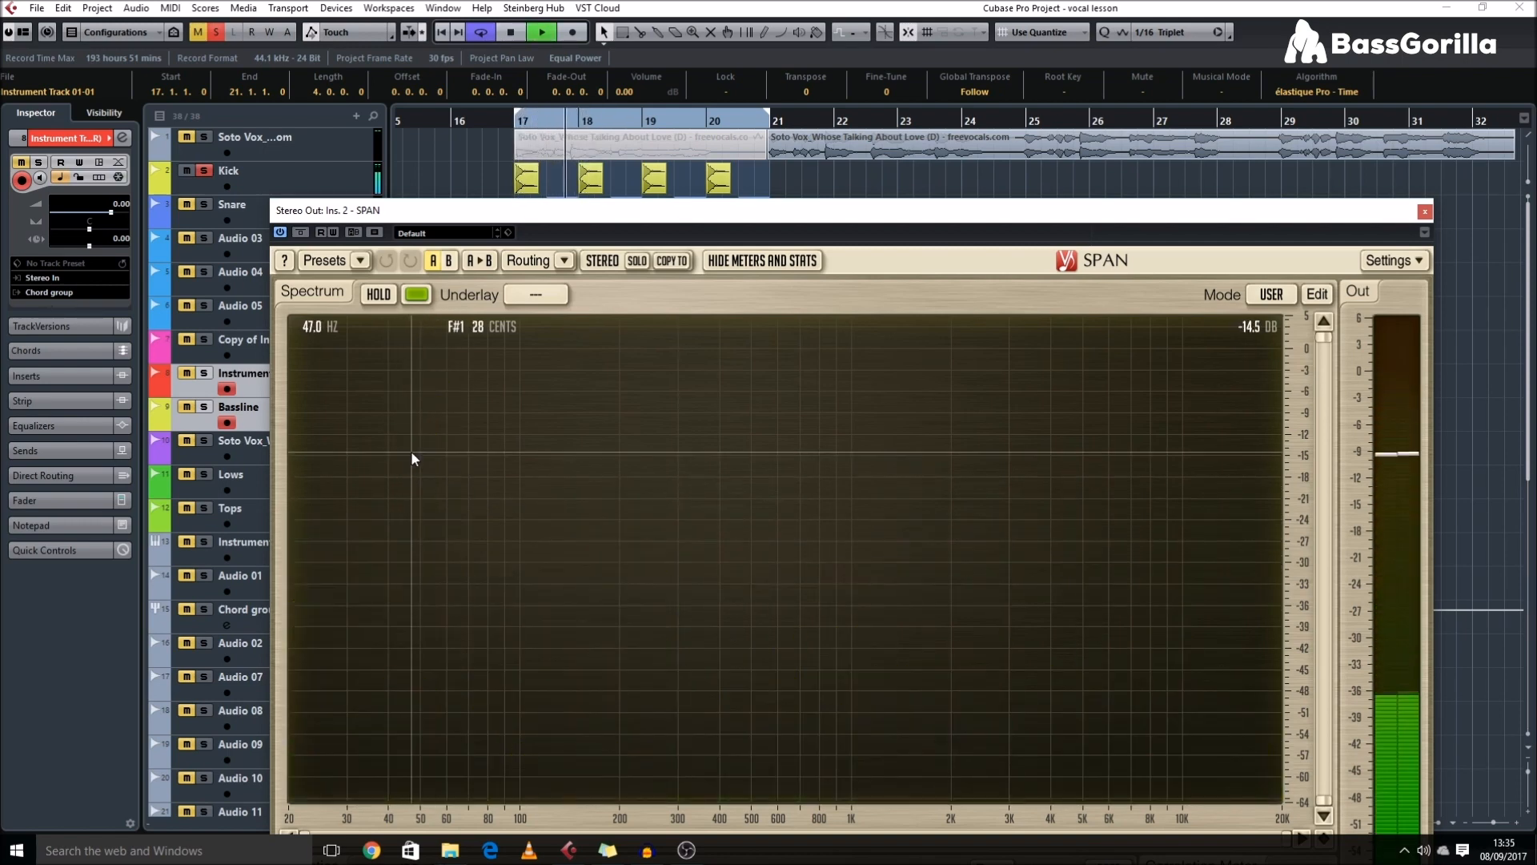
{"action": "key", "text": "space"}
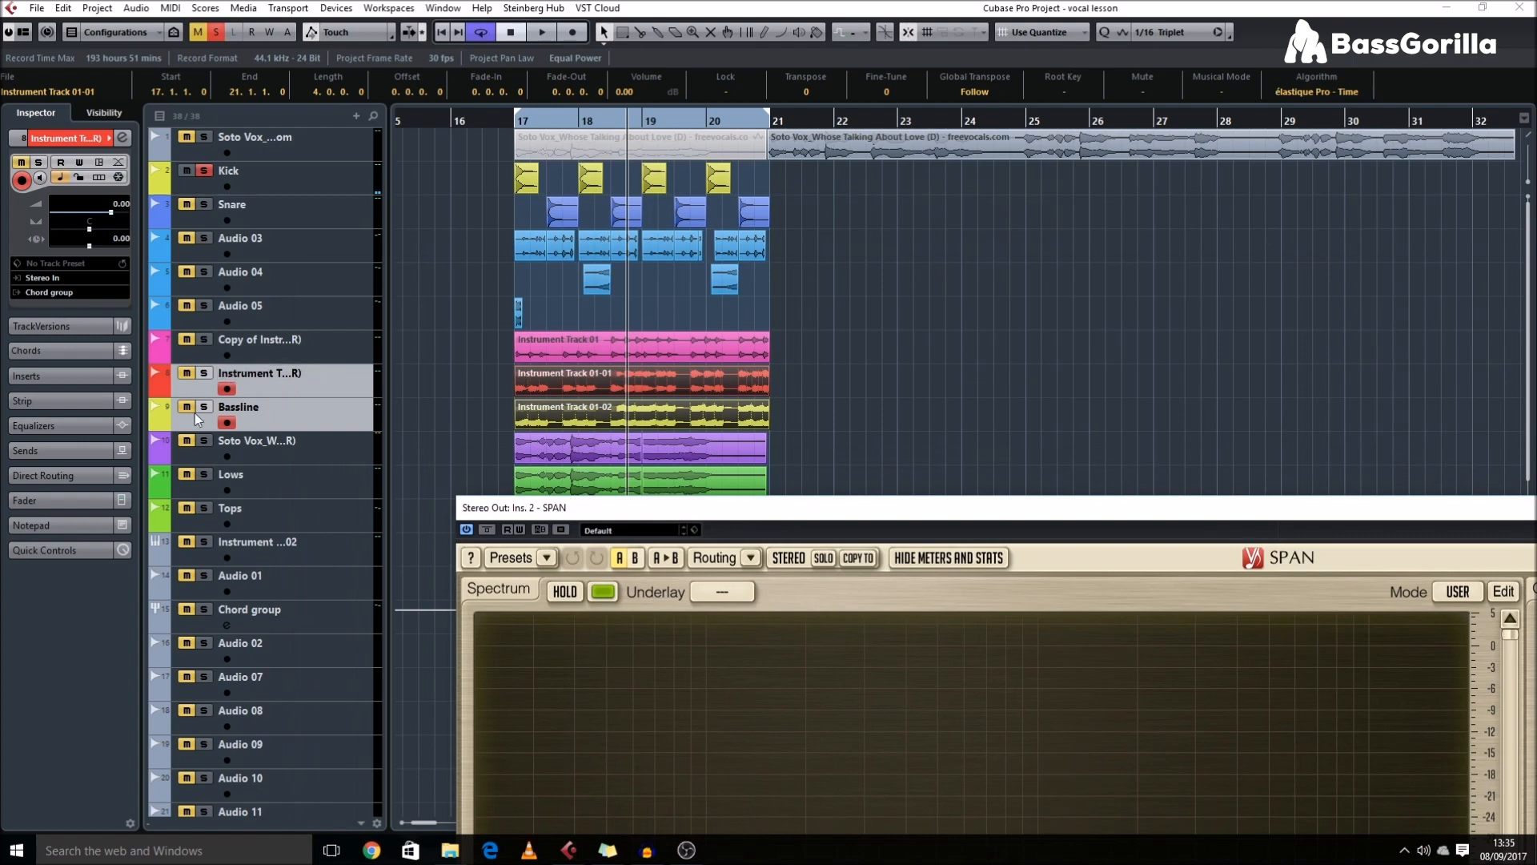
{"action": "left_click", "coordinate": [203, 407]}
{"action": "left_click", "coordinate": [221, 414]}
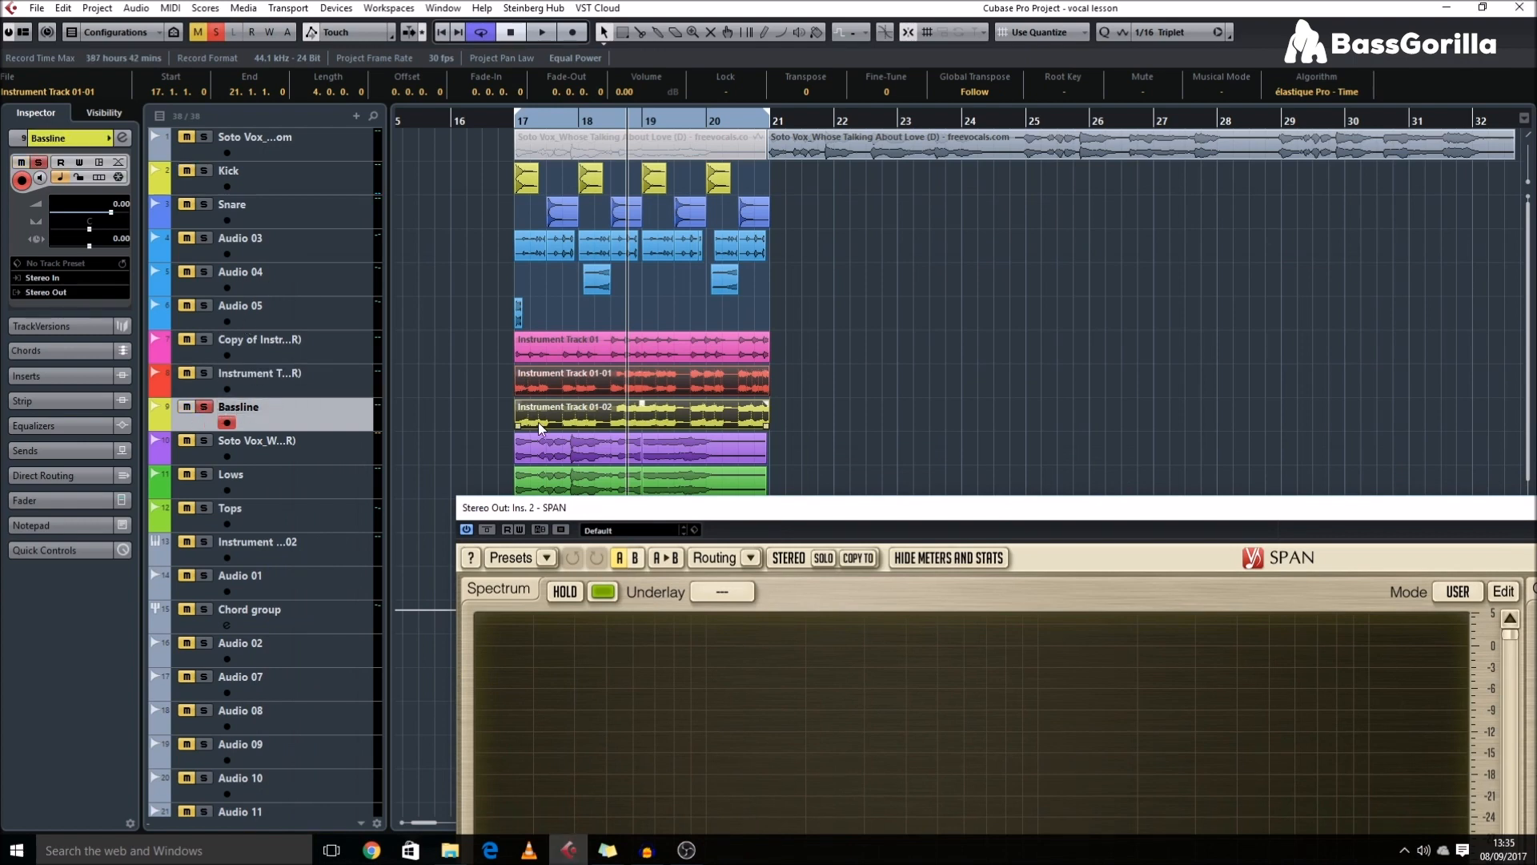
{"action": "left_click", "coordinate": [508, 388]}
{"action": "left_click", "coordinate": [522, 185]}
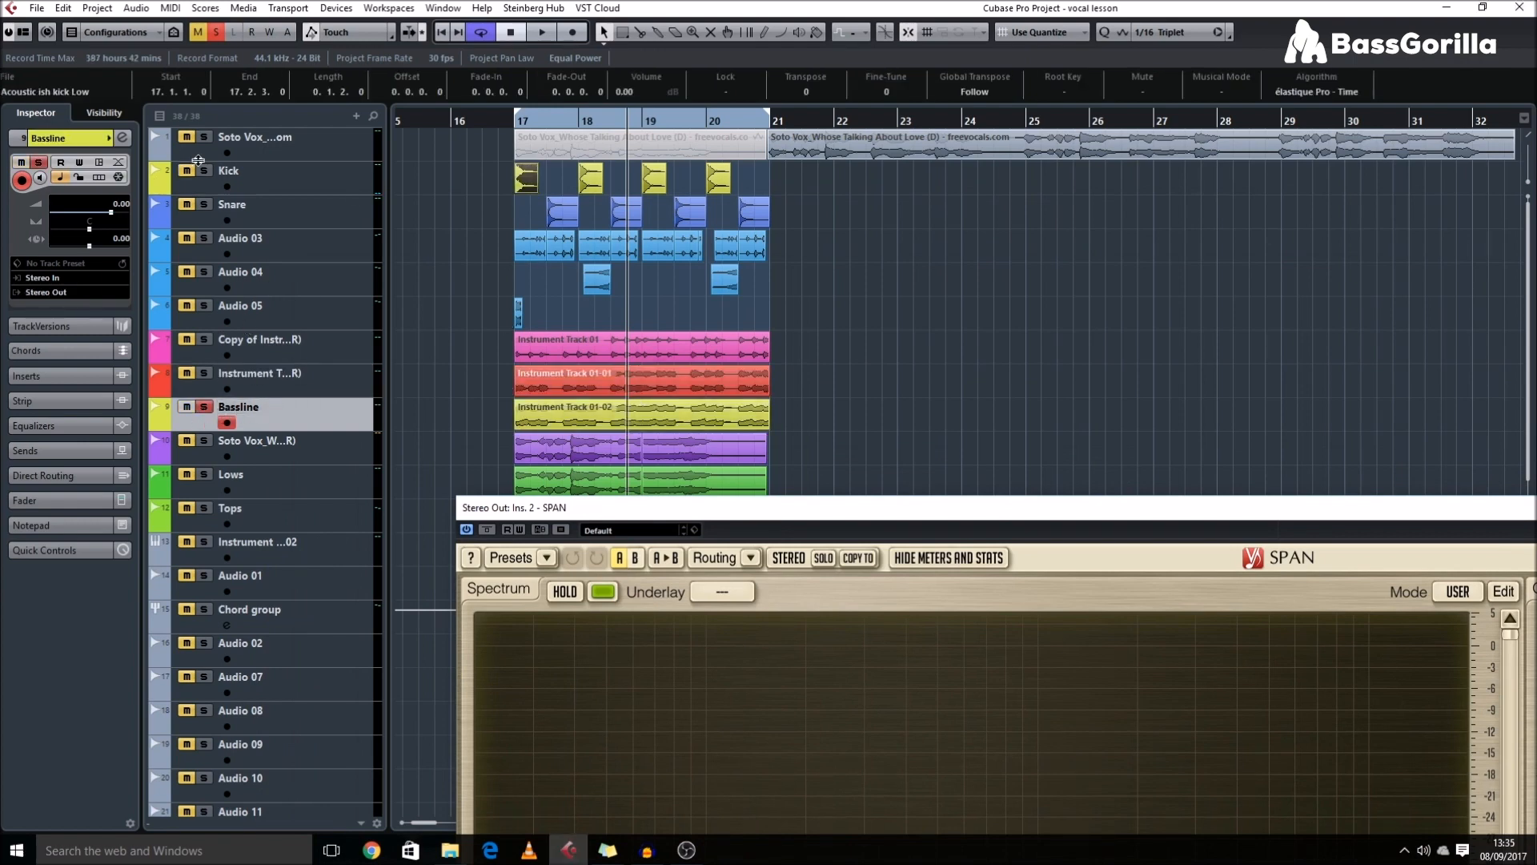
{"action": "left_click", "coordinate": [252, 179]}
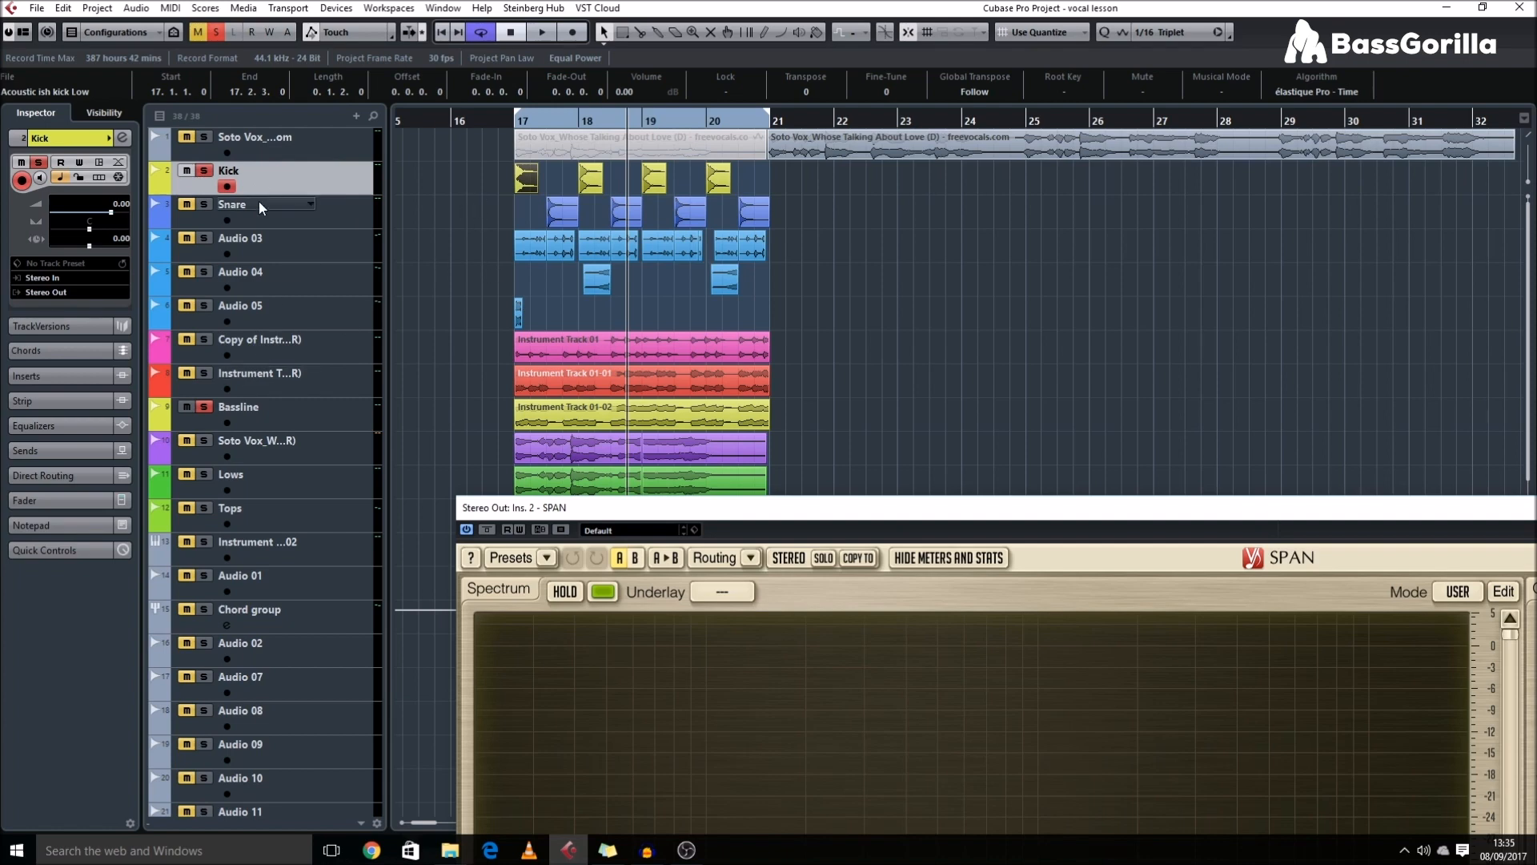
{"action": "left_click_drag", "start_coordinate": [544, 515], "coordinate": [482, 308]}
{"action": "key", "text": "space"}
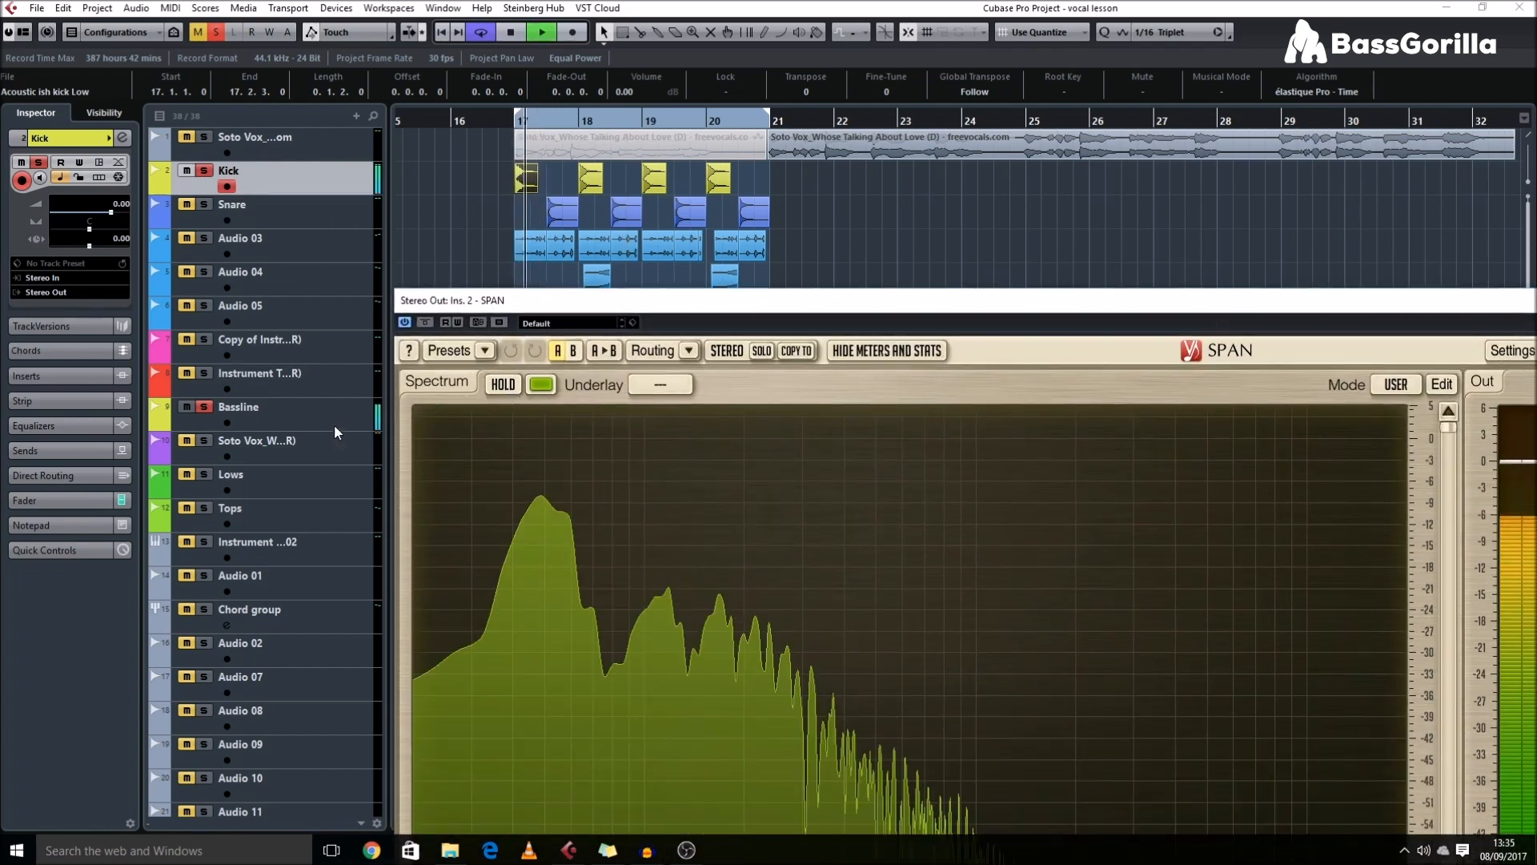
{"action": "key", "text": "space"}
{"action": "key", "text": "space"}
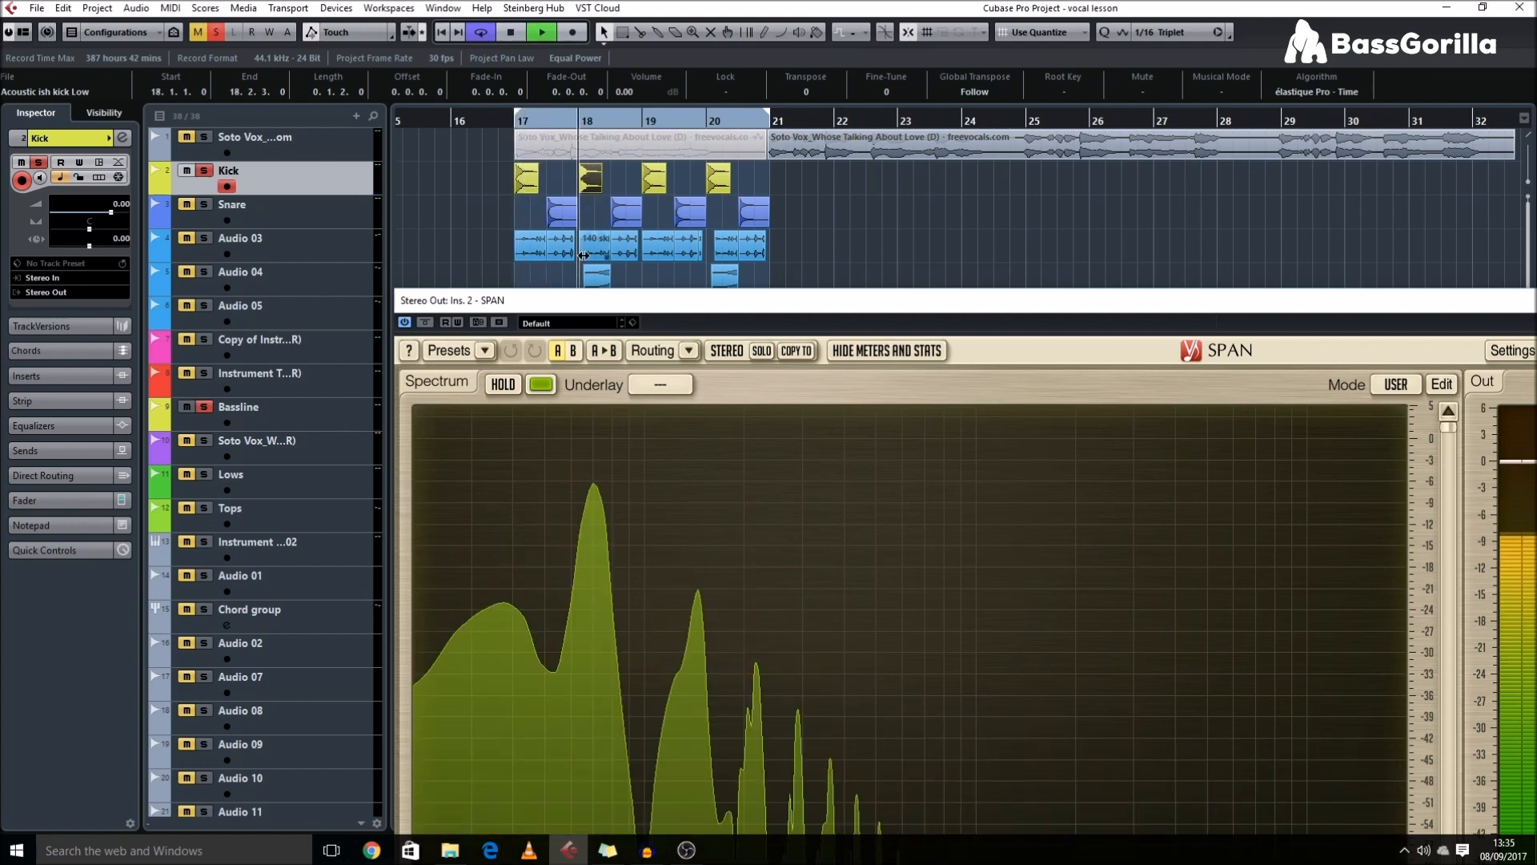
- Replay the kick hit at bar 18 with the bassline several times and examine their spectrum in SPAN
{"action": "left_click", "coordinate": [594, 182]}
{"action": "key", "text": "space"}
{"action": "key", "text": "l"}
{"action": "key", "text": "space"}
{"action": "key", "text": "space"}
{"action": "key", "text": "l"}
{"action": "key", "text": "space"}
{"action": "key", "text": "space"}
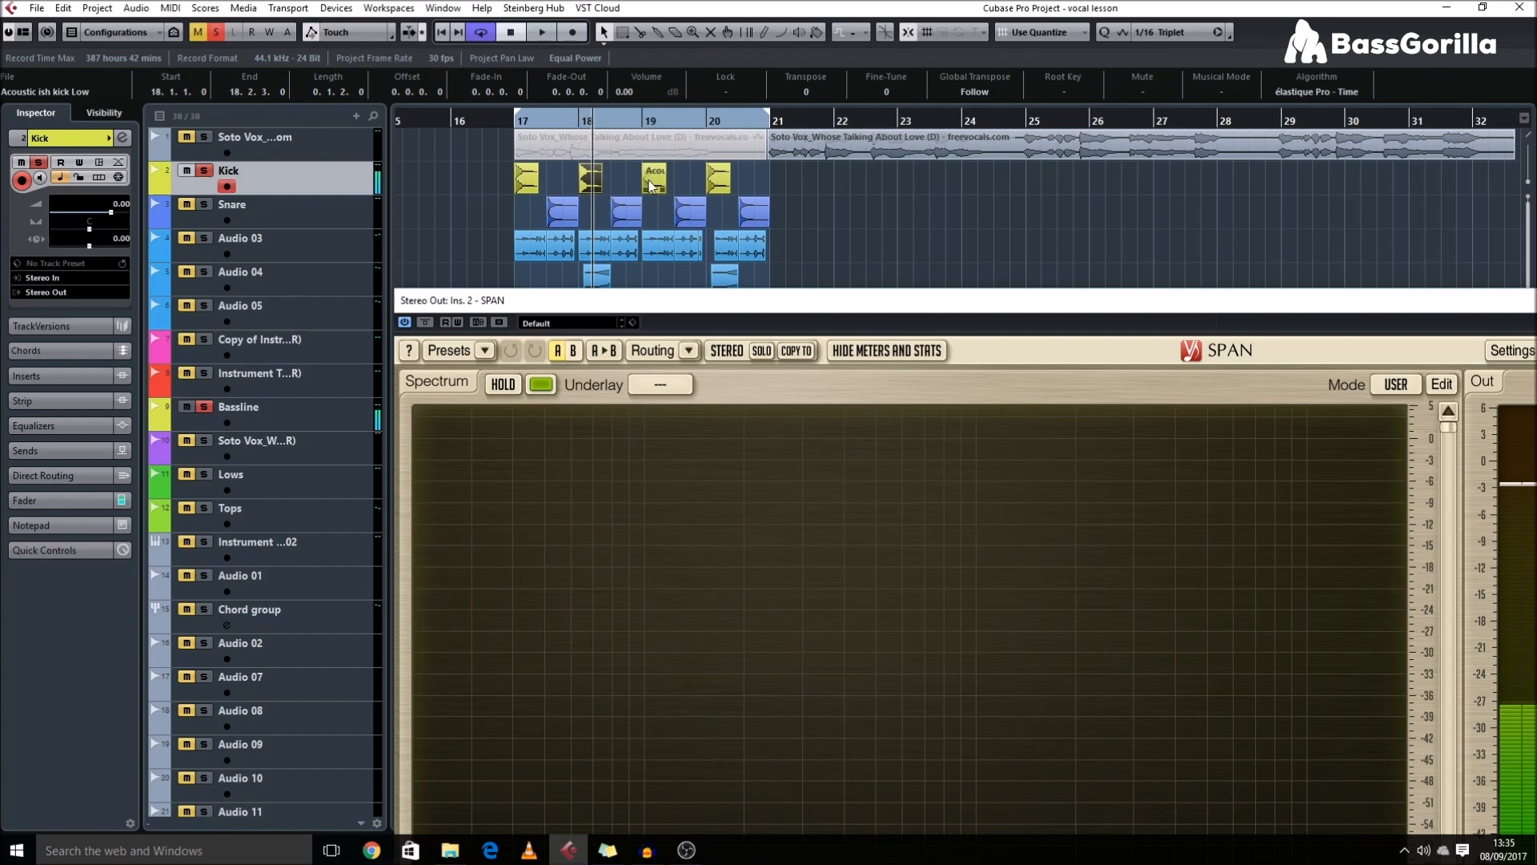
- Replay the last kick hit at bar 20 with the bassline and examine the overlap in SPAN
{"action": "left_click", "coordinate": [717, 182]}
{"action": "key", "text": "space"}
{"action": "key", "text": "space"}
{"action": "key", "text": "l"}
{"action": "key", "text": "space"}
{"action": "key", "text": "space"}
{"action": "key", "text": "l"}
{"action": "key", "text": "space"}
{"action": "key", "text": "space"}
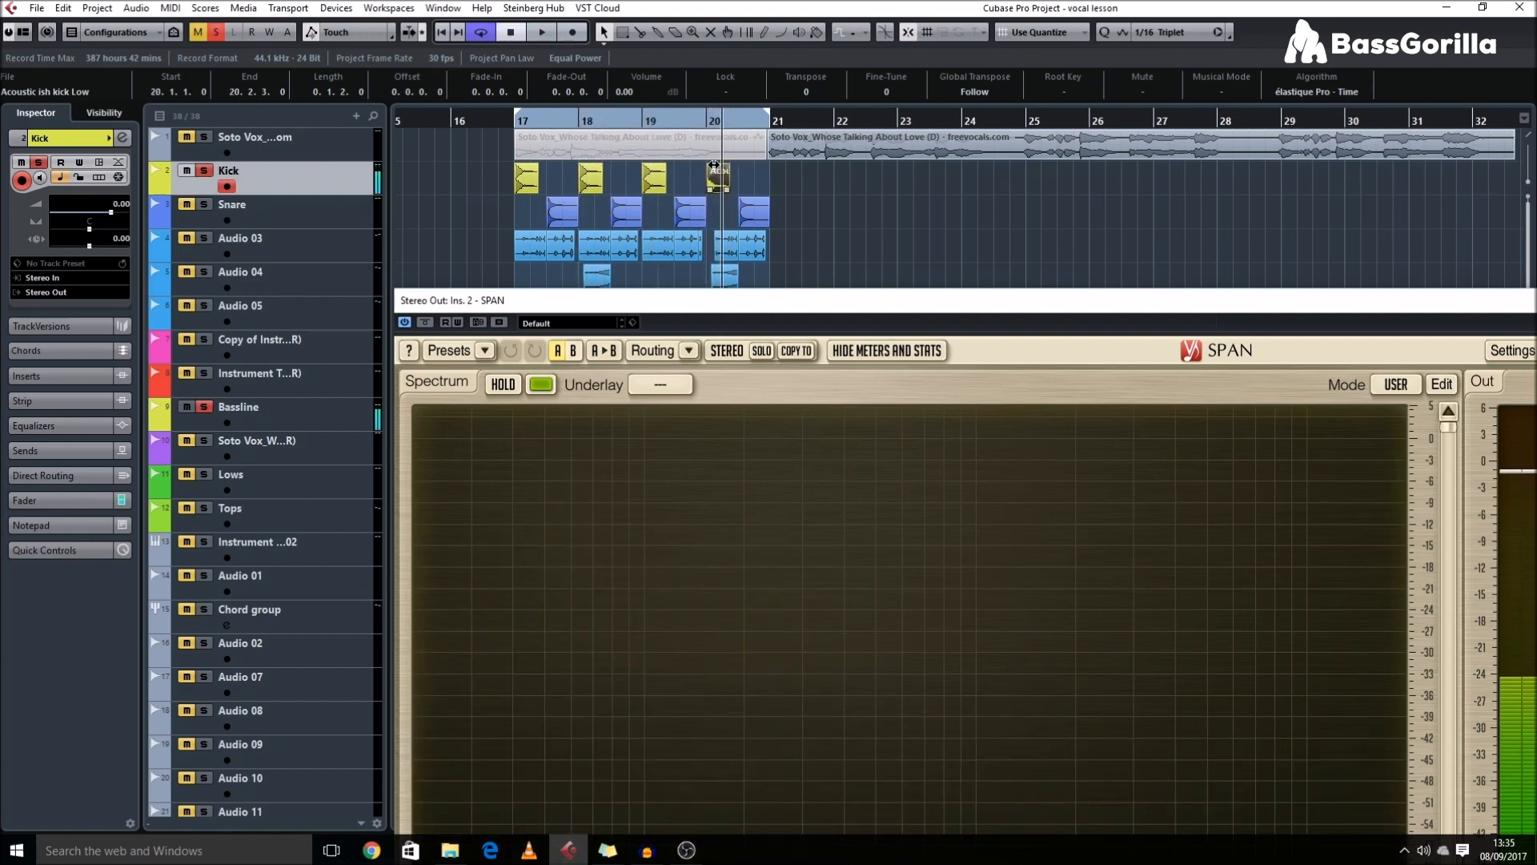
- Set the loop range to the kick clip at bar 20 and move SPAN away from the tracks
{"action": "key", "text": "p"}
{"action": "key", "text": "shift+h"}
{"action": "left_click_drag", "start_coordinate": [567, 296], "coordinate": [981, 344]}
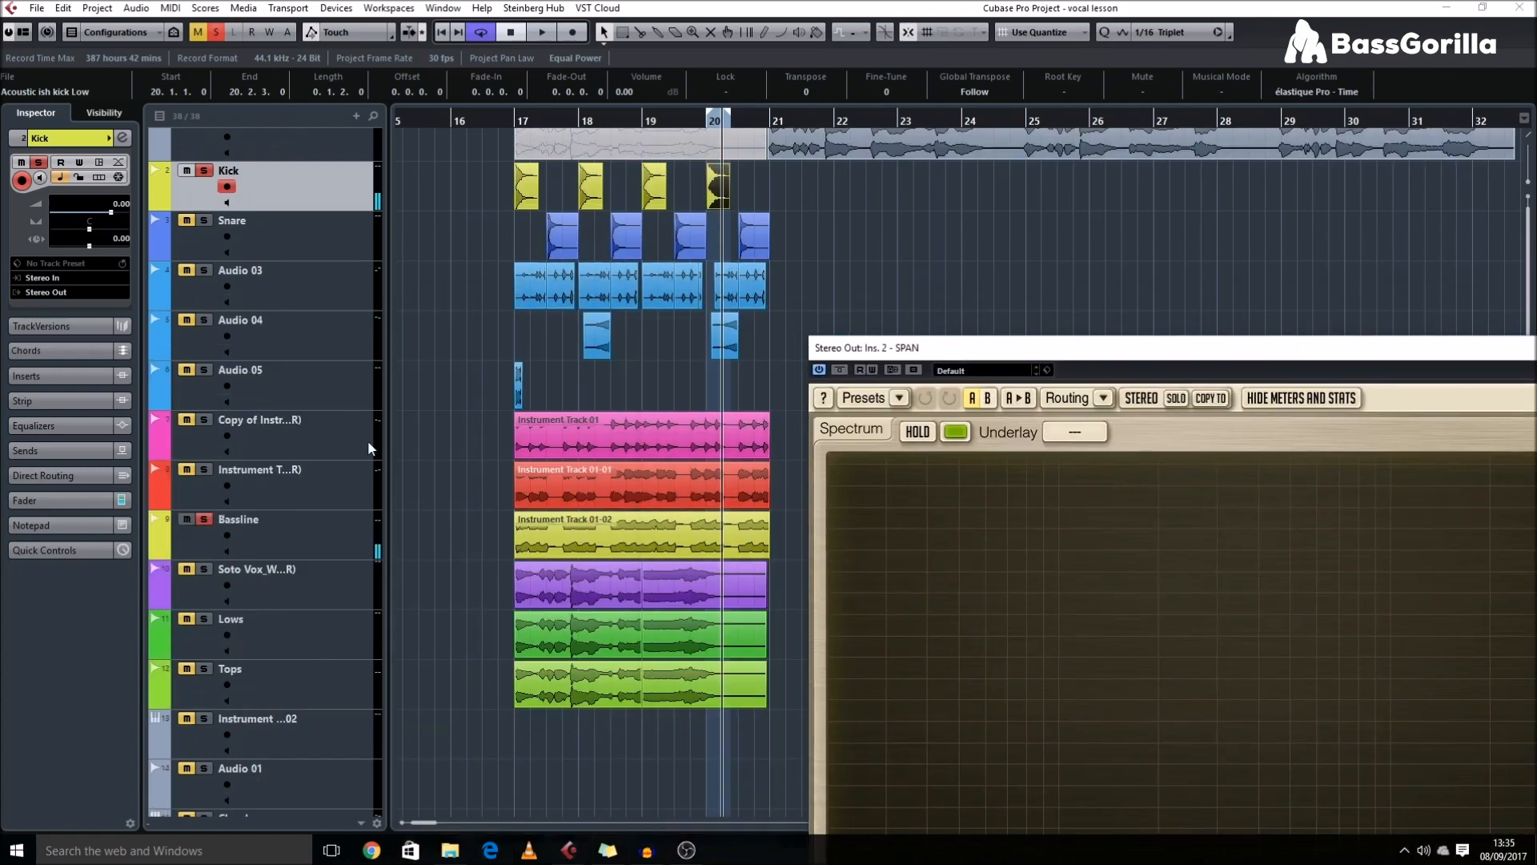
- Insert iZotope Trash 2 in the first insert slot of the Bassline channel
{"action": "left_click", "coordinate": [276, 523]}
{"action": "left_click", "coordinate": [123, 137]}
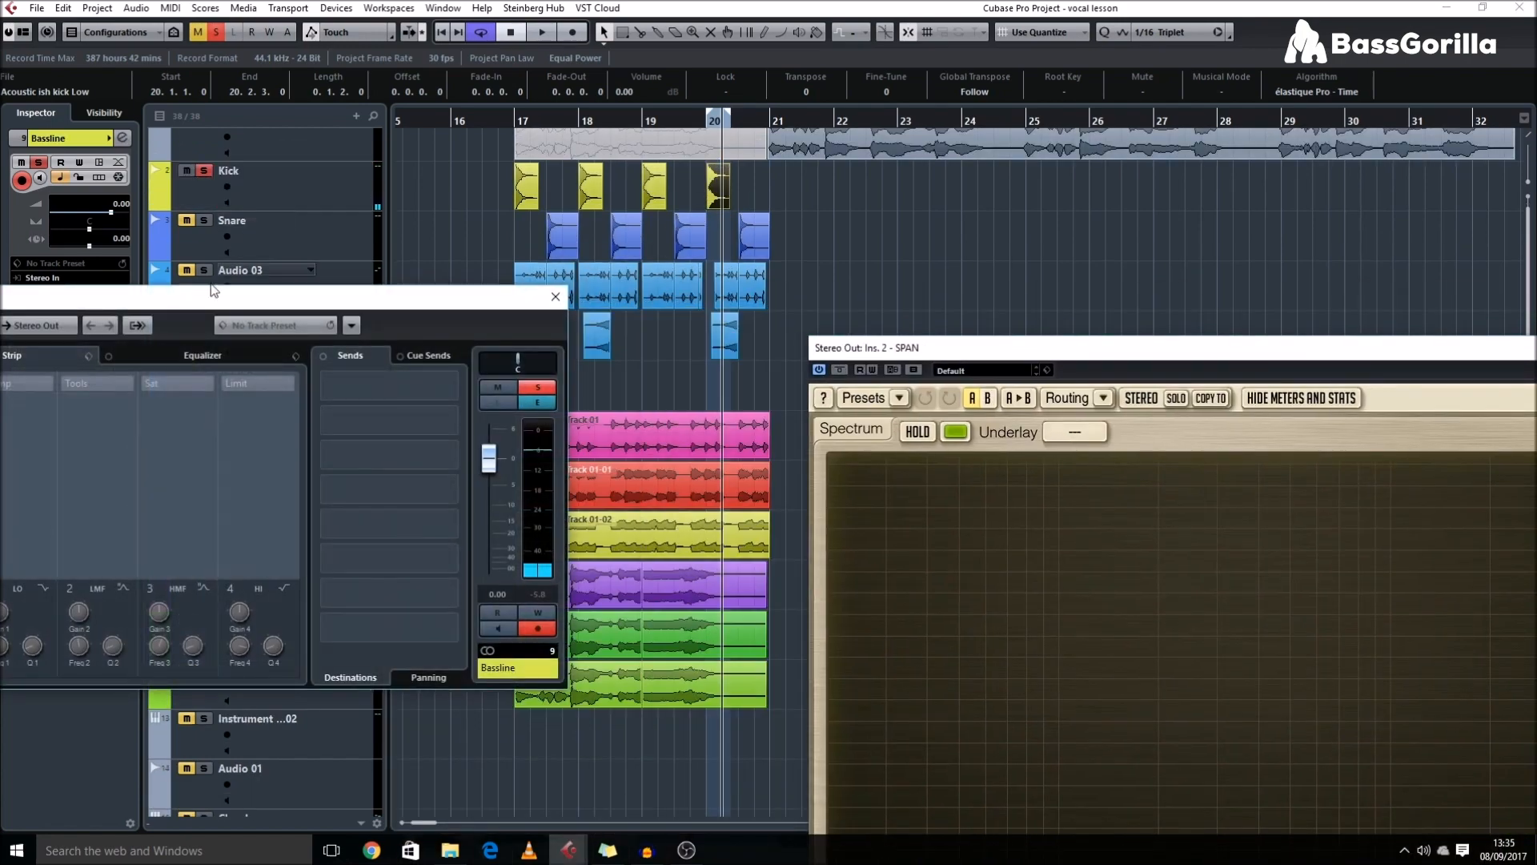
{"action": "left_click_drag", "start_coordinate": [533, 264], "coordinate": [799, 228]}
{"action": "left_click", "coordinate": [360, 314]}
{"action": "left_click", "coordinate": [303, 388]}
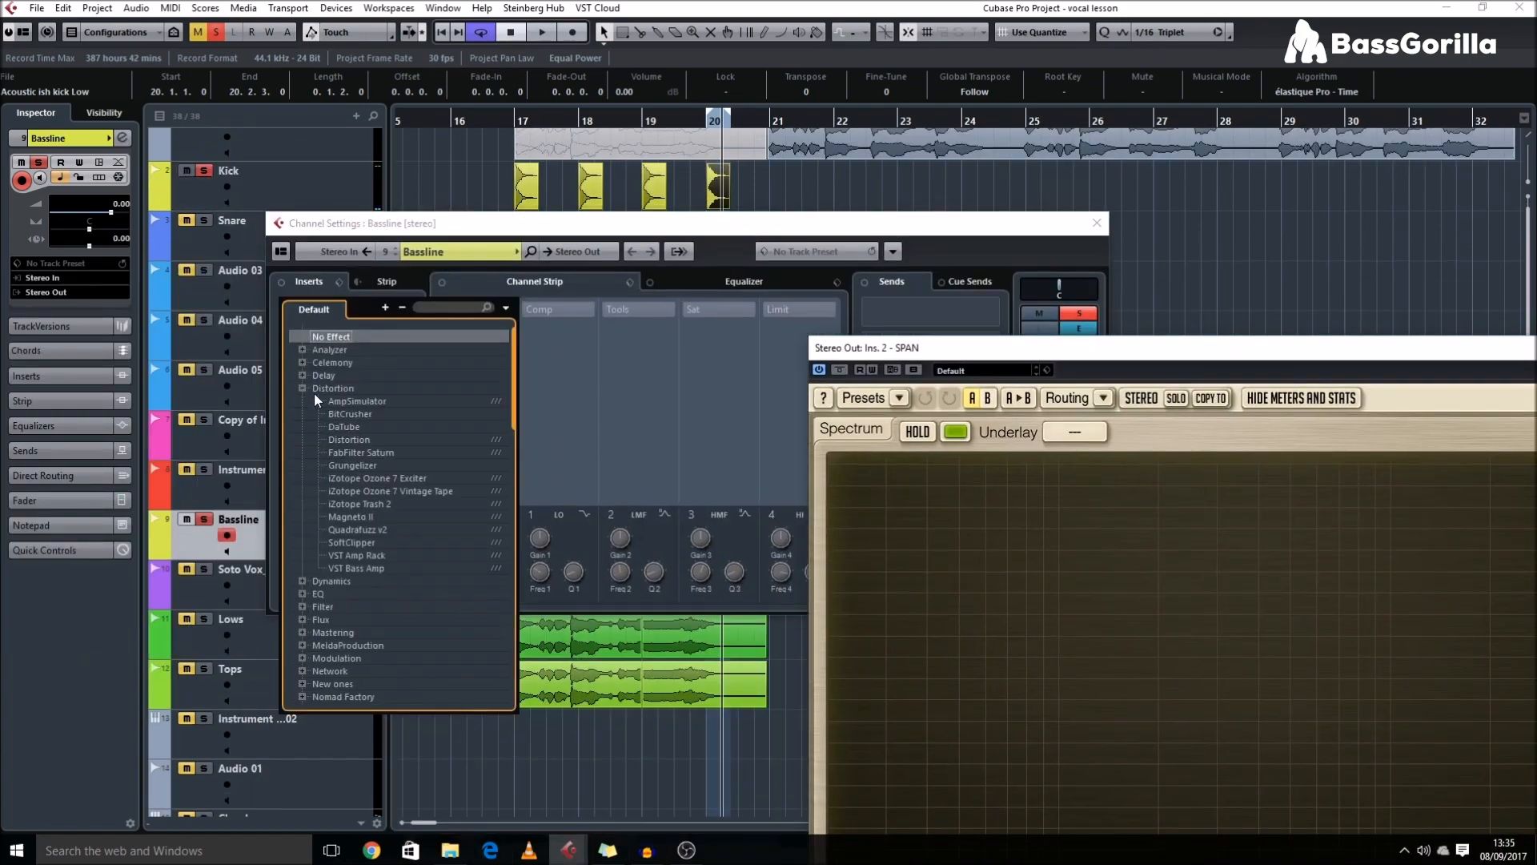
{"action": "left_click", "coordinate": [410, 501]}
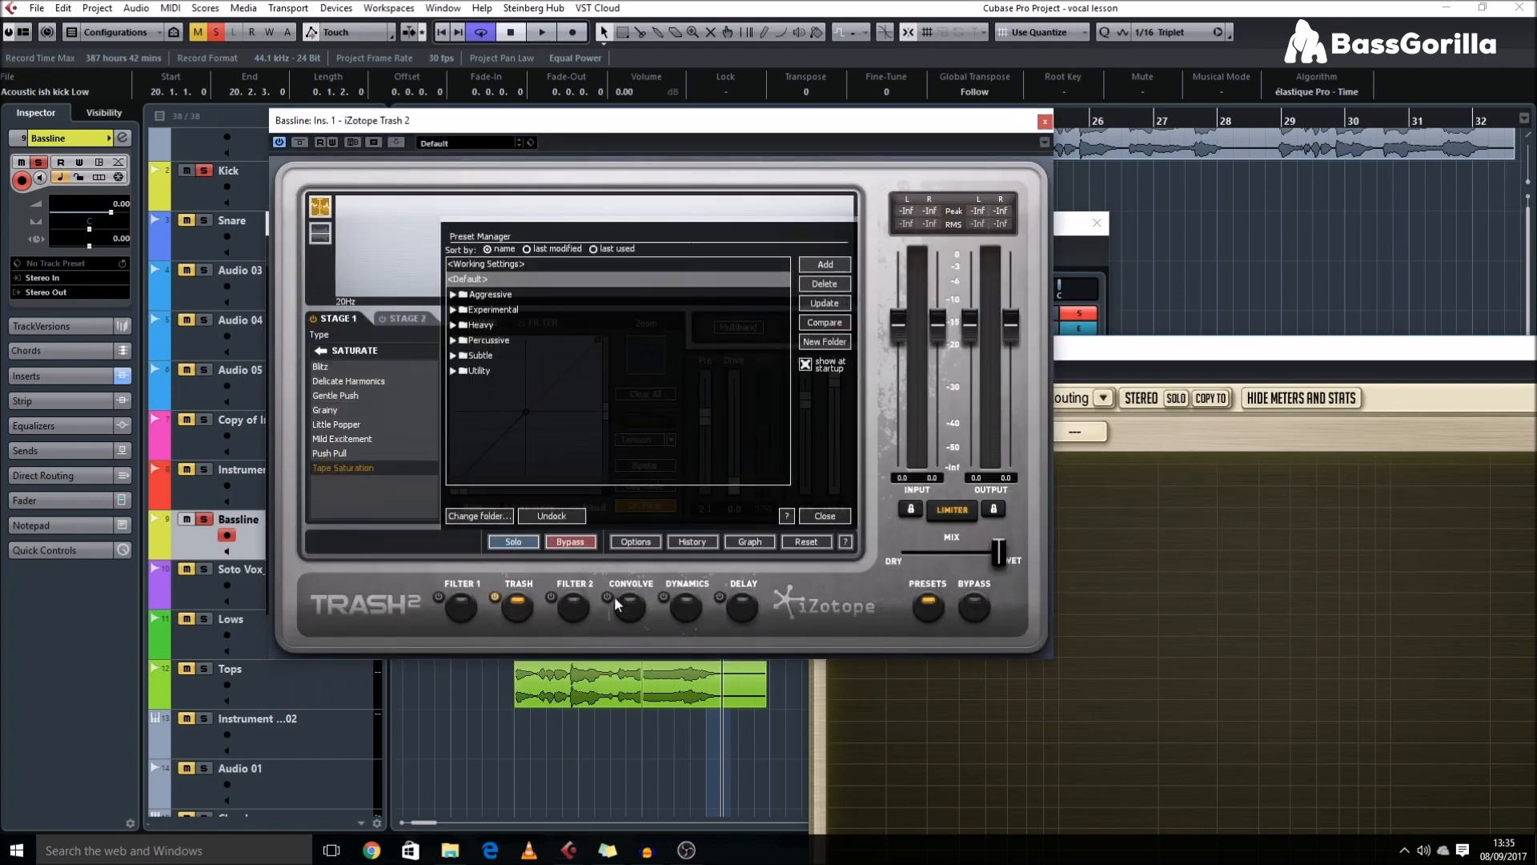
- Switch off the Trash module and enable Filter 1 with a Clean Peak node at 50 Hz using sidechained envelope modulation
{"action": "left_click", "coordinate": [492, 597]}
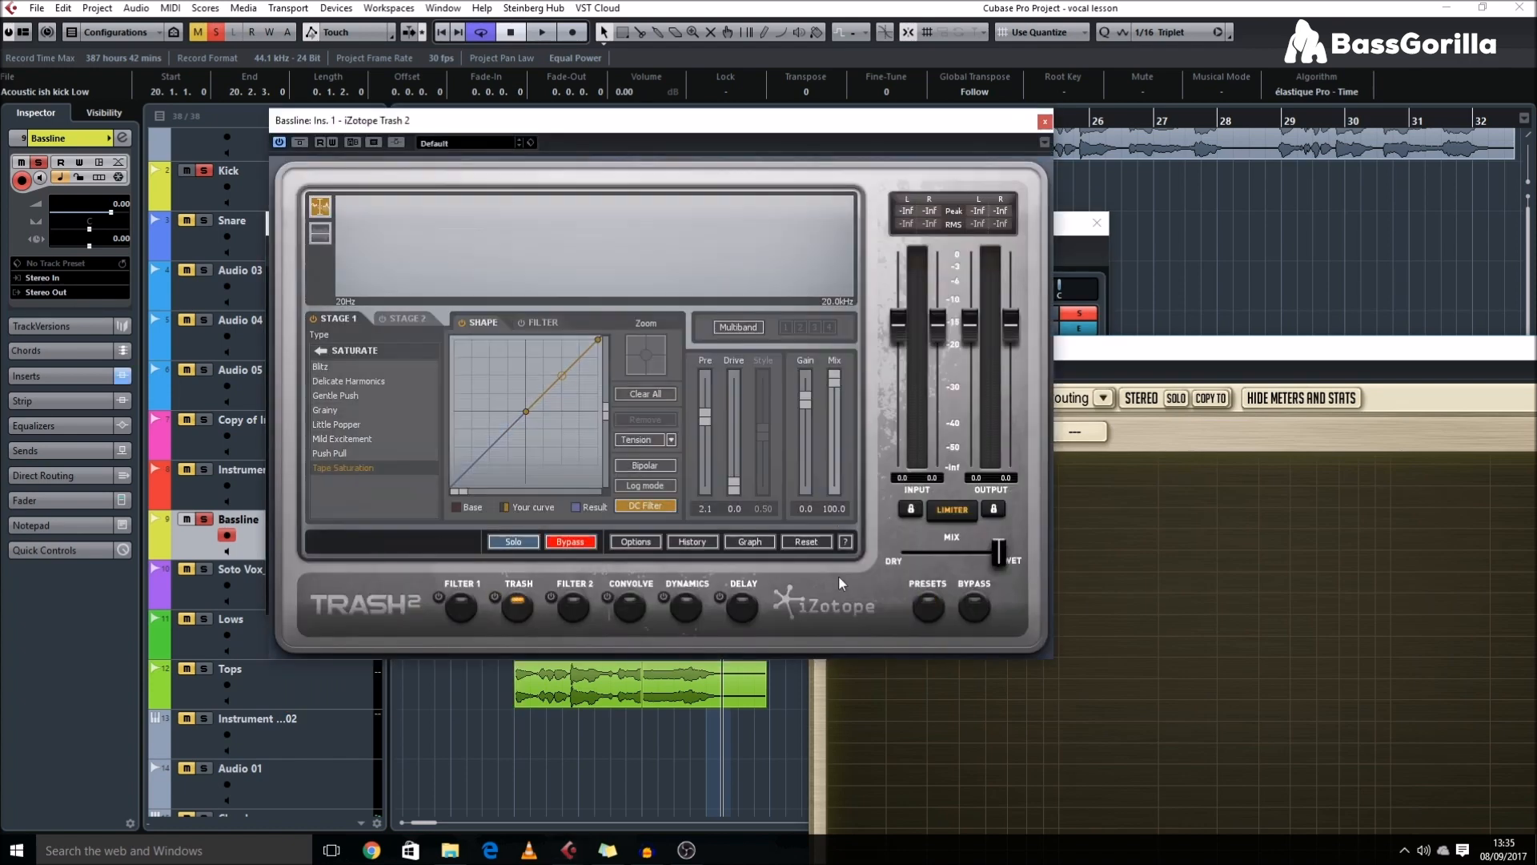
{"action": "left_click", "coordinate": [463, 610]}
{"action": "left_click", "coordinate": [414, 267]}
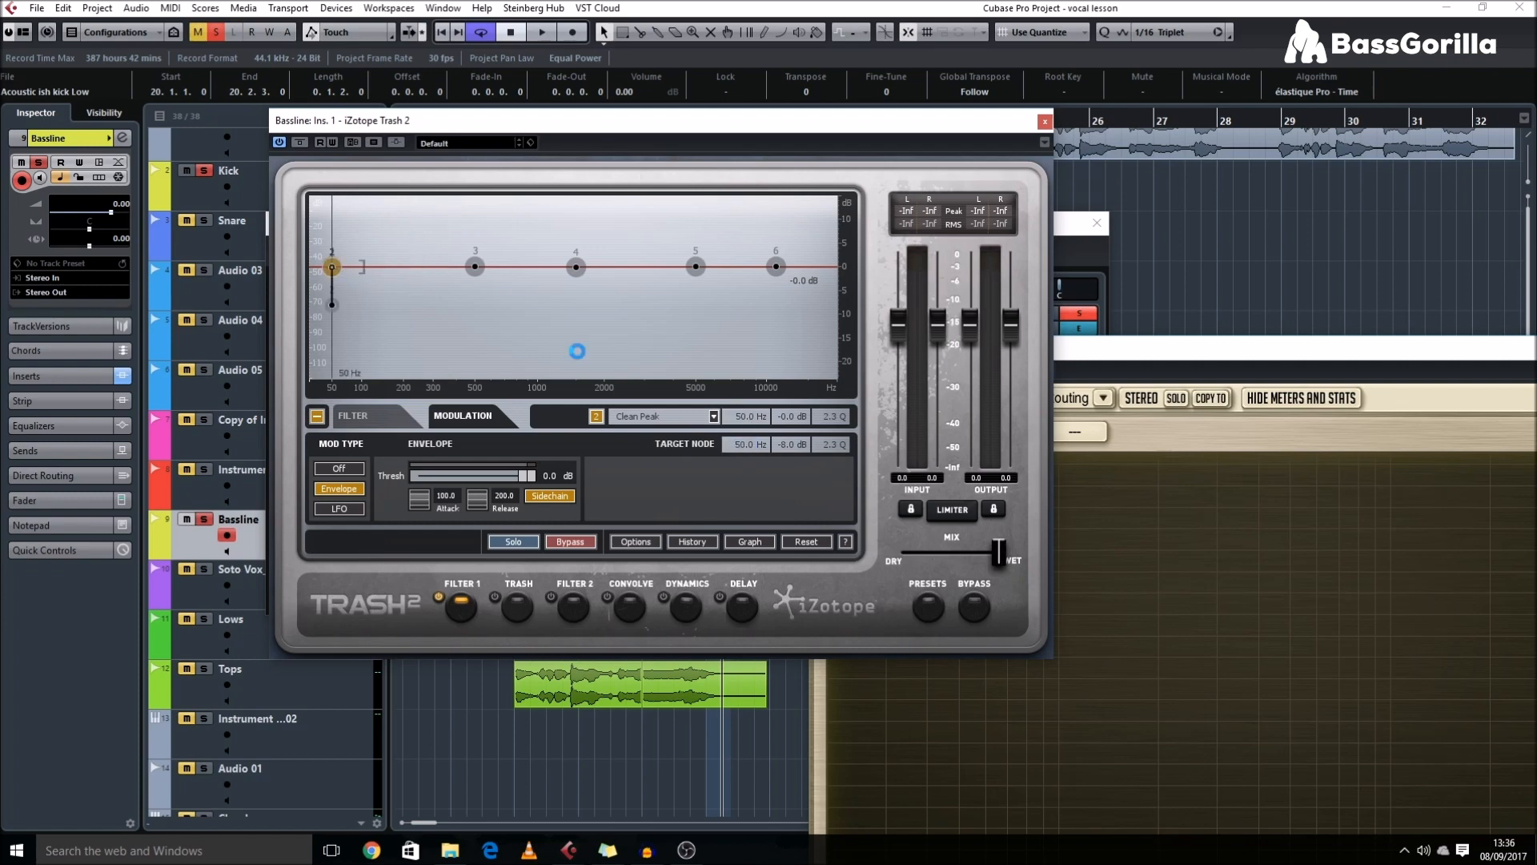
- Set the filter's target node to -11.1 dB and 1.9 Q, with the envelope threshold at -13.0 dB
{"action": "left_click", "coordinate": [331, 304]}
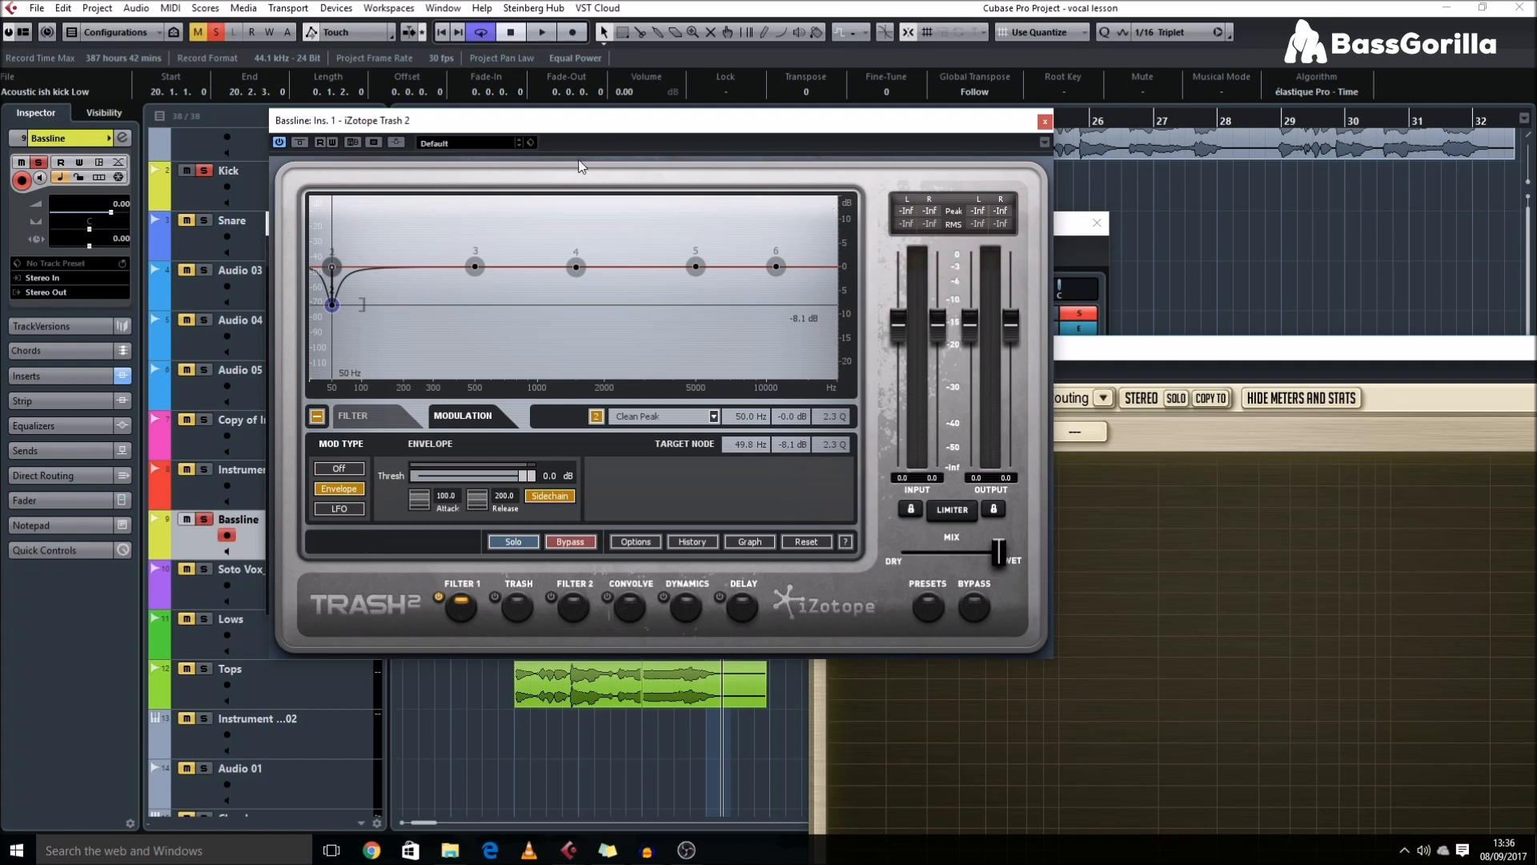
{"action": "scroll", "coordinate": [789, 446], "scroll_direction": "up", "scroll_amount": 1}
{"action": "scroll", "coordinate": [789, 447], "scroll_direction": "down", "scroll_amount": 4}
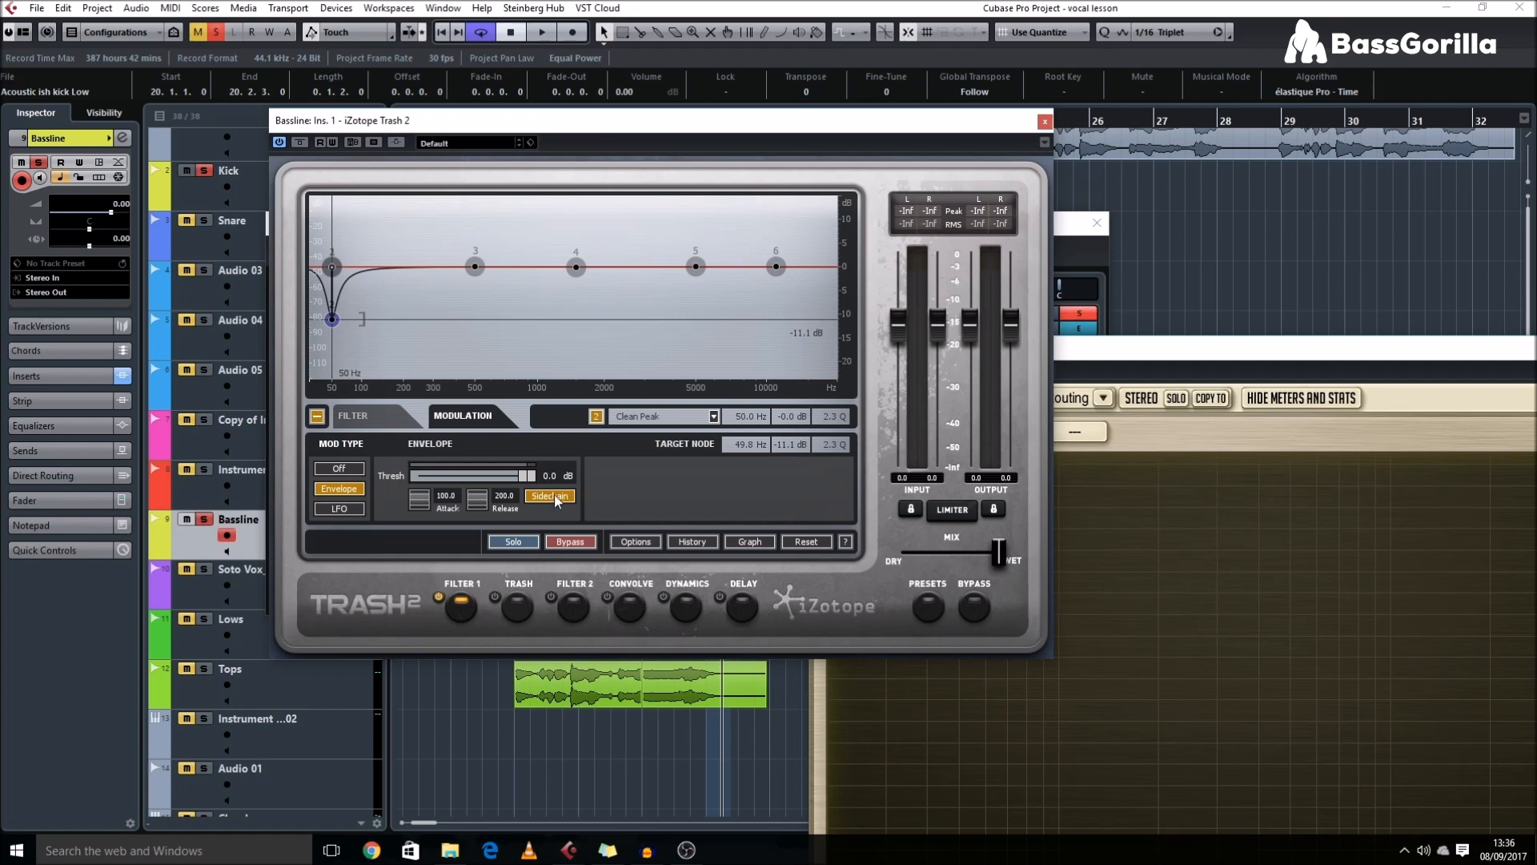
{"action": "key", "text": "space"}
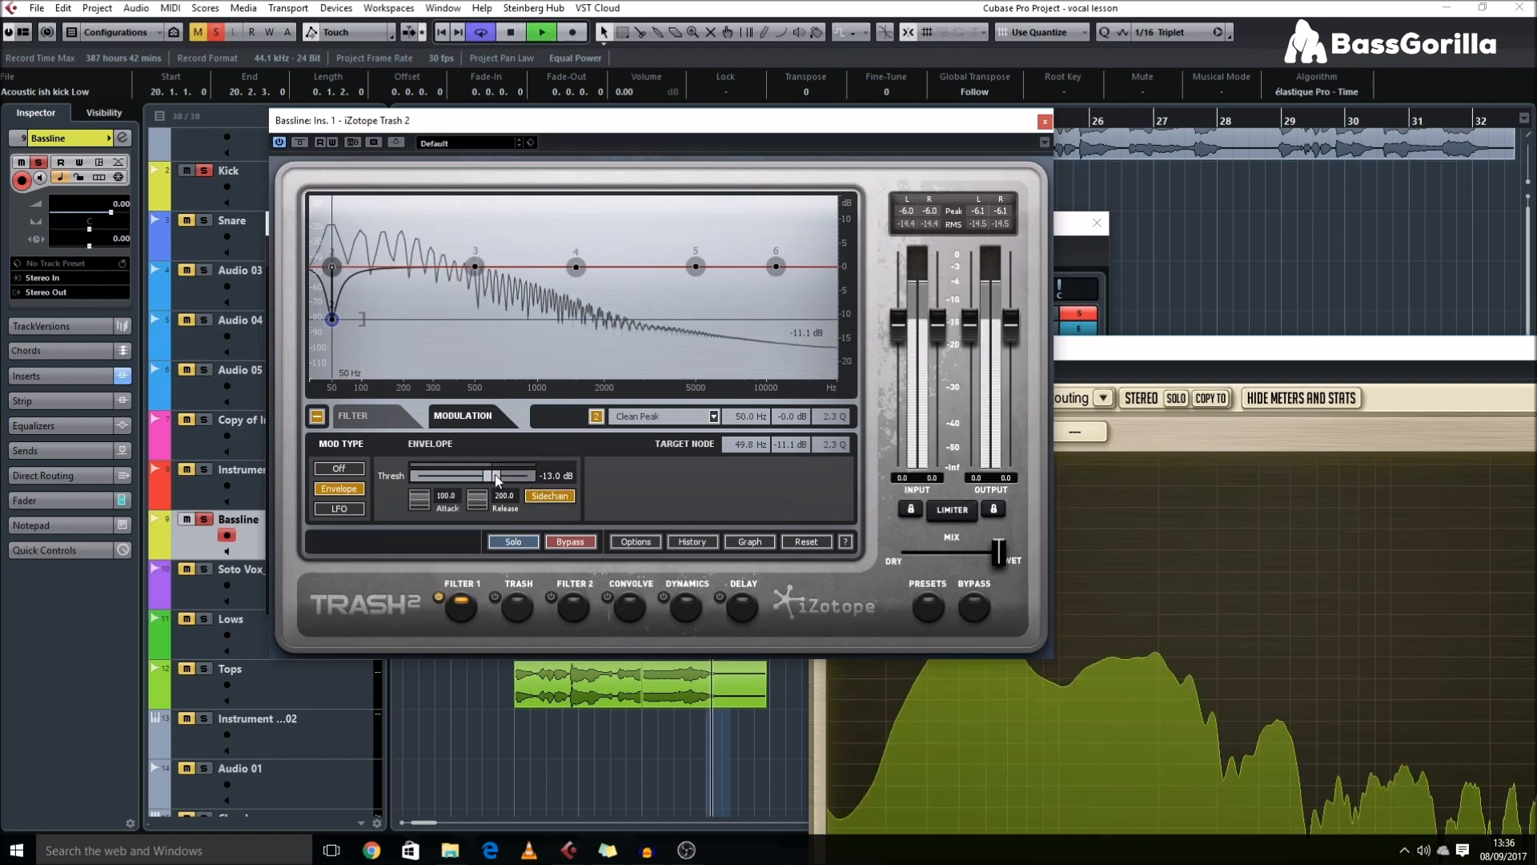
{"action": "scroll", "coordinate": [787, 456], "scroll_direction": "up", "scroll_amount": 4}
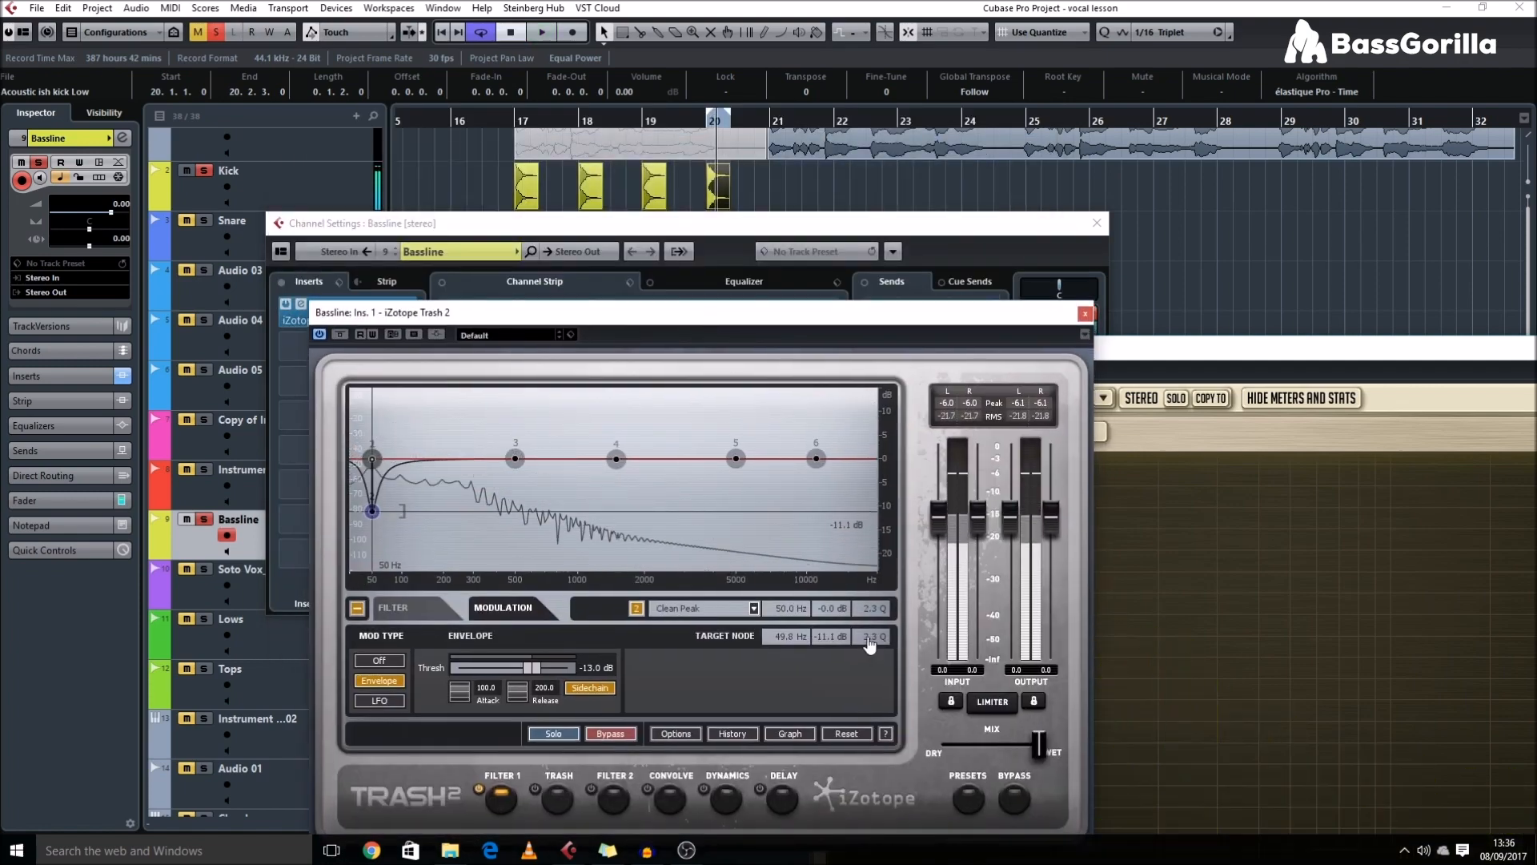
{"action": "scroll", "coordinate": [870, 637], "scroll_direction": "down", "scroll_amount": 4}
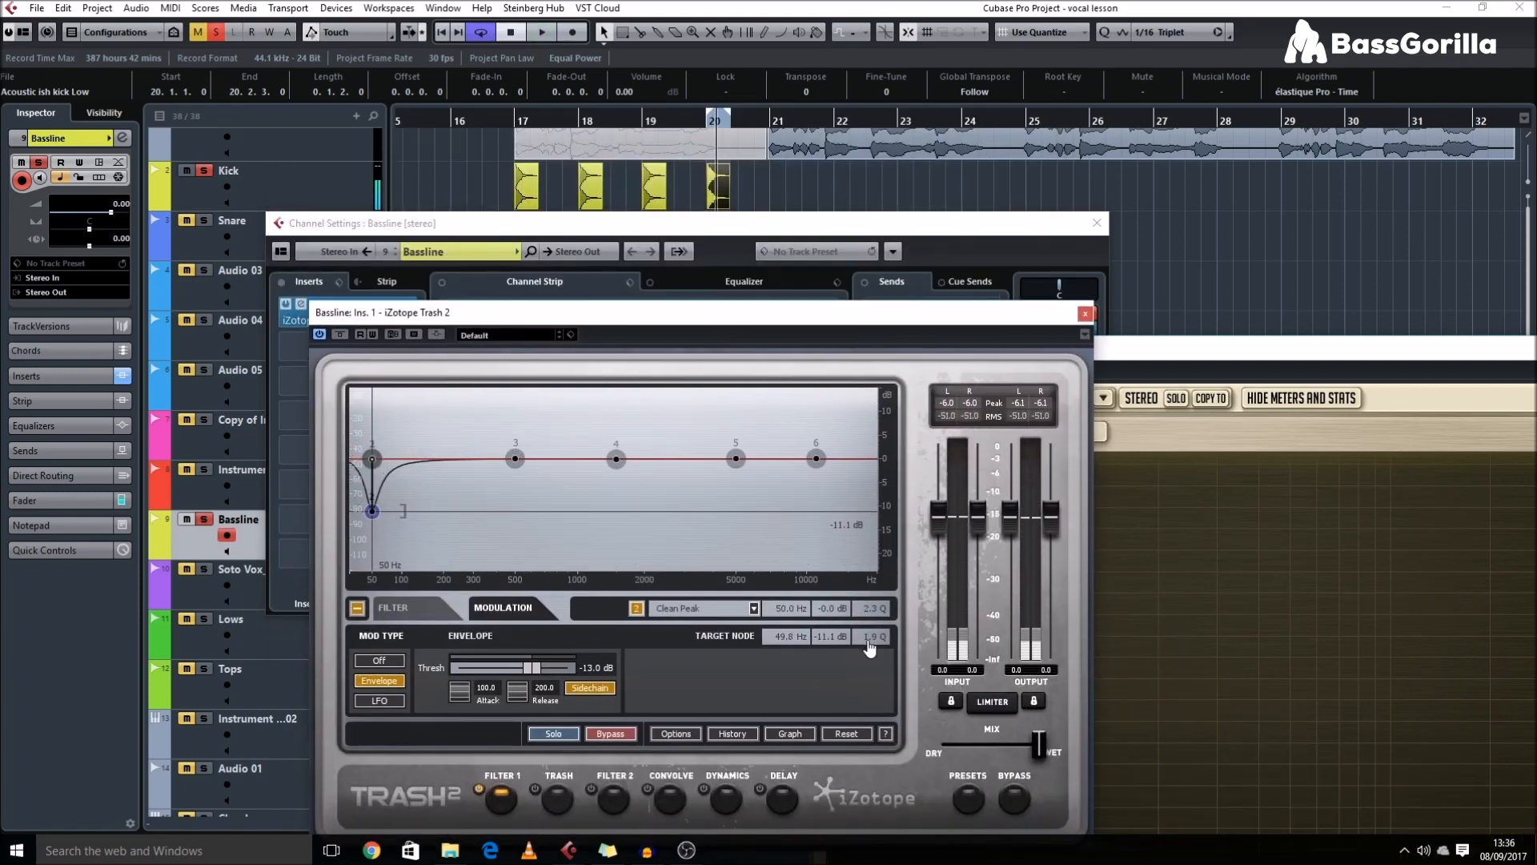
- Close the Bassline channel settings and duplicate the Kick track
{"action": "left_click", "coordinate": [1097, 223]}
{"action": "left_click", "coordinate": [271, 187]}
{"action": "key", "text": "ctrl+shift+d"}
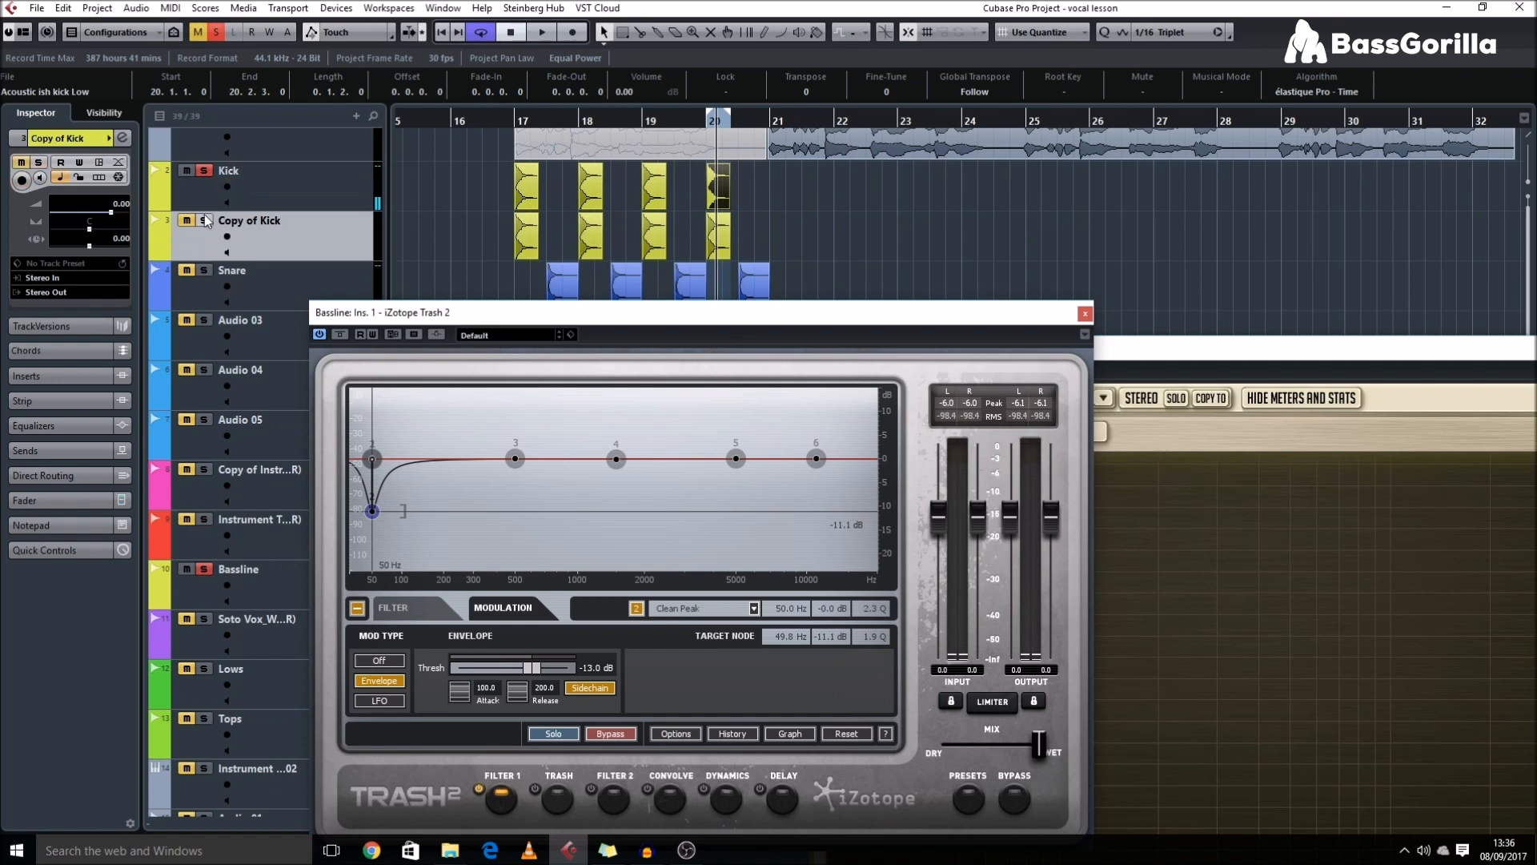
- Insert FabFilter Pro-Q on the Copy of Kick channel and shape one band just below 100 Hz to isolate the lows
{"action": "left_click", "coordinate": [121, 137]}
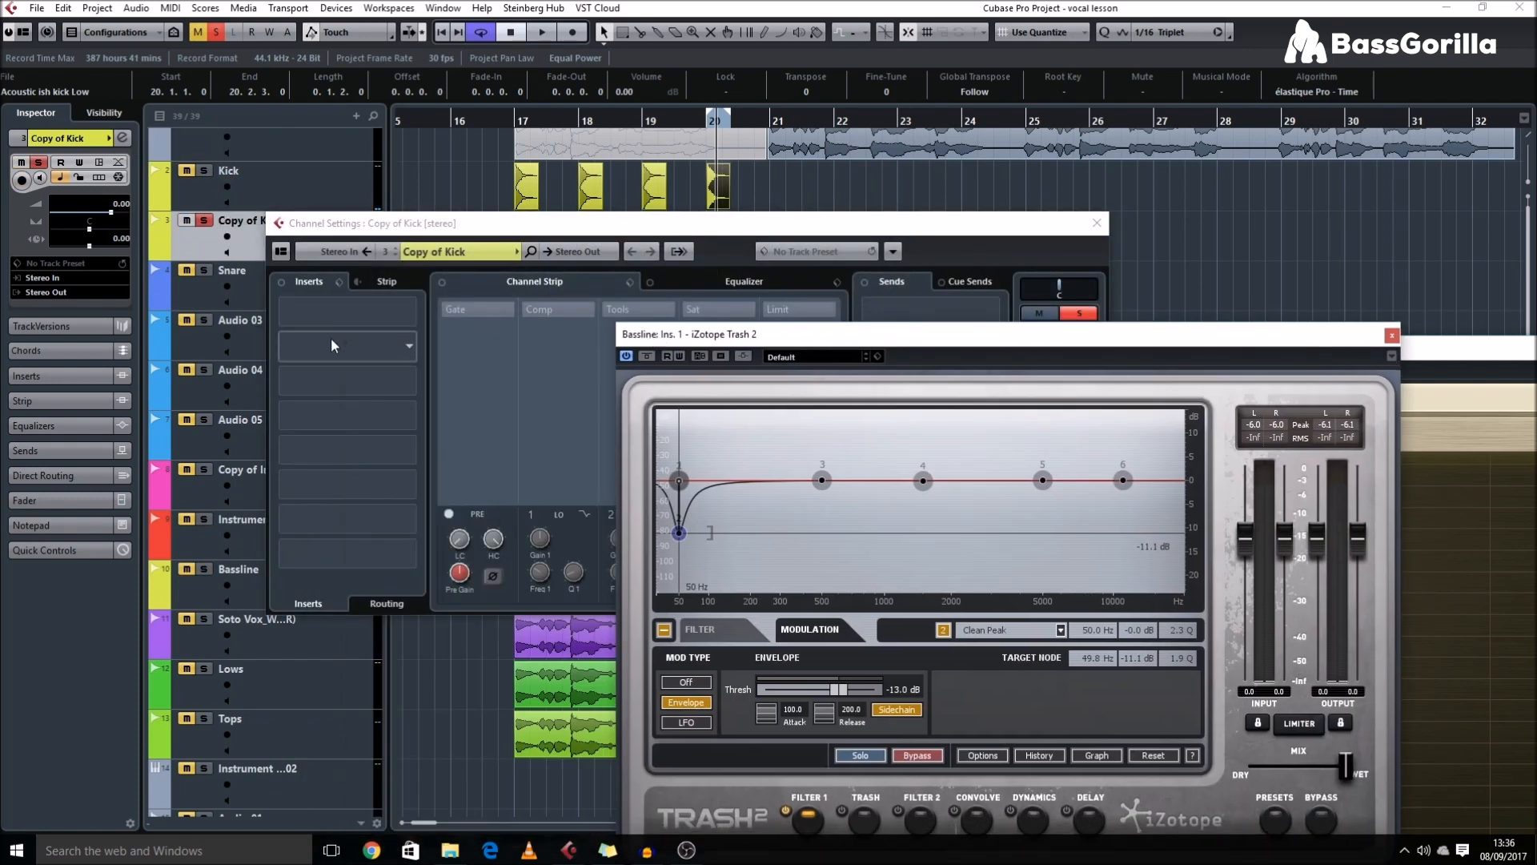
{"action": "left_click", "coordinate": [334, 346]}
{"action": "left_click", "coordinate": [362, 493]}
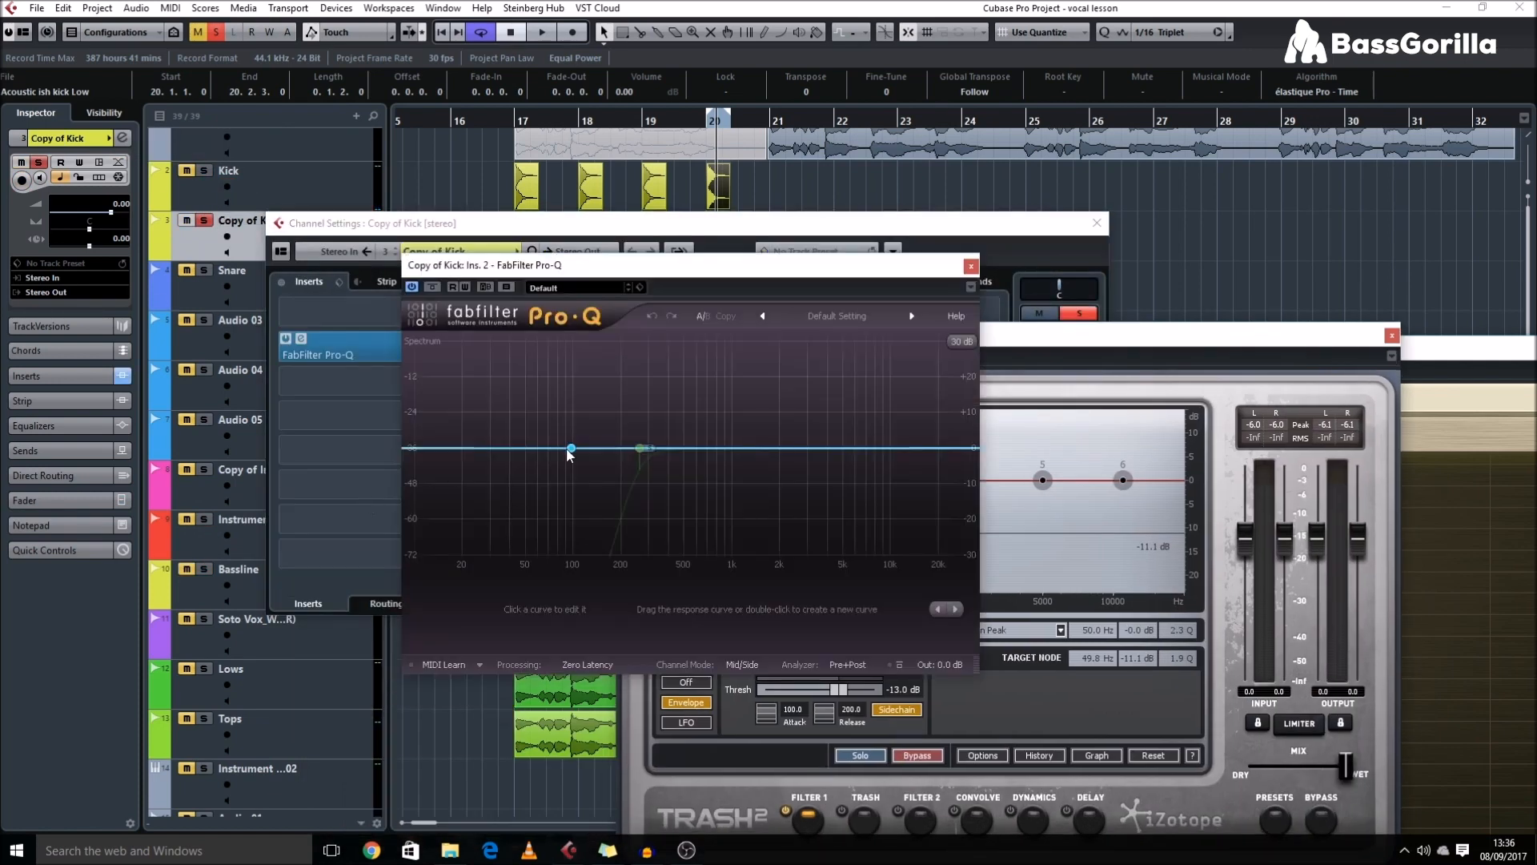
{"action": "left_click", "coordinate": [872, 609]}
{"action": "double_click", "coordinate": [964, 455]}
{"action": "left_click_drag", "start_coordinate": [964, 455], "coordinate": [560, 449]}
{"action": "left_click", "coordinate": [544, 626]}
{"action": "left_click", "coordinate": [567, 700]}
- Close the Pro-Q and channel windows and render the copied kick clip at bar 20 onto a new track
{"action": "left_click", "coordinate": [972, 266]}
{"action": "left_click", "coordinate": [1097, 223]}
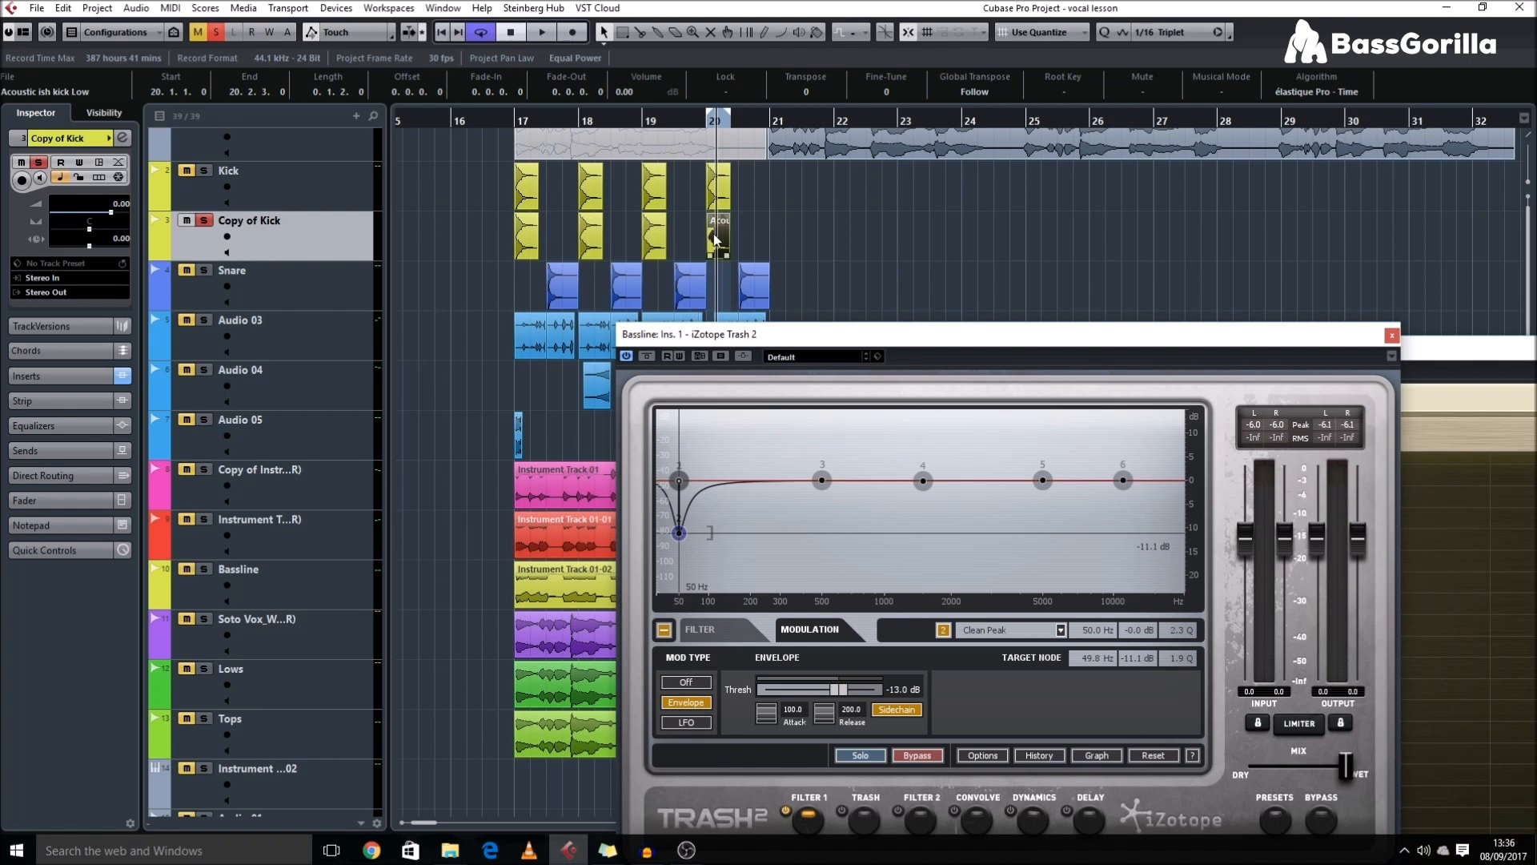
{"action": "key", "text": "alt+r"}
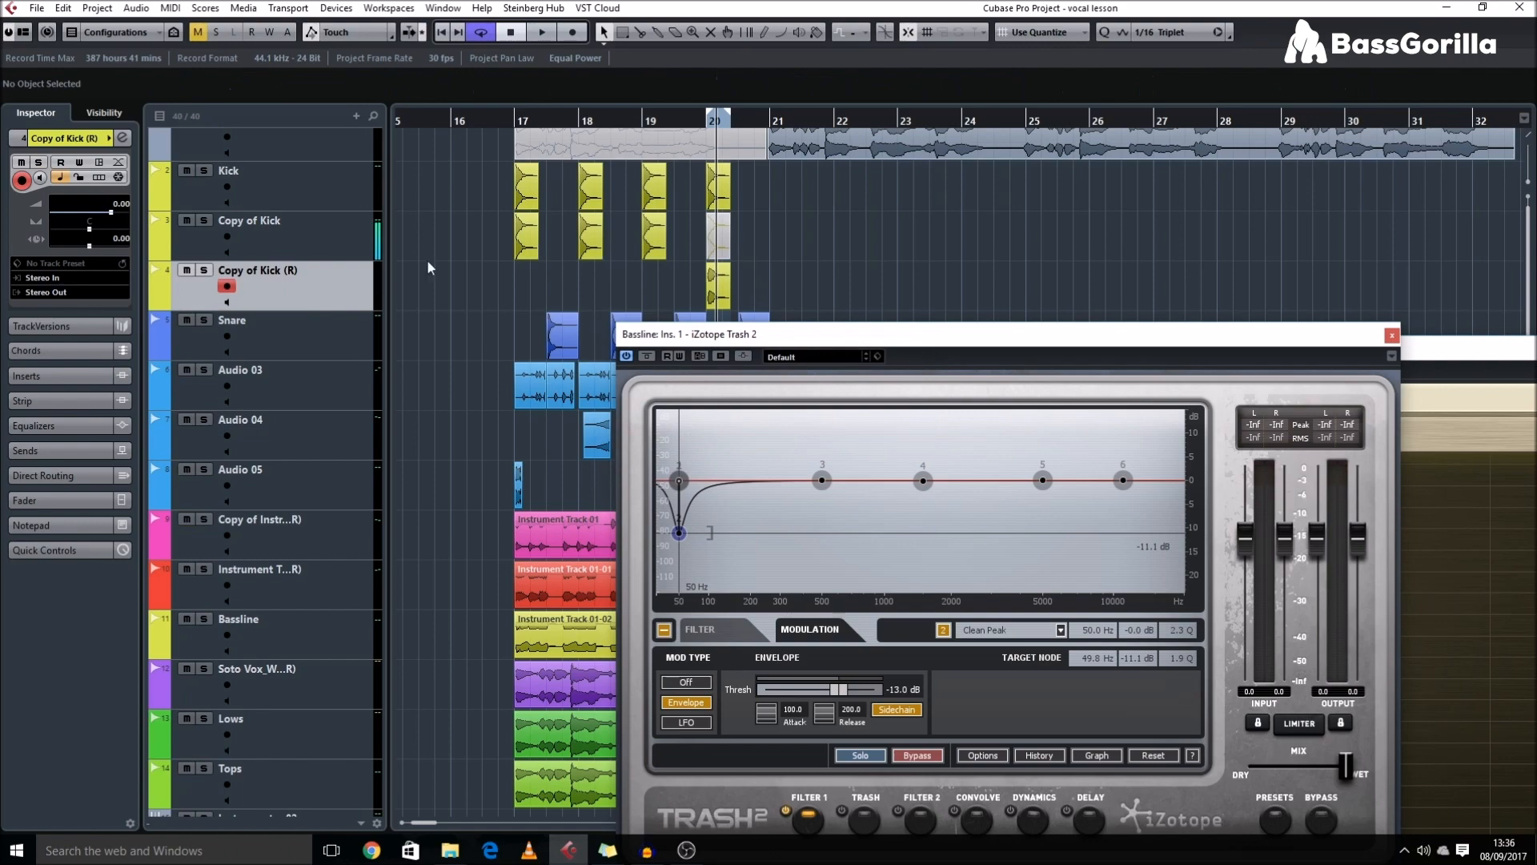
- Examine the rendered kick clip's waveform against the original at a much larger size
{"action": "key", "text": "h"}
{"action": "key", "text": "h"}
{"action": "key", "text": "h"}
{"action": "key", "text": "h"}
{"action": "key", "text": "h"}
{"action": "key", "text": "h"}
{"action": "key", "text": "h"}
{"action": "key", "text": "shift+h"}
{"action": "key", "text": "shift+h"}
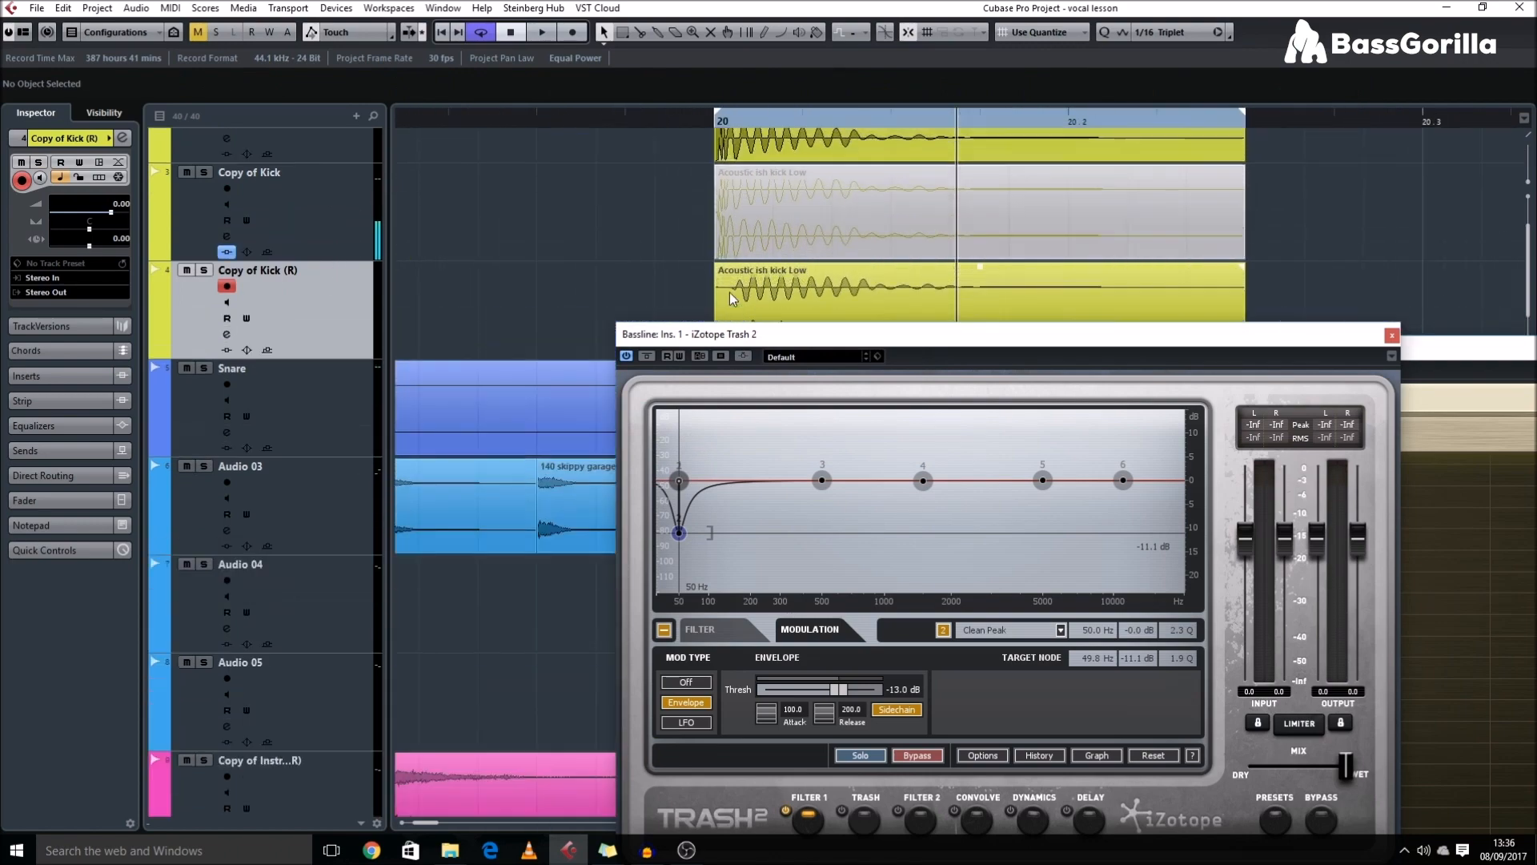
- Delete the unrendered Copy of Kick track
{"action": "key", "text": "g"}
{"action": "key", "text": "g"}
{"action": "key", "text": "g"}
{"action": "key", "text": "g"}
{"action": "key", "text": "g"}
{"action": "key", "text": "g"}
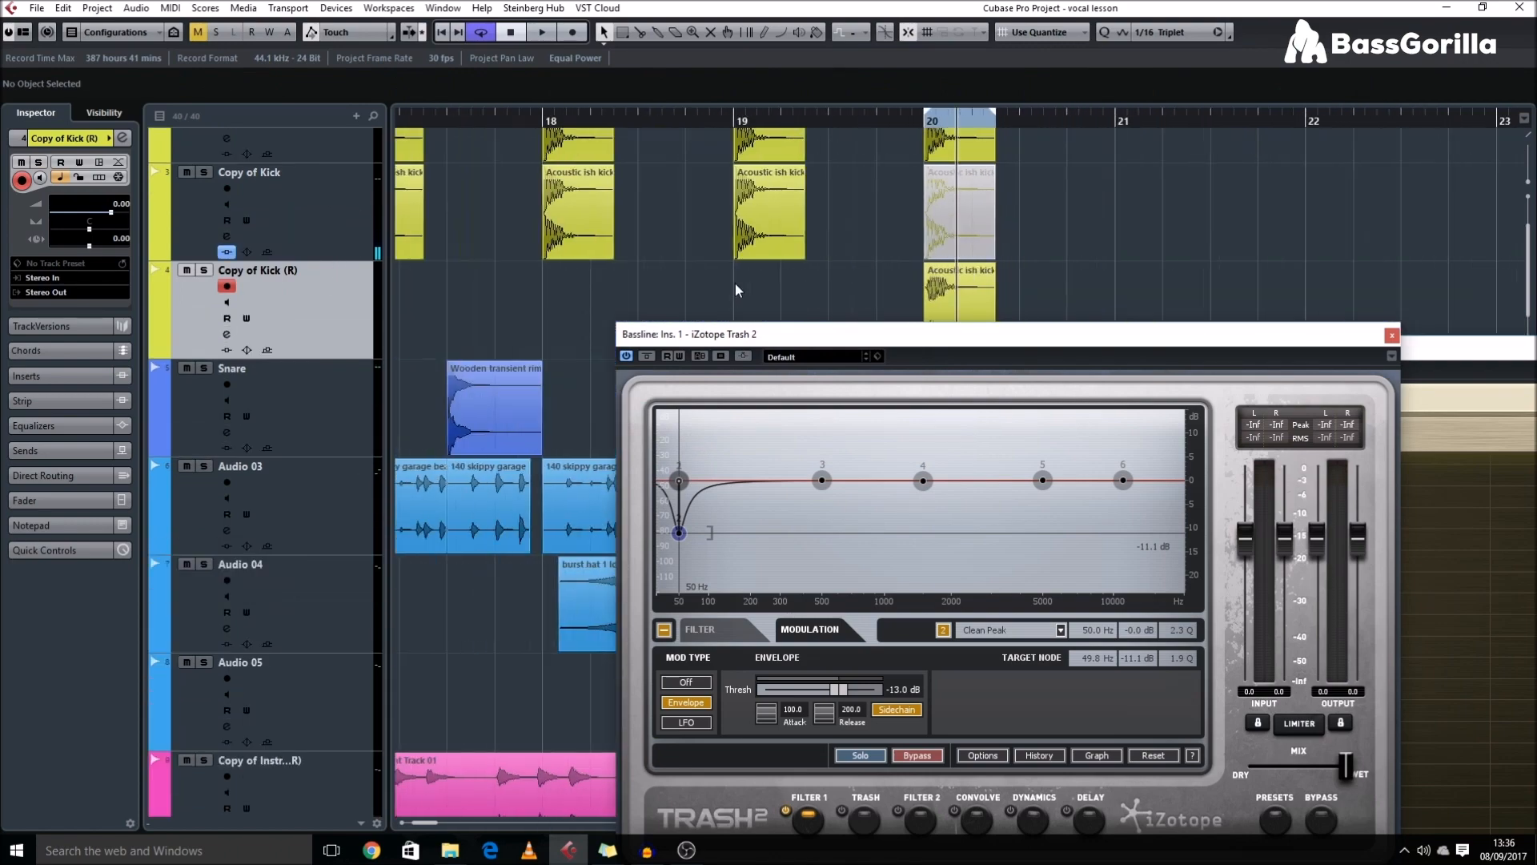
{"action": "key", "text": "shift+g"}
{"action": "key", "text": "shift+g"}
{"action": "left_click", "coordinate": [312, 217]}
{"action": "key", "text": "Delete"}
- Color the rendered Copy of Kick (R) track green and rename it Kick low SC
{"action": "key", "text": "h"}
{"action": "key", "text": "h"}
{"action": "key", "text": "h"}
{"action": "key", "text": "h"}
{"action": "key", "text": "h"}
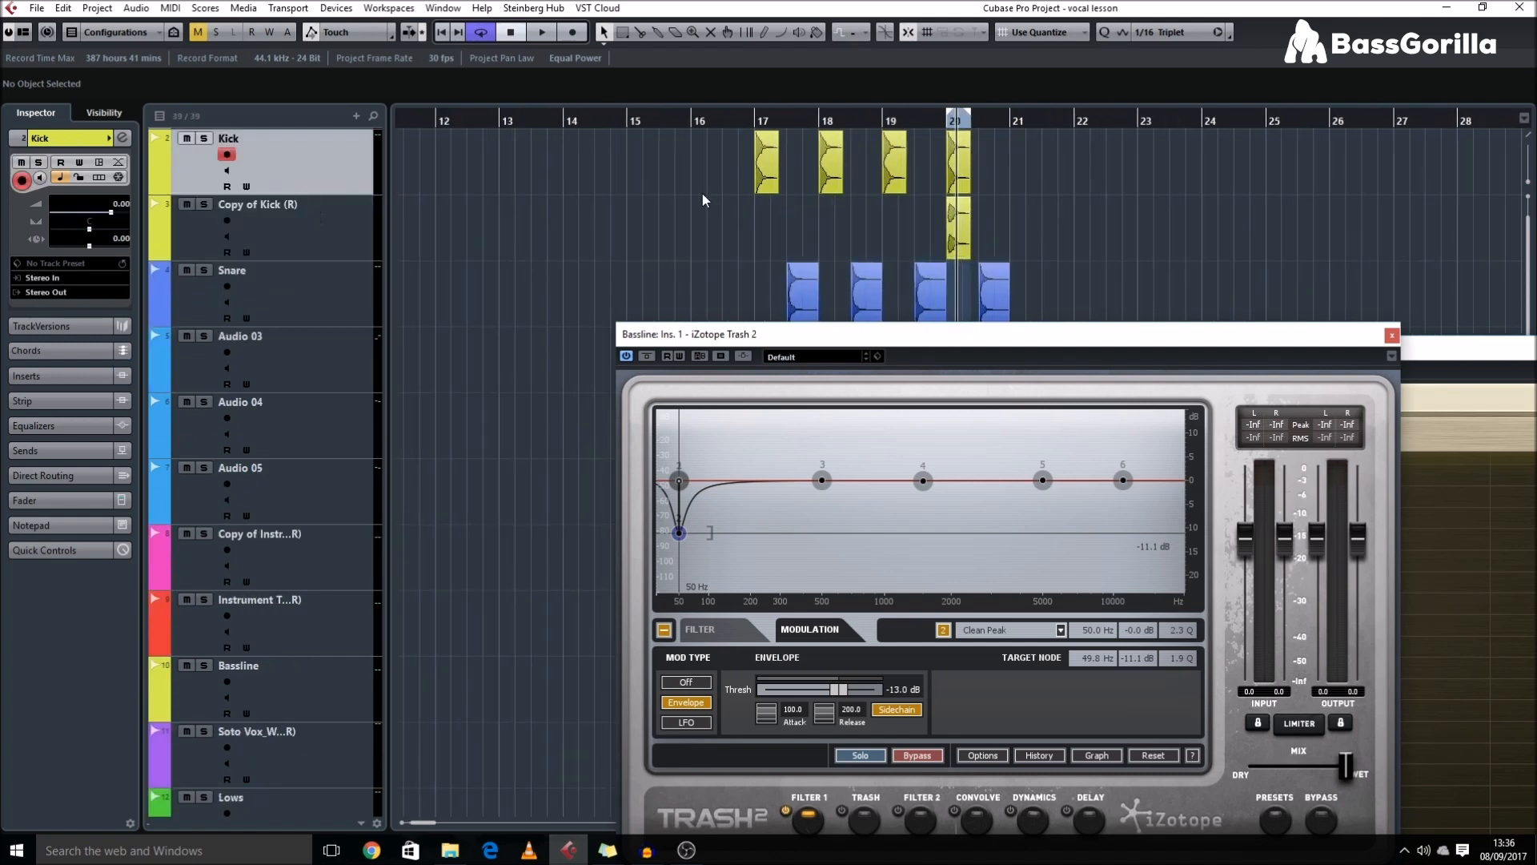
{"action": "scroll", "coordinate": [596, 249], "scroll_direction": "right", "scroll_amount": 1}
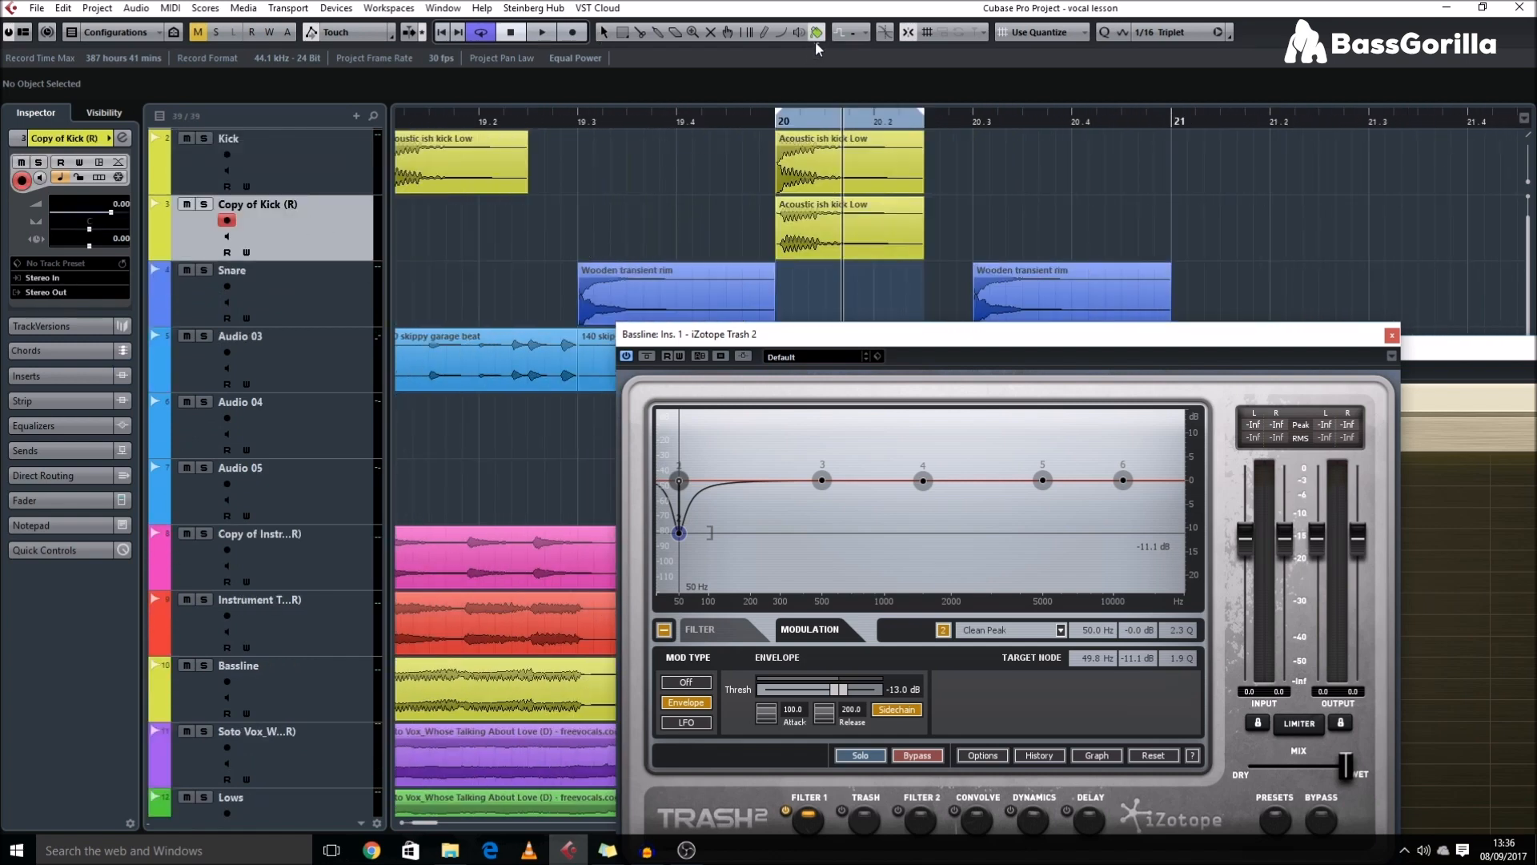
{"action": "left_click", "coordinate": [817, 44]}
{"action": "left_click", "coordinate": [857, 172]}
{"action": "double_click", "coordinate": [282, 204]}
{"action": "type", "text": "Kick low"}
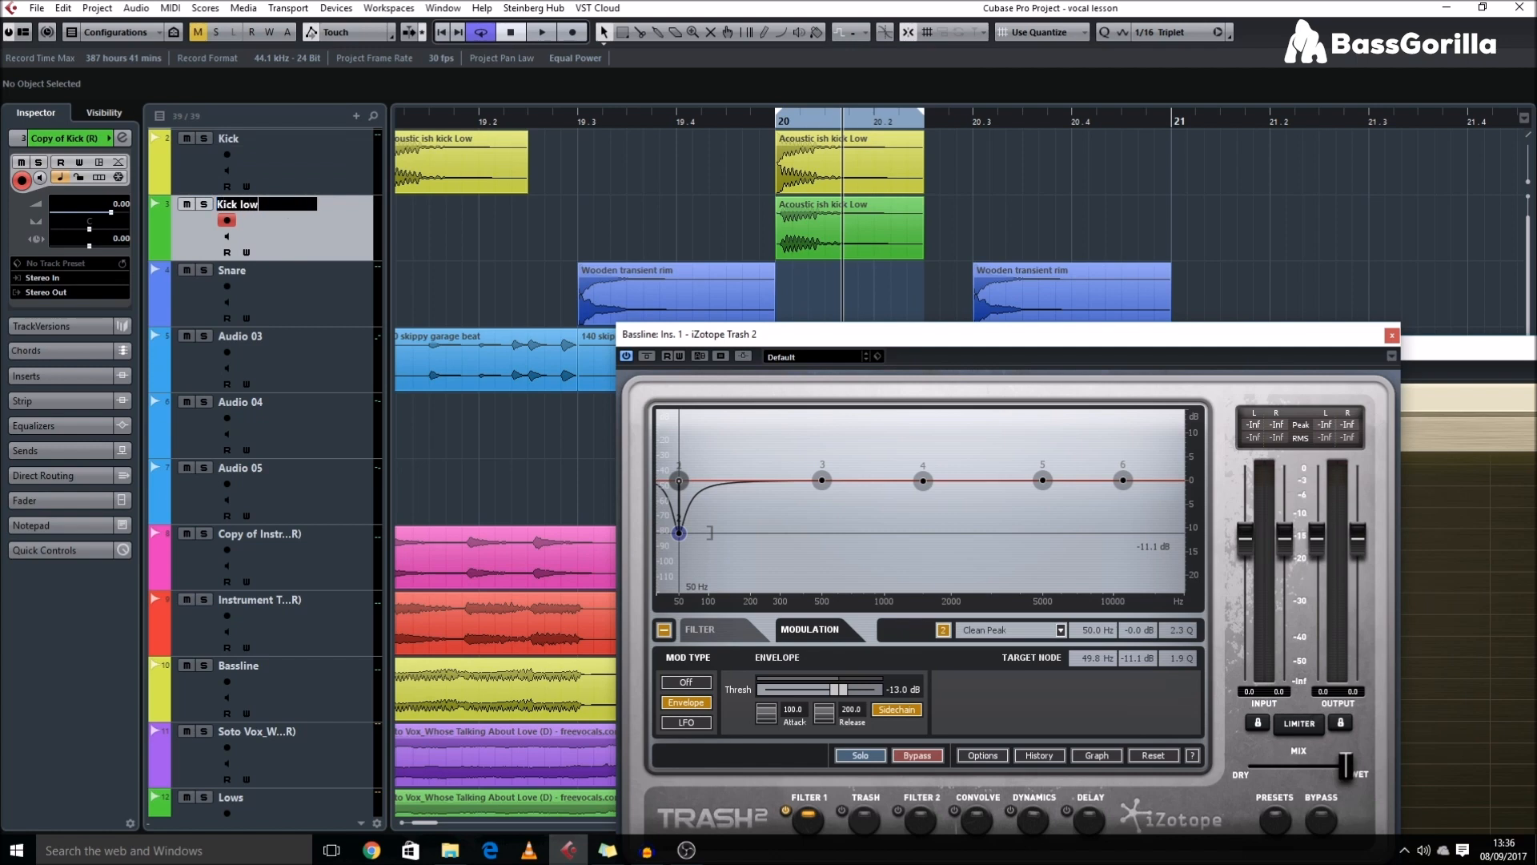
- Route the Kick low SC track's output to the side-chain of iZotope Trash 2 on the Bassline
{"action": "key", "text": "g"}
{"action": "key", "text": "g"}
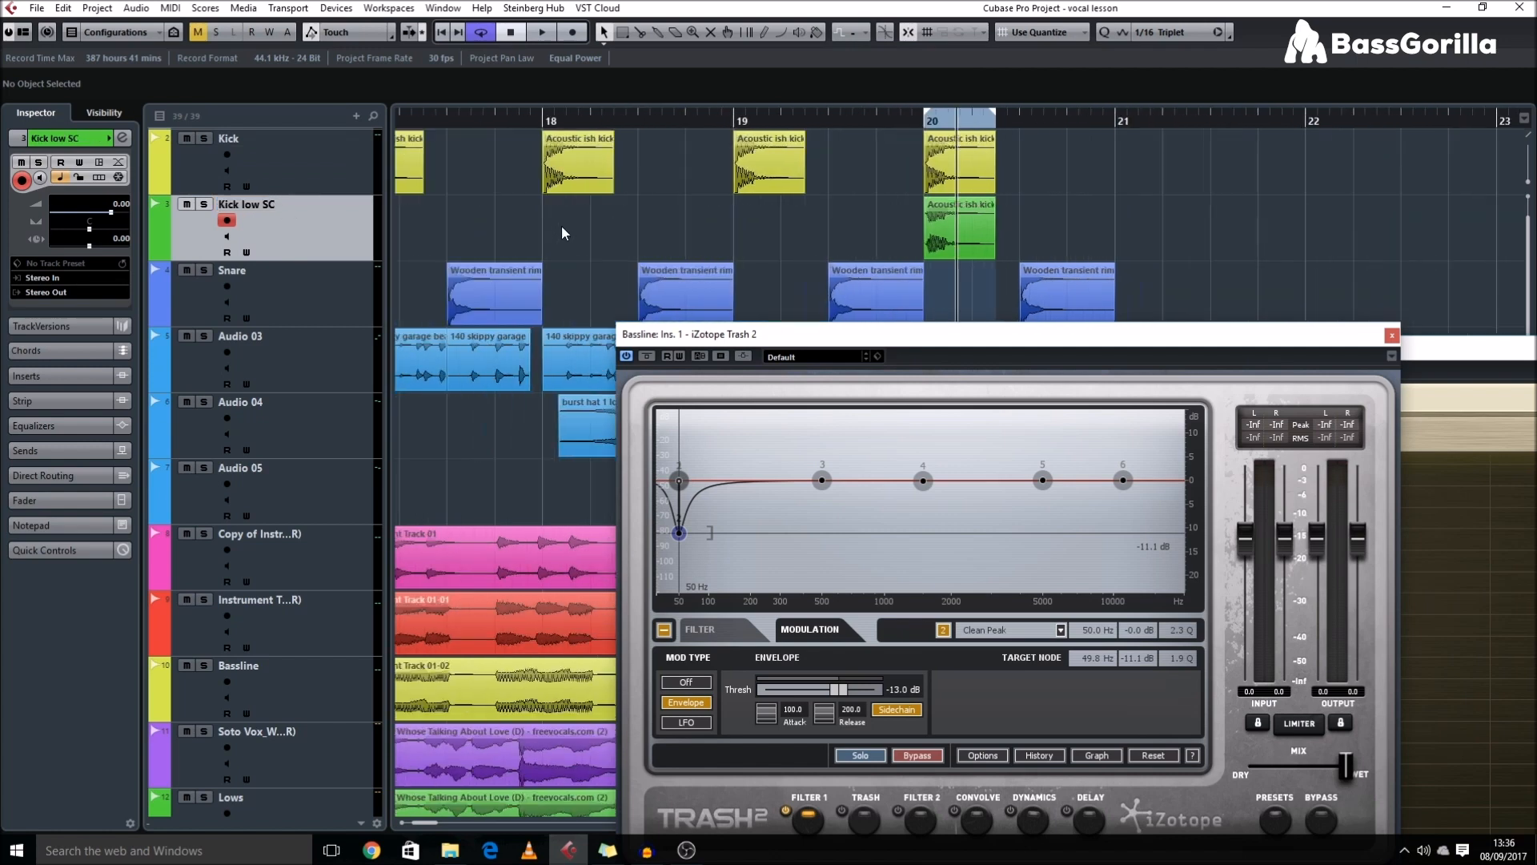
{"action": "scroll", "coordinate": [560, 225], "scroll_direction": "right", "scroll_amount": 3}
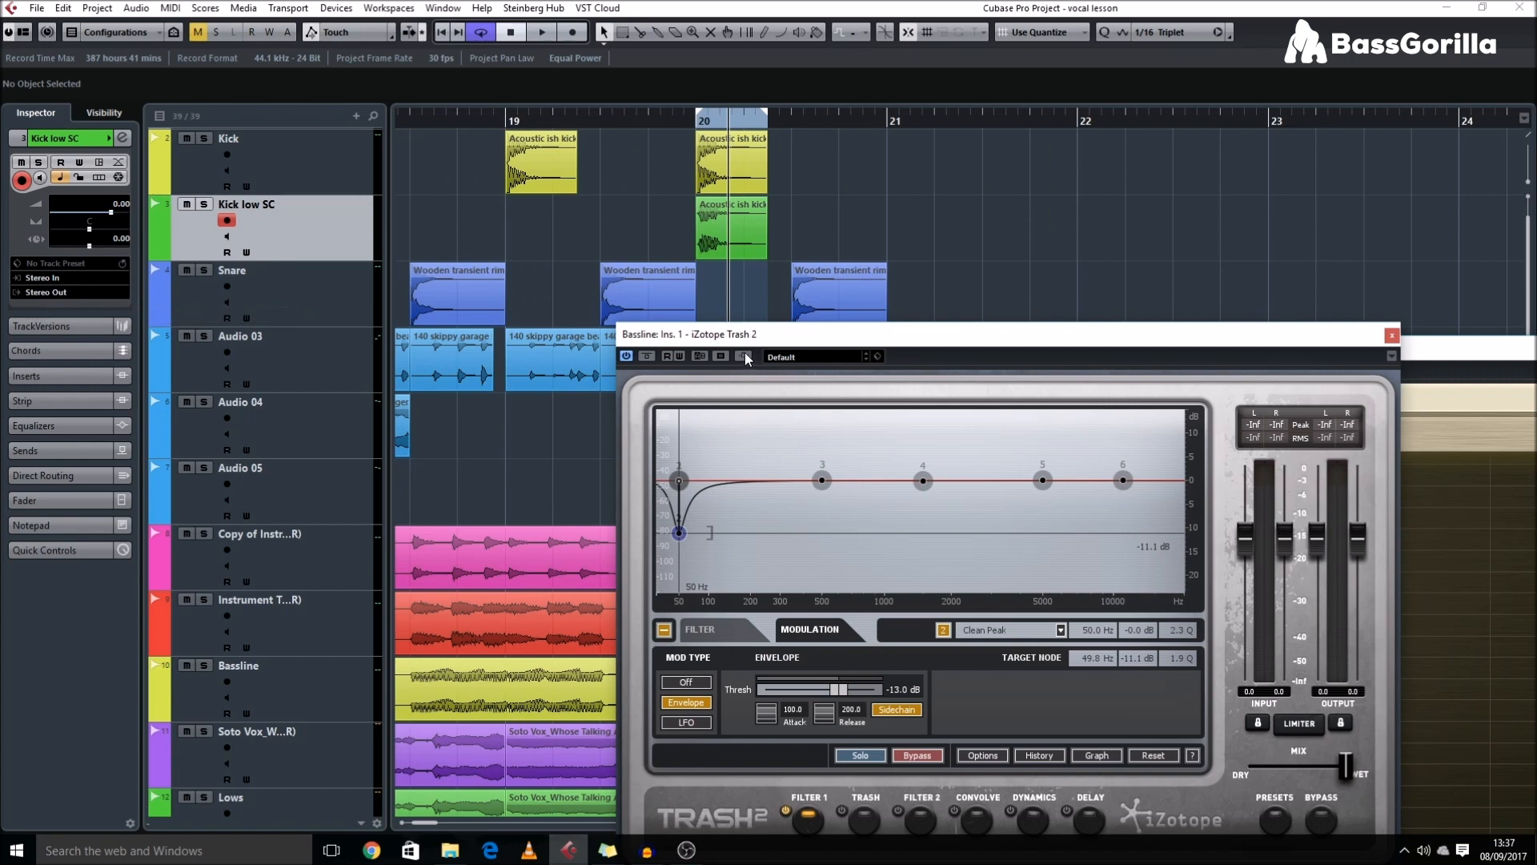
{"action": "left_click", "coordinate": [84, 291]}
{"action": "left_click", "coordinate": [114, 460]}
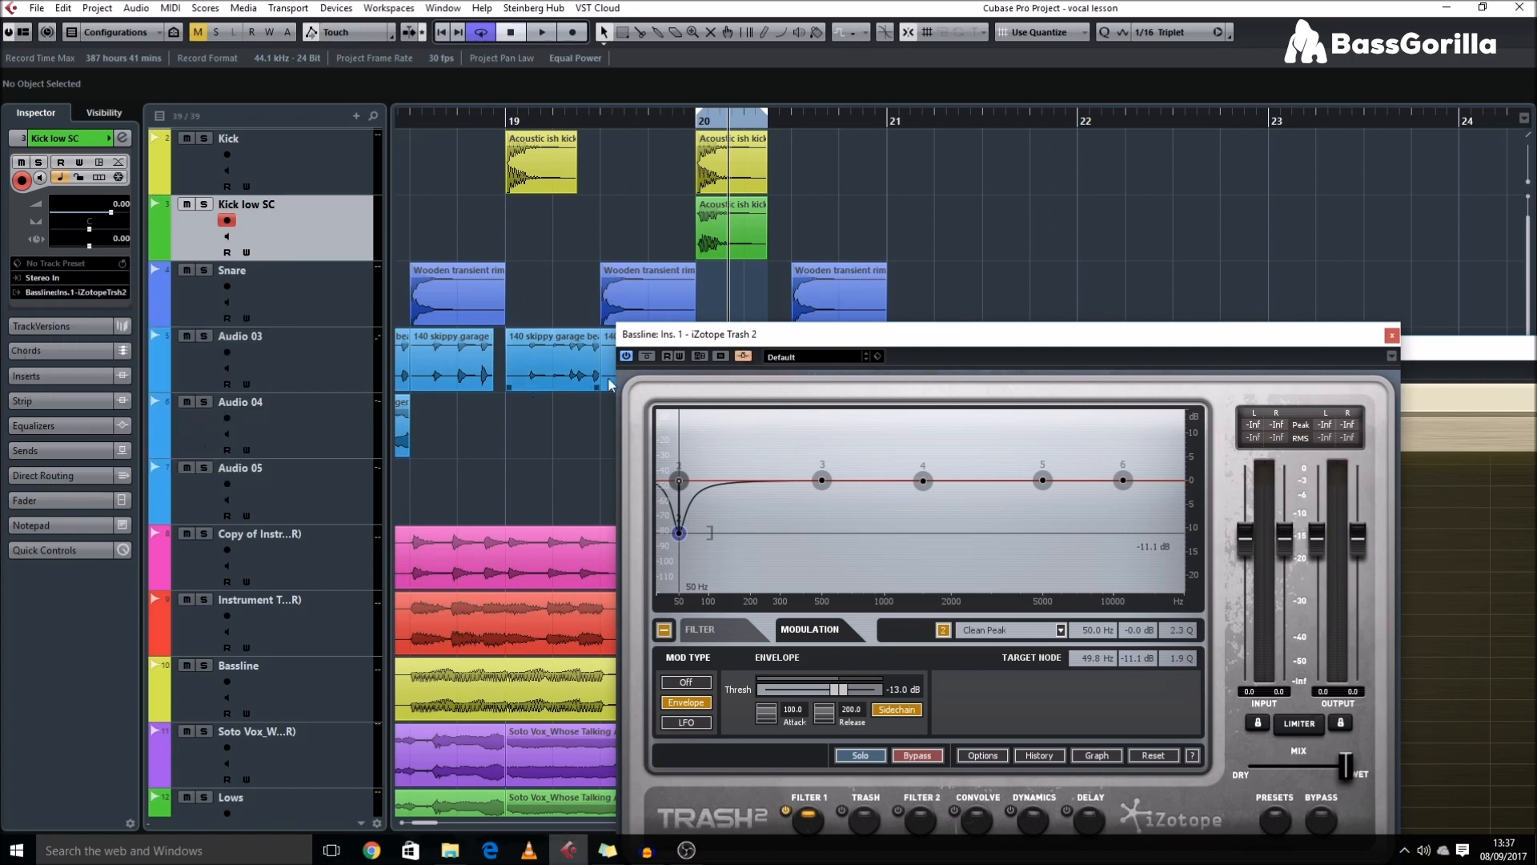
- Solo Kick low SC and Bassline and, during playback, set the Trash 2 envelope threshold to -16.9 dB and the target node to -10.1 dB
{"action": "left_click", "coordinate": [747, 237]}
{"action": "left_click", "coordinate": [204, 205]}
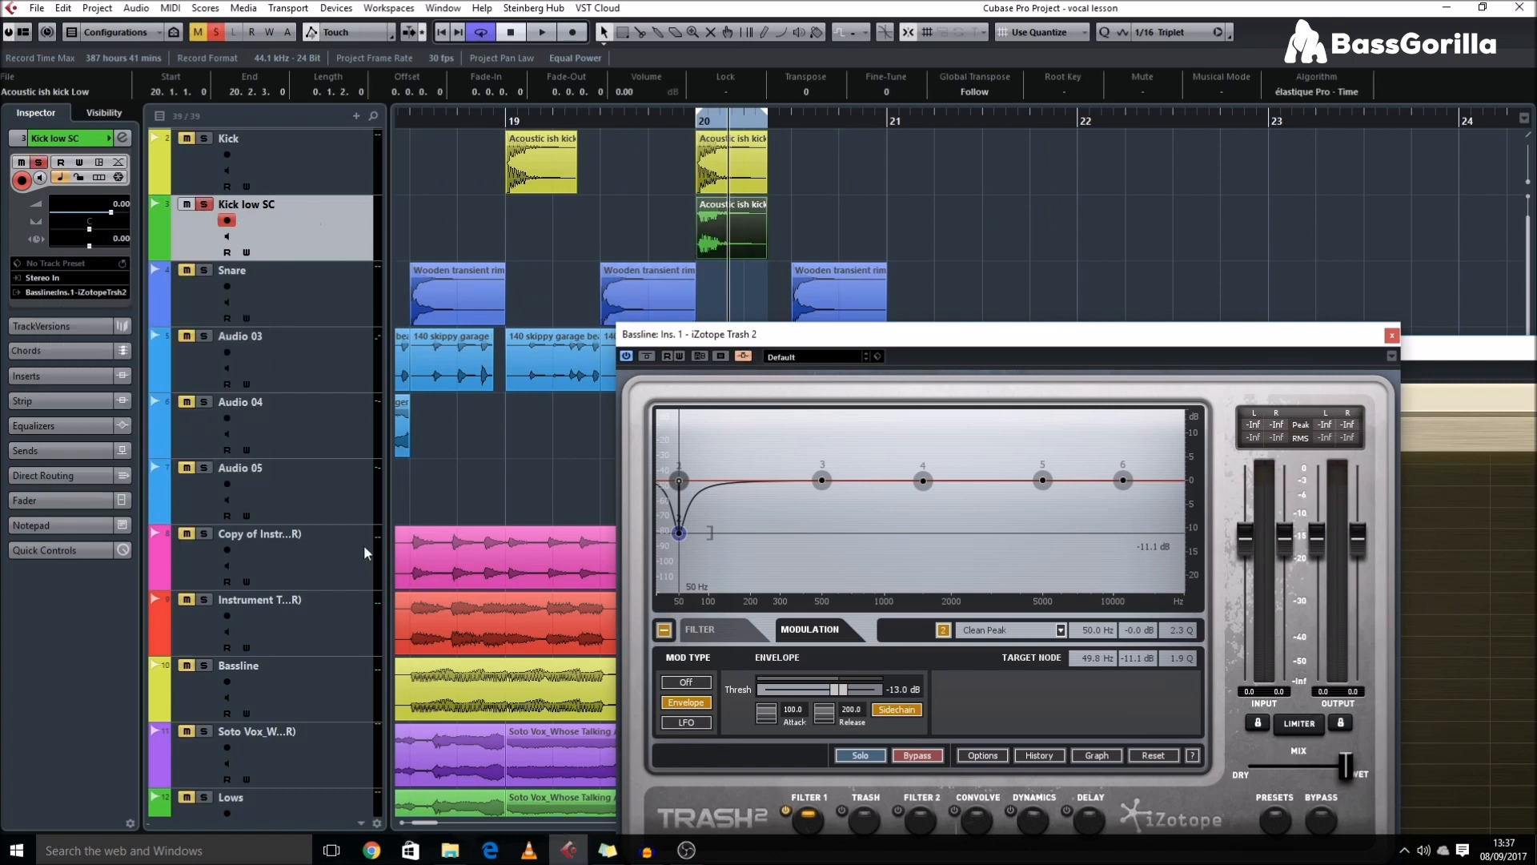
{"action": "left_click", "coordinate": [241, 665]}
{"action": "key", "text": "space"}
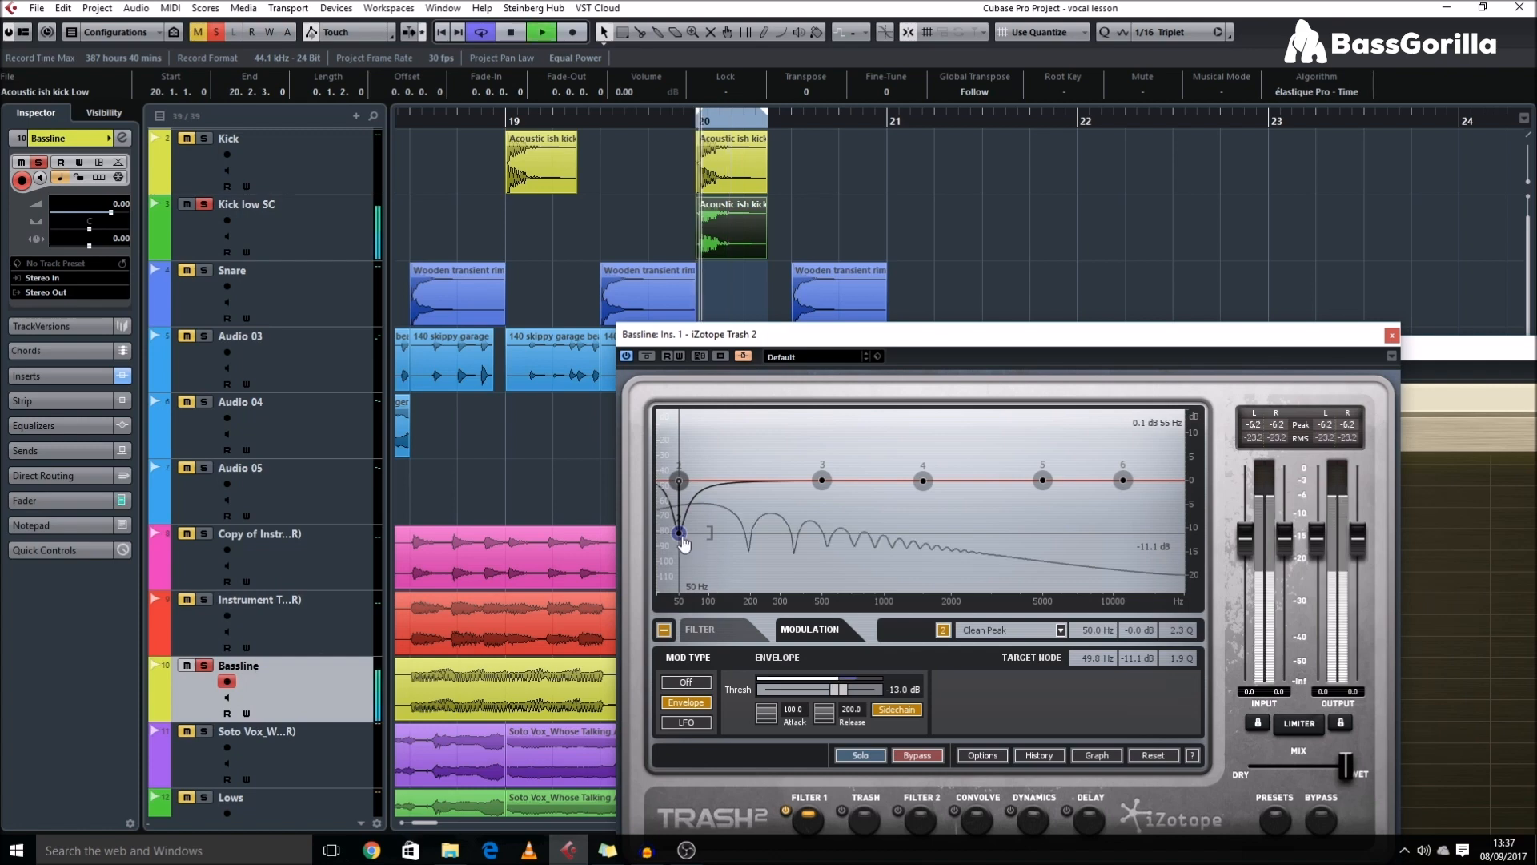
{"action": "left_click_drag", "start_coordinate": [816, 679], "coordinate": [809, 680]}
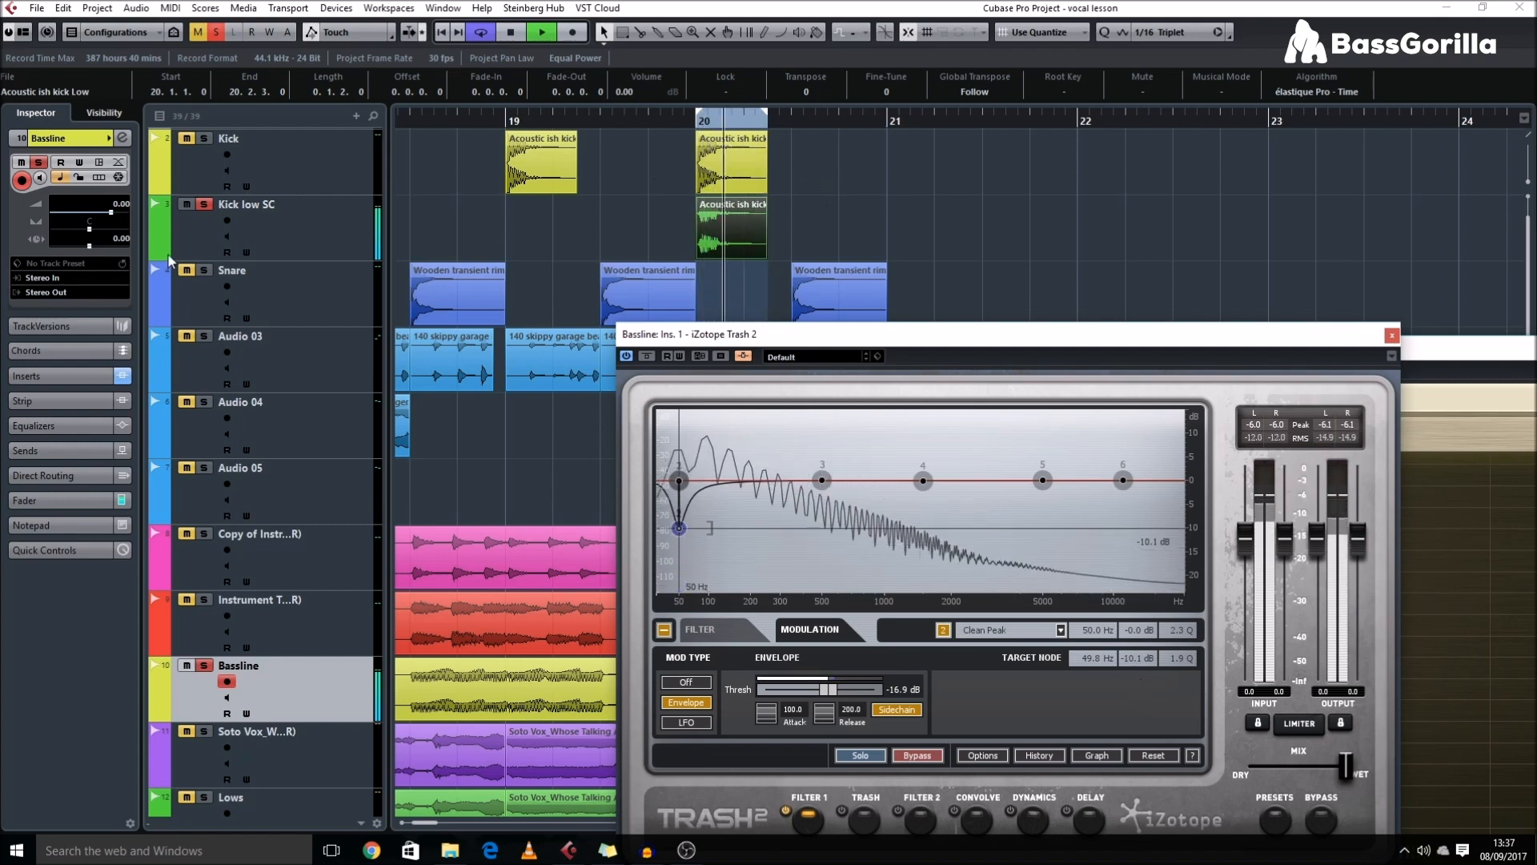
- Extend the loop end to bar 21 and play the full mix with all tracks unsoloed
{"action": "left_click_drag", "start_coordinate": [766, 114], "coordinate": [885, 136]}
{"action": "key", "text": "space"}
{"action": "key", "text": "g"}
{"action": "key", "text": "shift+g"}
{"action": "left_click_drag", "start_coordinate": [1012, 223], "coordinate": [889, 173]}
{"action": "key", "text": "space"}
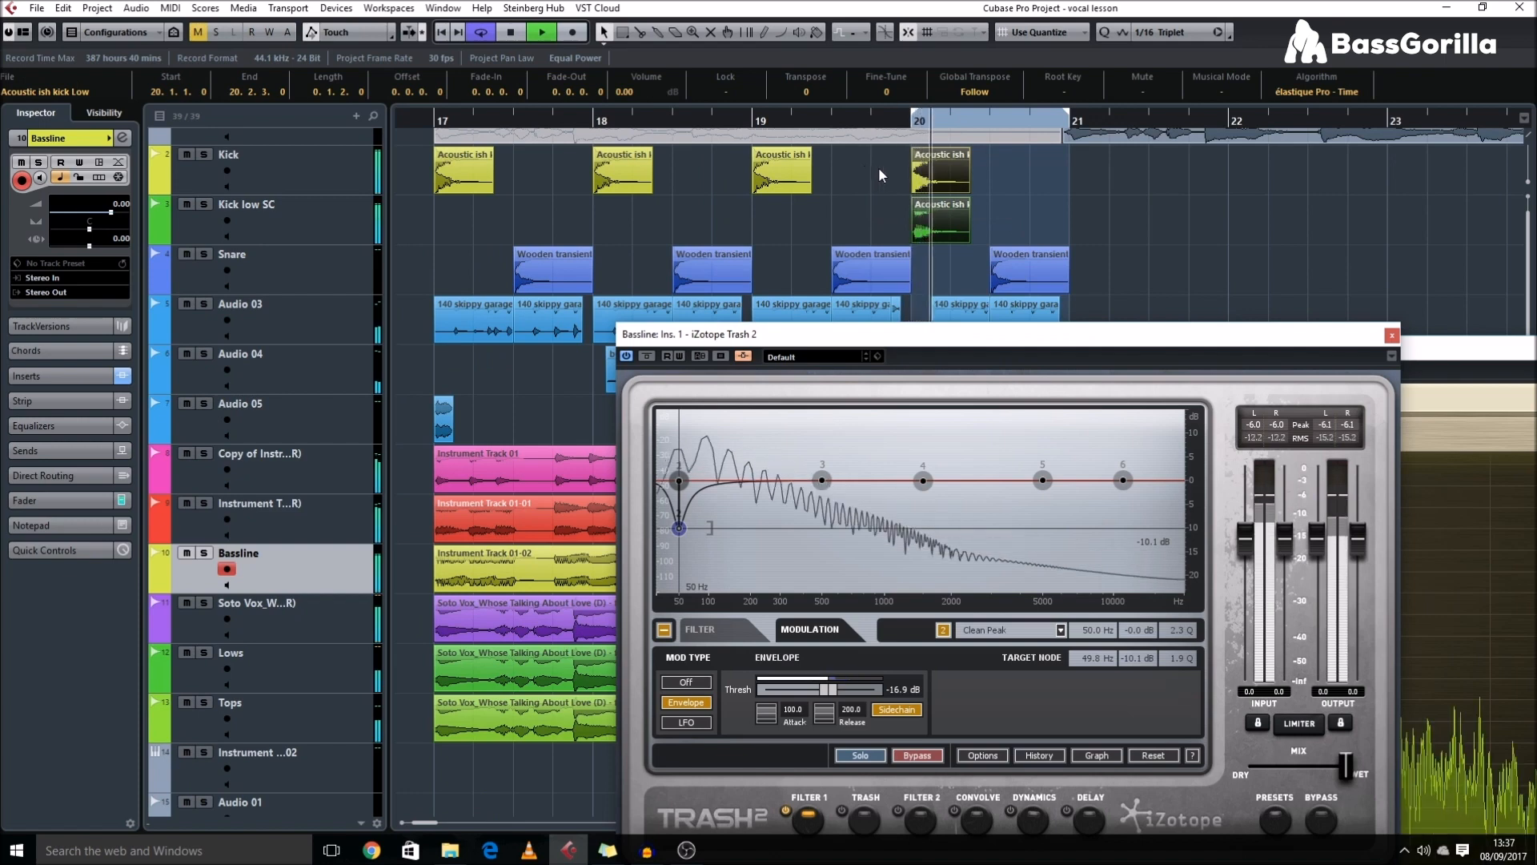
- Extend the loop start back to bar 17 and copy the Kick low SC clip to bars 19, 18 and 17
{"action": "left_click_drag", "start_coordinate": [914, 114], "coordinate": [435, 143]}
{"action": "key", "text": "space"}
{"action": "left_click_drag", "start_coordinate": [923, 218], "coordinate": [764, 221]}
{"action": "left_click_drag", "start_coordinate": [764, 220], "coordinate": [450, 216]}
- Select the kick and Kick low SC clips at bar 17 and play the mix from there
{"action": "key", "text": "g"}
{"action": "key", "text": "shift+g"}
{"action": "scroll", "coordinate": [565, 254], "scroll_direction": "right", "scroll_amount": 3}
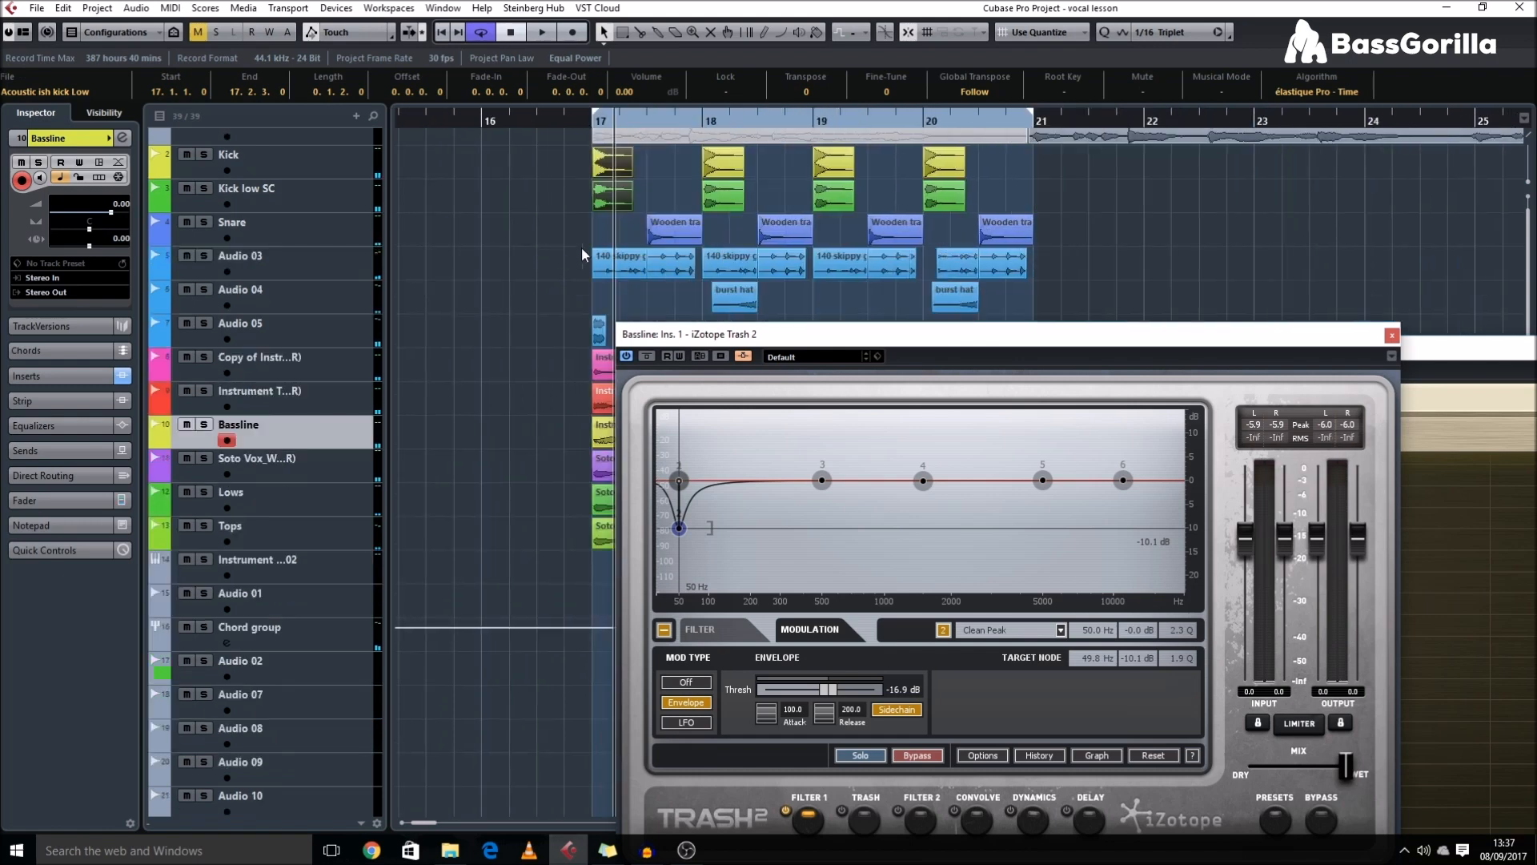
{"action": "key", "text": "shift+h"}
{"action": "scroll", "coordinate": [675, 277], "scroll_direction": "right", "scroll_amount": 1}
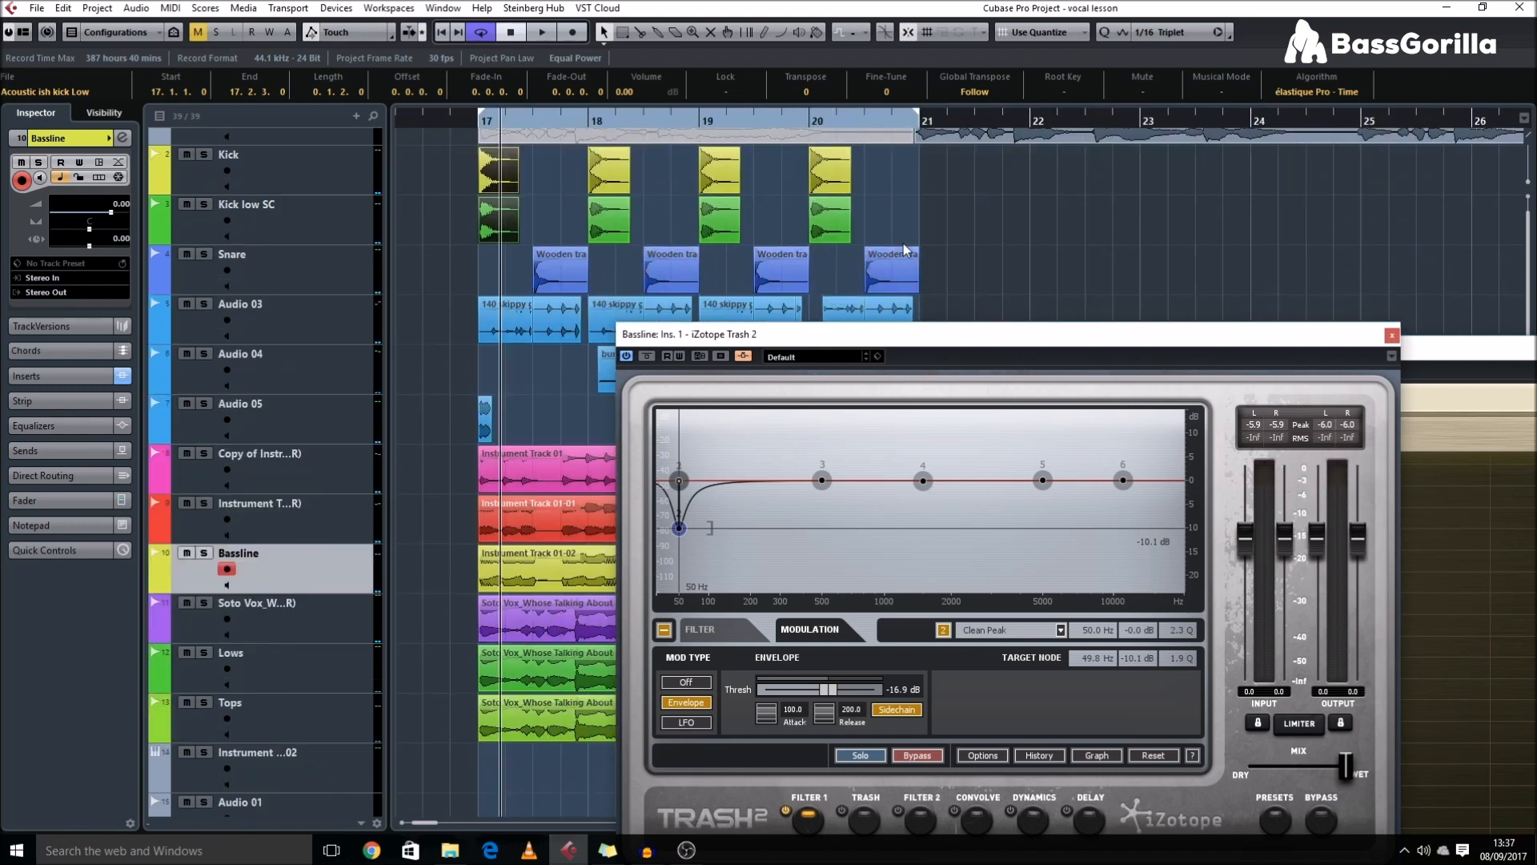
{"action": "key", "text": "ctrl+shift+a"}
{"action": "left_click_drag", "start_coordinate": [537, 227], "coordinate": [536, 225]}
{"action": "left_click", "coordinate": [536, 221]}
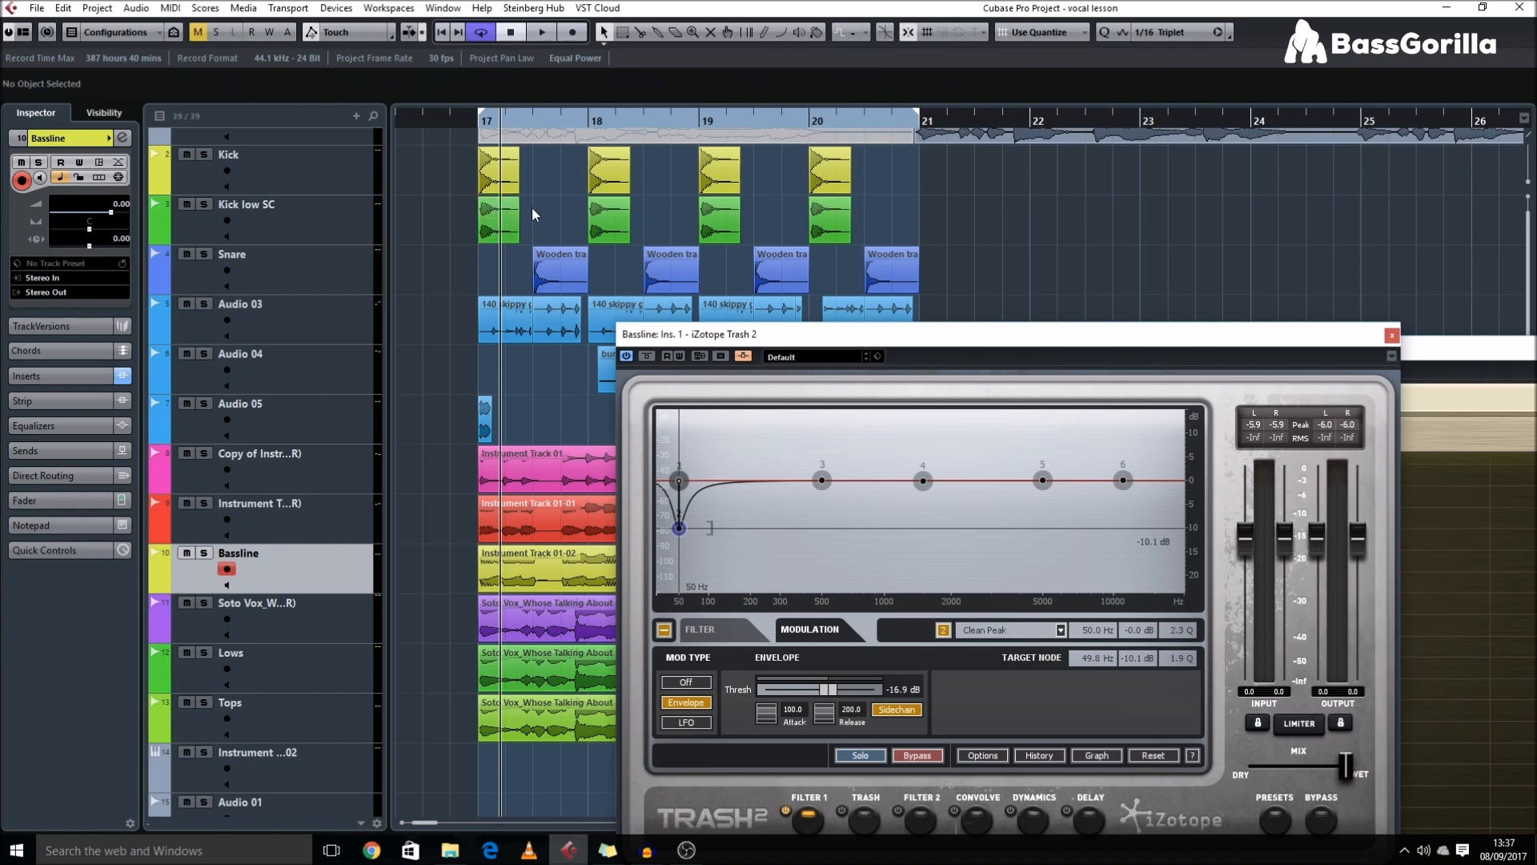
{"action": "left_click_drag", "start_coordinate": [445, 167], "coordinate": [563, 232]}
{"action": "key", "text": "l"}
{"action": "key", "text": "space"}
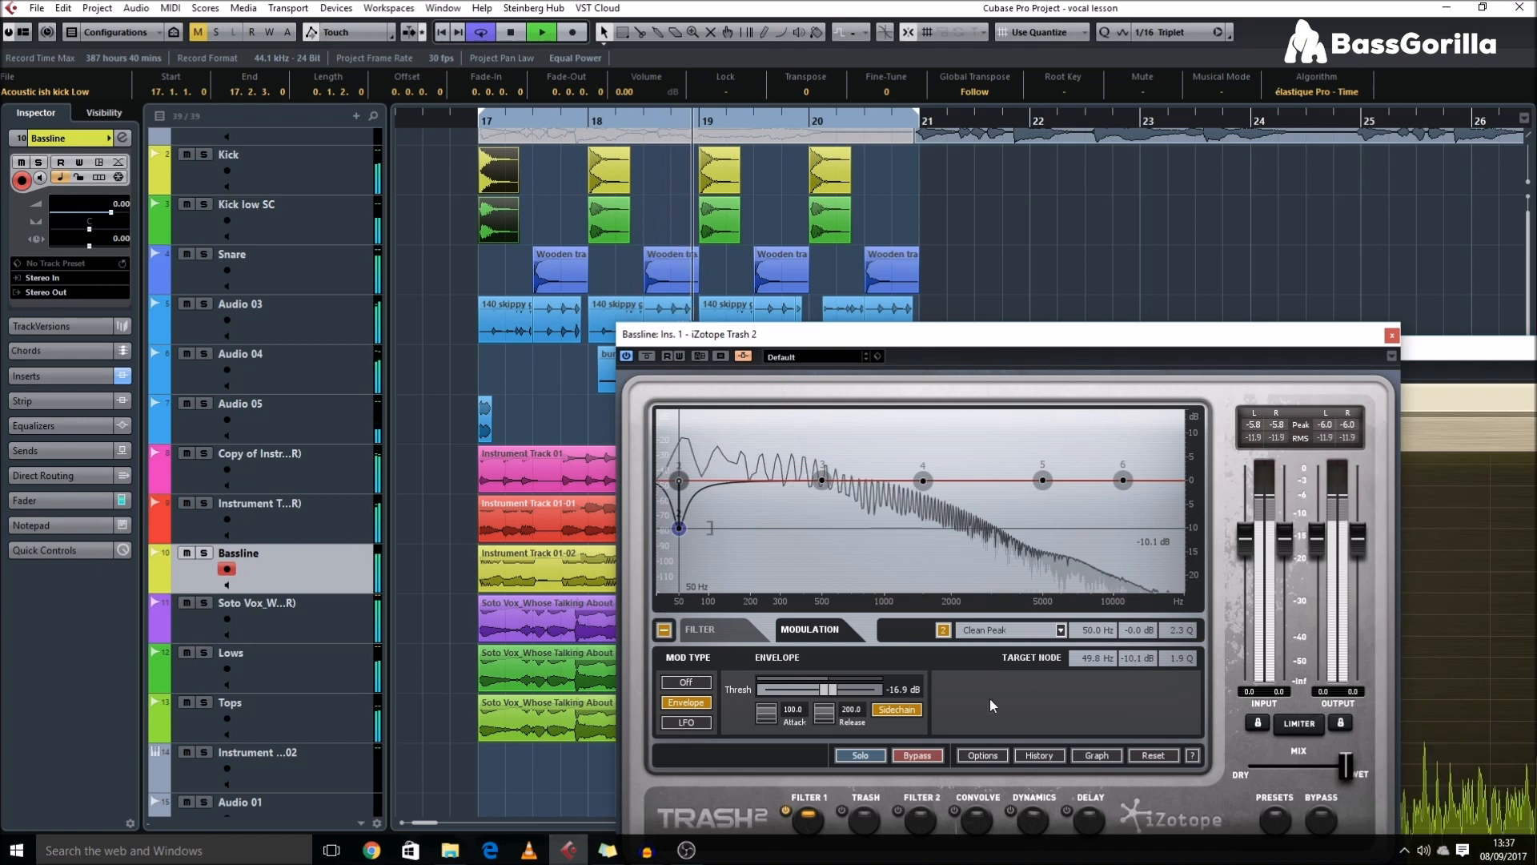
- Set the Trash 2 envelope to attack 10.0, release 11.0 and threshold -11.9 dB, with the target node at -12.1 dB
{"action": "key", "text": "space"}
{"action": "left_click_drag", "start_coordinate": [852, 712], "coordinate": [857, 747]}
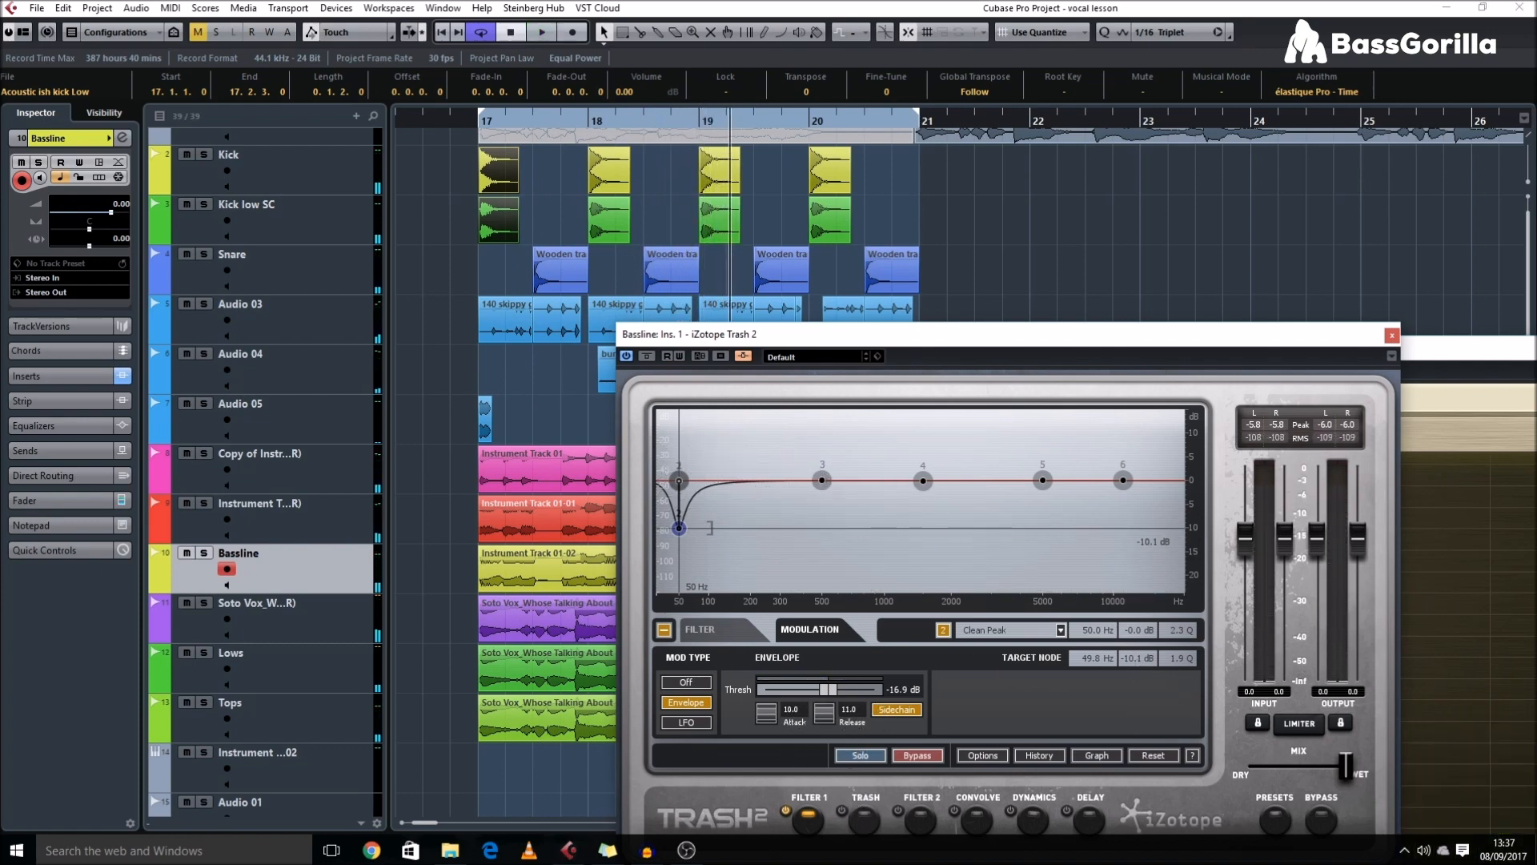
{"action": "left_click_drag", "start_coordinate": [438, 214], "coordinate": [615, 287]}
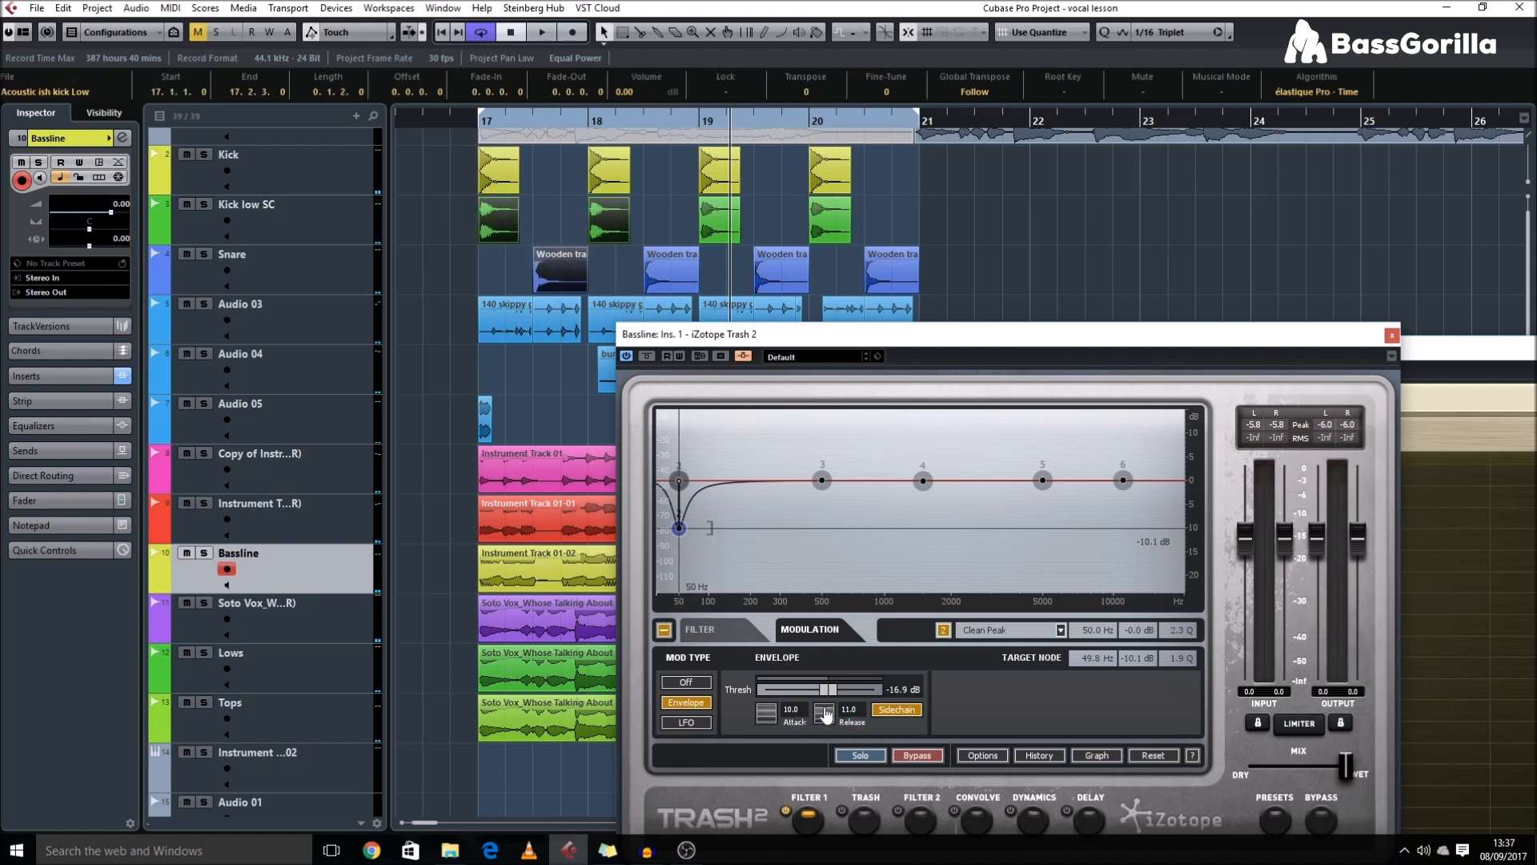
{"action": "key", "text": "space"}
{"action": "left_click_drag", "start_coordinate": [831, 690], "coordinate": [845, 693]}
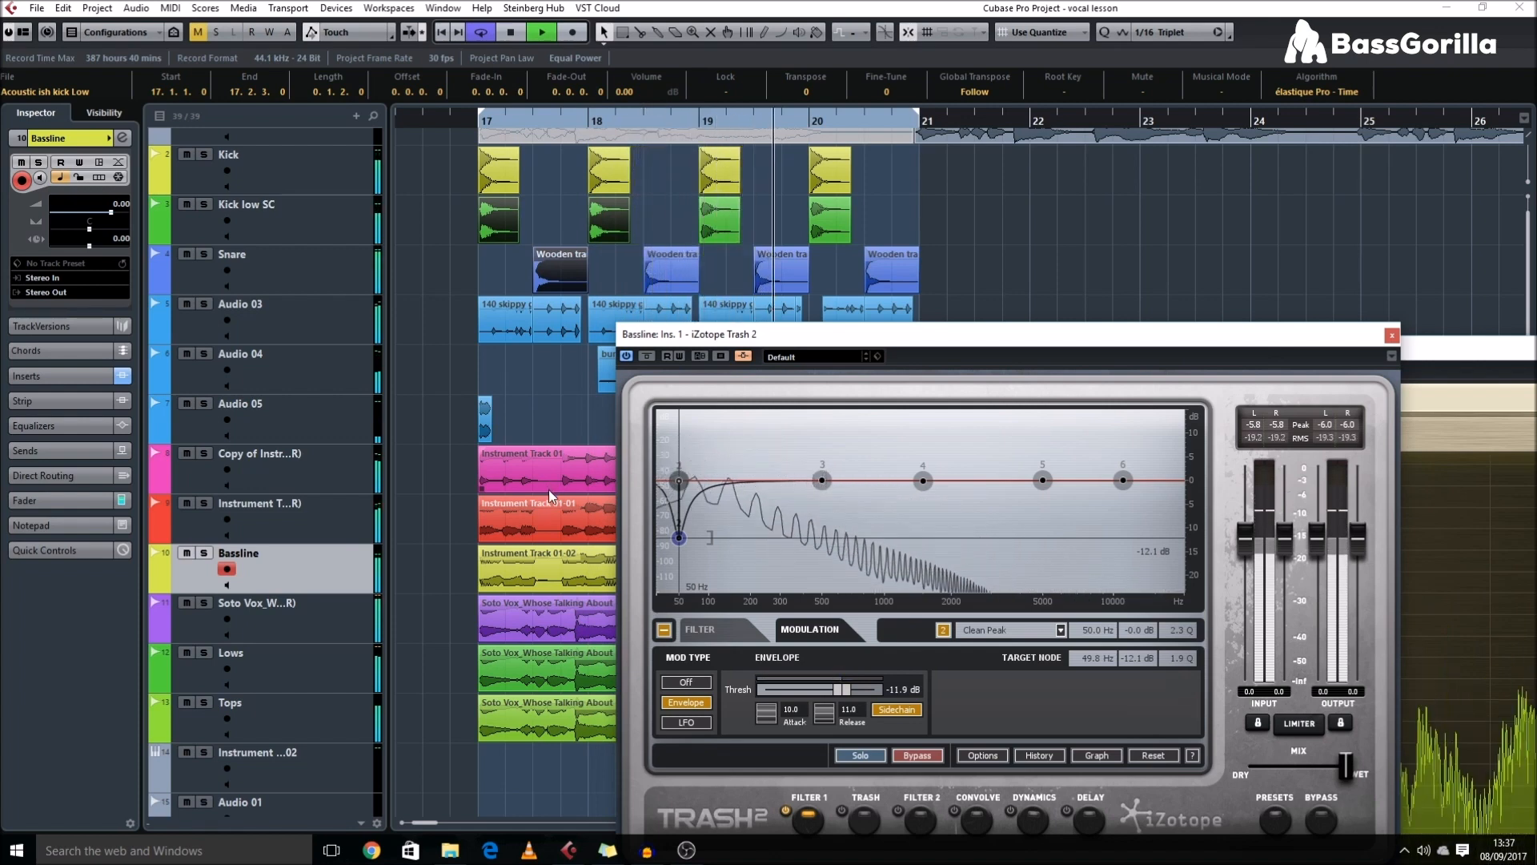
- Solo the Snare track and play it while examining its frequency content in the SPAN analyzer
{"action": "key", "text": "g"}
{"action": "key", "text": "shift+g"}
{"action": "scroll", "coordinate": [568, 349], "scroll_direction": "right", "scroll_amount": 1}
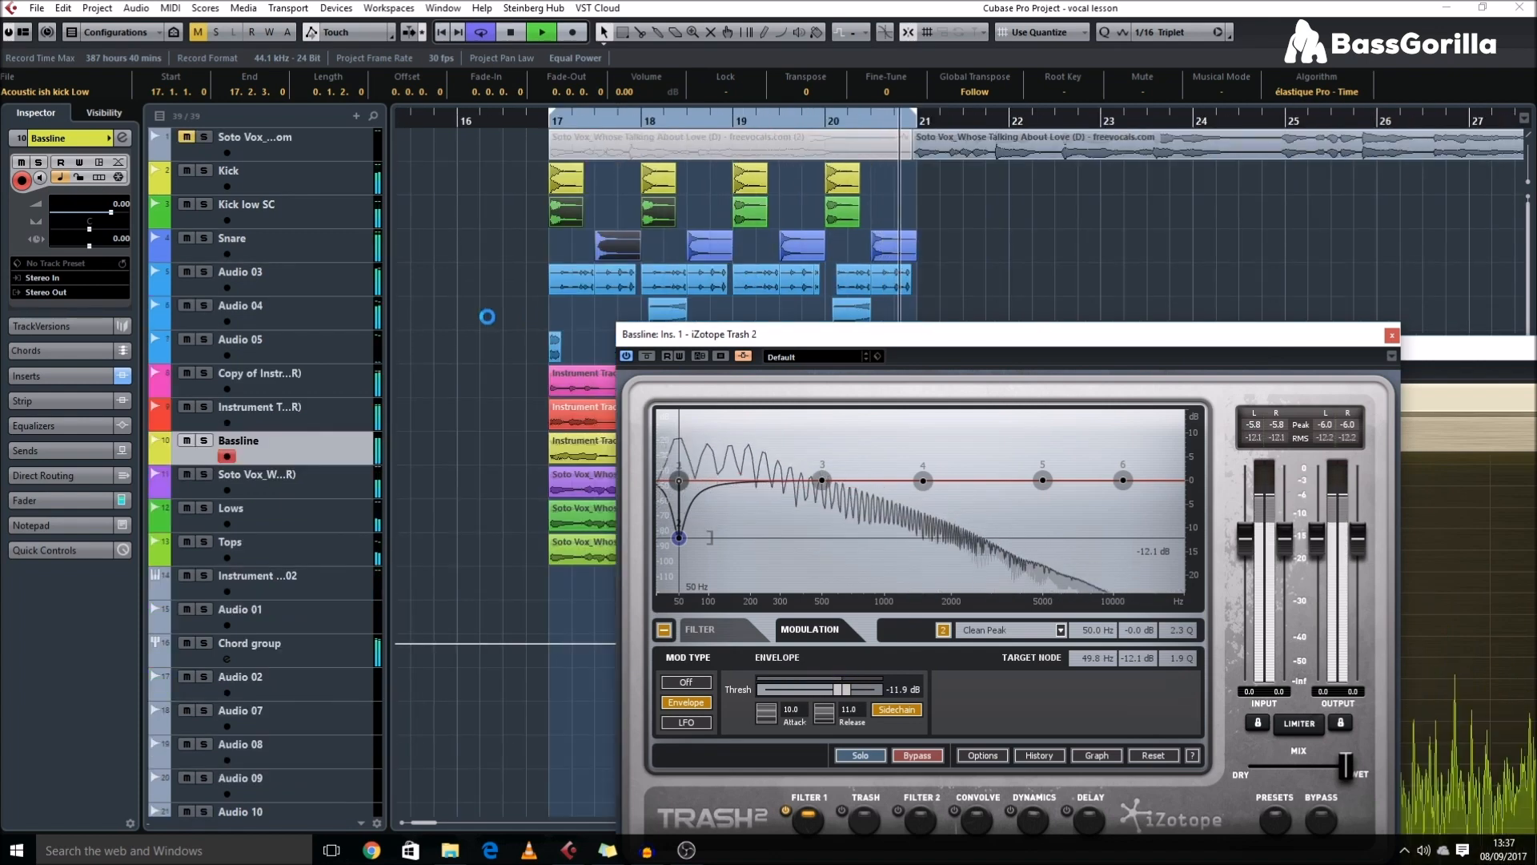
{"action": "left_click", "coordinate": [203, 237]}
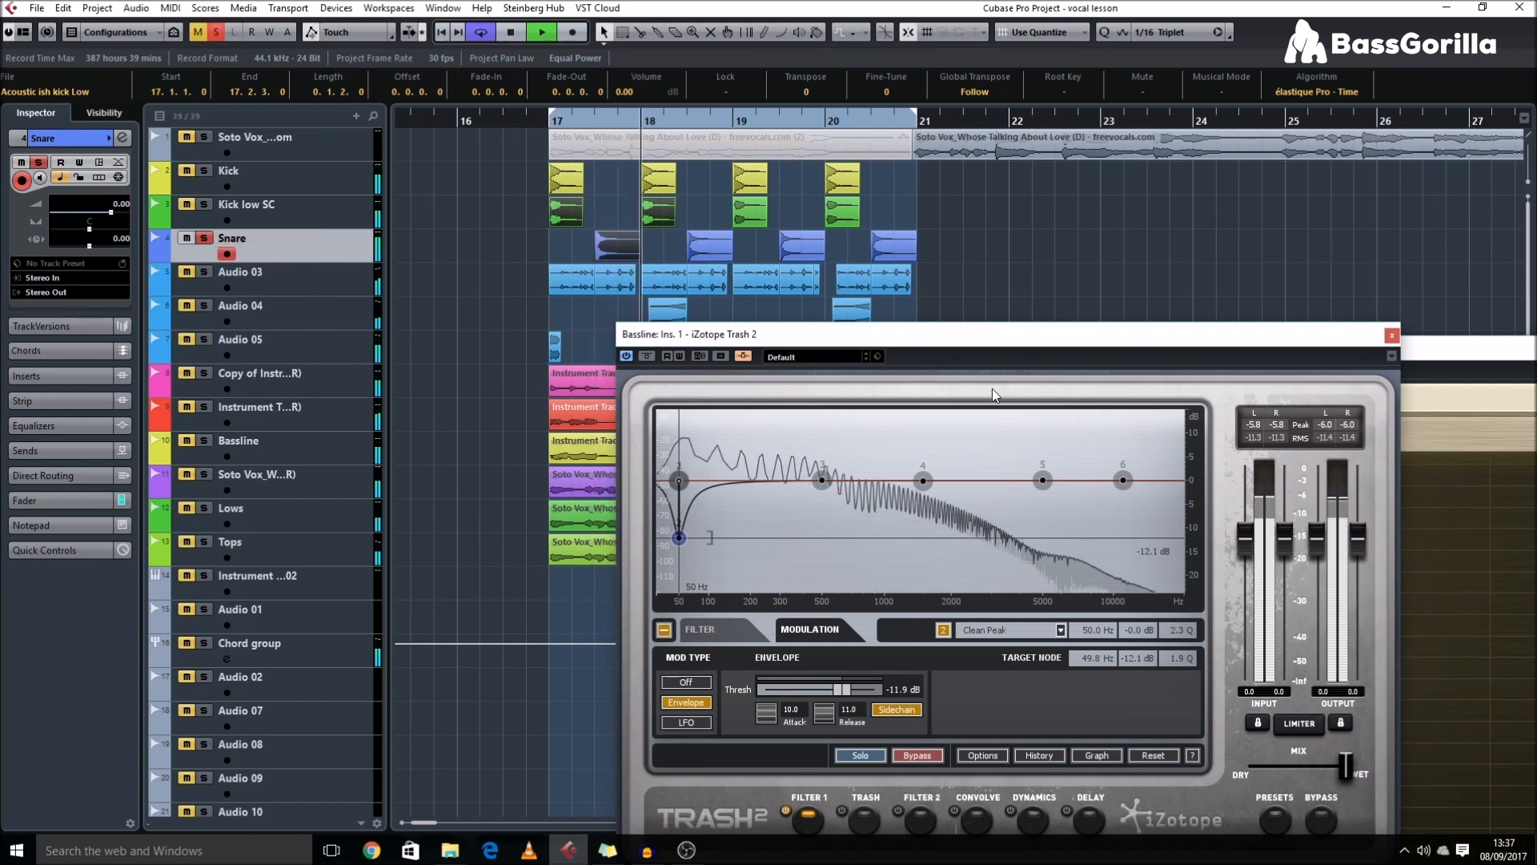
{"action": "key", "text": "space"}
{"action": "left_click_drag", "start_coordinate": [1518, 352], "coordinate": [948, 146]}
{"action": "key", "text": "space"}
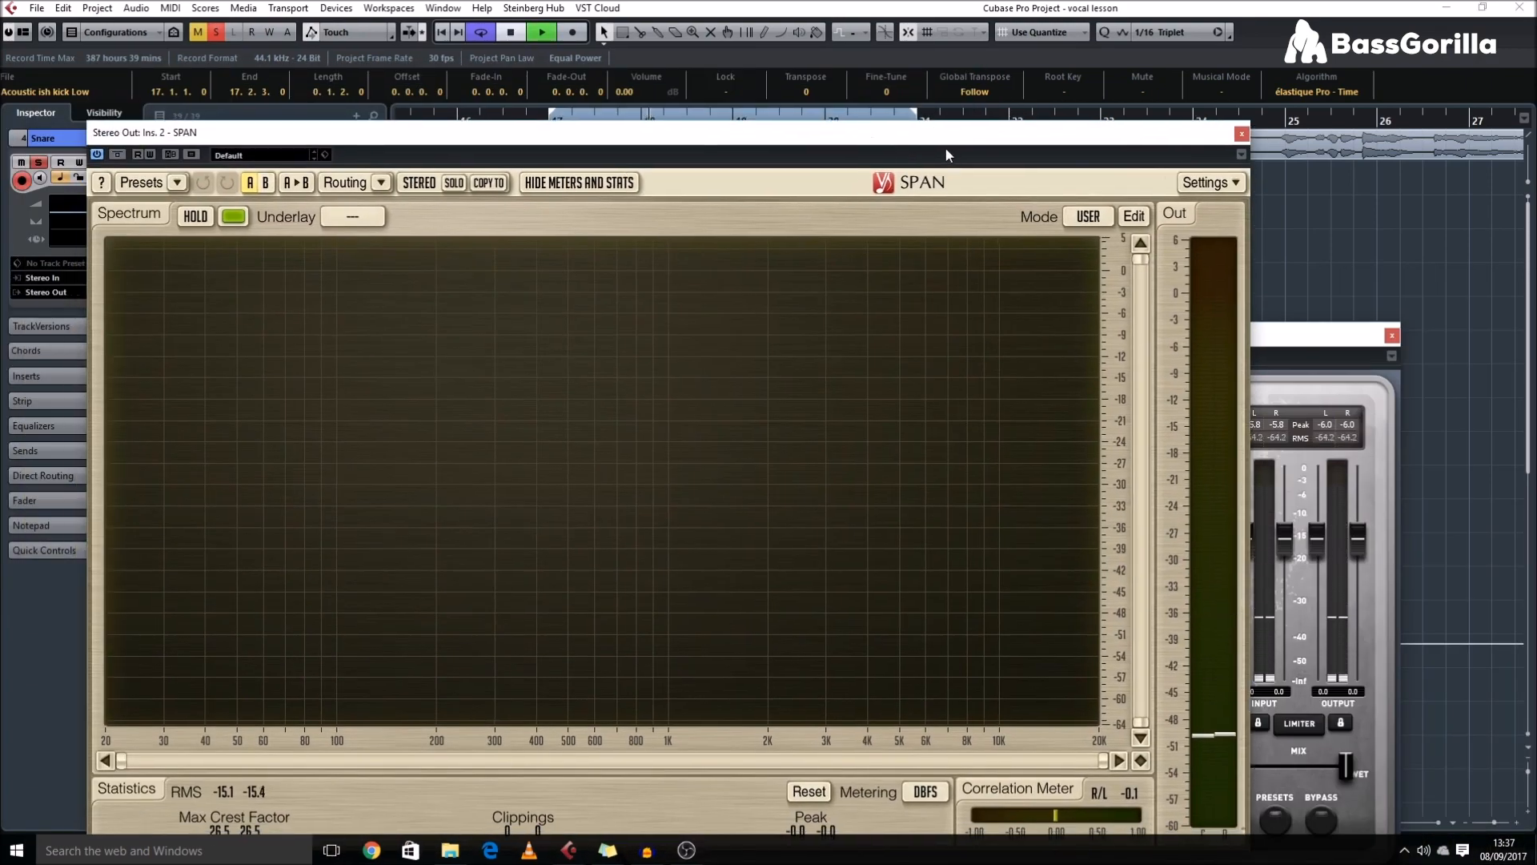
{"action": "left_click_drag", "start_coordinate": [525, 401], "coordinate": [537, 410]}
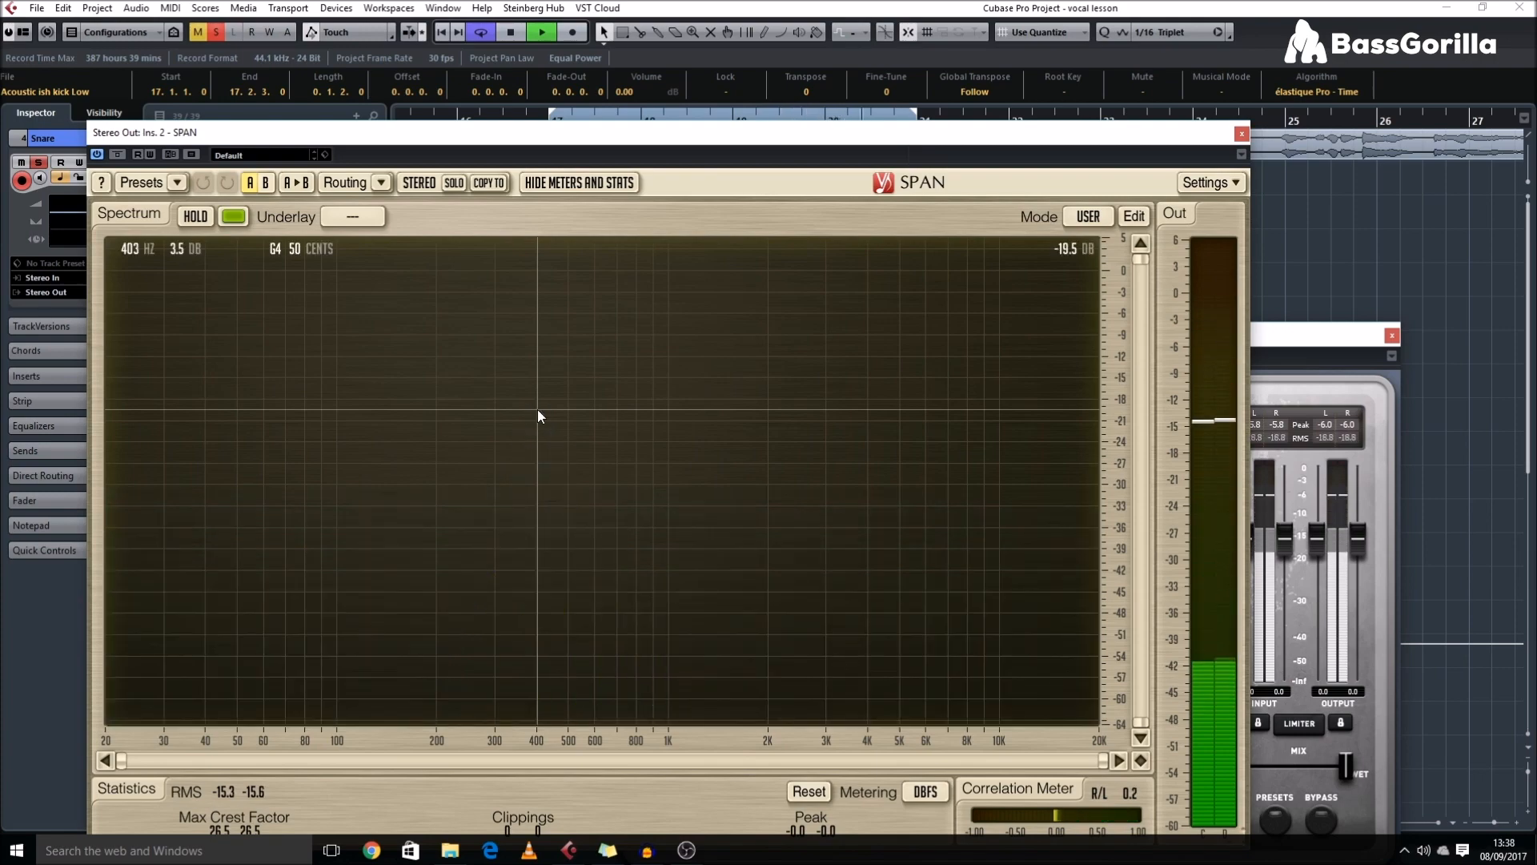
{"action": "key", "text": "space"}
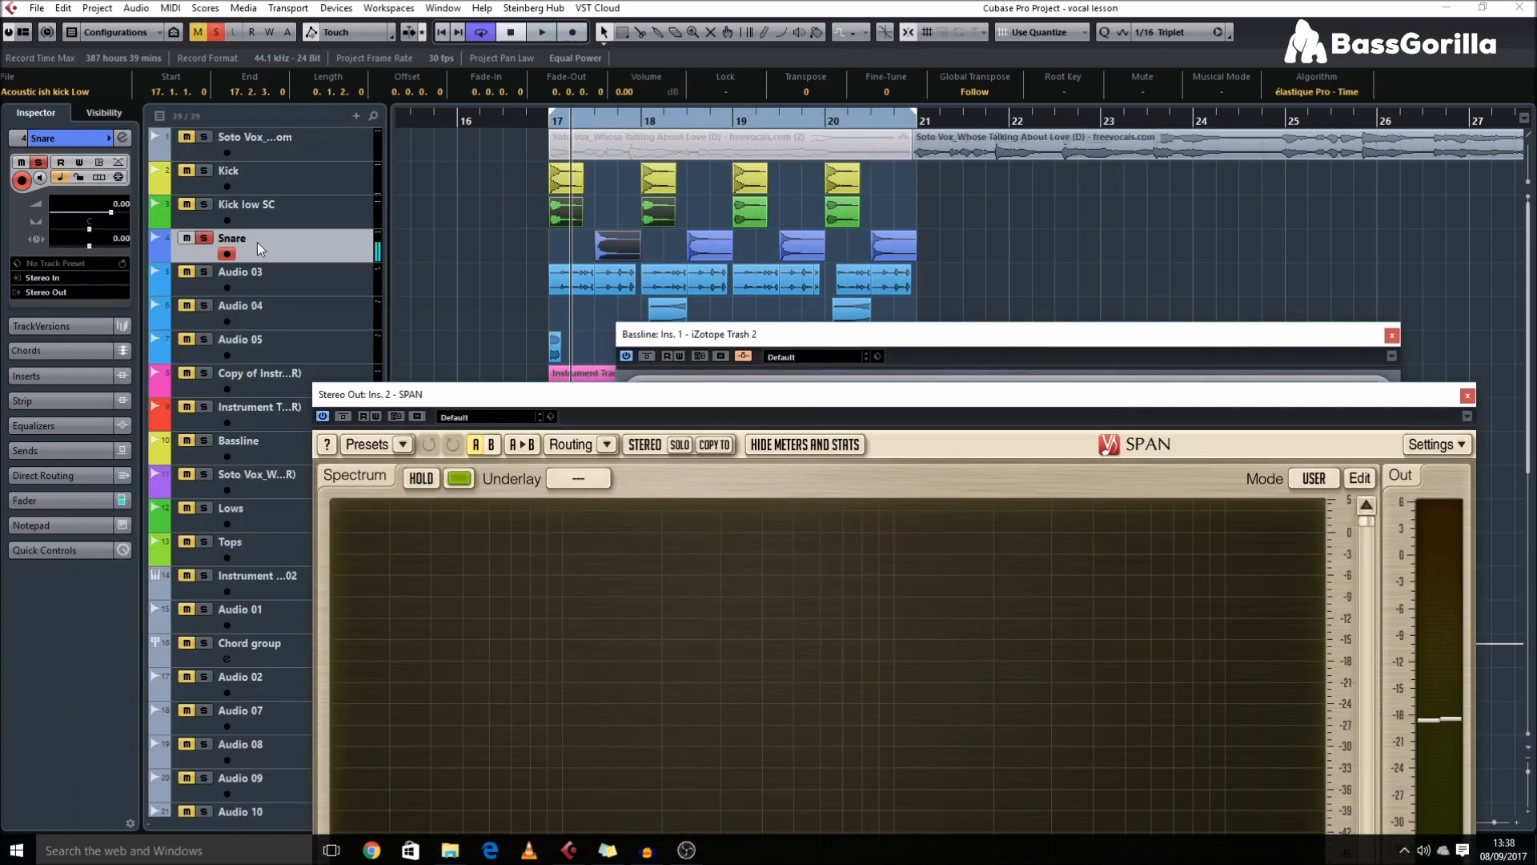
- Boost a band at about 400 Hz in FabFilter Pro-Q on the Snare channel, ending with the snare unsoloed
{"action": "left_click", "coordinate": [329, 312]}
{"action": "left_click", "coordinate": [303, 448]}
{"action": "left_click", "coordinate": [359, 500]}
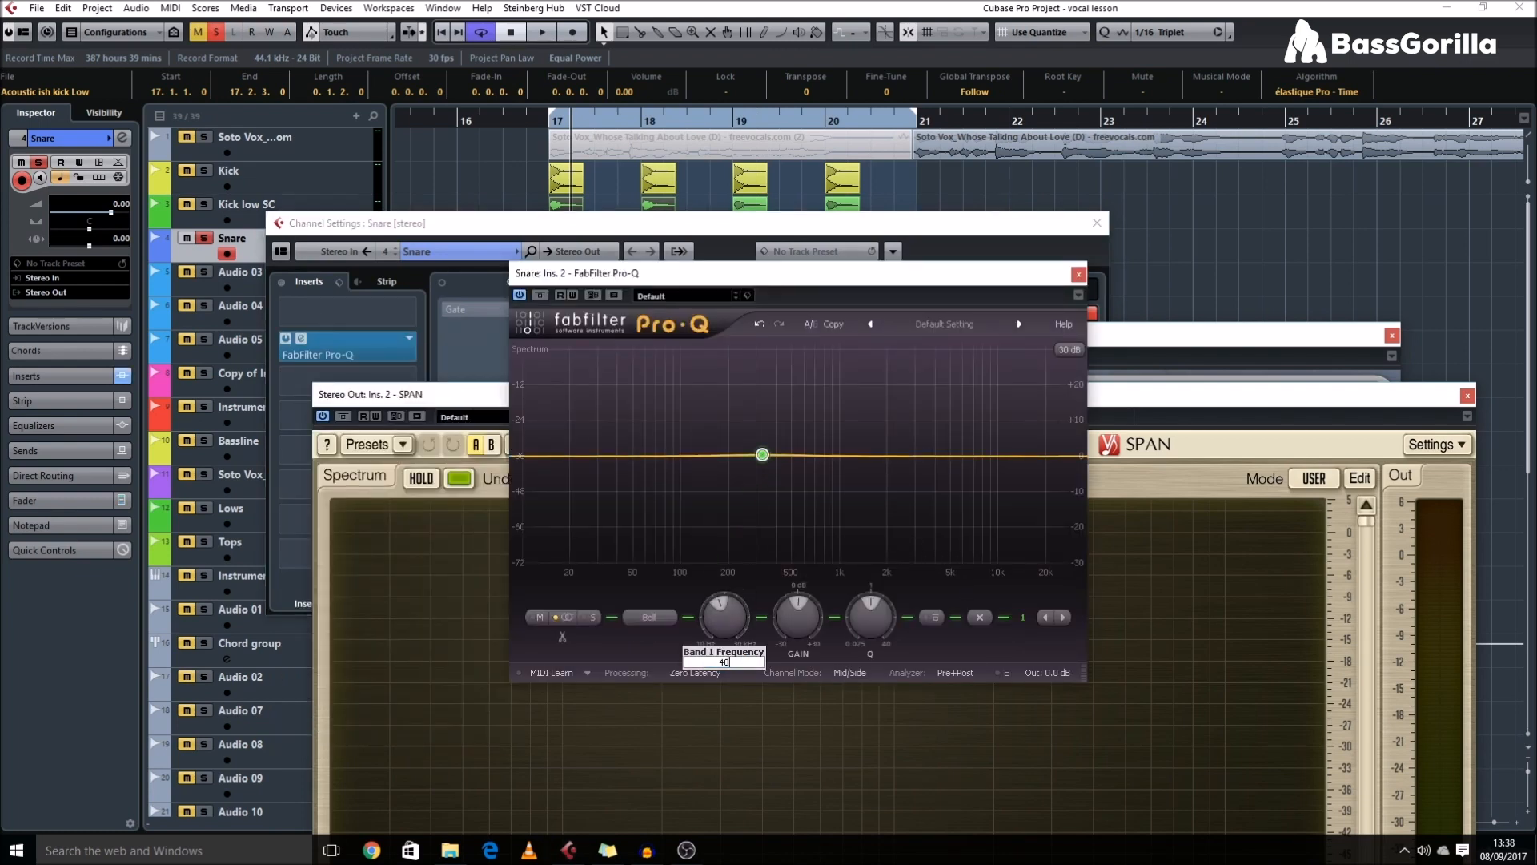
{"action": "left_click_drag", "start_coordinate": [798, 615], "coordinate": [799, 594]}
{"action": "key", "text": "space"}
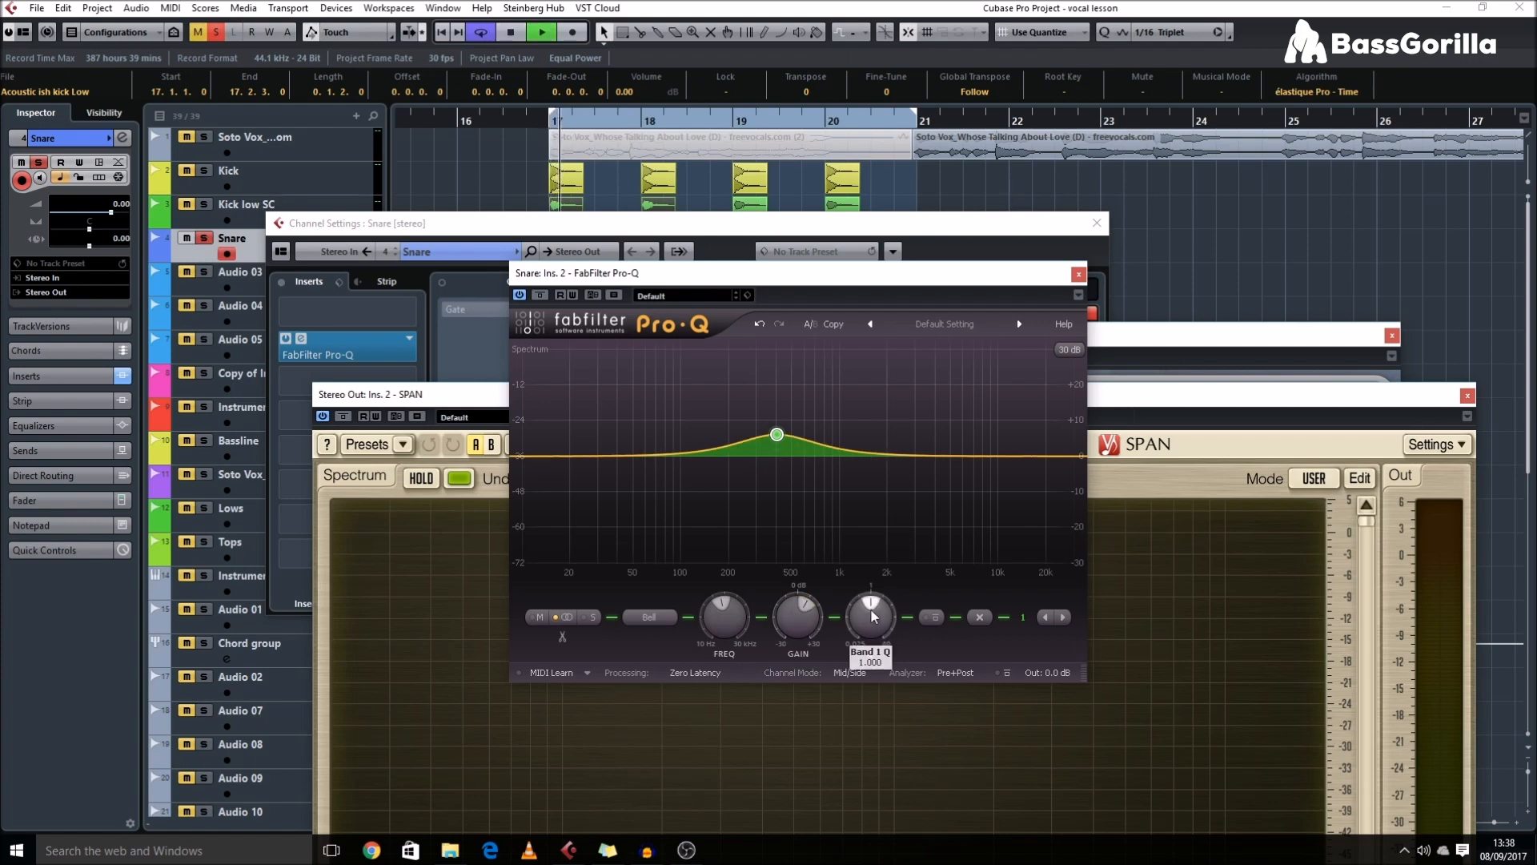
{"action": "left_click", "coordinate": [1078, 274]}
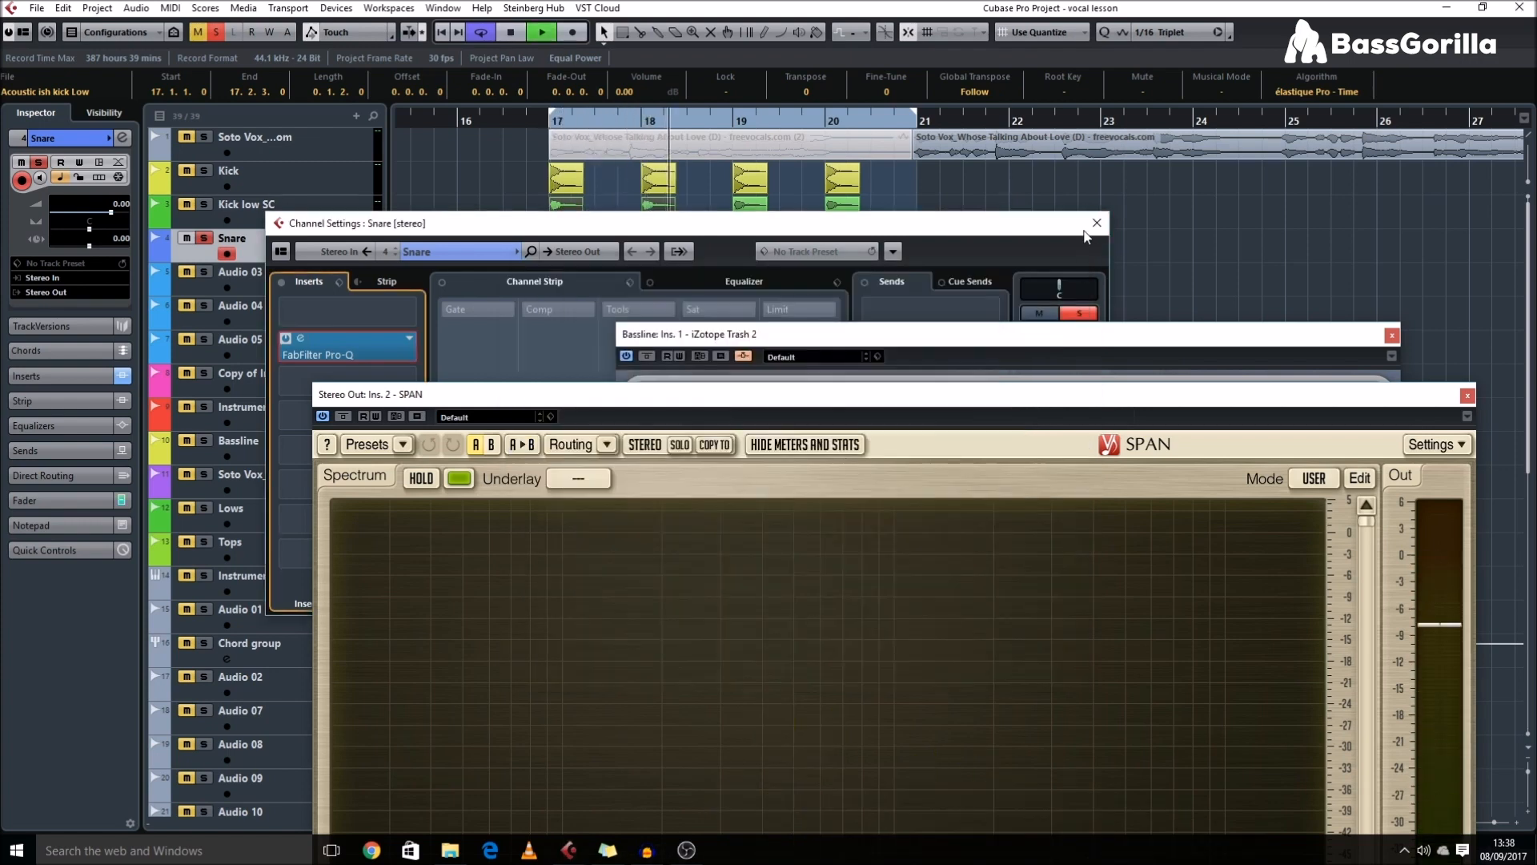
{"action": "left_click", "coordinate": [1097, 223]}
{"action": "key", "text": "space"}
{"action": "left_click", "coordinate": [188, 240]}
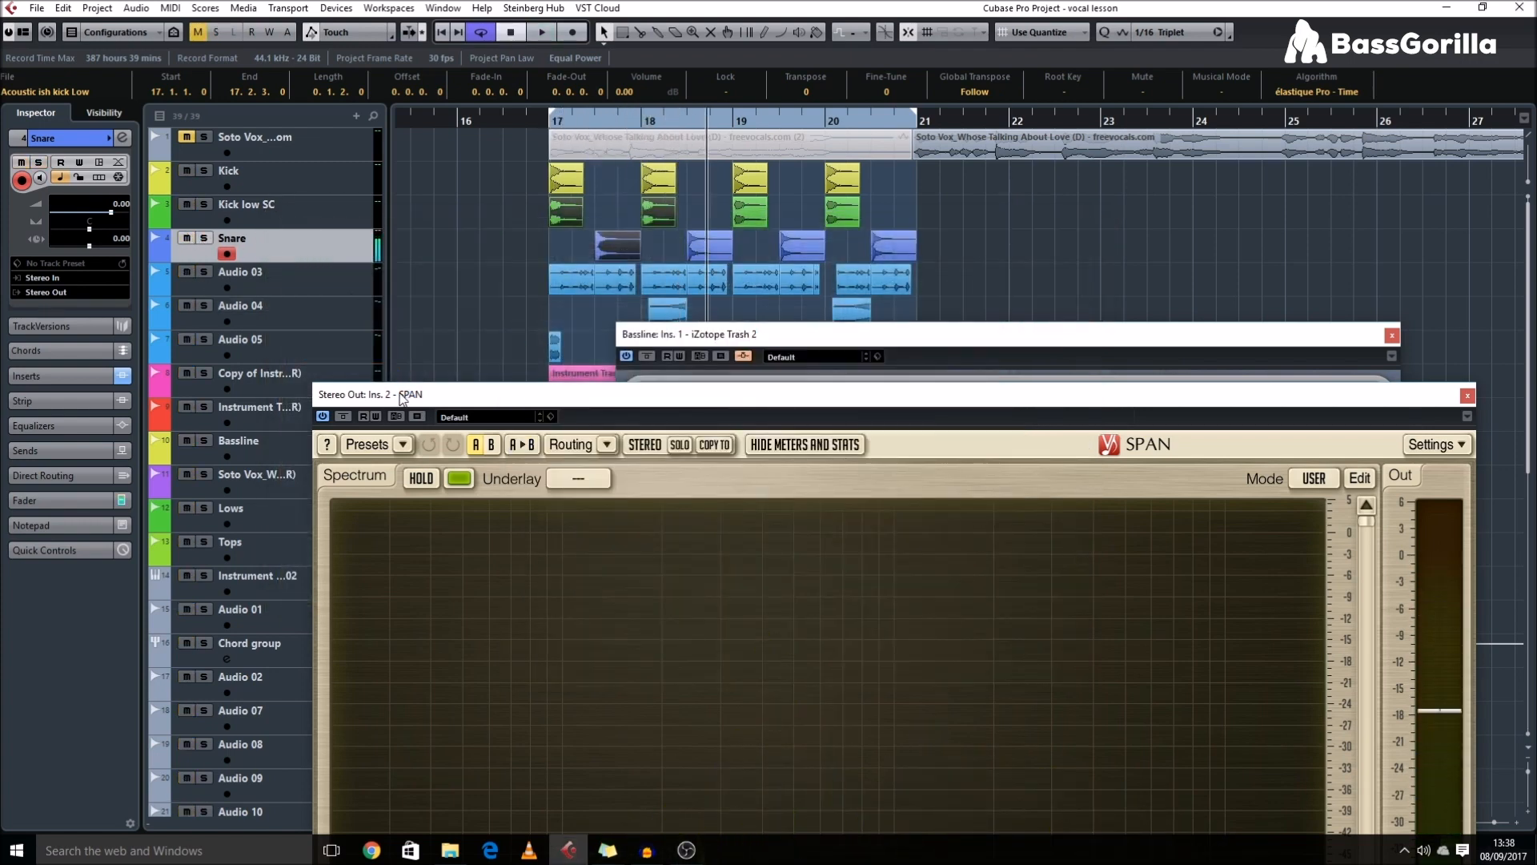
- Close the Trash 2 window and move the SPAN analyzer clear of the track arrangement
{"action": "left_click_drag", "start_coordinate": [403, 399], "coordinate": [921, 458]}
{"action": "left_click_drag", "start_coordinate": [927, 343], "coordinate": [461, 328]}
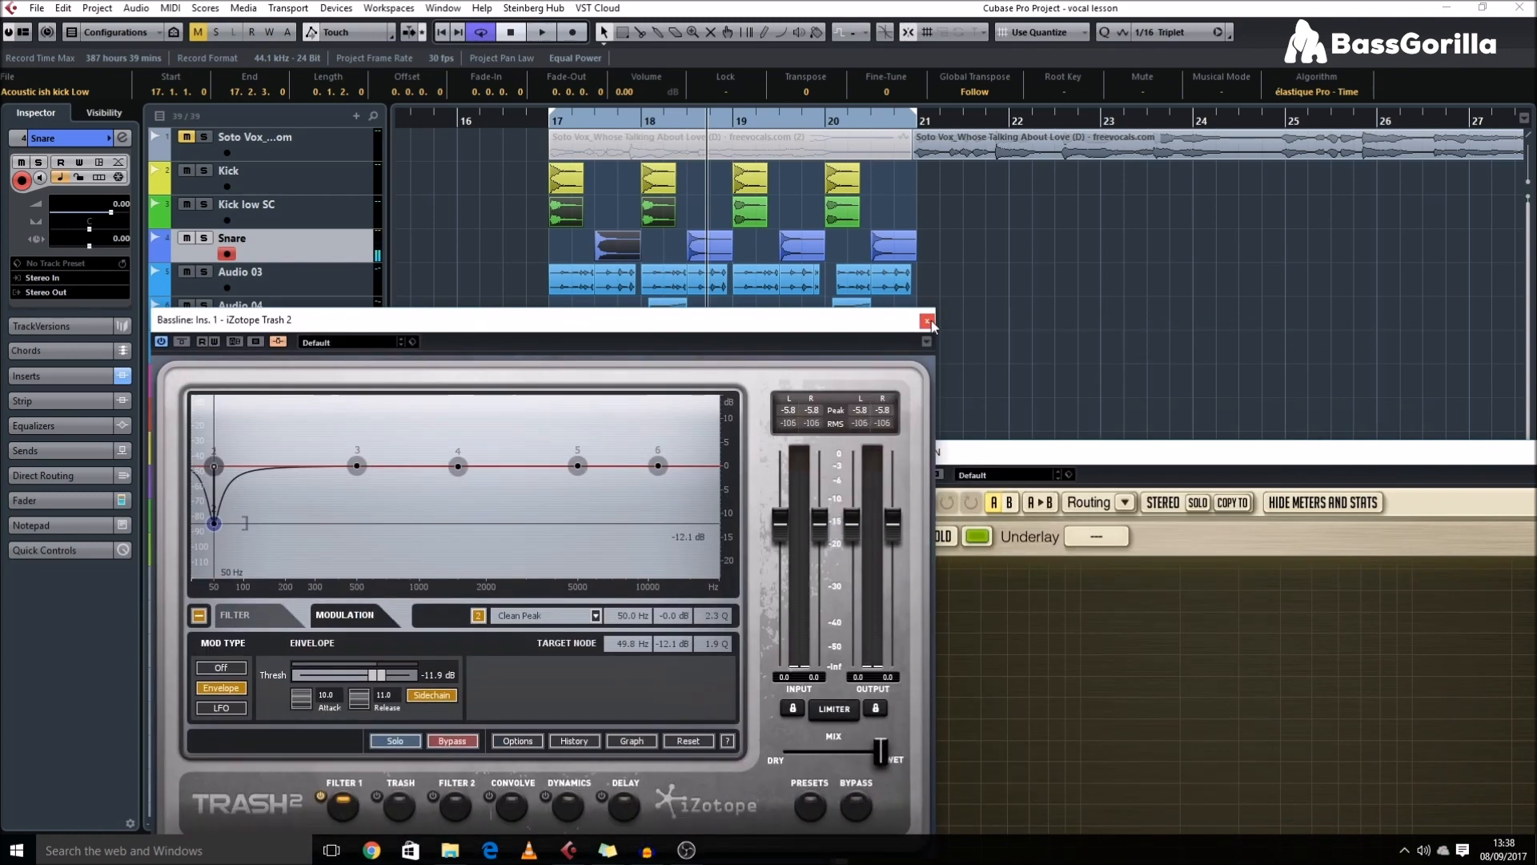
{"action": "left_click", "coordinate": [926, 321]}
{"action": "left_click_drag", "start_coordinate": [1001, 451], "coordinate": [1159, 592]}
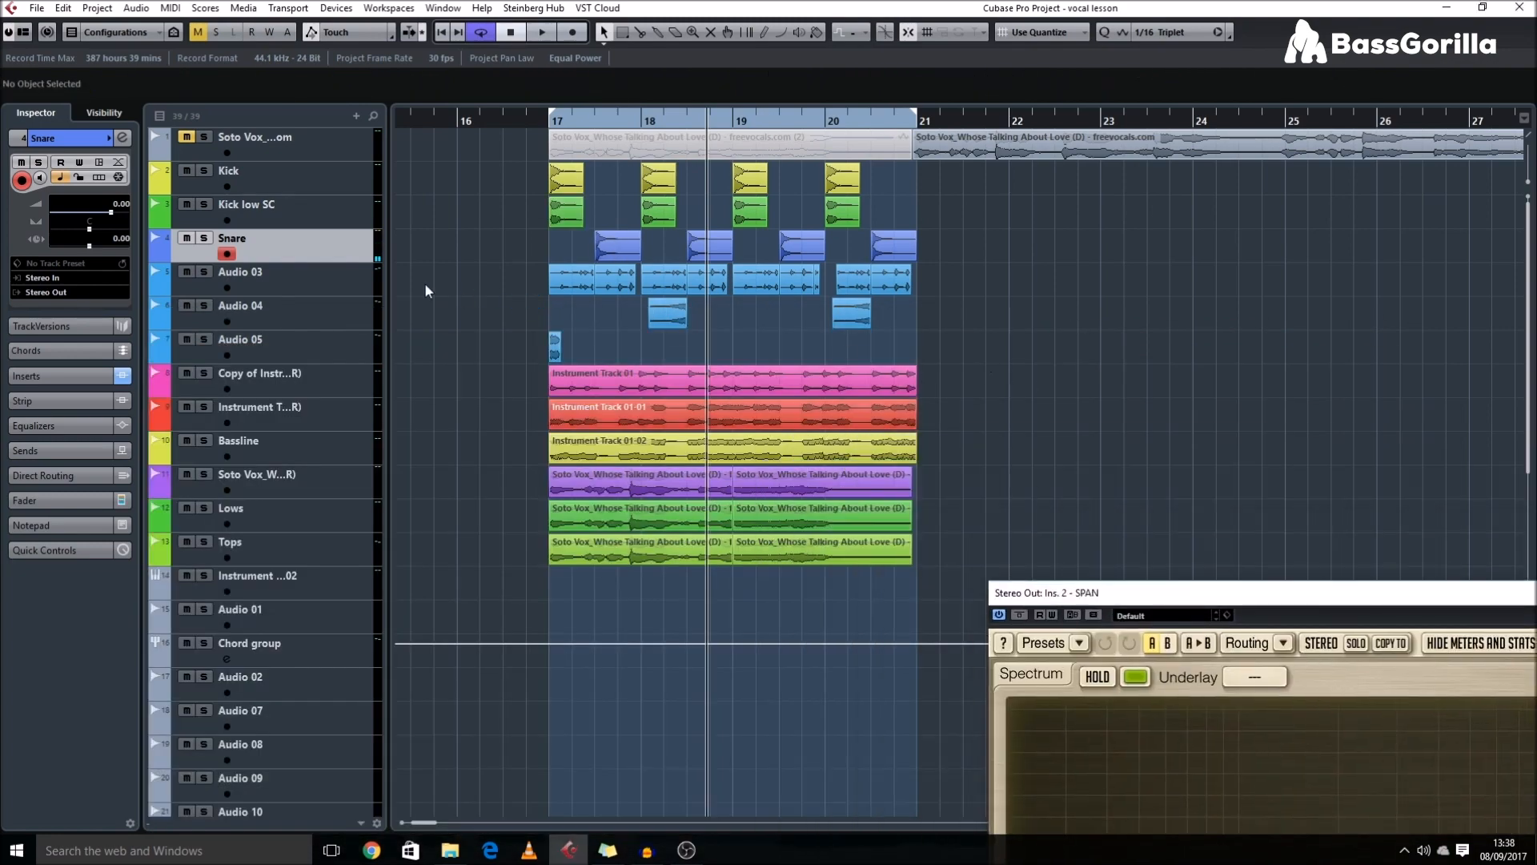
- Add a group track and move it directly below the Chord group track
{"action": "left_click", "coordinate": [271, 191]}
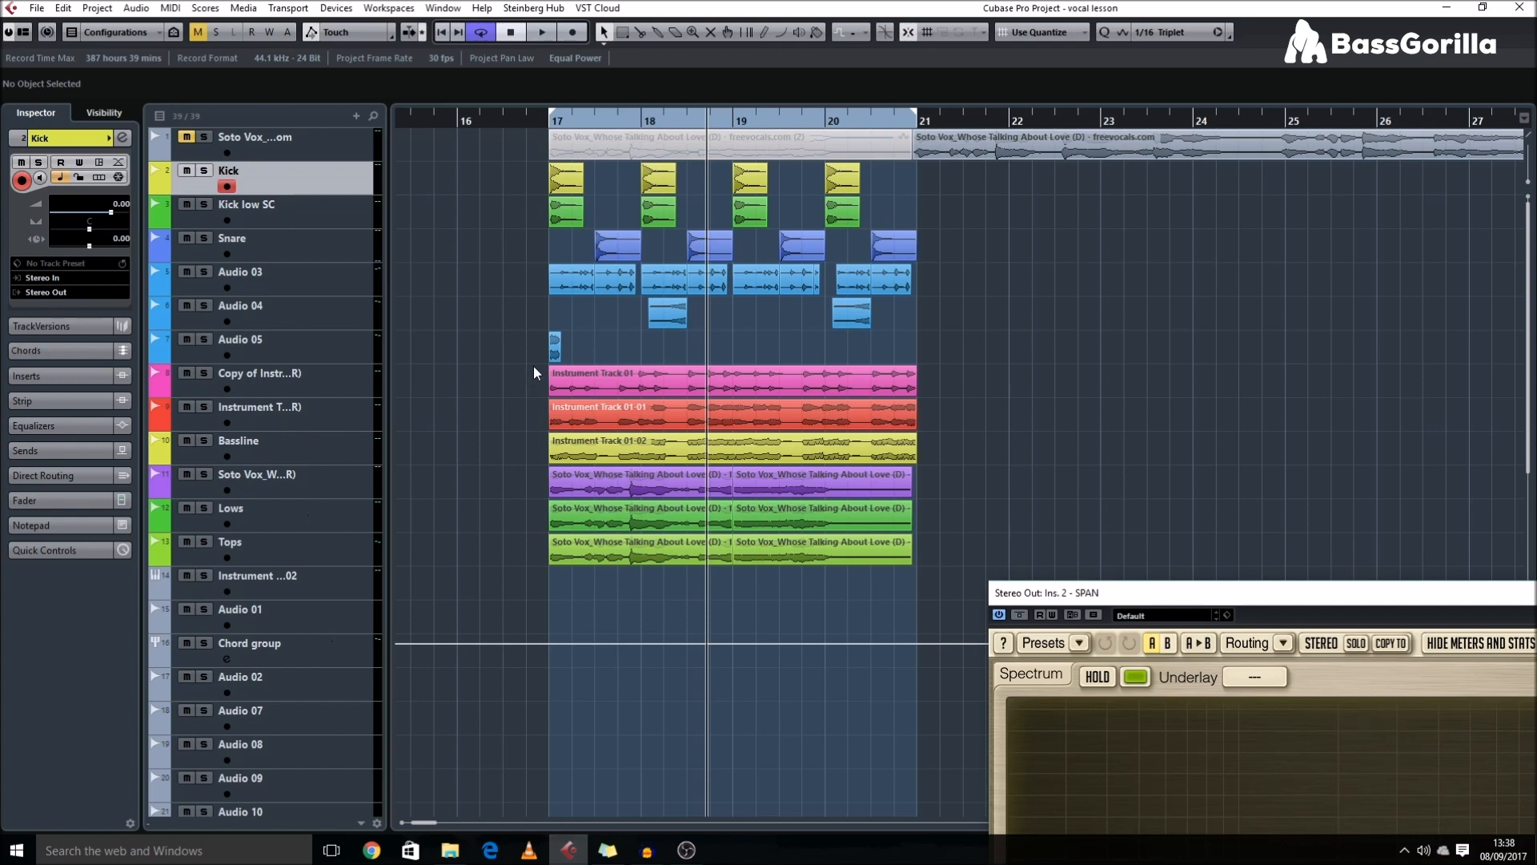
{"action": "left_click", "coordinate": [311, 260]}
{"action": "left_click", "coordinate": [301, 655]}
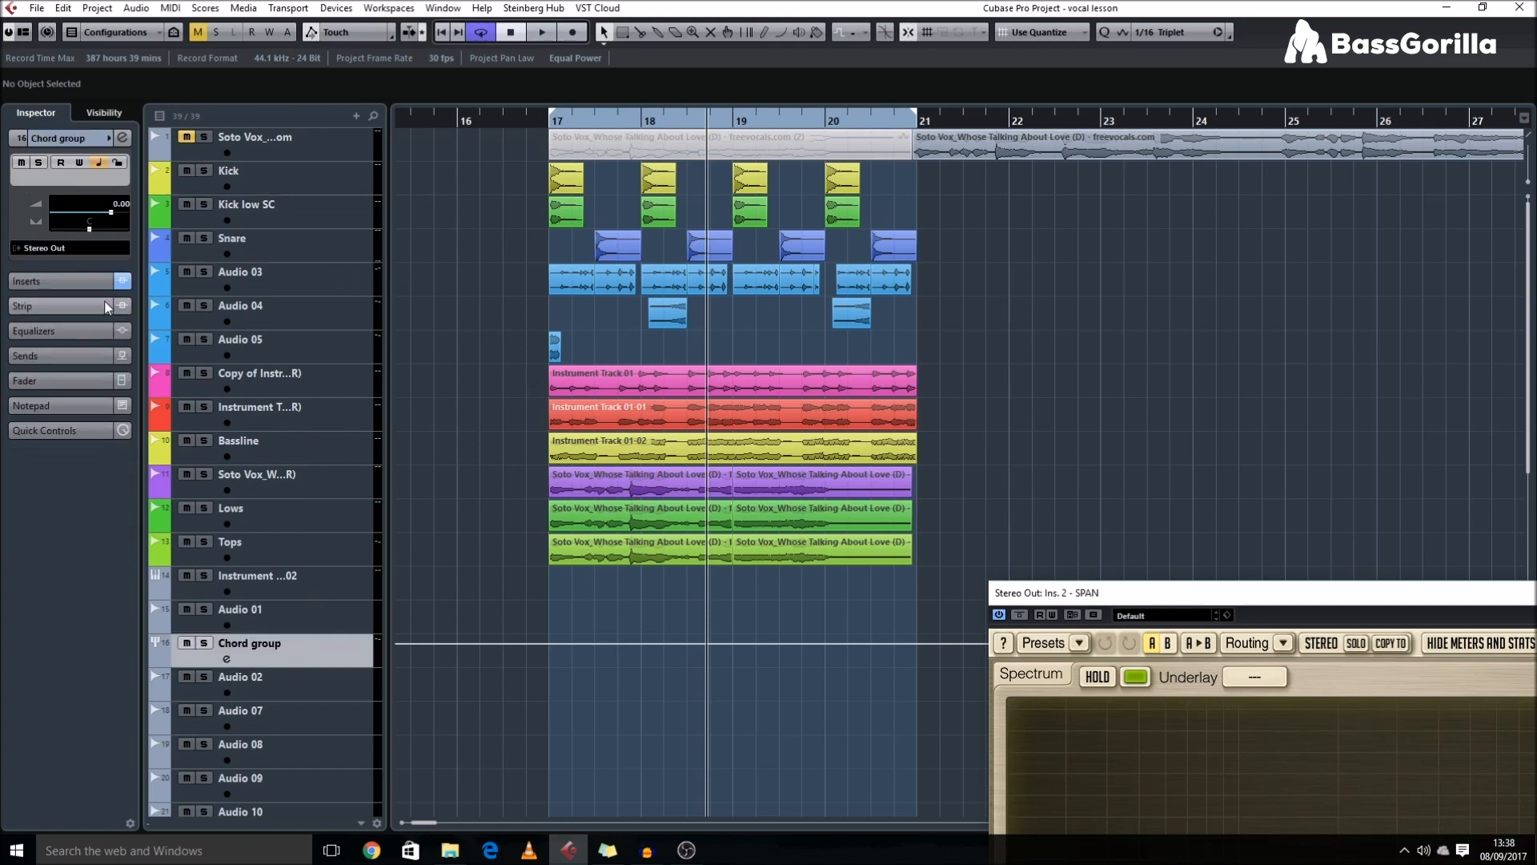
{"action": "key", "text": "alt+g"}
{"action": "key", "text": "Return"}
{"action": "scroll", "coordinate": [306, 482], "scroll_direction": "down", "scroll_amount": 8}
{"action": "key", "text": "shift+g"}
{"action": "key", "text": "shift+g"}
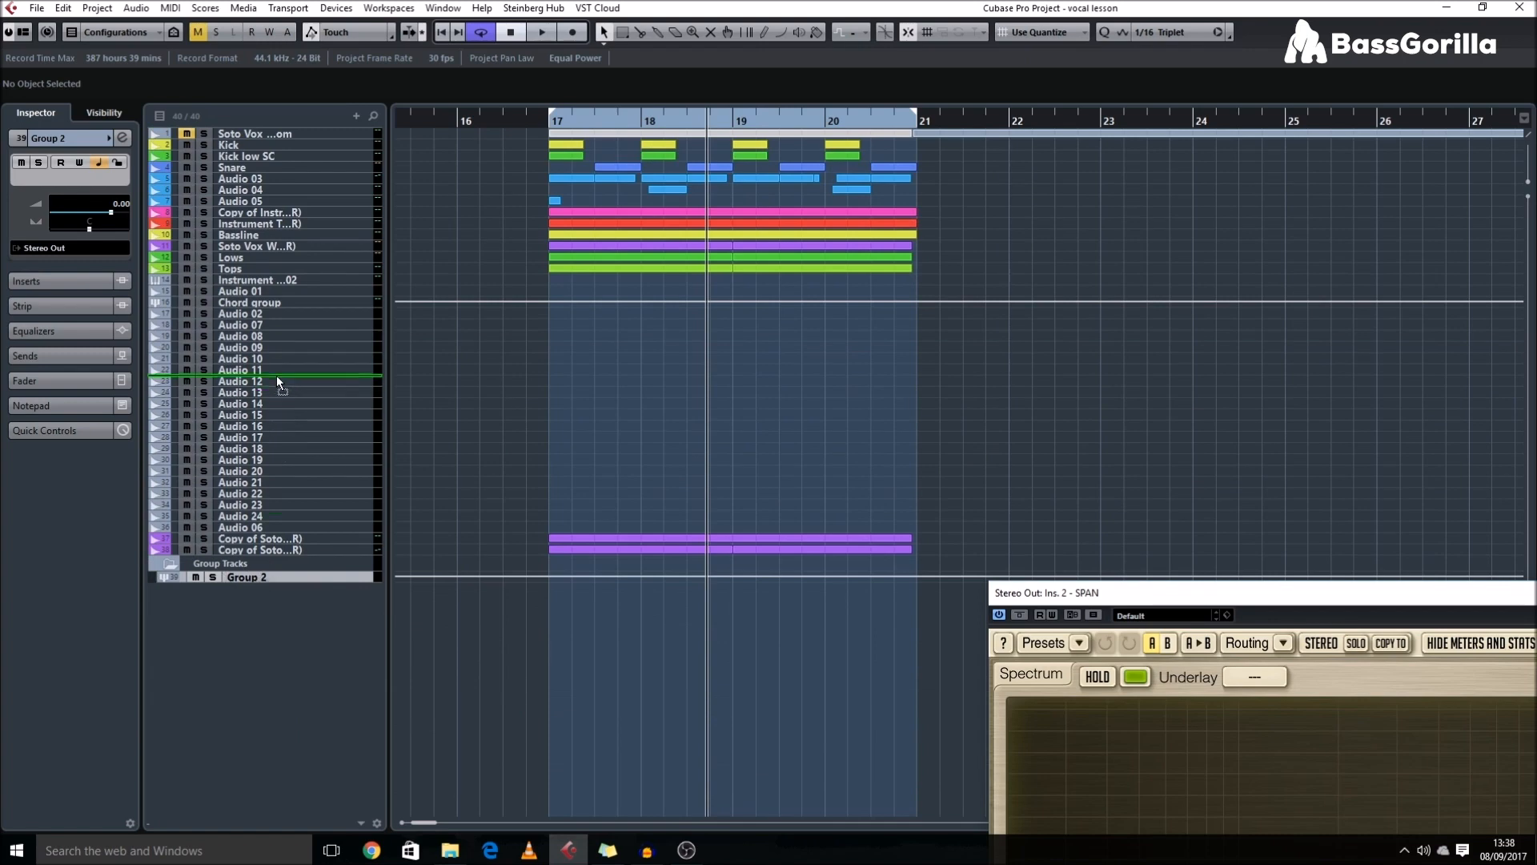
{"action": "left_click_drag", "start_coordinate": [288, 311], "coordinate": [285, 310]}
- Rename the new group track to ALLL
{"action": "key", "text": "shift+h"}
{"action": "key", "text": "shift+h"}
{"action": "double_click", "coordinate": [252, 317]}
{"action": "type", "text": "ALLL"}
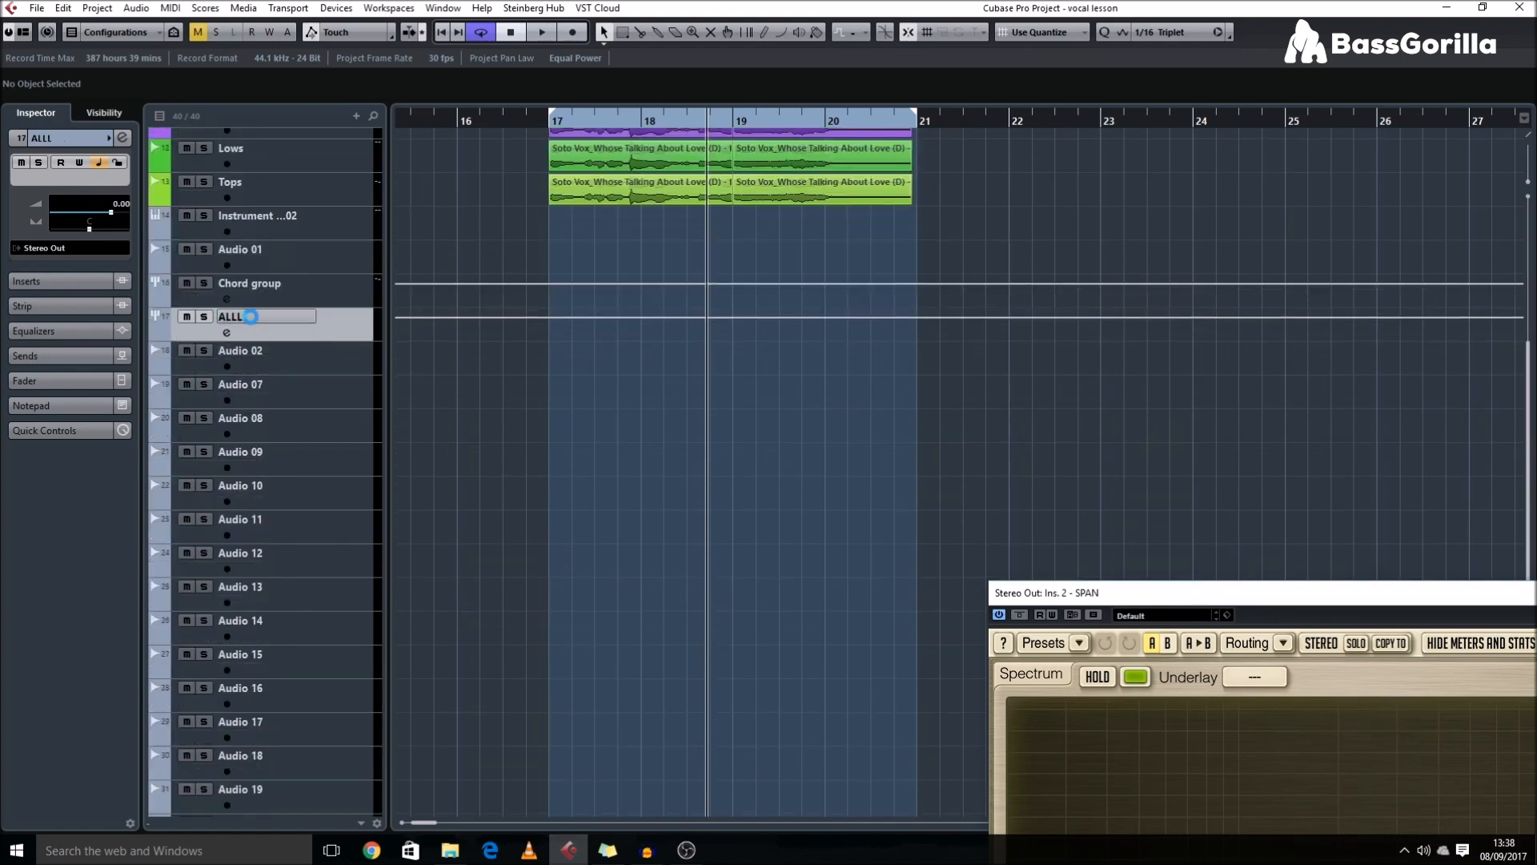
{"action": "key", "text": "Return"}
- Route the Chord group's output to the ALLL group and select the ALLL track
{"action": "scroll", "coordinate": [531, 463], "scroll_direction": "up", "scroll_amount": 5}
{"action": "left_click", "coordinate": [290, 652]}
{"action": "left_click", "coordinate": [71, 248]}
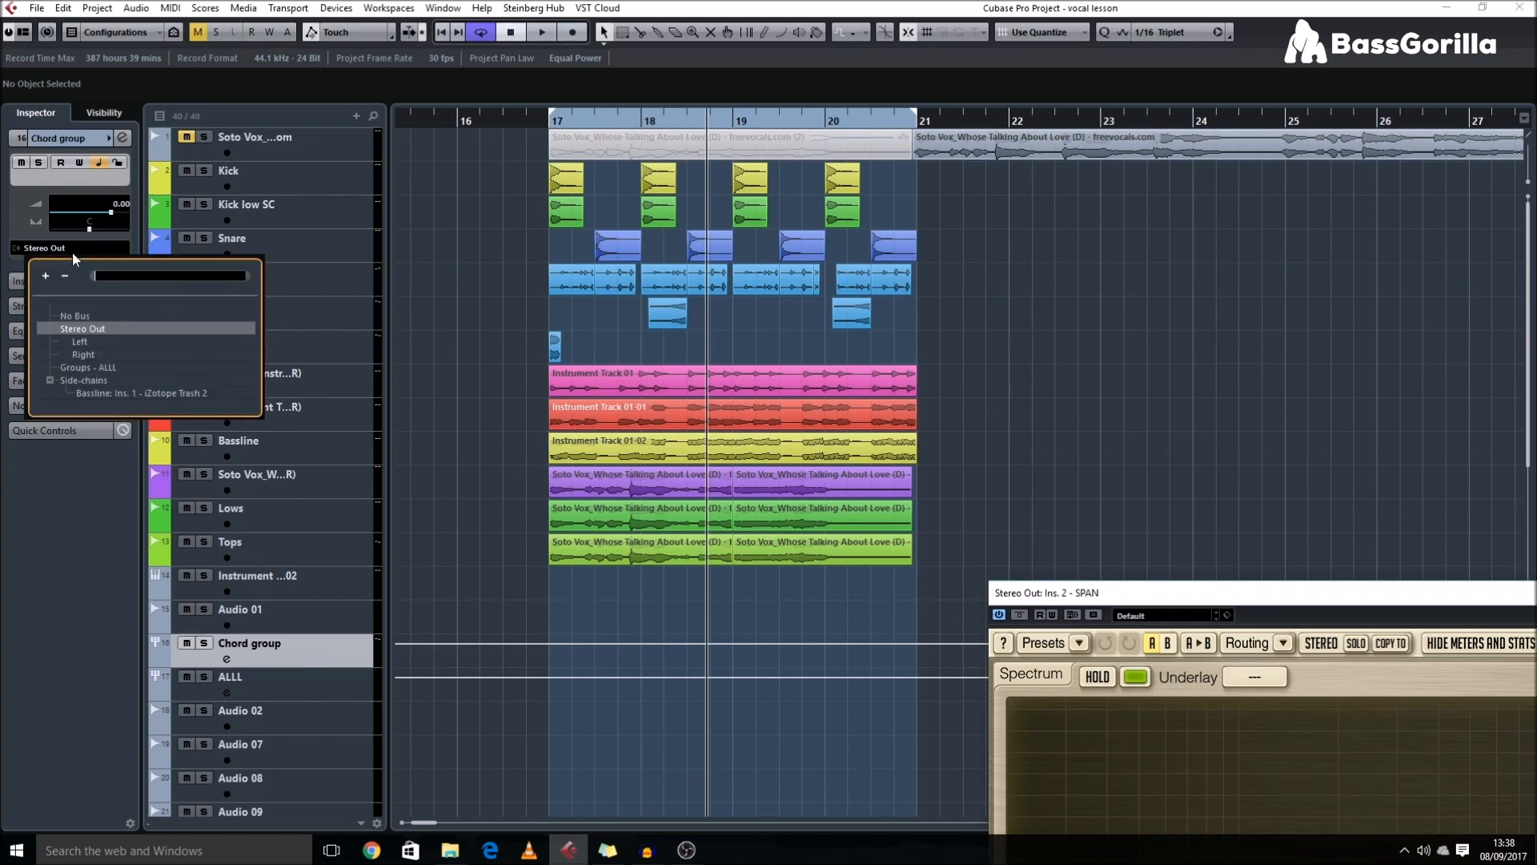
{"action": "left_click", "coordinate": [100, 368]}
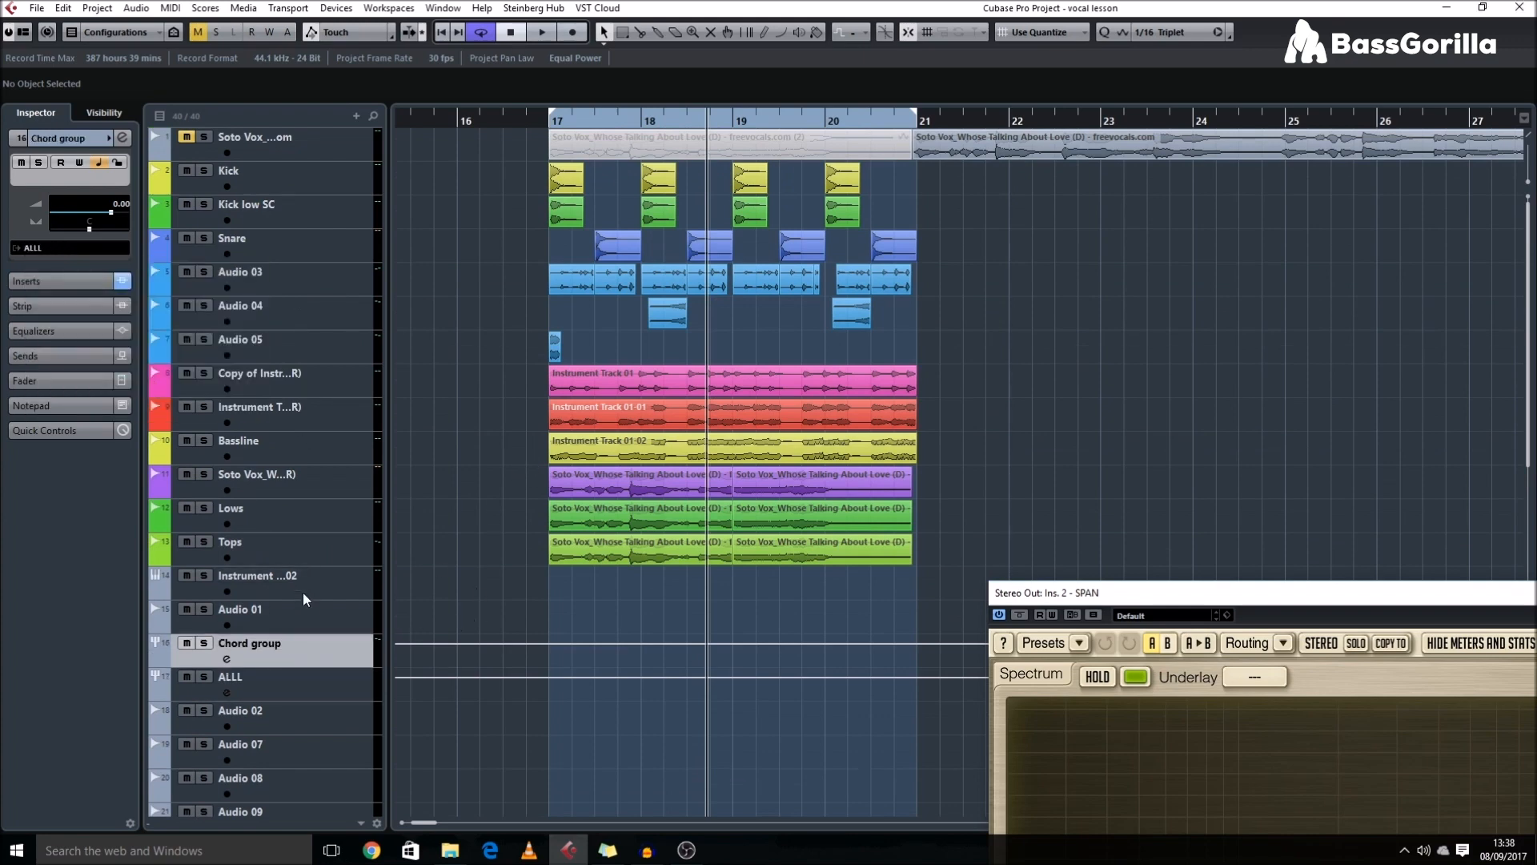
{"action": "left_click", "coordinate": [234, 675]}
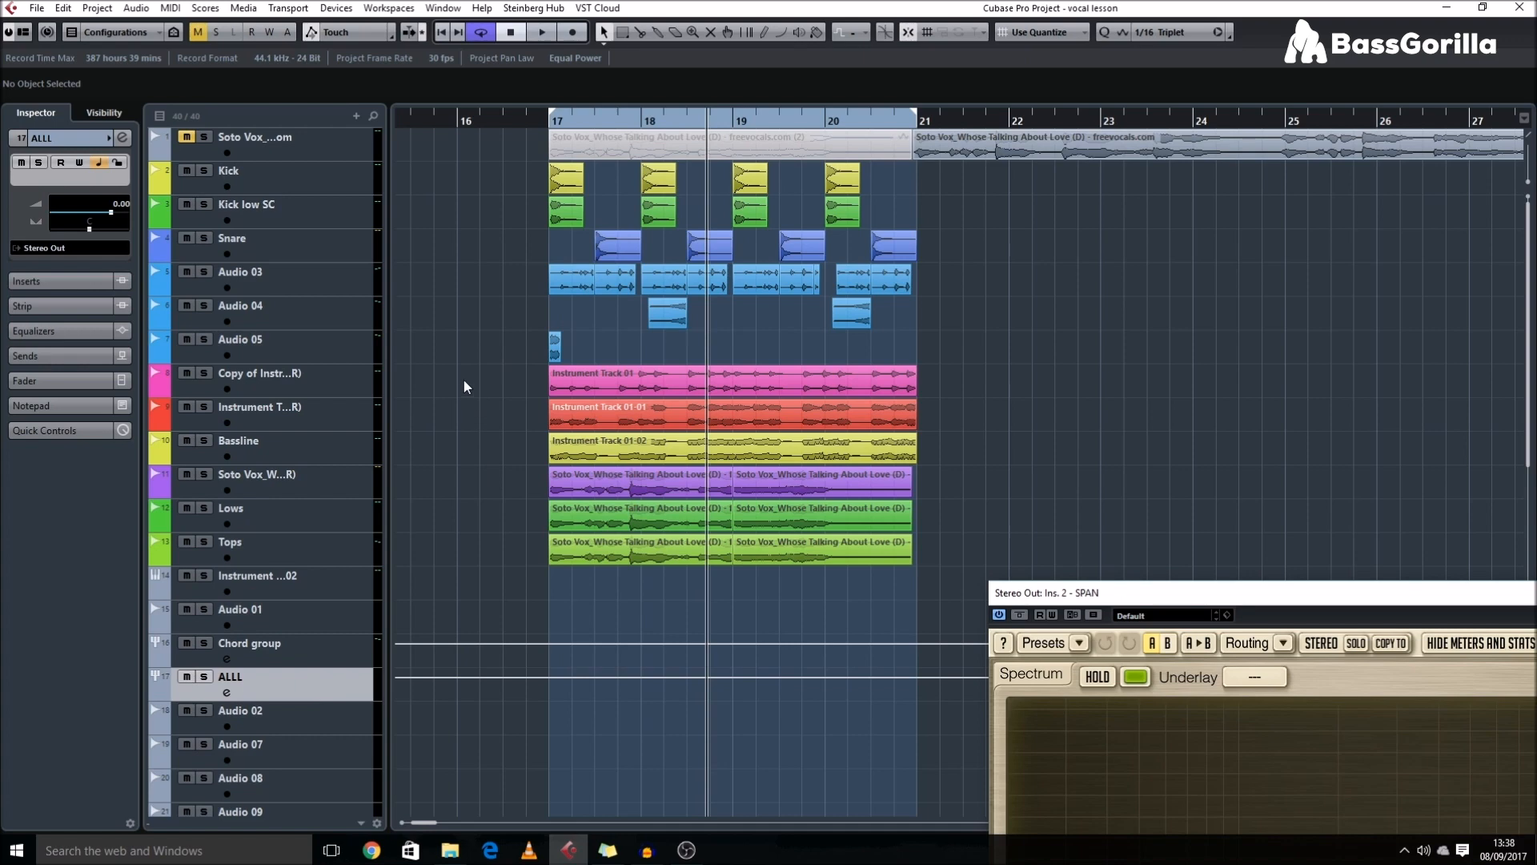
- Play the loop from its start to hear the mix with the new ALLL group
{"action": "left_click_drag", "start_coordinate": [464, 382], "coordinate": [573, 552]}
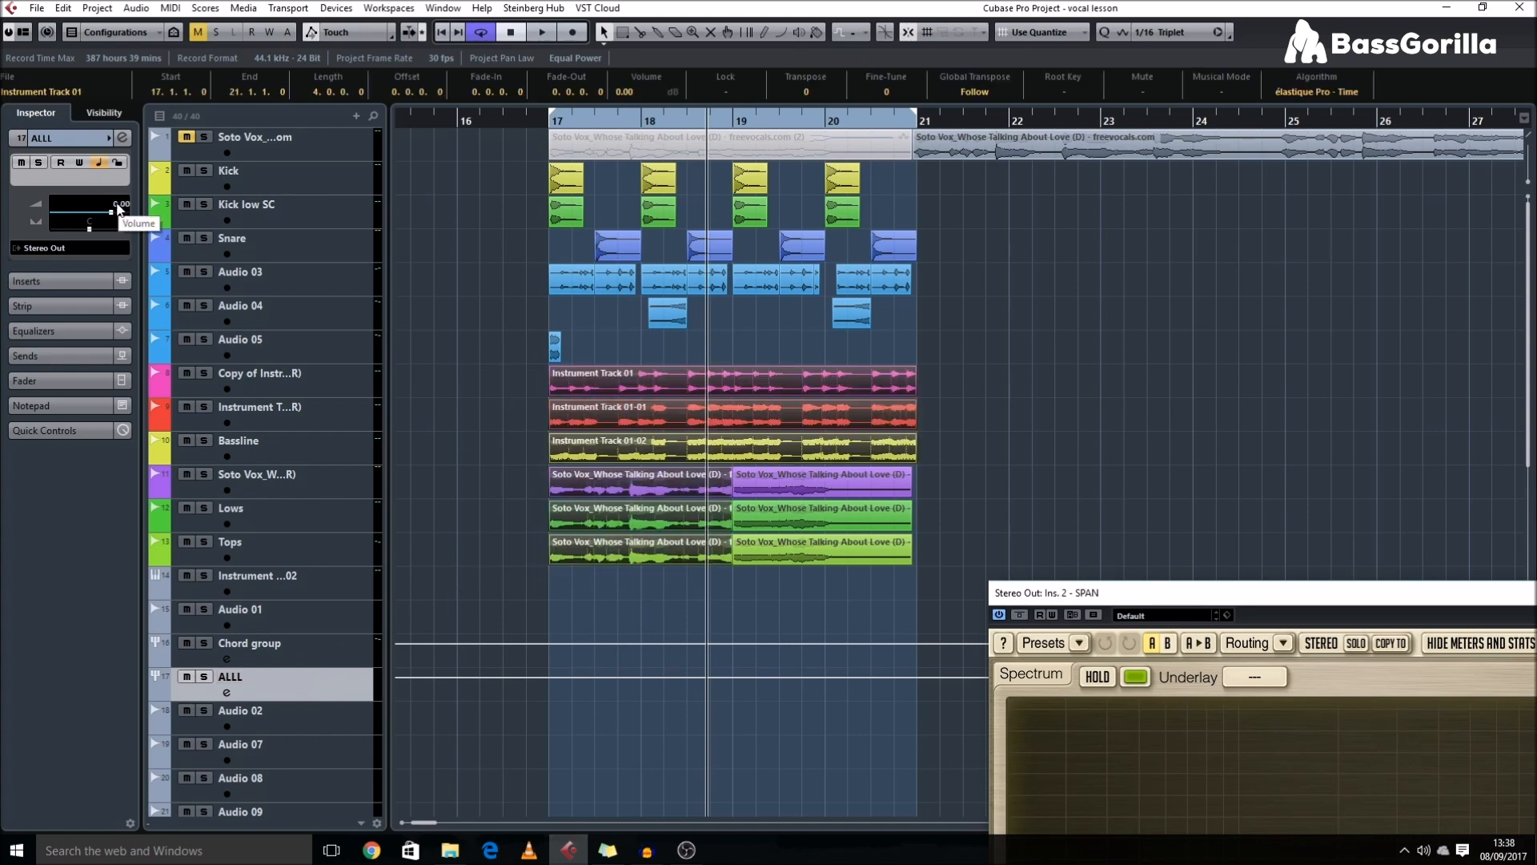
{"action": "left_click_drag", "start_coordinate": [509, 348], "coordinate": [593, 508]}
{"action": "key", "text": "KP_1"}
{"action": "left_click", "coordinate": [513, 498]}
{"action": "key", "text": "space"}
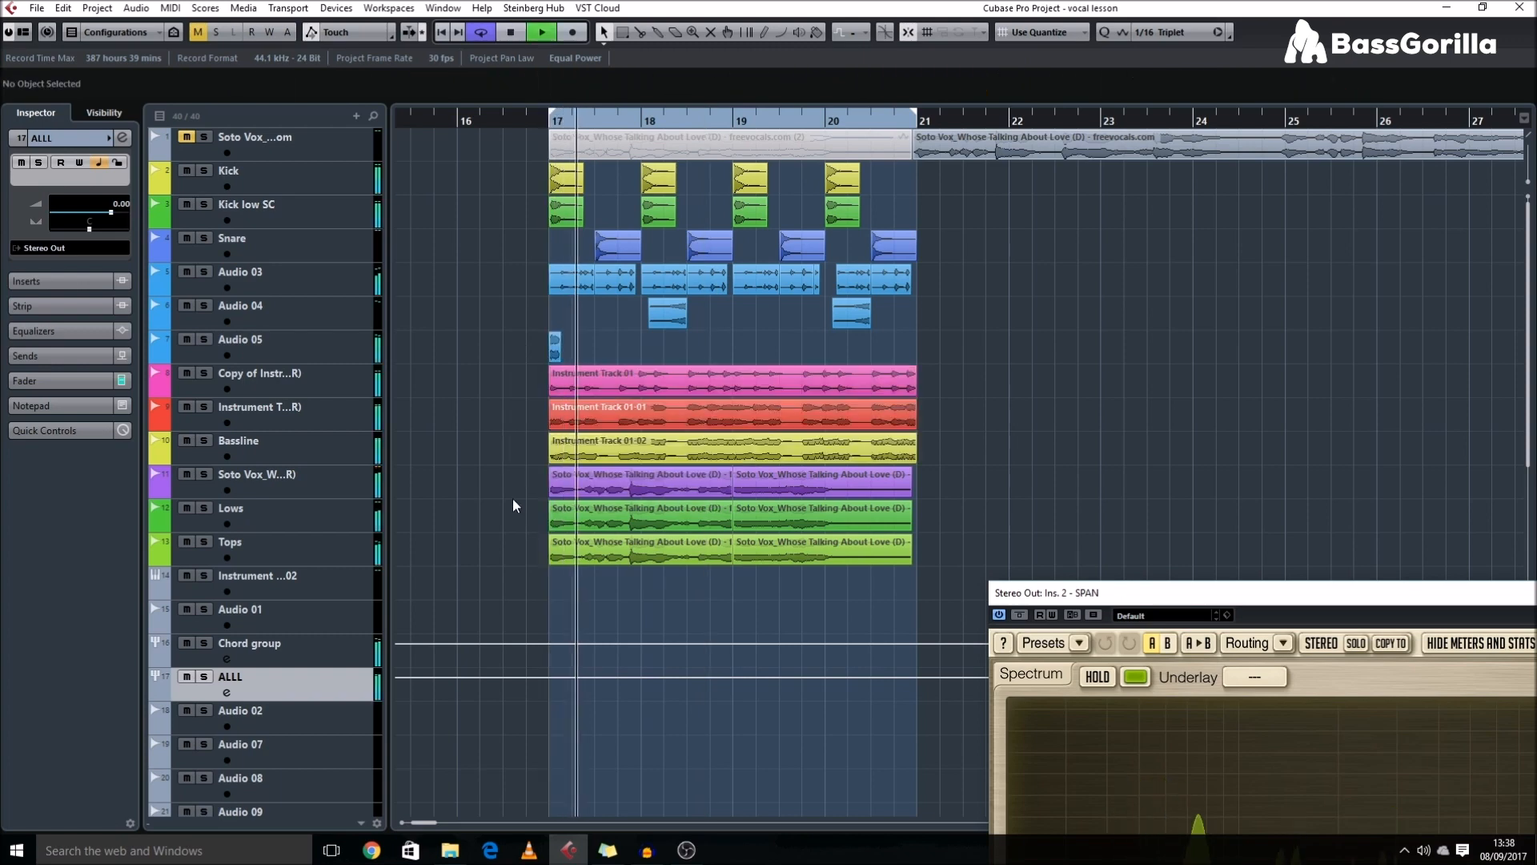
- Route the Bassline track's output to the ALLL group
{"action": "left_click", "coordinate": [277, 415]}
{"action": "left_click", "coordinate": [272, 391]}
{"action": "left_click", "coordinate": [277, 415]}
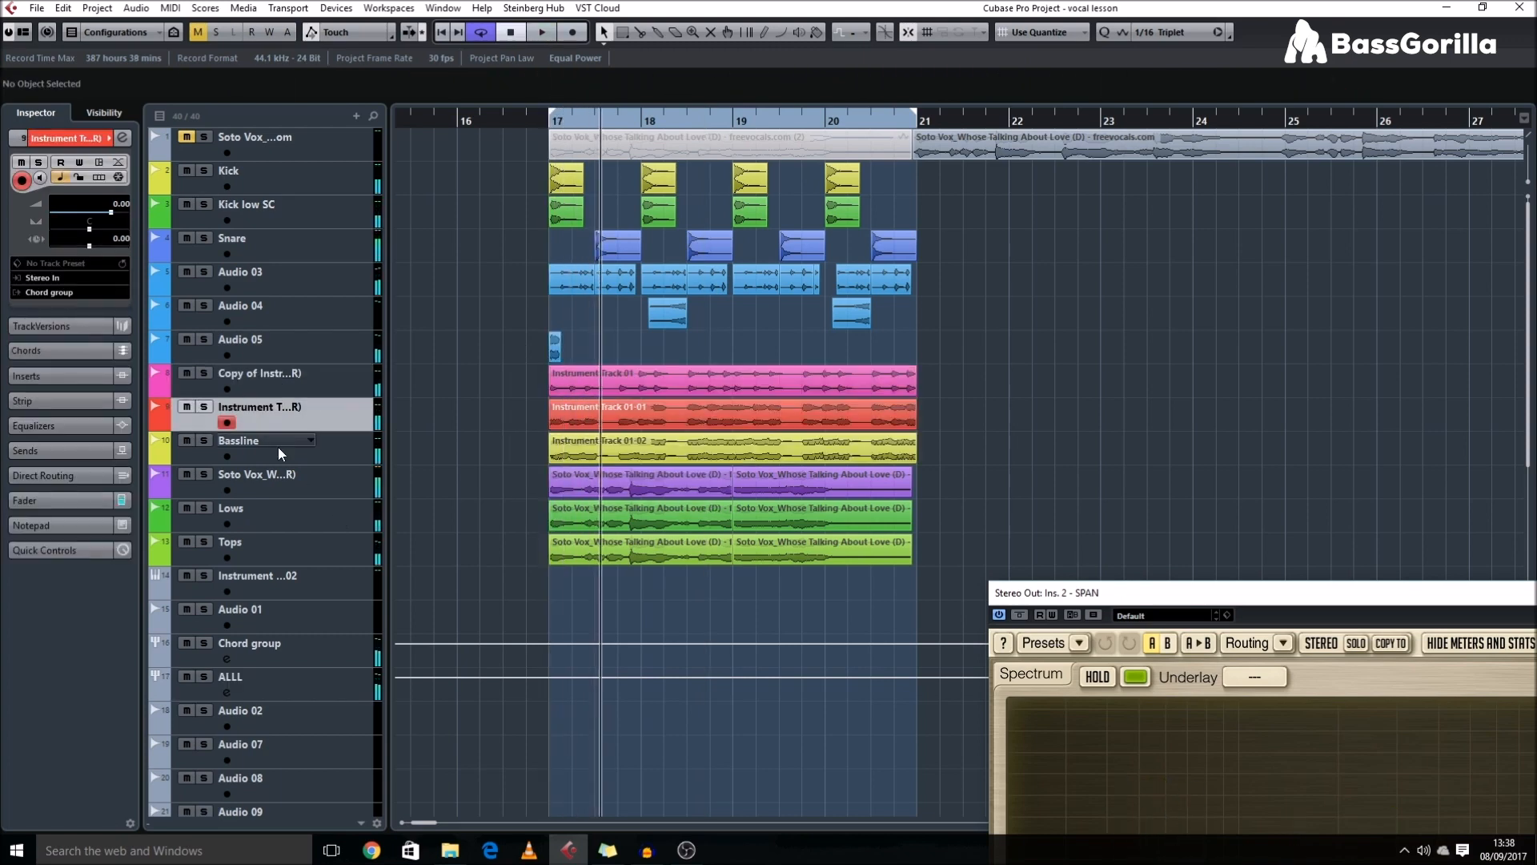
{"action": "left_click", "coordinate": [277, 447]}
{"action": "left_click", "coordinate": [48, 291]}
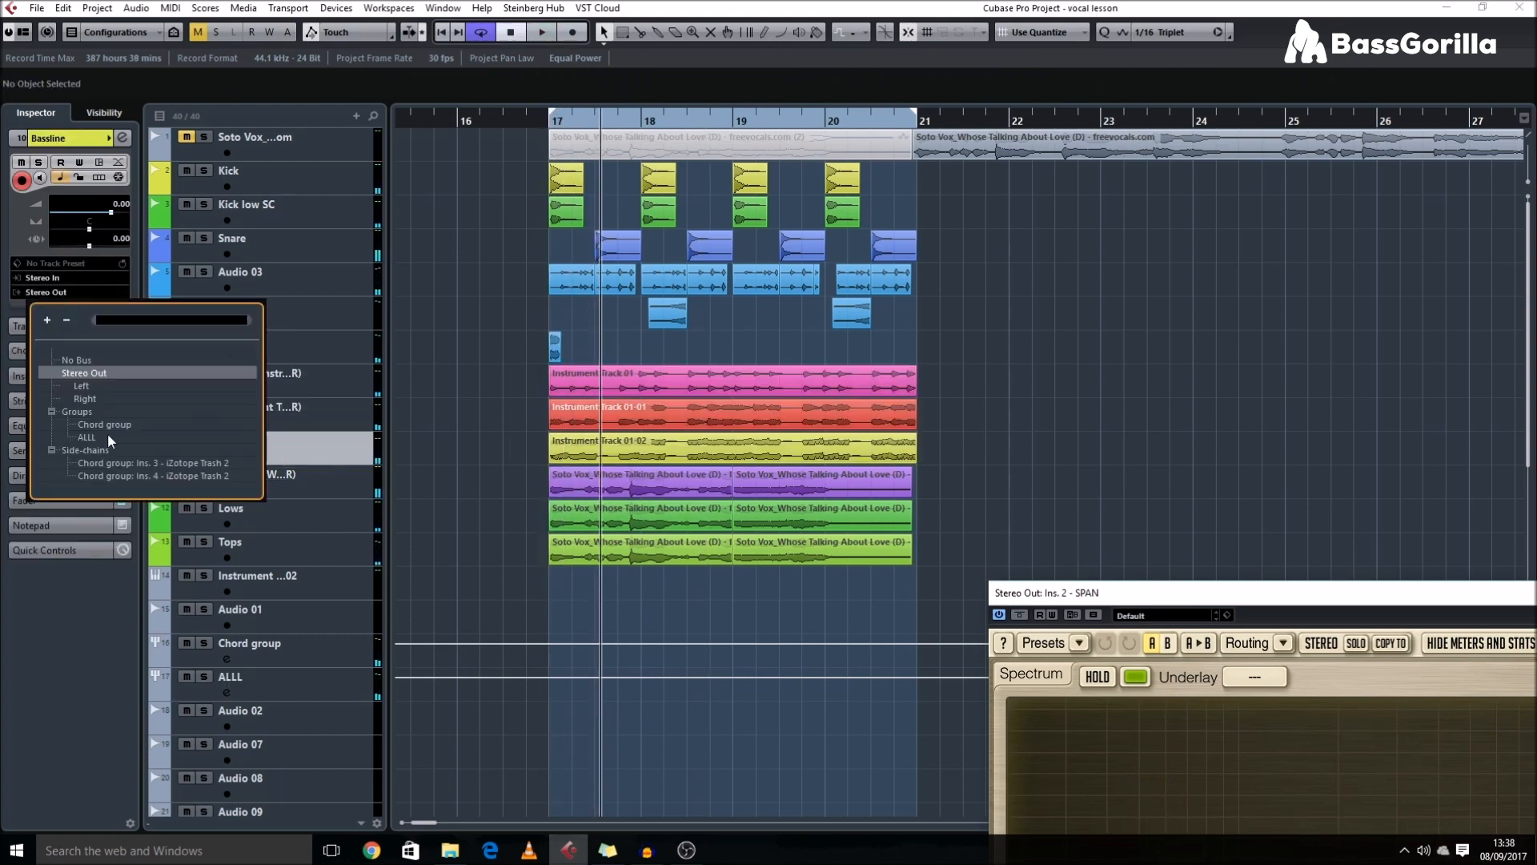
{"action": "left_click", "coordinate": [107, 437]}
- Route the Soto Vox track below Bassline to the ALLL group and check the output of Lows
{"action": "left_click", "coordinate": [271, 485]}
{"action": "left_click", "coordinate": [89, 294]}
{"action": "left_click", "coordinate": [132, 424]}
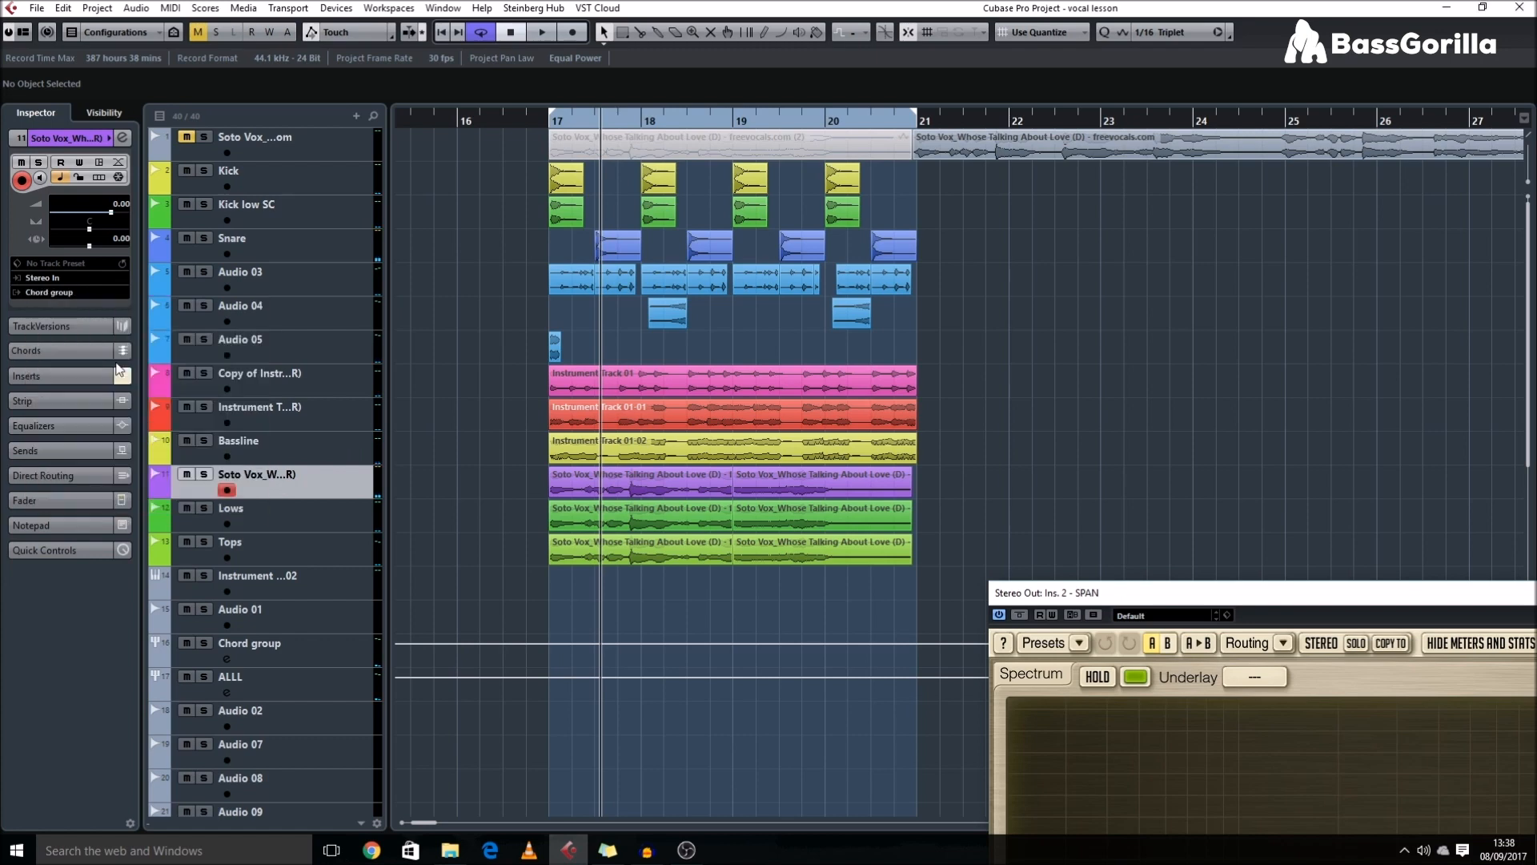
{"action": "left_click", "coordinate": [73, 294]}
{"action": "left_click", "coordinate": [108, 436]}
{"action": "left_click", "coordinate": [268, 512]}
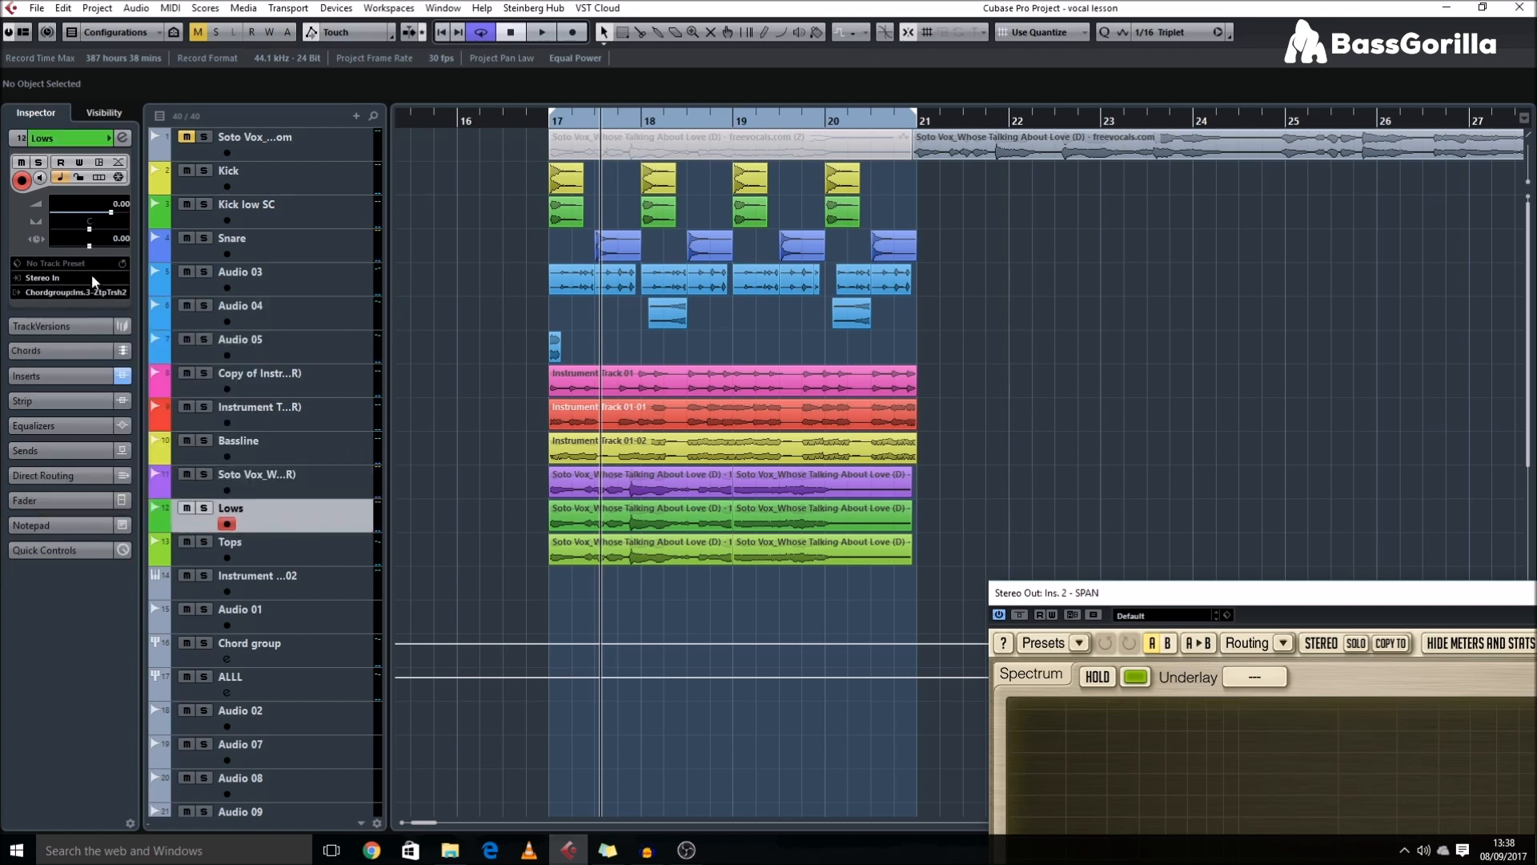
- Route the outputs of Audio 05, Audio 04 and Audio 03 to the ALLL group
{"action": "left_click", "coordinate": [298, 347]}
{"action": "left_click", "coordinate": [95, 295]}
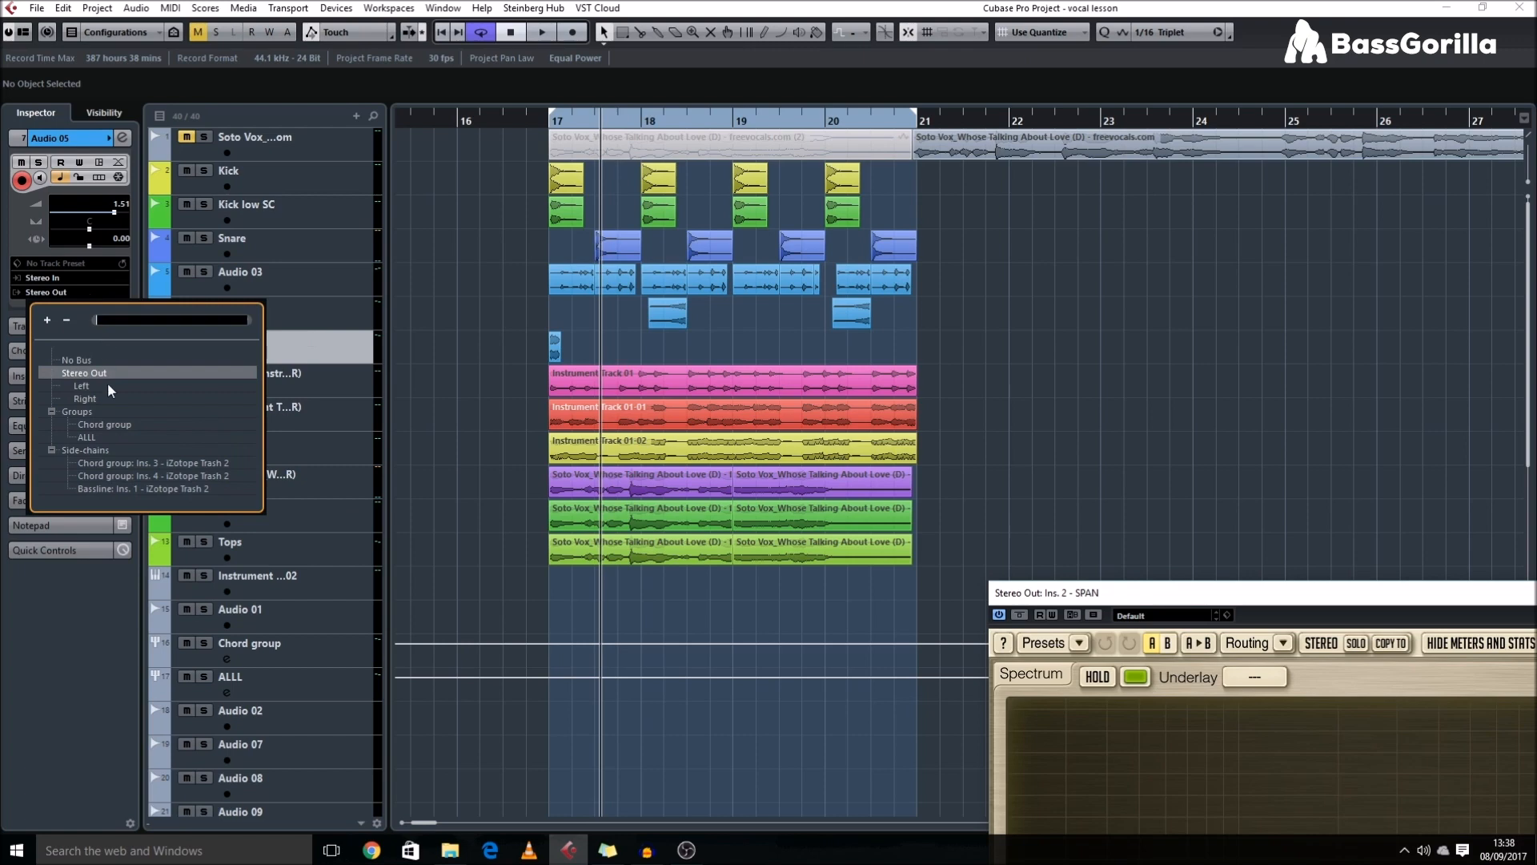
{"action": "left_click", "coordinate": [109, 436]}
{"action": "left_click", "coordinate": [89, 292]}
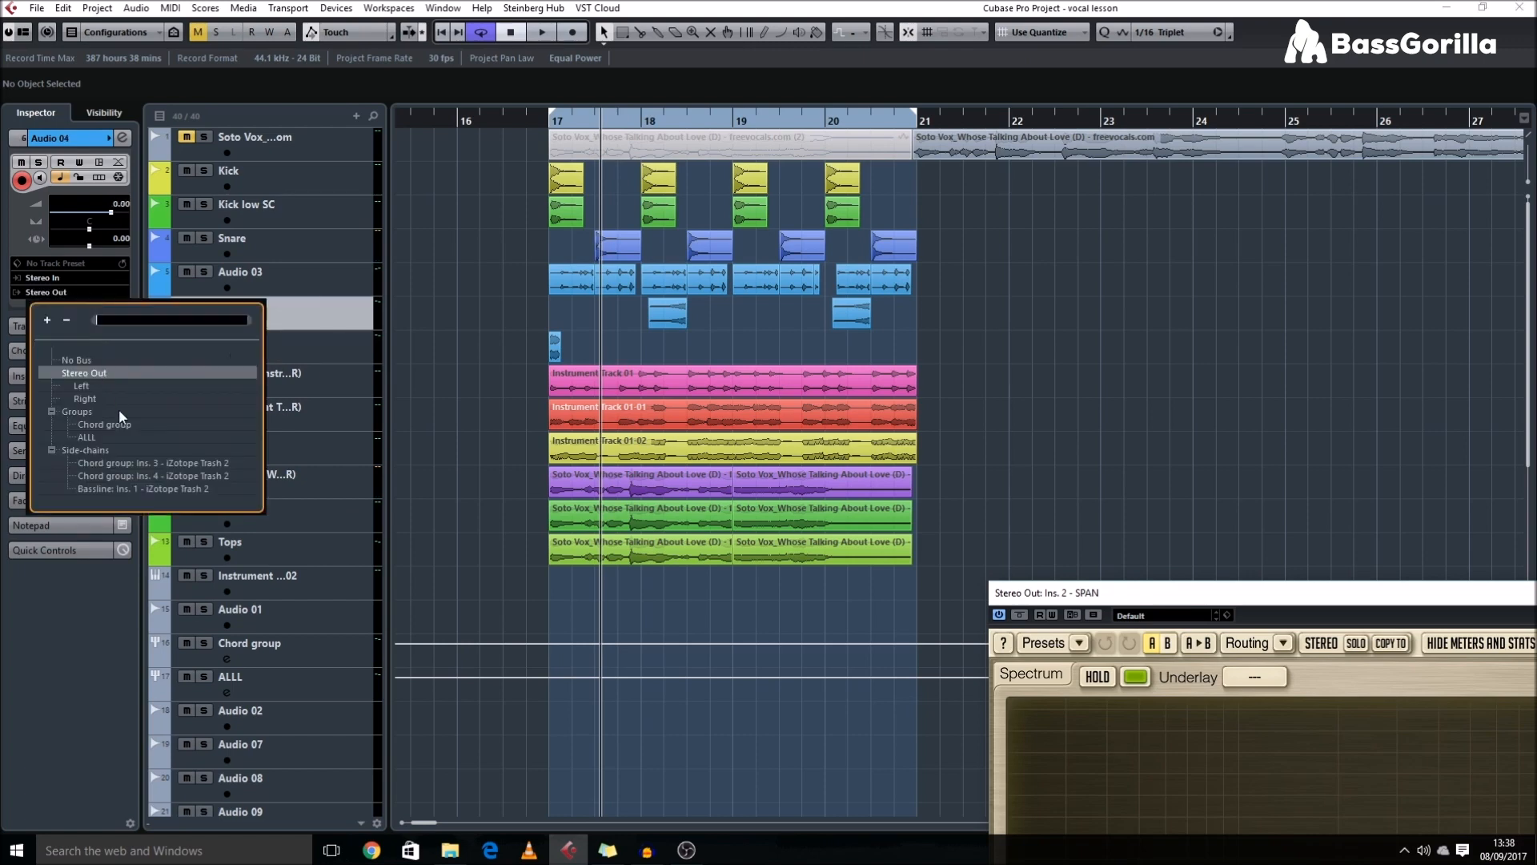
{"action": "left_click", "coordinate": [205, 415]}
{"action": "left_click", "coordinate": [95, 290]}
{"action": "left_click", "coordinate": [97, 437]}
- Check the output of Kick low SC and route the Kick track's output to the ALLL group
{"action": "left_click", "coordinate": [160, 261]}
{"action": "left_click", "coordinate": [278, 212]}
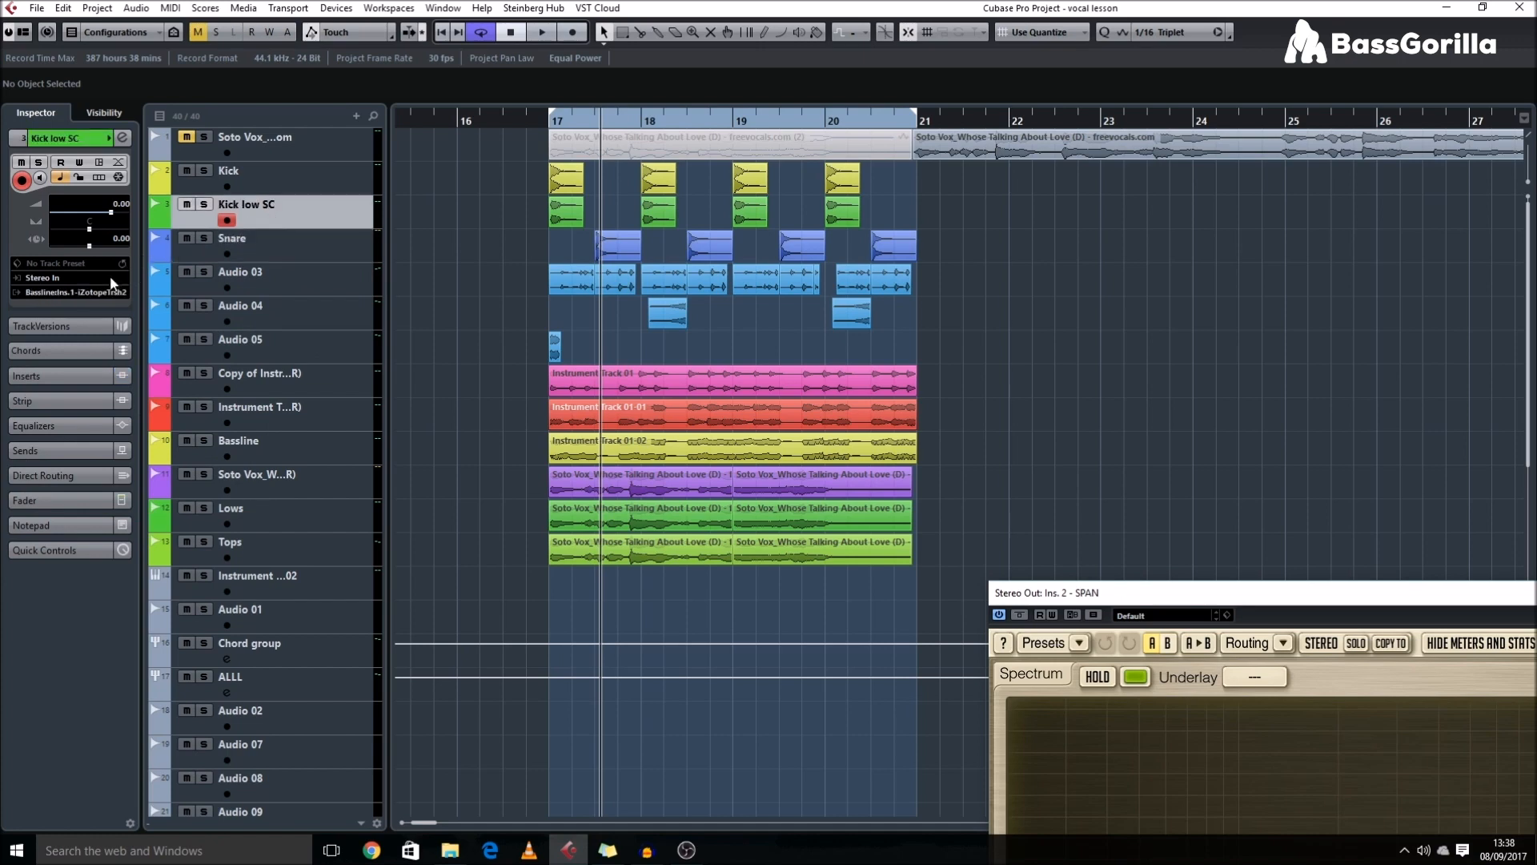
{"action": "left_click", "coordinate": [295, 187]}
{"action": "right_click", "coordinate": [310, 505]}
{"action": "left_click", "coordinate": [306, 188]}
{"action": "left_click", "coordinate": [300, 184]}
{"action": "left_click", "coordinate": [53, 293]}
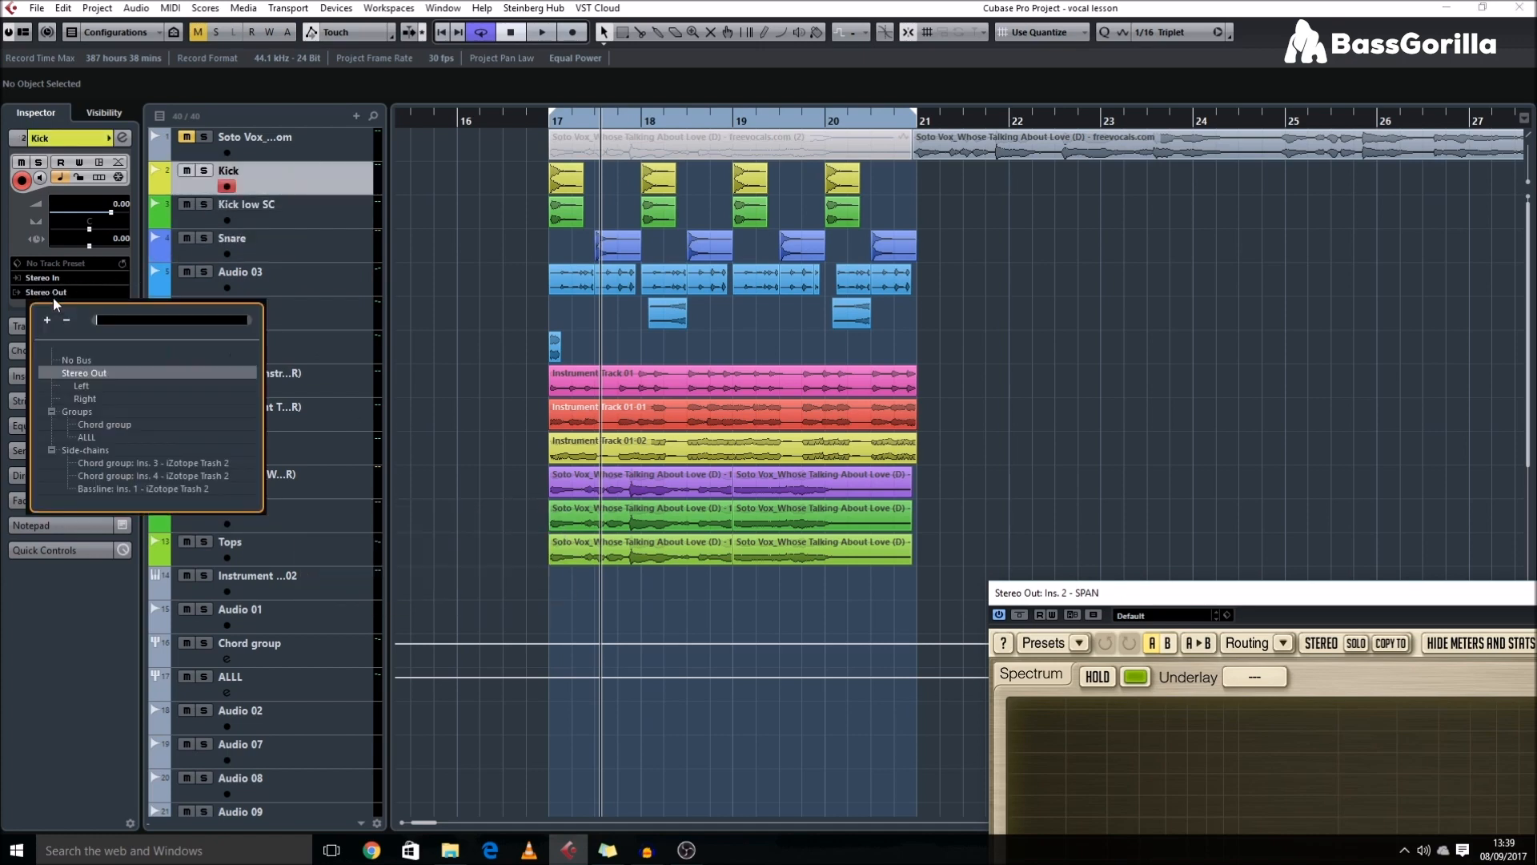
{"action": "left_click", "coordinate": [87, 436]}
- Play the loop with the ALLL group's volume at -∞ and inspect tracks that may bypass the group
{"action": "key", "text": "space"}
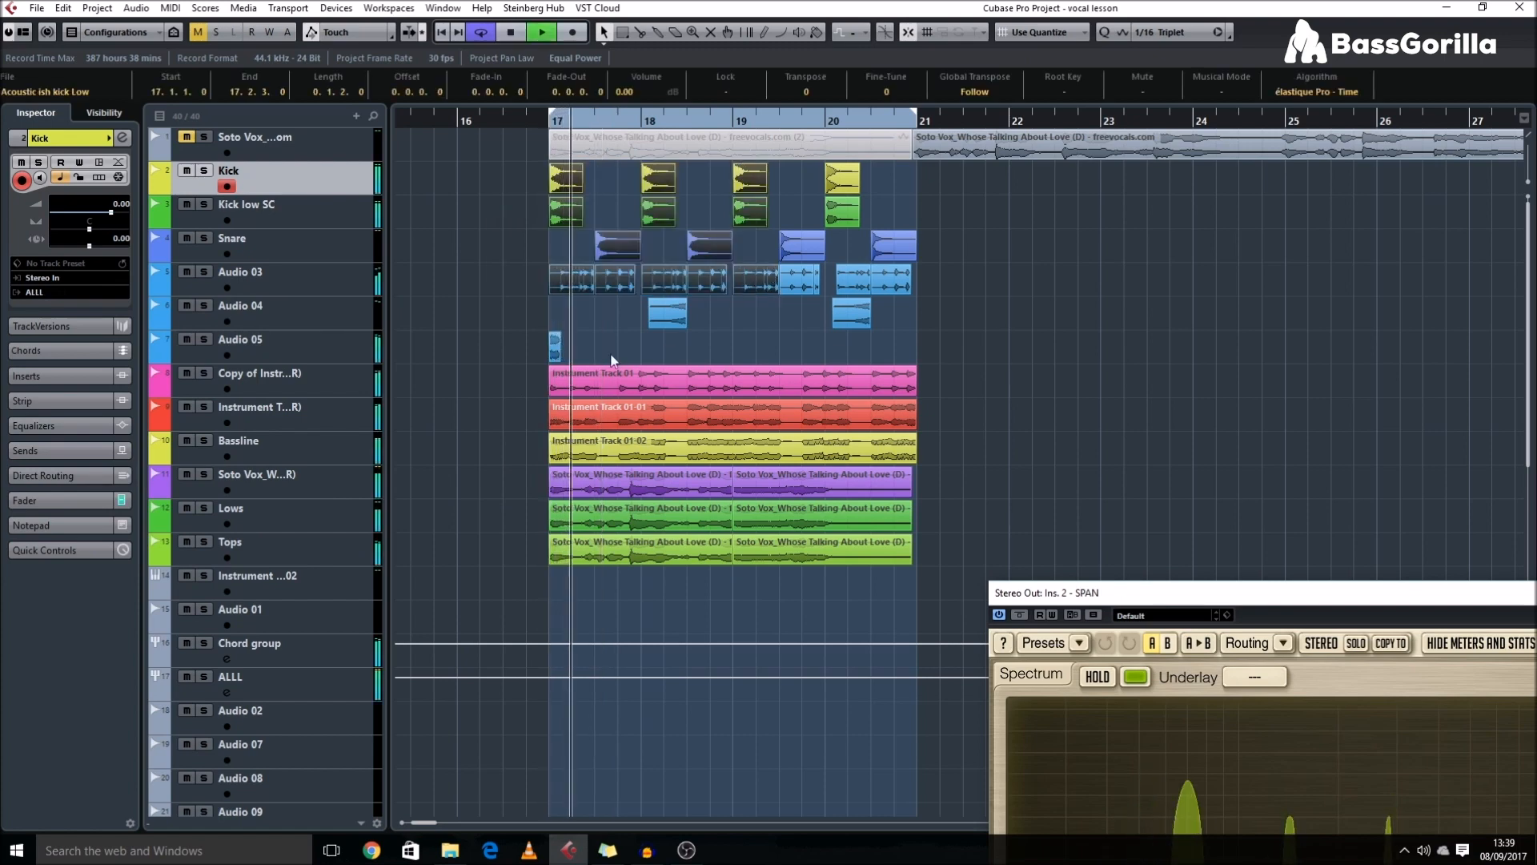
{"action": "left_click", "coordinate": [233, 675]}
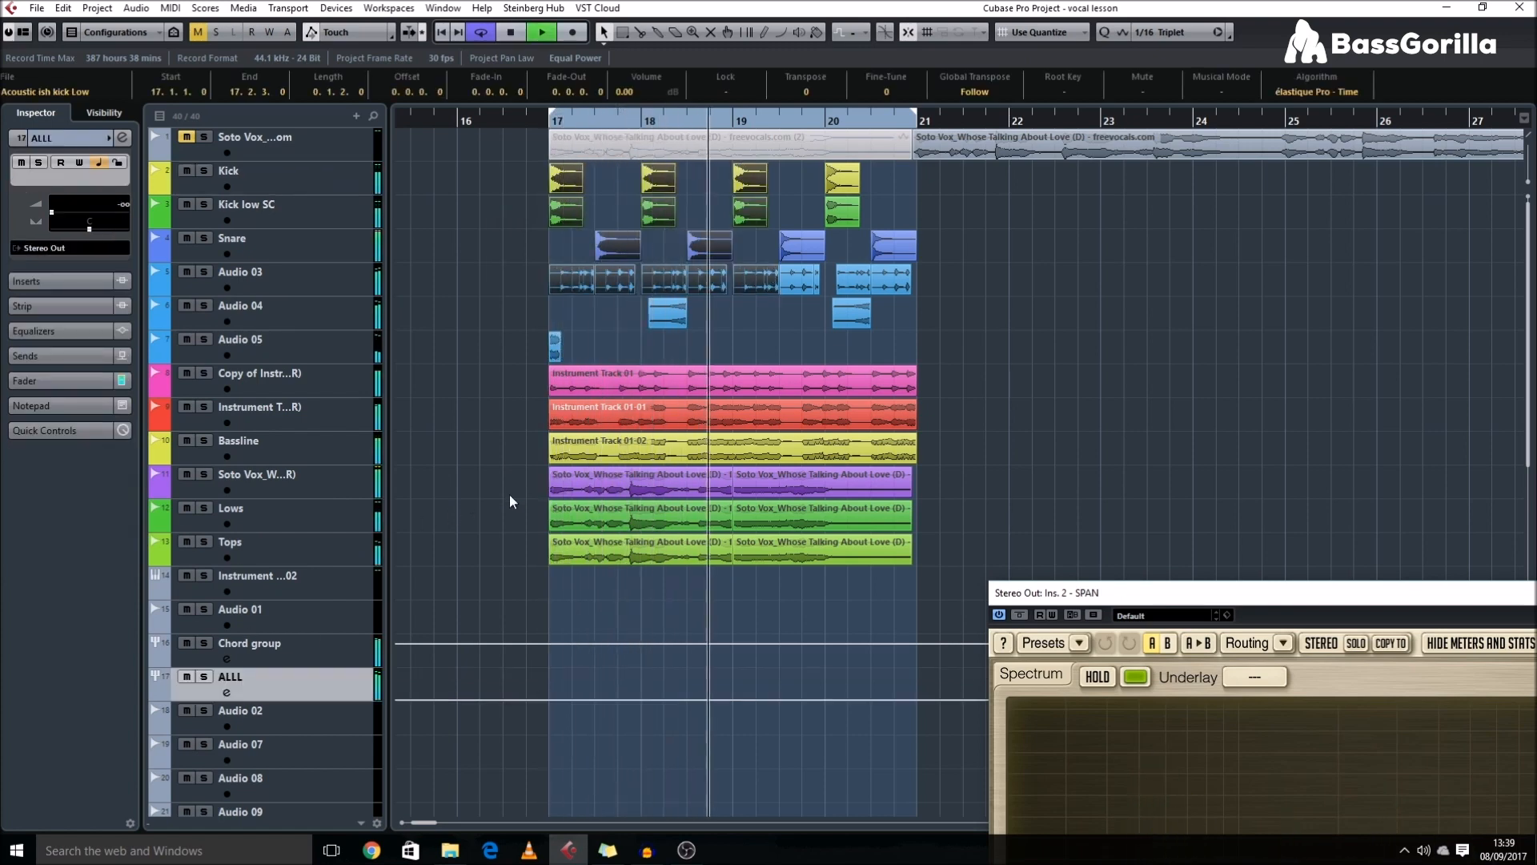
{"action": "right_click", "coordinate": [309, 513]}
{"action": "left_click", "coordinate": [294, 519]}
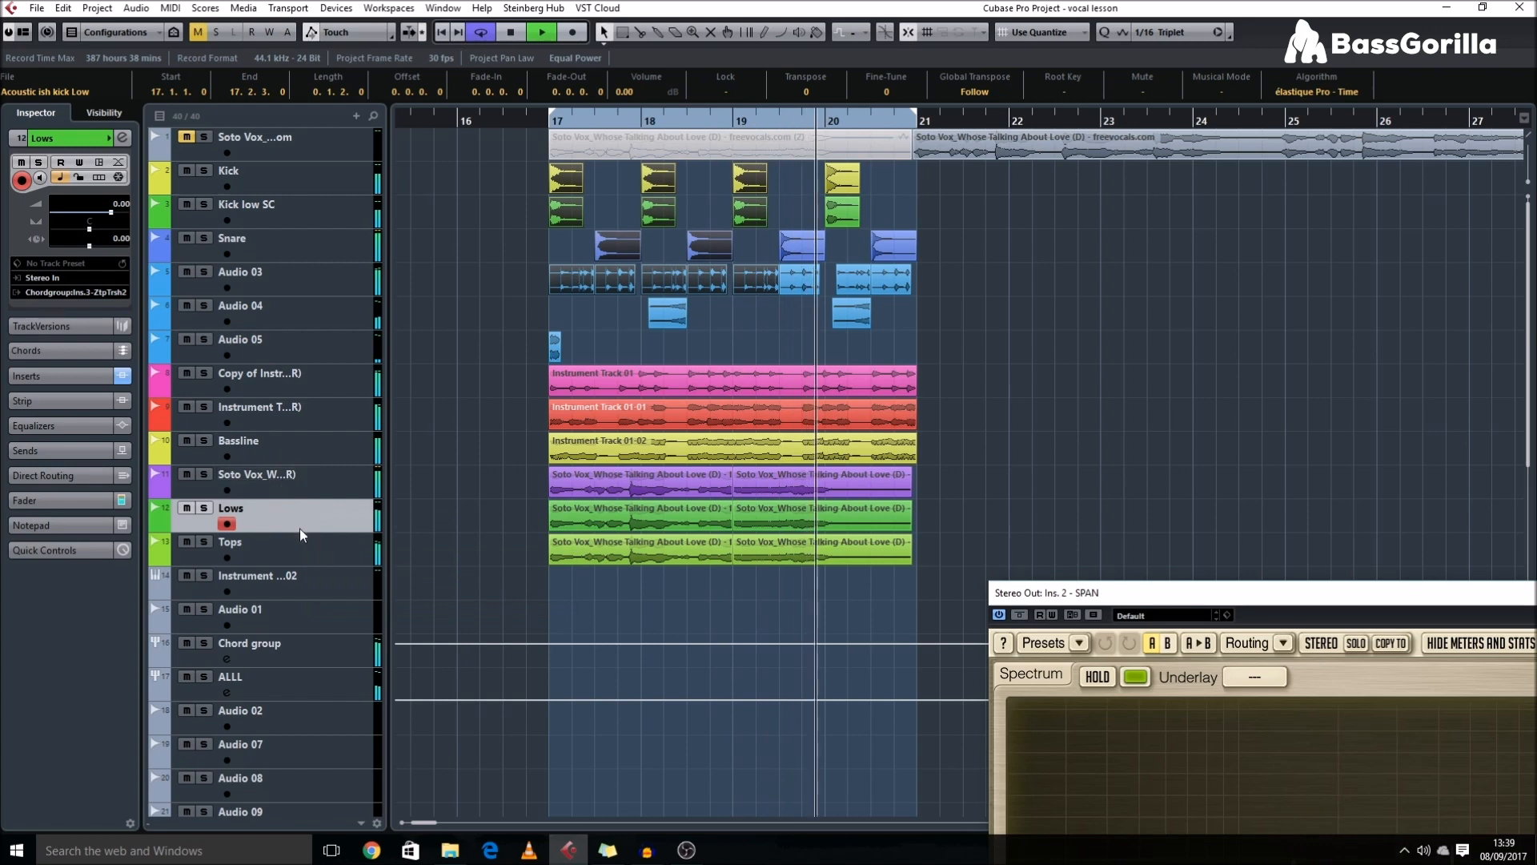
{"action": "left_click", "coordinate": [286, 555]}
{"action": "left_click", "coordinate": [285, 527]}
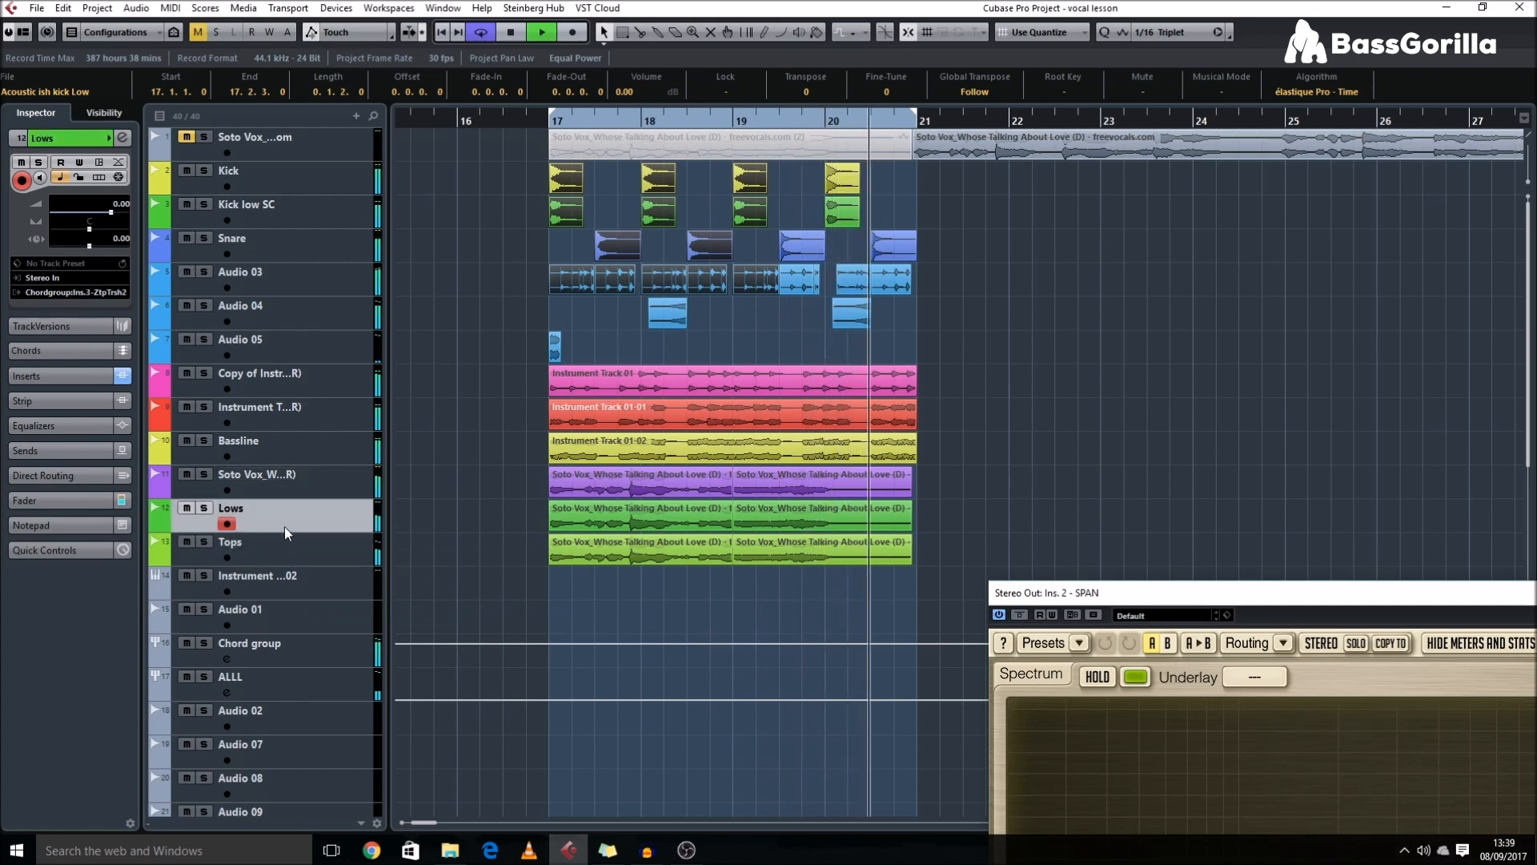
{"action": "left_click", "coordinate": [290, 482]}
- Solo Tops, Soto Vox and Lows in turn during playback to find unrouted signal, and stop playback
{"action": "left_click", "coordinate": [204, 542]}
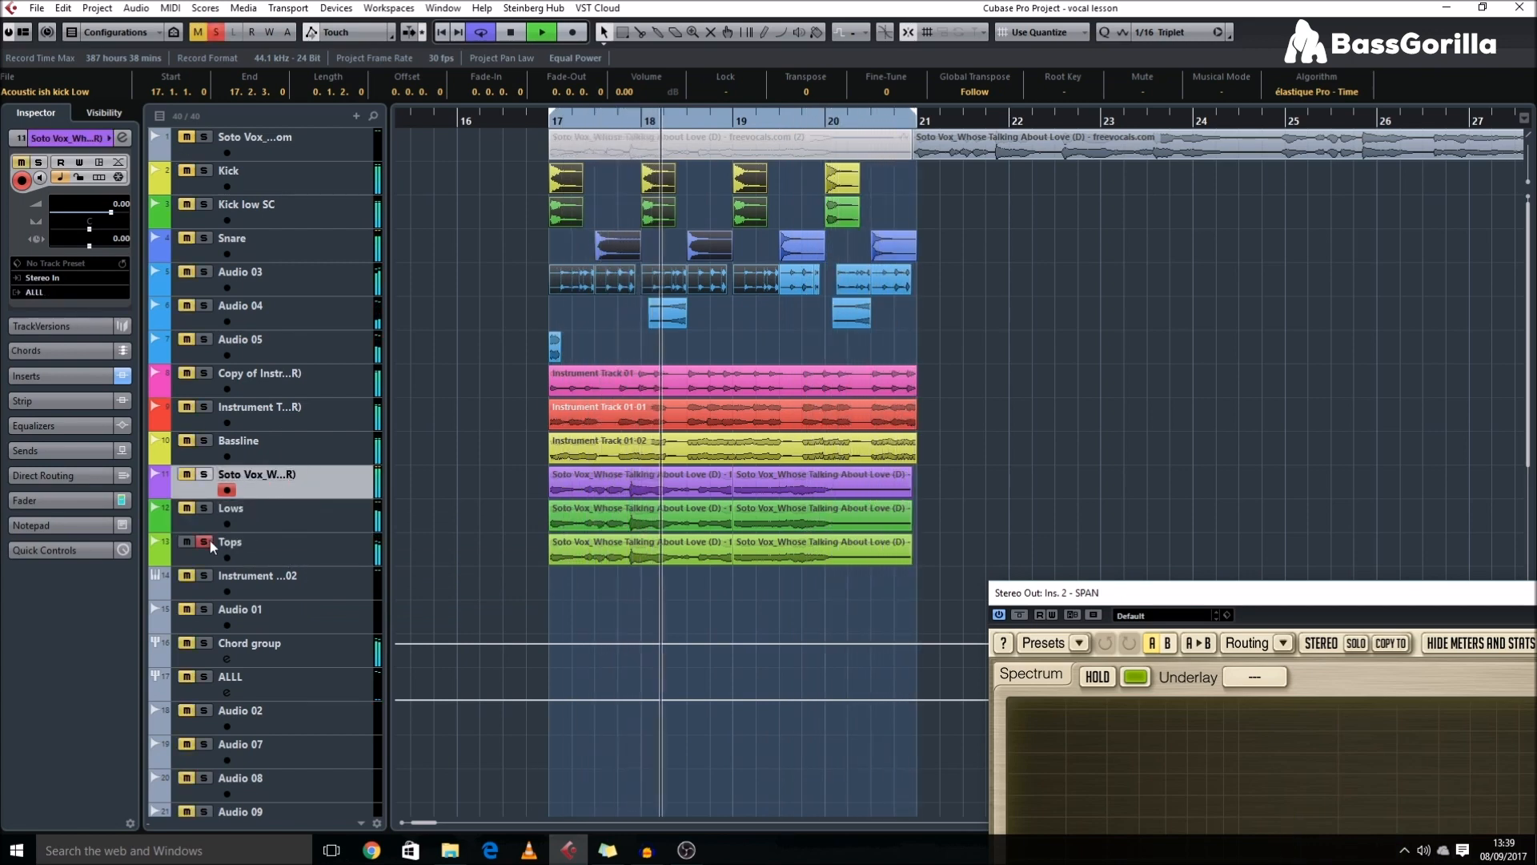
{"action": "left_click", "coordinate": [204, 542]}
{"action": "left_click", "coordinate": [204, 475]}
{"action": "left_click", "coordinate": [206, 507]}
{"action": "left_click", "coordinate": [206, 508]}
{"action": "left_click", "coordinate": [205, 475]}
{"action": "key", "text": "space"}
- Move the two Copy of Soto Vox tracks from the end of the track list to directly below Tops
{"action": "scroll", "coordinate": [490, 515], "scroll_direction": "down", "scroll_amount": 10}
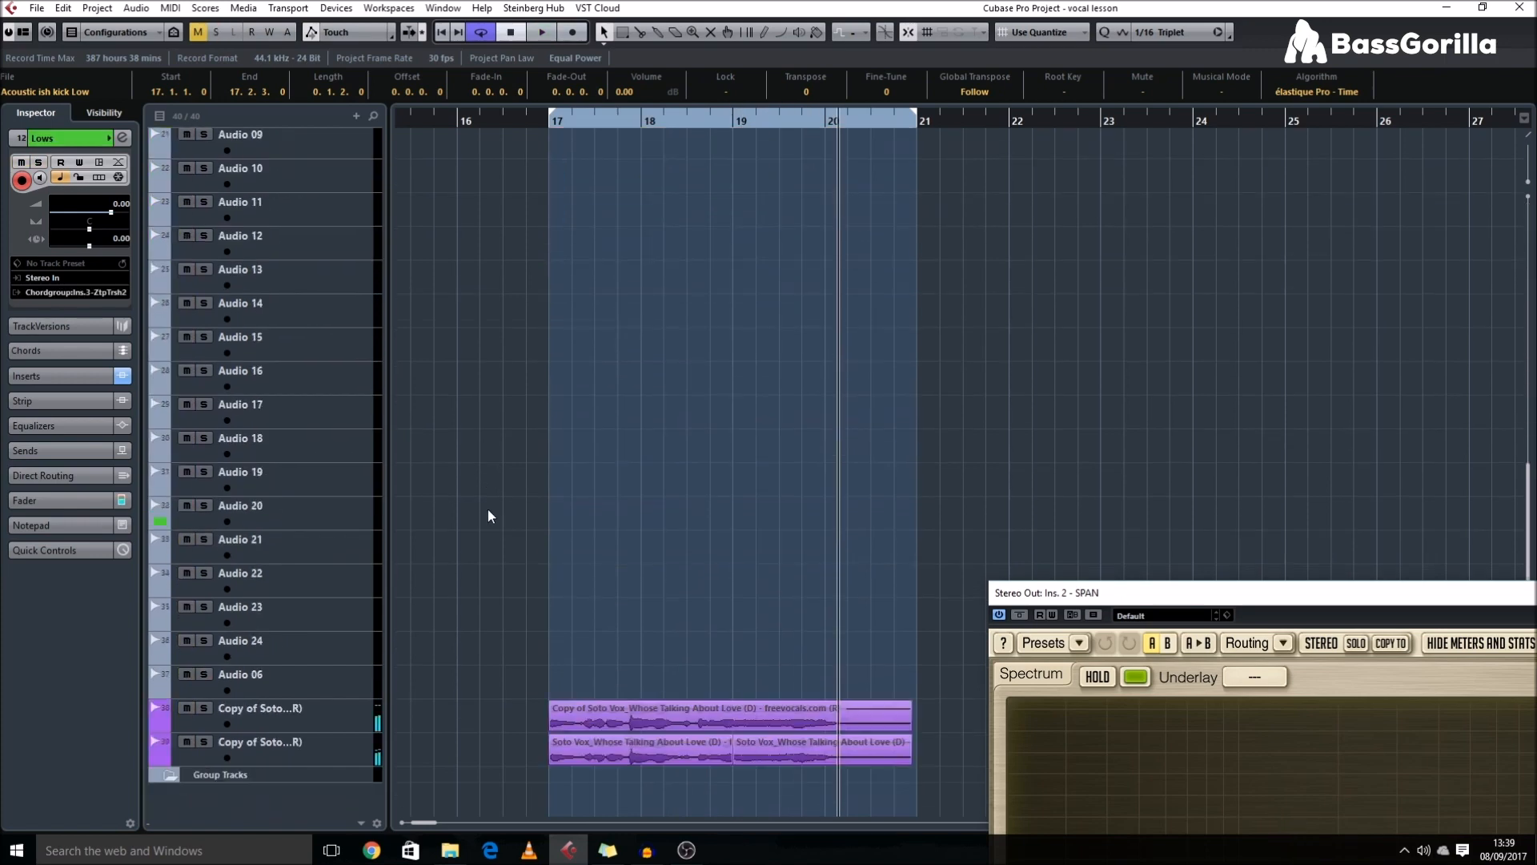
{"action": "left_click", "coordinate": [253, 709]}
{"action": "left_click_drag", "start_coordinate": [276, 155], "coordinate": [305, 427]}
- Route both Copy of Soto Vox tracks to the ALLL group and select the ALLL track
{"action": "left_click", "coordinate": [41, 291]}
{"action": "left_click", "coordinate": [93, 434]}
{"action": "left_click", "coordinate": [272, 426]}
{"action": "left_click", "coordinate": [271, 458]}
{"action": "left_click", "coordinate": [48, 292]}
{"action": "left_click", "coordinate": [95, 434]}
{"action": "left_click", "coordinate": [298, 594]}
- Play the loop from its start with ALLL silenced, and set the ALLL group's volume back to 0
{"action": "left_click_drag", "start_coordinate": [511, 369], "coordinate": [566, 610]}
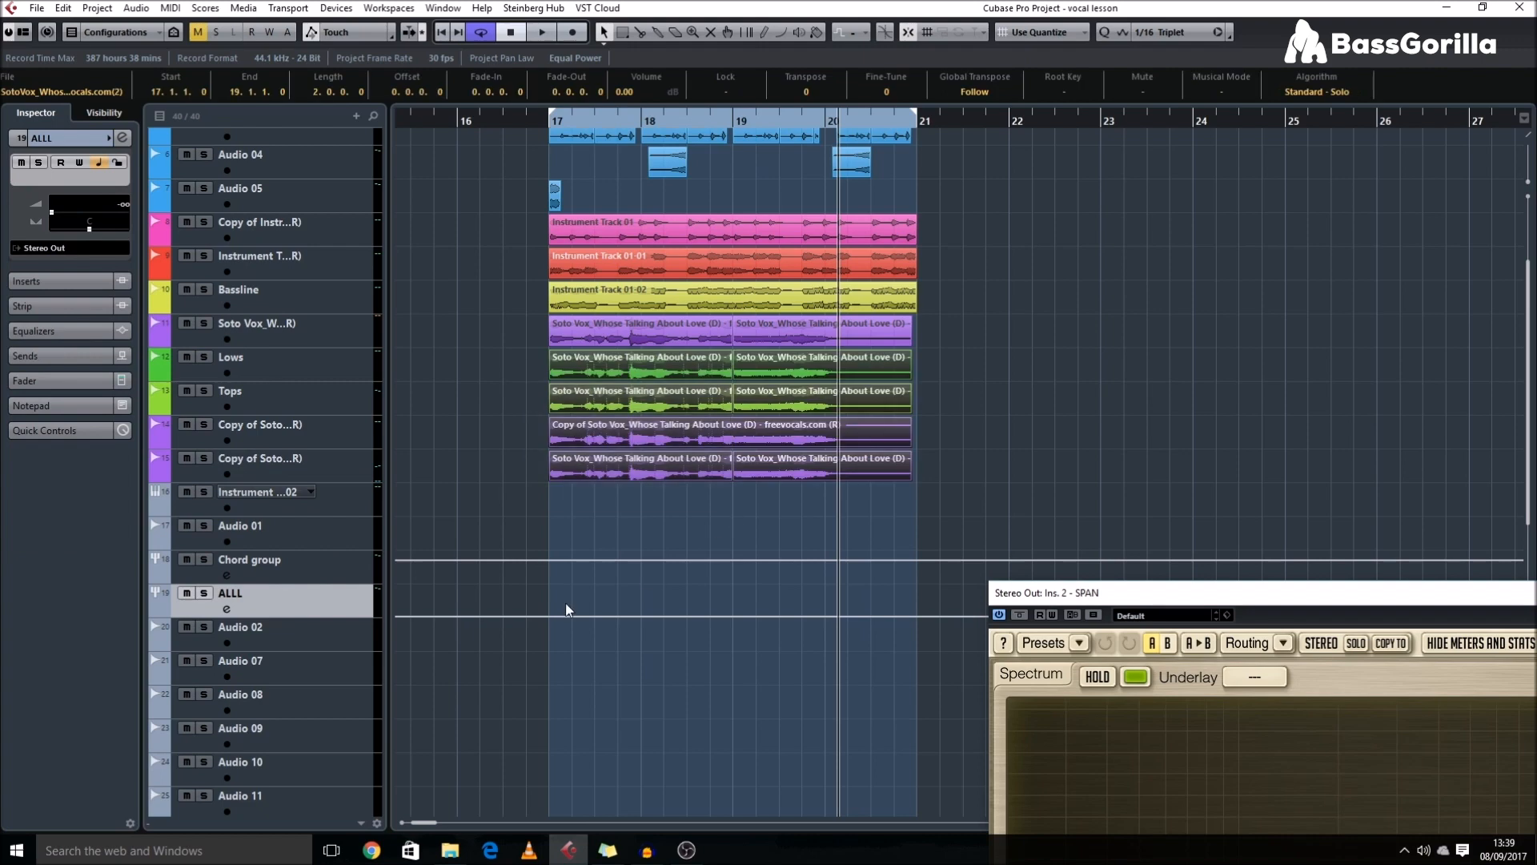
{"action": "left_click_drag", "start_coordinate": [494, 279], "coordinate": [685, 465]}
{"action": "scroll", "coordinate": [632, 428], "scroll_direction": "up", "scroll_amount": 3}
{"action": "key", "text": "KP_1"}
{"action": "key", "text": "space"}
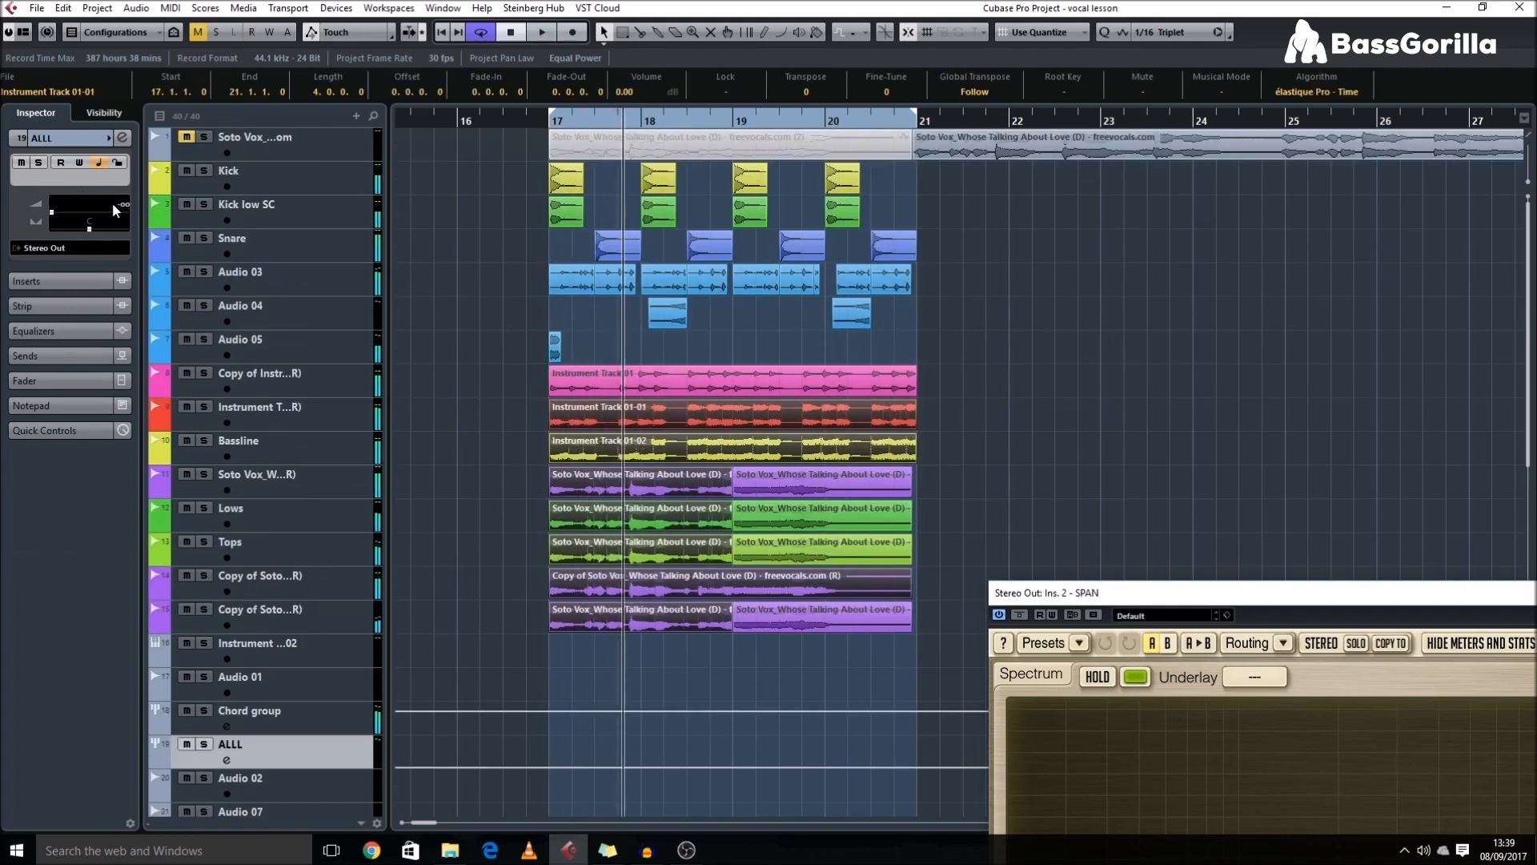
{"action": "type", "text": "0"}
{"action": "key", "text": "Return"}
- Insert iZotope Trash 2 in the second insert slot of the ALLL group
{"action": "left_click", "coordinate": [119, 138]}
{"action": "left_click", "coordinate": [314, 410]}
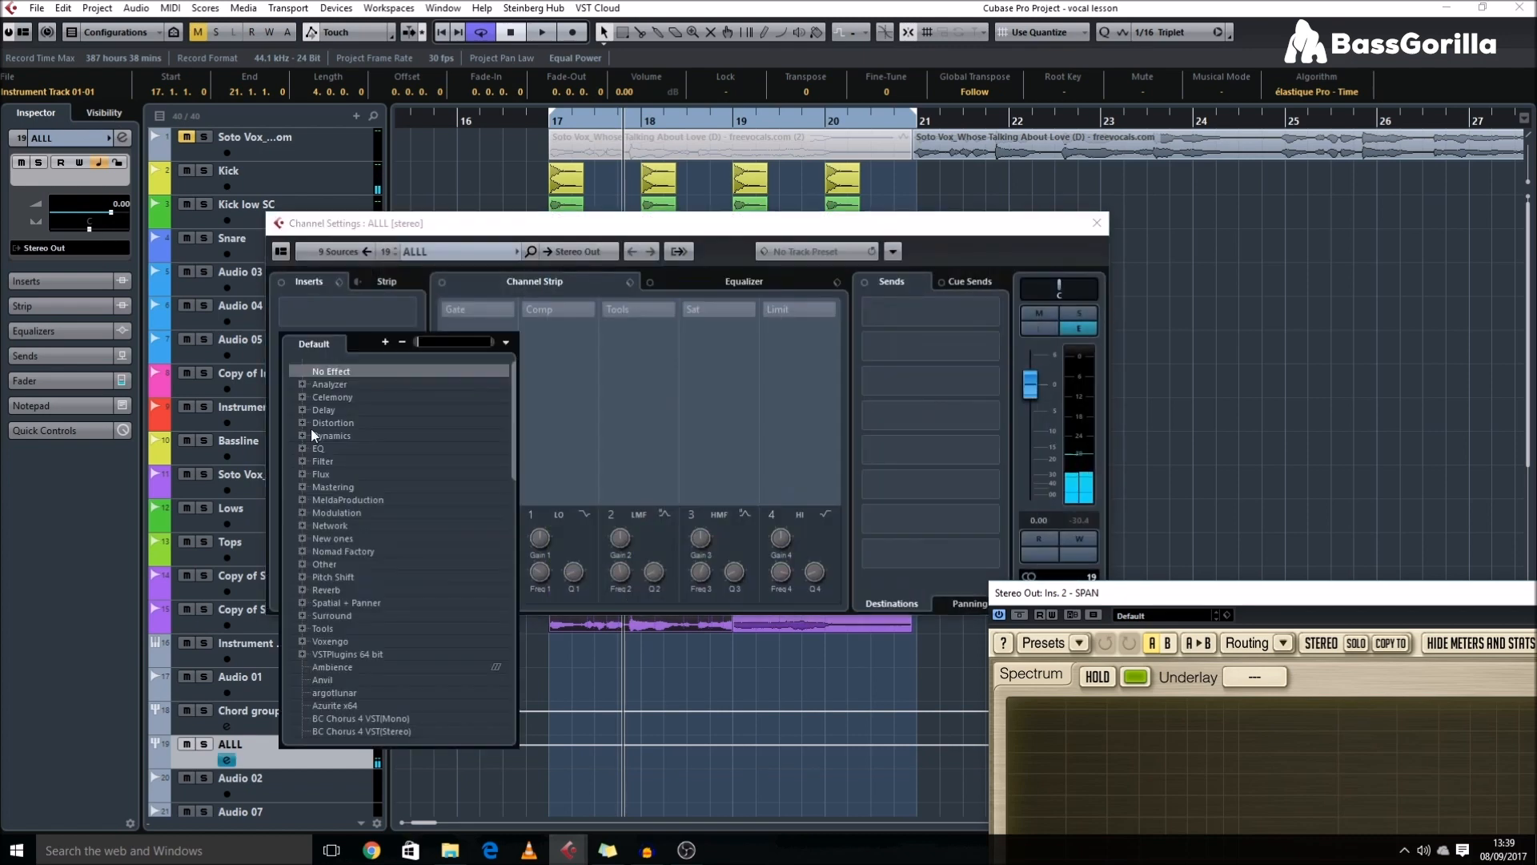
{"action": "left_click", "coordinate": [303, 423]}
{"action": "double_click", "coordinate": [397, 537]}
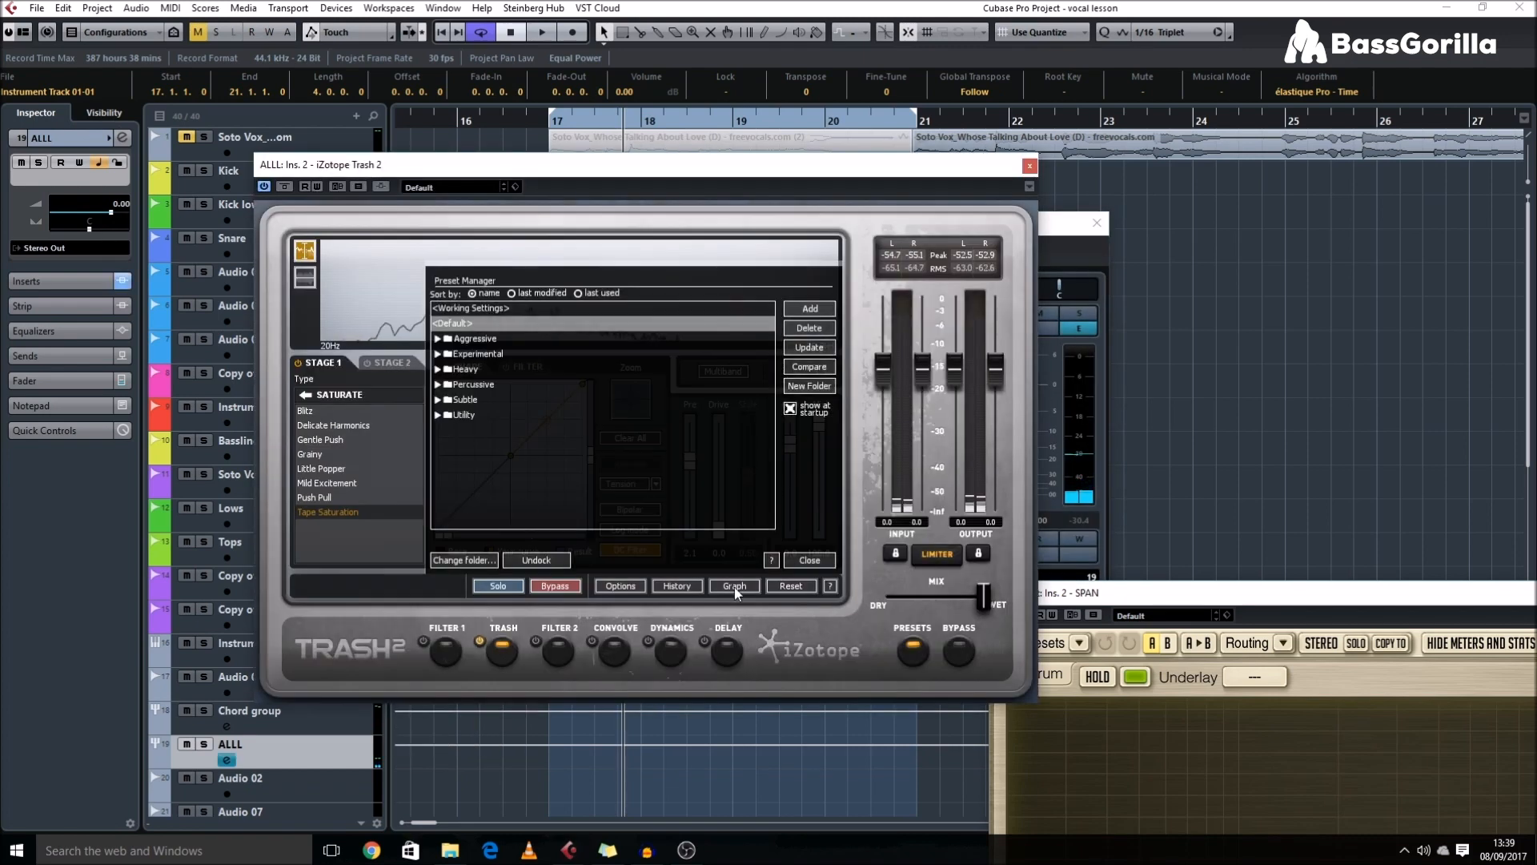
- In Trash 2's Filter 1, give the 400 Hz node sidechained envelope modulation: -13.3 dB threshold, 10.0 attack and release, -14.1 dB target
{"action": "left_click", "coordinate": [794, 562]}
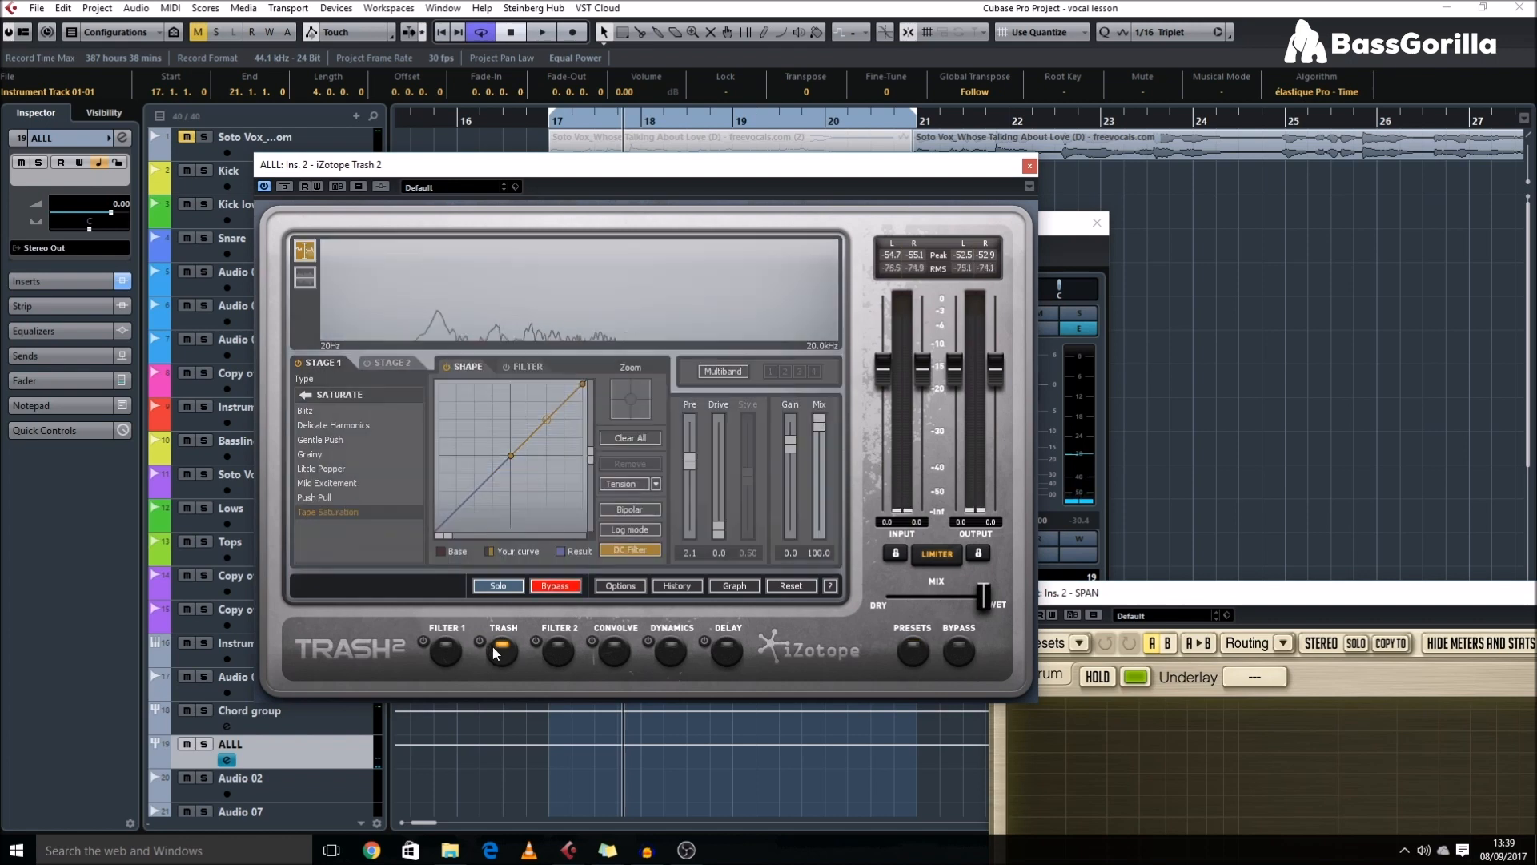
{"action": "left_click", "coordinate": [447, 651]}
{"action": "left_click", "coordinate": [424, 641]}
{"action": "left_click", "coordinate": [400, 311]}
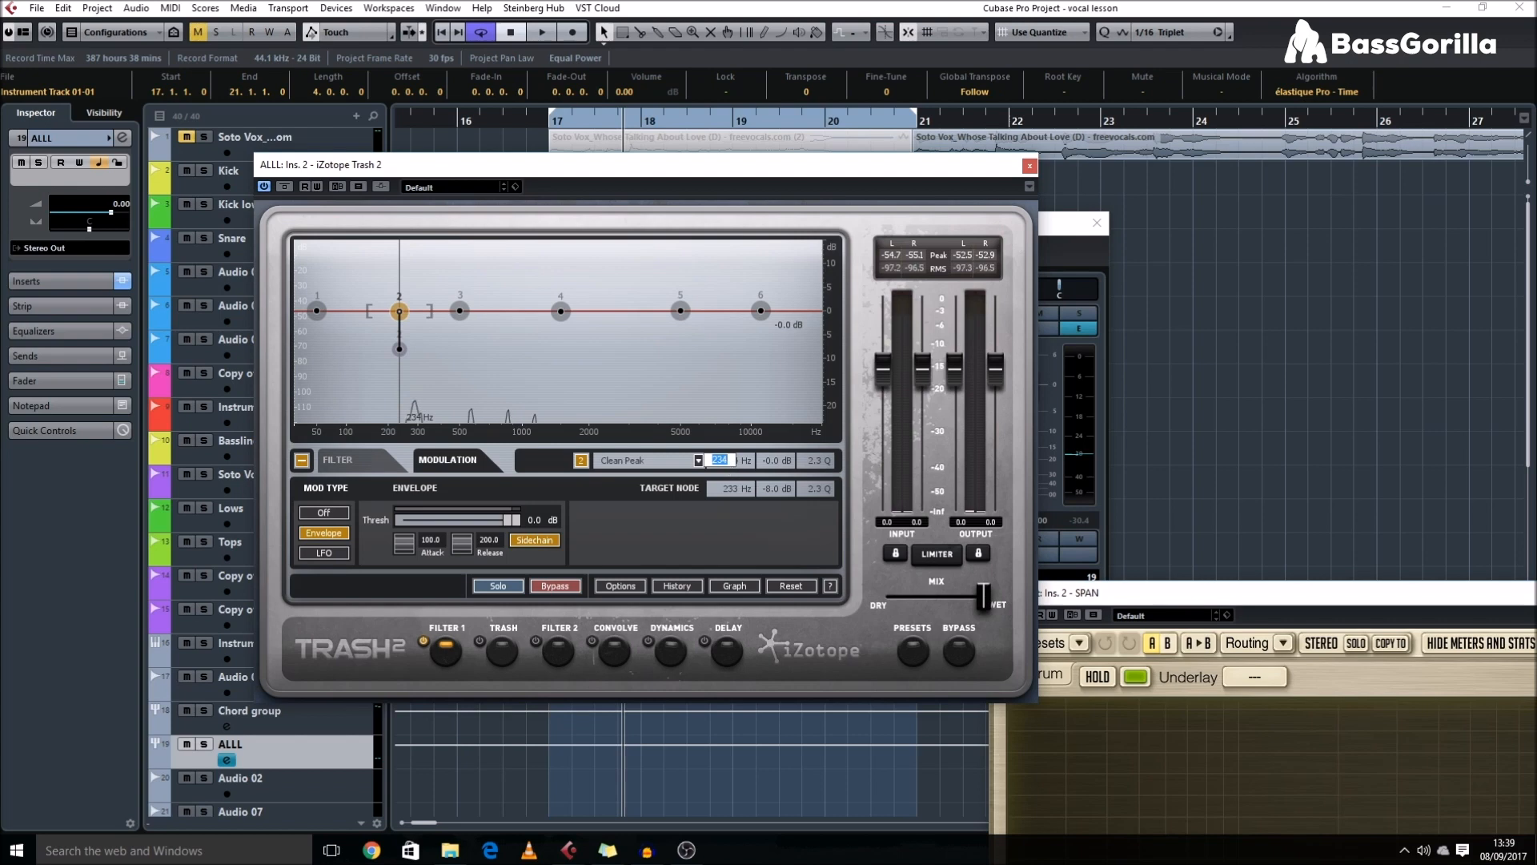
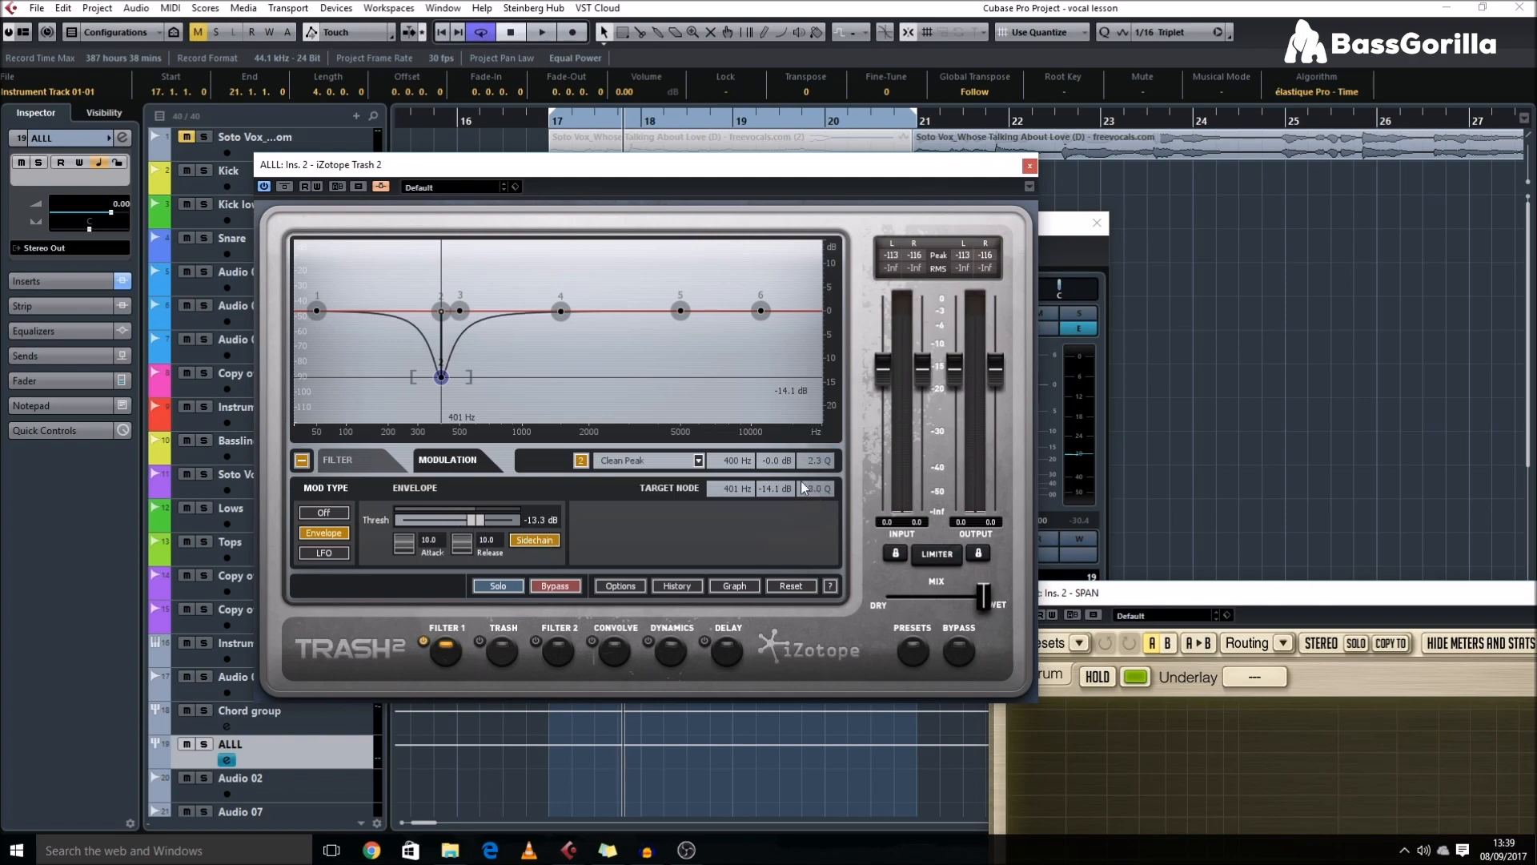
- Move the Trash 2 window clear of the tracks, duplicate the Snare track and solo the copy
{"action": "left_click_drag", "start_coordinate": [372, 164], "coordinate": [944, 476]}
{"action": "left_click", "coordinate": [248, 251]}
{"action": "key", "text": "ctrl+d"}
{"action": "left_click", "coordinate": [205, 271]}
- Insert FabFilter Pro-Q on Copy of Snare, add a 48 dB/oct low cut around 250 Hz and remove the bell band
{"action": "left_click", "coordinate": [125, 138]}
{"action": "left_click", "coordinate": [320, 354]}
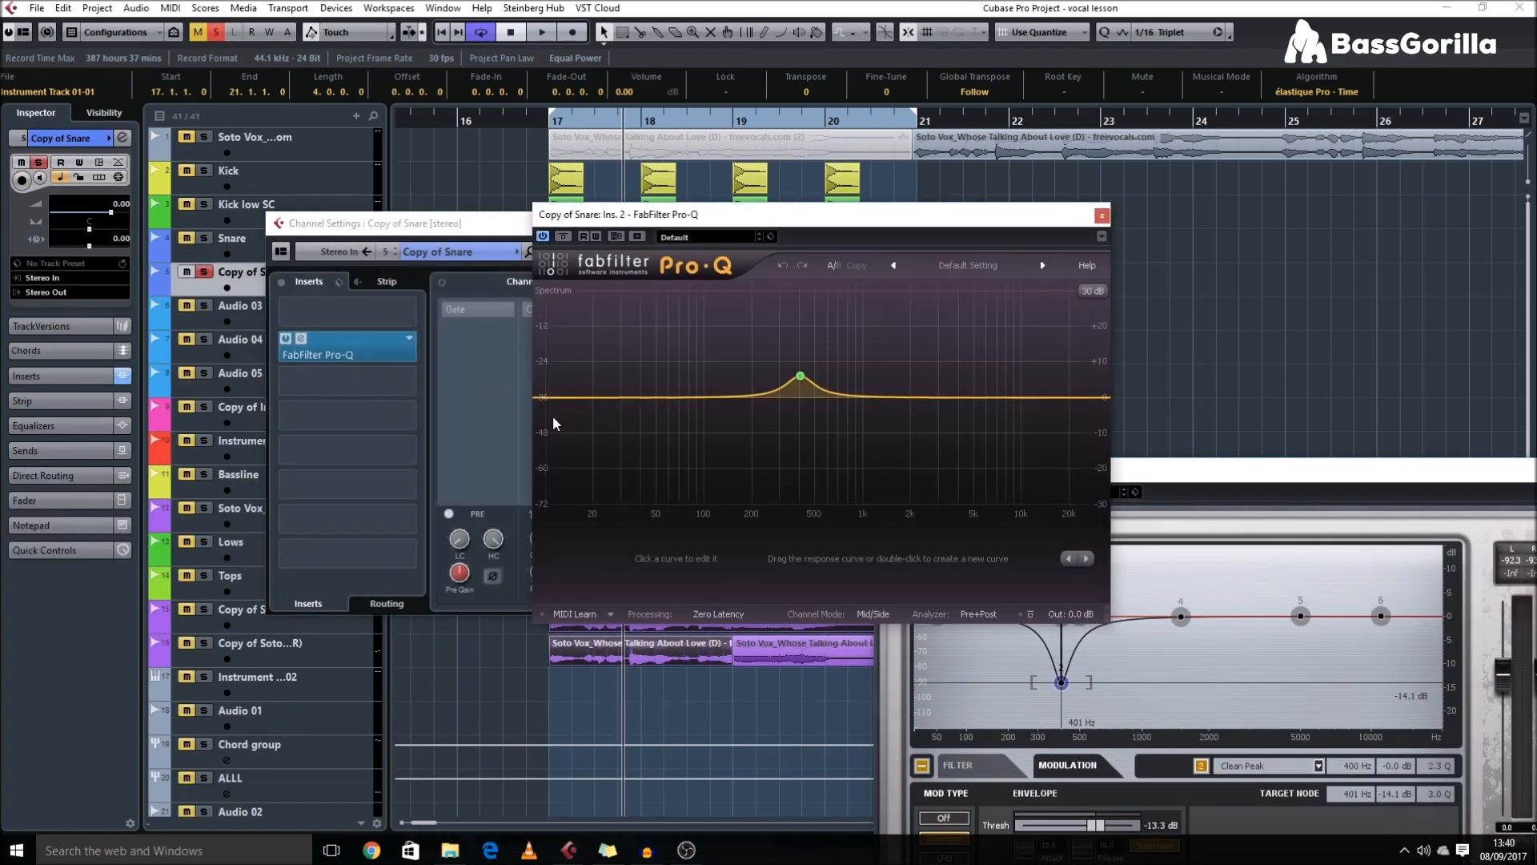
{"action": "left_click_drag", "start_coordinate": [535, 399], "coordinate": [770, 394]}
{"action": "left_click", "coordinate": [675, 579]}
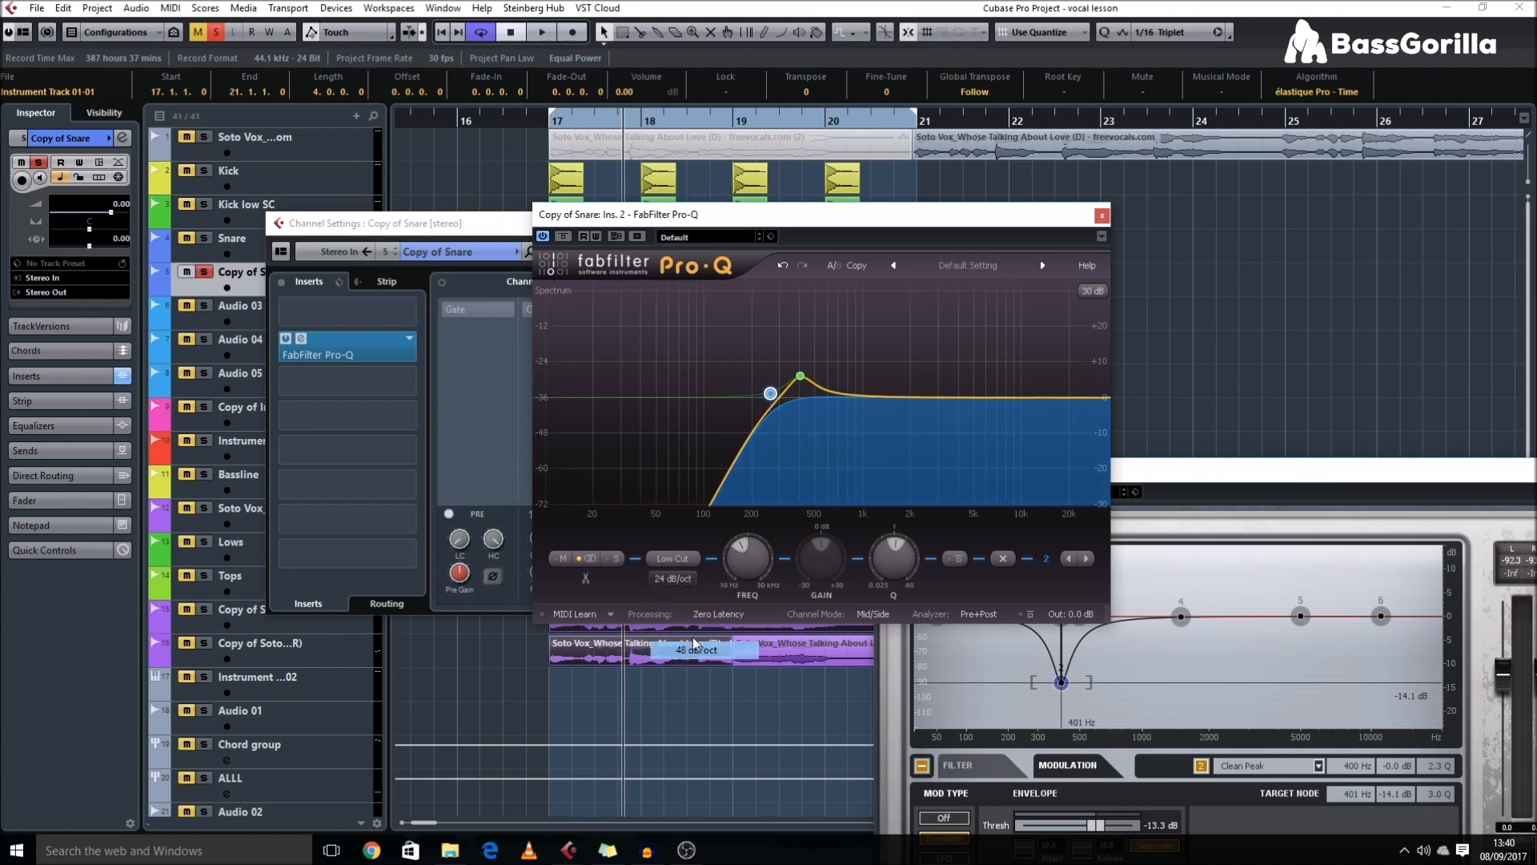
{"action": "left_click", "coordinate": [698, 649]}
{"action": "left_click", "coordinate": [1003, 558]}
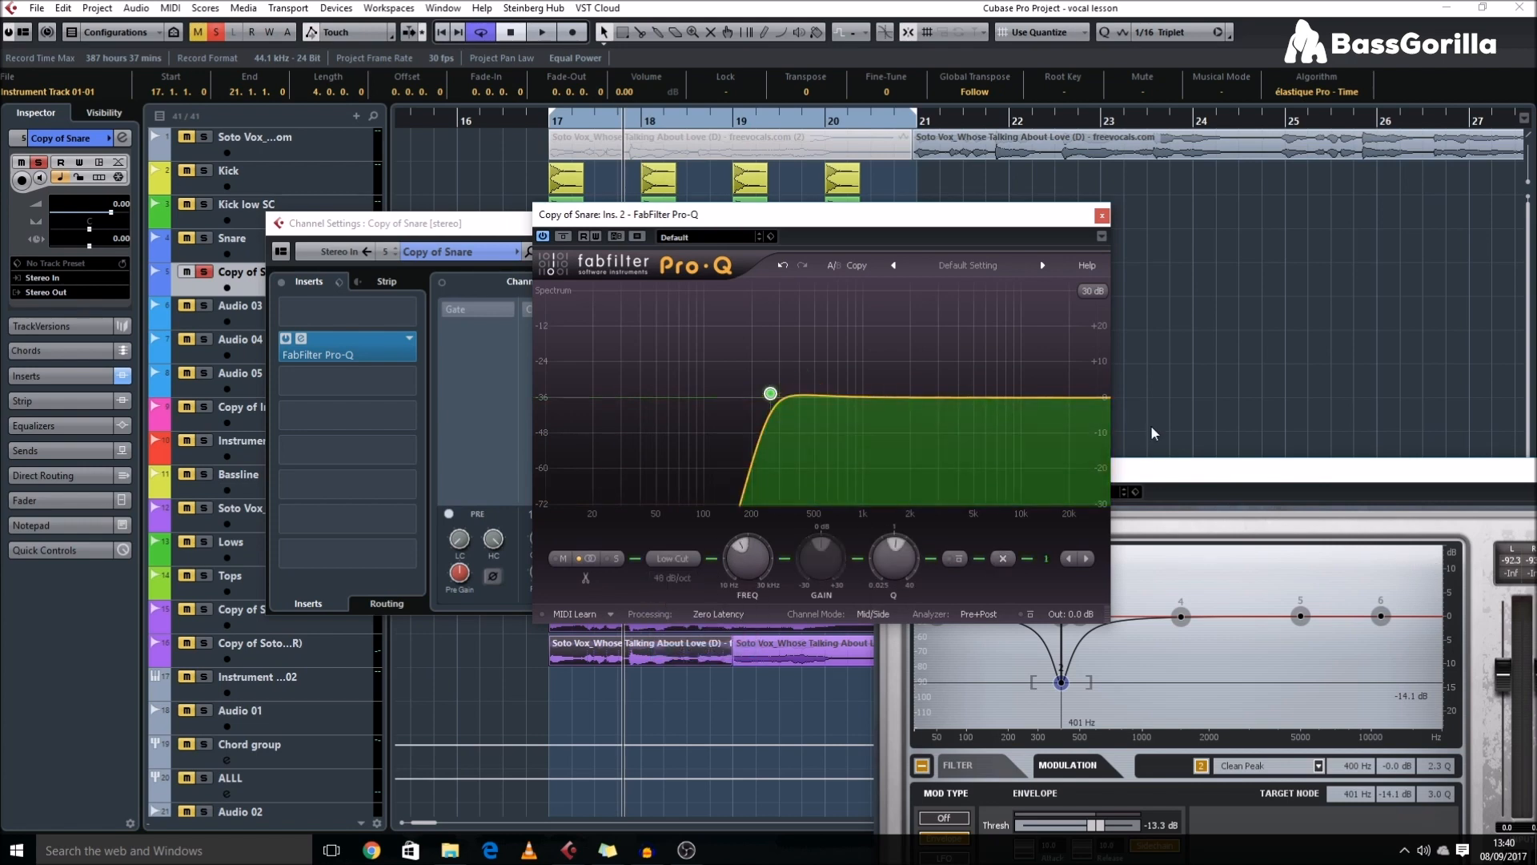
- Add a high cut around 500 Hz to the snare copy's Pro-Q and close the plug-in and channel windows
{"action": "left_click_drag", "start_coordinate": [1099, 400], "coordinate": [813, 394]}
{"action": "left_click", "coordinate": [1101, 215]}
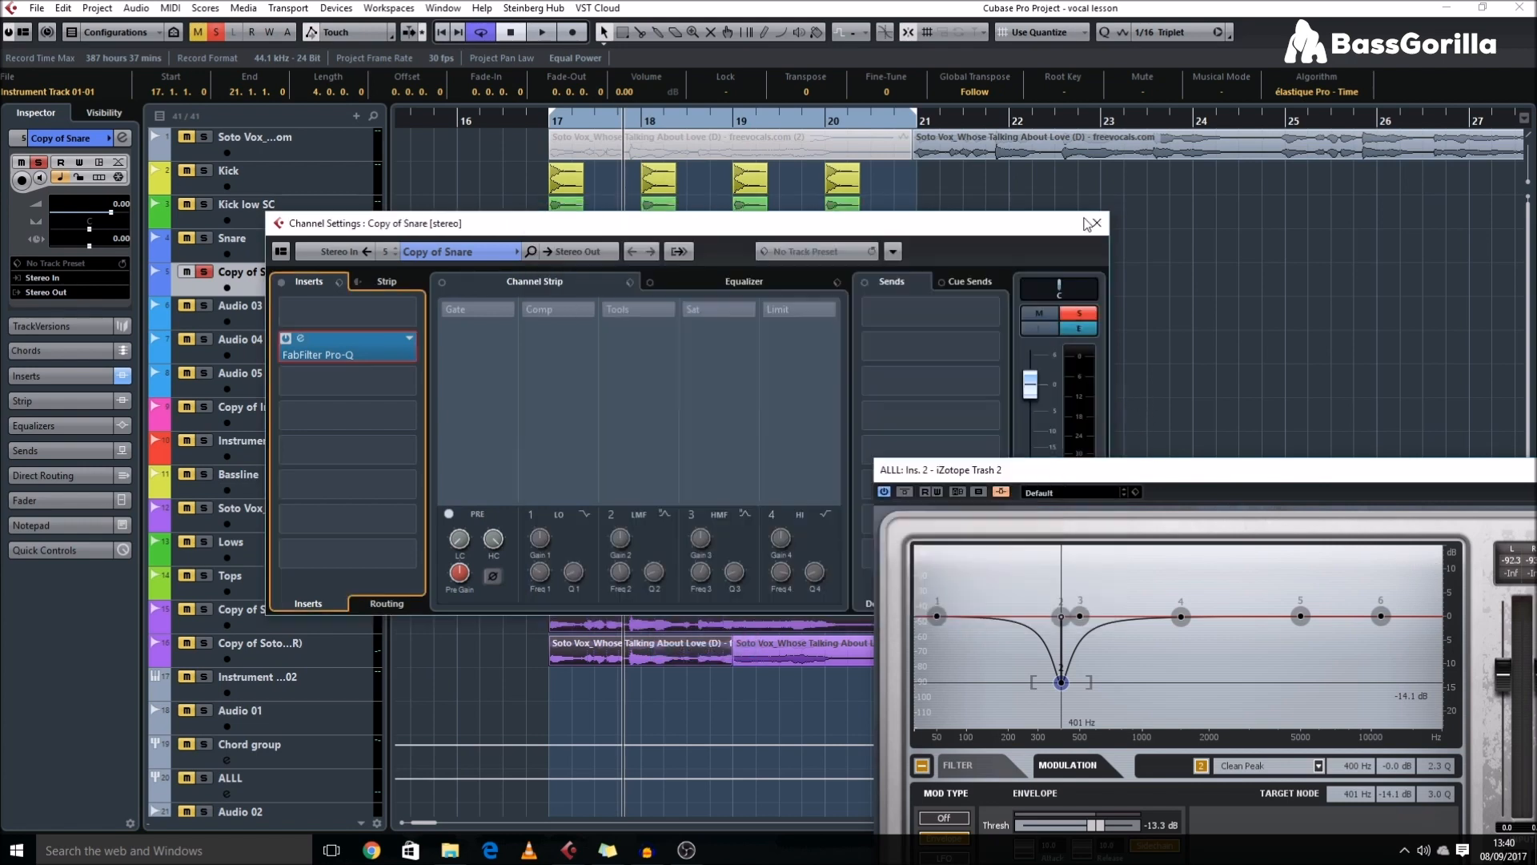
{"action": "left_click", "coordinate": [1097, 224]}
- Render the Copy of Snare part in place to a new track and delete the unrendered copy
{"action": "left_click", "coordinate": [626, 285]}
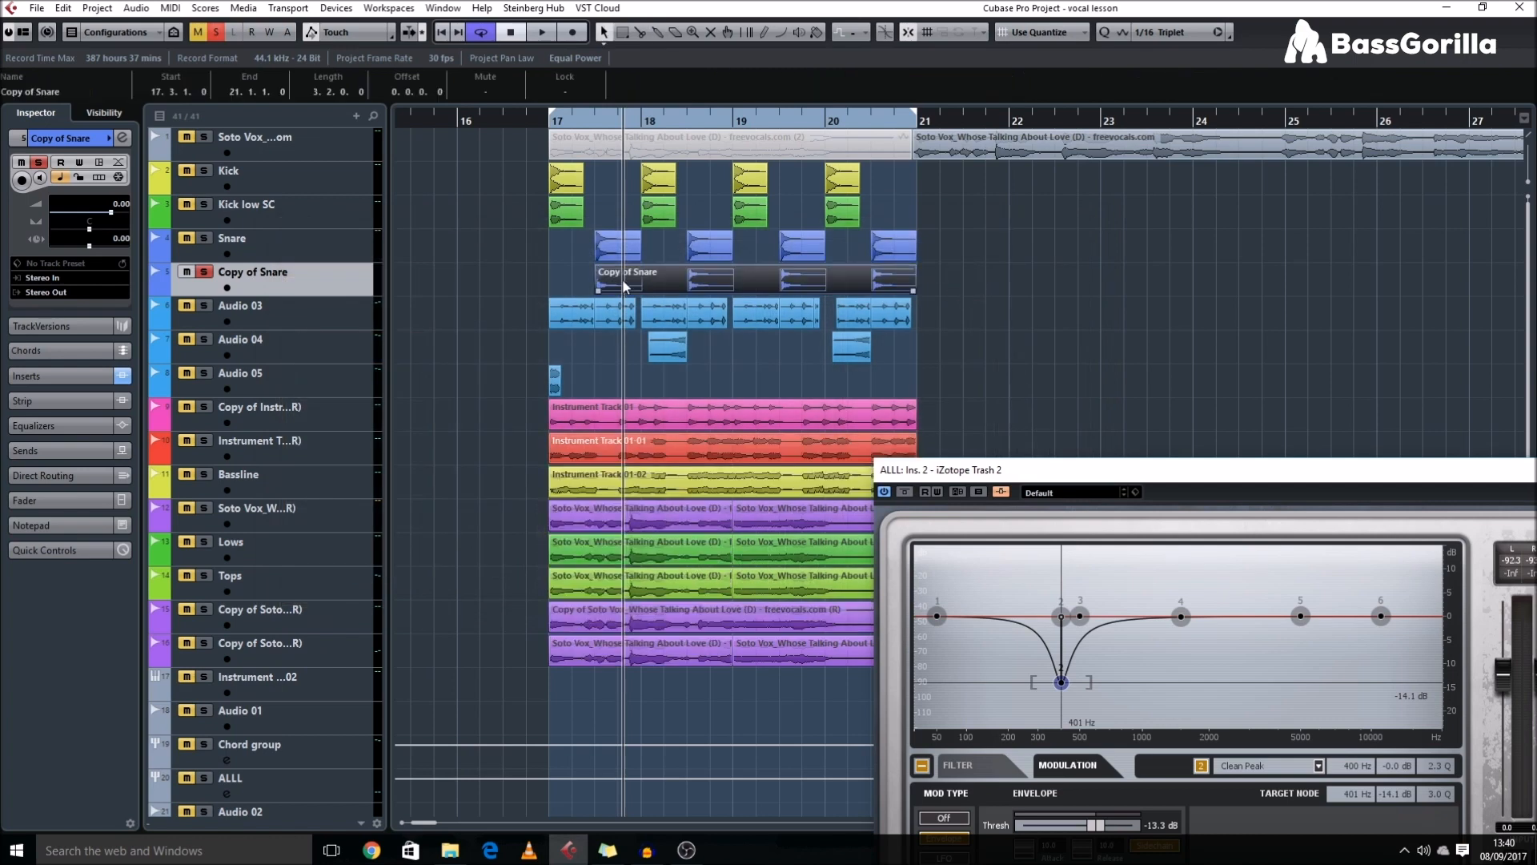
{"action": "key", "text": "alt+r"}
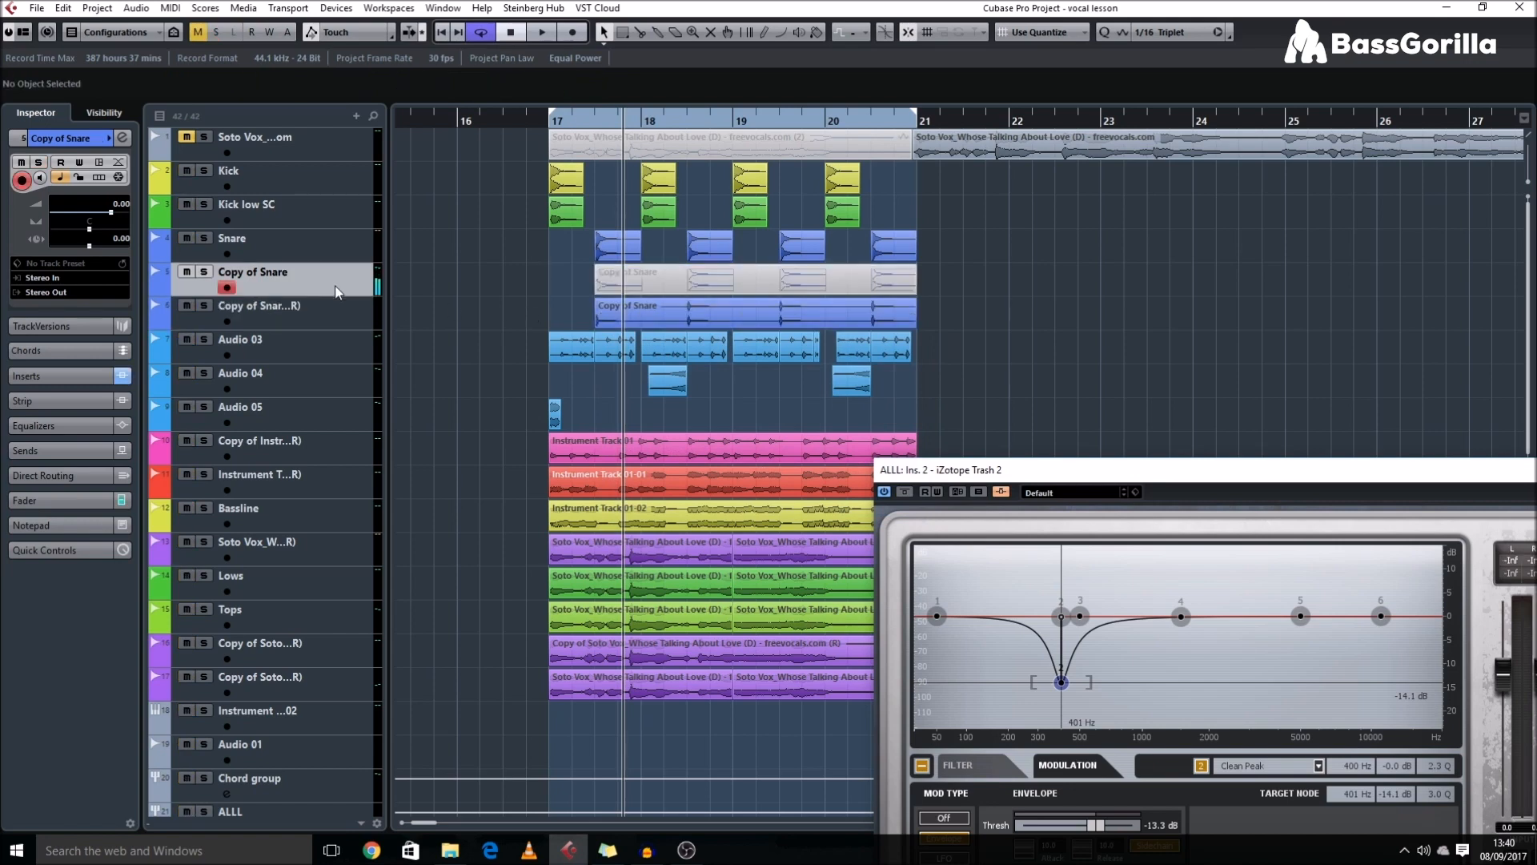
{"action": "key", "text": "shift+Delete"}
- Enlarge the track heights and colour the rendered snare copy track green
{"action": "key", "text": "shift+h"}
{"action": "left_click", "coordinate": [348, 312]}
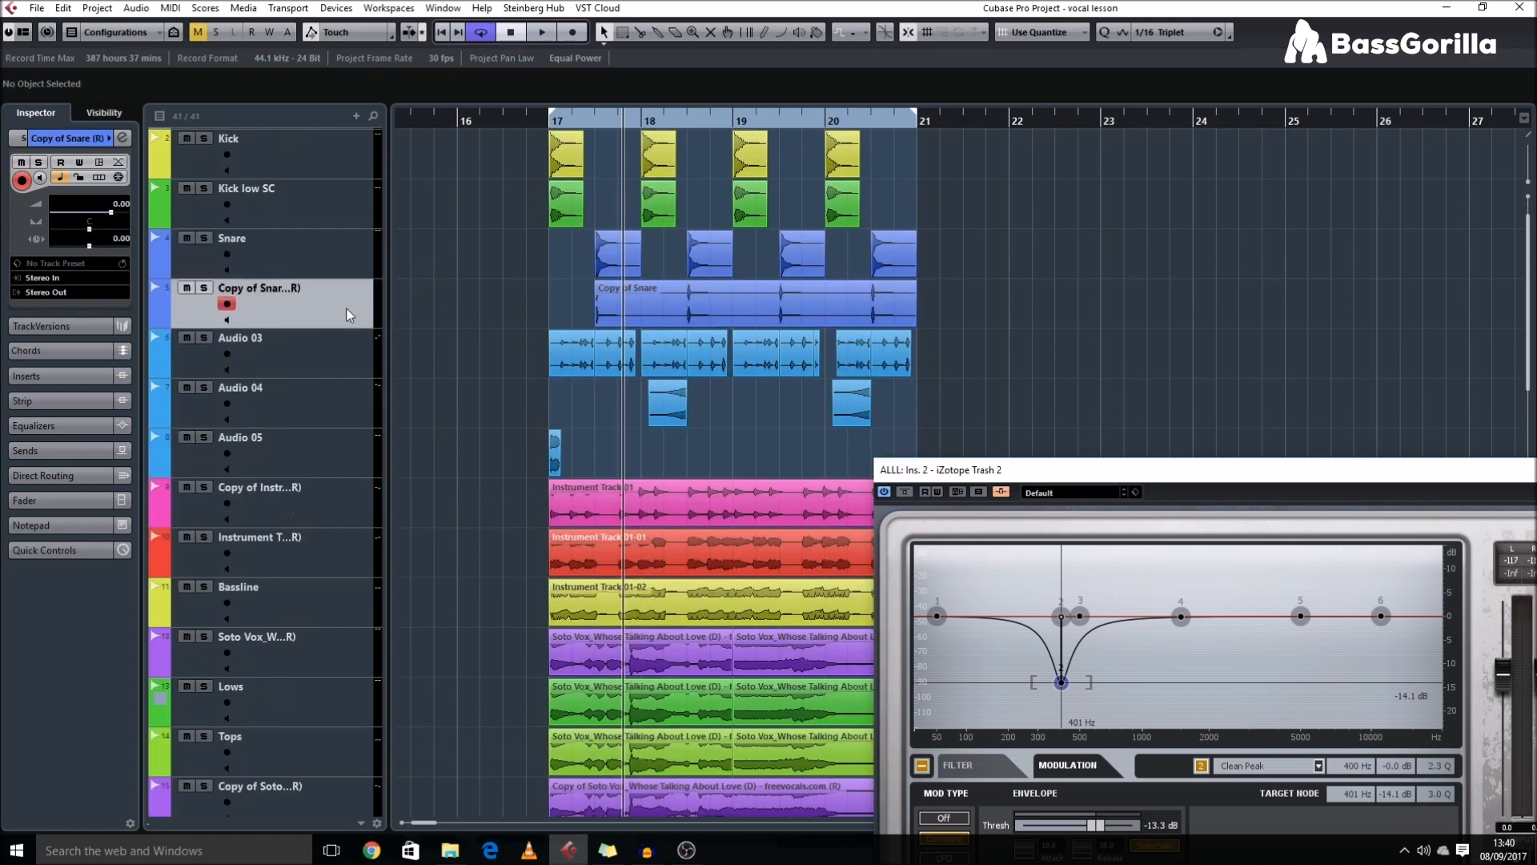
{"action": "left_click", "coordinate": [817, 34]}
{"action": "left_click", "coordinate": [852, 170]}
- Examine the rendered snare copy's timing and the layout of the tracks around it
{"action": "key", "text": "h"}
{"action": "key", "text": "h"}
{"action": "key", "text": "h"}
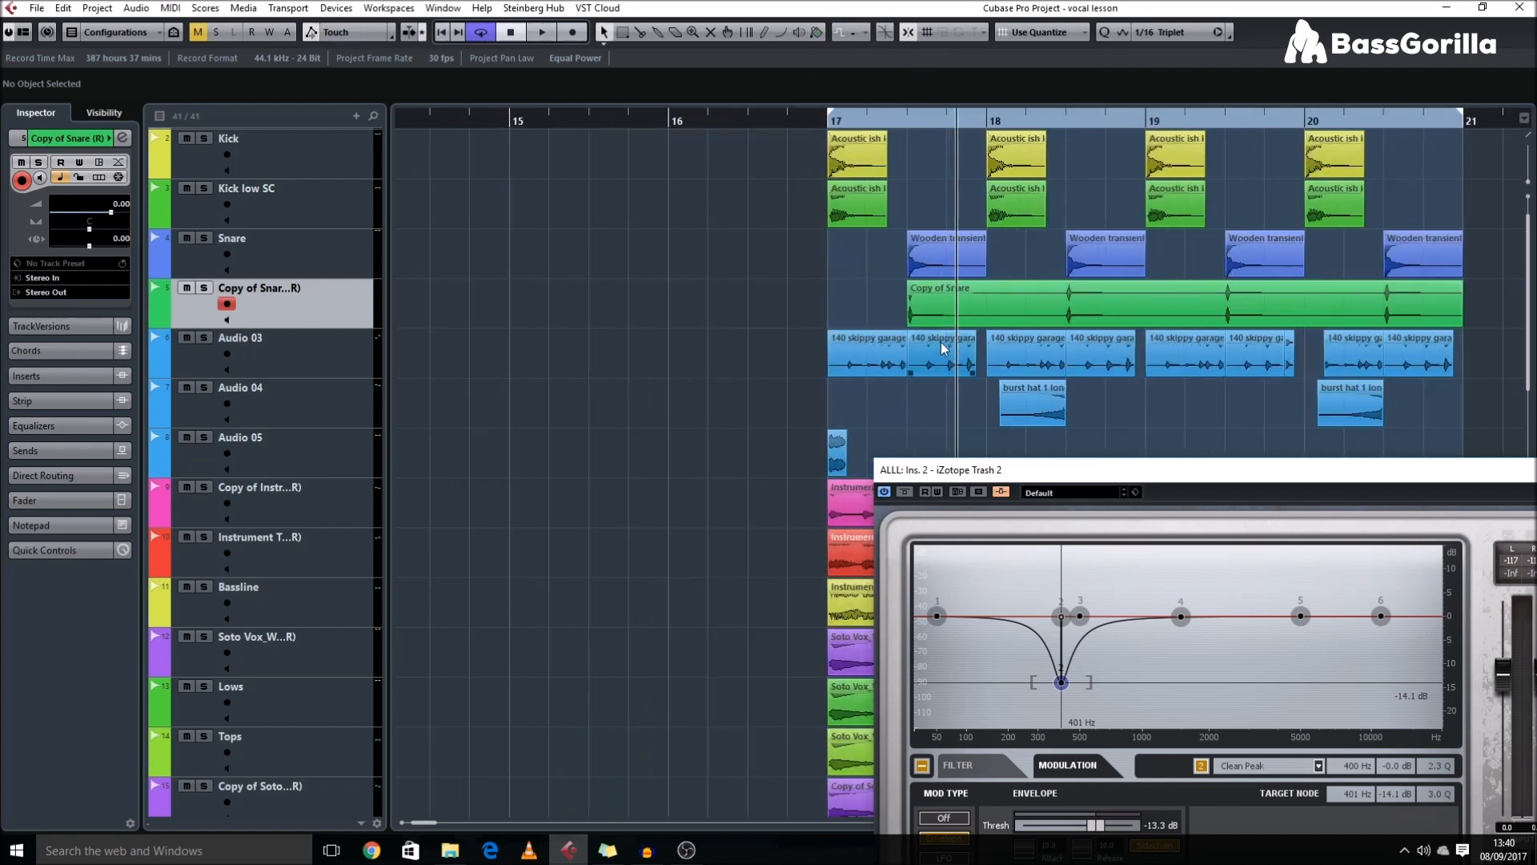
{"action": "key", "text": "h"}
{"action": "left_click_drag", "start_coordinate": [941, 349], "coordinate": [715, 345]}
{"action": "scroll", "coordinate": [724, 401], "scroll_direction": "down", "scroll_amount": 1}
{"action": "key", "text": "g"}
{"action": "key", "text": "g"}
{"action": "key", "text": "g"}
{"action": "scroll", "coordinate": [735, 394], "scroll_direction": "right", "scroll_amount": 3}
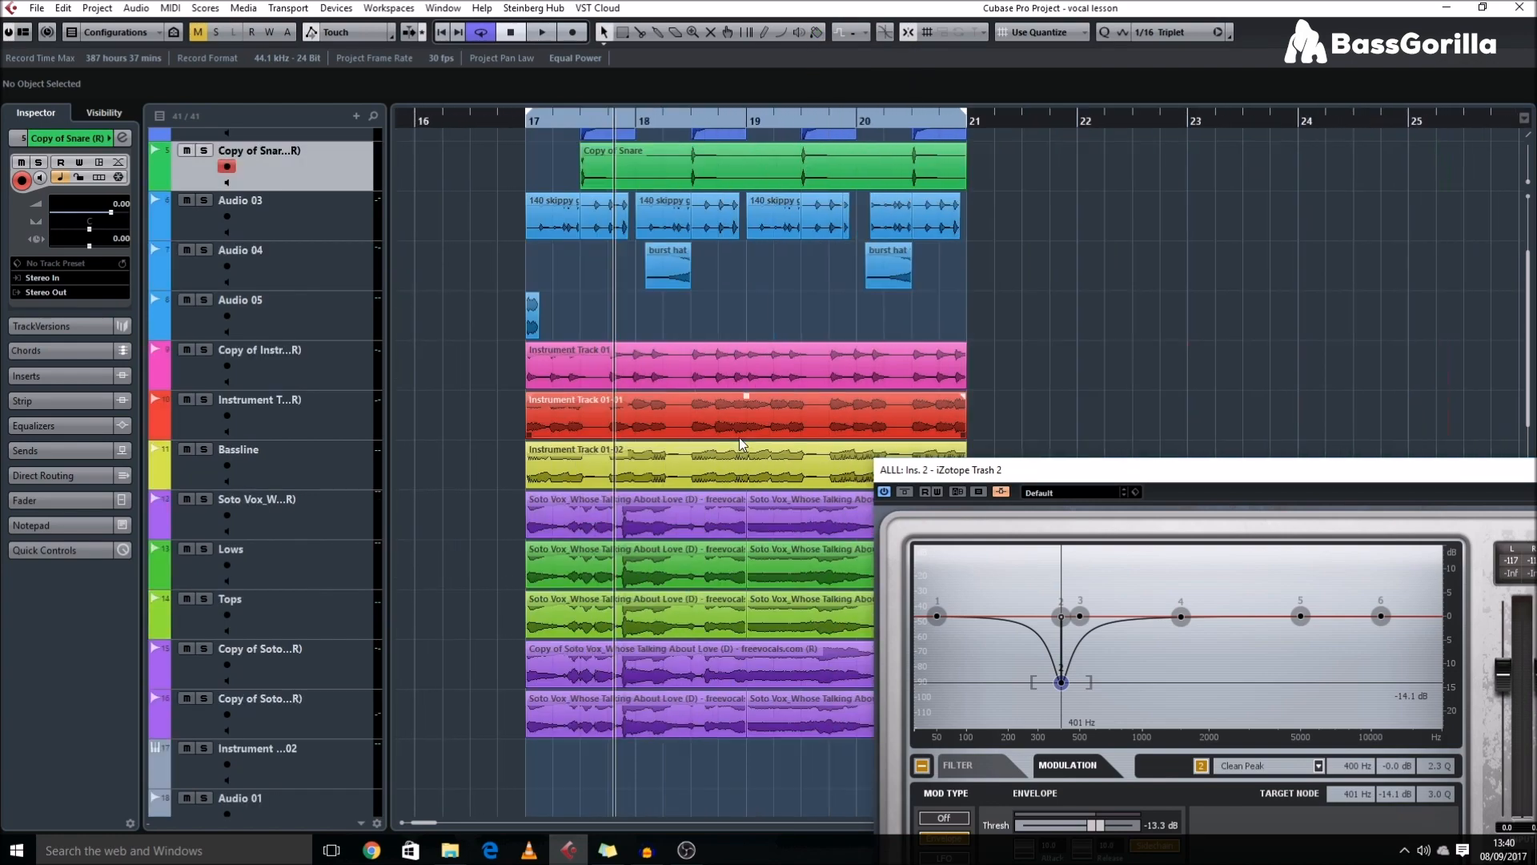
- Rename the rendered snare copy track to Snare body SC
{"action": "scroll", "coordinate": [726, 389], "scroll_direction": "up", "scroll_amount": 1}
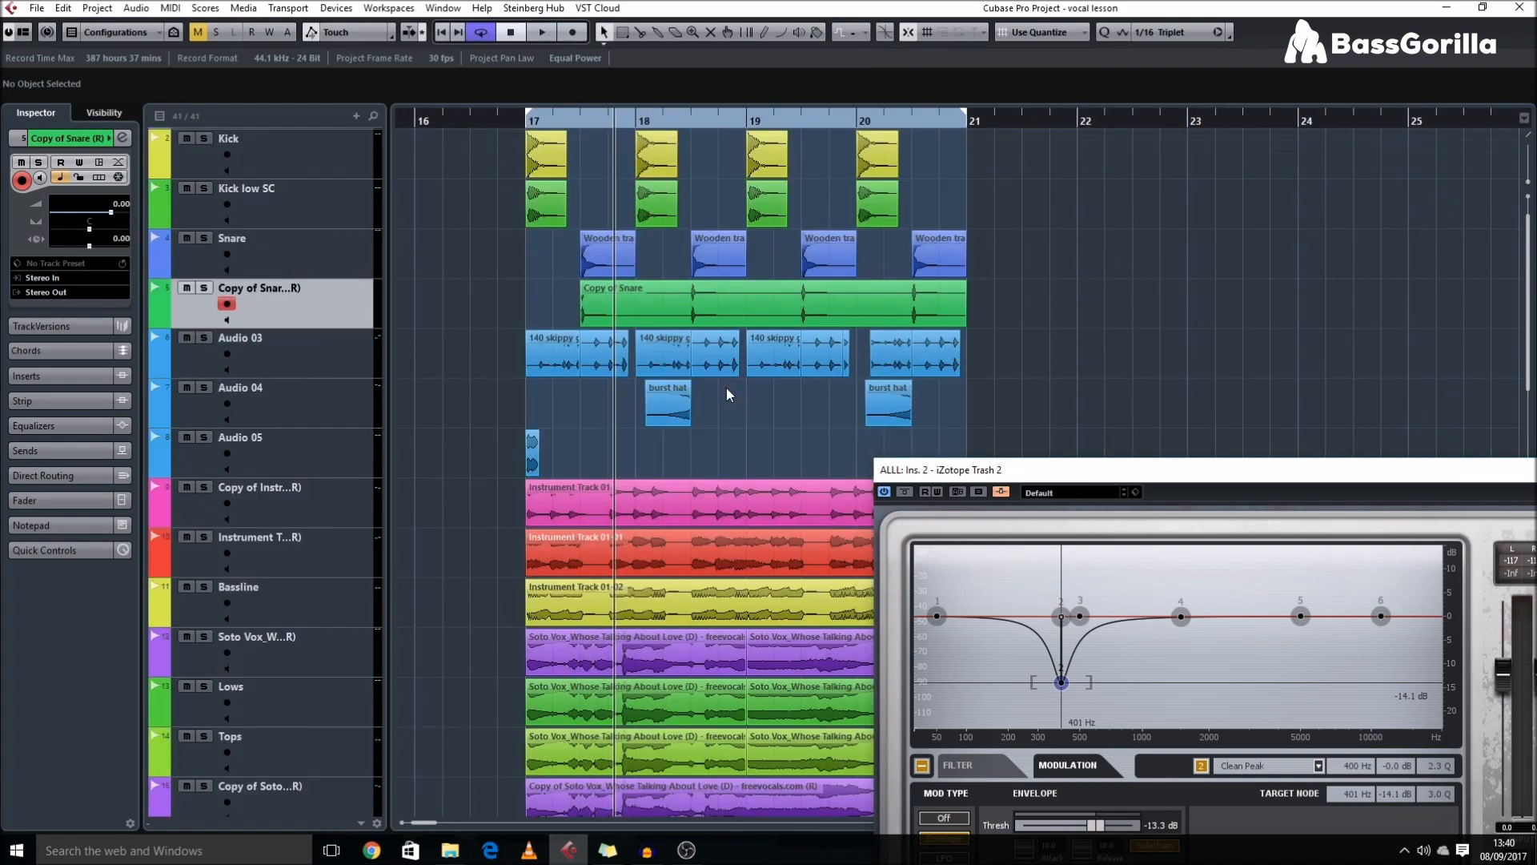
{"action": "key", "text": "g"}
{"action": "scroll", "coordinate": [931, 344], "scroll_direction": "left", "scroll_amount": 3}
{"action": "scroll", "coordinate": [926, 384], "scroll_direction": "right", "scroll_amount": 3}
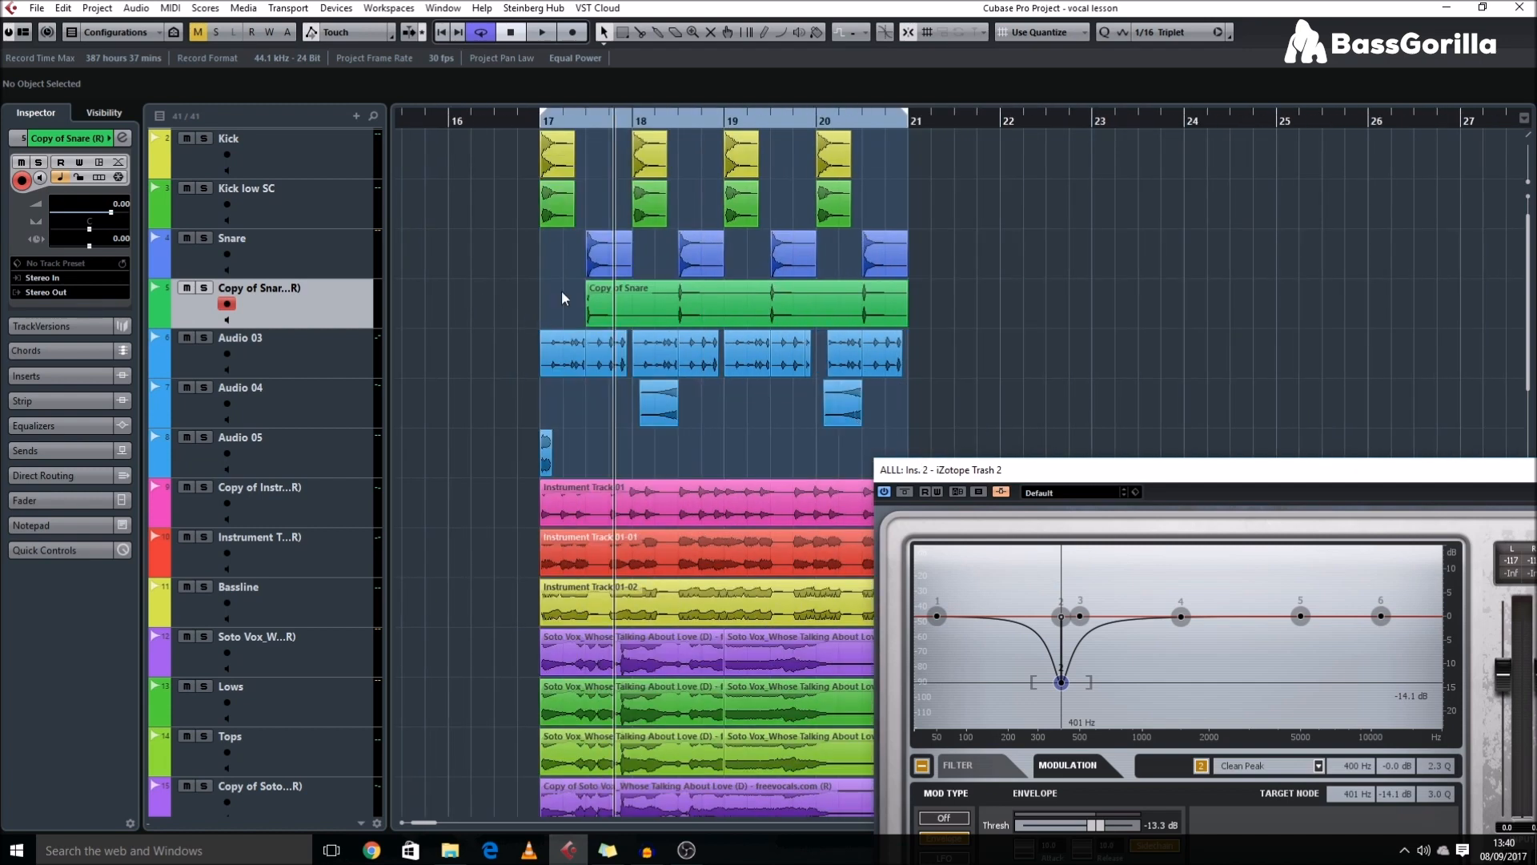
{"action": "left_click", "coordinate": [604, 297]}
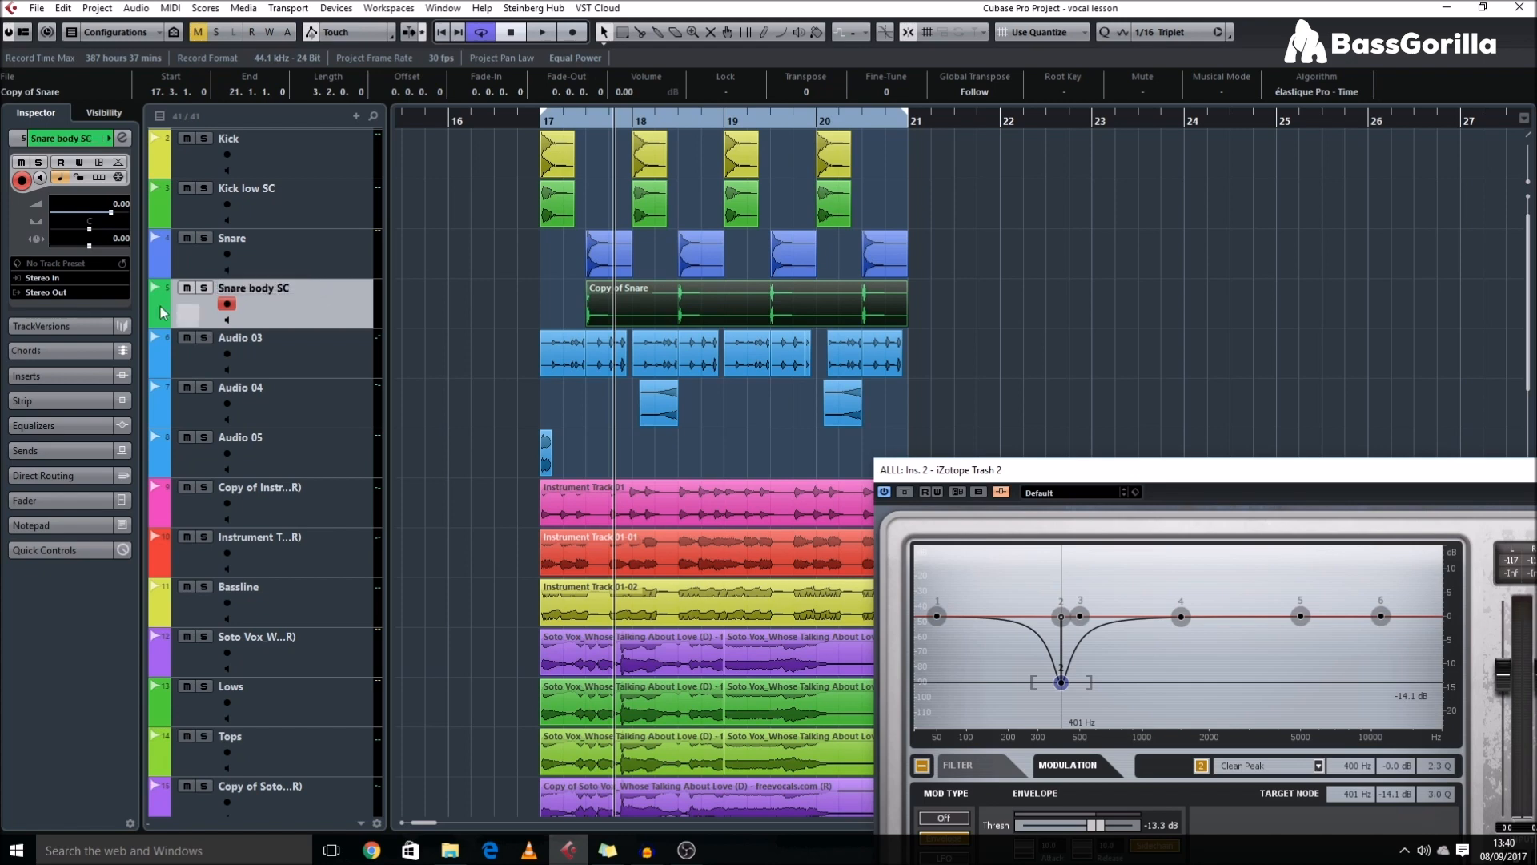
- Route the Snare body SC track's output to the side-chain input of Trash 2 on the ALLL group
{"action": "left_click", "coordinate": [66, 293]}
{"action": "left_click", "coordinate": [119, 500]}
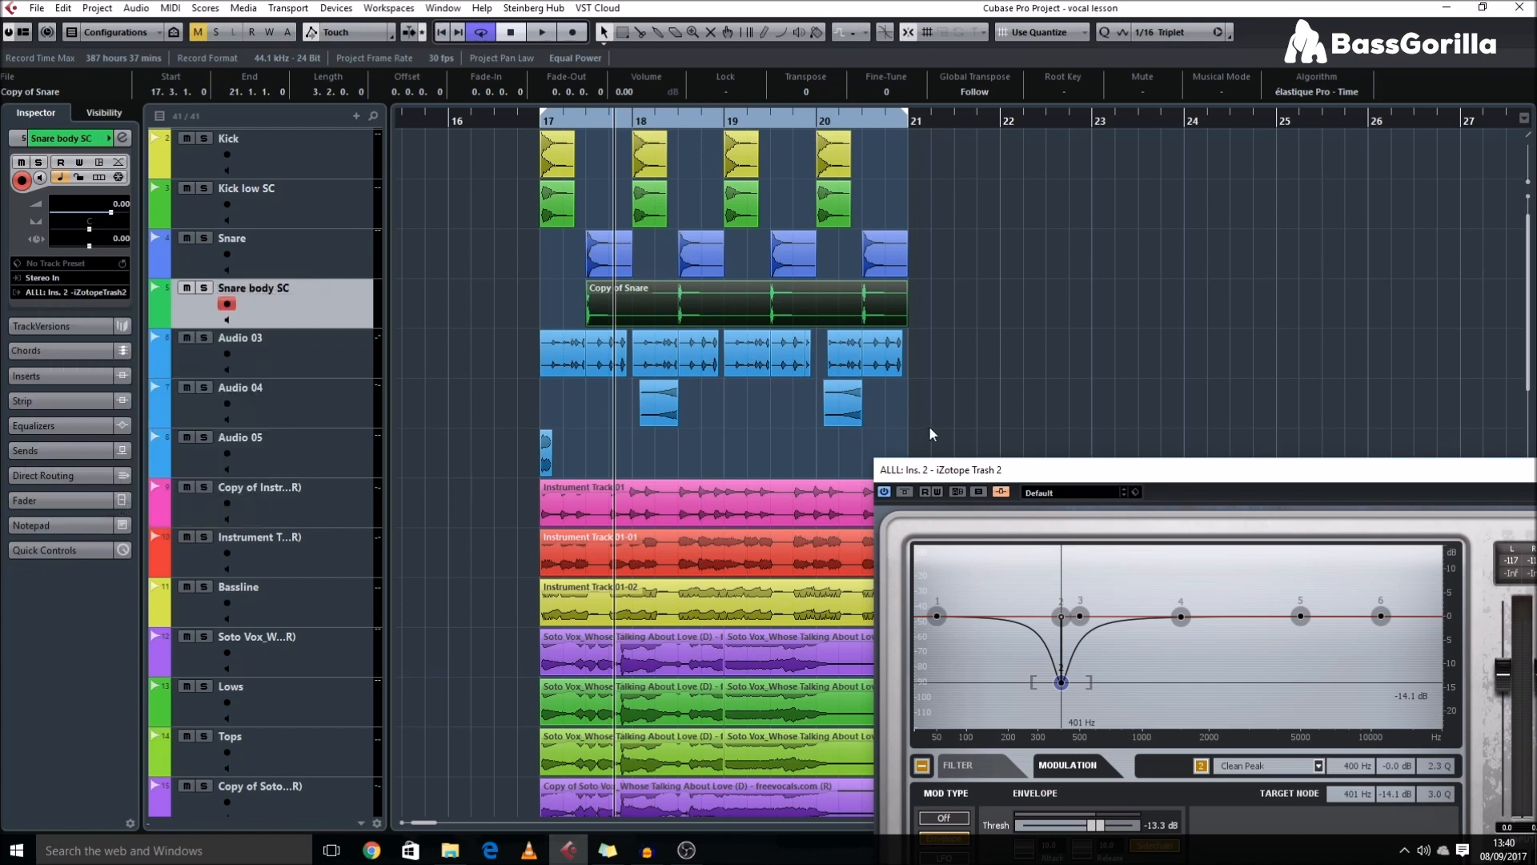
- Play the loop from bar 17 and lower the Trash 2 modulation envelope's threshold to -24.3 dB
{"action": "left_click_drag", "start_coordinate": [974, 477], "coordinate": [739, 398]}
{"action": "key", "text": "shift+g"}
{"action": "key", "text": "shift+g"}
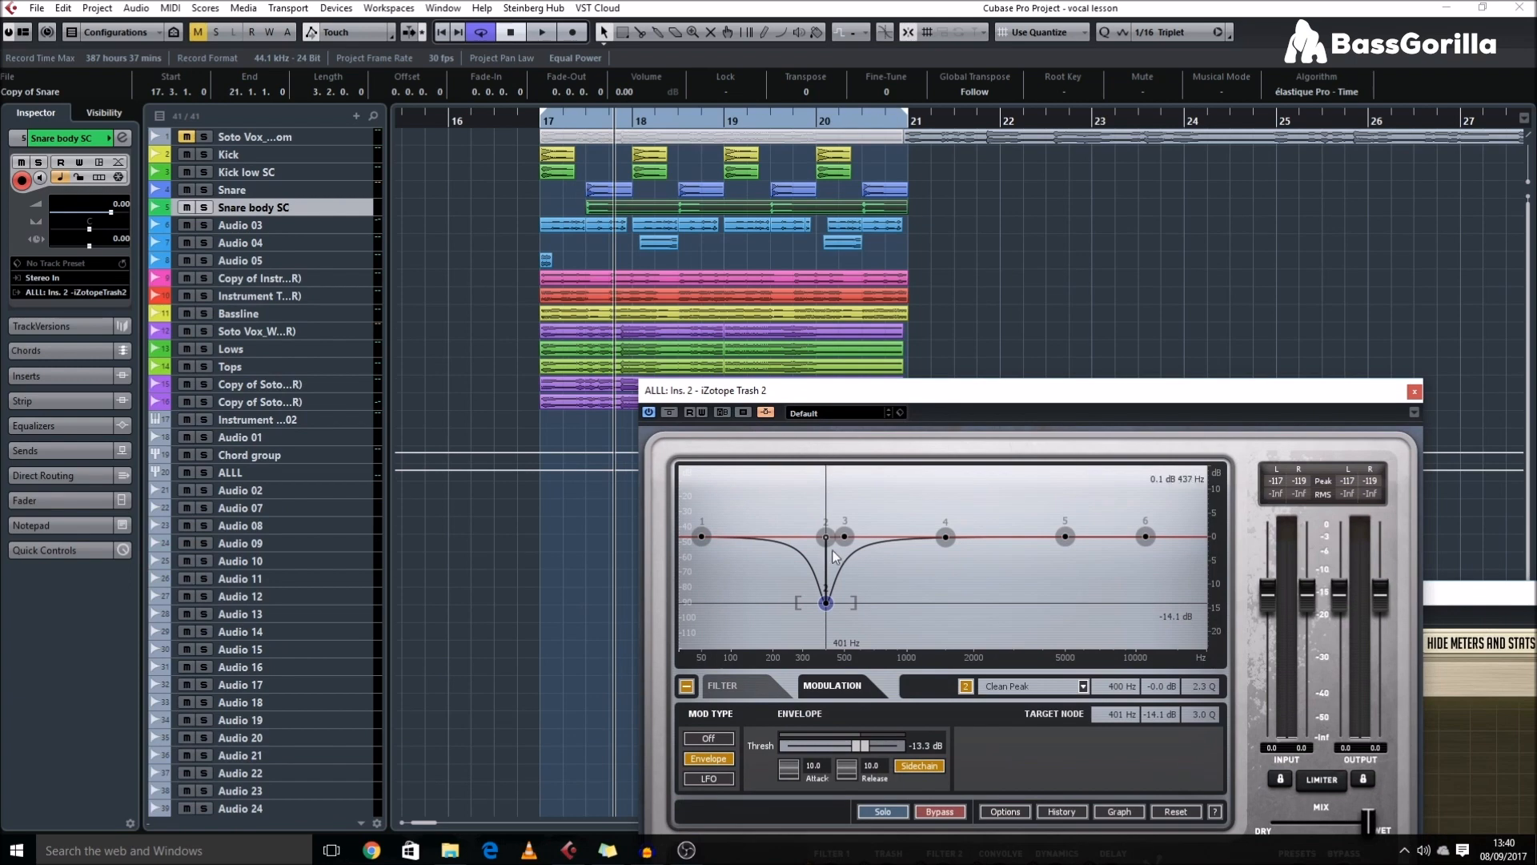
{"action": "key", "text": "shift+h"}
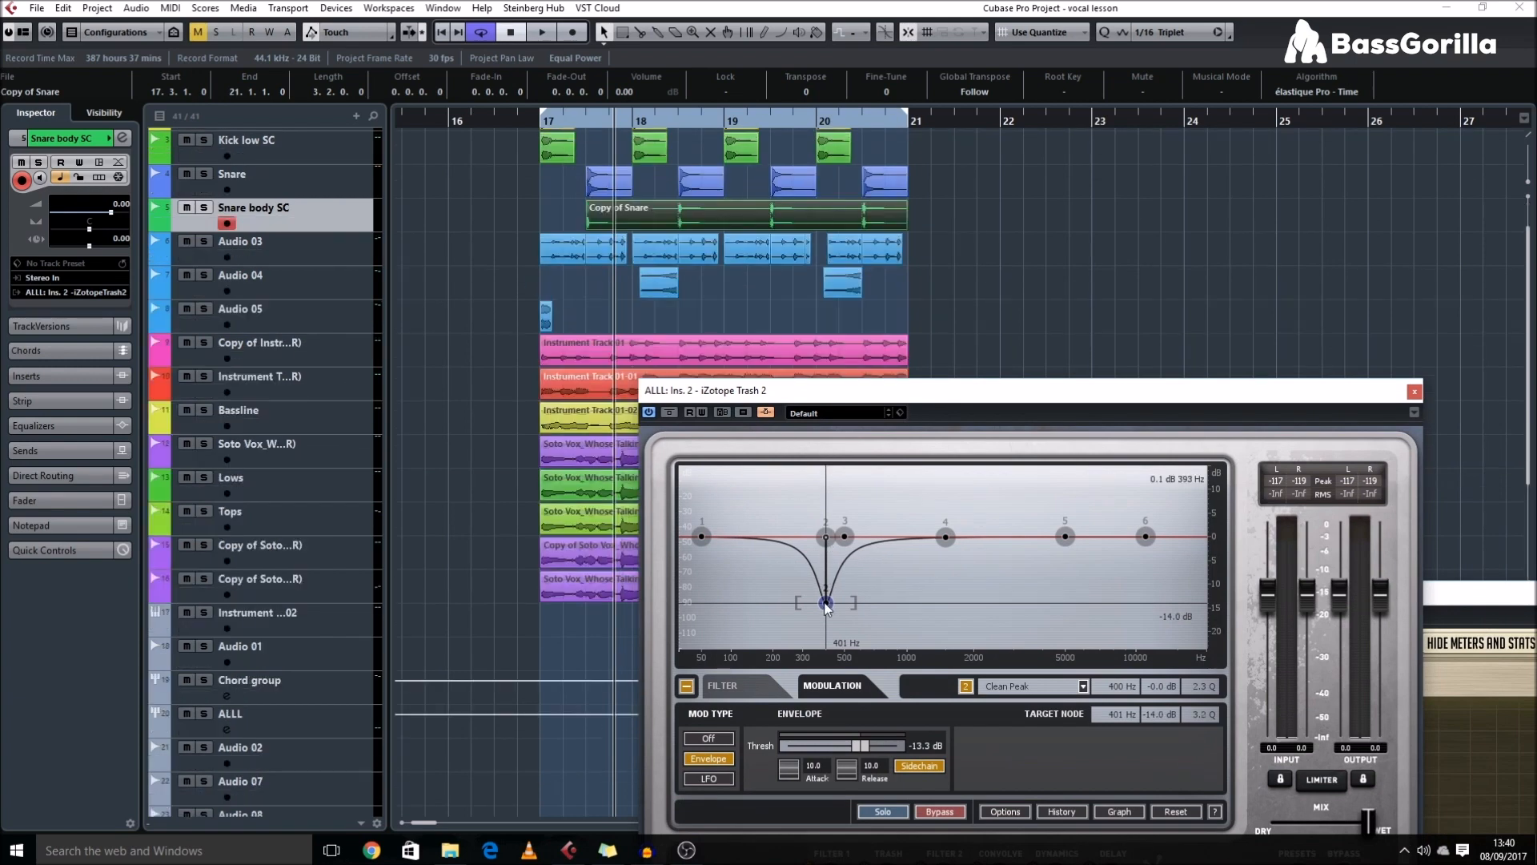
{"action": "left_click", "coordinate": [554, 151]}
{"action": "key", "text": "space"}
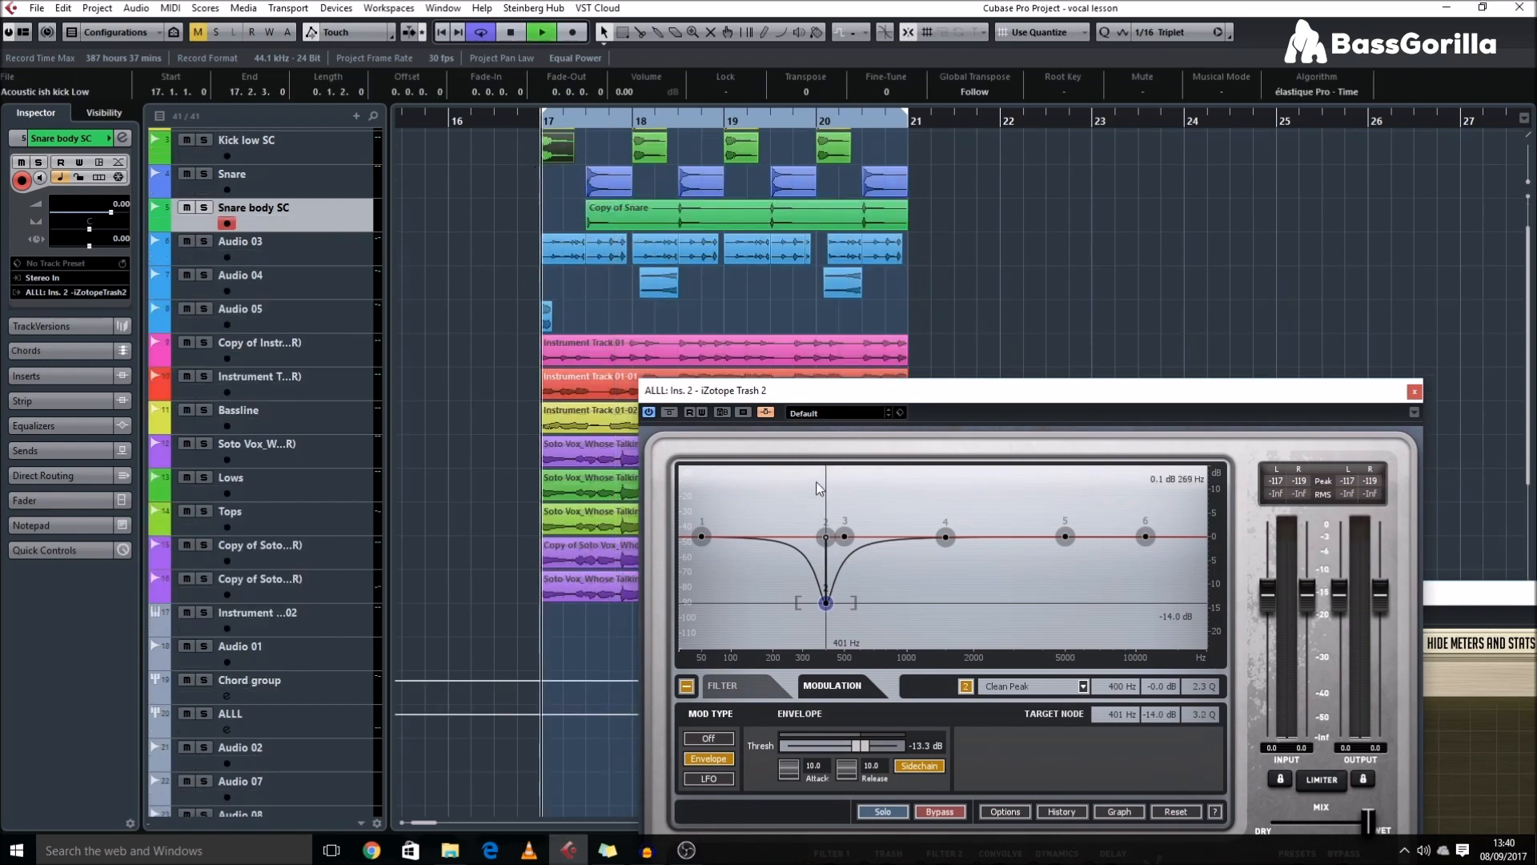
{"action": "left_click_drag", "start_coordinate": [861, 745], "coordinate": [840, 751]}
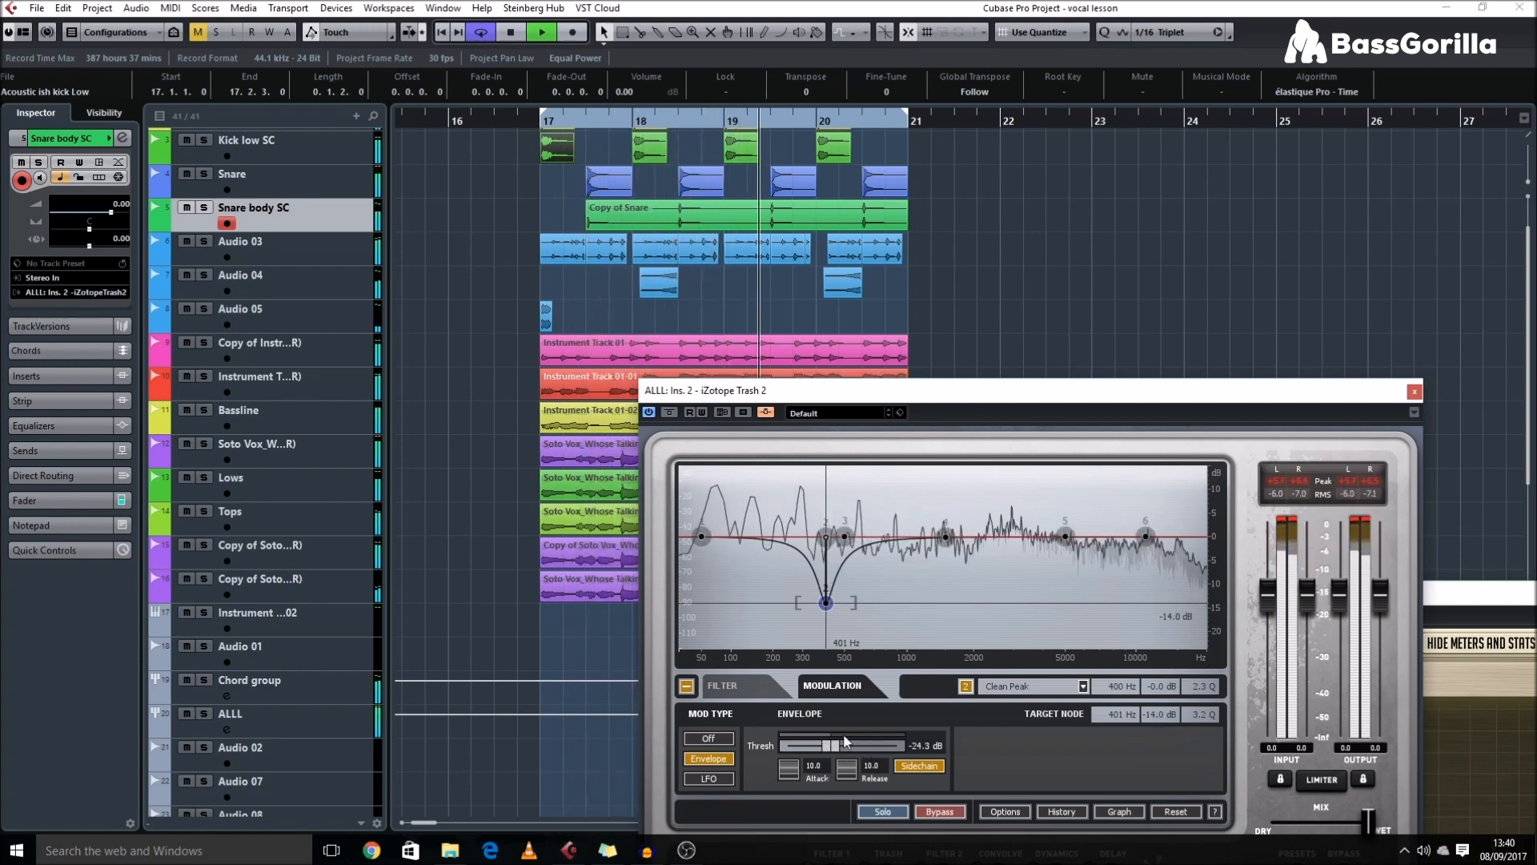
- Test an extreme cut and the envelope timing during playback, and set the 401 Hz target node to -11.0 dB with a Q of 4.1
{"action": "left_click_drag", "start_coordinate": [1196, 723], "coordinate": [1164, 772]}
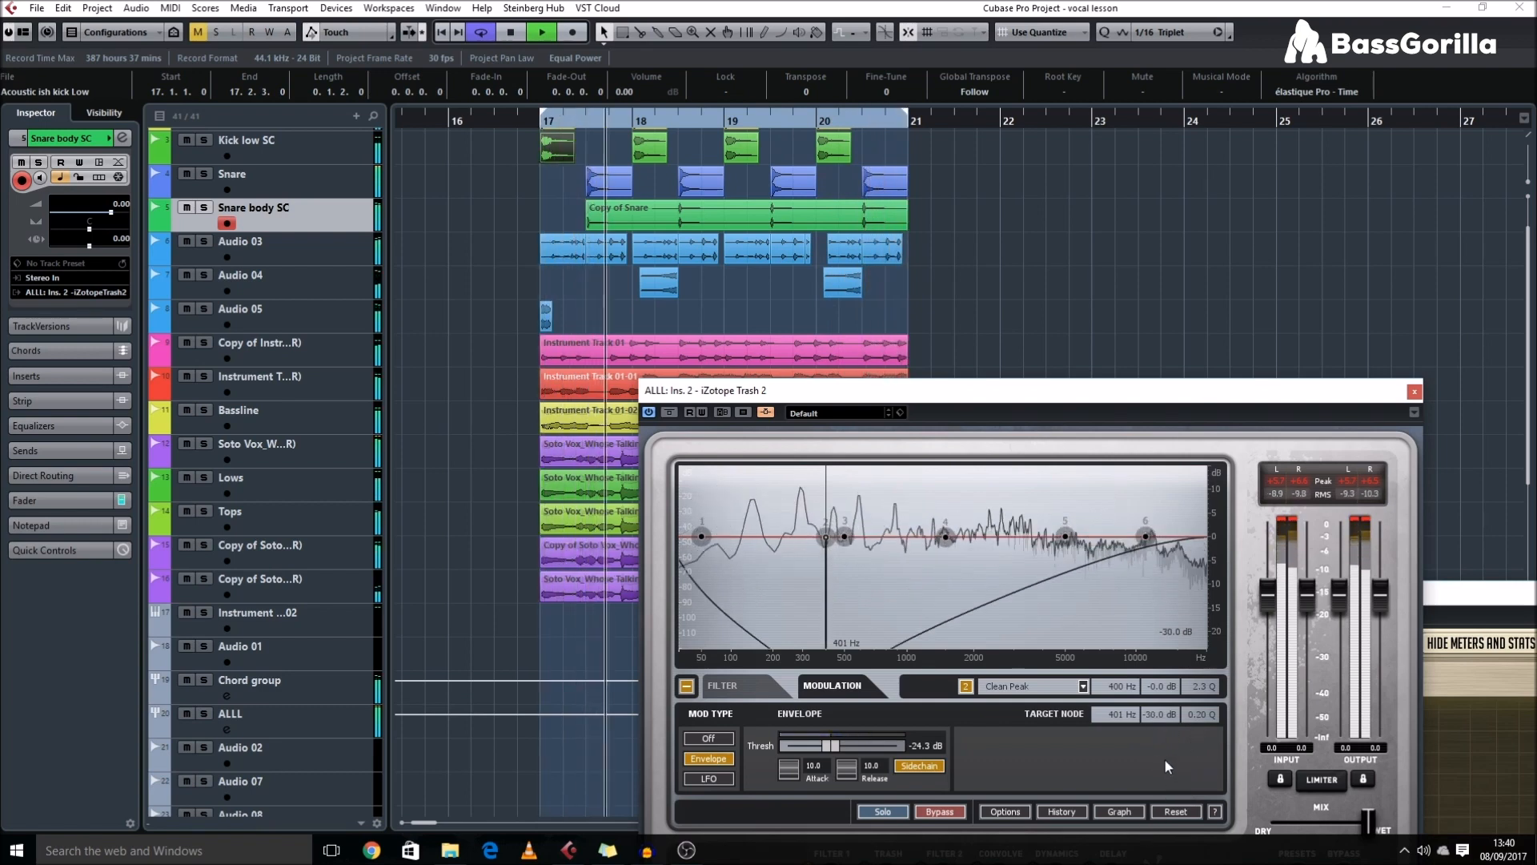
{"action": "left_click_drag", "start_coordinate": [847, 770], "coordinate": [851, 599]}
{"action": "left_click_drag", "start_coordinate": [870, 773], "coordinate": [875, 849]}
{"action": "left_click_drag", "start_coordinate": [871, 769], "coordinate": [873, 836]}
{"action": "left_click_drag", "start_coordinate": [1196, 720], "coordinate": [1159, 715]}
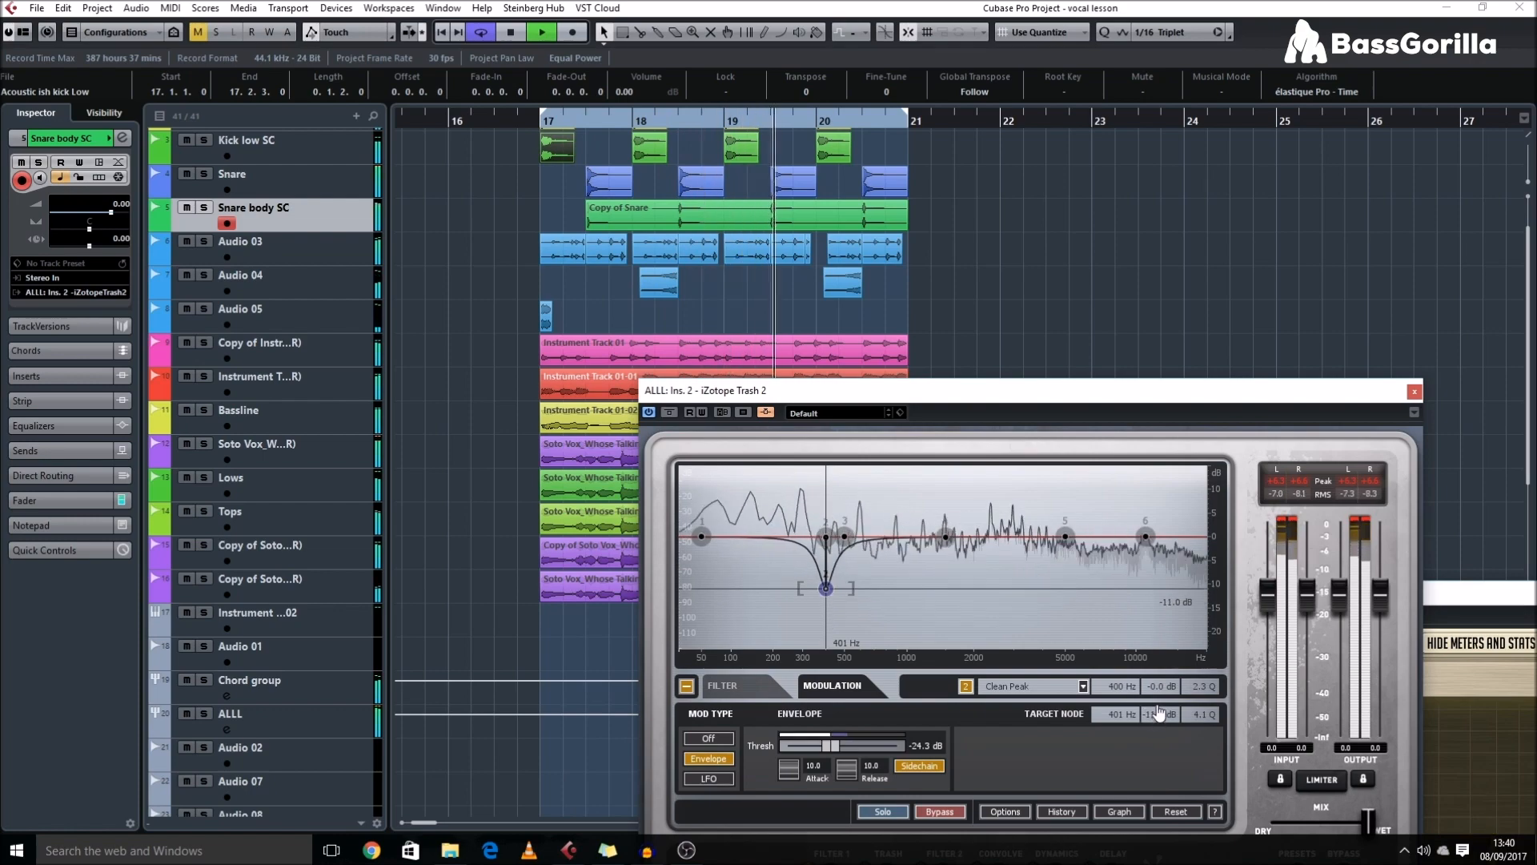
- Close Trash 2, examine the mix's spectrum in SPAN during playback, and move SPAN clear of the arrangement
{"action": "left_click", "coordinate": [1414, 391]}
{"action": "key", "text": "shift+g"}
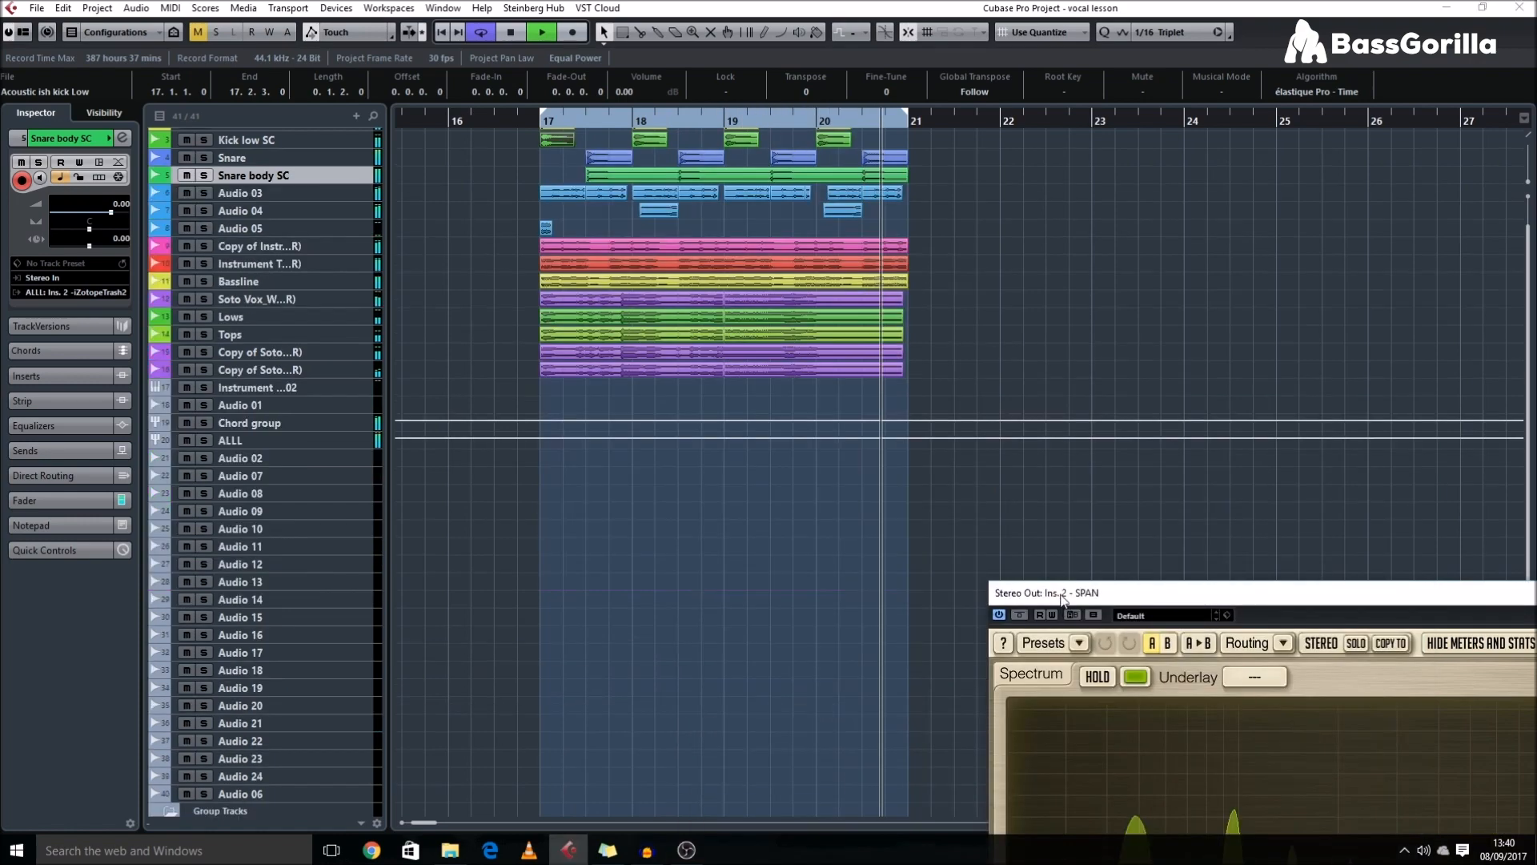
{"action": "left_click_drag", "start_coordinate": [1057, 594], "coordinate": [334, 227]}
{"action": "key", "text": "space"}
{"action": "left_click", "coordinate": [1060, 189]}
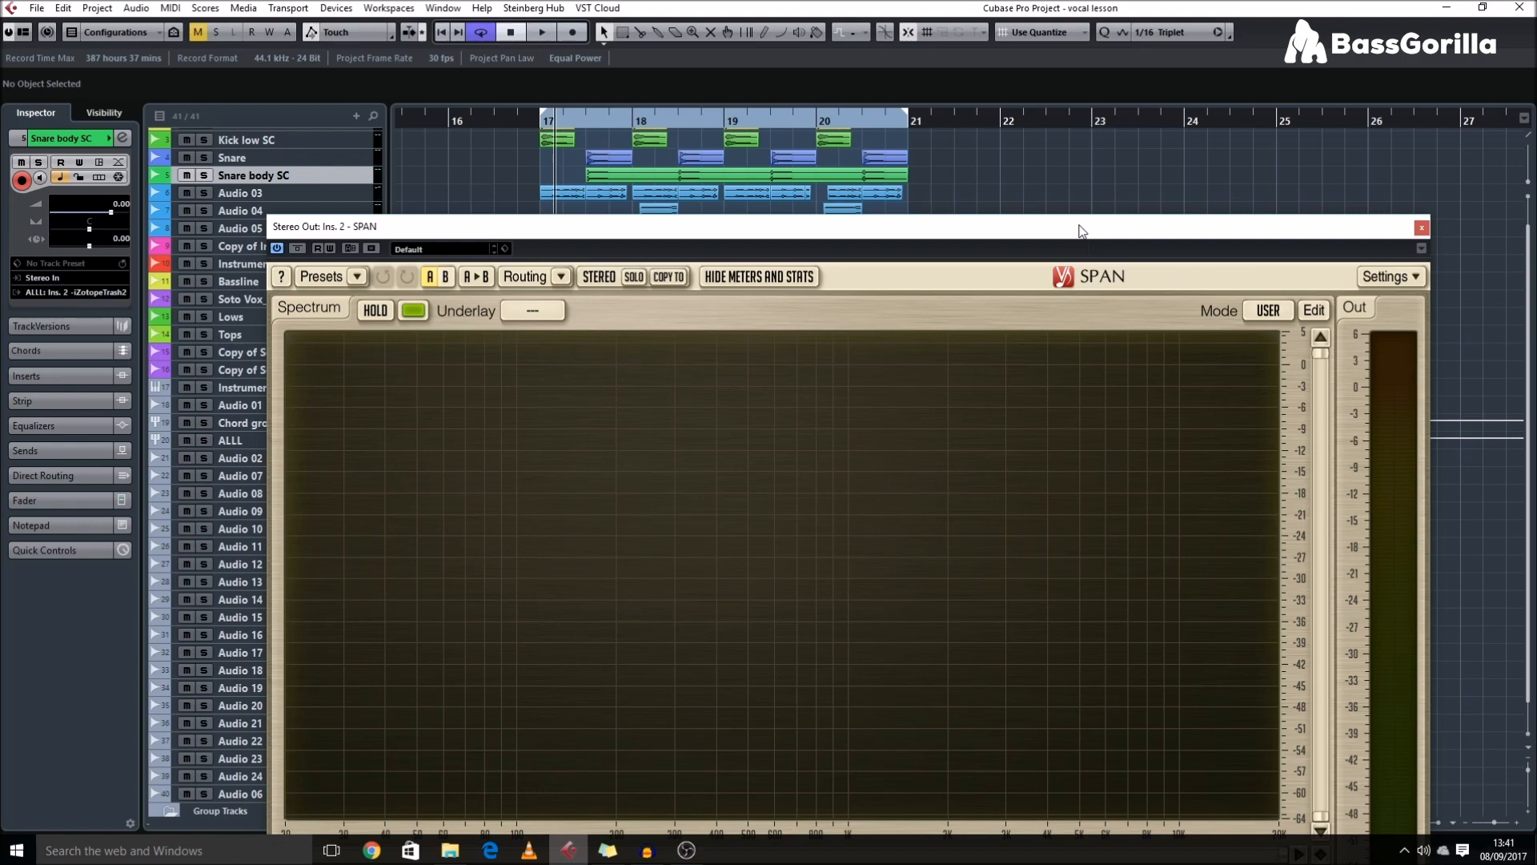
{"action": "left_click_drag", "start_coordinate": [1298, 226], "coordinate": [511, 669]}
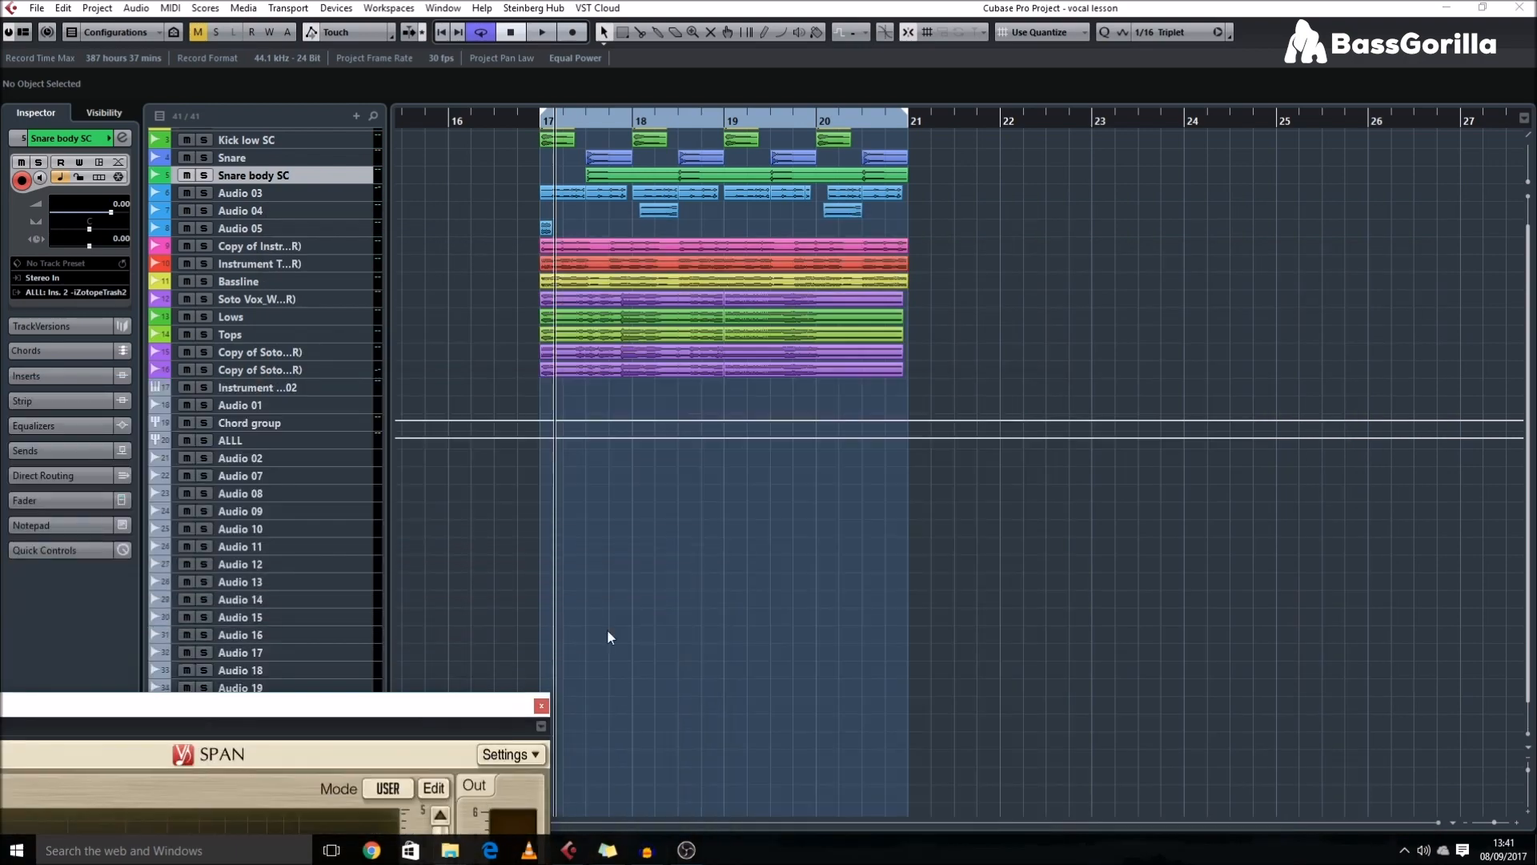
- Play the loop from bar 17 to hear the full mix with the snare-body ducking
{"action": "key", "text": "g"}
{"action": "key", "text": "g"}
{"action": "scroll", "coordinate": [942, 464], "scroll_direction": "right", "scroll_amount": 1}
{"action": "left_click_drag", "start_coordinate": [736, 281], "coordinate": [1084, 479]}
{"action": "key", "text": "space"}
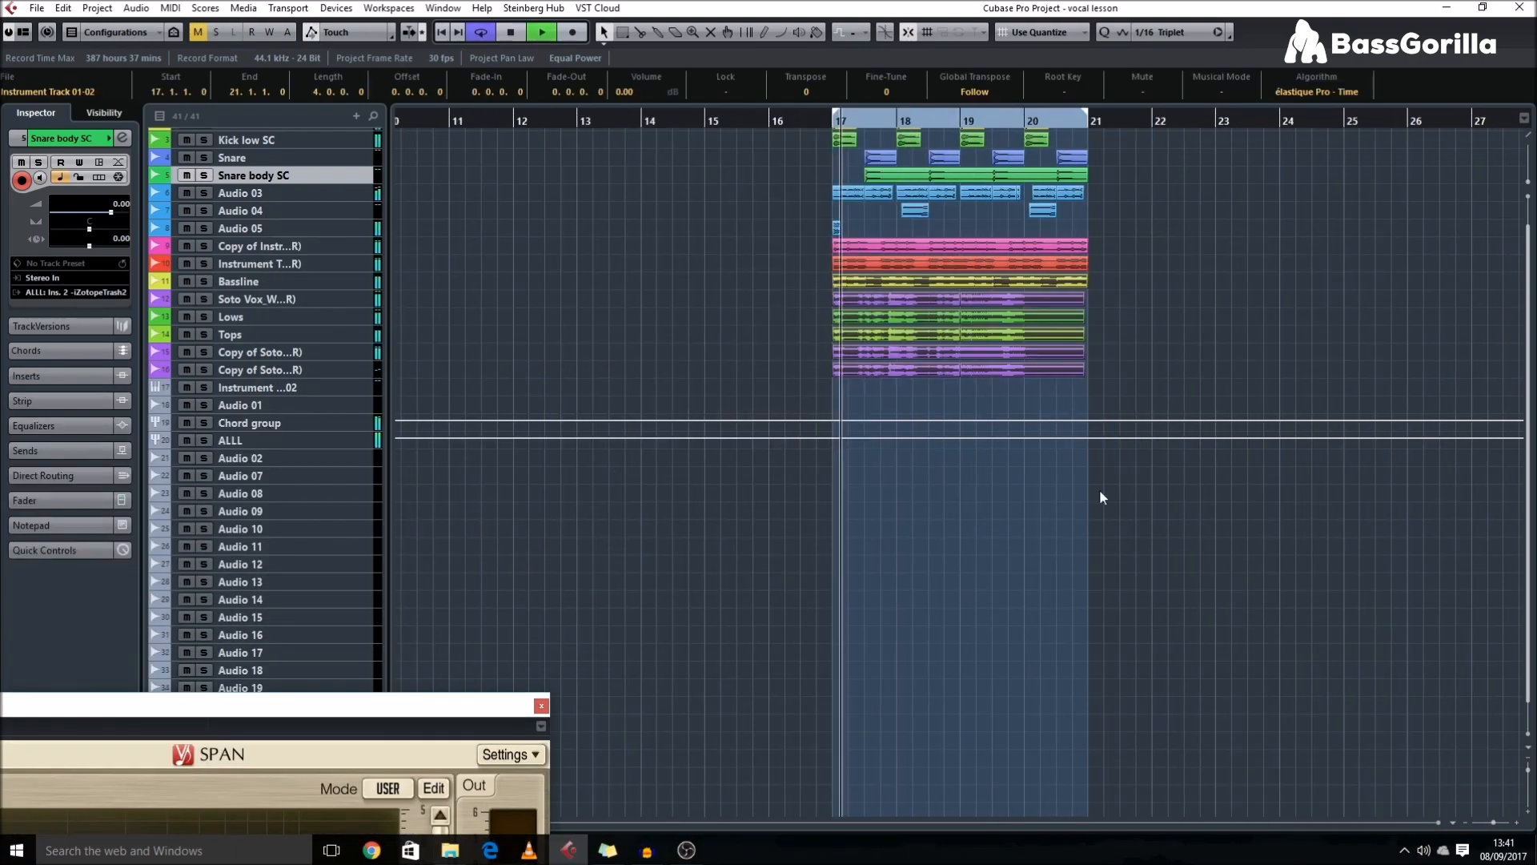
- Delete the empty audio tracks below the ALLL group, from Audio 02 through Audio 06
{"action": "scroll", "coordinate": [1085, 479], "scroll_direction": "right", "scroll_amount": 2}
{"action": "key", "text": "shift+g"}
{"action": "key", "text": "shift+h"}
{"action": "left_click", "coordinate": [324, 457]}
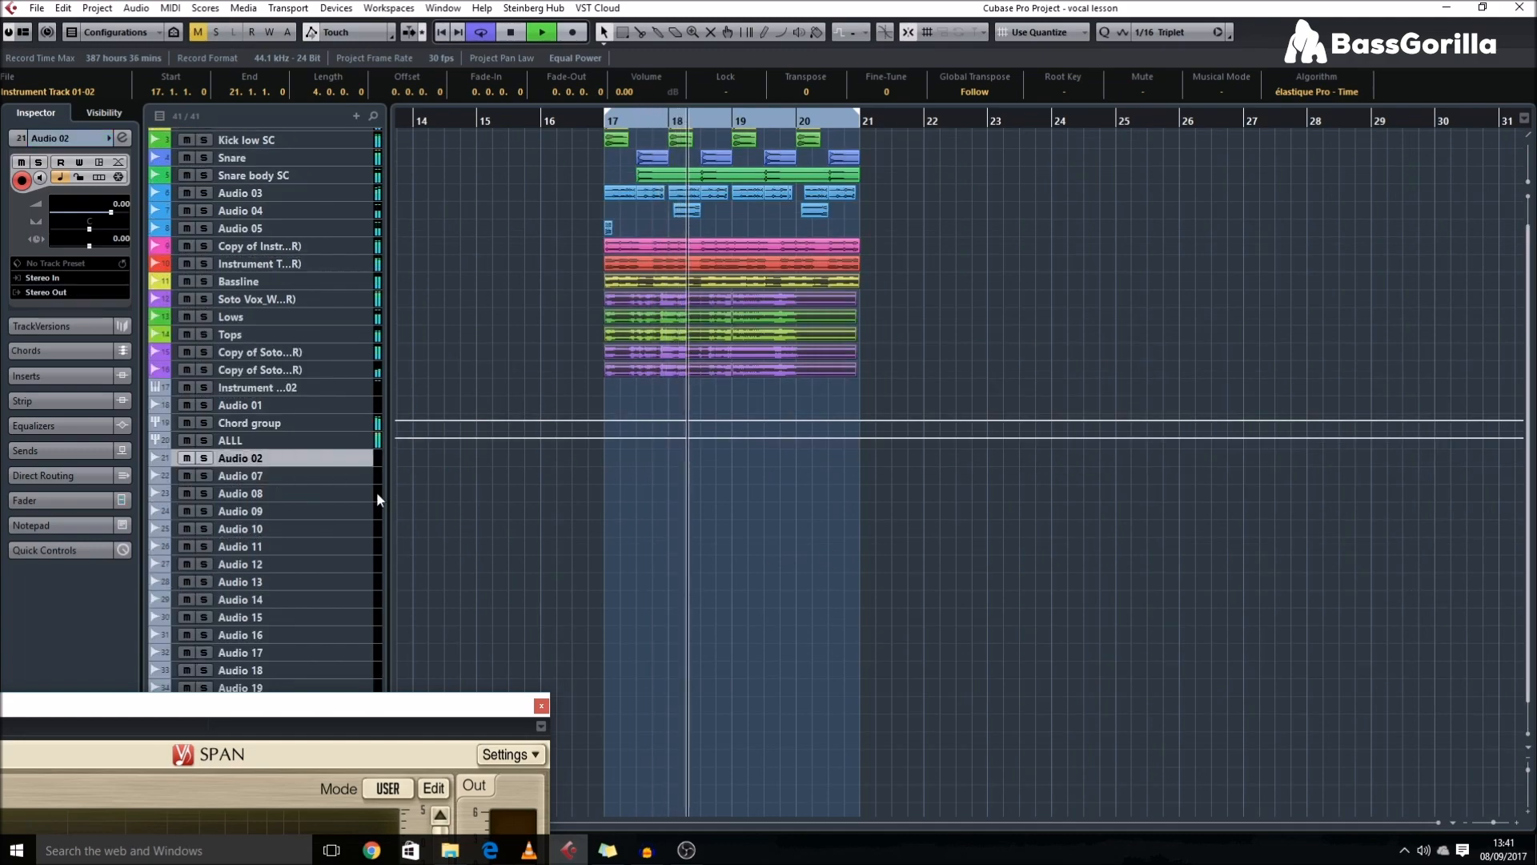
{"action": "scroll", "coordinate": [328, 496], "scroll_direction": "down", "scroll_amount": 1}
{"action": "left_click_drag", "start_coordinate": [189, 704], "coordinate": [794, 716]}
{"action": "left_click", "coordinate": [309, 756], "text": "shift"}
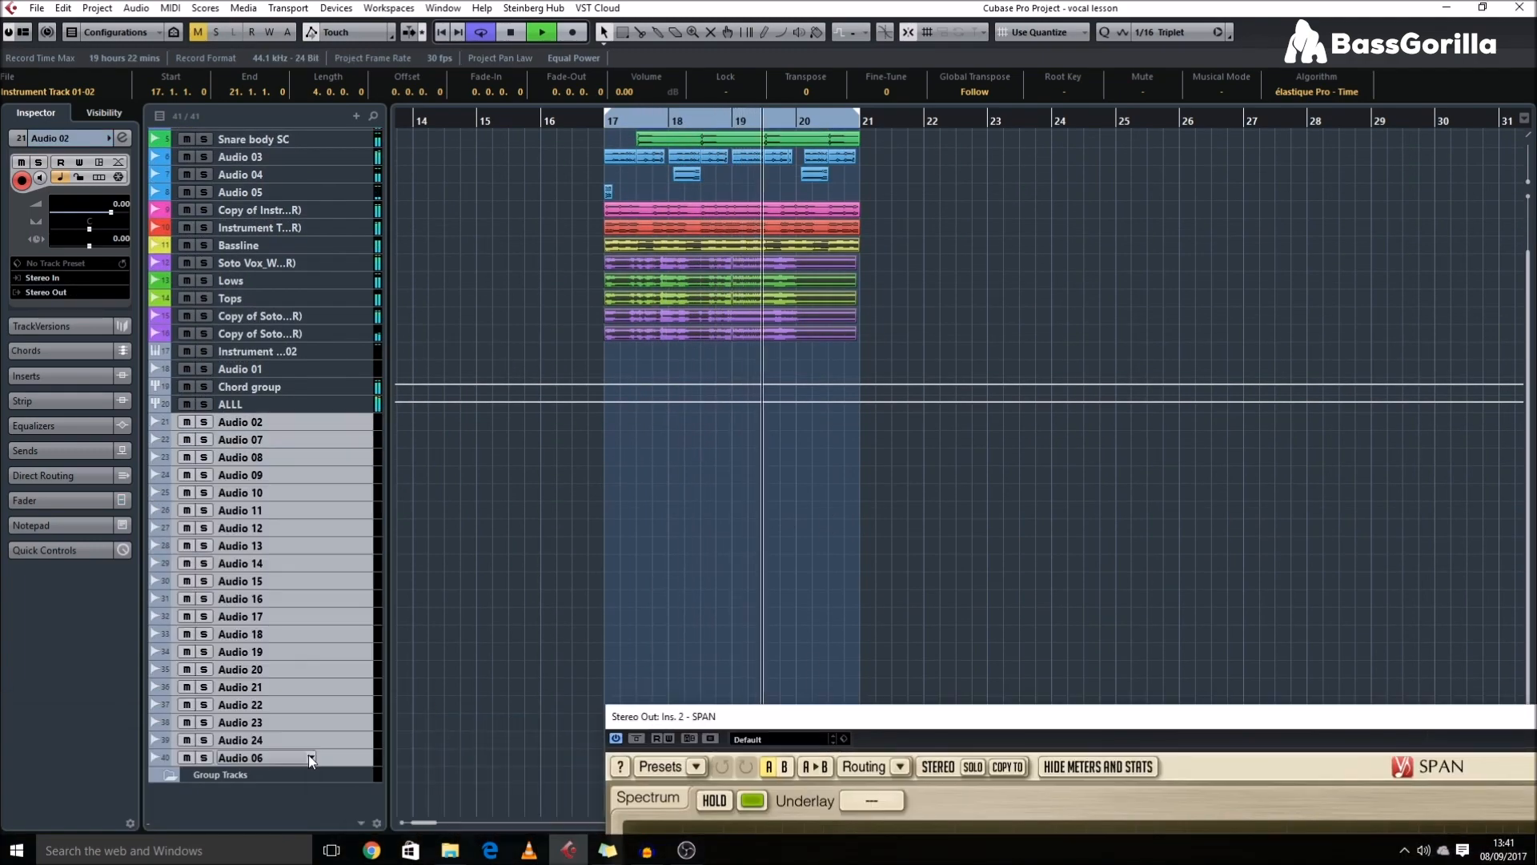
{"action": "key", "text": "Delete"}
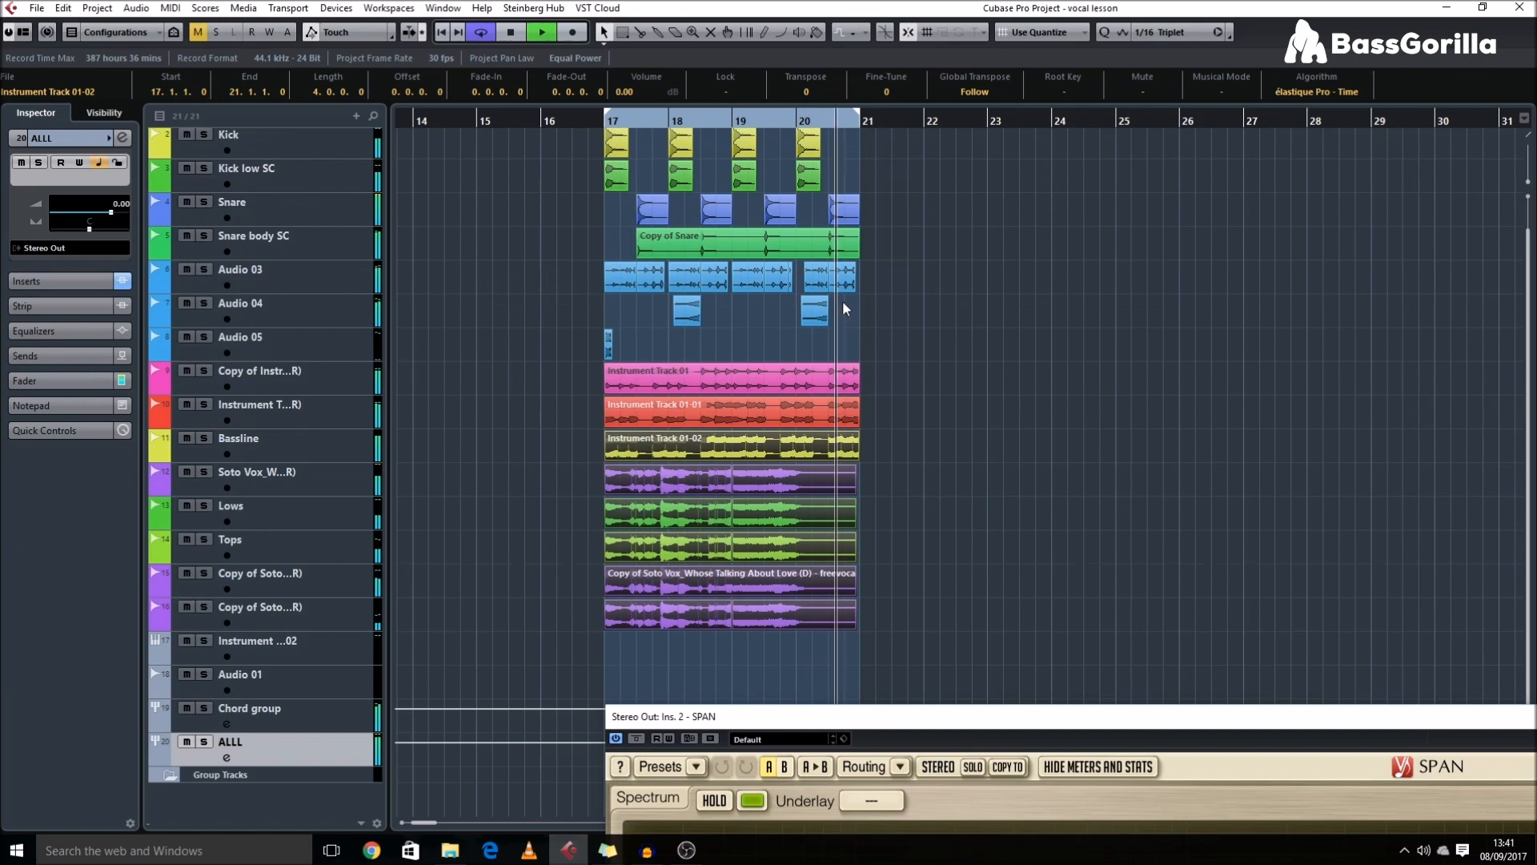
- Split the five vocal clips, including Lows and Tops, halfway through bar 20 and delete their tails
{"action": "left_click", "coordinate": [929, 315]}
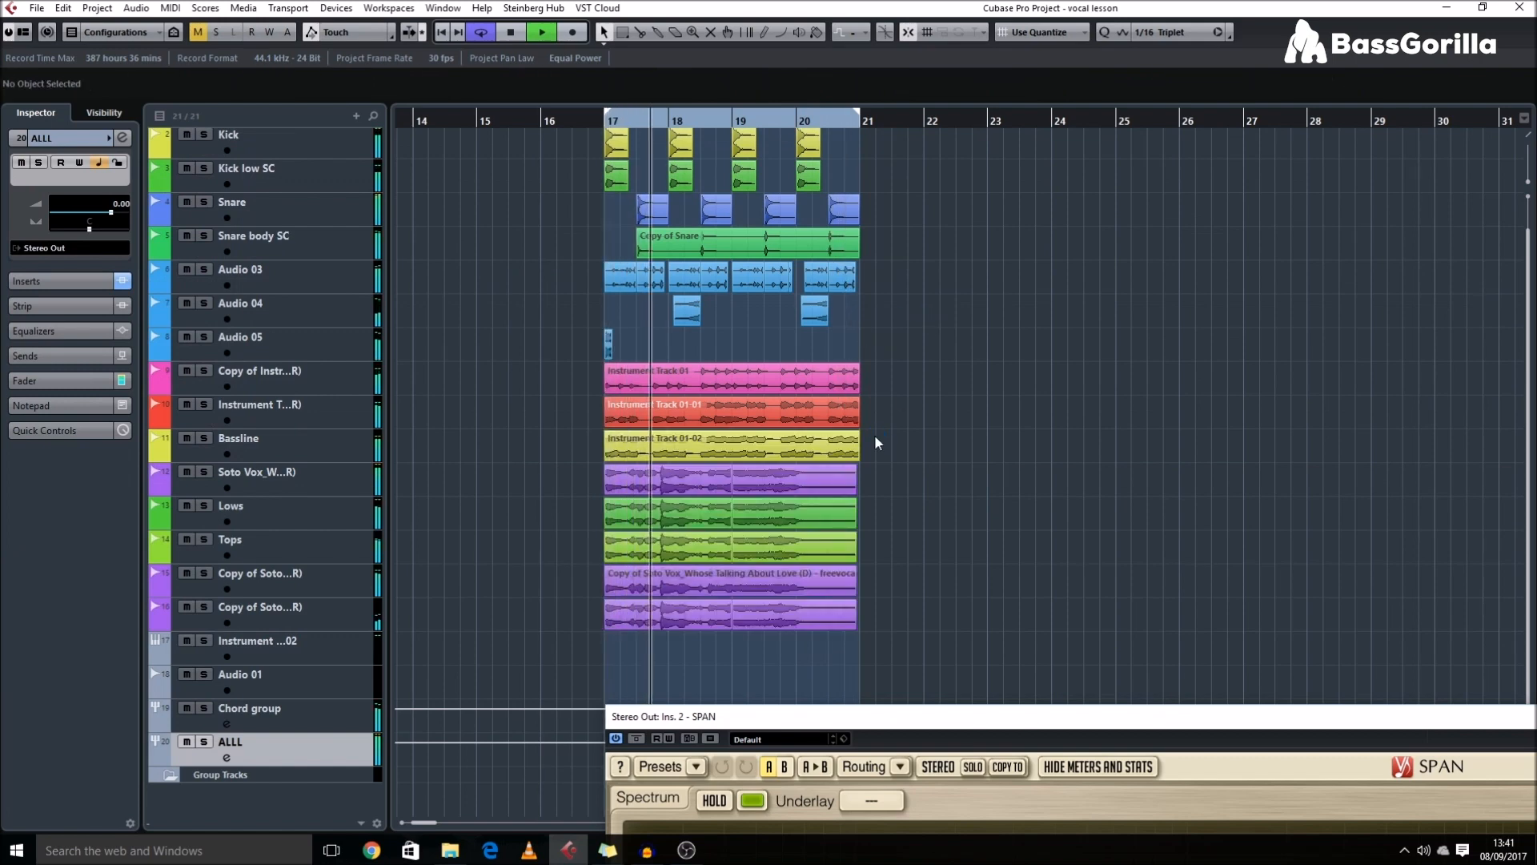
{"action": "scroll", "coordinate": [868, 435], "scroll_direction": "right", "scroll_amount": 2}
{"action": "left_click_drag", "start_coordinate": [766, 625], "coordinate": [706, 488]}
{"action": "left_click", "coordinate": [714, 486], "text": "alt"}
{"action": "key", "text": "Delete"}
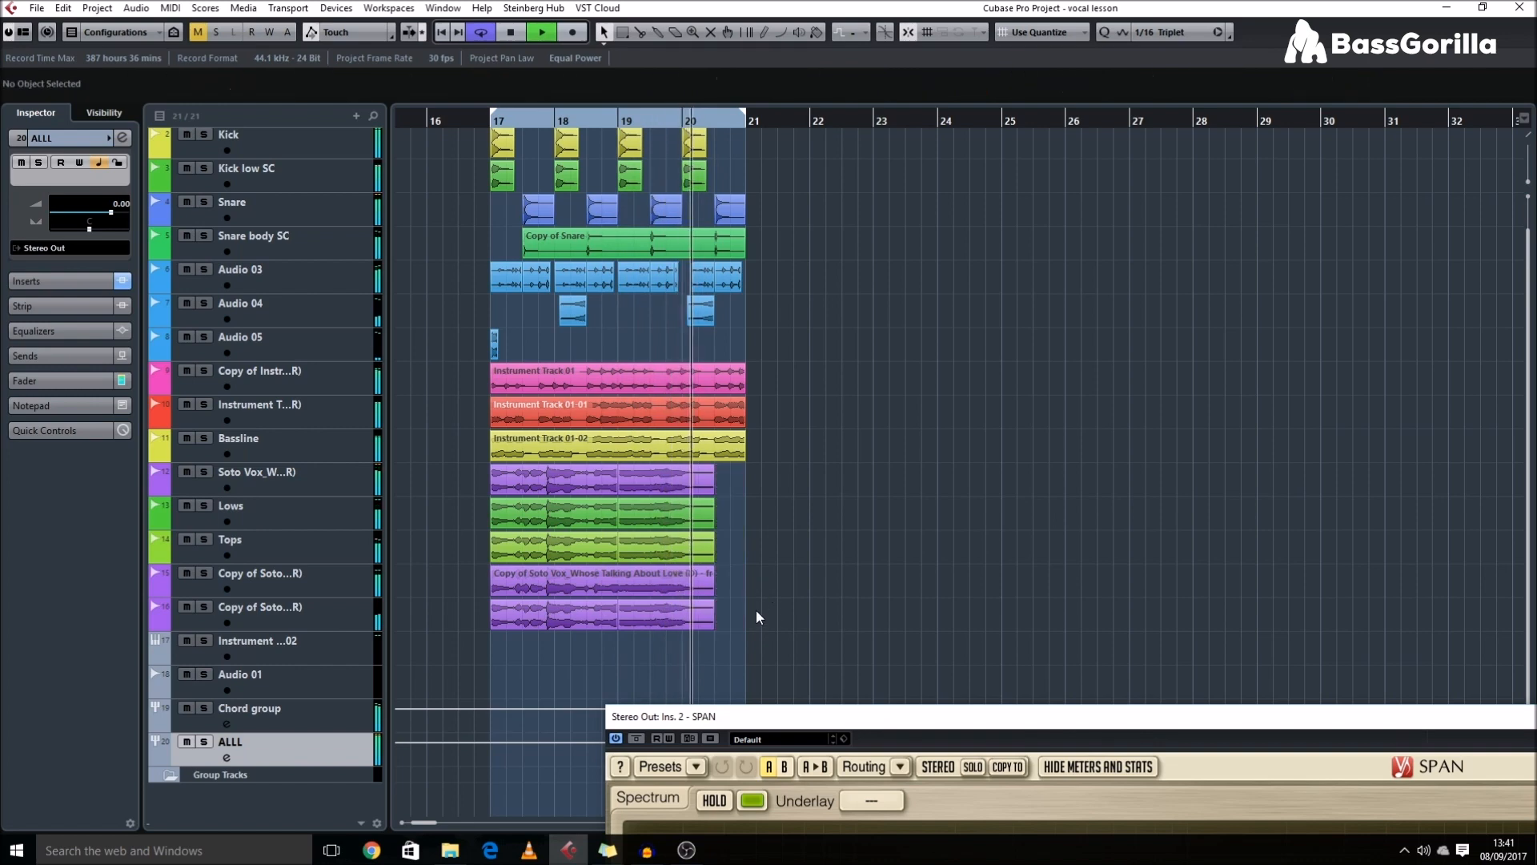
{"action": "left_click_drag", "start_coordinate": [754, 611], "coordinate": [694, 481]}
{"action": "left_click", "coordinate": [818, 495]}
- Listen to the loop with the trimmed vocals, stop playback and review the whole track layout
{"action": "key", "text": "shift+g"}
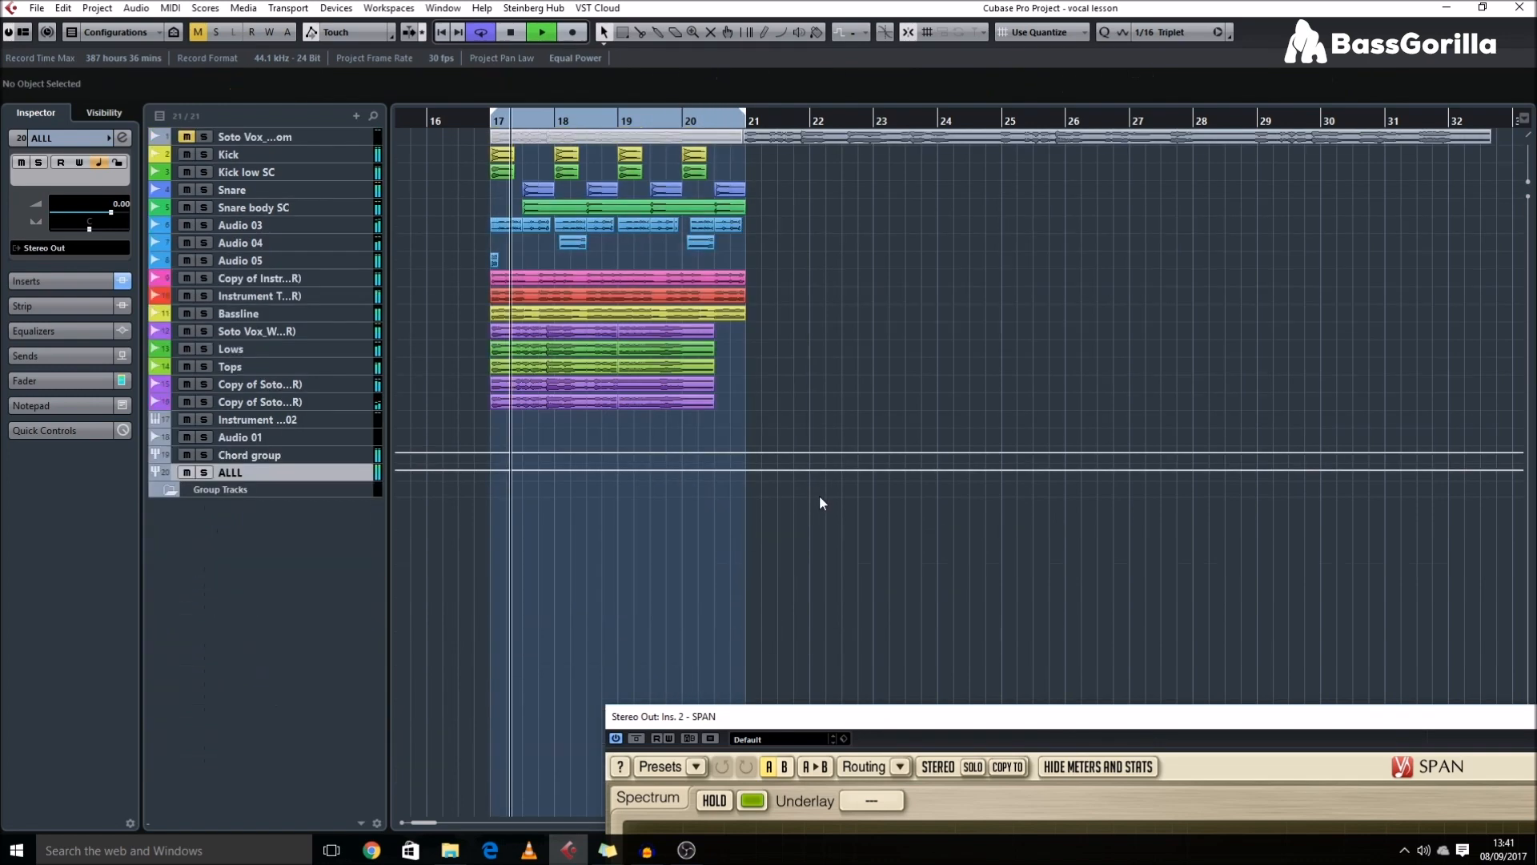
{"action": "key", "text": "space"}
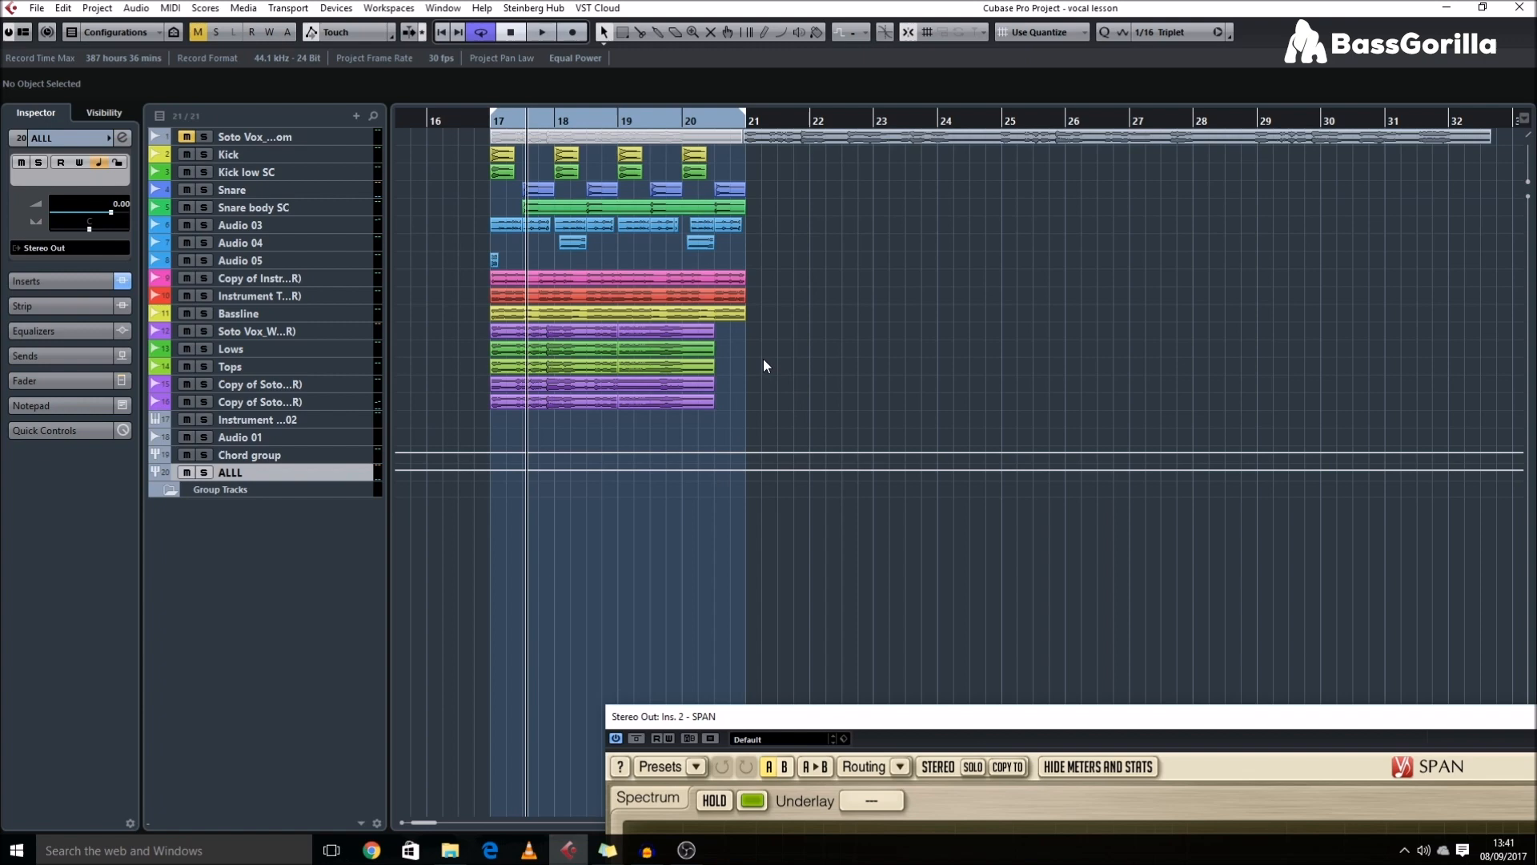
{"action": "key", "text": "shift+h"}
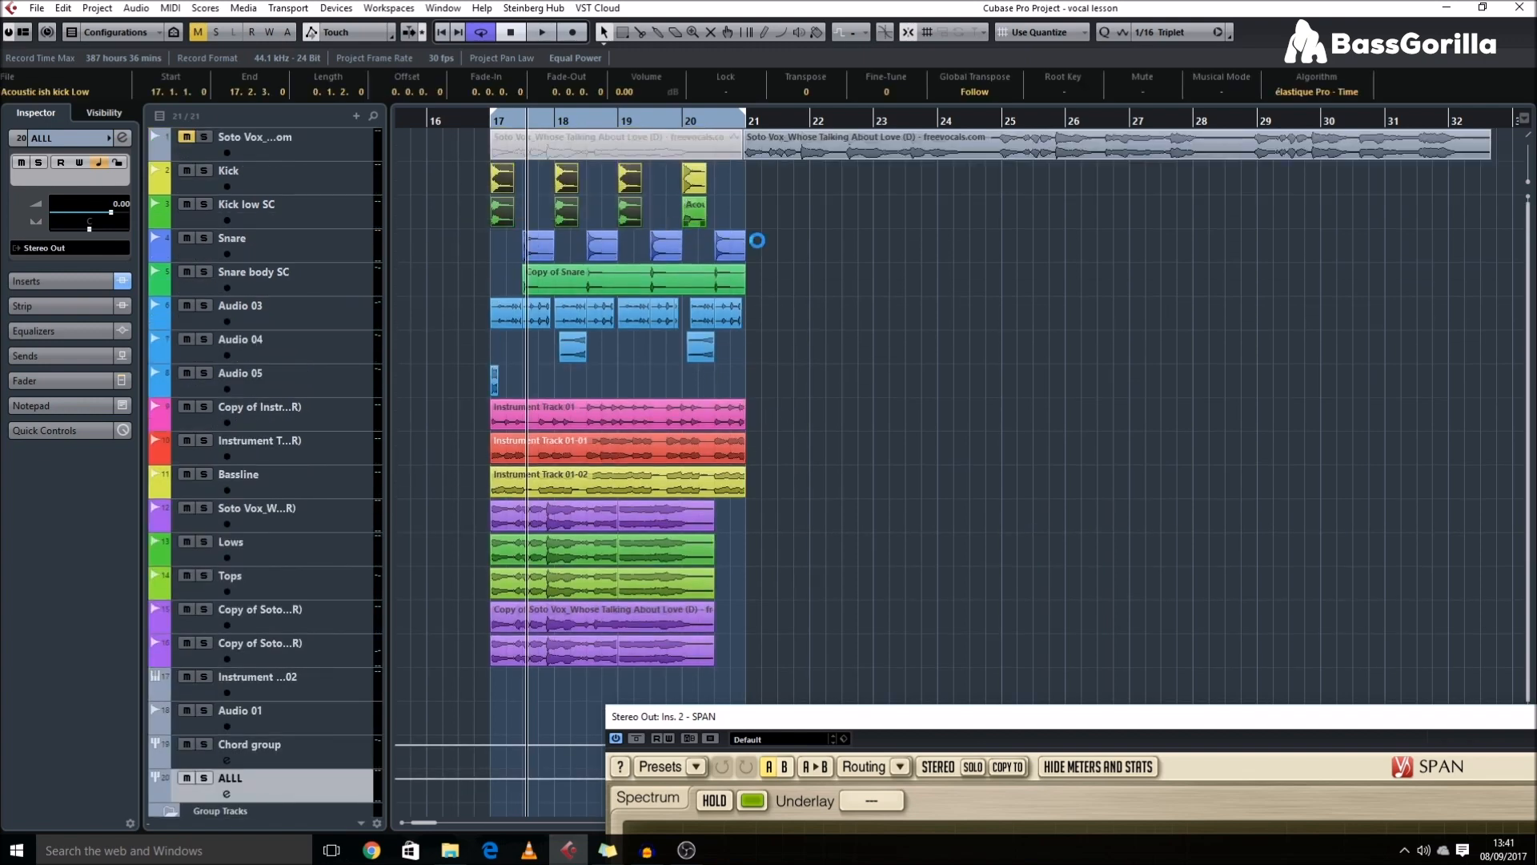
{"action": "key", "text": "shift+g"}
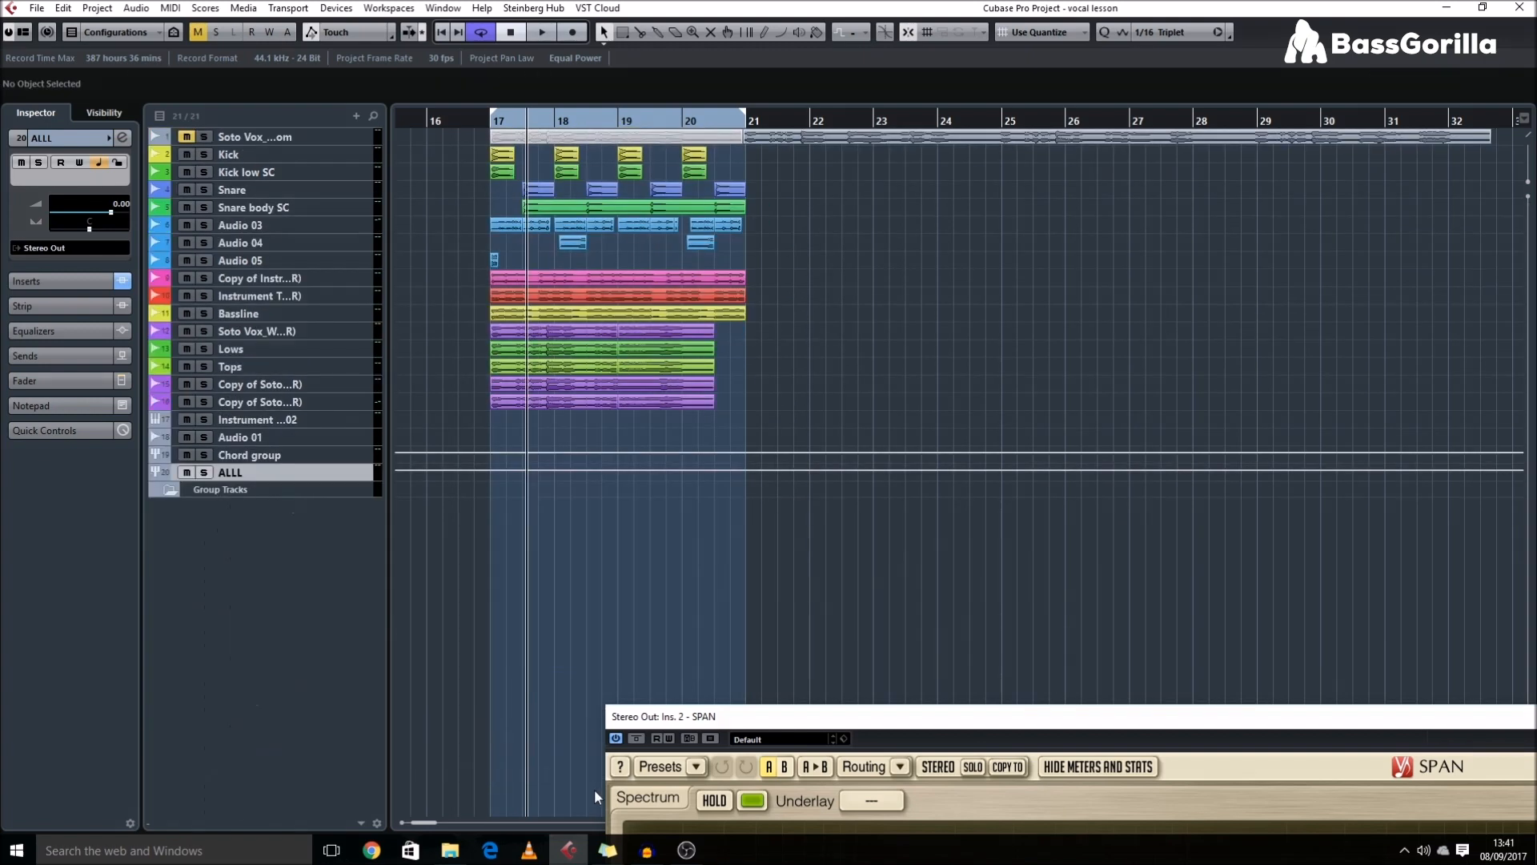